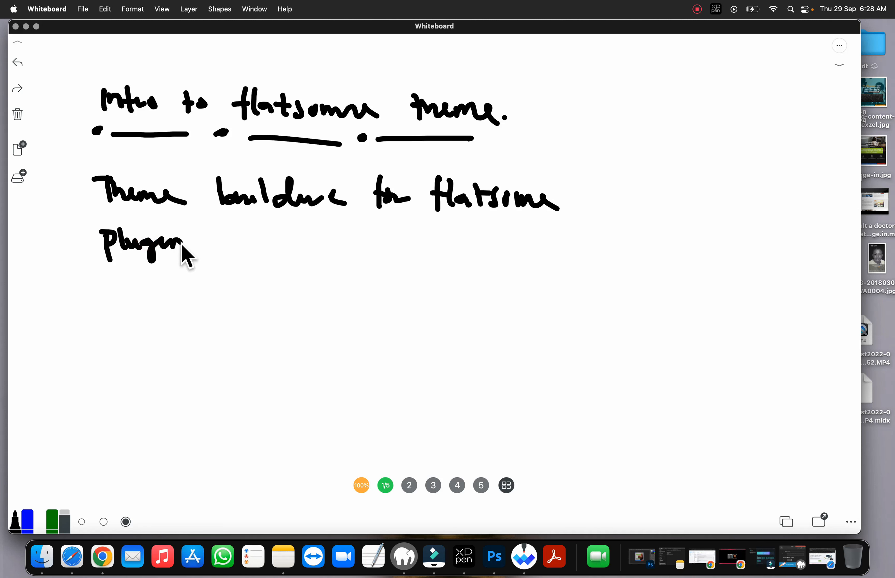
Step: Complete the handwritten word "Plugins" and write "Page Element for flatsome." on the line below it
{"action": "left_click_drag", "start_coordinate": [197, 237], "coordinate": [194, 249]}
{"action": "left_click", "coordinate": [168, 226]}
{"action": "mouse_move", "coordinate": [104, 291]}
{"action": "left_mouse_down"}
{"action": "mouse_move", "coordinate": [106, 318]}
{"action": "mouse_move", "coordinate": [109, 302]}
{"action": "mouse_move", "coordinate": [149, 297]}
{"action": "mouse_move", "coordinate": [161, 308]}
{"action": "left_mouse_up"}
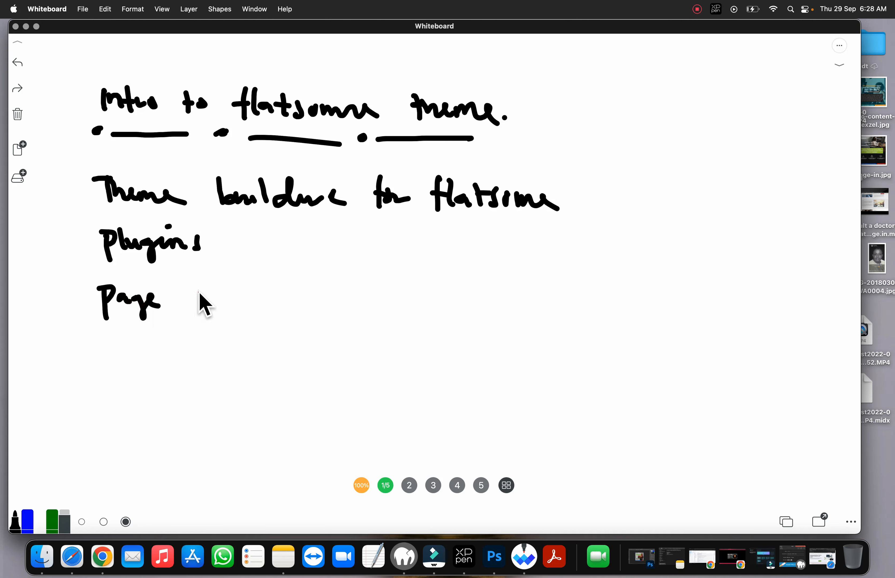
{"action": "mouse_move", "coordinate": [208, 290]}
{"action": "left_mouse_down"}
{"action": "mouse_move", "coordinate": [209, 311]}
{"action": "mouse_move", "coordinate": [293, 303]}
{"action": "left_mouse_up"}
{"action": "mouse_move", "coordinate": [301, 279]}
{"action": "left_mouse_down"}
{"action": "mouse_move", "coordinate": [303, 307]}
{"action": "mouse_move", "coordinate": [339, 312]}
{"action": "left_mouse_up"}
{"action": "left_click", "coordinate": [338, 286]}
{"action": "mouse_move", "coordinate": [331, 297]}
{"action": "left_mouse_down"}
{"action": "mouse_move", "coordinate": [410, 312]}
{"action": "mouse_move", "coordinate": [414, 296]}
{"action": "left_mouse_up"}
{"action": "mouse_move", "coordinate": [422, 283]}
{"action": "left_mouse_down"}
{"action": "mouse_move", "coordinate": [424, 310]}
{"action": "mouse_move", "coordinate": [453, 301]}
{"action": "mouse_move", "coordinate": [451, 309]}
{"action": "left_mouse_up"}
{"action": "mouse_move", "coordinate": [442, 295]}
{"action": "left_mouse_down"}
{"action": "mouse_move", "coordinate": [456, 295]}
{"action": "mouse_move", "coordinate": [461, 309]}
{"action": "mouse_move", "coordinate": [485, 292]}
{"action": "mouse_move", "coordinate": [531, 311]}
{"action": "left_mouse_up"}
{"action": "left_click", "coordinate": [542, 303]}
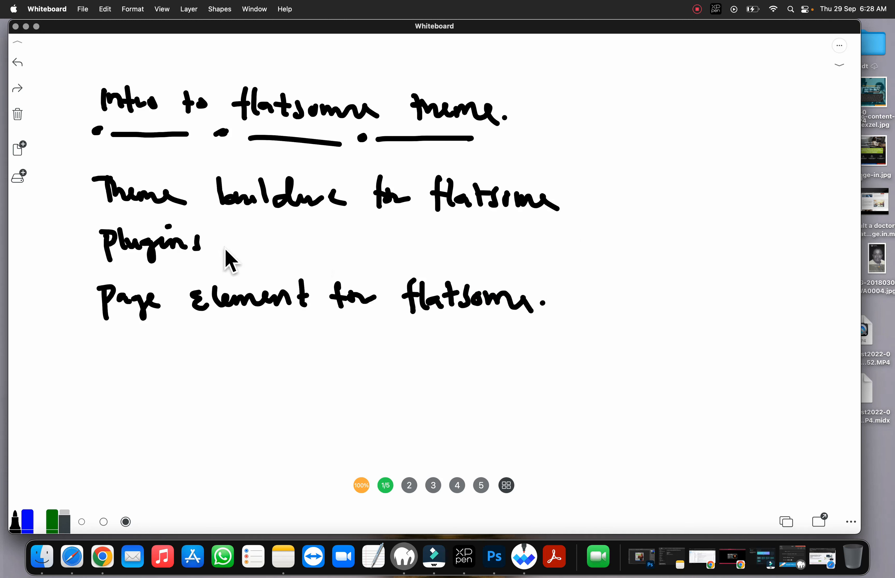
Step: Add a period after "Plugins" and draw a dash bullet before each of the three lines under the heading
{"action": "left_click", "coordinate": [214, 243]}
{"action": "left_click_drag", "start_coordinate": [71, 202], "coordinate": [91, 199]}
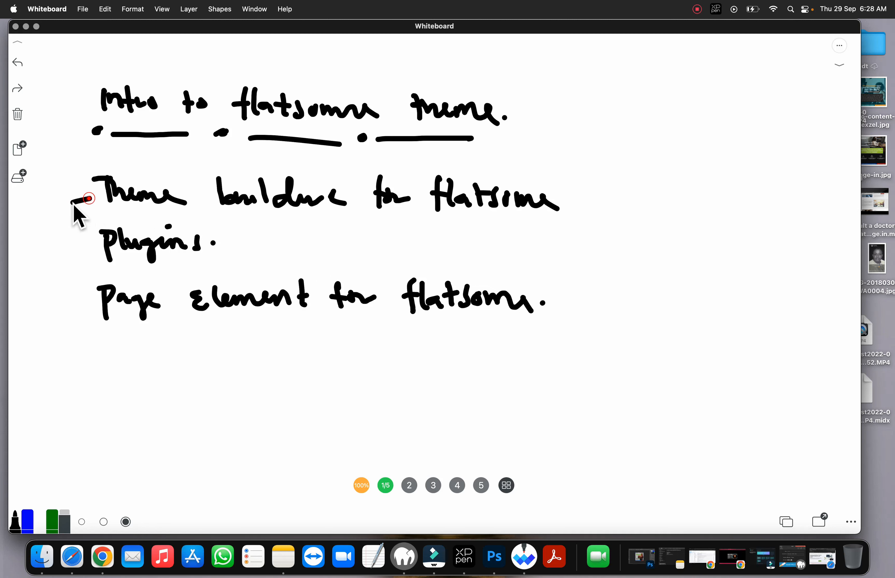
{"action": "left_click_drag", "start_coordinate": [74, 248], "coordinate": [95, 244]}
{"action": "left_click_drag", "start_coordinate": [70, 306], "coordinate": [87, 304]}
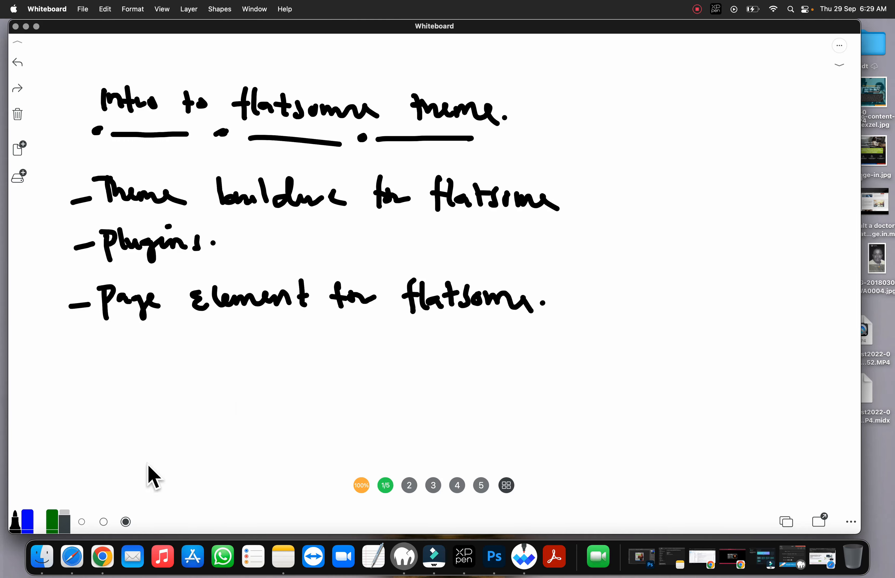
Step: Switch to the Safari window showing ThemeForest and make it full screen
{"action": "left_click", "coordinate": [76, 551]}
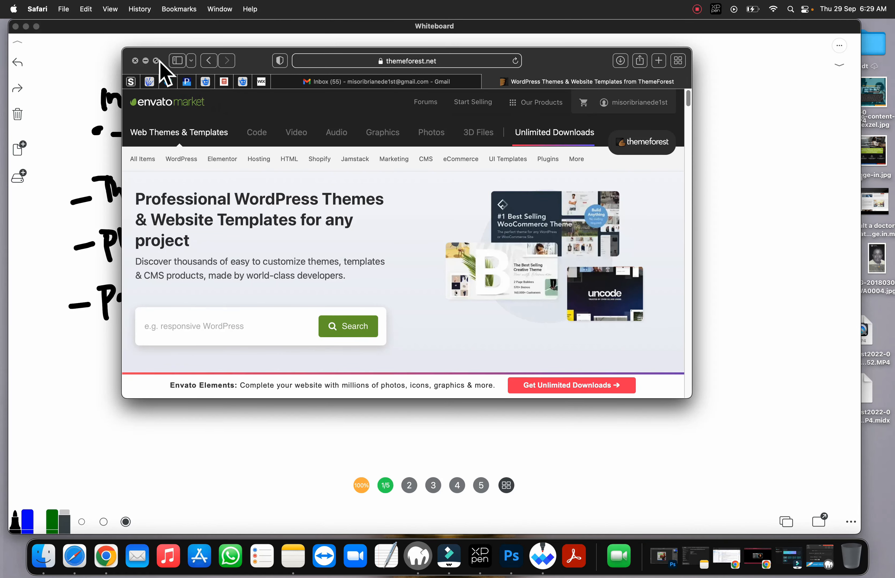
{"action": "left_click", "coordinate": [155, 61]}
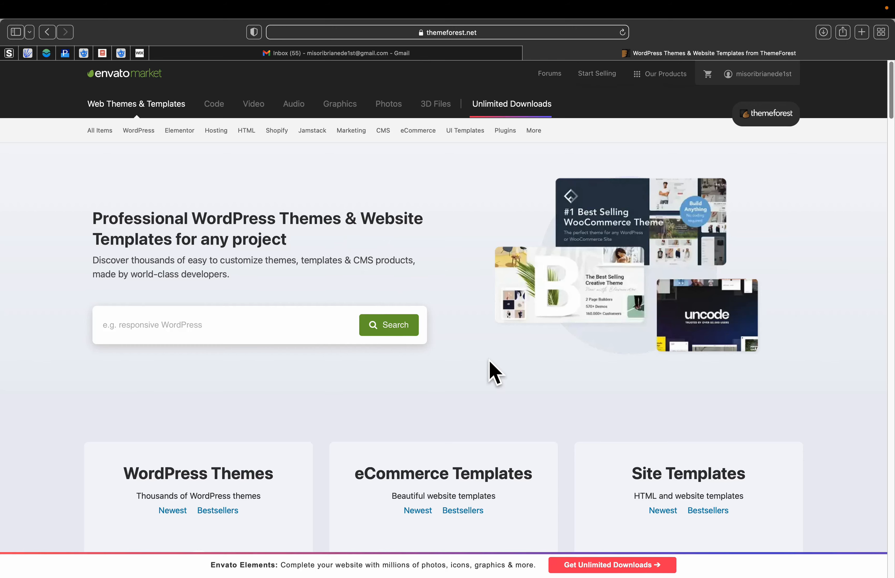
Step: Look over the ThemeForest home page, including its template categories, featured themes, marketplace section and site address
{"action": "scroll", "coordinate": [489, 360], "scroll_direction": "down", "scroll_amount": 10}
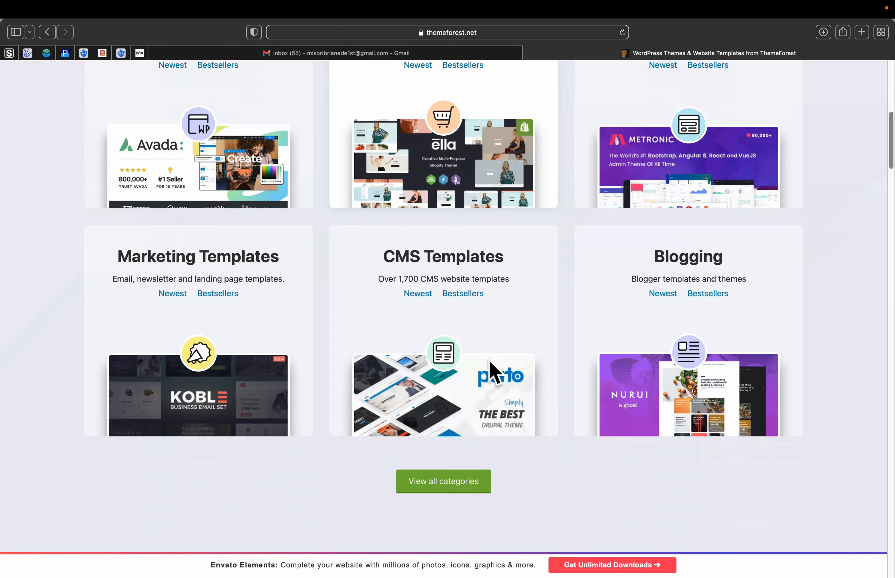
{"action": "scroll", "coordinate": [489, 361], "scroll_direction": "down", "scroll_amount": 5}
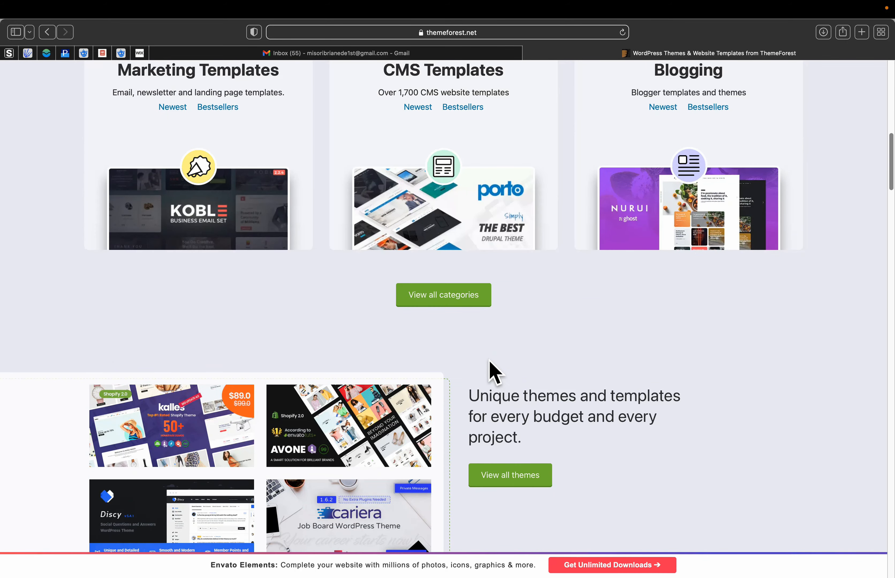
{"action": "scroll", "coordinate": [490, 360], "scroll_direction": "down", "scroll_amount": 7}
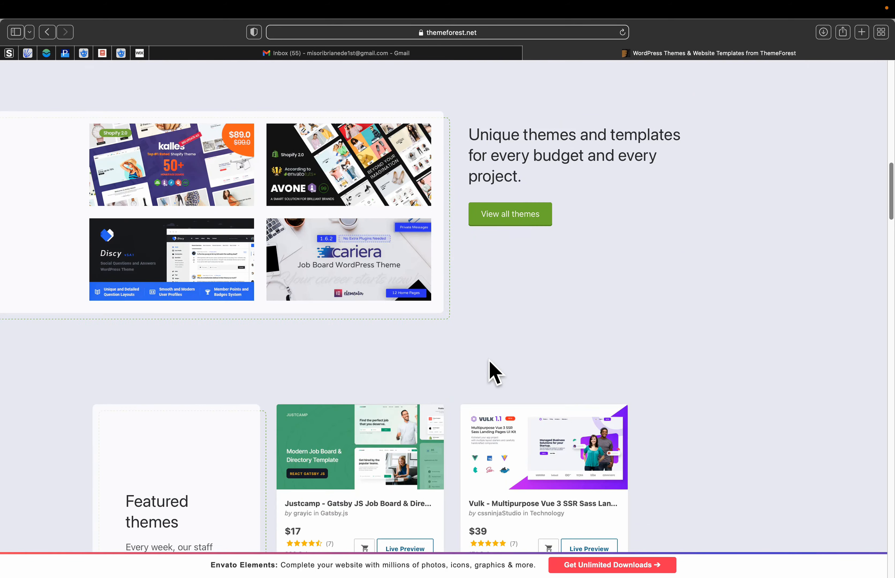
{"action": "scroll", "coordinate": [489, 359], "scroll_direction": "up", "scroll_amount": 14}
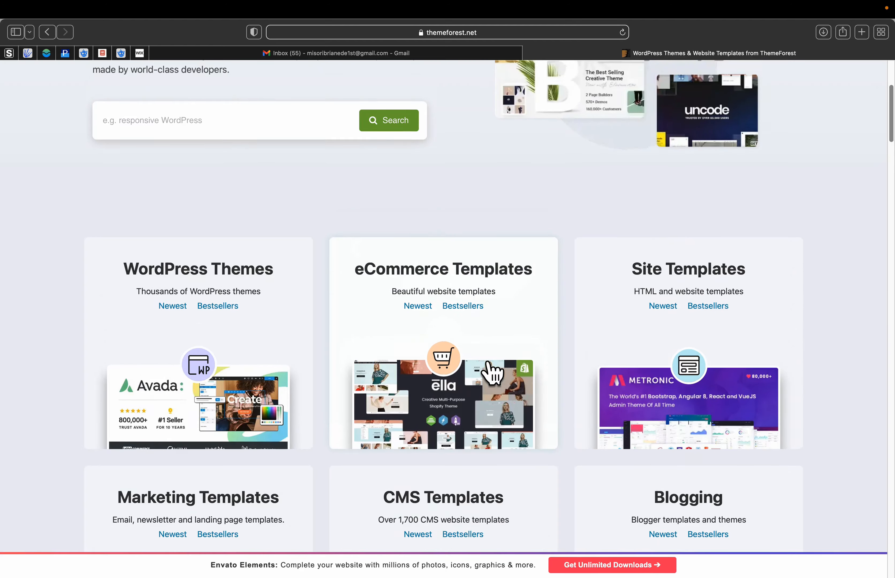
{"action": "scroll", "coordinate": [490, 361], "scroll_direction": "up", "scroll_amount": 5}
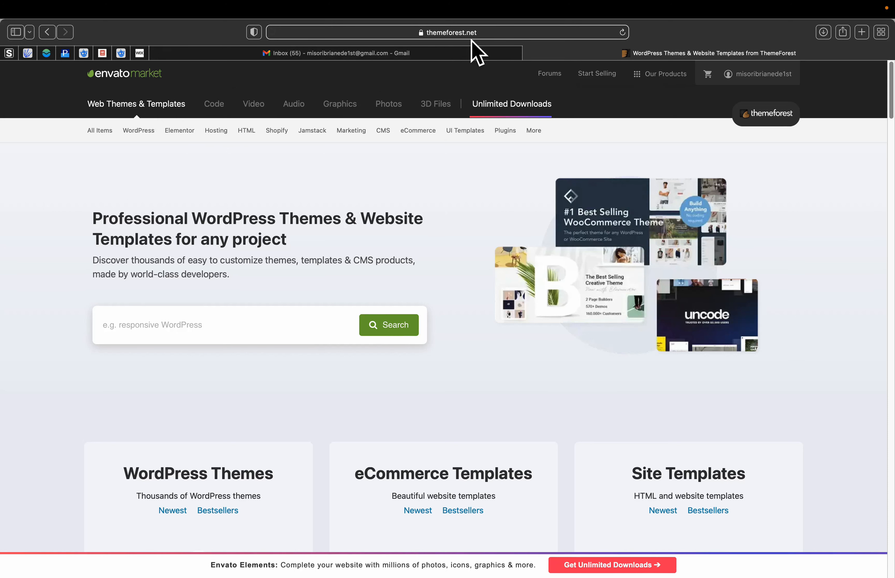
{"action": "scroll", "coordinate": [489, 324], "scroll_direction": "down", "scroll_amount": 1}
{"action": "scroll", "coordinate": [490, 353], "scroll_direction": "down", "scroll_amount": 15}
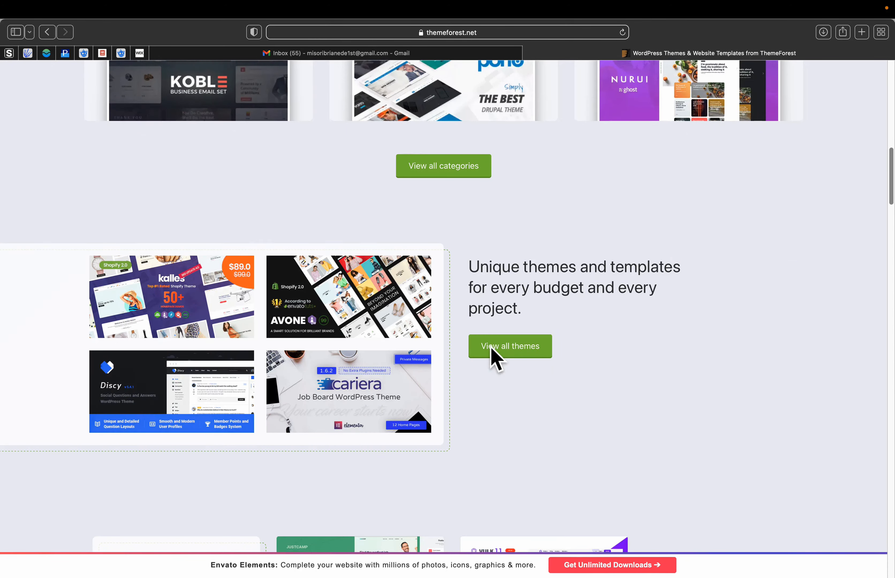
{"action": "scroll", "coordinate": [491, 351], "scroll_direction": "down", "scroll_amount": 12}
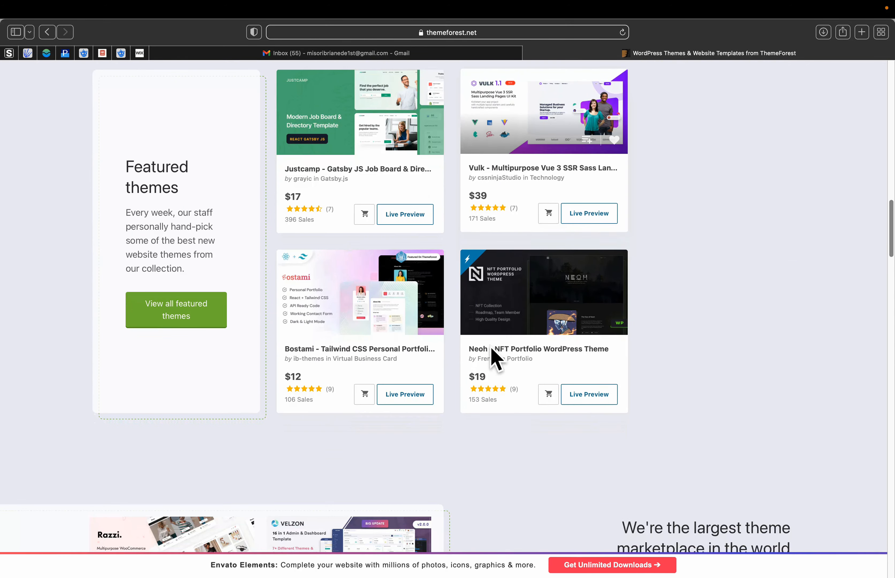
{"action": "scroll", "coordinate": [513, 442], "scroll_direction": "down", "scroll_amount": 5}
{"action": "scroll", "coordinate": [517, 455], "scroll_direction": "down", "scroll_amount": 10}
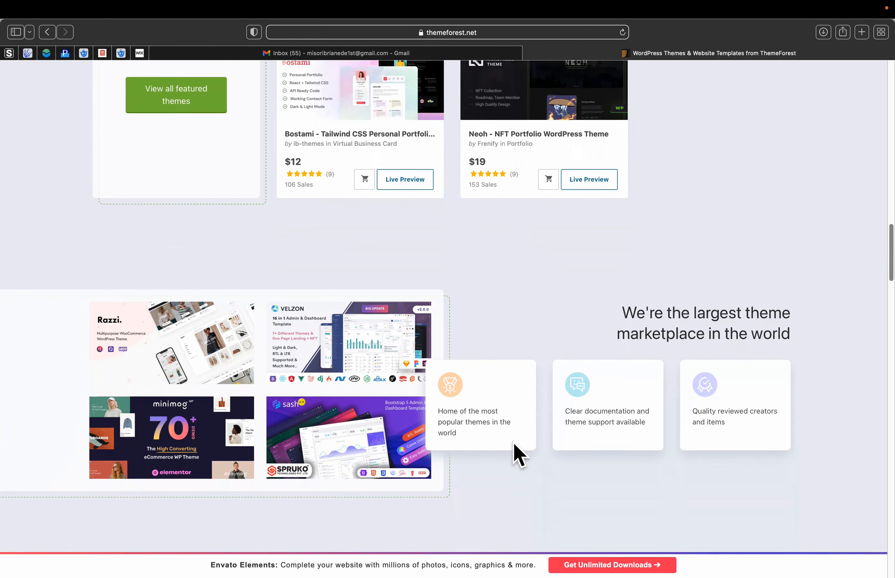
{"action": "scroll", "coordinate": [517, 454], "scroll_direction": "up", "scroll_amount": 20}
{"action": "scroll", "coordinate": [514, 443], "scroll_direction": "up", "scroll_amount": 15}
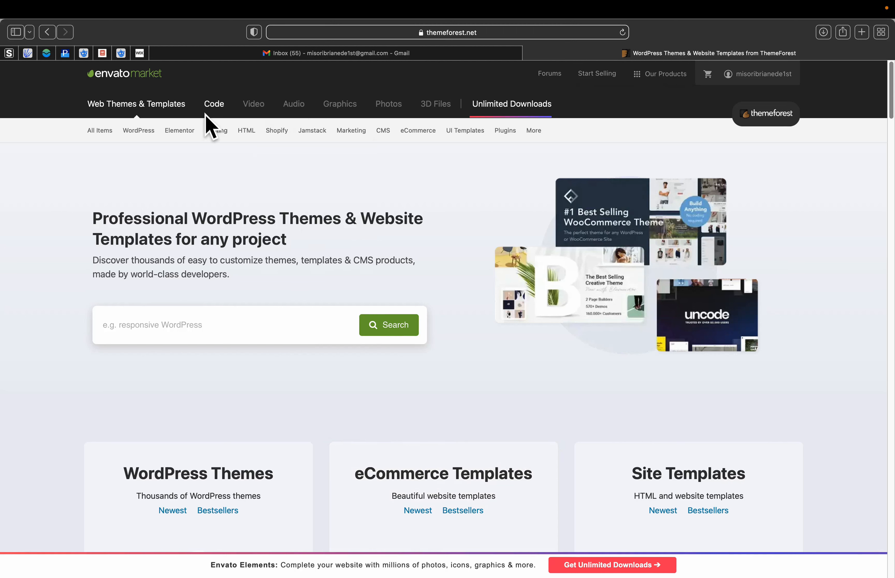
{"action": "mouse_move", "coordinate": [475, 109]}
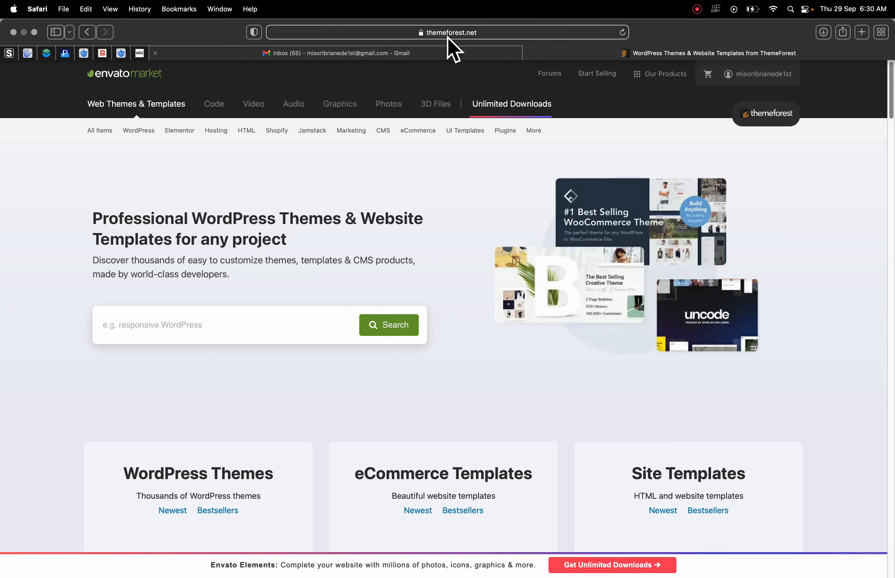
{"action": "left_click", "coordinate": [493, 34]}
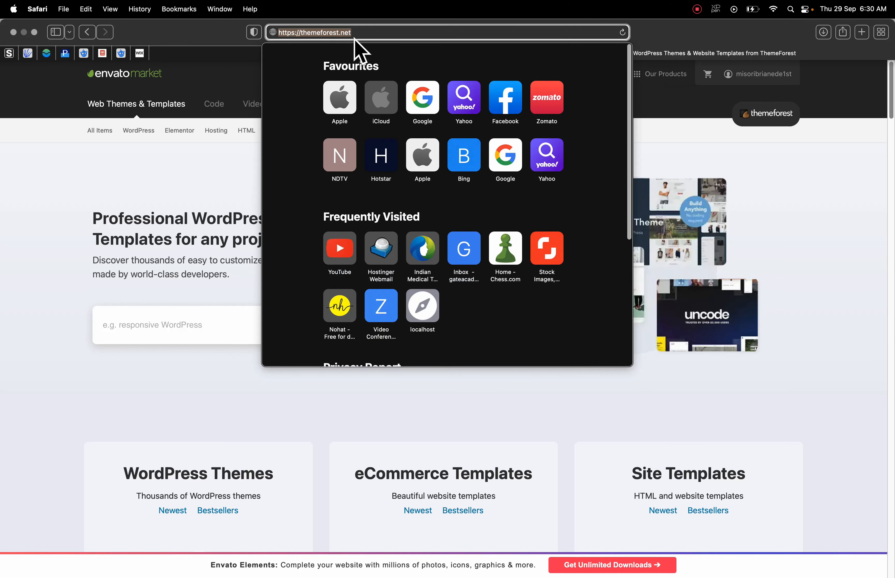
Step: Search ThemeForest for "flatsome theme"
{"action": "left_click", "coordinate": [176, 342]}
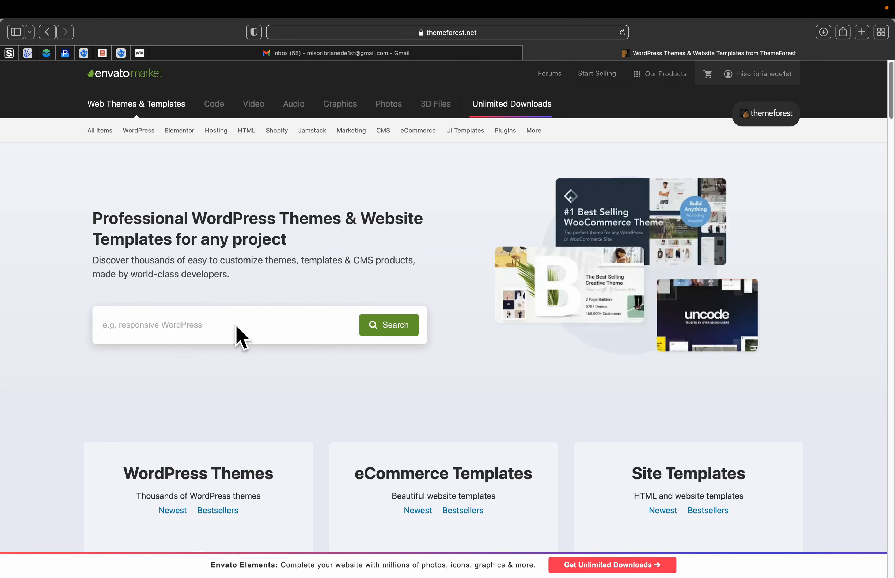
{"action": "type", "text": "f"}
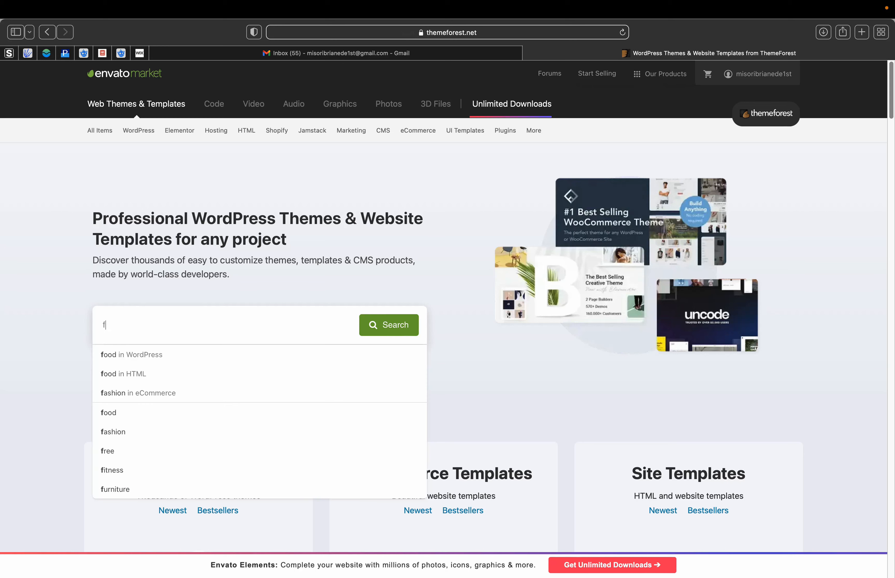
{"action": "type", "text": "latsome th"}
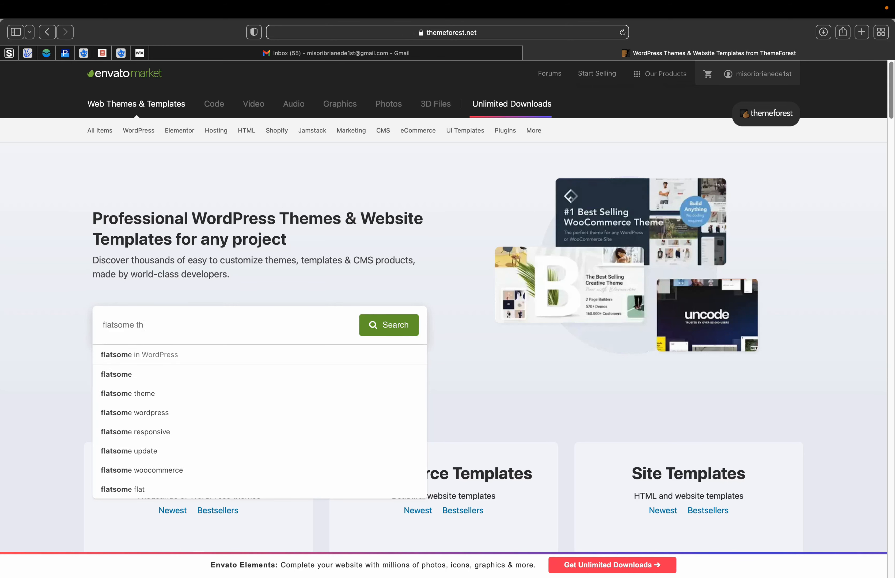
{"action": "type", "text": "eme"}
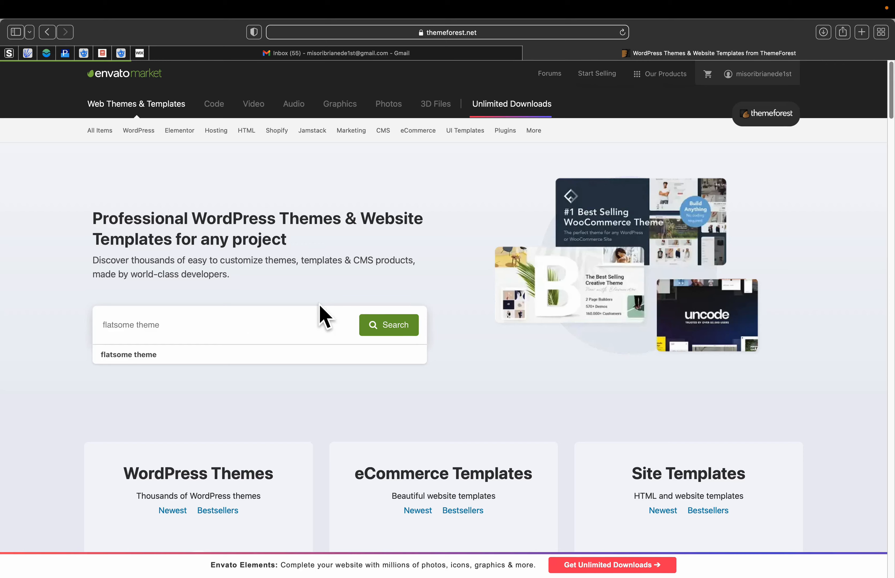
{"action": "key", "text": "Return"}
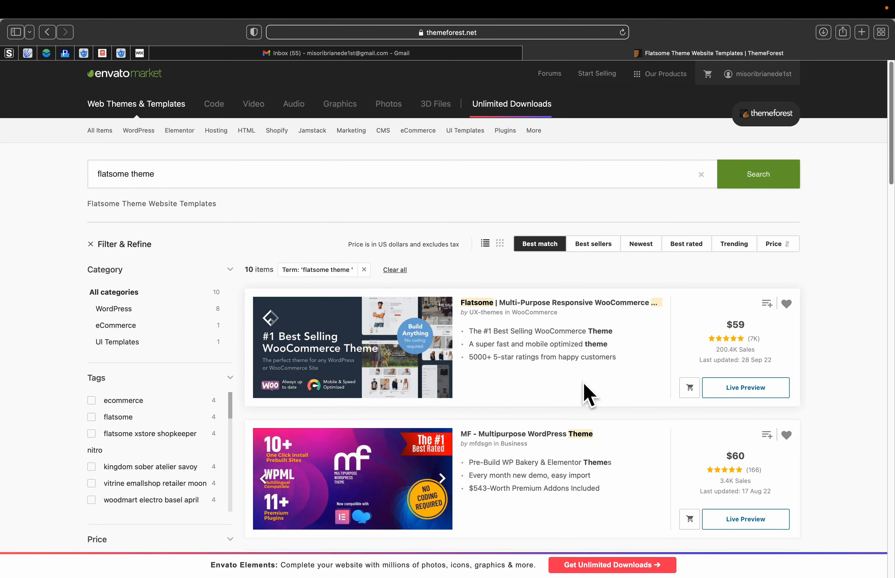
Step: Open the Flatsome Multi-Purpose Responsive WooCommerce Theme by UX-themes from the search results
{"action": "scroll", "coordinate": [585, 393], "scroll_direction": "down", "scroll_amount": 2}
{"action": "scroll", "coordinate": [585, 393], "scroll_direction": "down", "scroll_amount": 2}
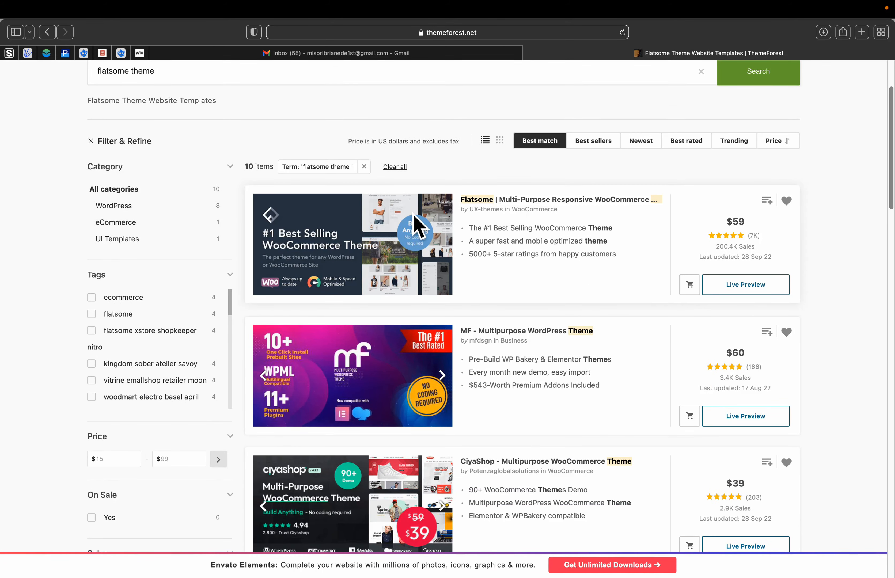
{"action": "left_click", "coordinate": [524, 202]}
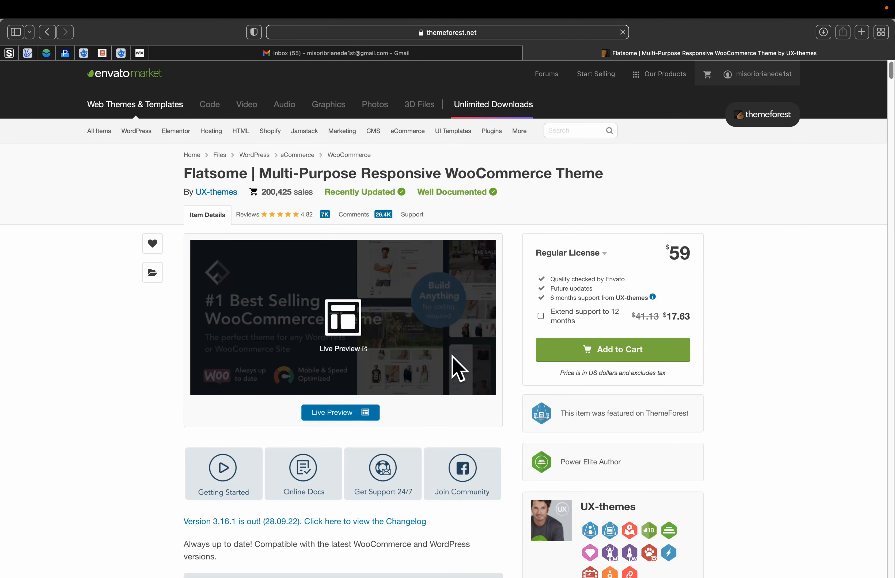
Step: Examine the upper part of the Flatsome item page, covering the license price, preview, support links and theme description
{"action": "scroll", "coordinate": [455, 364], "scroll_direction": "down", "scroll_amount": 8}
{"action": "scroll", "coordinate": [454, 365], "scroll_direction": "up", "scroll_amount": 8}
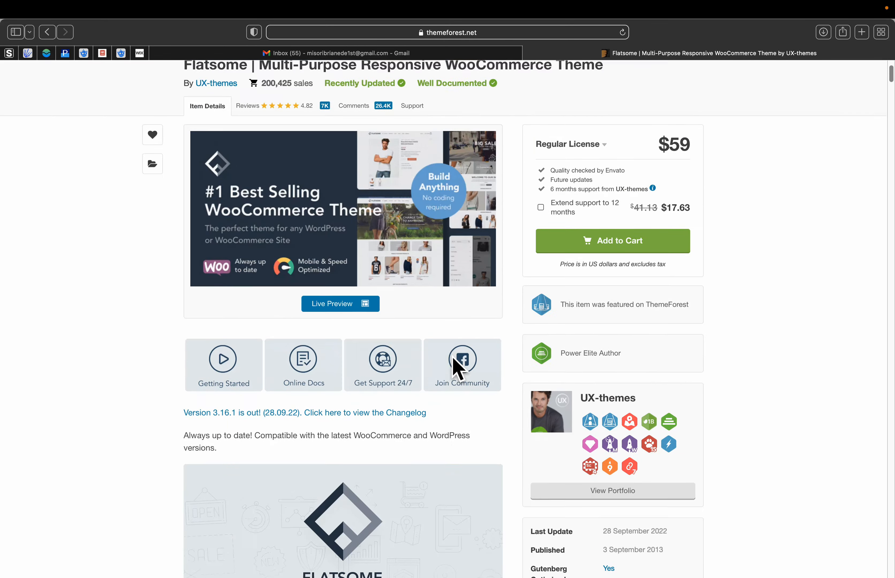
{"action": "scroll", "coordinate": [454, 364], "scroll_direction": "down", "scroll_amount": 7}
{"action": "scroll", "coordinate": [454, 365], "scroll_direction": "up", "scroll_amount": 7}
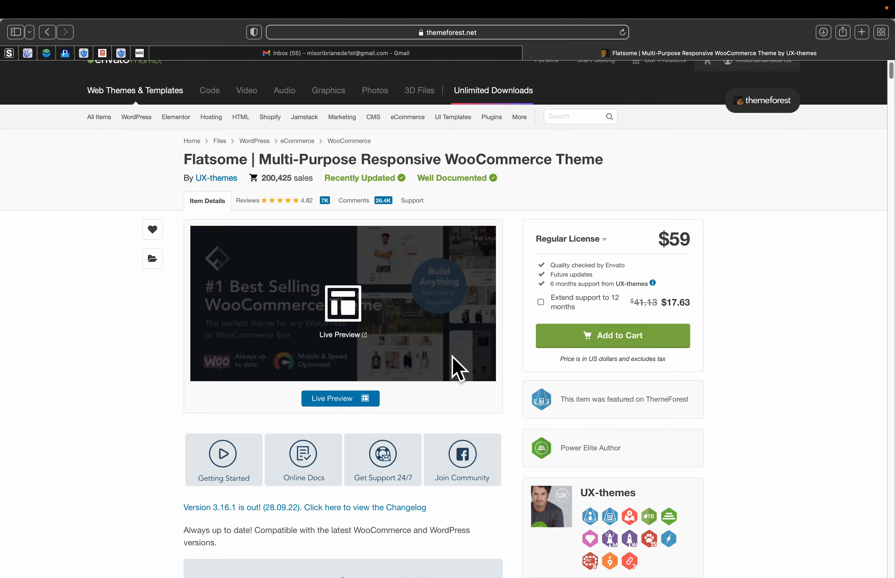
{"action": "scroll", "coordinate": [456, 366], "scroll_direction": "down", "scroll_amount": 3}
{"action": "scroll", "coordinate": [469, 416], "scroll_direction": "down", "scroll_amount": 2}
{"action": "scroll", "coordinate": [449, 416], "scroll_direction": "down", "scroll_amount": 3}
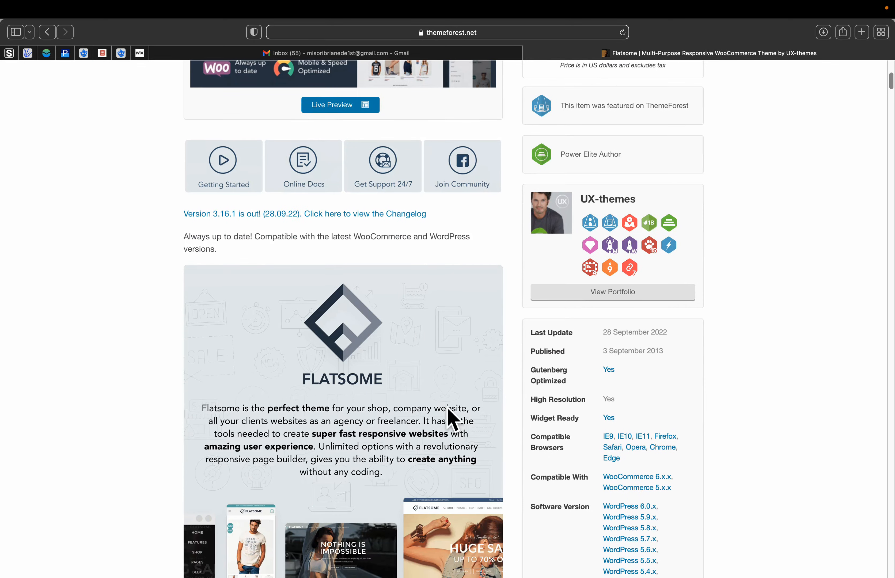
{"action": "scroll", "coordinate": [474, 319], "scroll_direction": "up", "scroll_amount": 2}
{"action": "scroll", "coordinate": [475, 322], "scroll_direction": "up", "scroll_amount": 3}
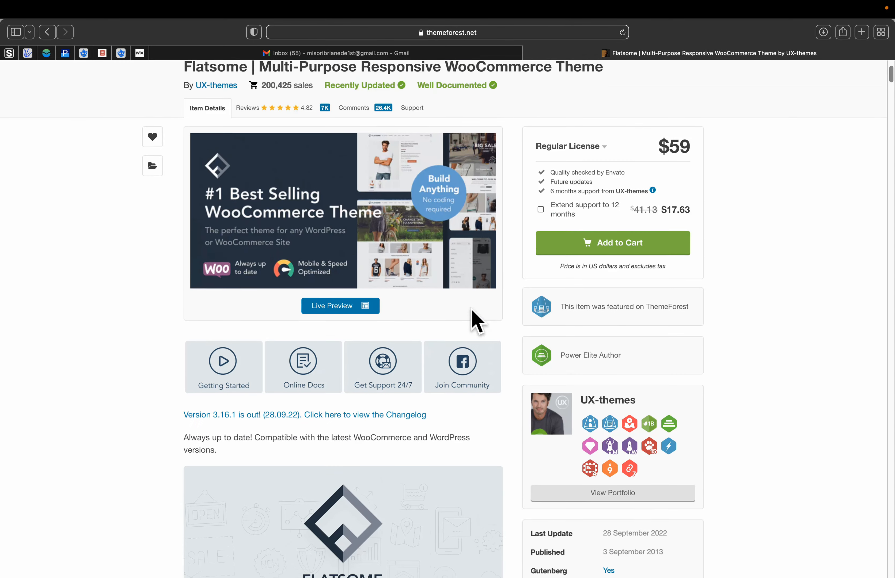
Step: Read through the Flatsome 3.16 feature list and its sections on stacked gallery layout, variation images and Theme Status Page
{"action": "scroll", "coordinate": [474, 320], "scroll_direction": "down", "scroll_amount": 12}
{"action": "scroll", "coordinate": [475, 320], "scroll_direction": "down", "scroll_amount": 10}
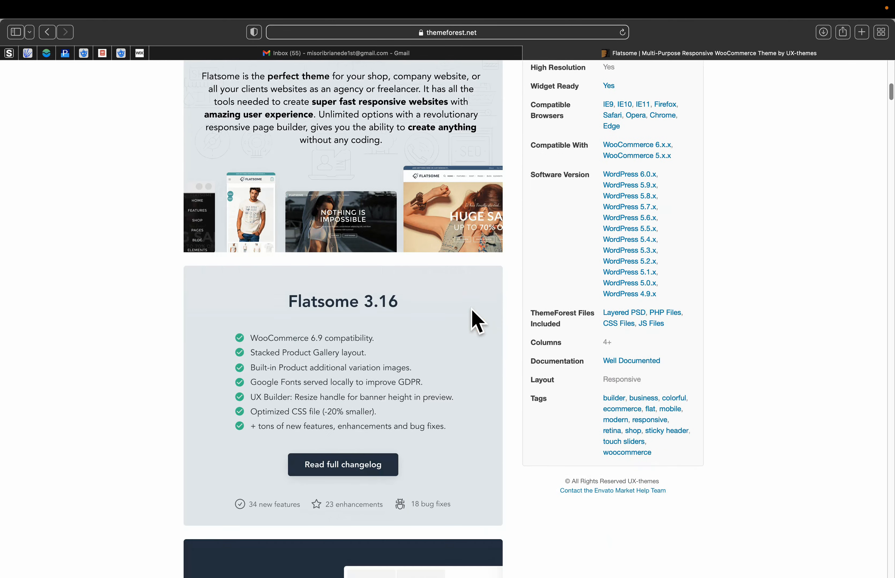
{"action": "scroll", "coordinate": [474, 319], "scroll_direction": "up", "scroll_amount": 4}
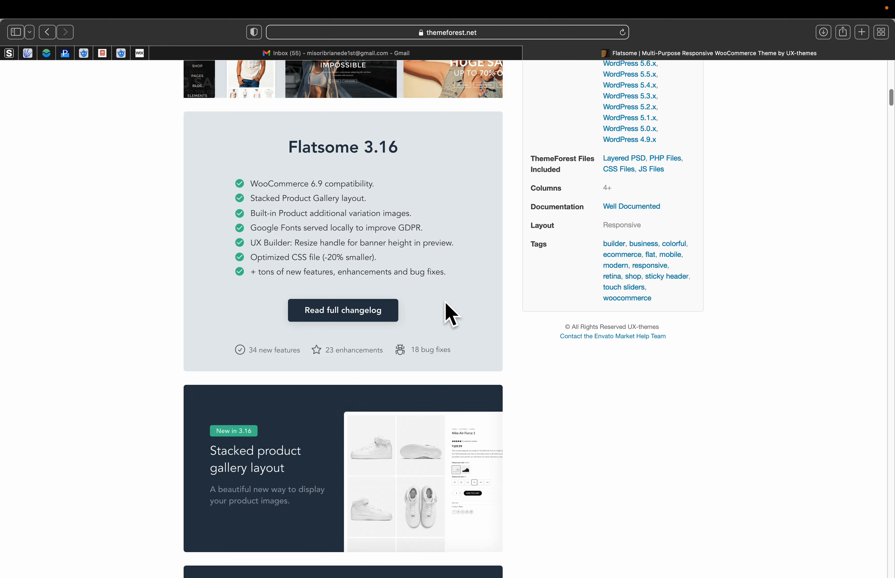
{"action": "scroll", "coordinate": [448, 313], "scroll_direction": "down", "scroll_amount": 8}
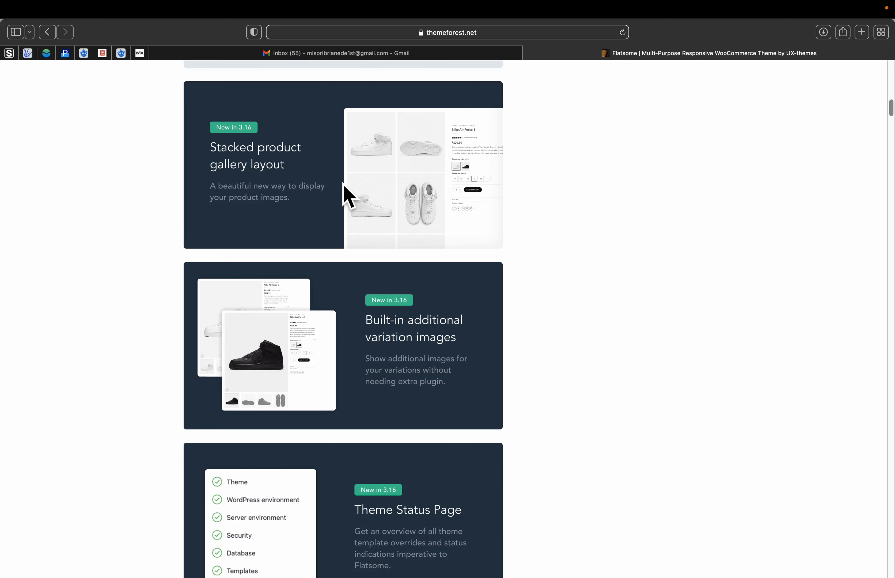
{"action": "scroll", "coordinate": [432, 201], "scroll_direction": "down", "scroll_amount": 2}
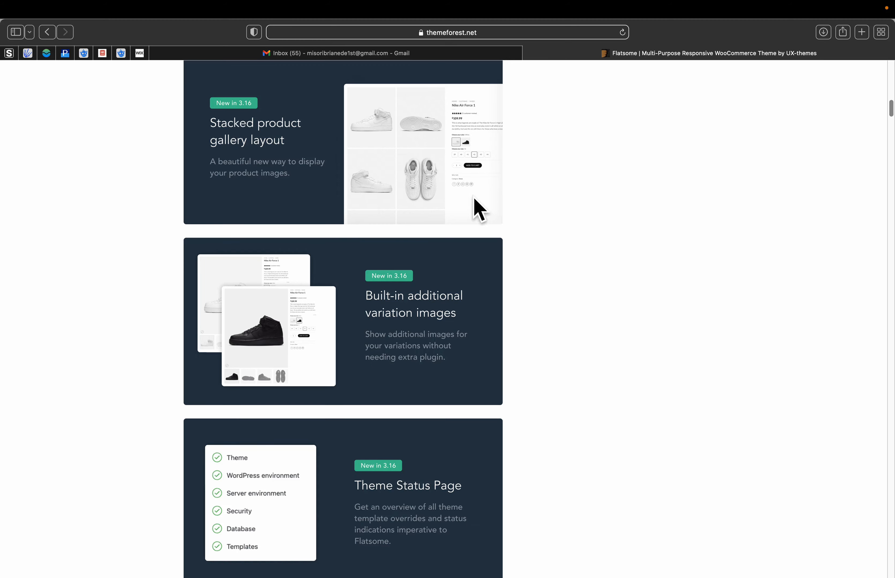
{"action": "scroll", "coordinate": [465, 210], "scroll_direction": "down", "scroll_amount": 8}
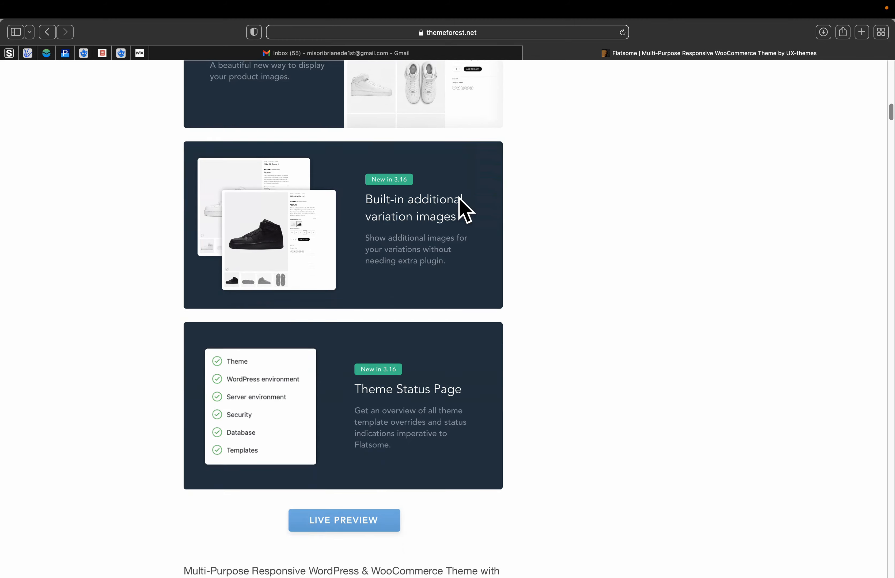
{"action": "scroll", "coordinate": [459, 197], "scroll_direction": "up", "scroll_amount": 4}
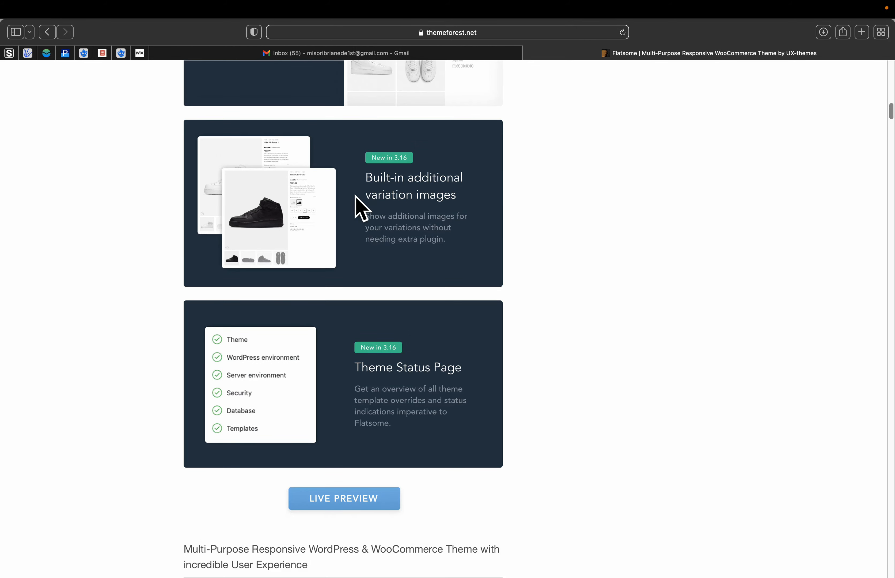
{"action": "scroll", "coordinate": [314, 240], "scroll_direction": "down", "scroll_amount": 15}
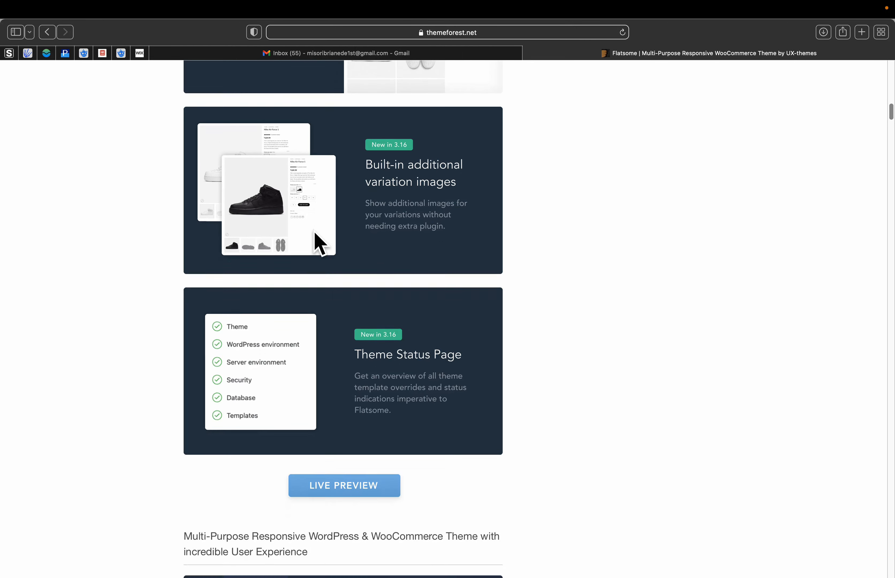
Step: Read the WordPress 5.0 support section and the first two reasons to choose Flatsome, Build Anything and Unlimited Options
{"action": "scroll", "coordinate": [319, 244], "scroll_direction": "down", "scroll_amount": 2}
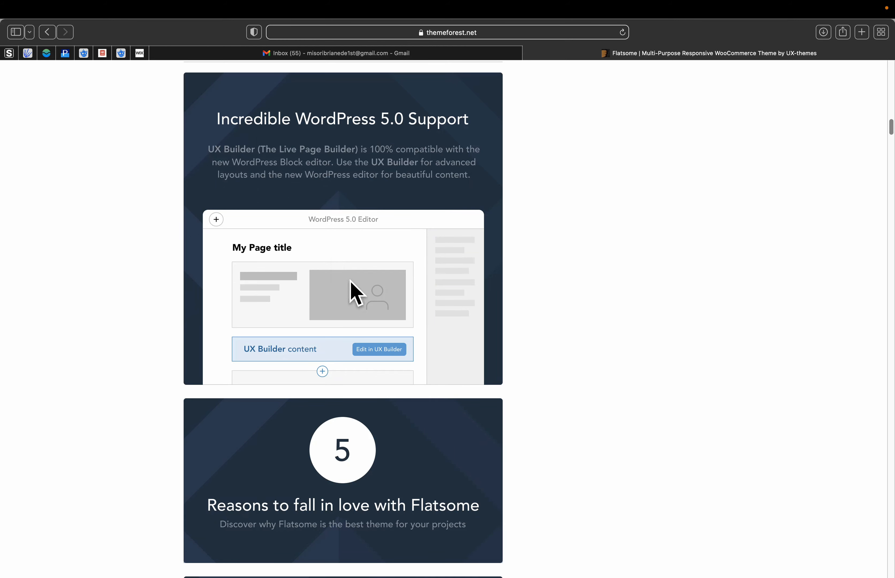
{"action": "scroll", "coordinate": [395, 312], "scroll_direction": "down", "scroll_amount": 15}
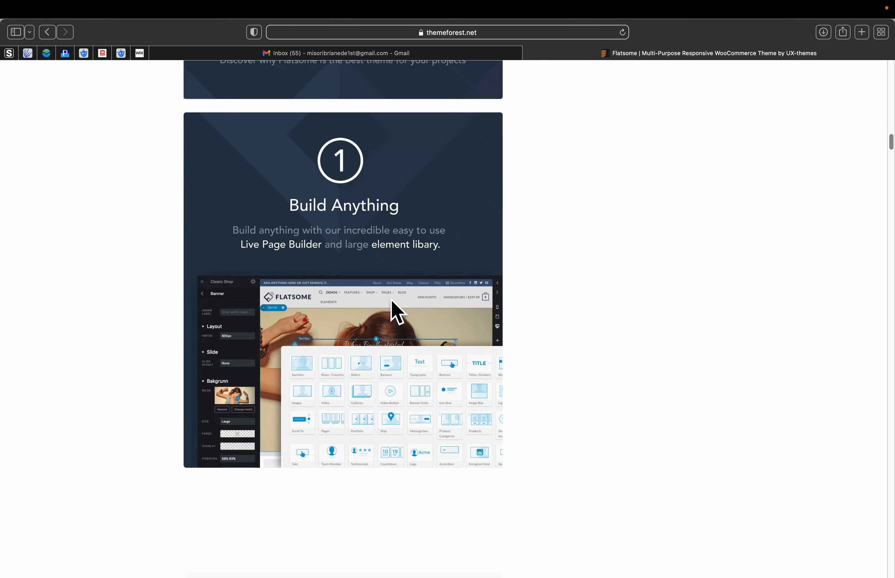
{"action": "scroll", "coordinate": [393, 308], "scroll_direction": "down", "scroll_amount": 1}
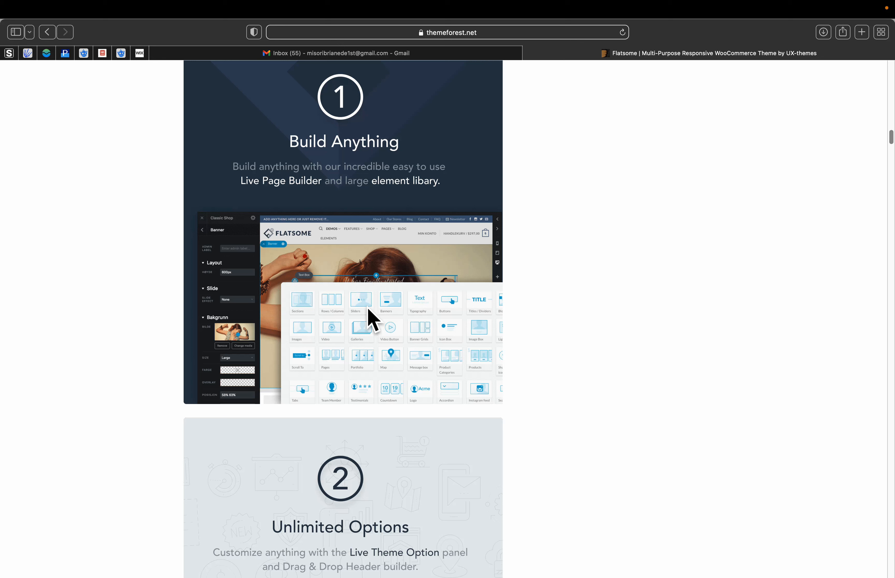
{"action": "scroll", "coordinate": [372, 320], "scroll_direction": "down", "scroll_amount": 6}
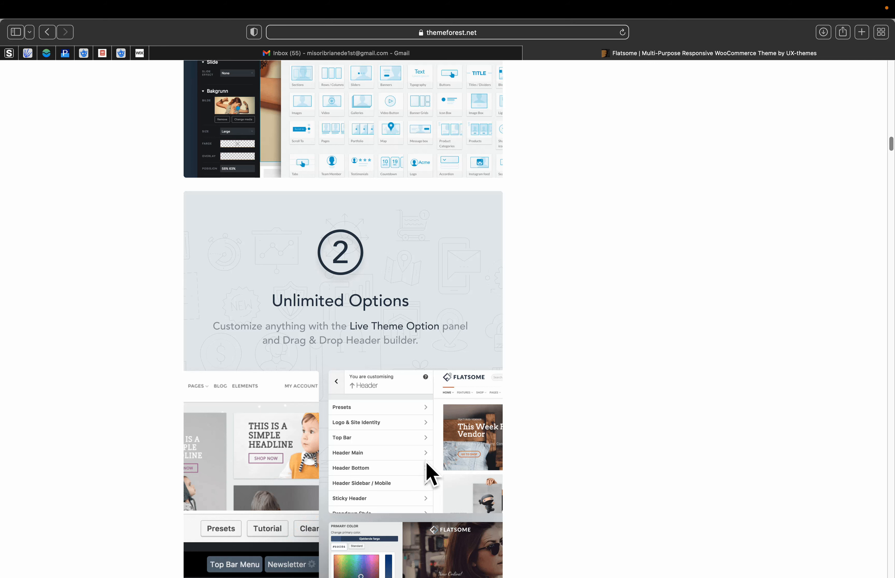
{"action": "scroll", "coordinate": [431, 474], "scroll_direction": "down", "scroll_amount": 2}
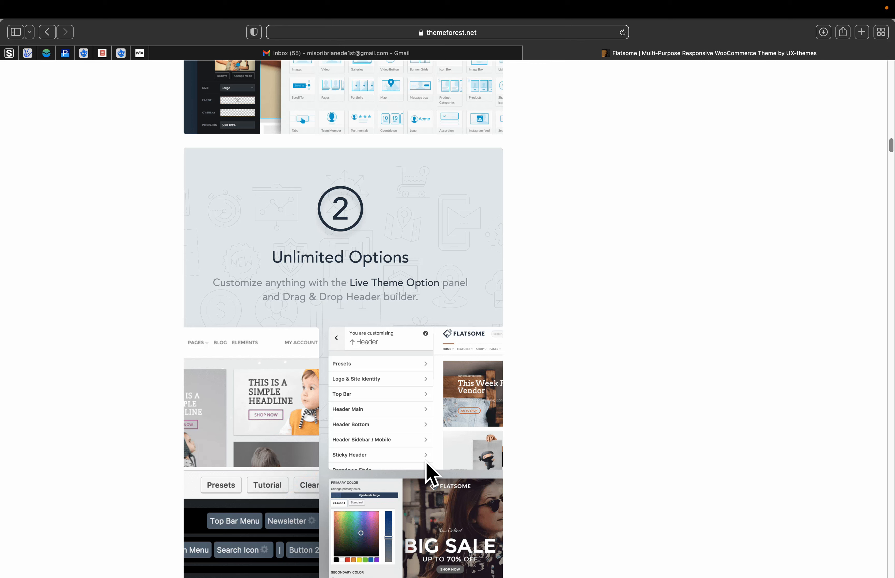
{"action": "scroll", "coordinate": [429, 474], "scroll_direction": "down", "scroll_amount": 2}
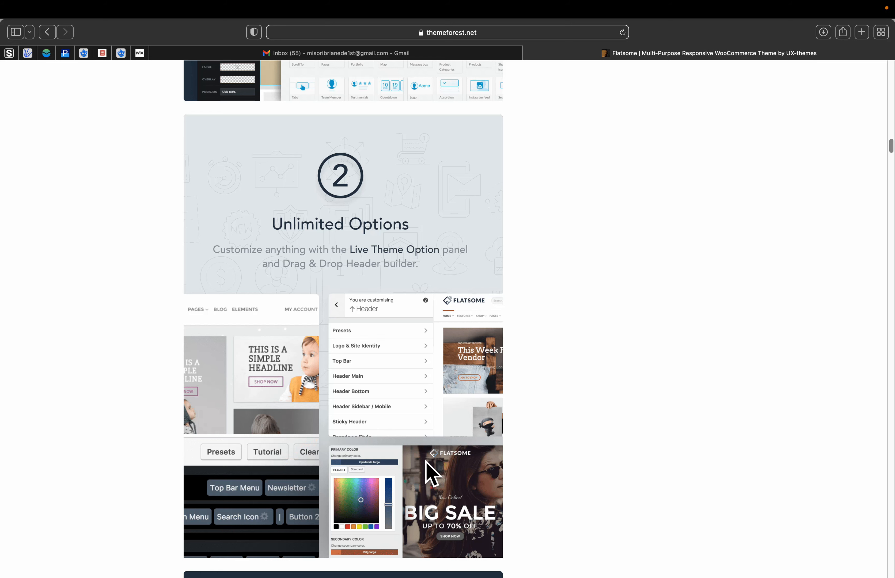
{"action": "scroll", "coordinate": [428, 474], "scroll_direction": "down", "scroll_amount": 5}
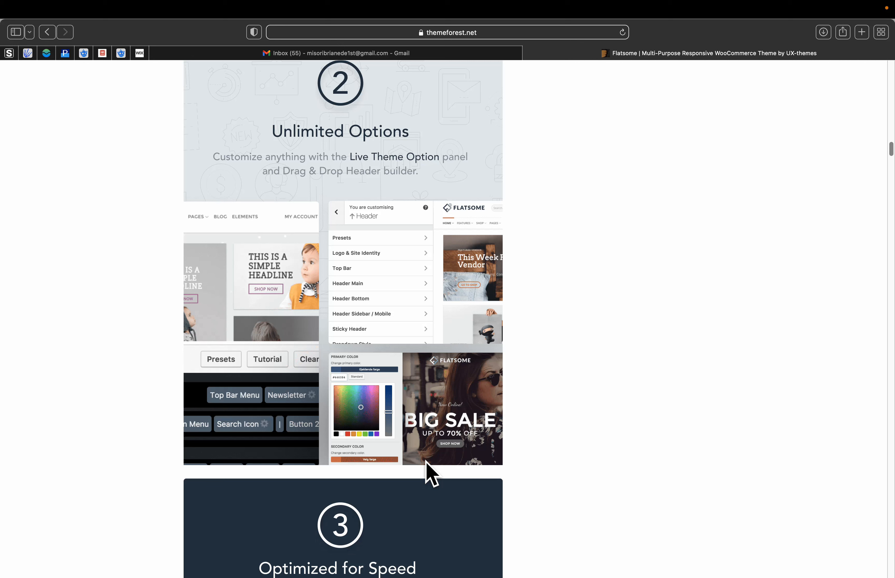
{"action": "scroll", "coordinate": [430, 474], "scroll_direction": "down", "scroll_amount": 10}
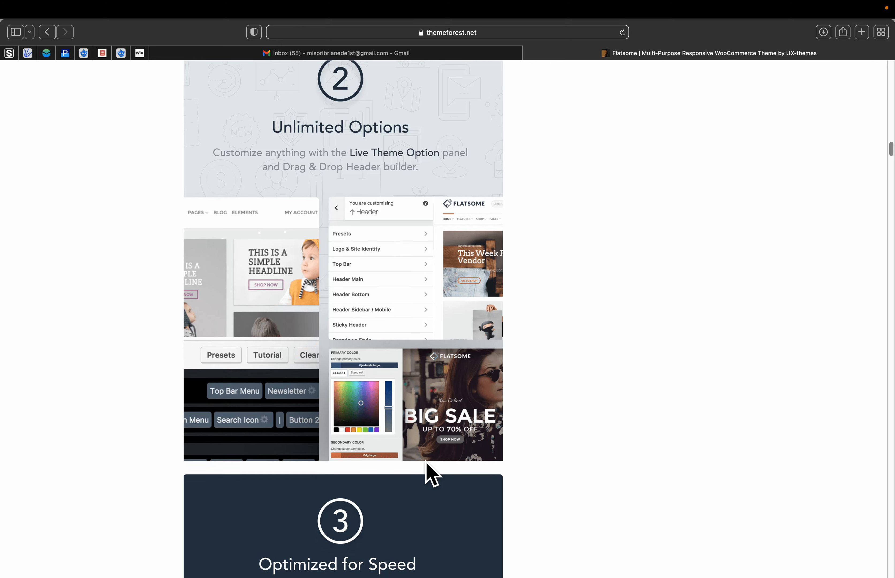
Step: Read the remaining reasons to choose Flatsome: Optimized for Speed, Design that Sells and Always up to Date
{"action": "scroll", "coordinate": [430, 474], "scroll_direction": "down", "scroll_amount": 1}
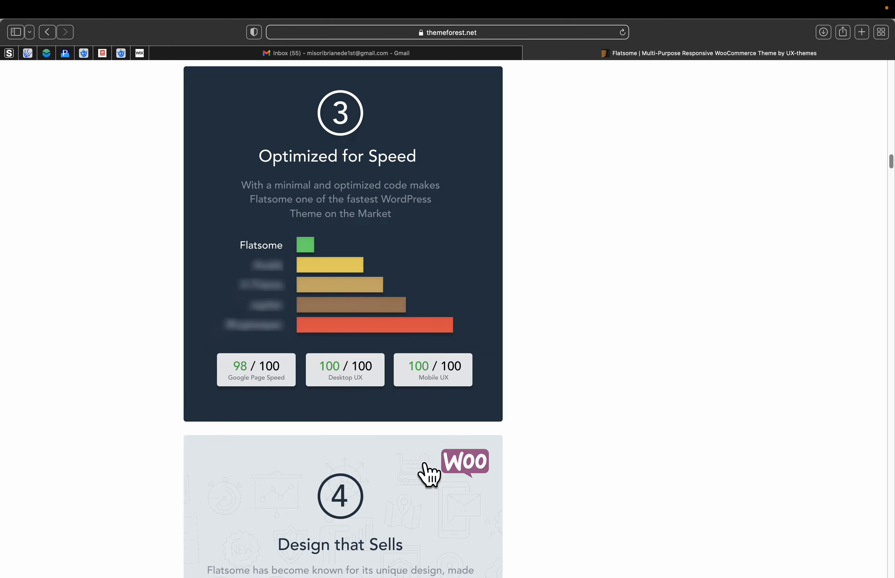
{"action": "scroll", "coordinate": [431, 474], "scroll_direction": "down", "scroll_amount": 4}
{"action": "scroll", "coordinate": [431, 474], "scroll_direction": "up", "scroll_amount": 3}
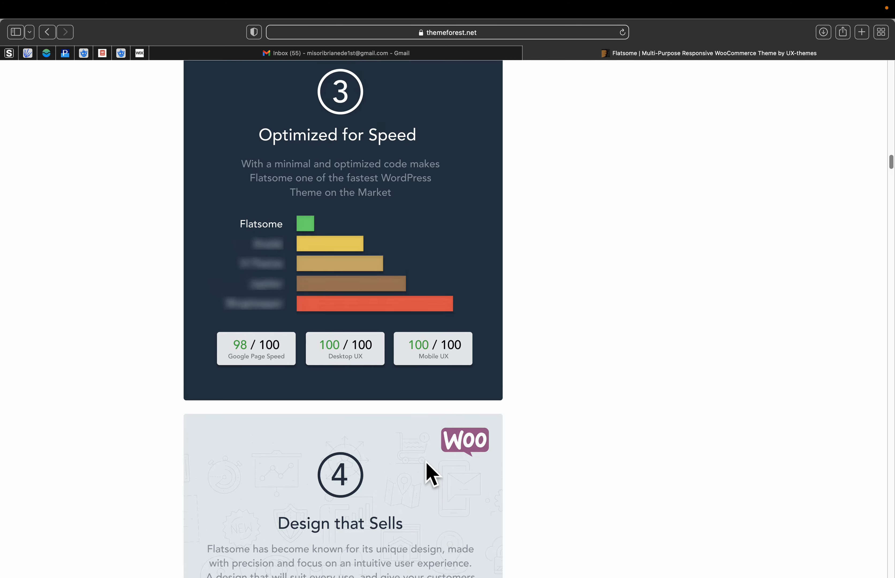
{"action": "scroll", "coordinate": [431, 475], "scroll_direction": "down", "scroll_amount": 5}
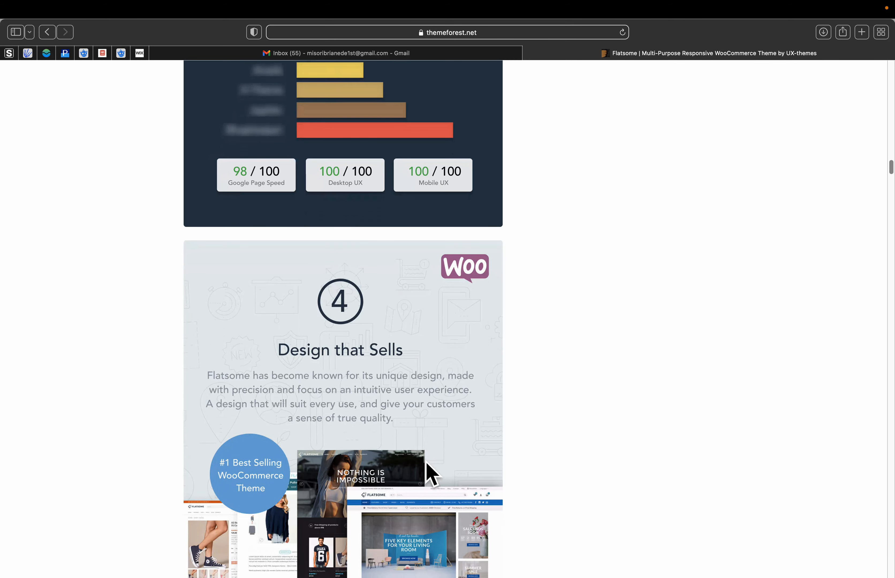
{"action": "scroll", "coordinate": [431, 475], "scroll_direction": "down", "scroll_amount": 7}
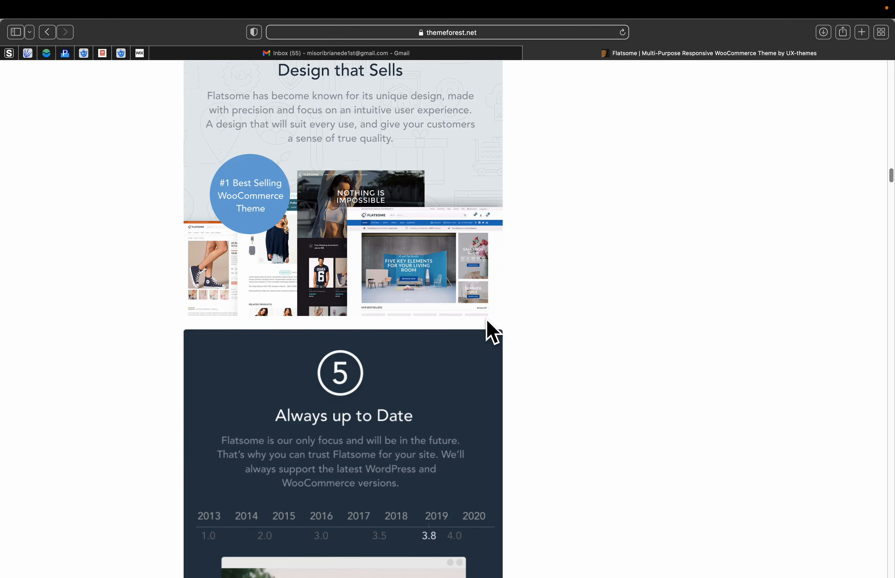
{"action": "scroll", "coordinate": [415, 259], "scroll_direction": "down", "scroll_amount": 1}
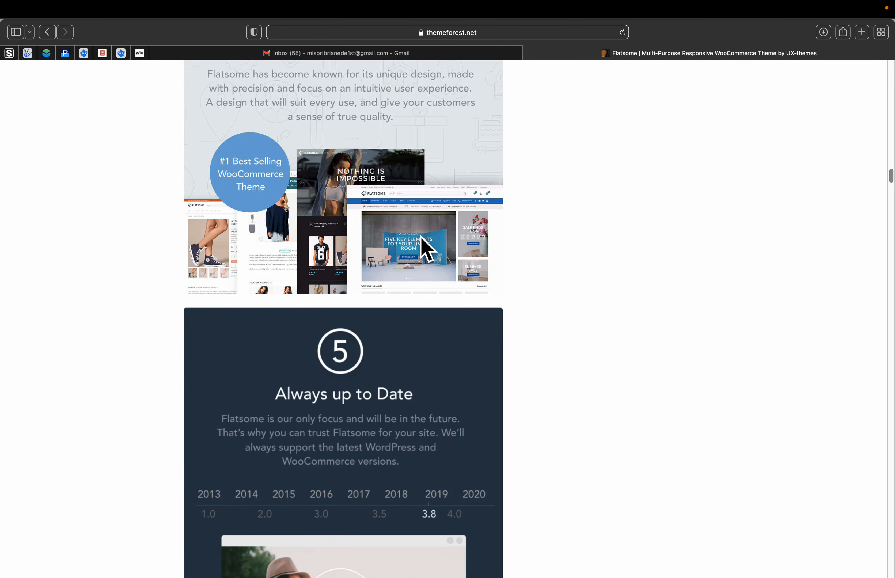
{"action": "scroll", "coordinate": [427, 250], "scroll_direction": "down", "scroll_amount": 5}
{"action": "scroll", "coordinate": [427, 250], "scroll_direction": "down", "scroll_amount": 8}
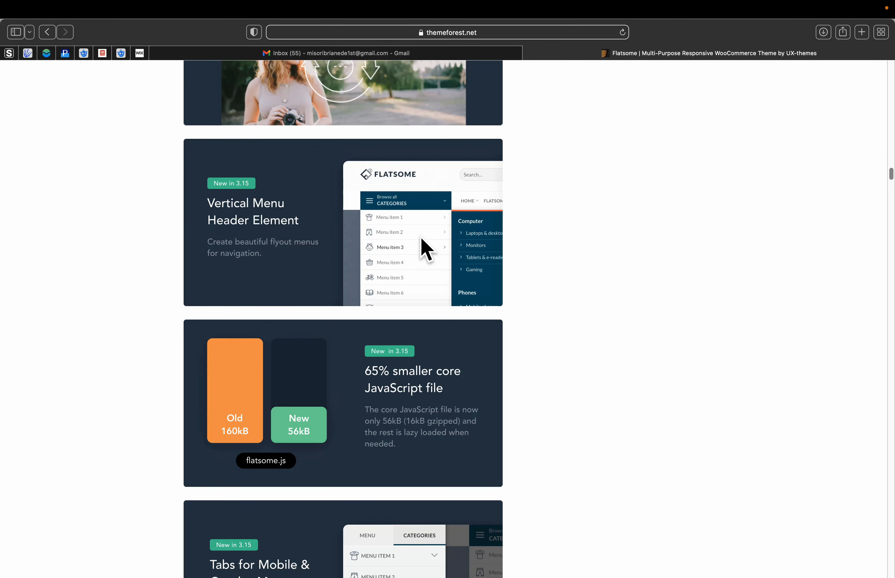
Step: Review the Flatsome 3.15 features, covering the vertical menu header, smaller JavaScript file, mobile menu tabs and shape dividers
{"action": "scroll", "coordinate": [426, 250], "scroll_direction": "up", "scroll_amount": 2}
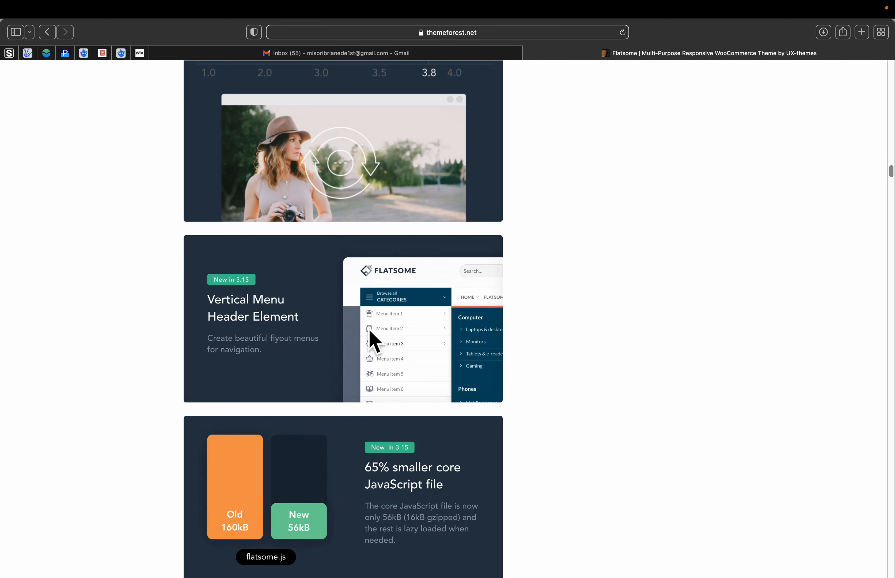
{"action": "scroll", "coordinate": [372, 340], "scroll_direction": "down", "scroll_amount": 3}
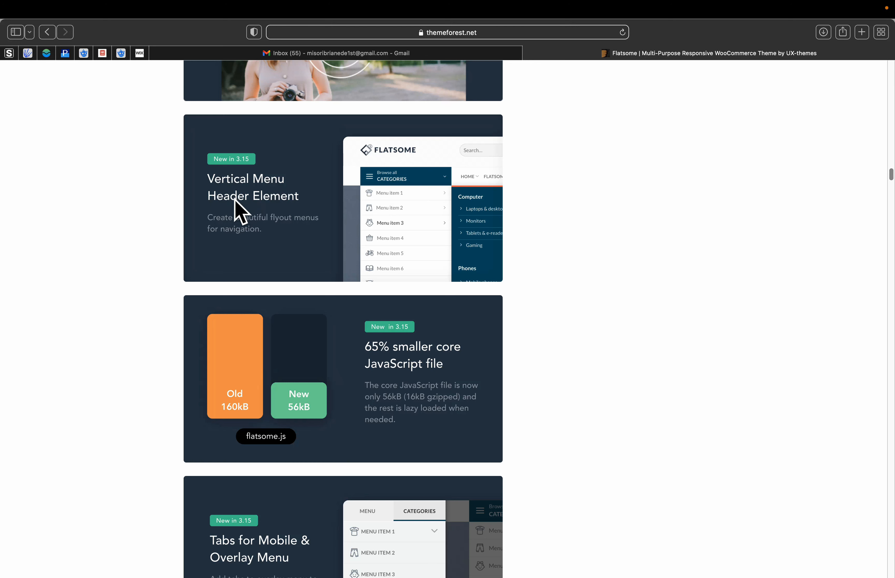
{"action": "scroll", "coordinate": [369, 242], "scroll_direction": "down", "scroll_amount": 2}
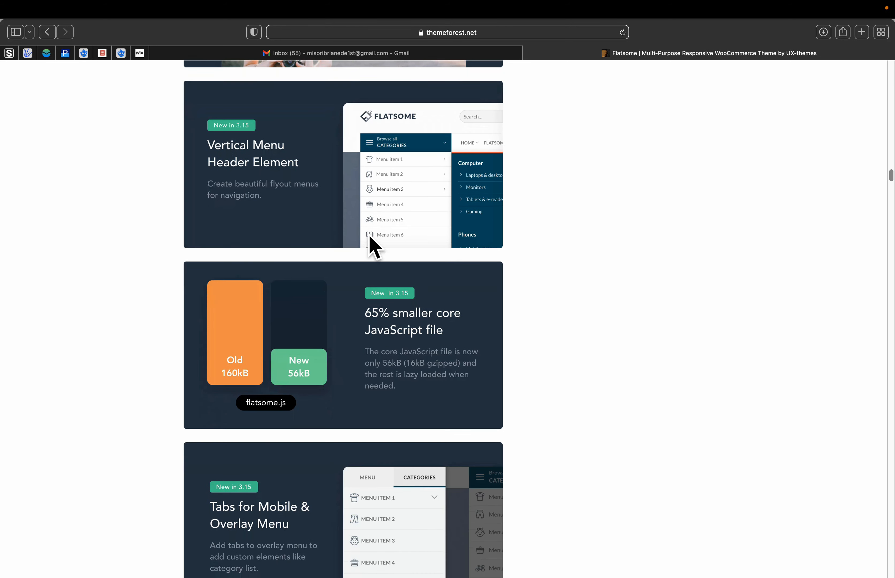
{"action": "scroll", "coordinate": [370, 243], "scroll_direction": "down", "scroll_amount": 8}
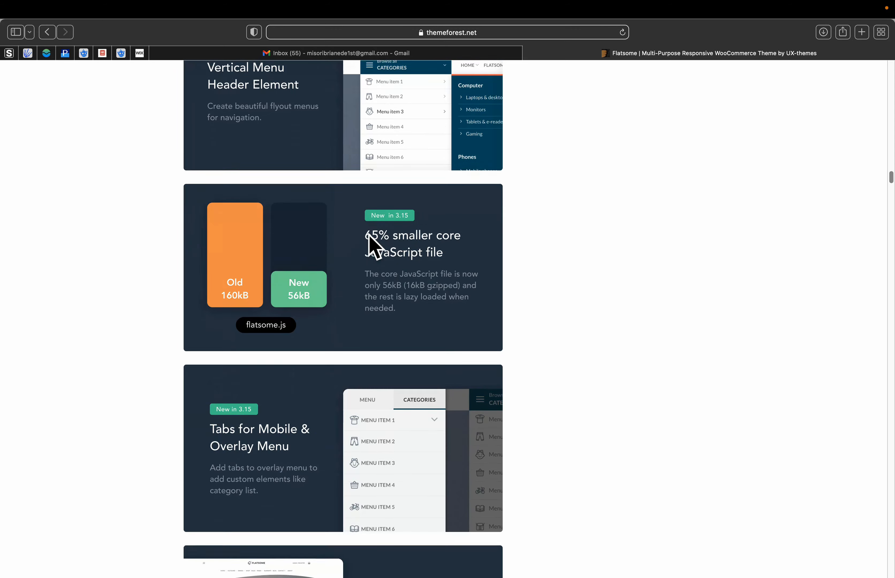
{"action": "scroll", "coordinate": [357, 435], "scroll_direction": "down", "scroll_amount": 6}
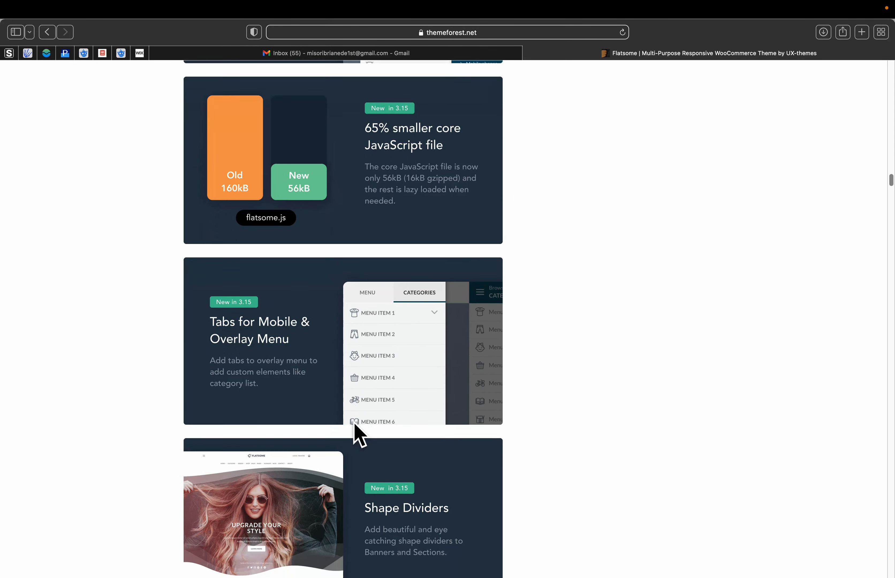
{"action": "scroll", "coordinate": [355, 423], "scroll_direction": "down", "scroll_amount": 8}
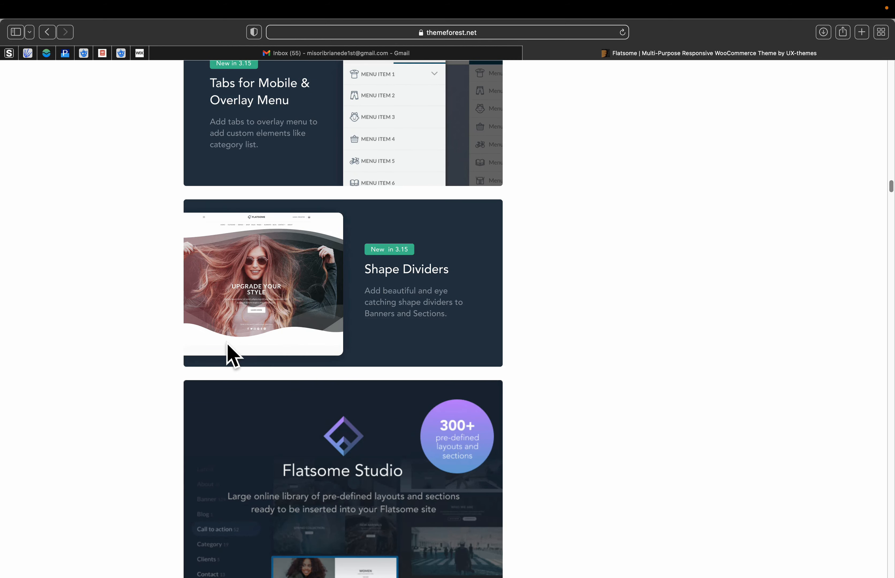
{"action": "scroll", "coordinate": [297, 345], "scroll_direction": "down", "scroll_amount": 1}
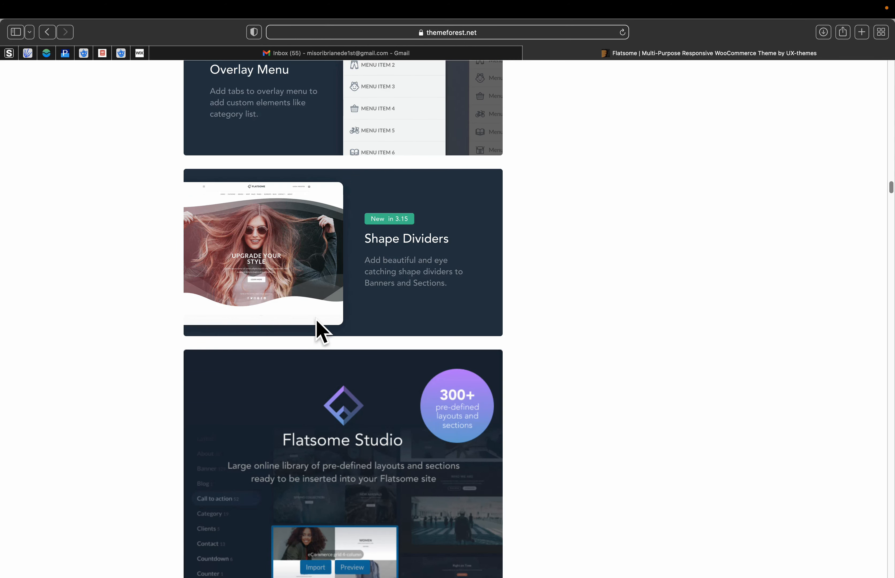
Step: Examine the Flatsome Studio library, the Great designs samples, the Wireframe kit and the One-Click Demo Content
{"action": "scroll", "coordinate": [319, 332], "scroll_direction": "down", "scroll_amount": 12}
{"action": "scroll", "coordinate": [320, 330], "scroll_direction": "down", "scroll_amount": 6}
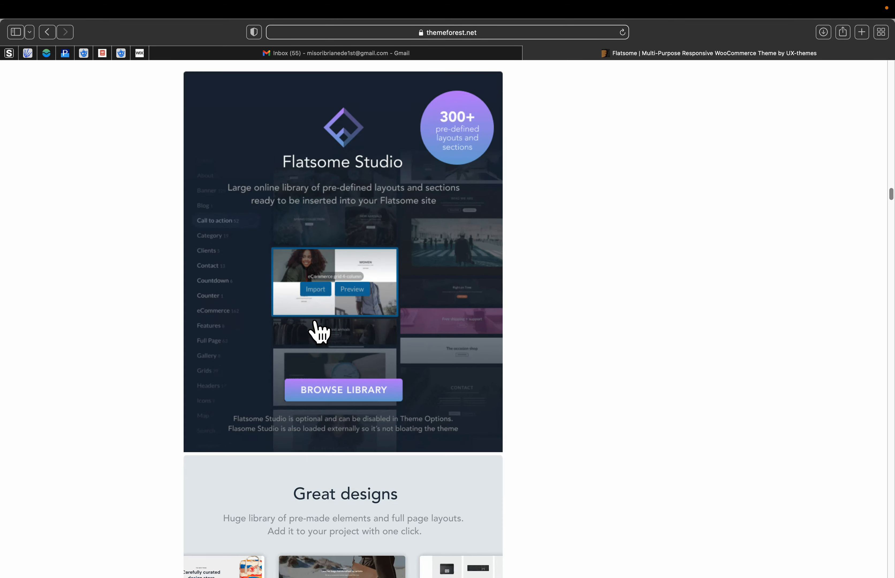
{"action": "scroll", "coordinate": [341, 398], "scroll_direction": "down", "scroll_amount": 15}
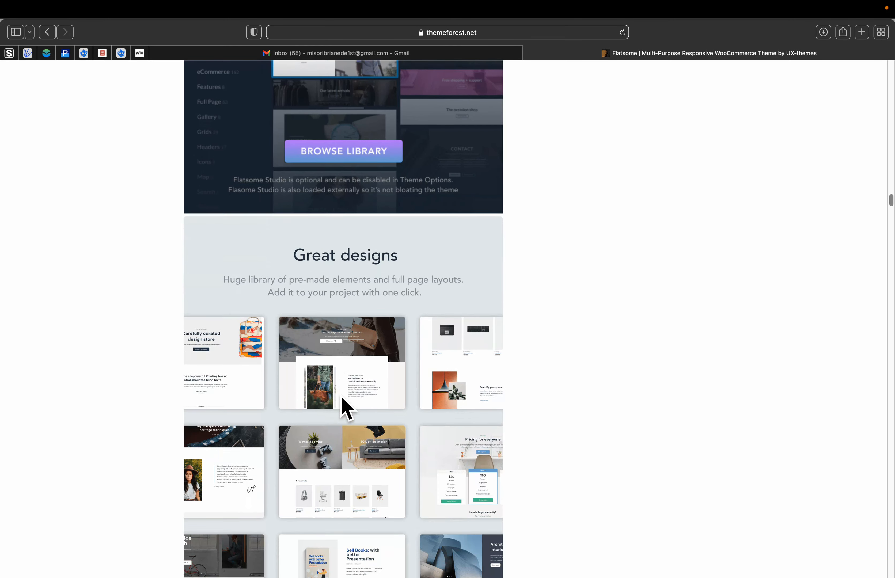
{"action": "scroll", "coordinate": [342, 399], "scroll_direction": "down", "scroll_amount": 2}
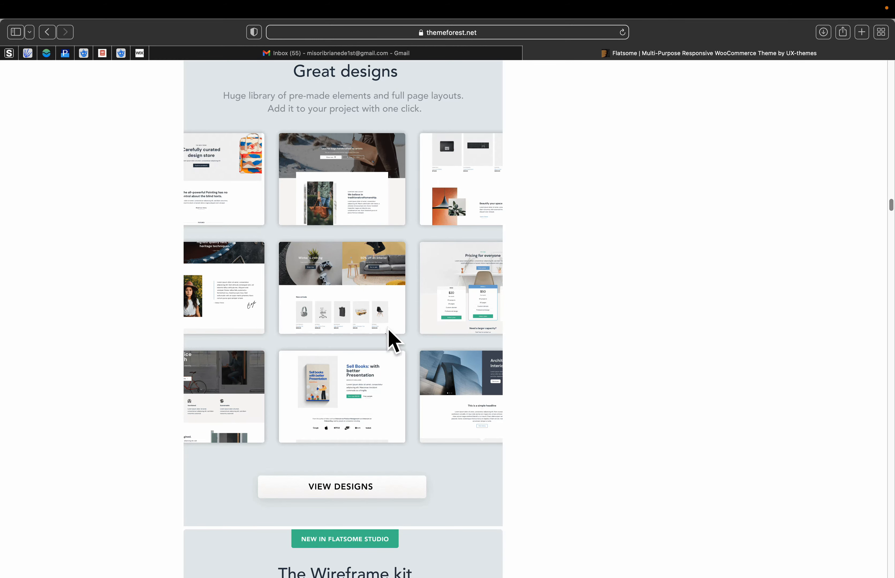
{"action": "scroll", "coordinate": [389, 329], "scroll_direction": "down", "scroll_amount": 15}
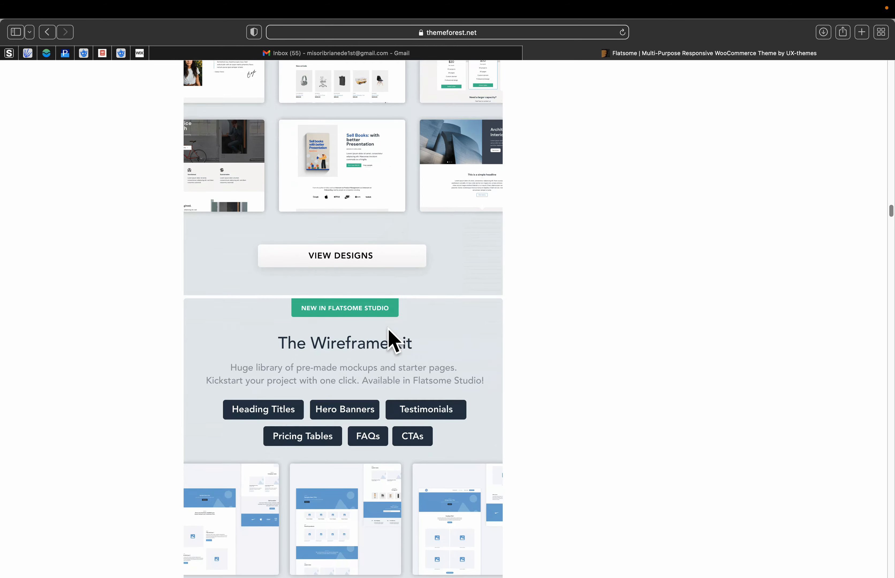
{"action": "scroll", "coordinate": [388, 328], "scroll_direction": "down", "scroll_amount": 20}
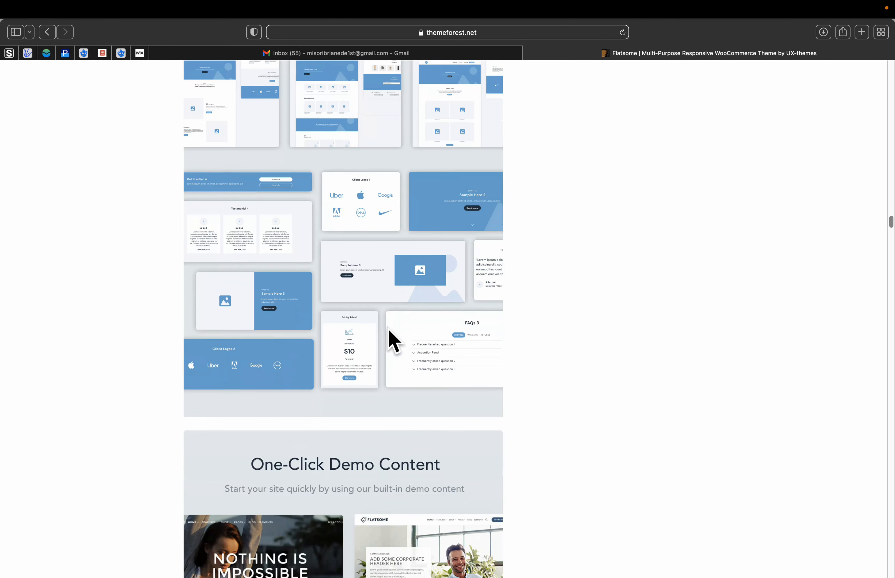
{"action": "scroll", "coordinate": [389, 330], "scroll_direction": "down", "scroll_amount": 17}
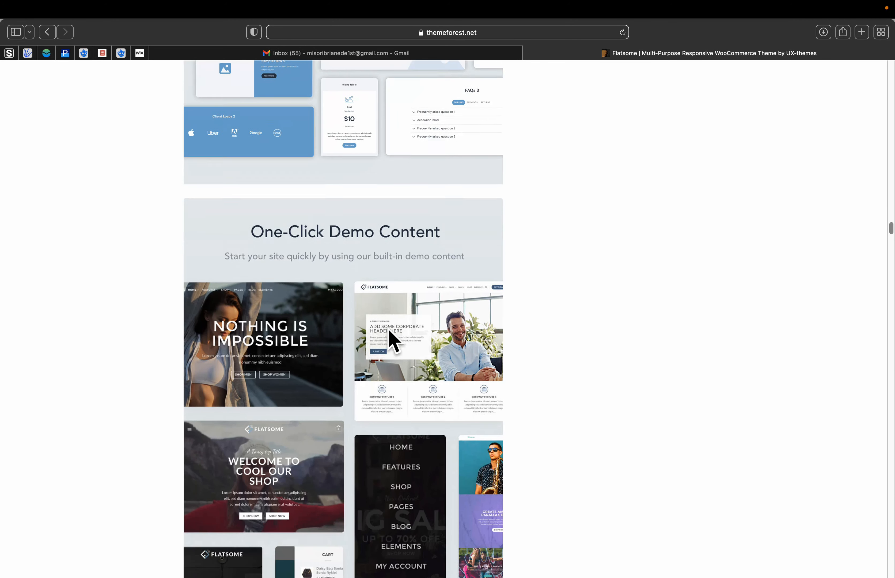
{"action": "scroll", "coordinate": [388, 329], "scroll_direction": "down", "scroll_amount": 15}
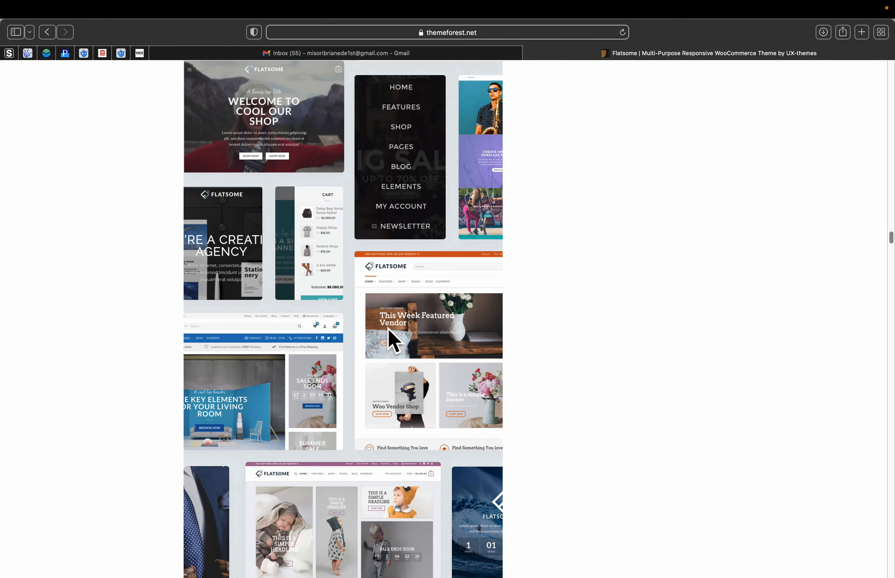
{"action": "scroll", "coordinate": [389, 331], "scroll_direction": "down", "scroll_amount": 20}
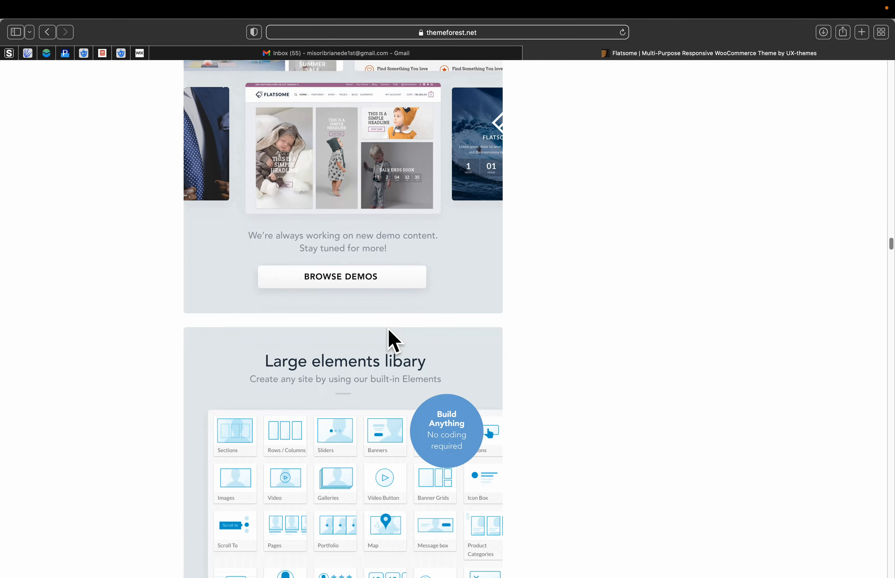
Step: Look over the elements library, the language support section and the customer reviews, down to the Customer Showcases
{"action": "scroll", "coordinate": [393, 340], "scroll_direction": "down", "scroll_amount": 18}
{"action": "scroll", "coordinate": [393, 340], "scroll_direction": "up", "scroll_amount": 12}
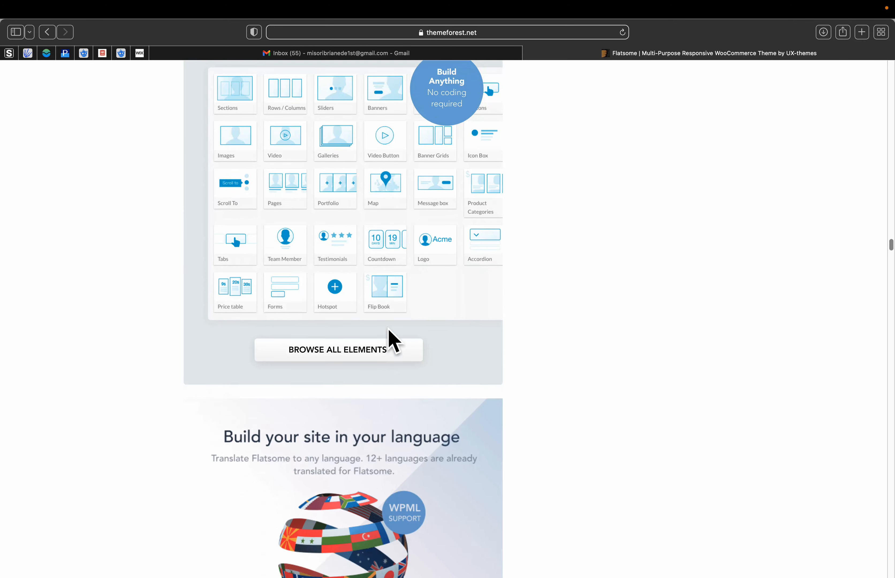
{"action": "scroll", "coordinate": [393, 340], "scroll_direction": "up", "scroll_amount": 4}
{"action": "scroll", "coordinate": [393, 340], "scroll_direction": "down", "scroll_amount": 20}
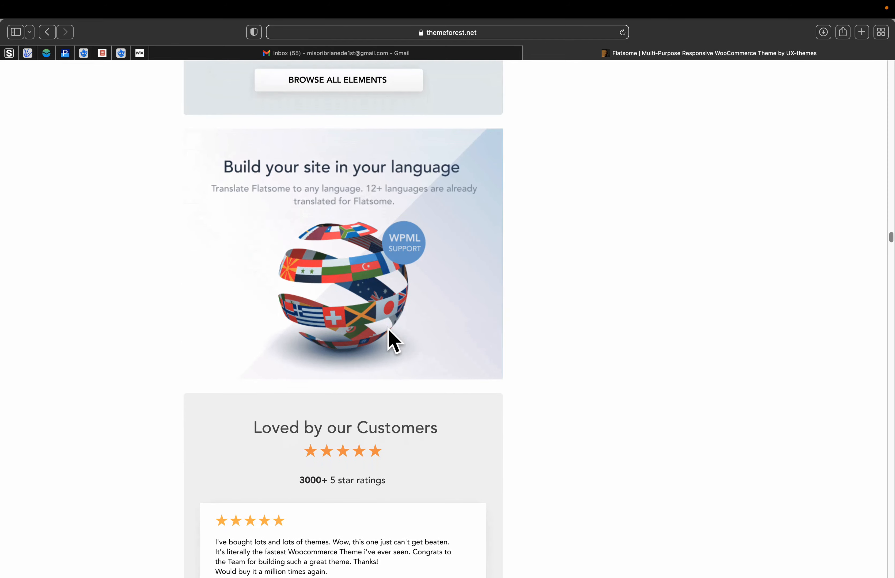
{"action": "scroll", "coordinate": [393, 340], "scroll_direction": "down", "scroll_amount": 20}
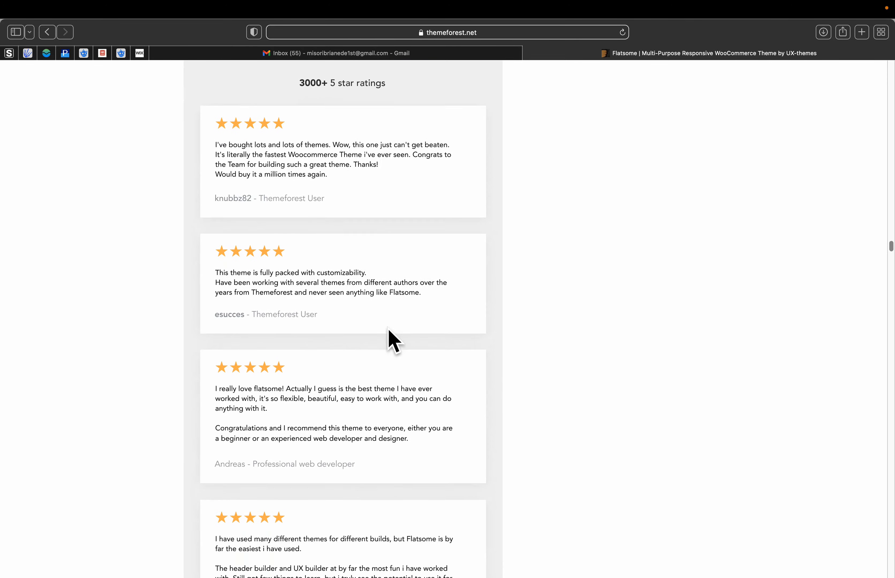
{"action": "scroll", "coordinate": [389, 331], "scroll_direction": "down", "scroll_amount": 20}
{"action": "scroll", "coordinate": [389, 330], "scroll_direction": "up", "scroll_amount": 20}
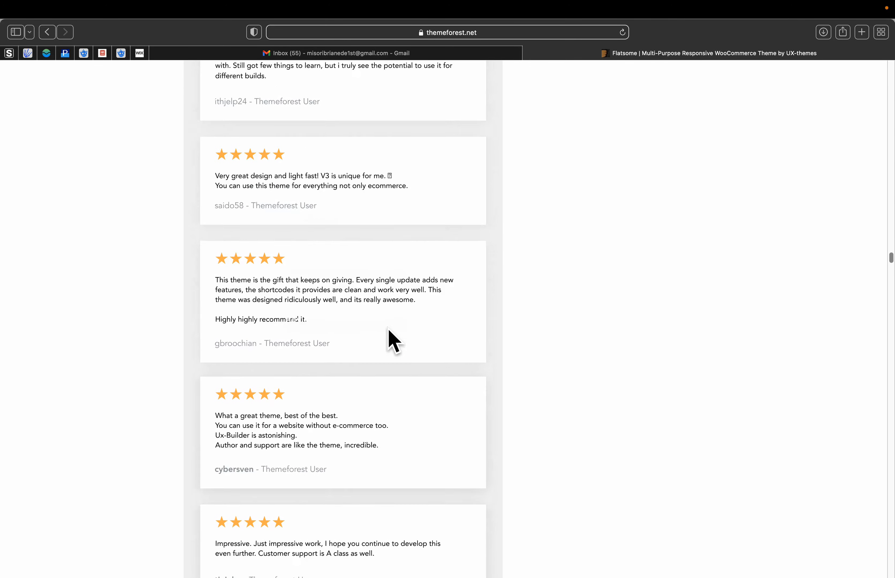
{"action": "scroll", "coordinate": [389, 330], "scroll_direction": "up", "scroll_amount": 20}
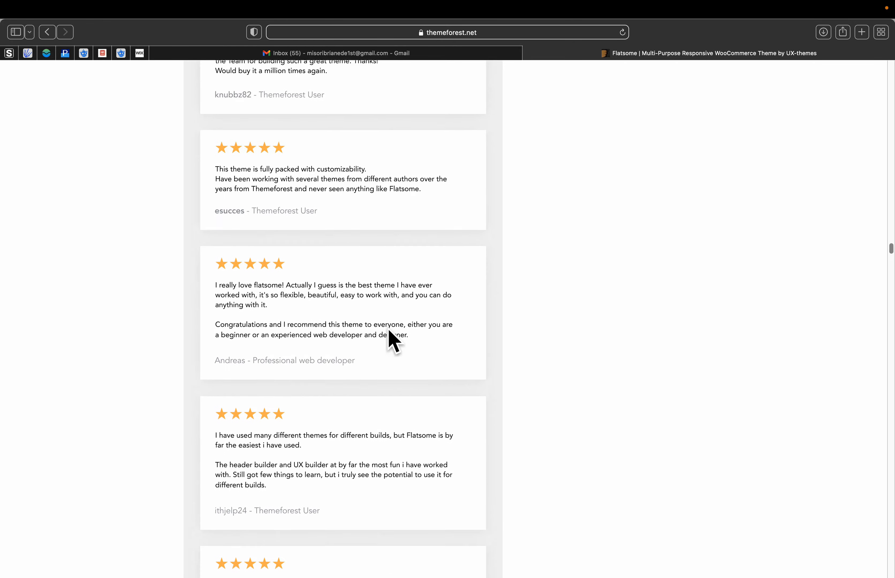
{"action": "scroll", "coordinate": [388, 328], "scroll_direction": "up", "scroll_amount": 9}
{"action": "scroll", "coordinate": [390, 331], "scroll_direction": "down", "scroll_amount": 20}
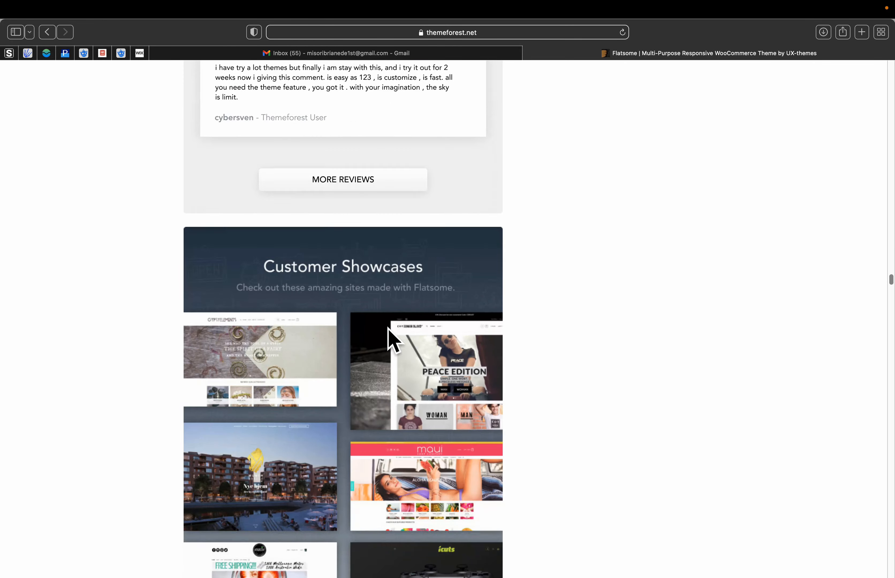
Step: Review the theme features from the drag-and-drop Header Builder and built-in slider through typography control, lazy loading and forms
{"action": "scroll", "coordinate": [389, 331], "scroll_direction": "down", "scroll_amount": 20}
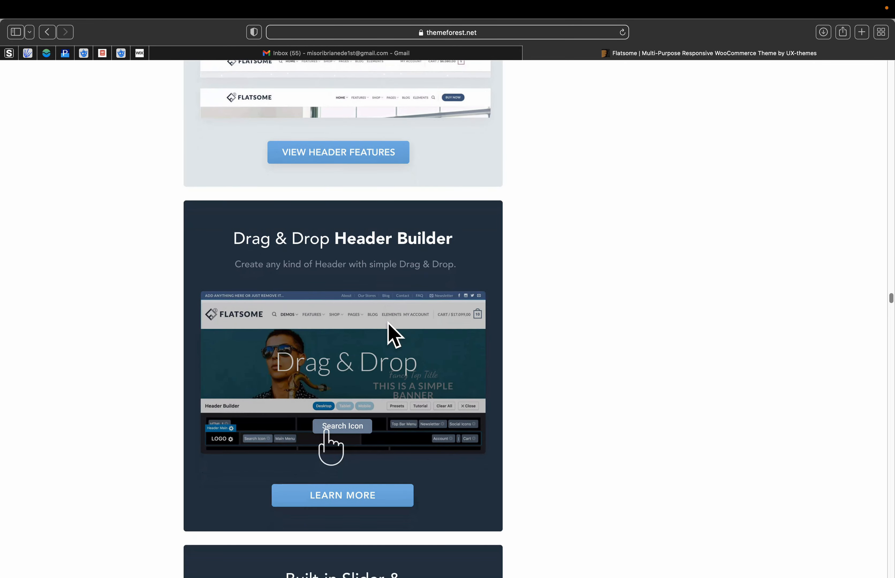
{"action": "scroll", "coordinate": [388, 322], "scroll_direction": "down", "scroll_amount": 20}
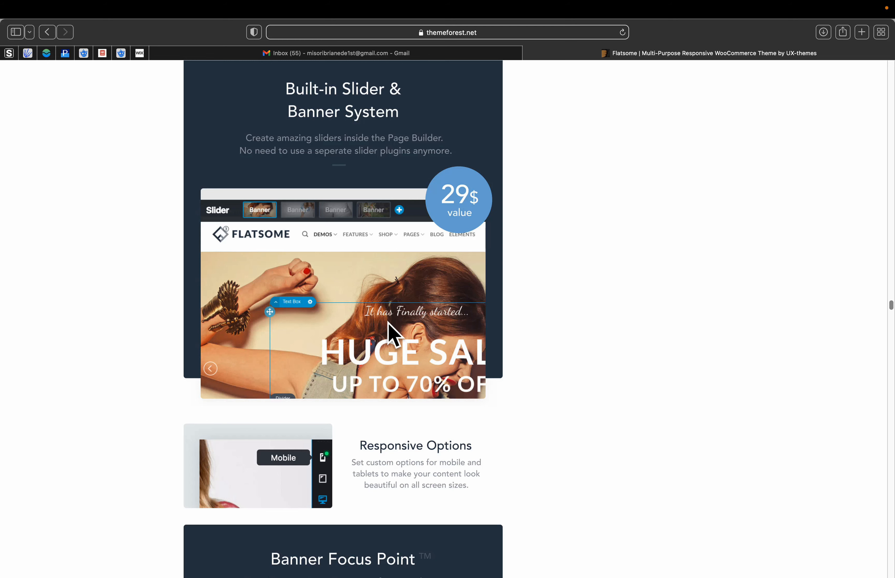
{"action": "scroll", "coordinate": [388, 322], "scroll_direction": "down", "scroll_amount": 20}
{"action": "scroll", "coordinate": [391, 333], "scroll_direction": "down", "scroll_amount": 20}
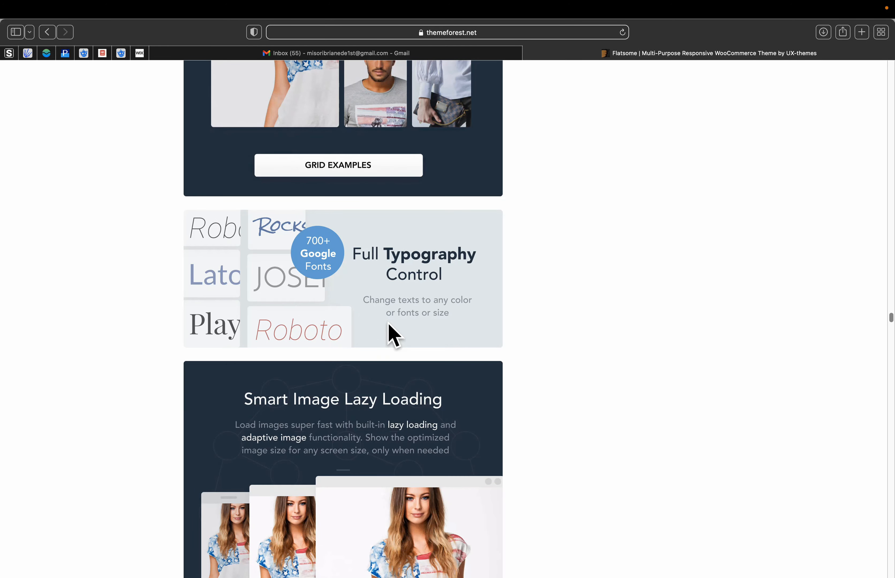
{"action": "scroll", "coordinate": [390, 325], "scroll_direction": "down", "scroll_amount": 17}
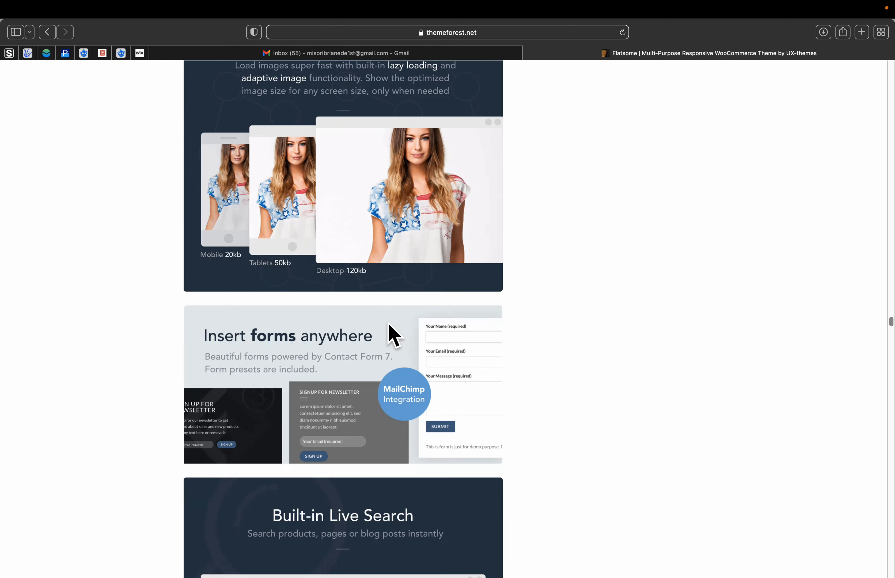
{"action": "scroll", "coordinate": [392, 334], "scroll_direction": "down", "scroll_amount": 16}
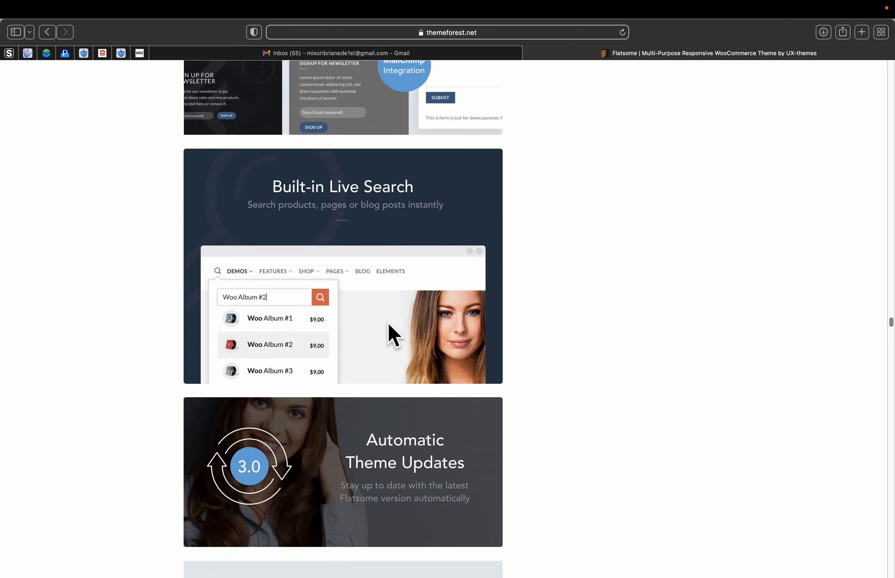
Step: Look over the Built-in Live Search, Automatic Theme Updates, Live Theme Options and WooCommerce shop feature sections
{"action": "scroll", "coordinate": [392, 335], "scroll_direction": "down", "scroll_amount": 1}
{"action": "scroll", "coordinate": [392, 335], "scroll_direction": "down", "scroll_amount": 16}
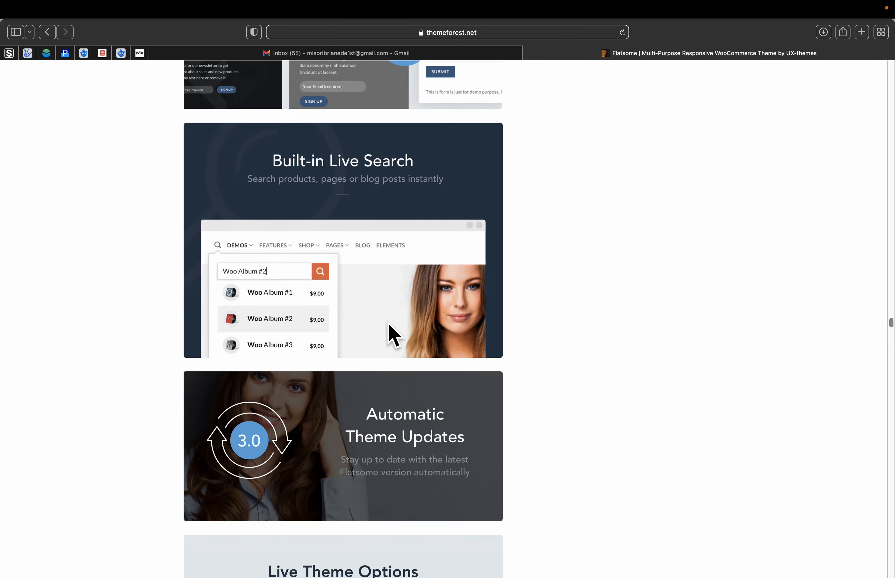
{"action": "scroll", "coordinate": [389, 325], "scroll_direction": "down", "scroll_amount": 5}
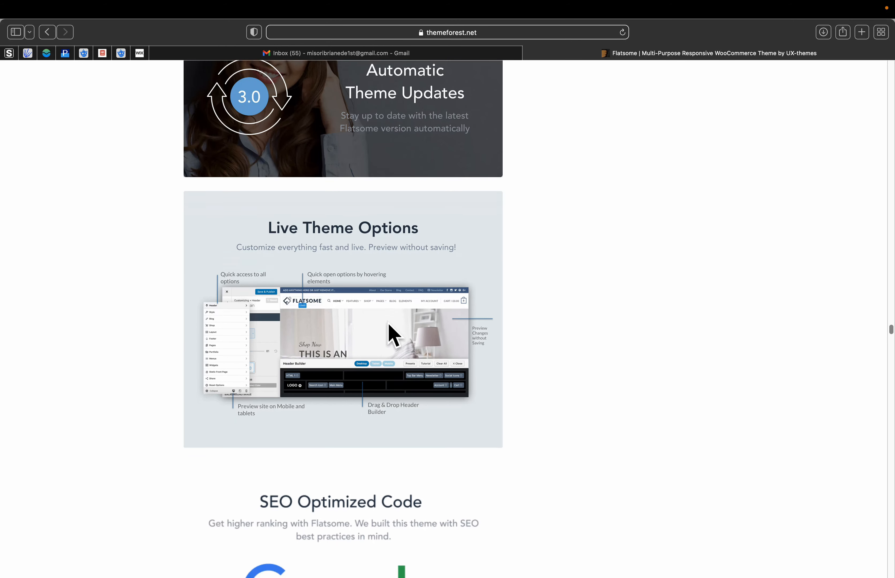
{"action": "scroll", "coordinate": [393, 335], "scroll_direction": "down", "scroll_amount": 20}
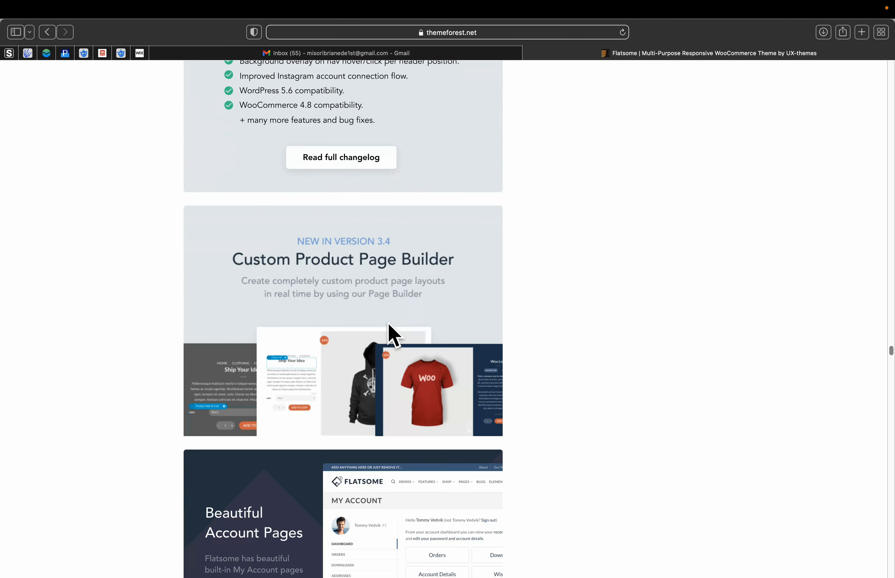
{"action": "scroll", "coordinate": [393, 334], "scroll_direction": "down", "scroll_amount": 20}
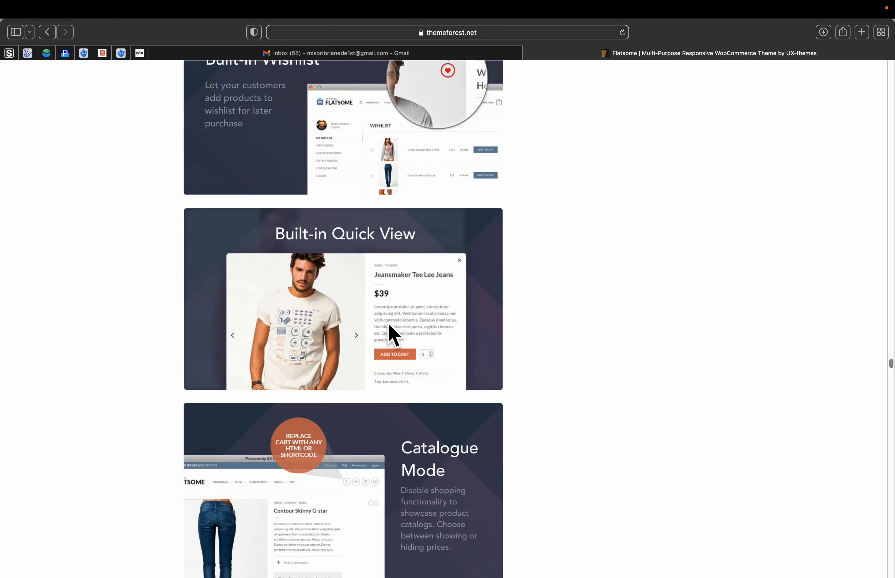
{"action": "scroll", "coordinate": [393, 335], "scroll_direction": "down", "scroll_amount": 20}
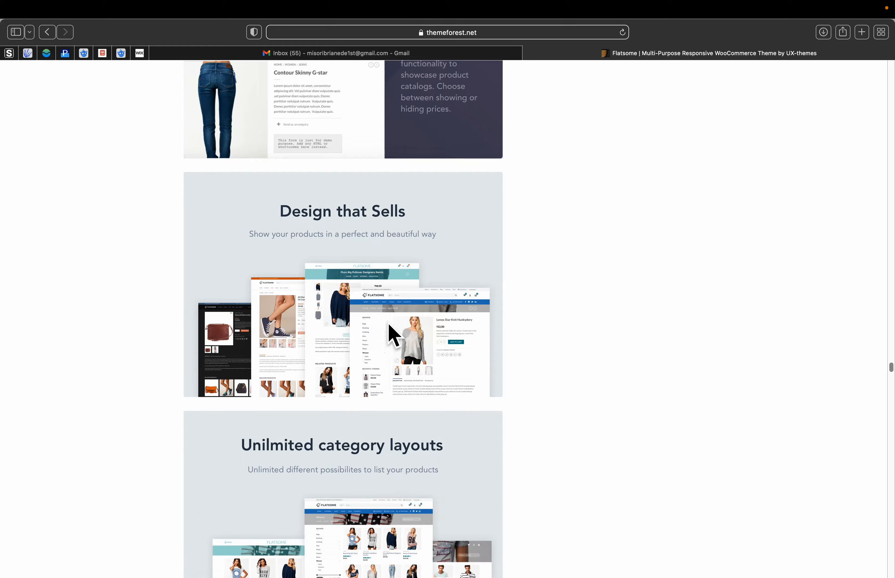
Step: Return to the start of the Flatsome item page and open the theme's Live Preview
{"action": "scroll", "coordinate": [392, 336], "scroll_direction": "up", "scroll_amount": 20}
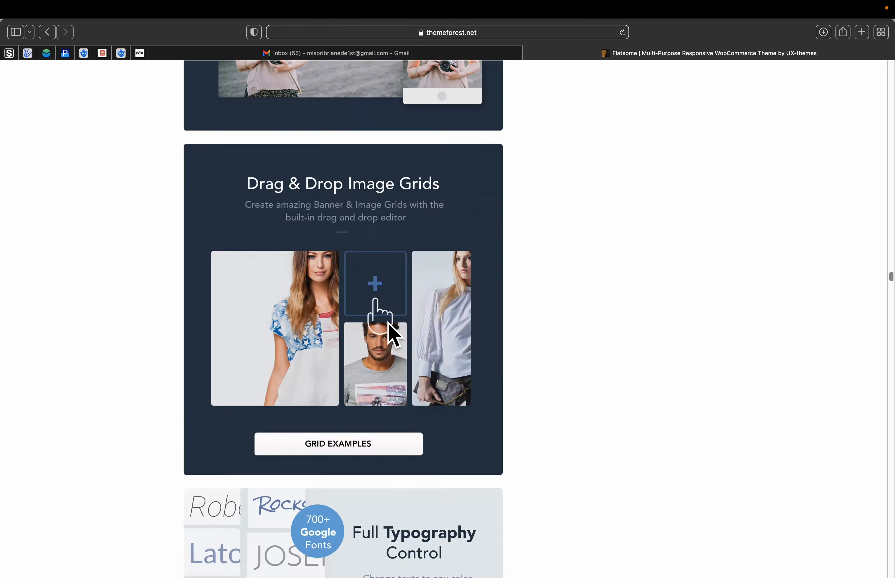
{"action": "scroll", "coordinate": [389, 323], "scroll_direction": "up", "scroll_amount": 20}
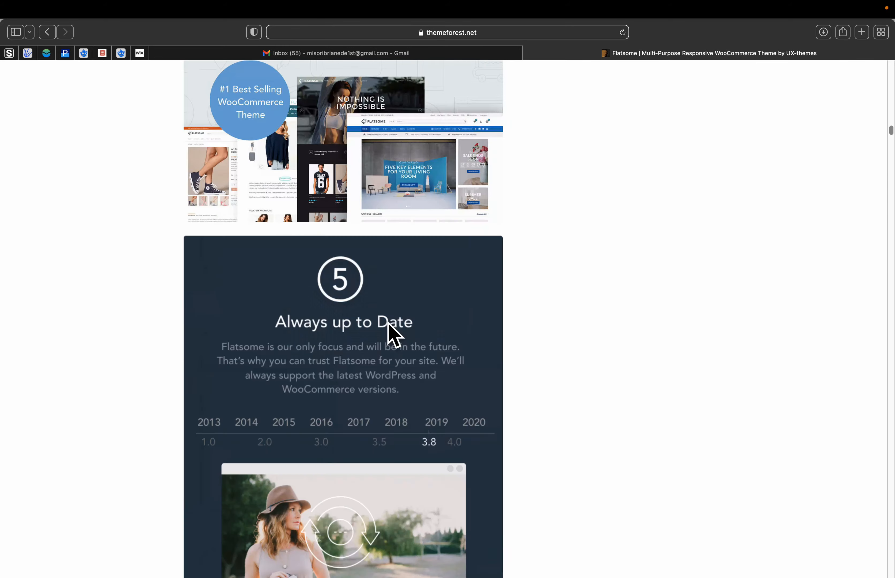
{"action": "scroll", "coordinate": [388, 323], "scroll_direction": "up", "scroll_amount": 20}
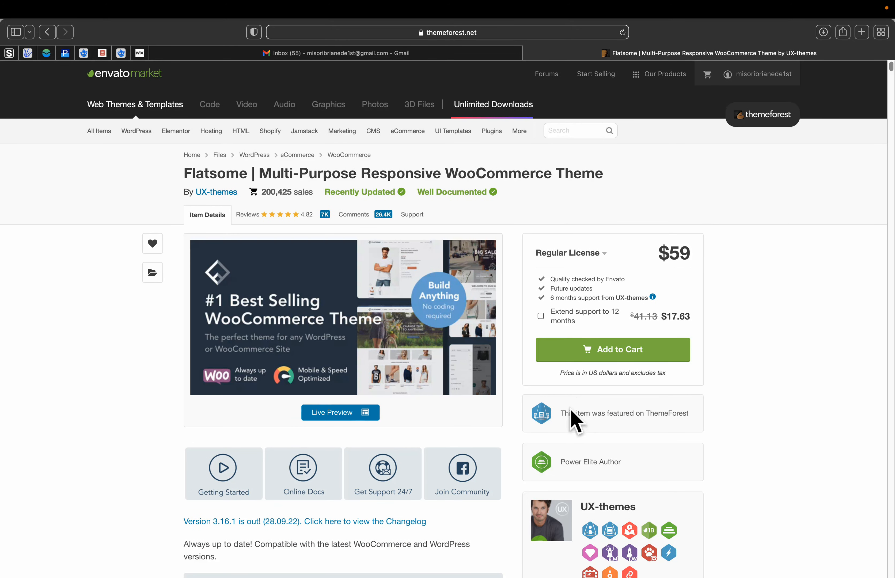
{"action": "scroll", "coordinate": [405, 434], "scroll_direction": "down", "scroll_amount": 2}
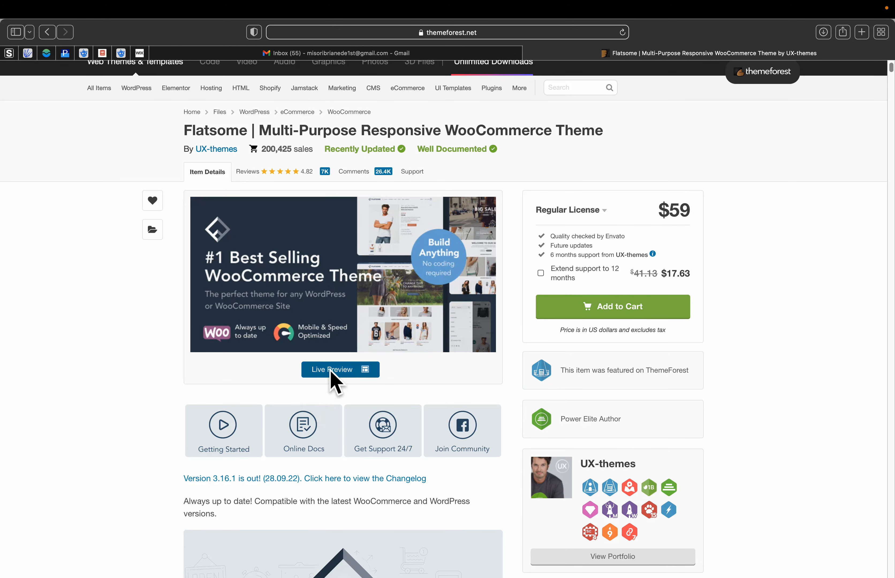
{"action": "left_click", "coordinate": [343, 375]}
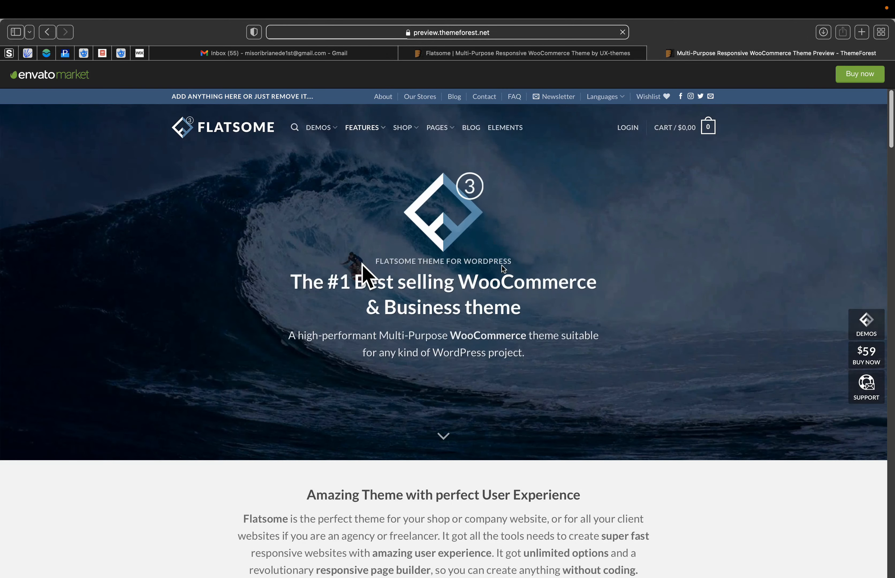
Step: Read the Flatsome preview site's introduction and its Top Reasons to Love Flatsome section
{"action": "scroll", "coordinate": [609, 312], "scroll_direction": "down", "scroll_amount": 1}
{"action": "scroll", "coordinate": [608, 303], "scroll_direction": "down", "scroll_amount": 3}
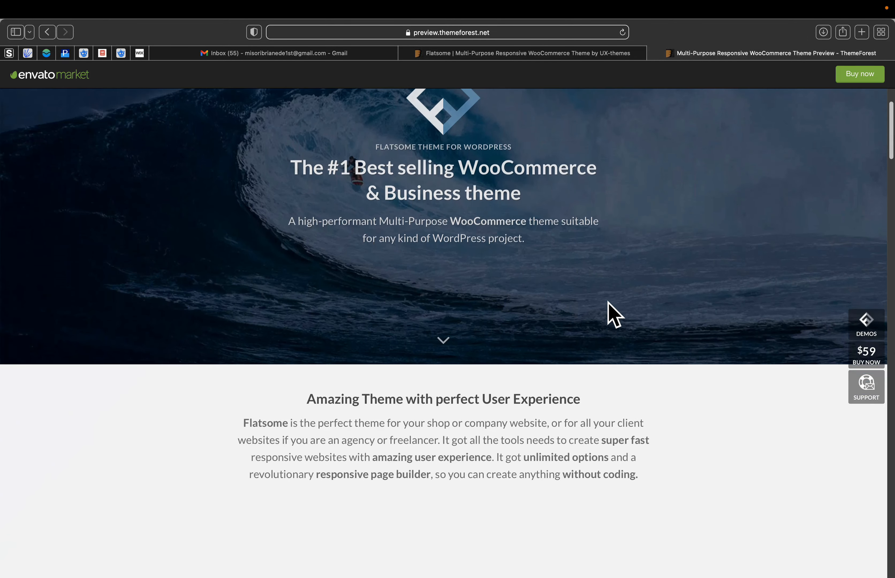
{"action": "scroll", "coordinate": [608, 302], "scroll_direction": "up", "scroll_amount": 5}
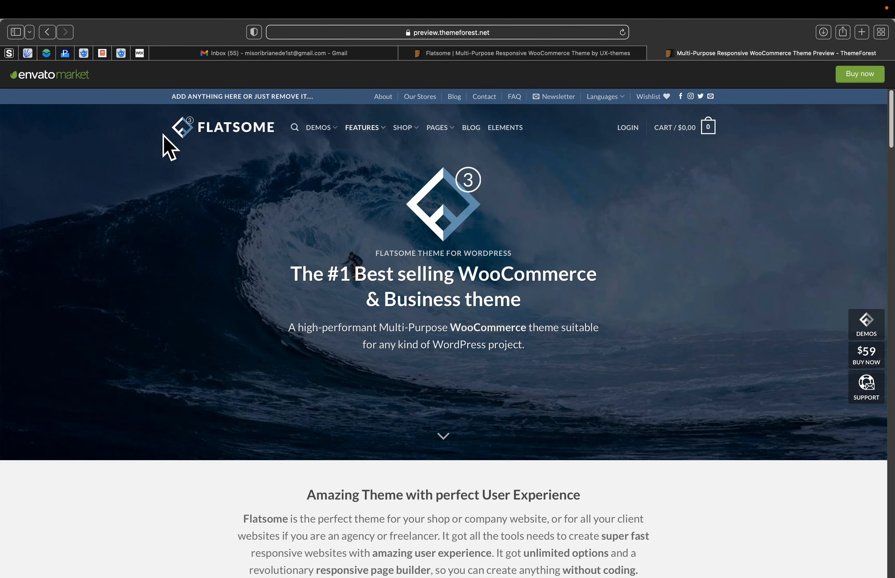
{"action": "scroll", "coordinate": [560, 357], "scroll_direction": "down", "scroll_amount": 10}
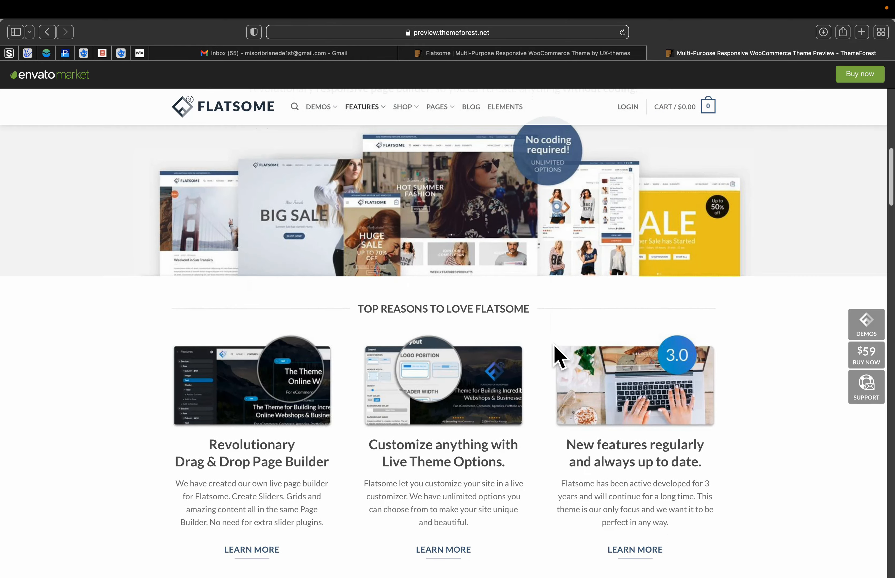
{"action": "scroll", "coordinate": [560, 357], "scroll_direction": "up", "scroll_amount": 5}
{"action": "scroll", "coordinate": [343, 372], "scroll_direction": "down", "scroll_amount": 10}
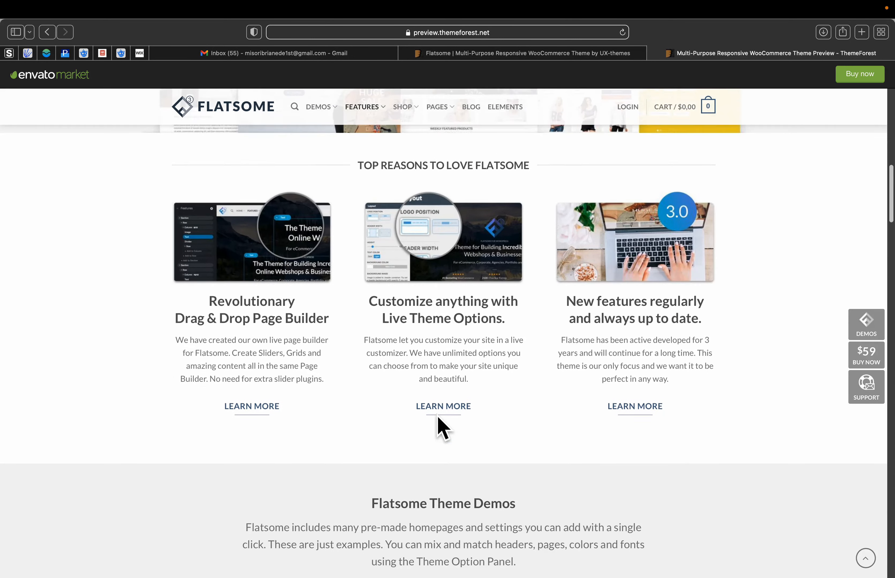
Step: Browse the Flatsome Theme Demos, from the shop demos such as Classic Shop and Parallax Shop to Corporate, Agency and Explore
{"action": "scroll", "coordinate": [435, 423], "scroll_direction": "up", "scroll_amount": 1}
{"action": "scroll", "coordinate": [620, 296], "scroll_direction": "down", "scroll_amount": 8}
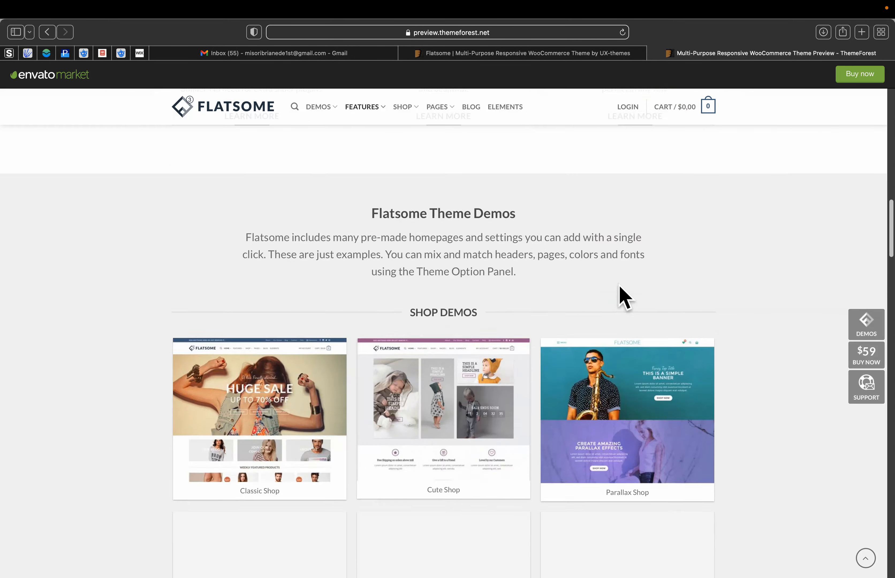
{"action": "scroll", "coordinate": [624, 297], "scroll_direction": "down", "scroll_amount": 3}
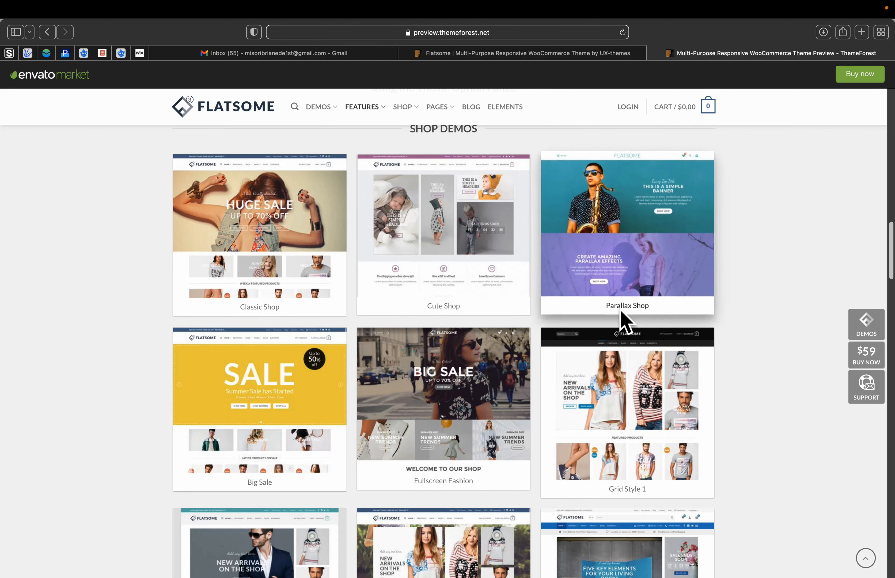
{"action": "scroll", "coordinate": [624, 305], "scroll_direction": "down", "scroll_amount": 5}
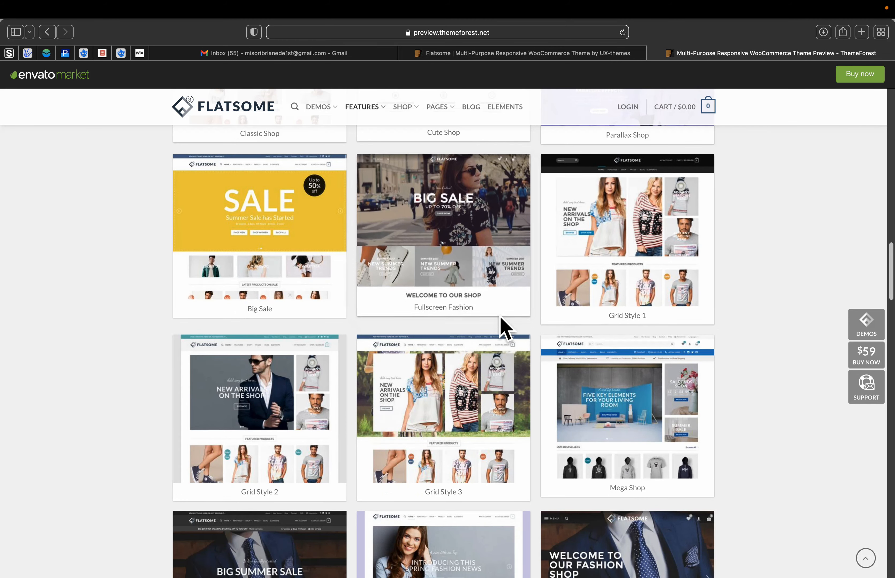
{"action": "scroll", "coordinate": [664, 305], "scroll_direction": "down", "scroll_amount": 20}
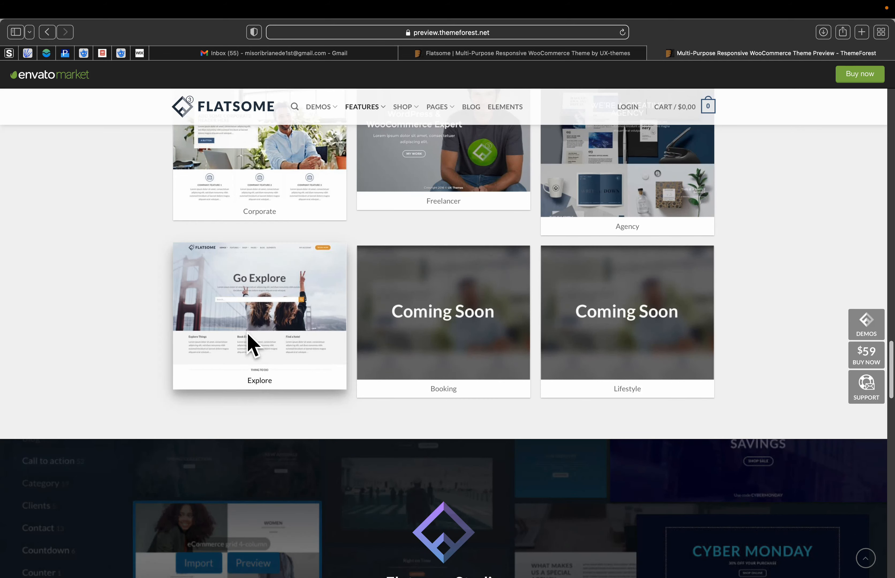
Step: Examine the Flatsome Main Features and Flatsome Elements sections of the preview site
{"action": "scroll", "coordinate": [399, 380], "scroll_direction": "down", "scroll_amount": 12}
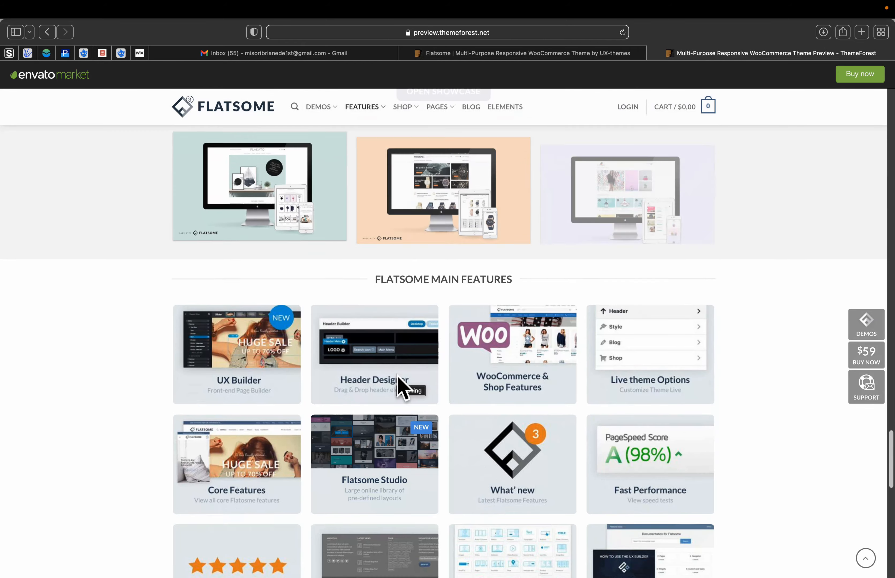
{"action": "scroll", "coordinate": [399, 387], "scroll_direction": "down", "scroll_amount": 10}
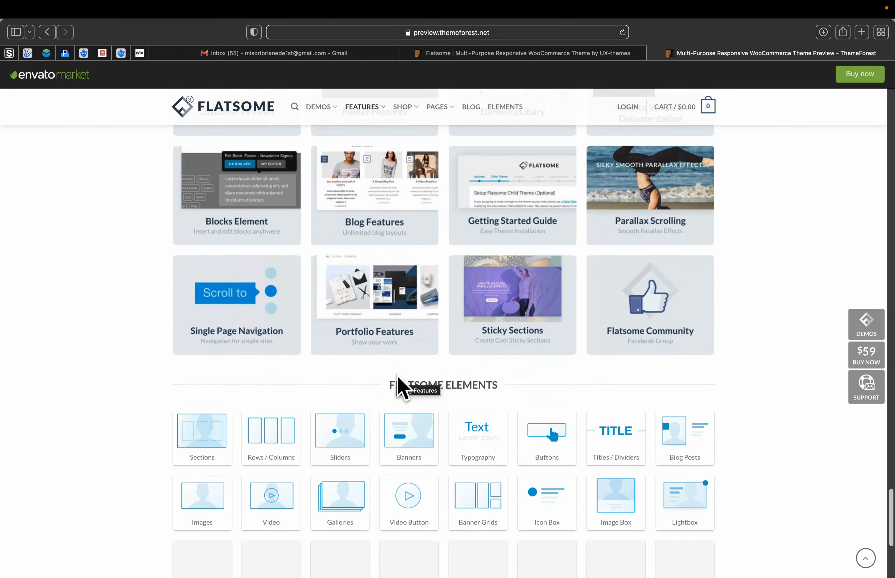
{"action": "scroll", "coordinate": [400, 387], "scroll_direction": "down", "scroll_amount": 7}
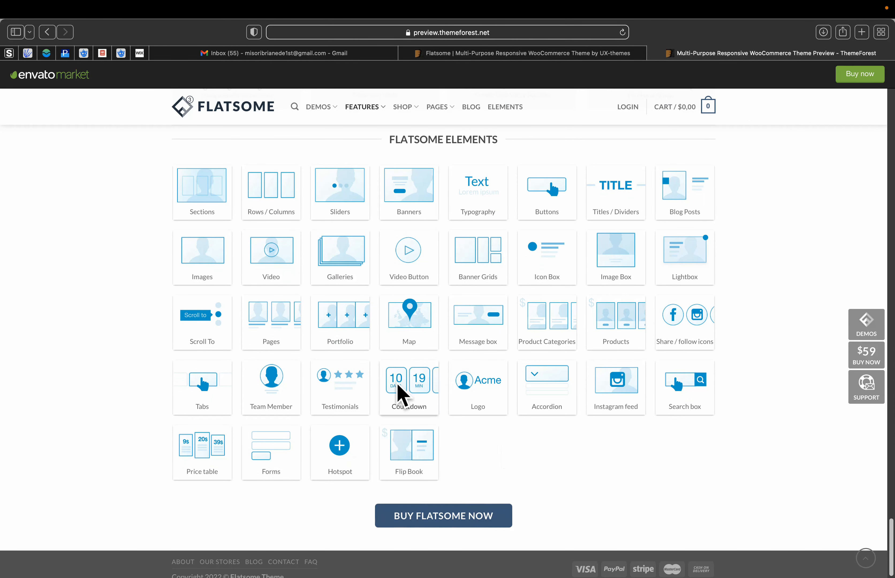
{"action": "scroll", "coordinate": [643, 499], "scroll_direction": "up", "scroll_amount": 3}
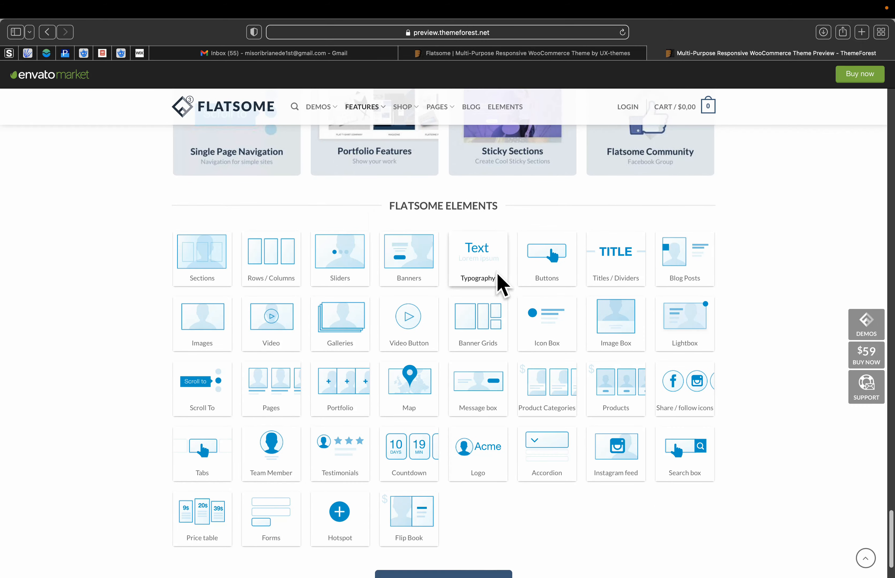
{"action": "scroll", "coordinate": [499, 283], "scroll_direction": "up", "scroll_amount": 10}
Step: Take the browser out of full screen and minimize both the browser and the Whiteboard windows to reveal the desktop
{"action": "mouse_move", "coordinate": [61, 25]}
{"action": "left_click", "coordinate": [35, 32]}
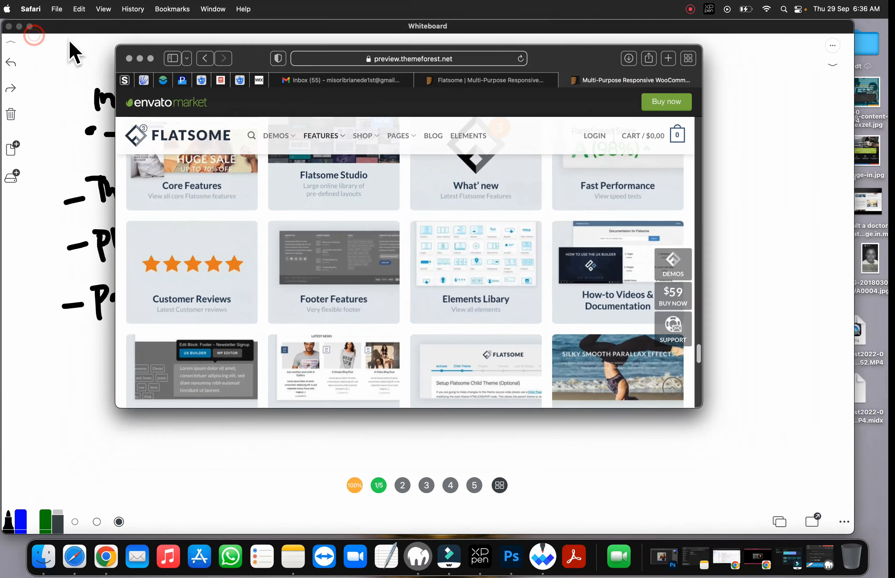
{"action": "left_click", "coordinate": [146, 61]}
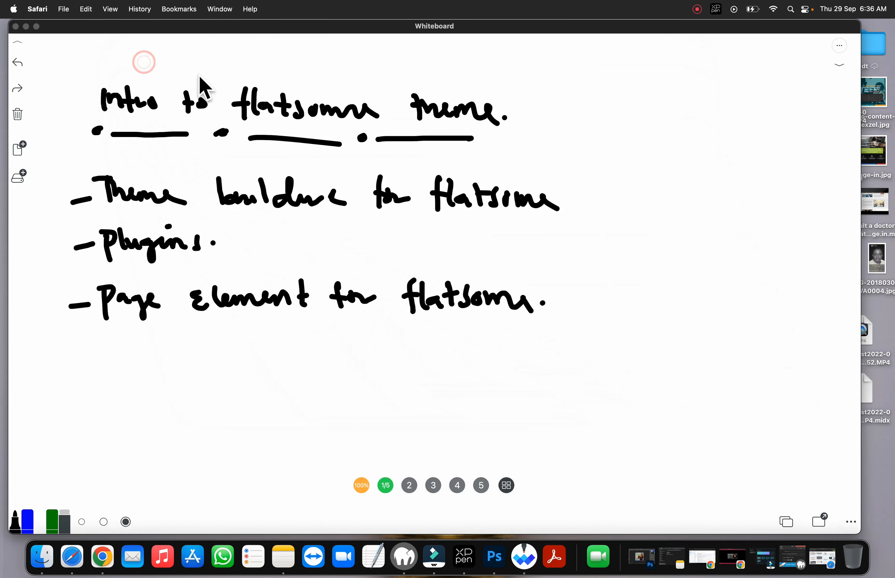
{"action": "left_click", "coordinate": [26, 26]}
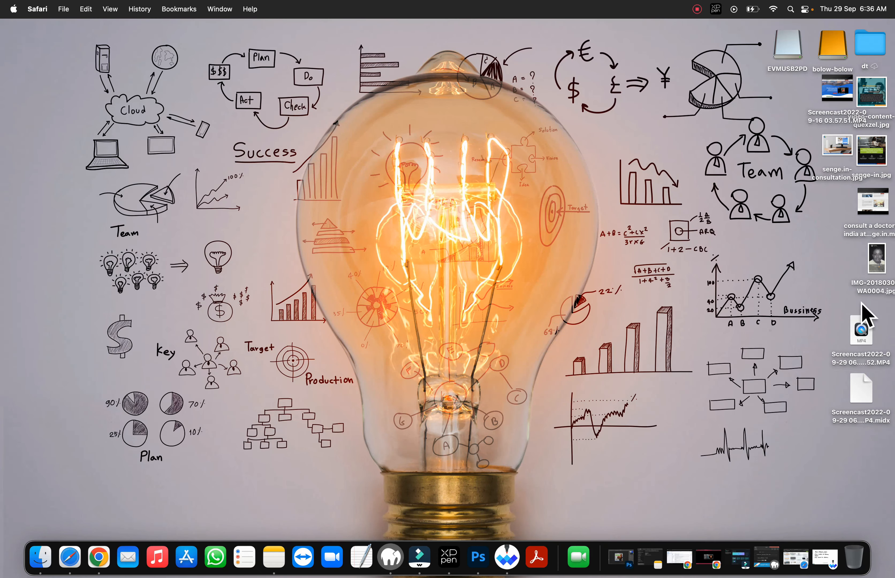
Step: In Finder, open the flatsome-main folder inside dev-tools > Themes on the bolow-bolow drive
{"action": "double_click", "coordinate": [832, 56]}
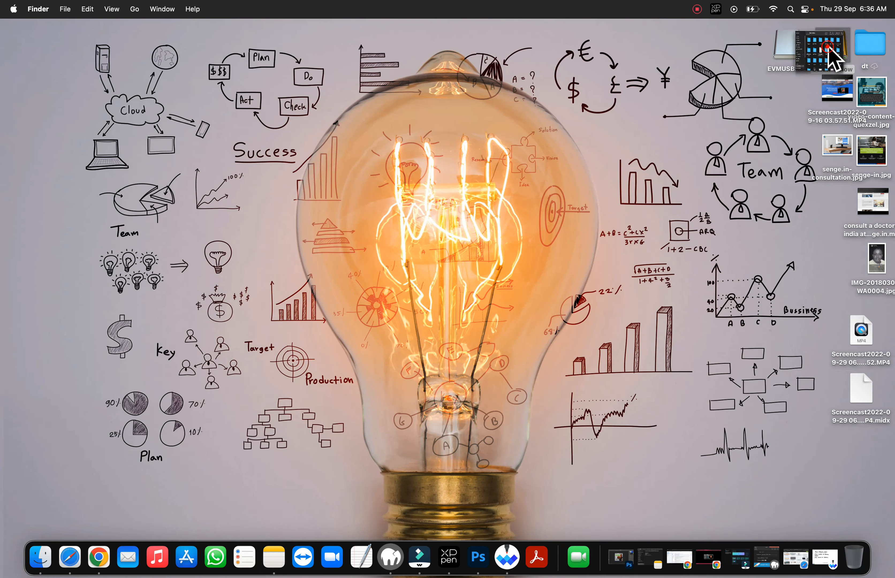
{"action": "scroll", "coordinate": [517, 235], "scroll_direction": "down", "scroll_amount": 3}
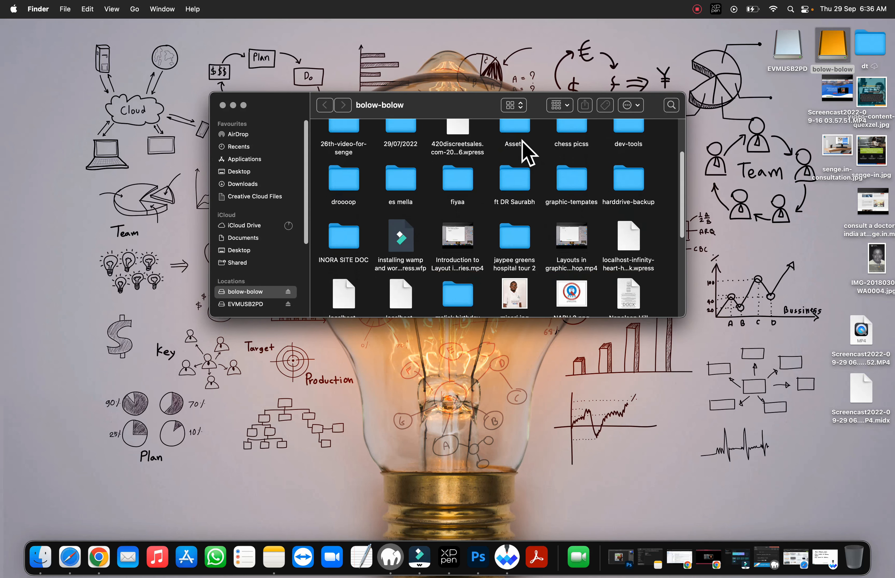
{"action": "double_click", "coordinate": [634, 136]}
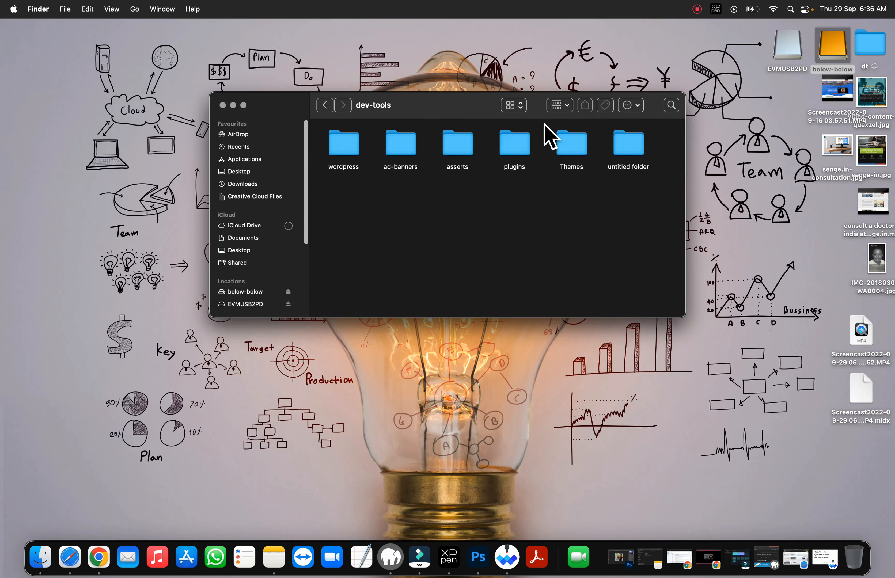
{"action": "double_click", "coordinate": [564, 149]}
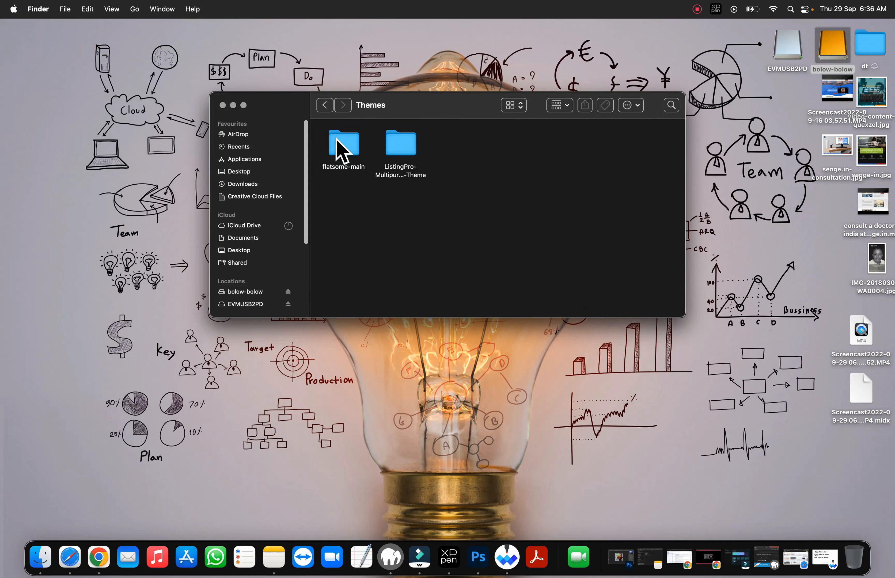
{"action": "left_click", "coordinate": [343, 147]}
{"action": "double_click", "coordinate": [343, 148]}
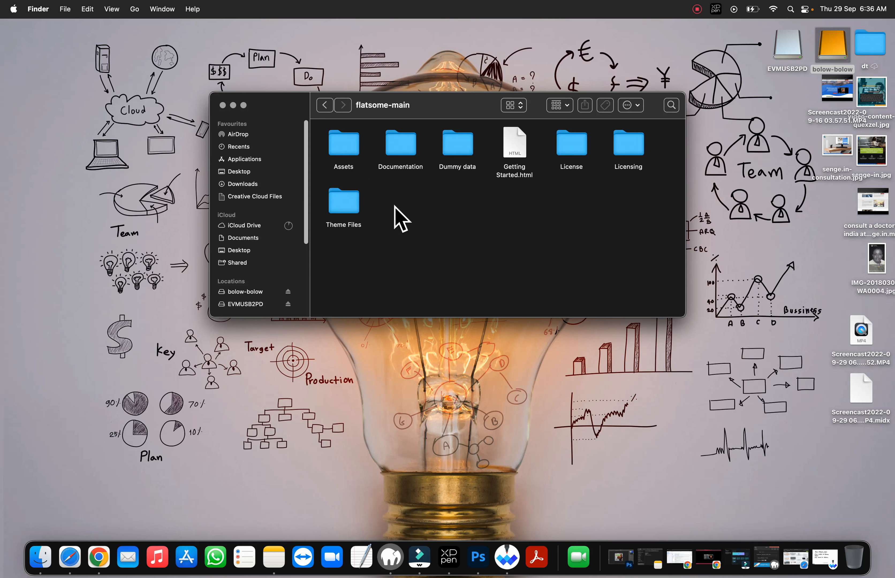
Step: Open the Theme Files folder inside flatsome-main and move no-rx-needed.jpeg to the Bin
{"action": "left_click", "coordinate": [325, 107]}
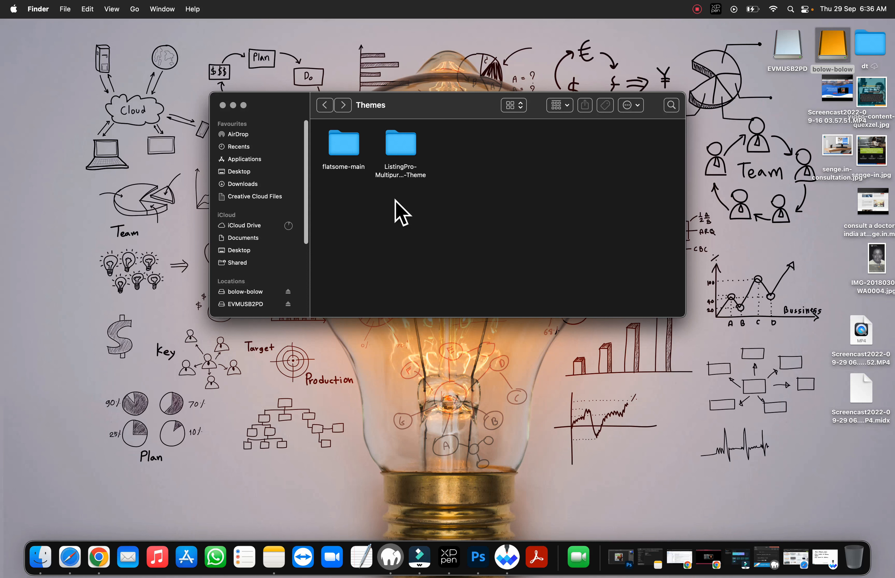
{"action": "double_click", "coordinate": [345, 147]}
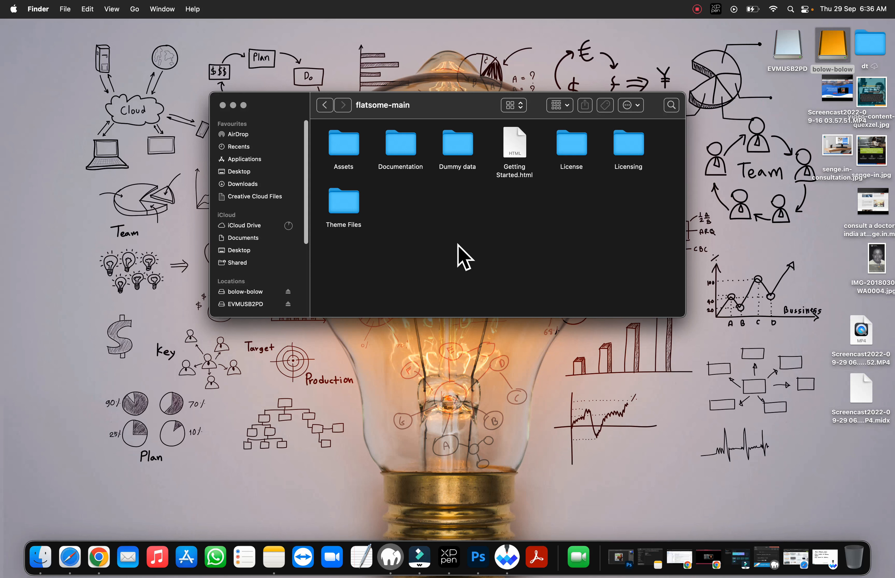
{"action": "double_click", "coordinate": [346, 208]}
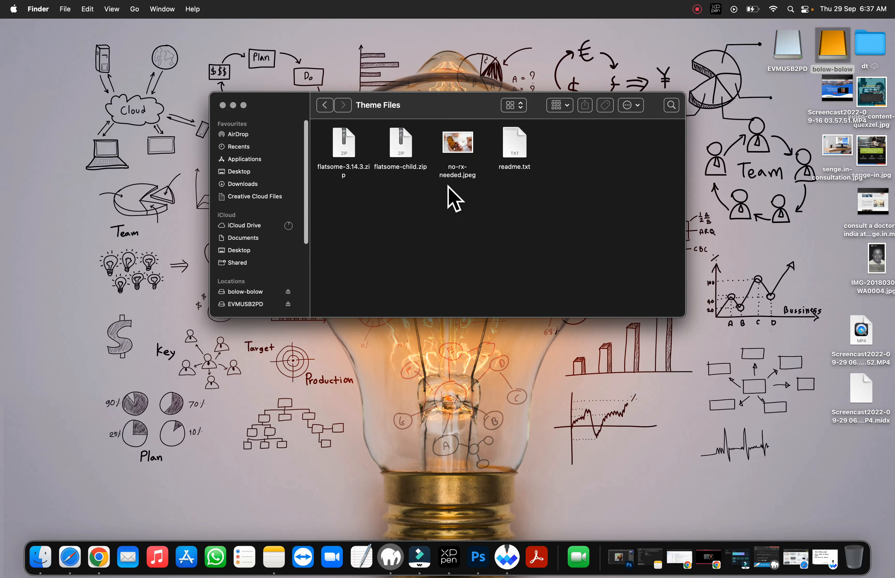
{"action": "right_click", "coordinate": [463, 156]}
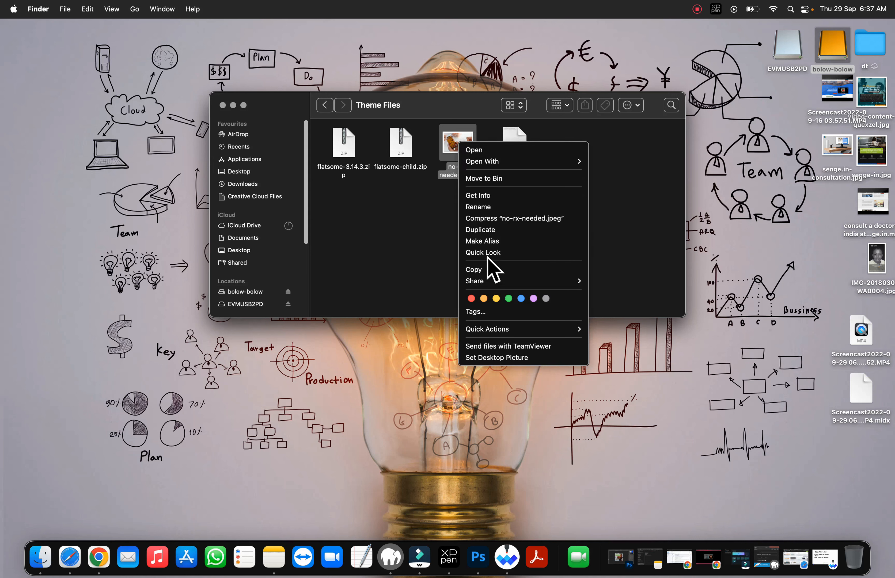
{"action": "left_click", "coordinate": [485, 178]}
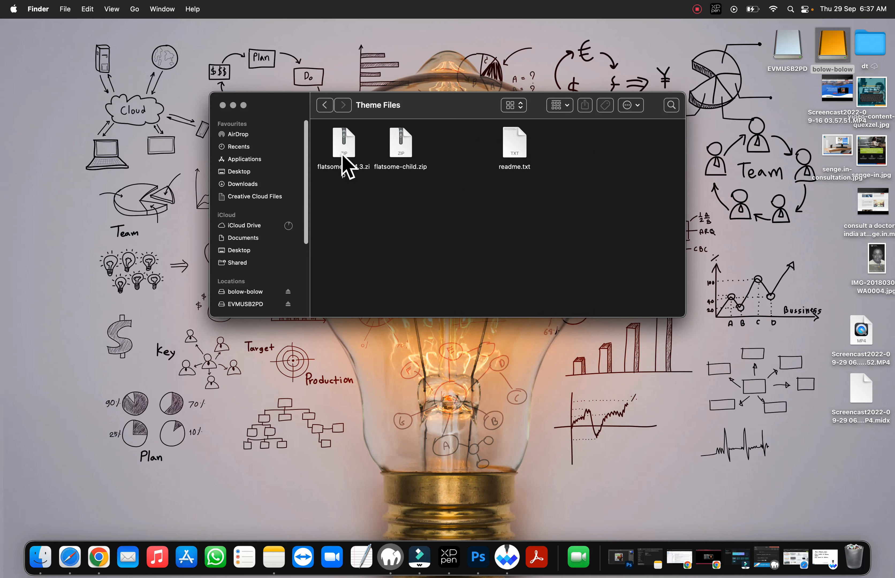
Step: Point out flatsome-3.14.3.zip and flatsome-child.zip in the Theme Files folder by selecting each archive
{"action": "left_click", "coordinate": [344, 164]}
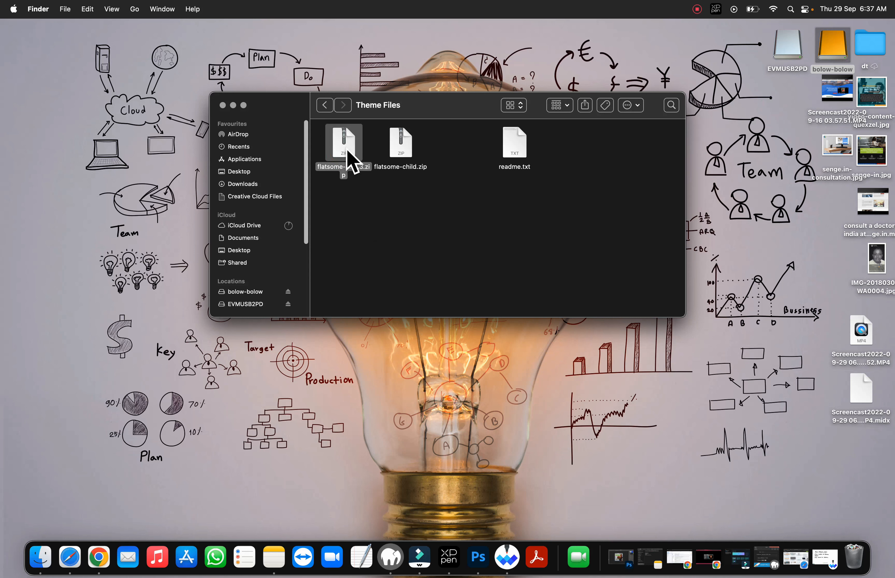
{"action": "left_click", "coordinate": [401, 152]}
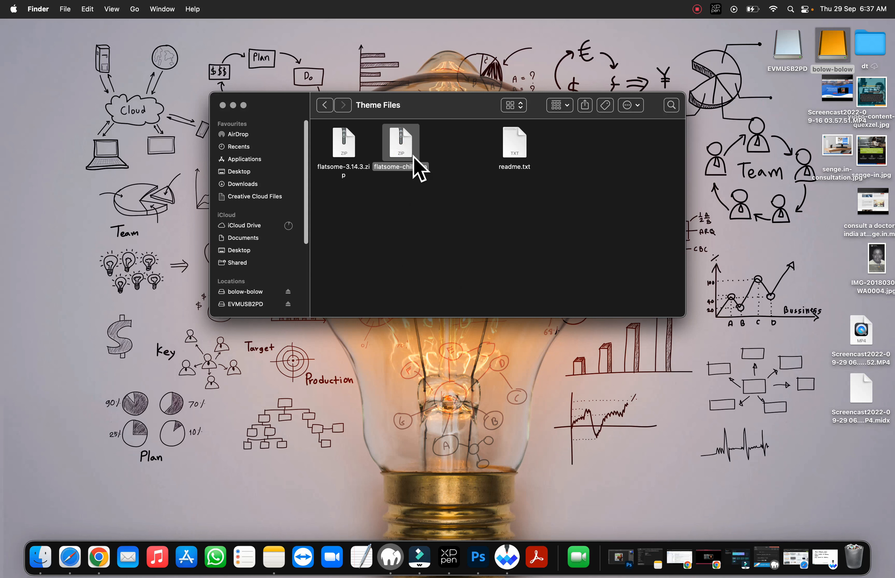
{"action": "left_click", "coordinate": [341, 147]}
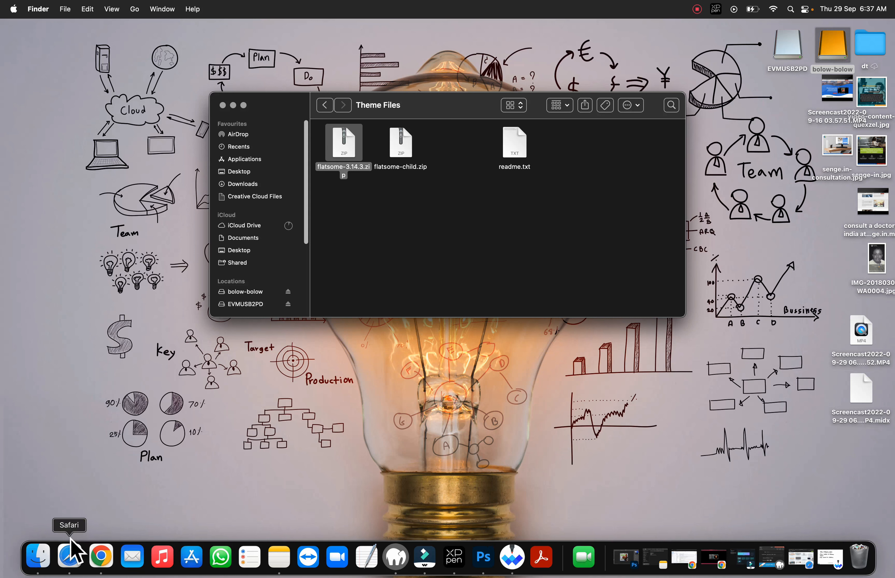
Step: Switch to Safari and load the local WordPress admin at localhost:8888/p1/wp-admin in a new tab
{"action": "left_click", "coordinate": [70, 559]}
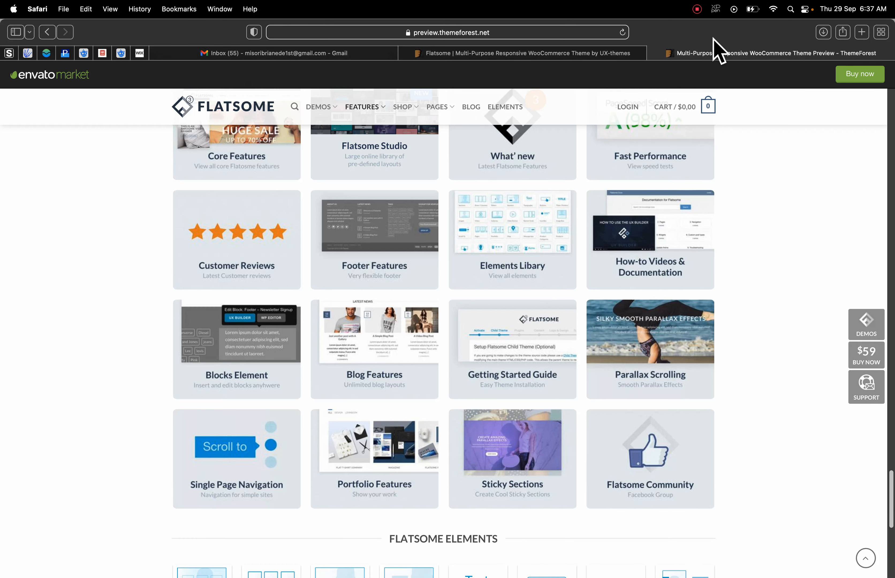
{"action": "left_click", "coordinate": [862, 33]}
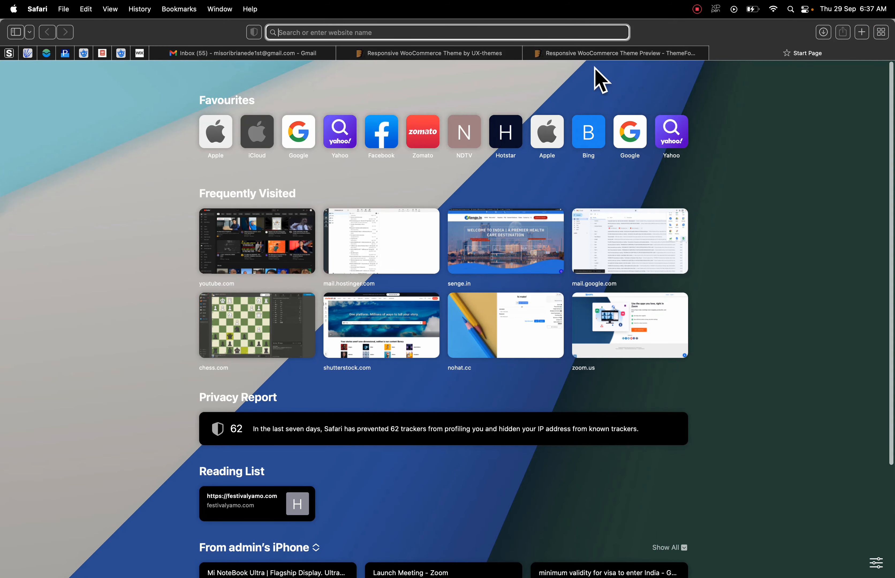
{"action": "left_click", "coordinate": [526, 33]}
{"action": "type", "text": "loc"}
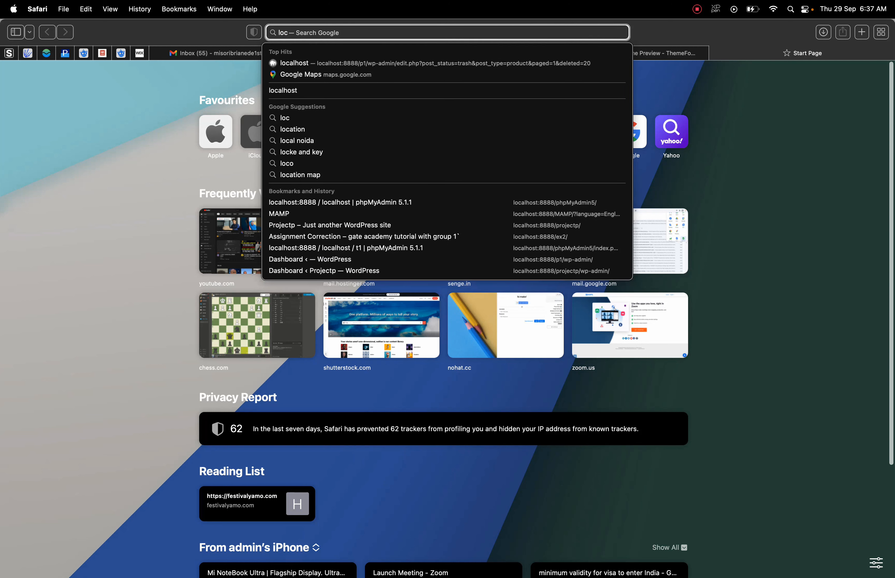
{"action": "type", "text": "al"}
{"action": "key", "text": "Right"}
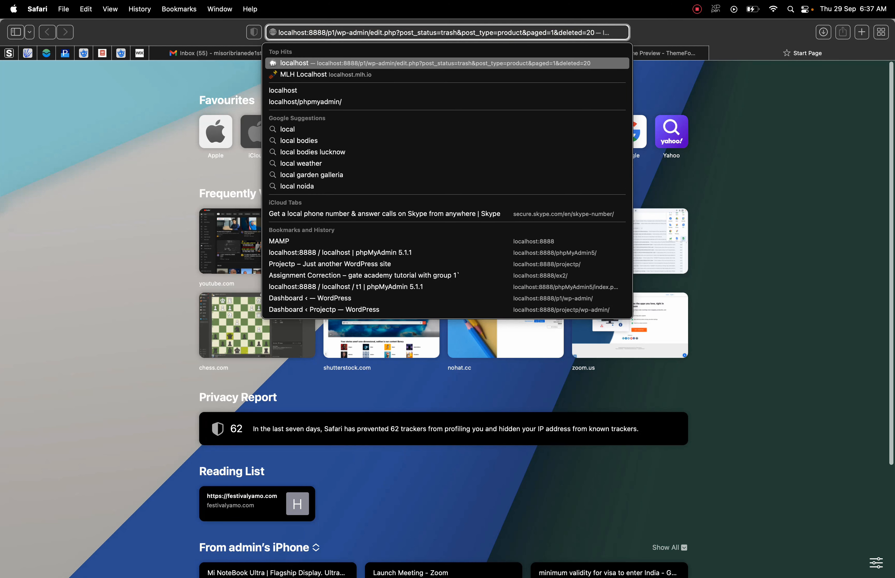
{"action": "key", "text": "BackSpace"}
{"action": "key", "text": "BackSpace"}
{"action": "key", "text": "BackSpace"}
{"action": "key", "text": "BackSpace"}
{"action": "key", "text": "BackSpace"}
{"action": "key", "text": "BackSpace"}
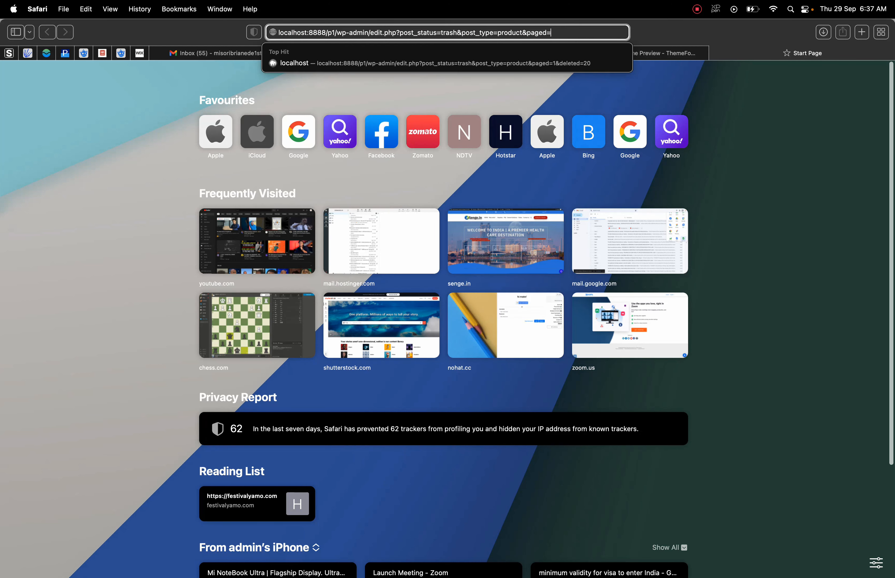
{"action": "key", "text": "BackSpace"}
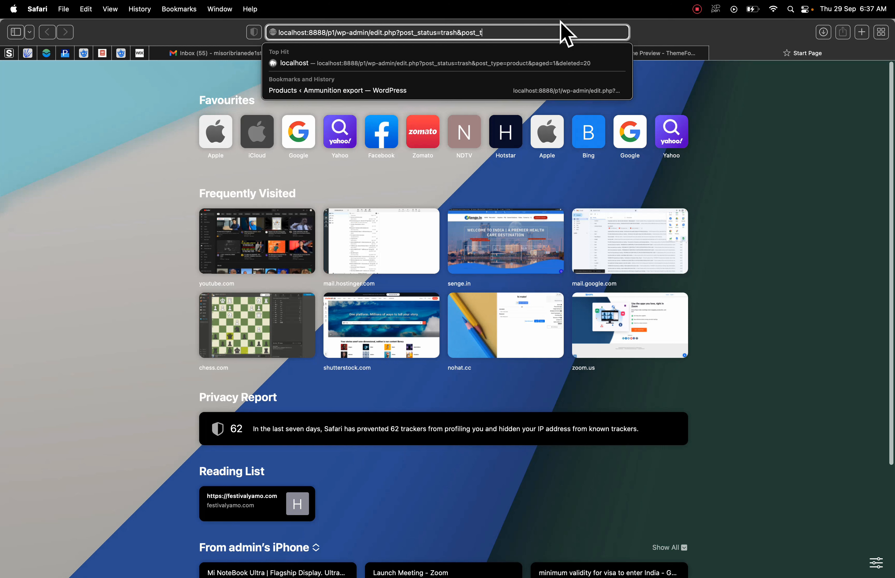
{"action": "triple_click", "coordinate": [523, 32]}
{"action": "left_click", "coordinate": [376, 34], "text": "shift"}
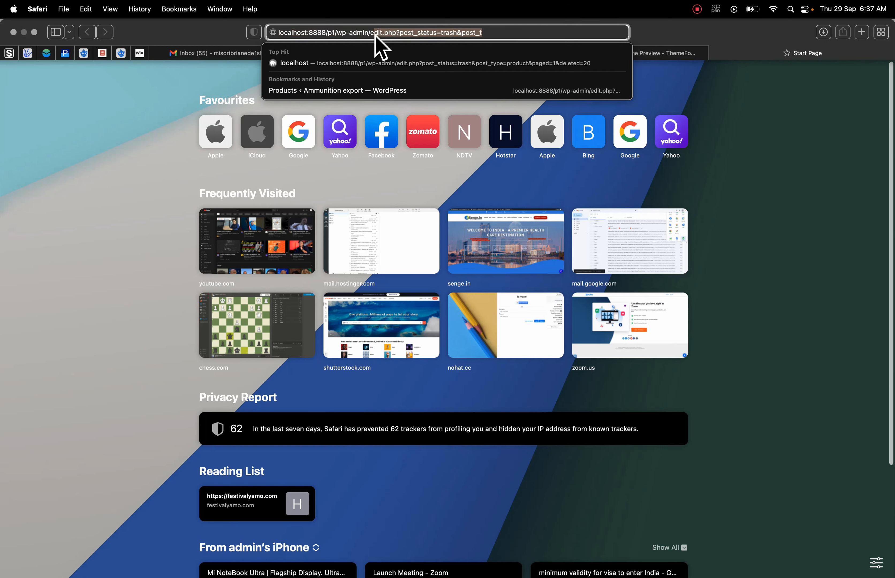
{"action": "key", "text": "BackSpace"}
{"action": "key", "text": "BackSpace"}
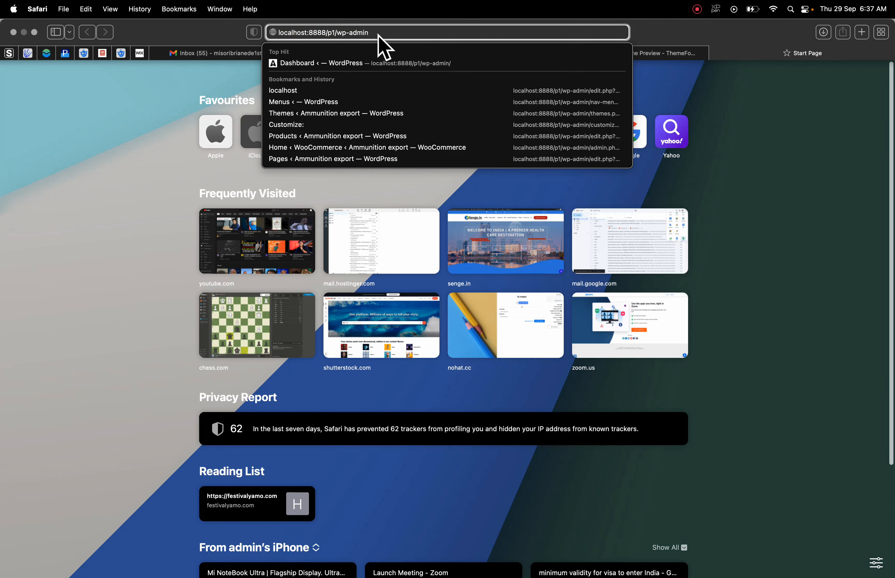
{"action": "key", "text": "Return"}
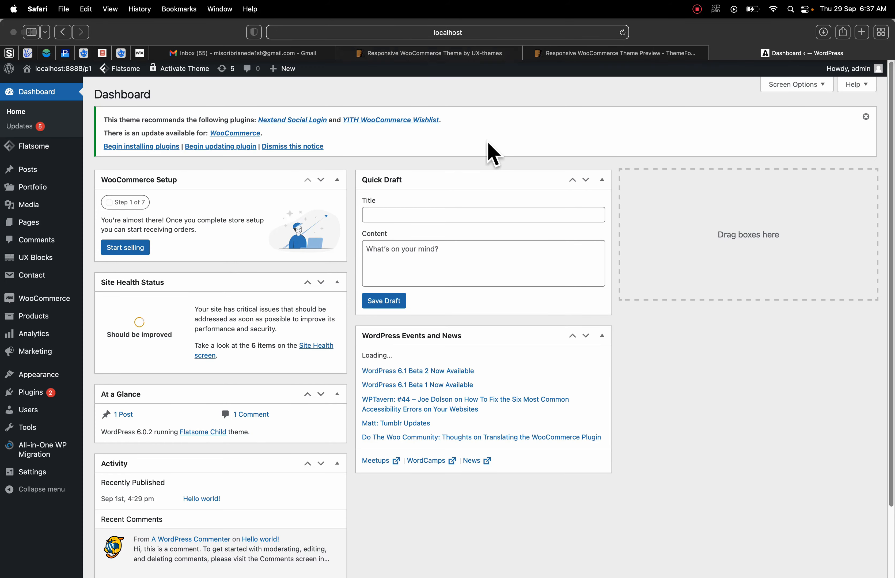
Step: Dismiss the recommended plugins notice on the WordPress Dashboard and open the list of installed themes
{"action": "left_click", "coordinate": [866, 117]}
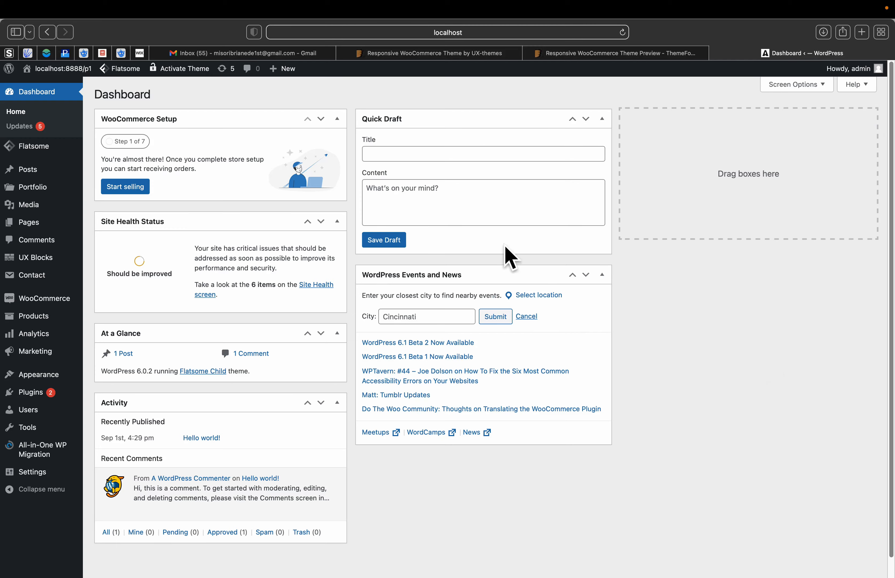
{"action": "scroll", "coordinate": [688, 422], "scroll_direction": "down", "scroll_amount": 2}
{"action": "scroll", "coordinate": [688, 423], "scroll_direction": "down", "scroll_amount": 1}
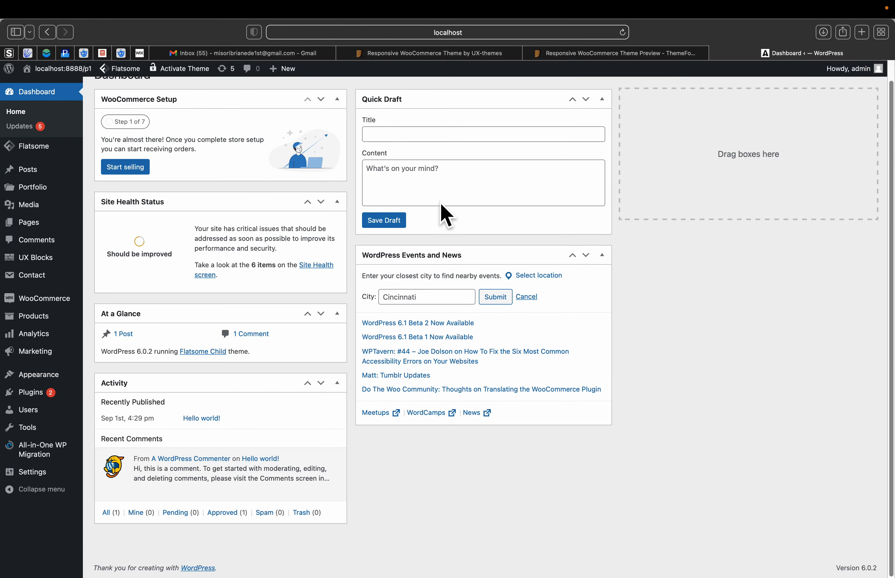
{"action": "scroll", "coordinate": [444, 213], "scroll_direction": "up", "scroll_amount": 2}
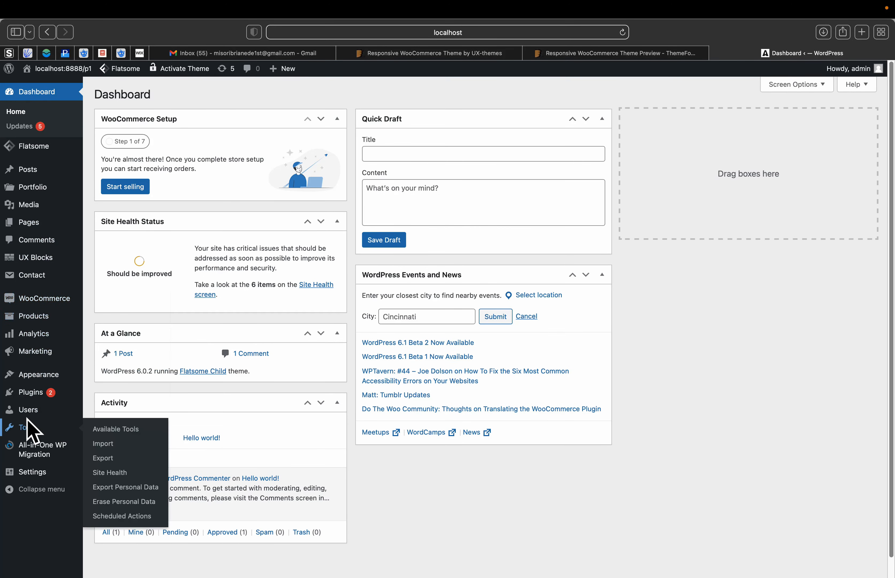
{"action": "mouse_move", "coordinate": [31, 377]}
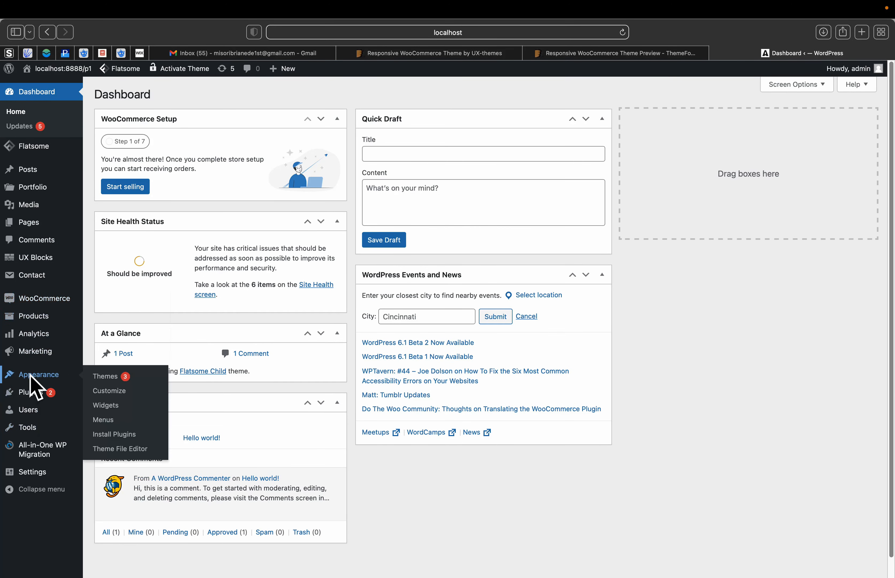
{"action": "left_click", "coordinate": [105, 378]}
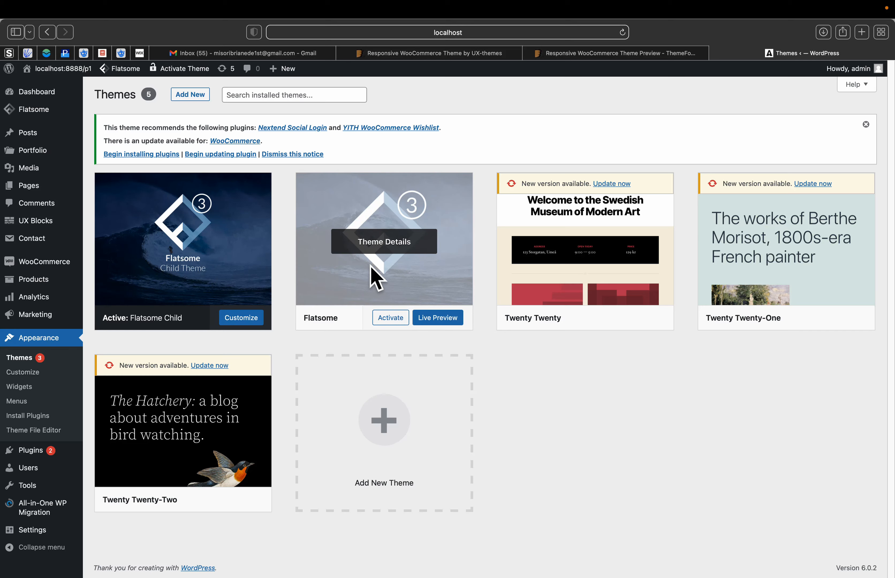
Step: View the details of the Flatsome theme, close them, and activate the Twenty Twenty theme
{"action": "left_click", "coordinate": [374, 278]}
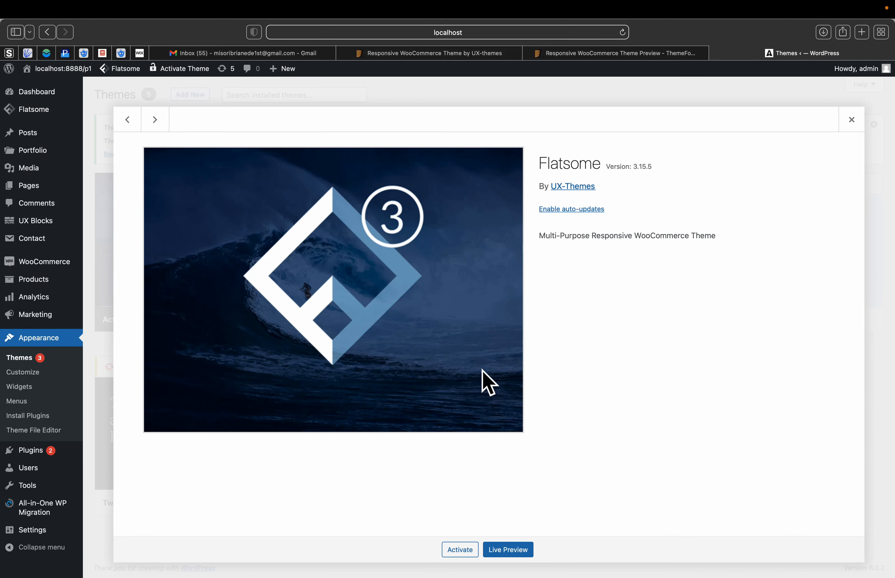
{"action": "left_click", "coordinate": [850, 120]}
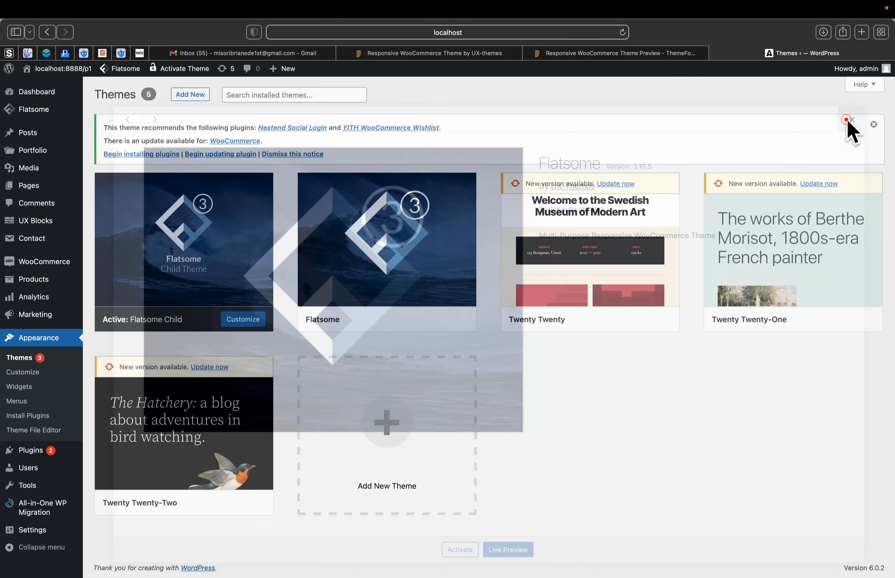
{"action": "mouse_move", "coordinate": [215, 267]}
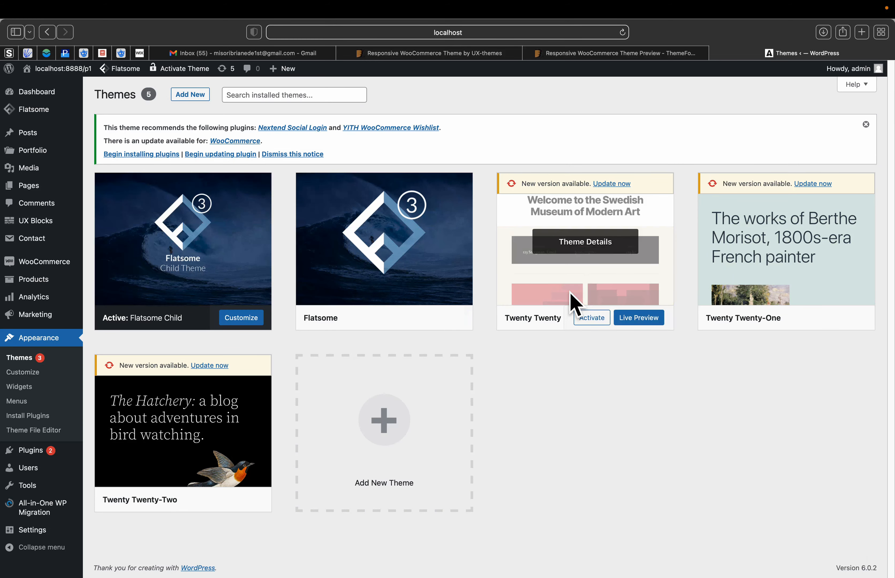
{"action": "left_click", "coordinate": [575, 301]}
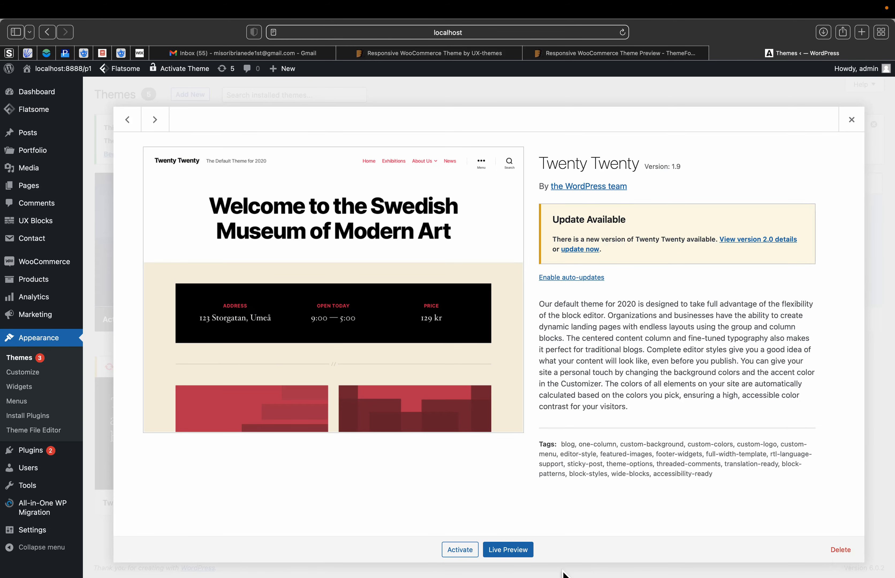
{"action": "left_click", "coordinate": [460, 550]}
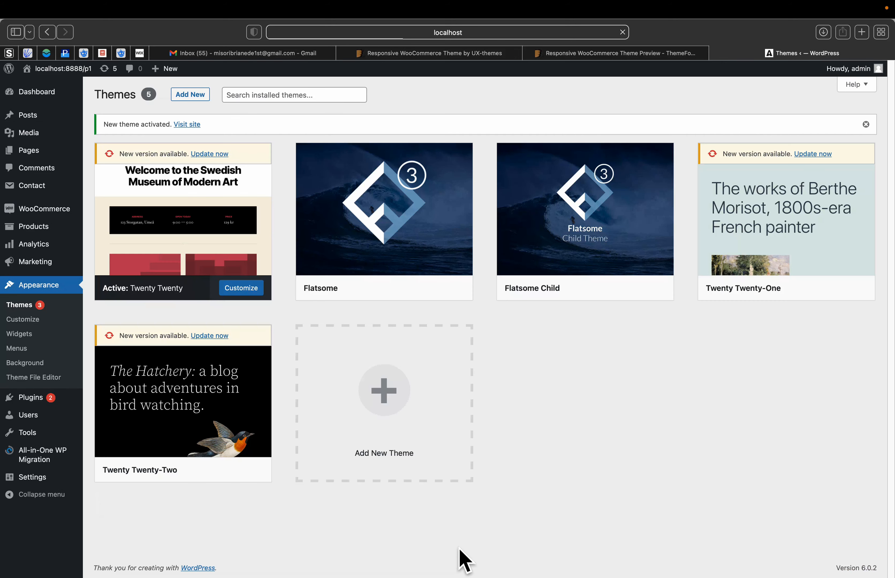
Step: Delete the Flatsome Child theme from the installed themes
{"action": "mouse_move", "coordinate": [434, 239]}
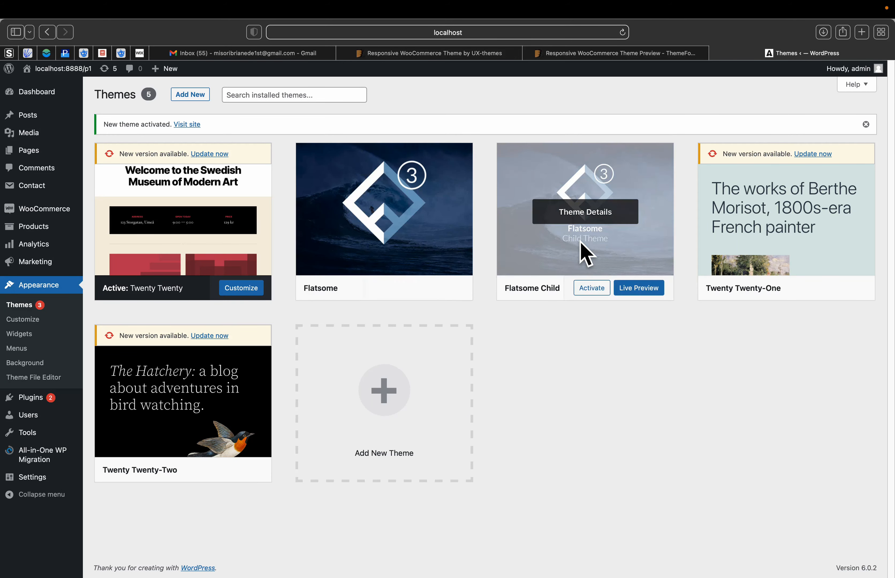
{"action": "left_click", "coordinate": [581, 244]}
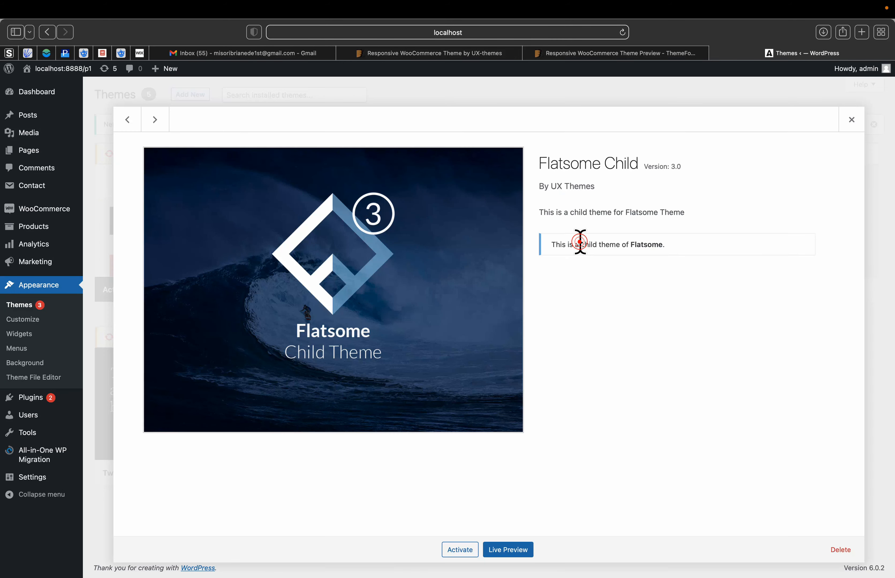
{"action": "left_click", "coordinate": [841, 550]}
{"action": "left_click", "coordinate": [544, 326]}
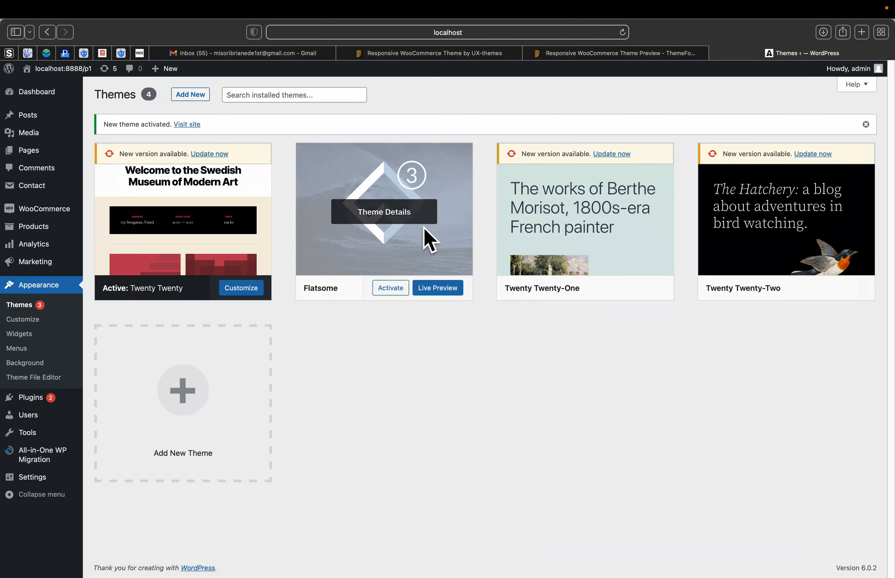
Step: Delete the main Flatsome theme from the installed themes
{"action": "left_click", "coordinate": [431, 234]}
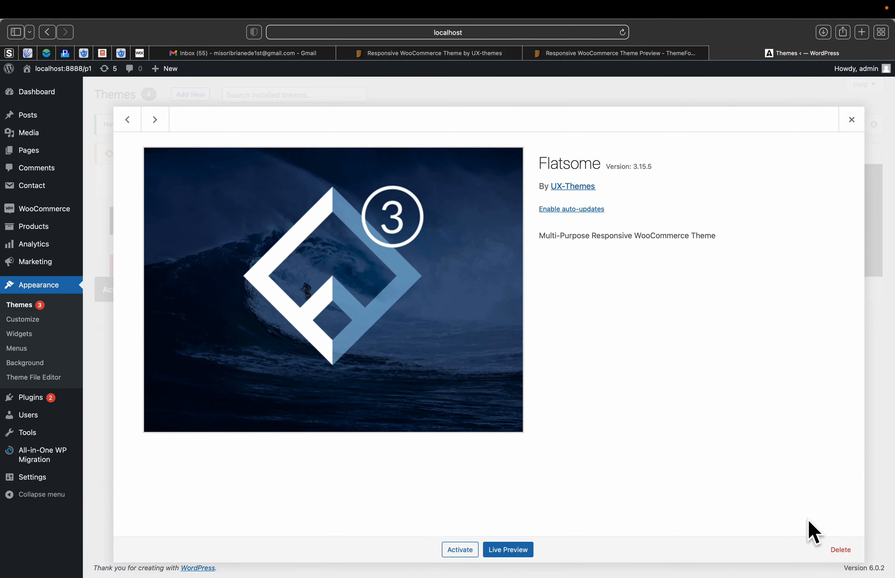
{"action": "left_click", "coordinate": [840, 549]}
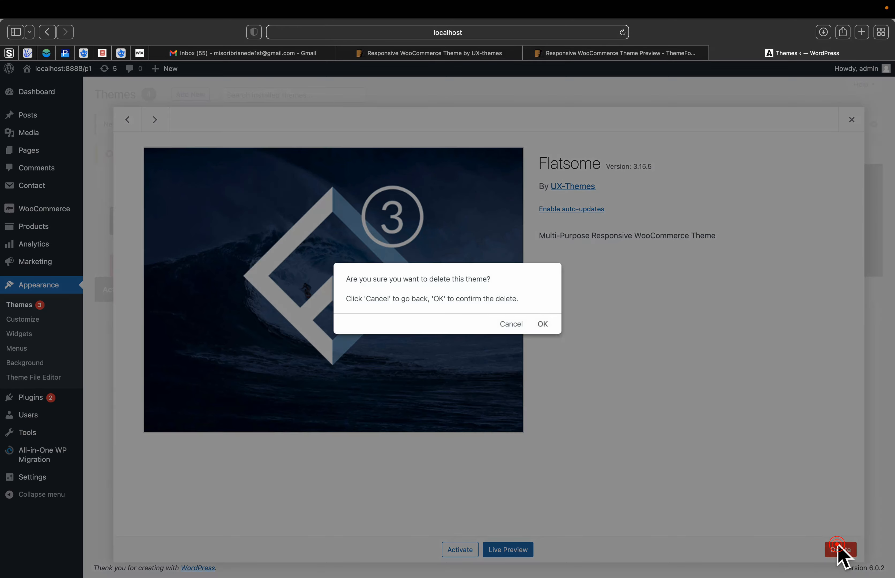
{"action": "left_click", "coordinate": [545, 325]}
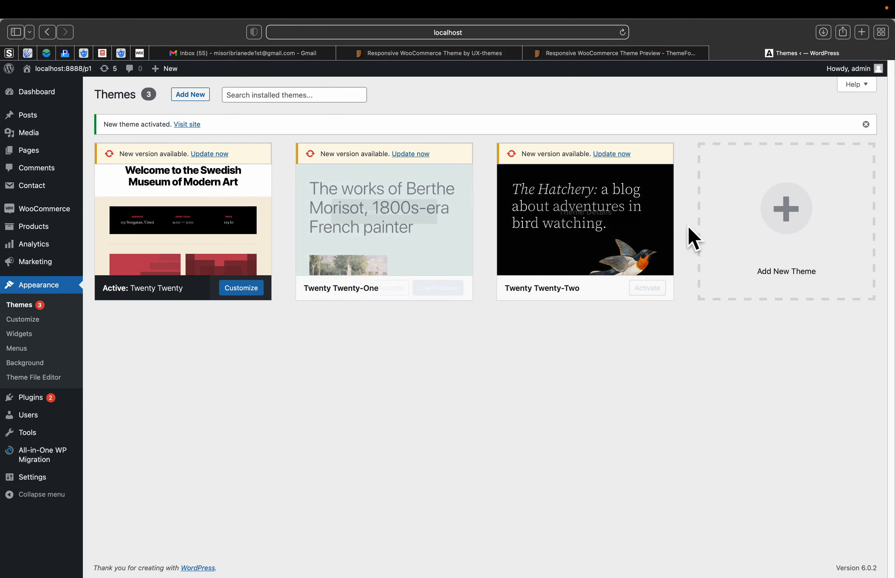
{"action": "scroll", "coordinate": [607, 427], "scroll_direction": "up", "scroll_amount": 1}
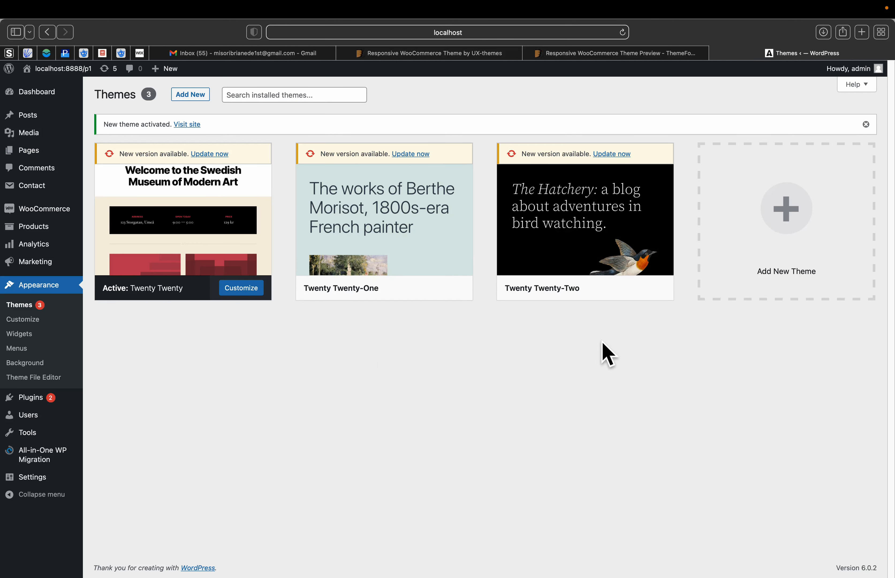
{"action": "mouse_move", "coordinate": [587, 258]}
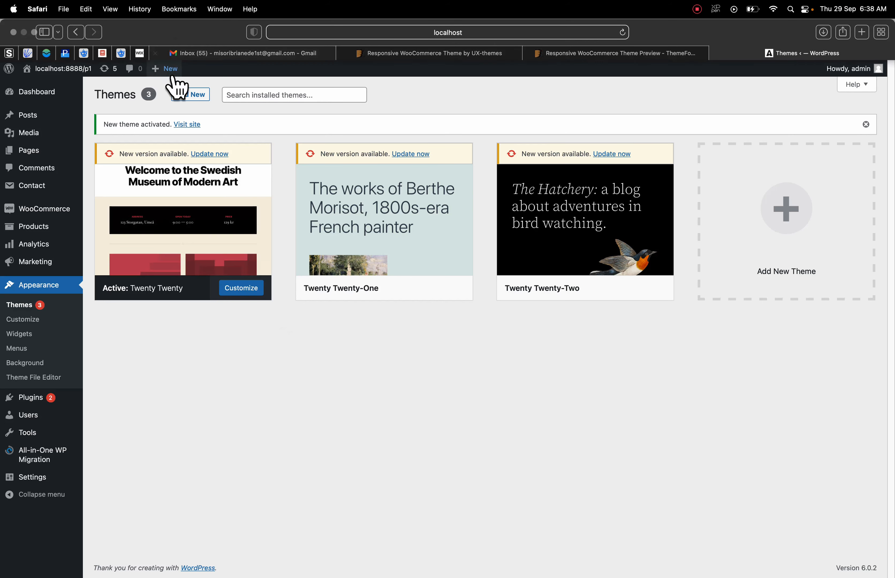
Step: Start uploading a new theme and browse on the bolow-bolow drive to dev-tools > Themes > flatsome-main > Theme Files
{"action": "left_click", "coordinate": [188, 99]}
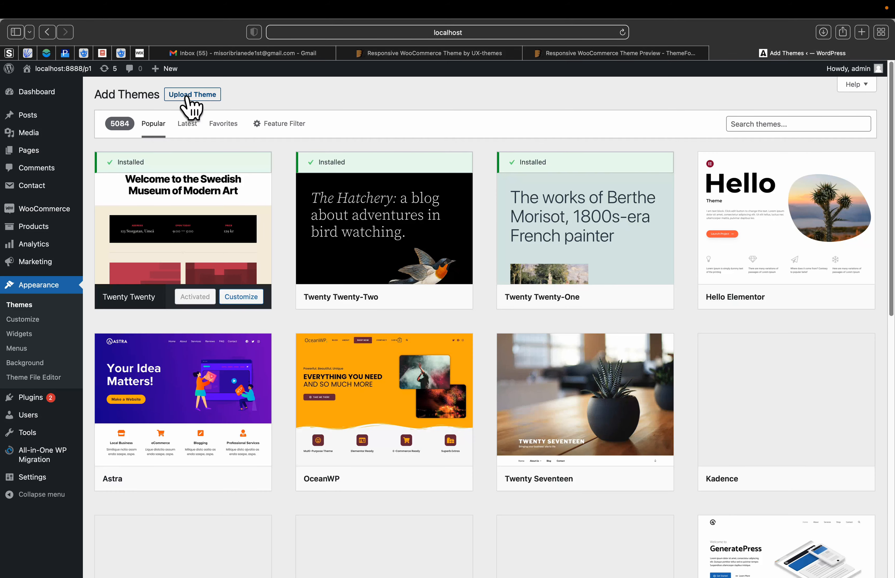
{"action": "left_click", "coordinate": [194, 95]}
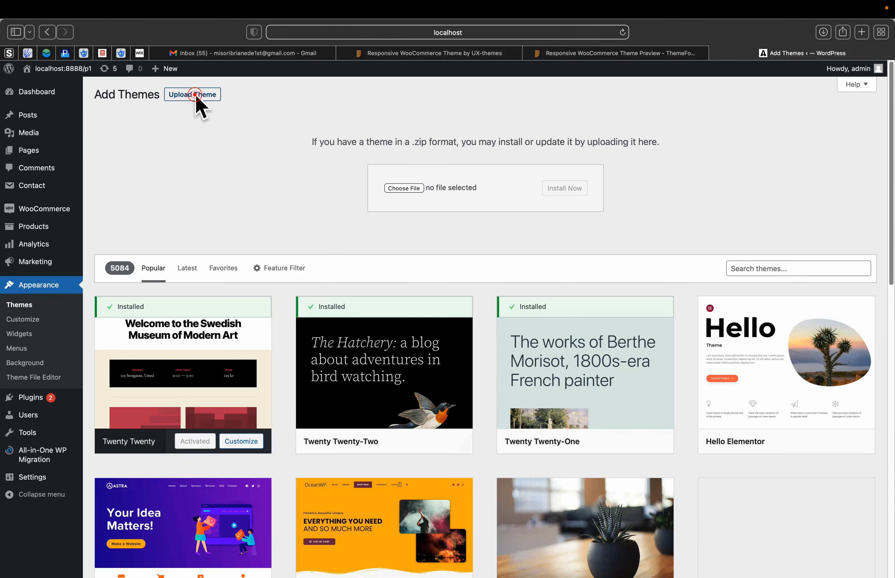
{"action": "left_click", "coordinate": [403, 187]}
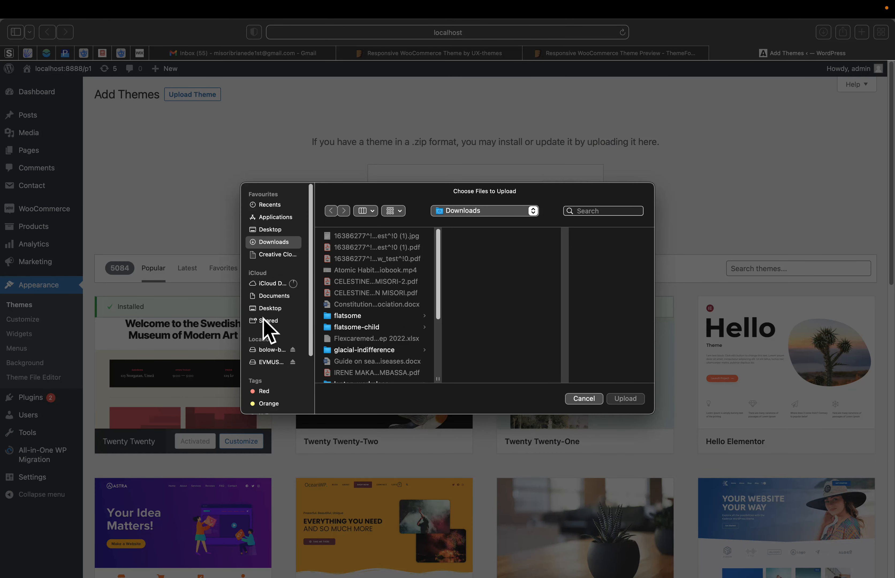
{"action": "left_click", "coordinate": [271, 351]}
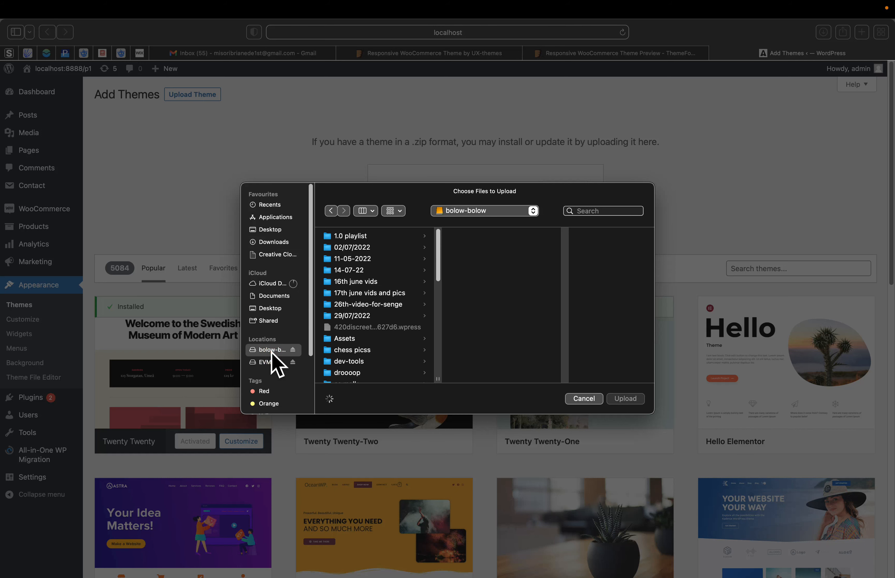
{"action": "scroll", "coordinate": [393, 383], "scroll_direction": "down", "scroll_amount": 2}
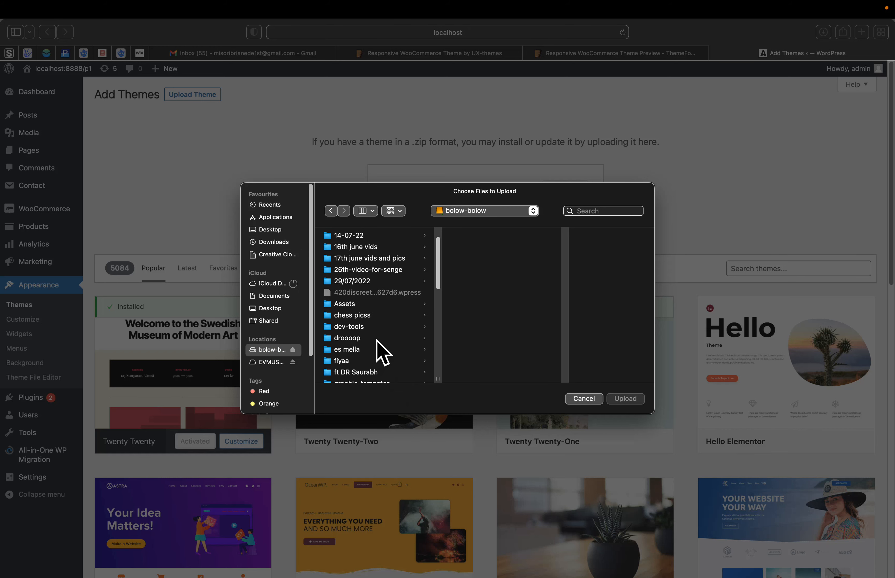
{"action": "left_click", "coordinate": [379, 328]}
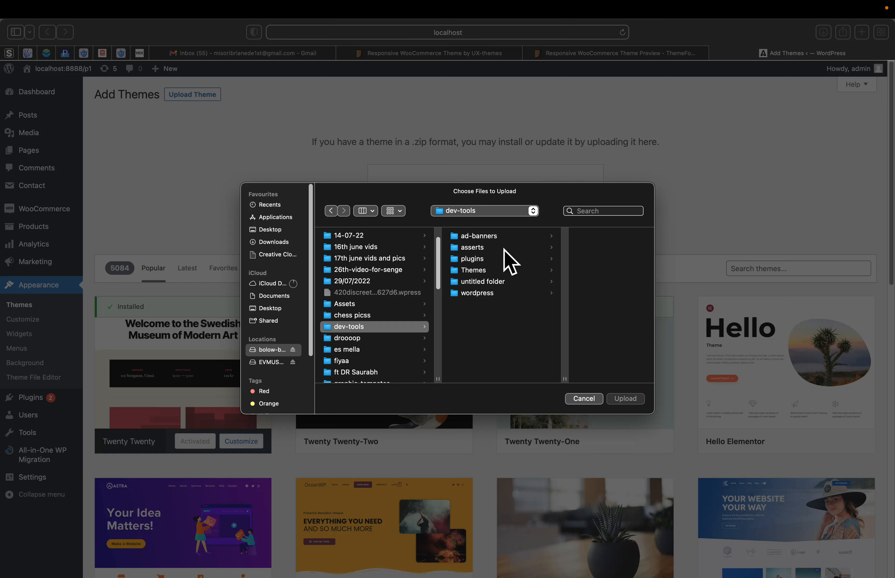
{"action": "left_click", "coordinate": [496, 271]}
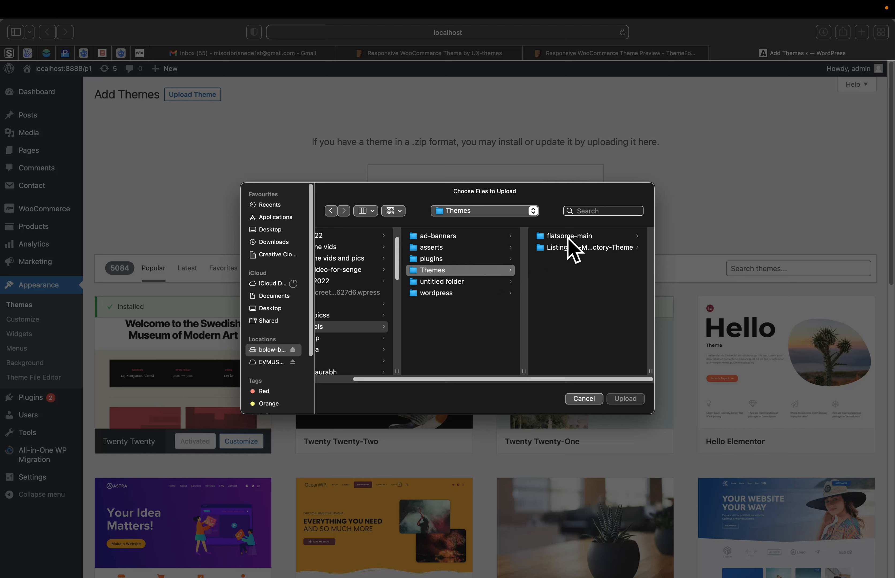
{"action": "left_click", "coordinate": [586, 236]}
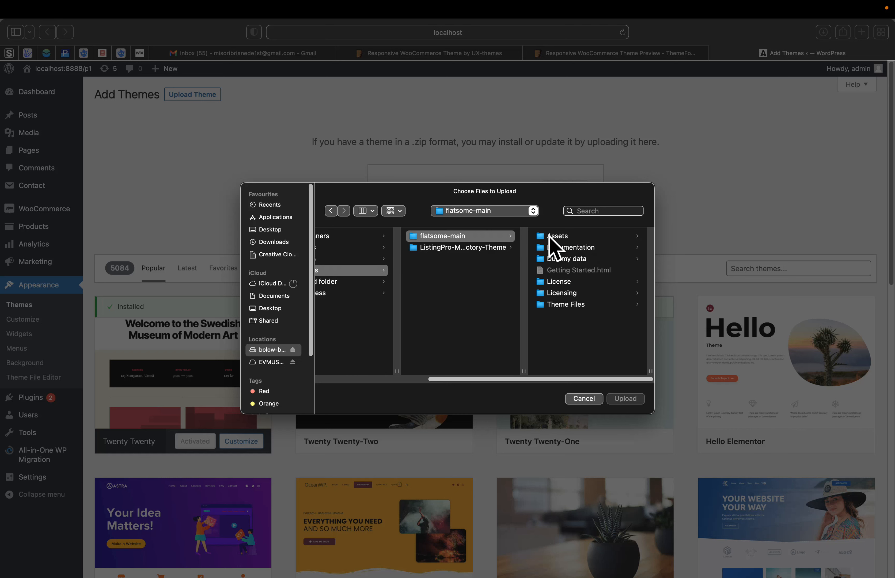
{"action": "left_click", "coordinate": [571, 307]}
Step: Install the Flatsome theme from flatsome-3.14.3.zip and return to the list of installed themes
{"action": "left_click", "coordinate": [587, 236]}
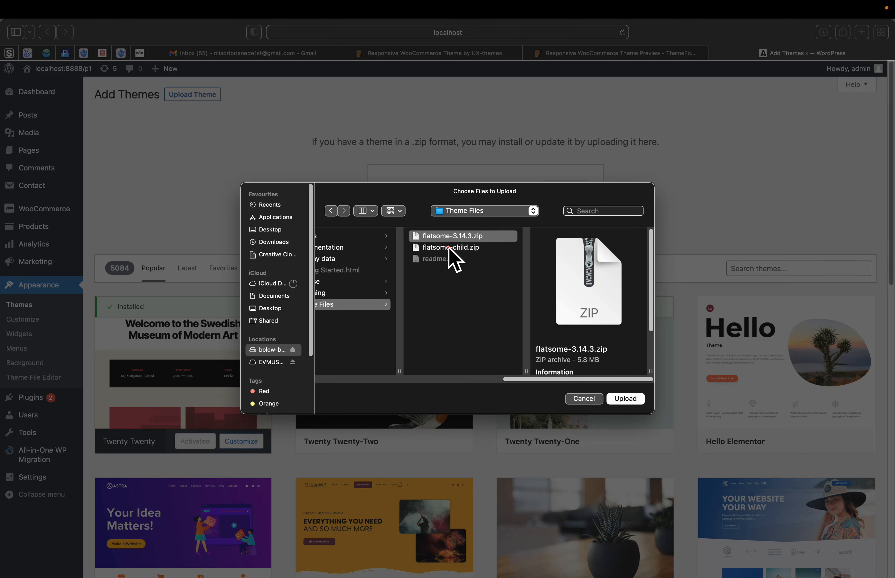
{"action": "left_click", "coordinate": [450, 248]}
{"action": "left_click", "coordinate": [447, 235]}
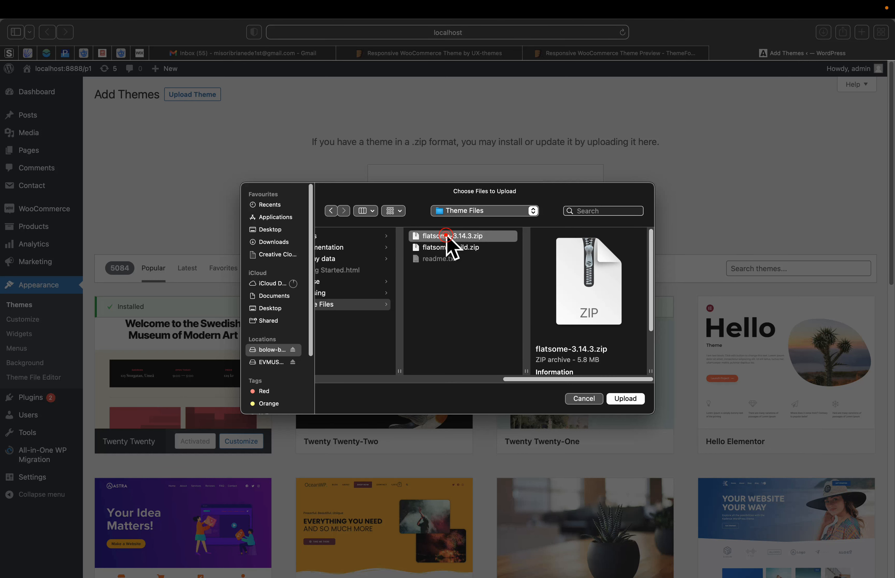
{"action": "left_click", "coordinate": [620, 400]}
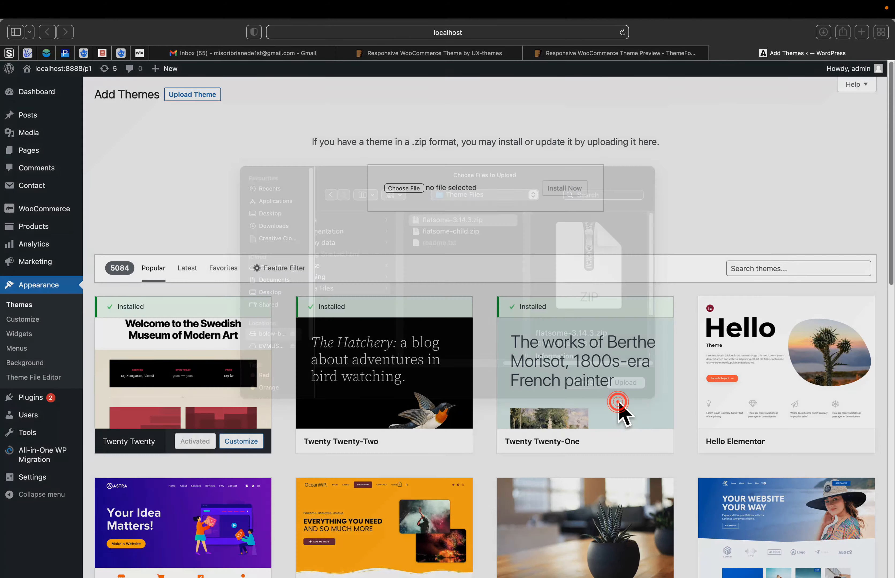
{"action": "left_click", "coordinate": [562, 187]}
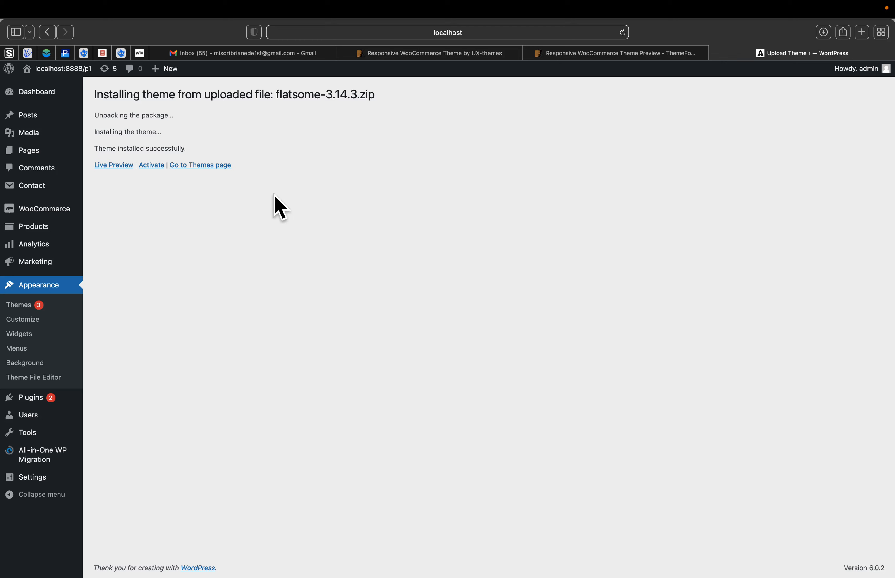
{"action": "left_click", "coordinate": [191, 167]}
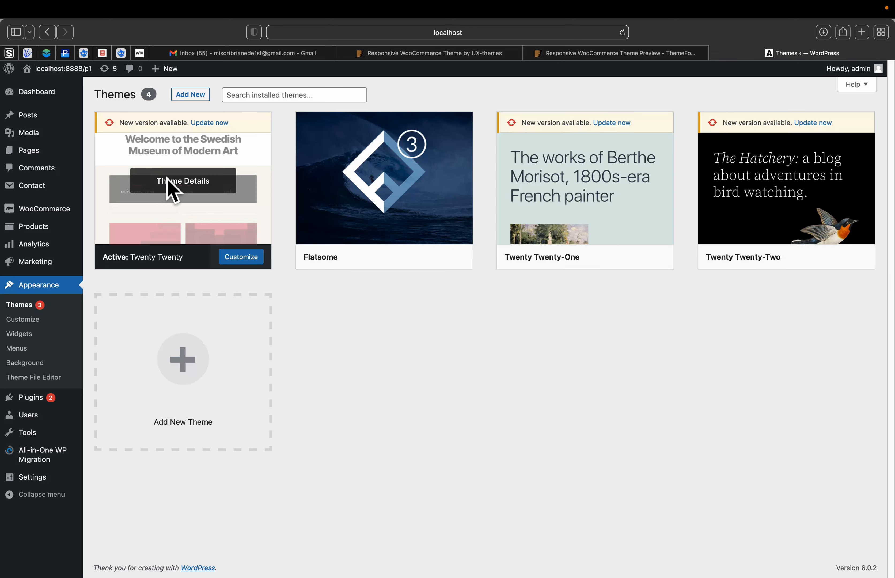
Step: Upload flatsome-child.zip as a new theme, install it, and activate Flatsome Child
{"action": "left_click", "coordinate": [190, 94]}
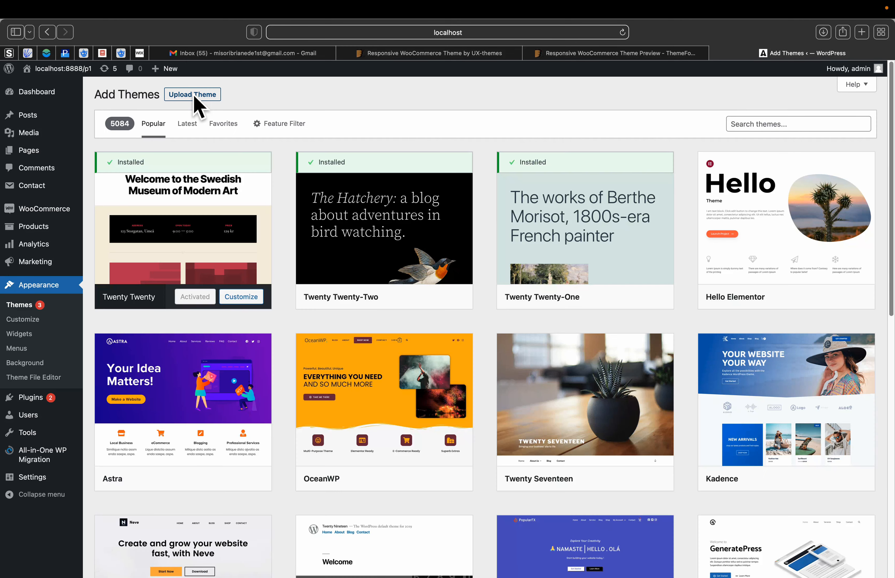
{"action": "left_click", "coordinate": [194, 97]}
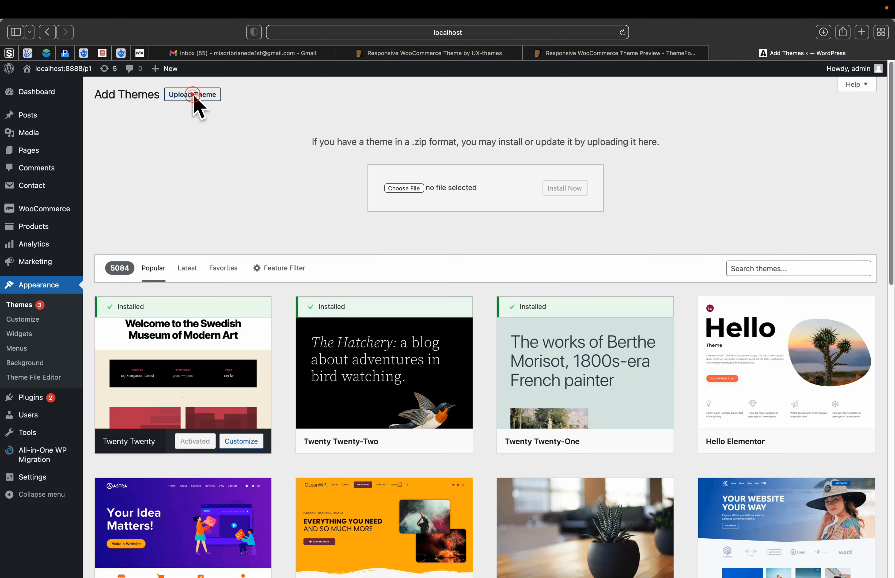
{"action": "left_click", "coordinate": [400, 188]}
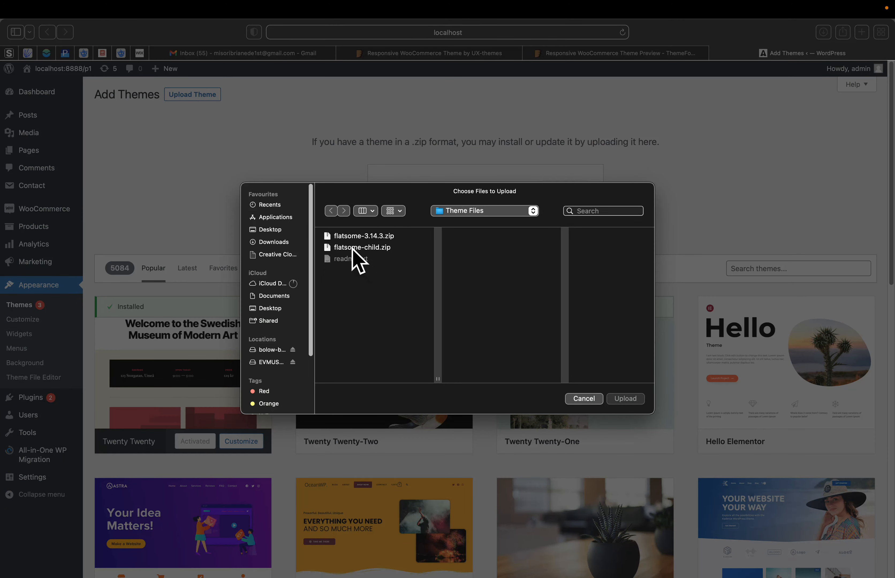
{"action": "left_click", "coordinate": [352, 248]}
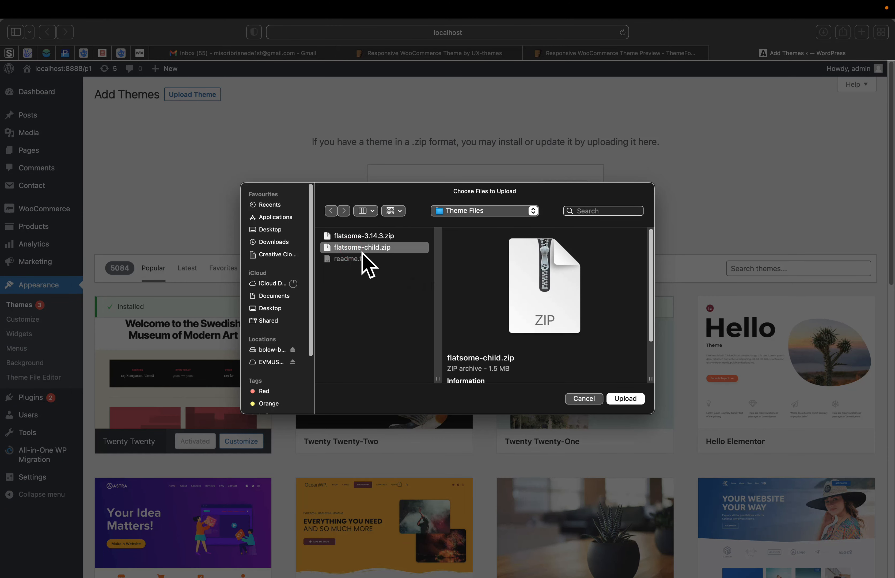
{"action": "left_click", "coordinate": [624, 399]}
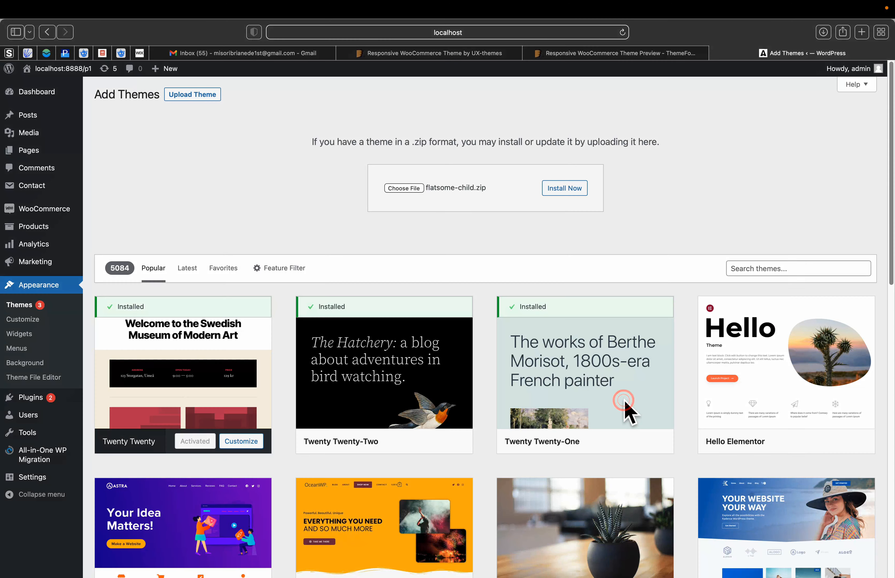
{"action": "left_click", "coordinate": [564, 193]}
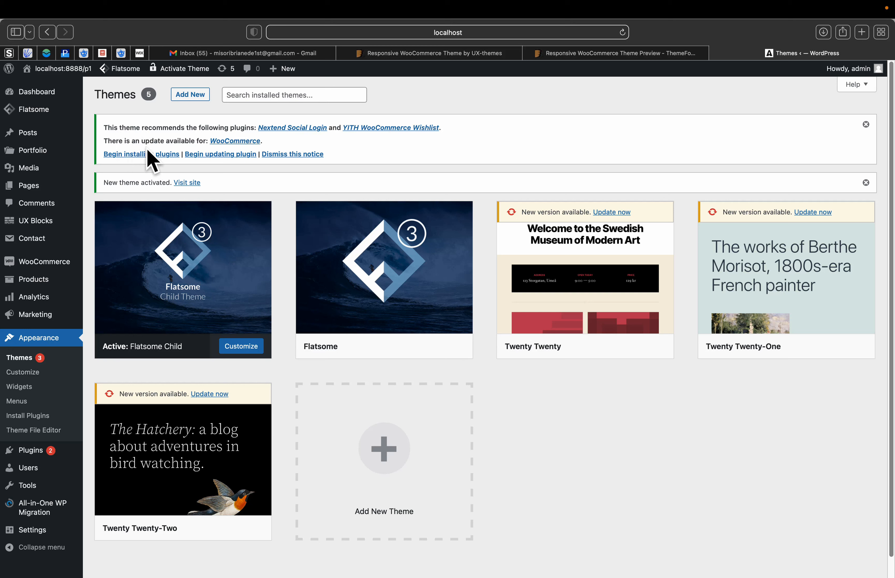
Step: View the theme's recommended plugins available for installation and open the list of installed plugins
{"action": "mouse_move", "coordinate": [79, 151]}
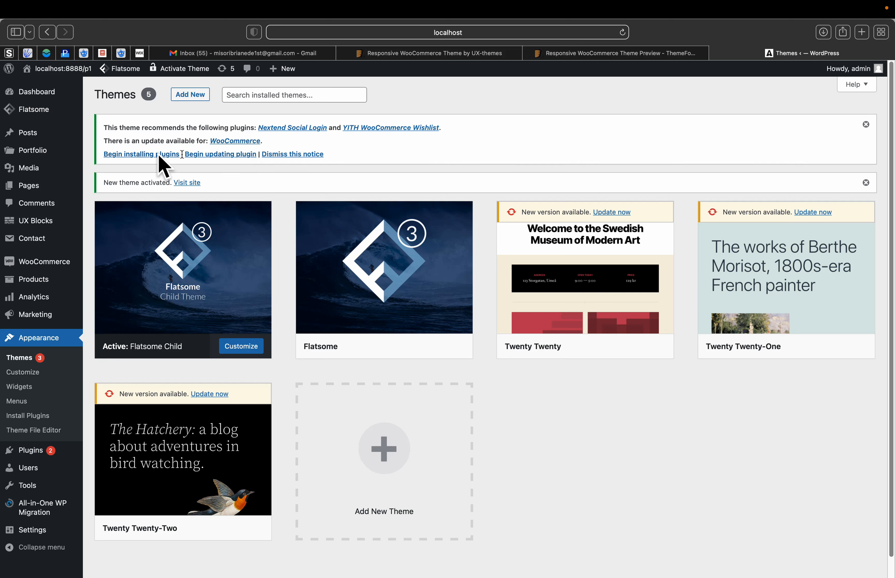
{"action": "left_click", "coordinate": [143, 155]}
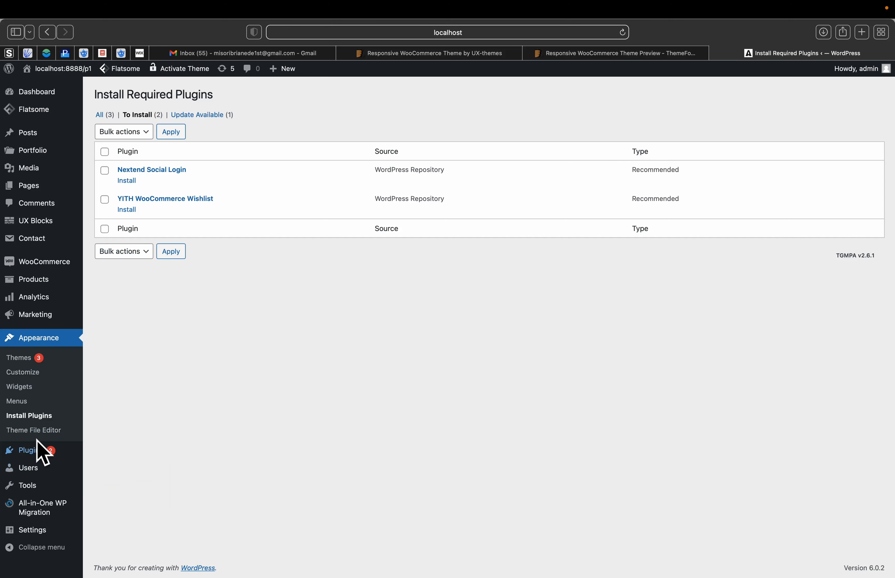
{"action": "mouse_move", "coordinate": [39, 457]}
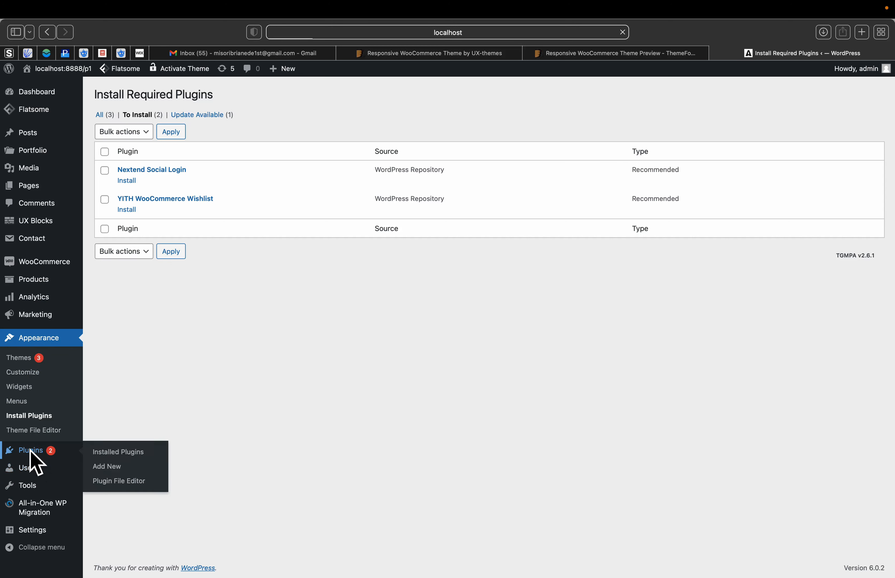
{"action": "left_click", "coordinate": [34, 451]}
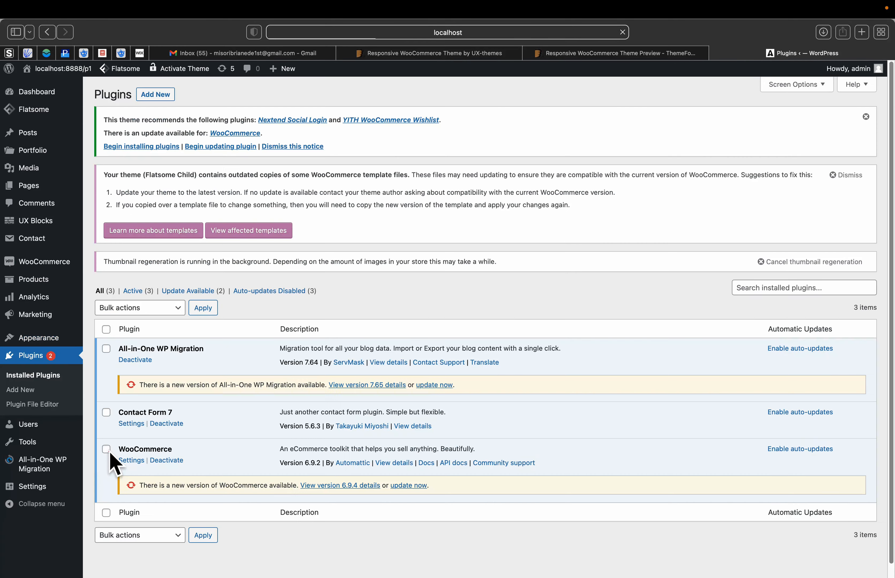
Step: Dismiss the notice about outdated WooCommerce template files in the Flatsome Child theme
{"action": "left_click", "coordinate": [106, 450]}
{"action": "scroll", "coordinate": [113, 458], "scroll_direction": "down", "scroll_amount": 1}
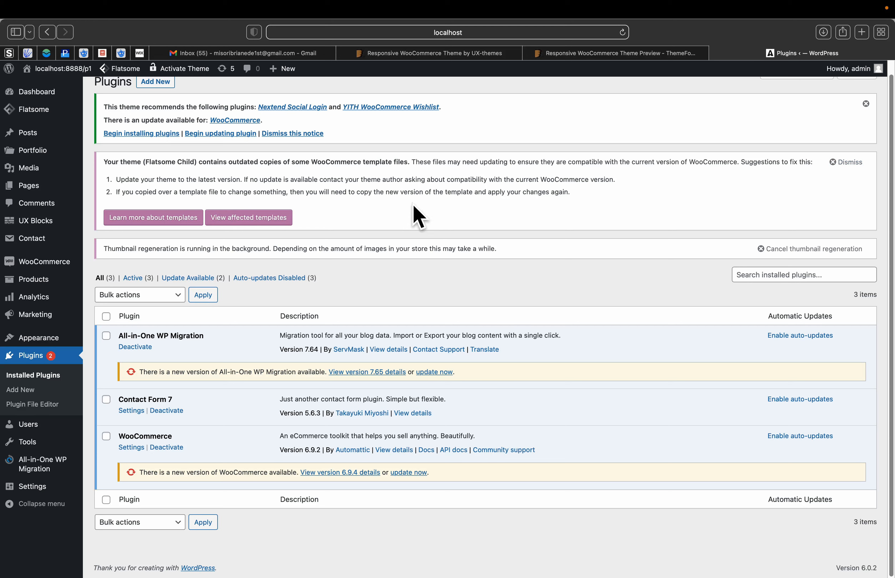
{"action": "left_click", "coordinate": [834, 162]}
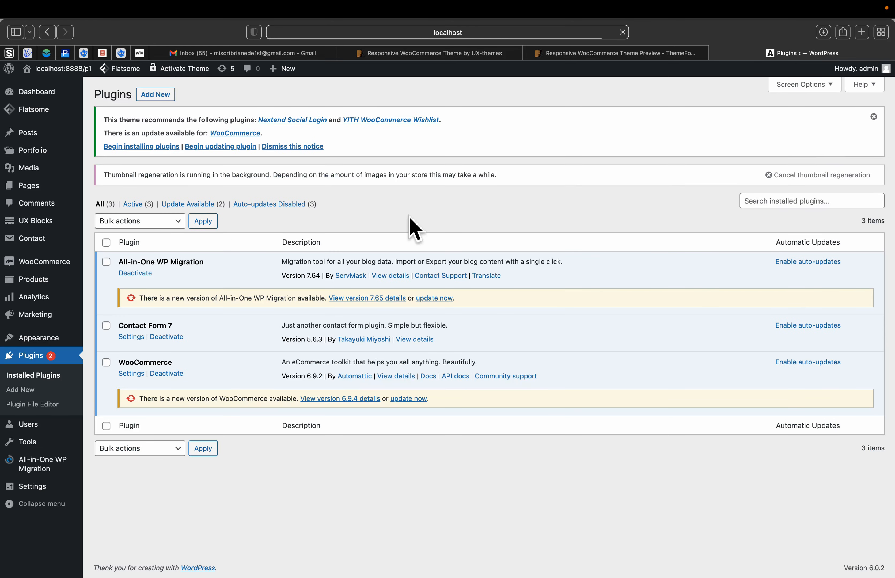
Step: Open the Flatsome theme registration page and try to register with the purchase code field left empty
{"action": "mouse_move", "coordinate": [43, 108]}
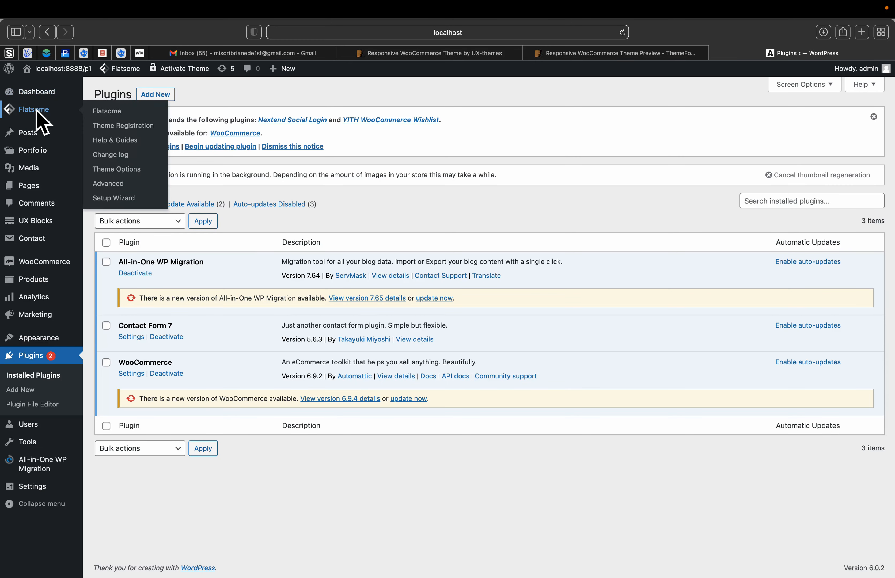
{"action": "left_click", "coordinate": [116, 127]}
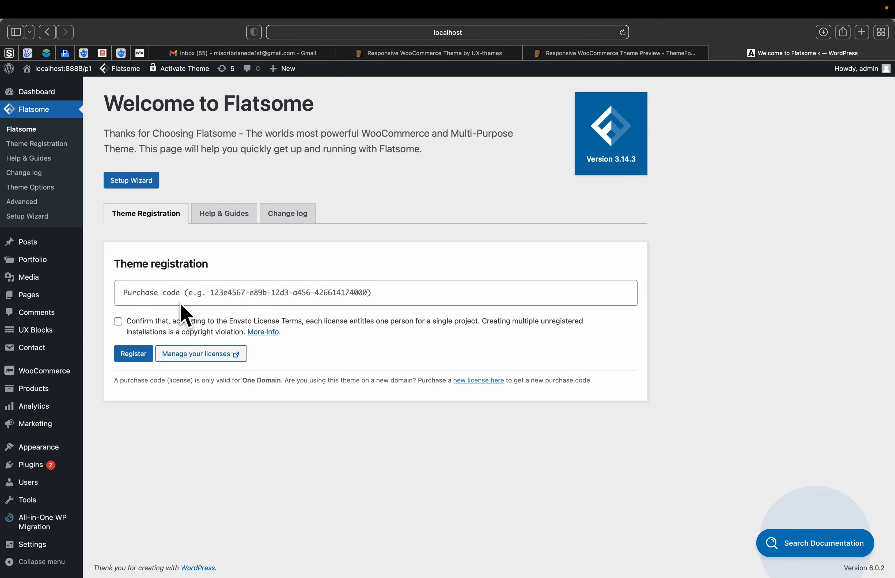
{"action": "left_click", "coordinate": [255, 300]}
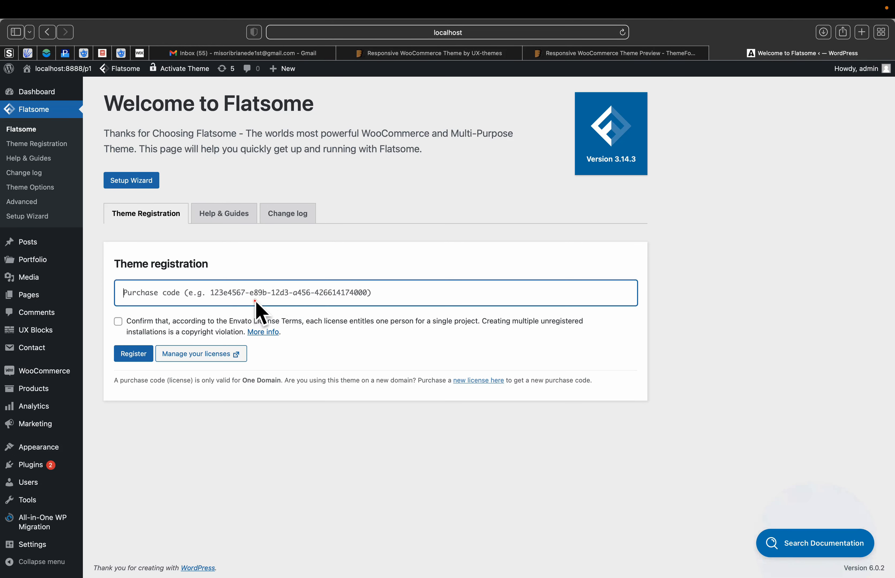
{"action": "left_click", "coordinate": [173, 293]}
{"action": "left_click", "coordinate": [173, 293]}
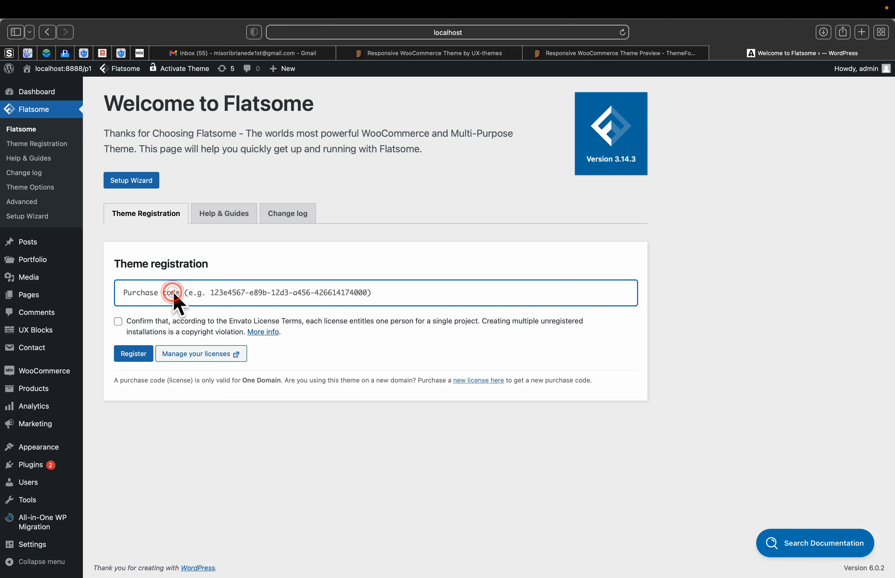
{"action": "left_click", "coordinate": [136, 359]}
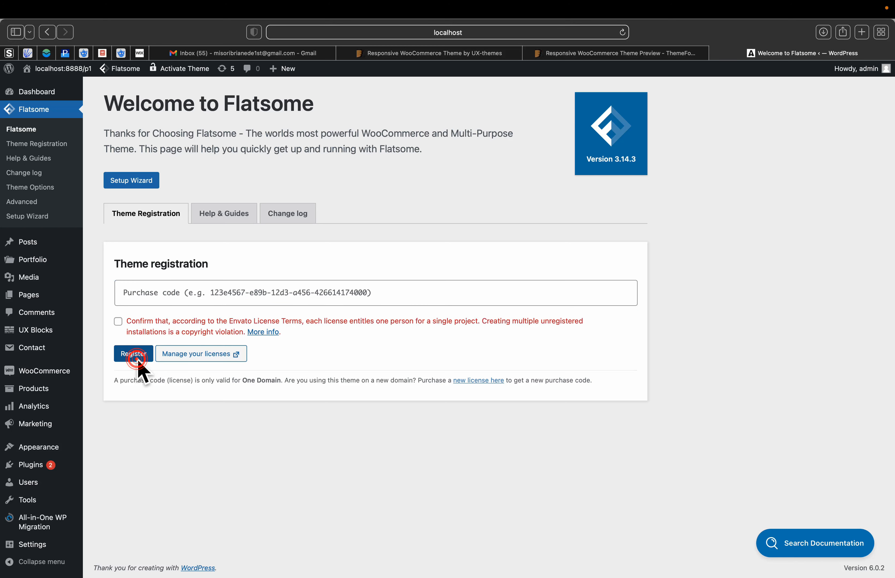
{"action": "left_click", "coordinate": [233, 295]}
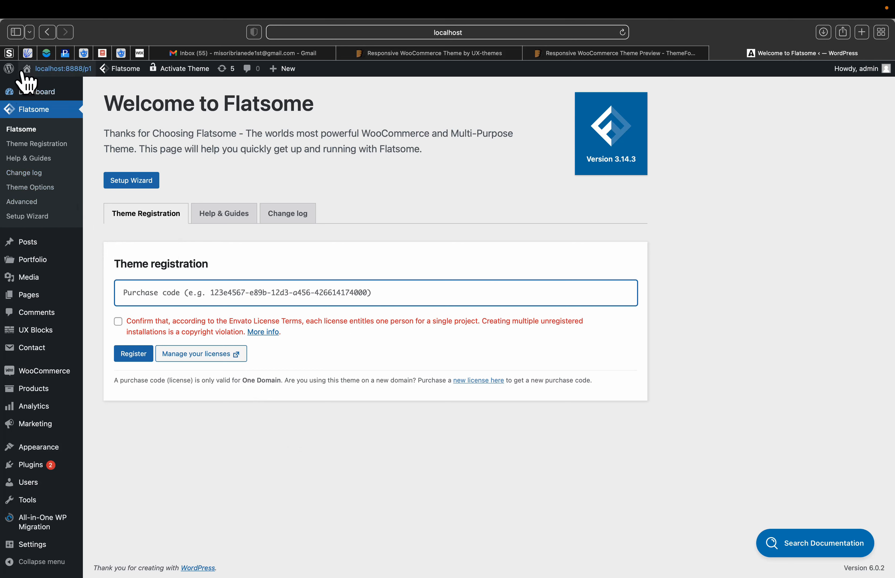
Step: Visit the site's front end, and dismiss the recommended plugins notice back on the Dashboard
{"action": "mouse_move", "coordinate": [37, 73]}
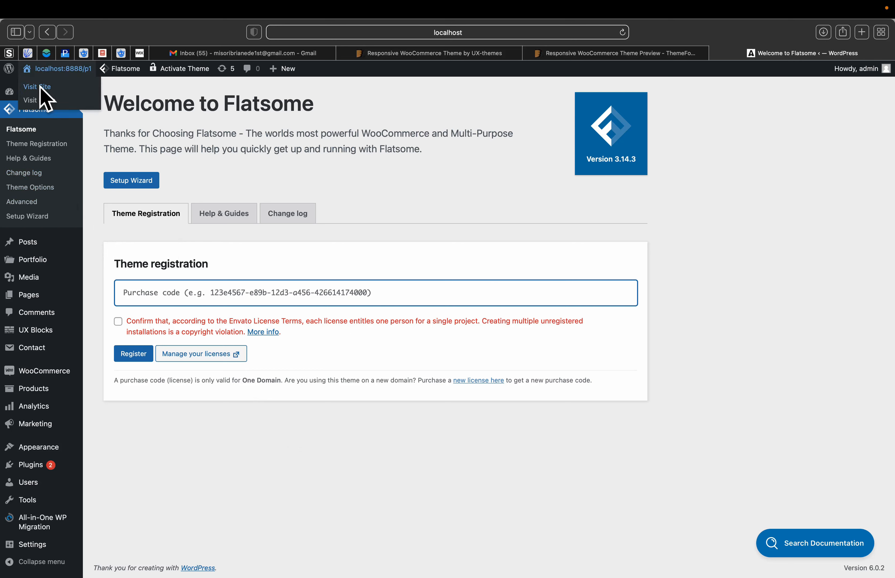
{"action": "left_click", "coordinate": [40, 87]}
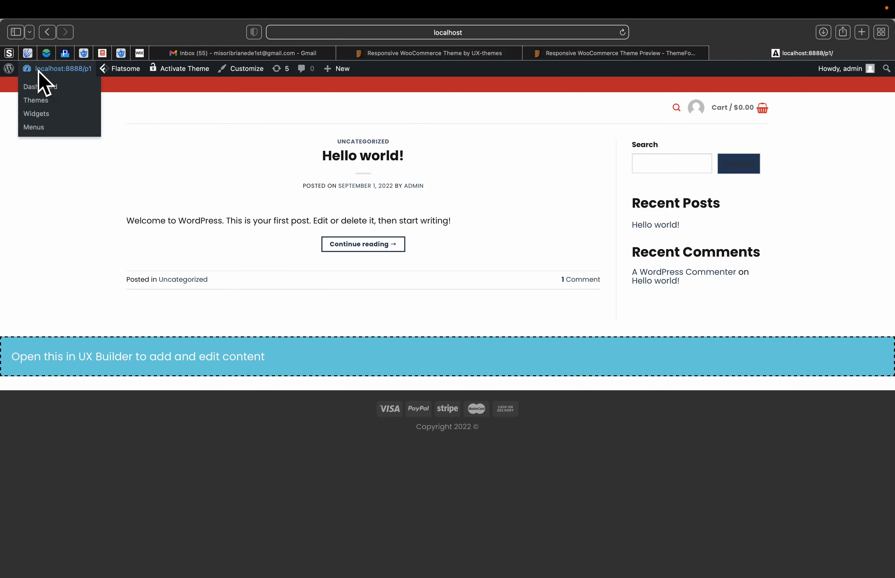
{"action": "left_click", "coordinate": [41, 86]}
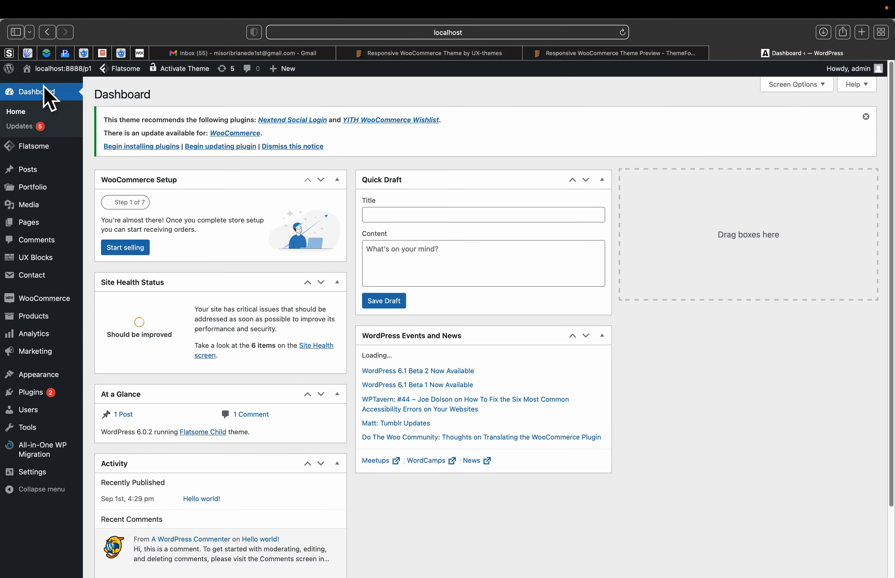
{"action": "left_click", "coordinate": [865, 117]}
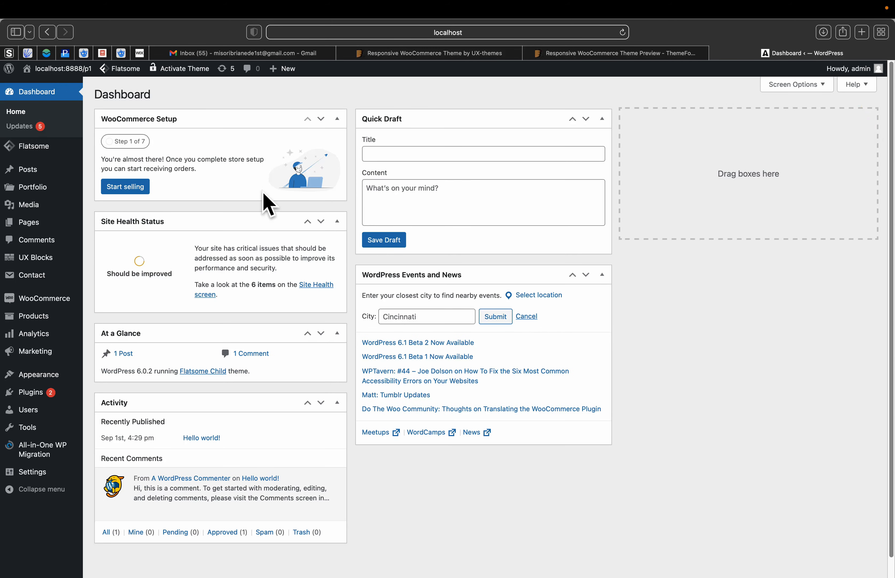
Step: Create and publish a new page titled HOME 1, and return to the list of all pages
{"action": "mouse_move", "coordinate": [28, 225]}
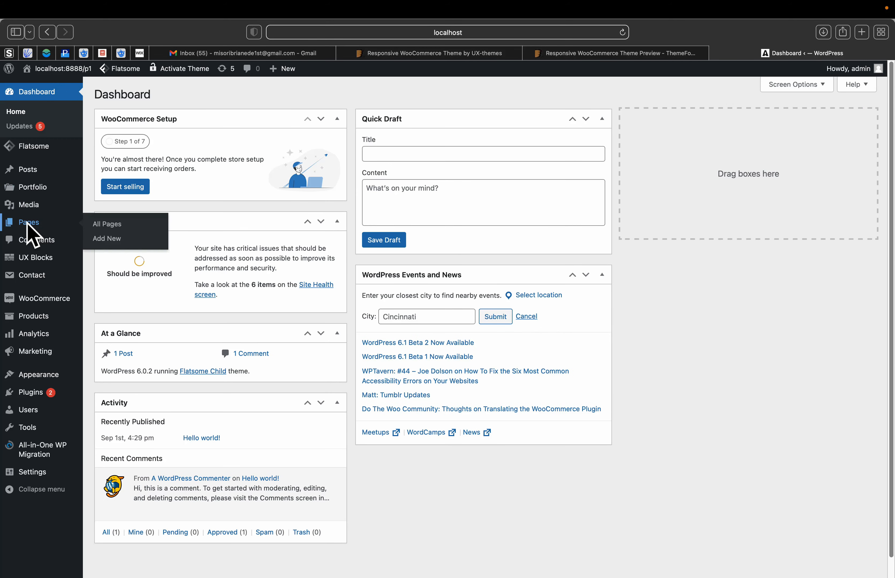
{"action": "left_click", "coordinate": [104, 227]}
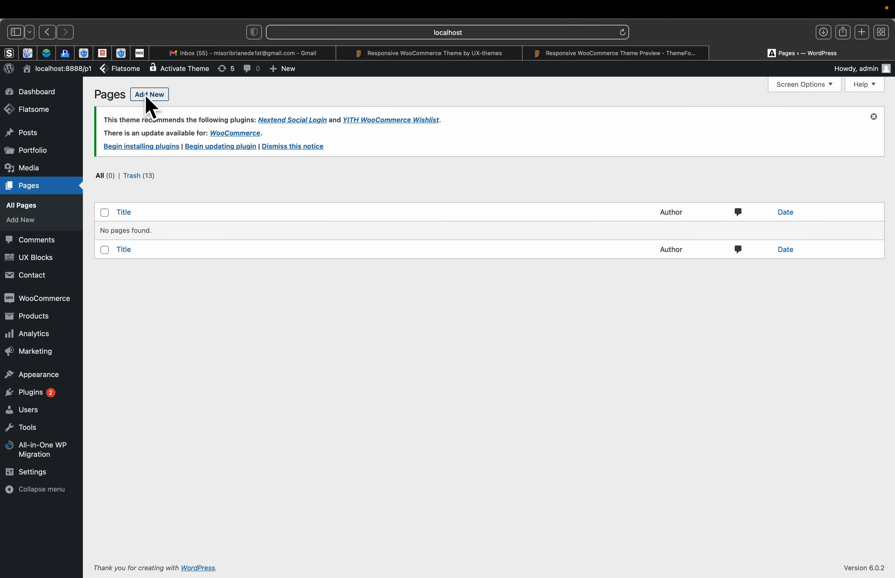
{"action": "left_click", "coordinate": [148, 97]}
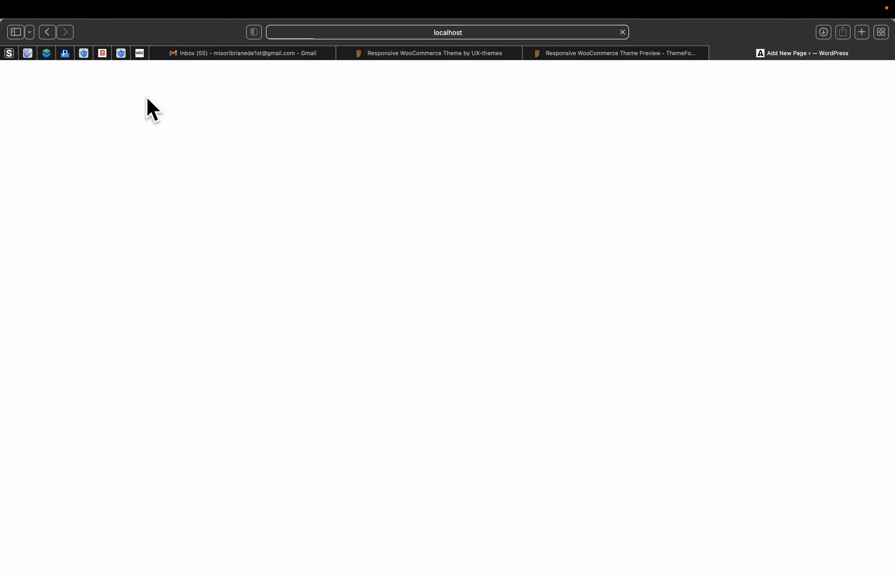
{"action": "type", "text": "HOME 1"}
{"action": "left_click", "coordinate": [825, 77]}
{"action": "left_click", "coordinate": [792, 81]}
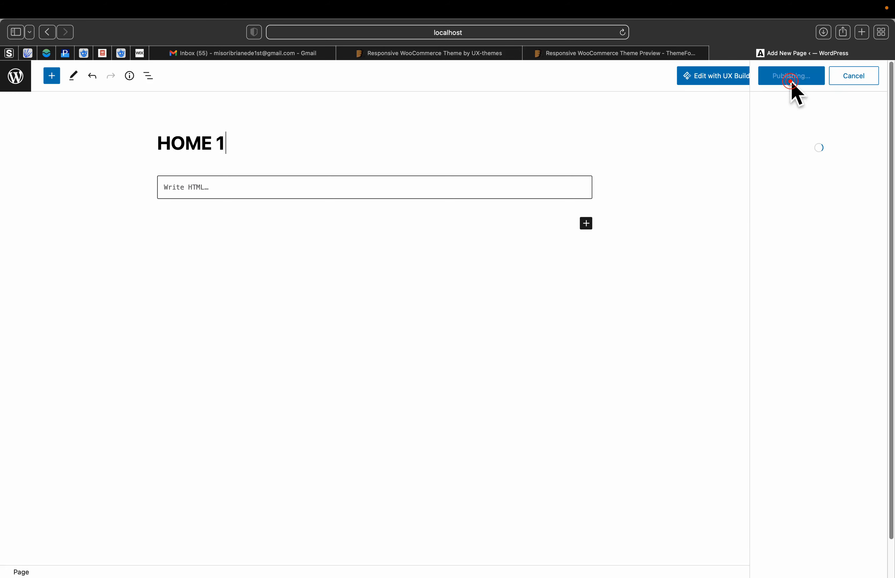
{"action": "left_click", "coordinate": [16, 79]}
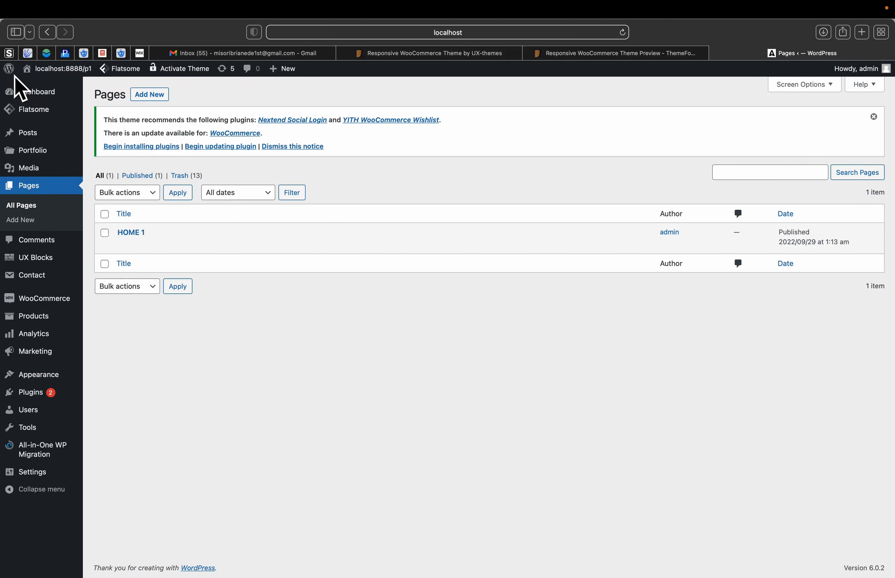
Step: Visit the site's front end and open the theme customizer for it
{"action": "mouse_move", "coordinate": [57, 68]}
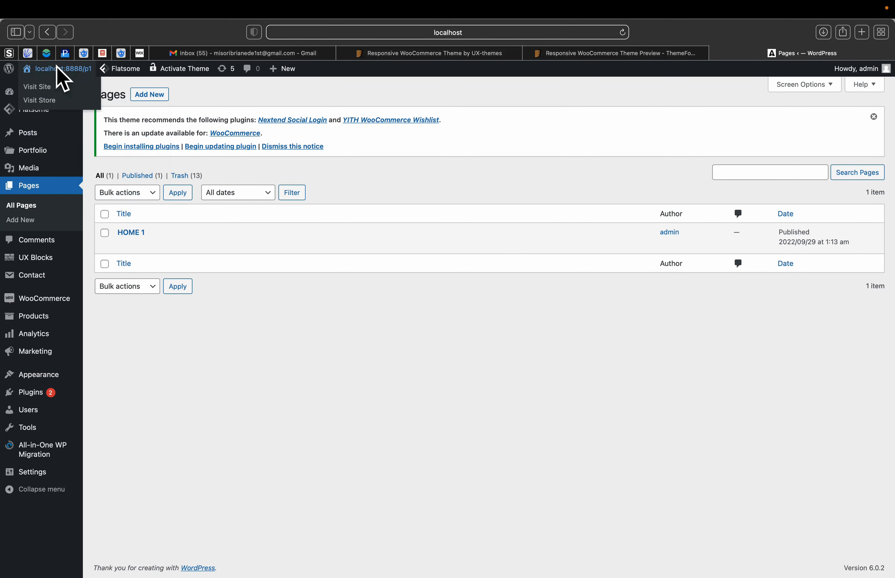
{"action": "left_click", "coordinate": [38, 88]}
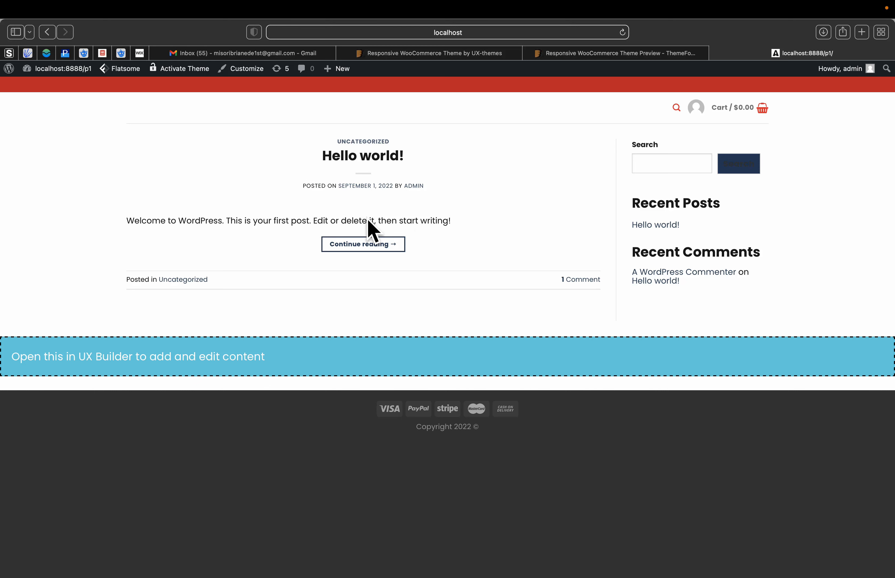
{"action": "left_click", "coordinate": [238, 69]}
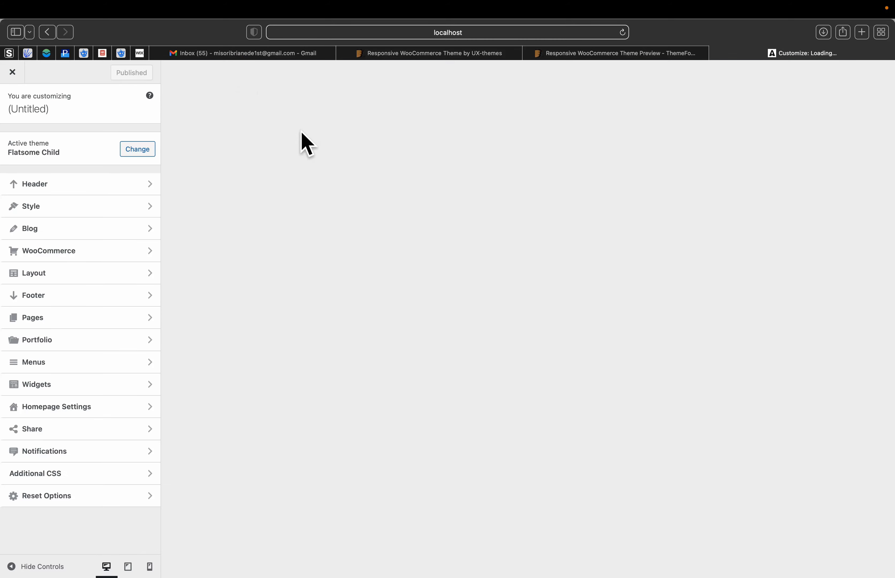
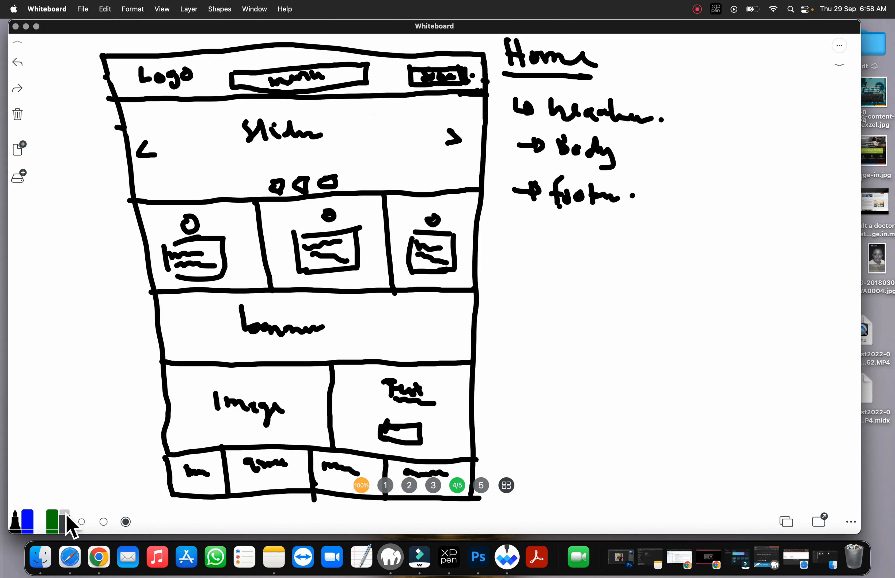
Step: Switch from the Whiteboard to Safari in full screen and open the HOME 1 page in UX Builder from the Pages list
{"action": "left_click", "coordinate": [69, 560]}
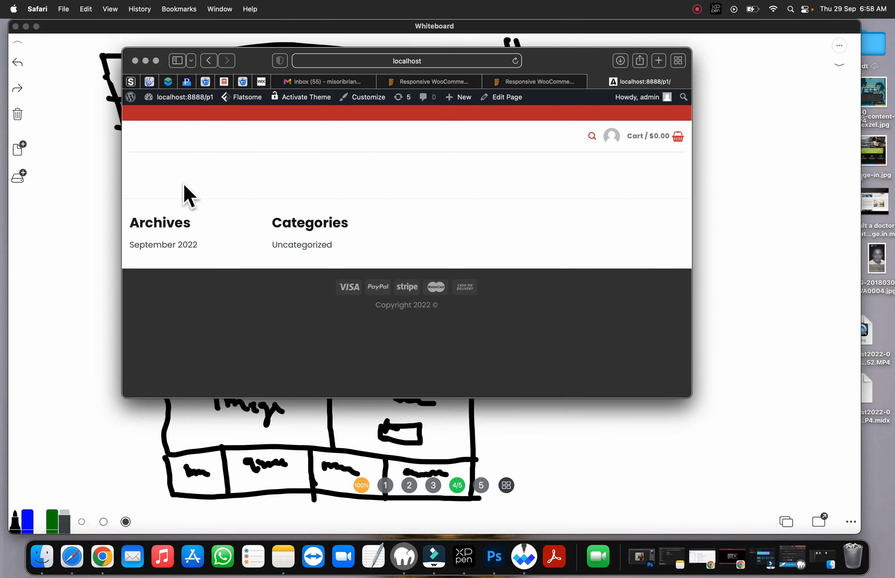
{"action": "left_click", "coordinate": [155, 62]}
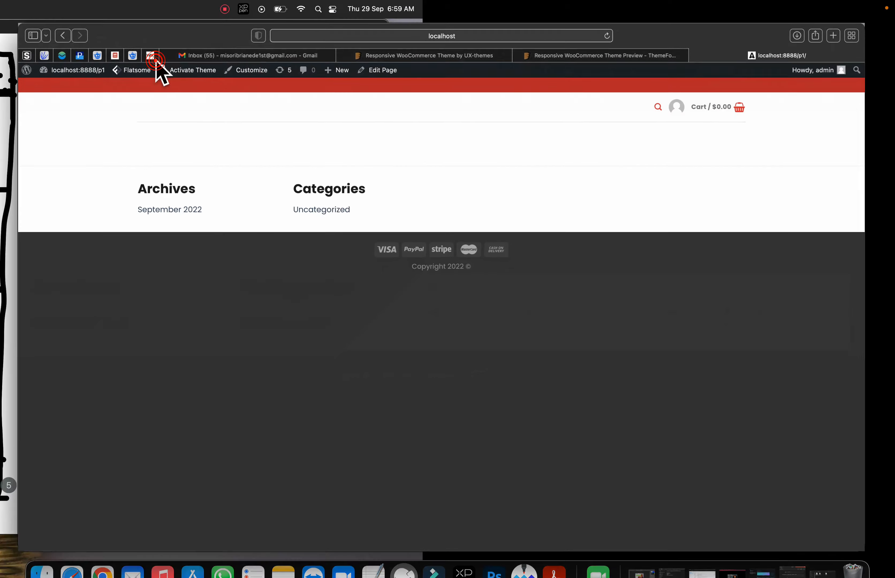
{"action": "mouse_move", "coordinate": [17, 67]}
{"action": "mouse_move", "coordinate": [44, 73]}
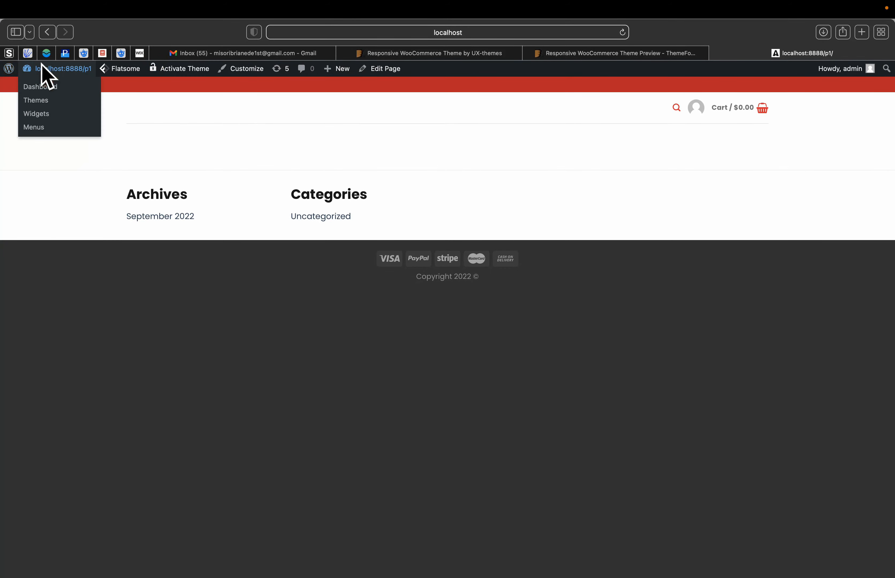
{"action": "left_click", "coordinate": [45, 87]}
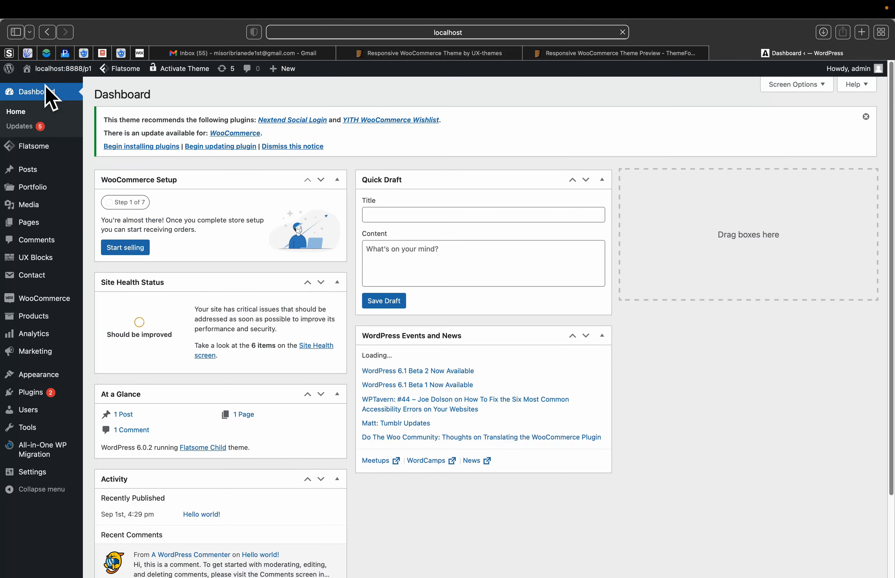
{"action": "mouse_move", "coordinate": [30, 226]}
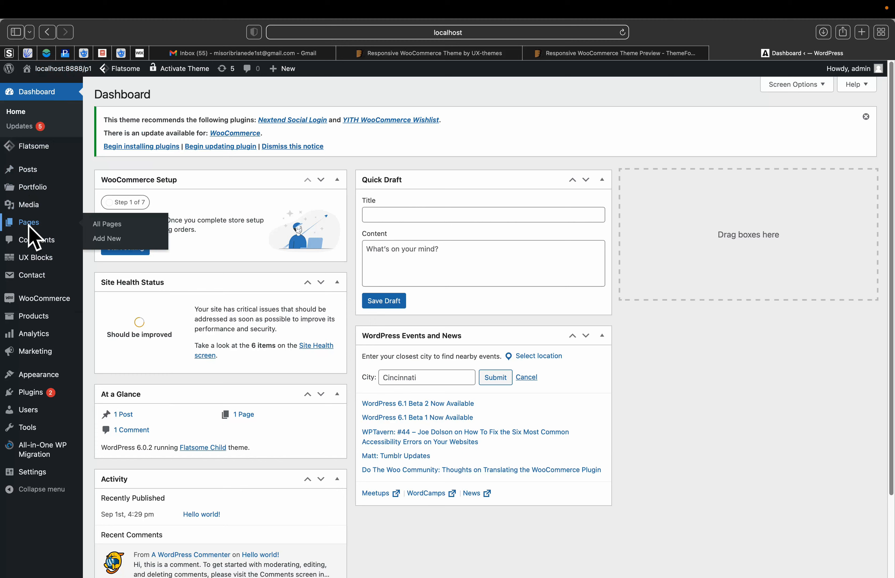
{"action": "left_click", "coordinate": [110, 225]}
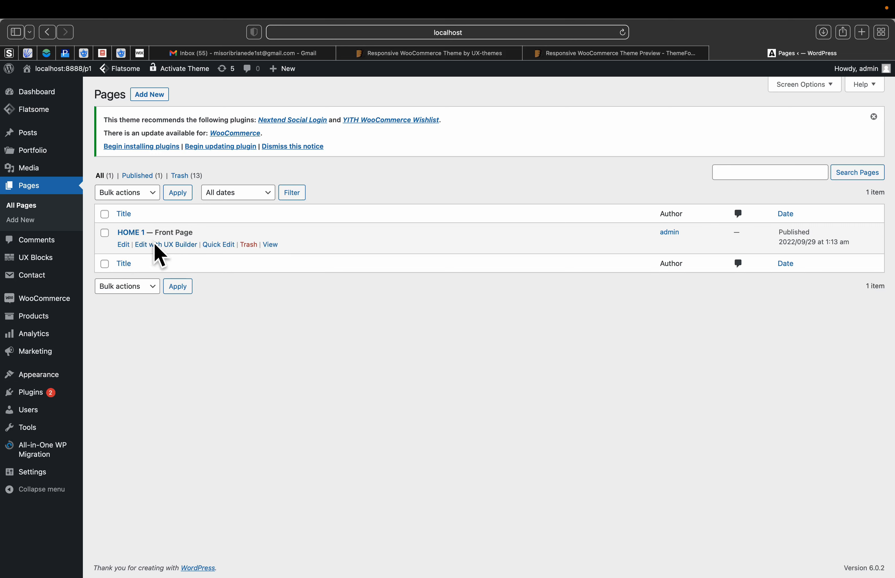
{"action": "left_click", "coordinate": [174, 248]}
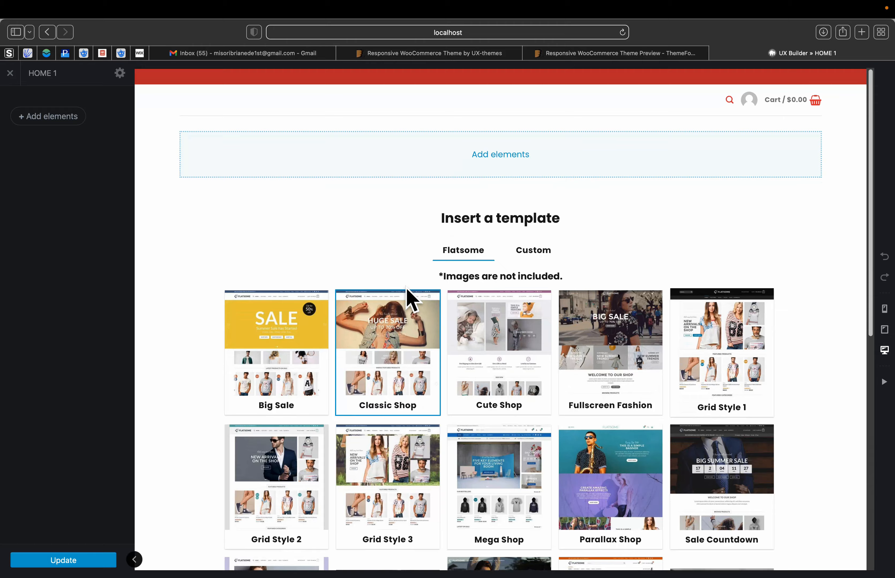
Step: Look through the Flatsome templates offered for HOME 1 and exit UX Builder without saving
{"action": "scroll", "coordinate": [411, 274], "scroll_direction": "down", "scroll_amount": 10}
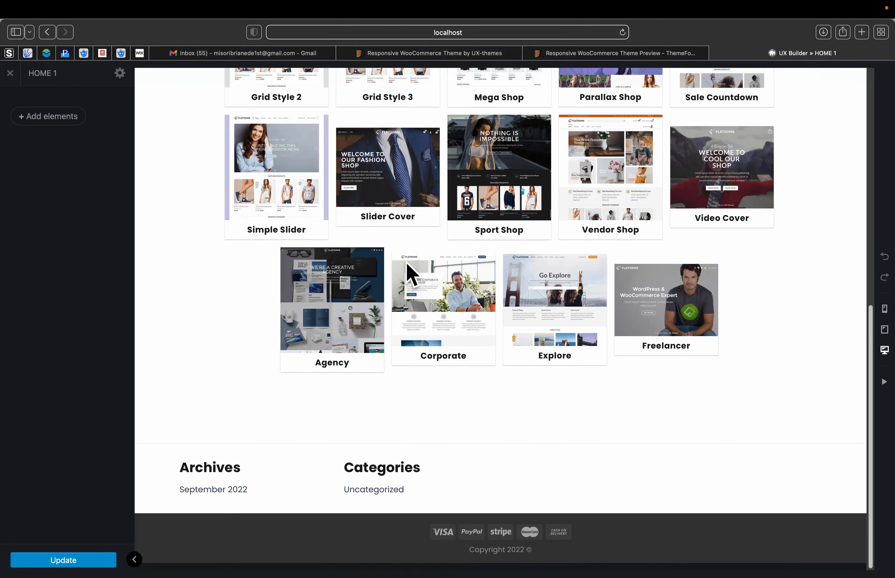
{"action": "scroll", "coordinate": [411, 273], "scroll_direction": "up", "scroll_amount": 10}
{"action": "scroll", "coordinate": [411, 274], "scroll_direction": "up", "scroll_amount": 2}
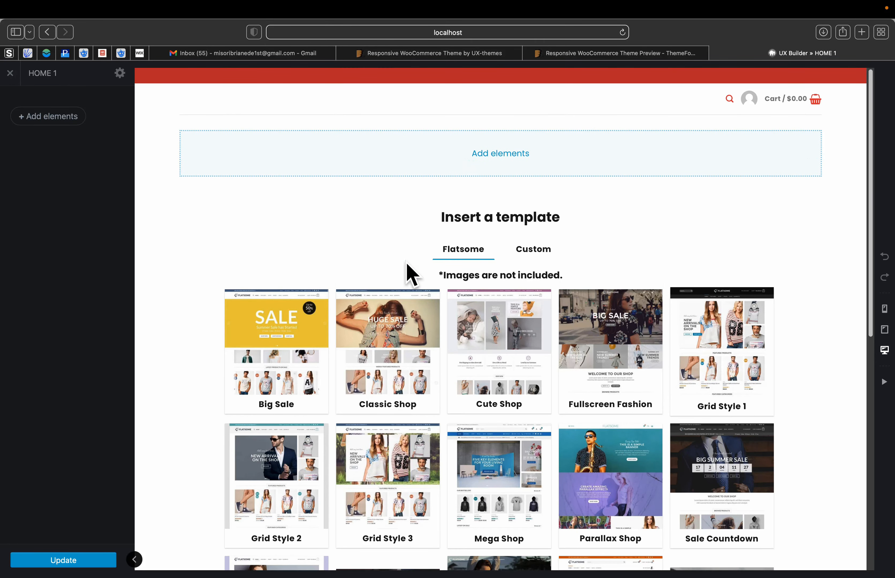
{"action": "left_click", "coordinate": [10, 73]}
{"action": "left_click", "coordinate": [541, 317]}
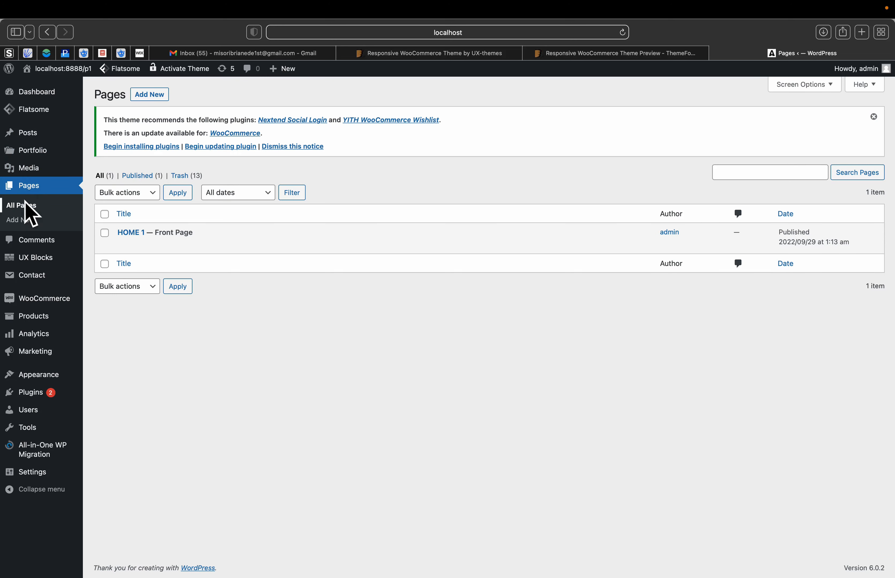
Step: Visit the site's front end and open the HOME 1 front page in UX Builder from there
{"action": "mouse_move", "coordinate": [139, 250]}
{"action": "mouse_move", "coordinate": [42, 75]}
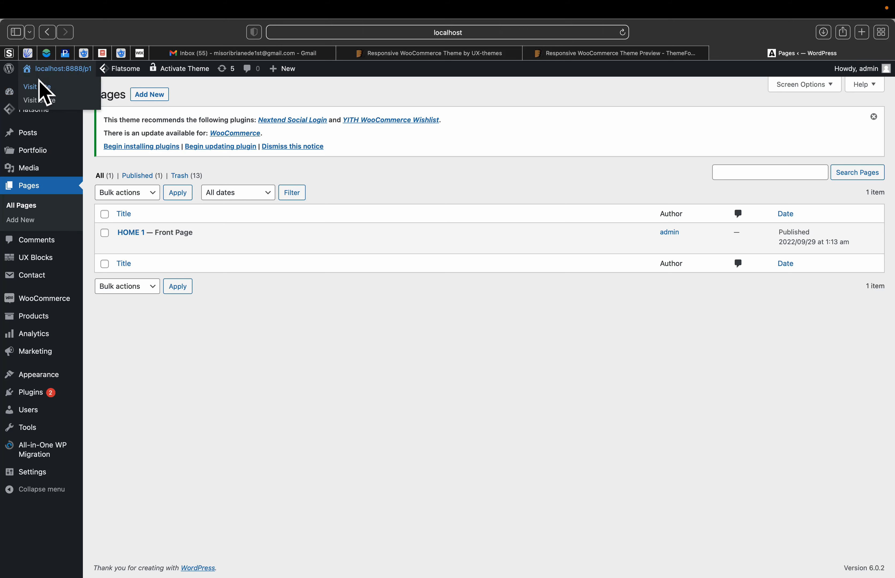
{"action": "left_click", "coordinate": [38, 86]}
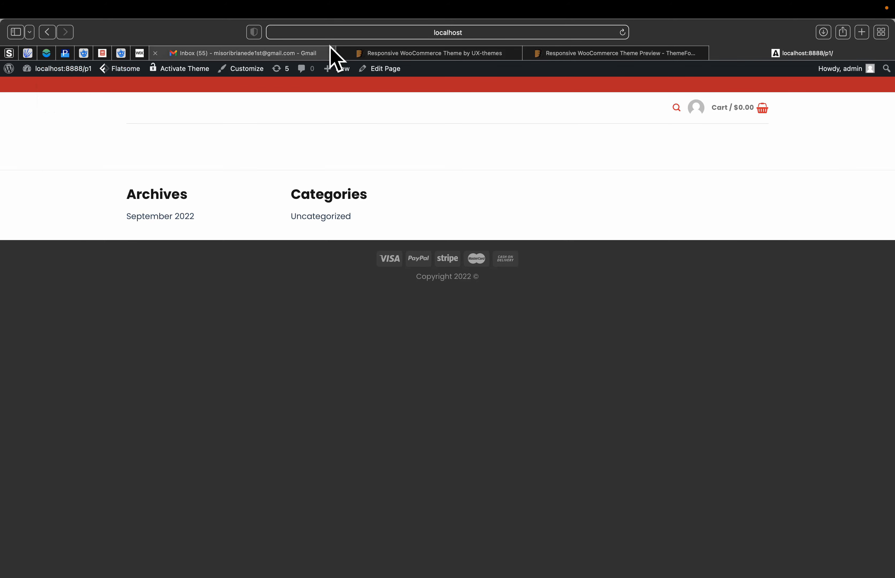
{"action": "mouse_move", "coordinate": [83, 72]}
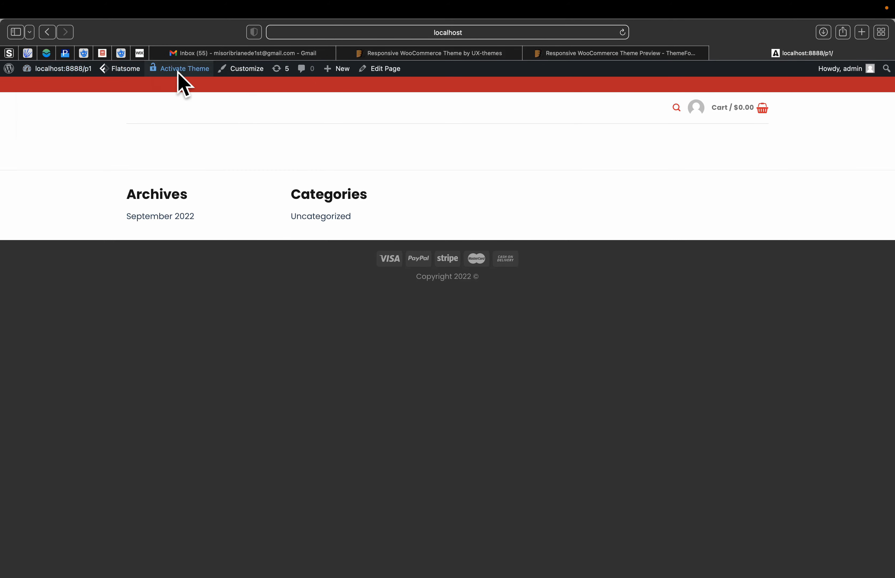
{"action": "mouse_move", "coordinate": [368, 72]}
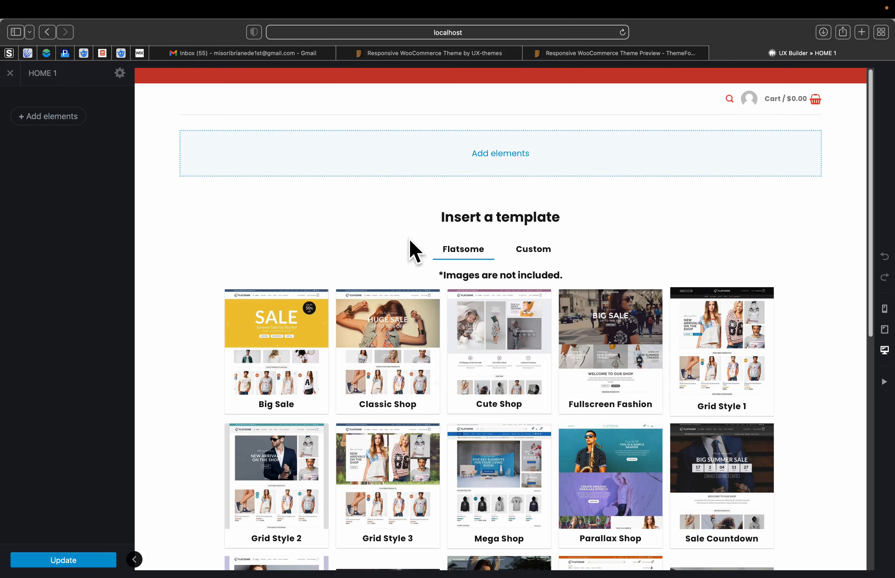
Step: Review the Flatsome template gallery once more and exit UX Builder back to the front end
{"action": "scroll", "coordinate": [451, 253], "scroll_direction": "down", "scroll_amount": 10}
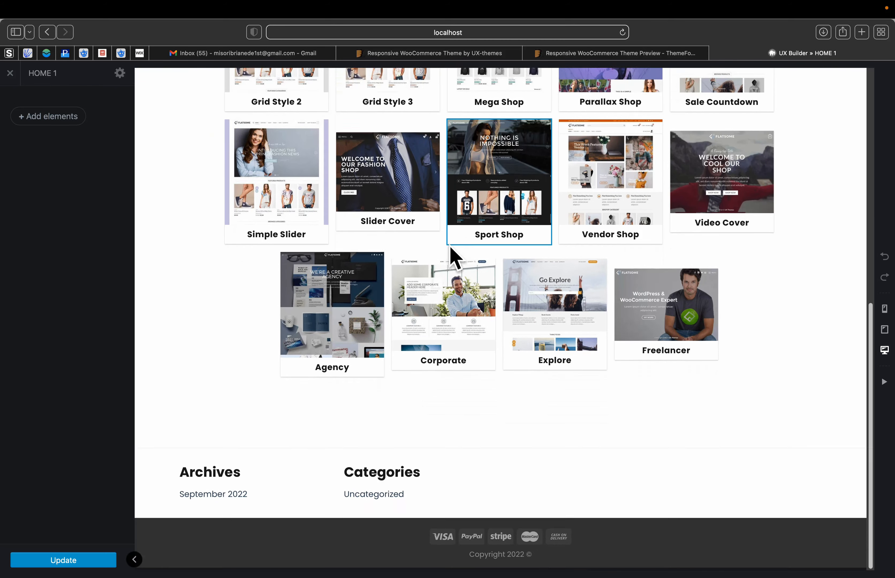
{"action": "scroll", "coordinate": [454, 257], "scroll_direction": "up", "scroll_amount": 10}
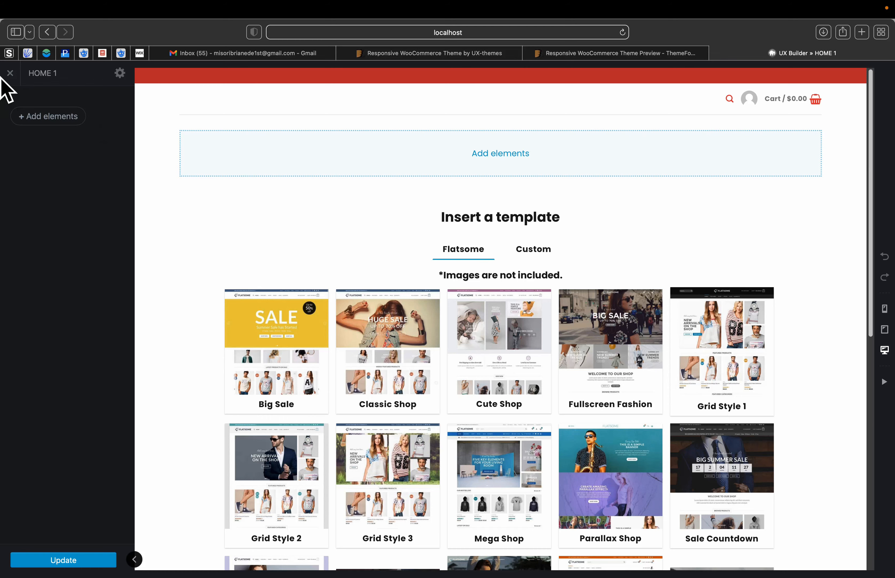
{"action": "left_click", "coordinate": [10, 73]}
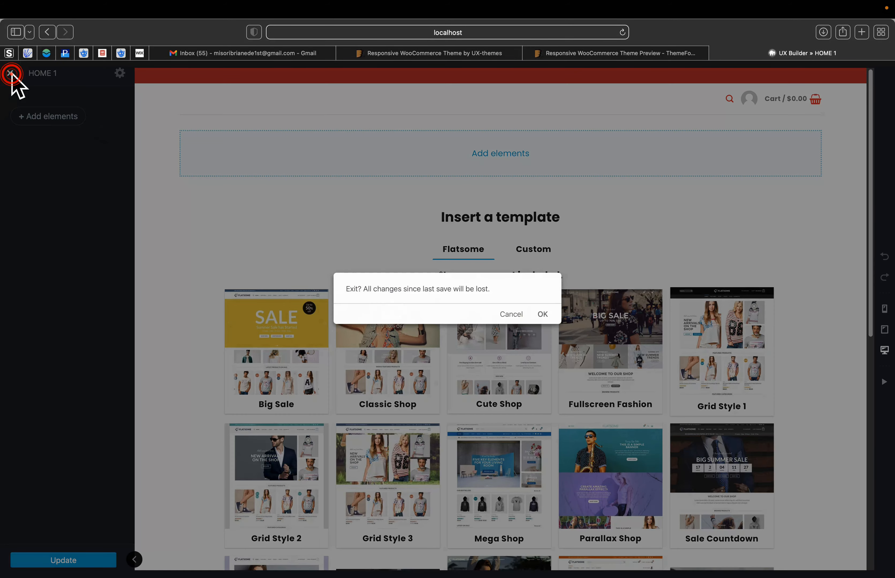
{"action": "left_click", "coordinate": [543, 314]}
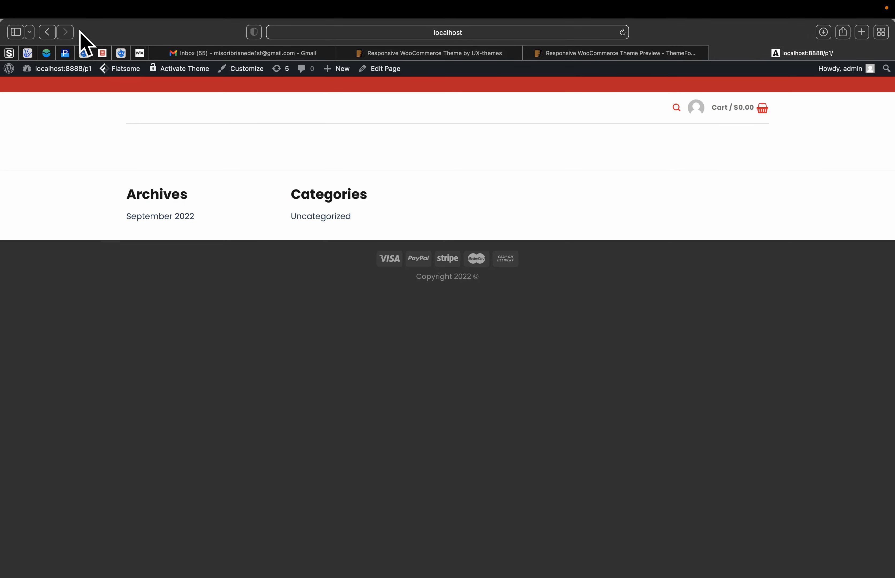
Step: Switch to the Whiteboard to review the home page layout sketch, and return to Safari in full screen
{"action": "left_click", "coordinate": [34, 32]}
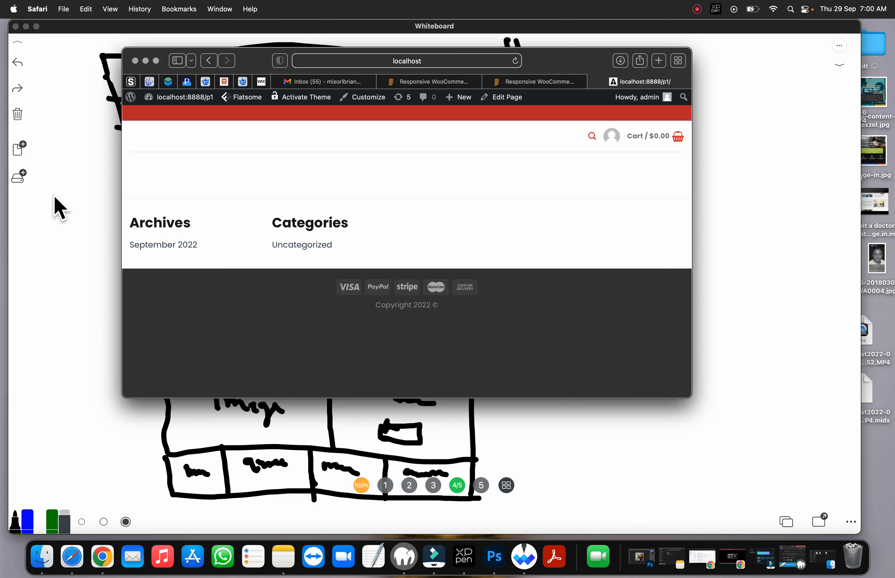
{"action": "left_click", "coordinate": [69, 234]}
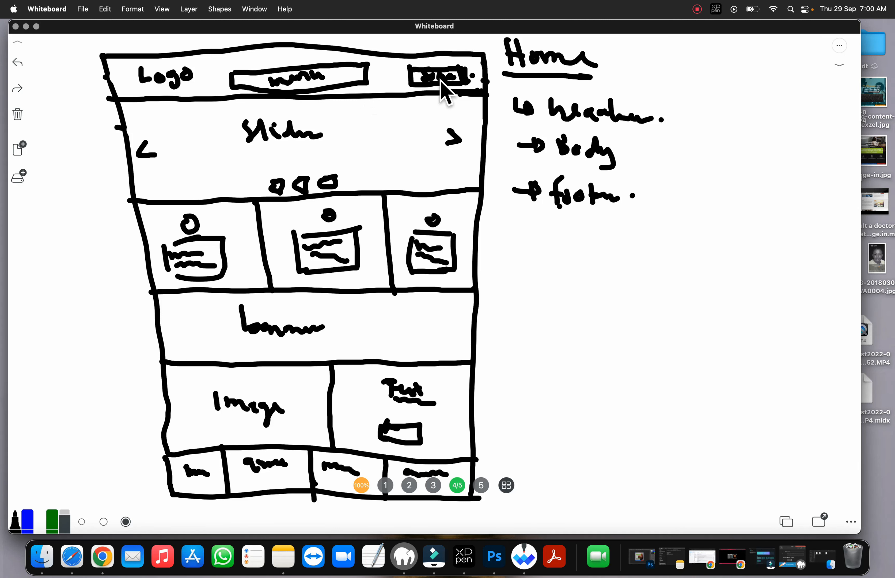
{"action": "left_click", "coordinate": [73, 555]}
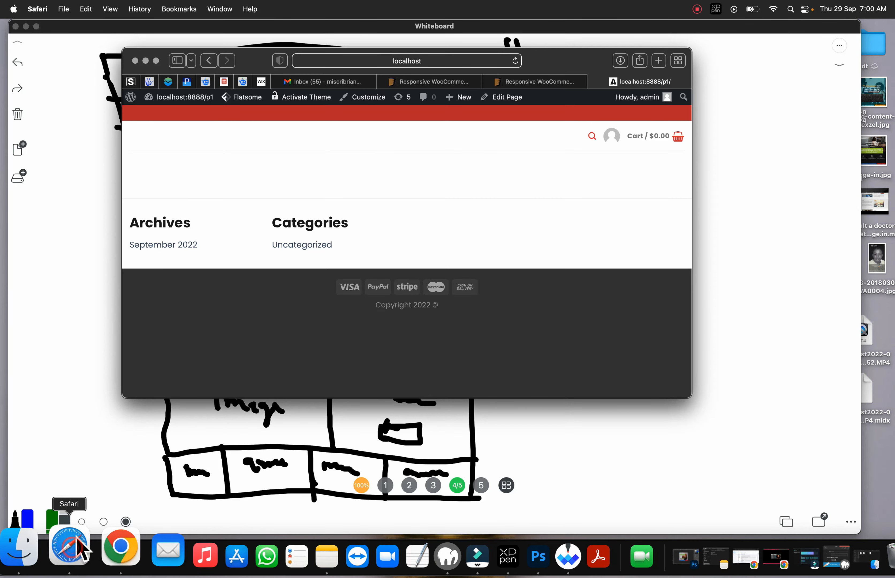
{"action": "left_click", "coordinate": [156, 61]}
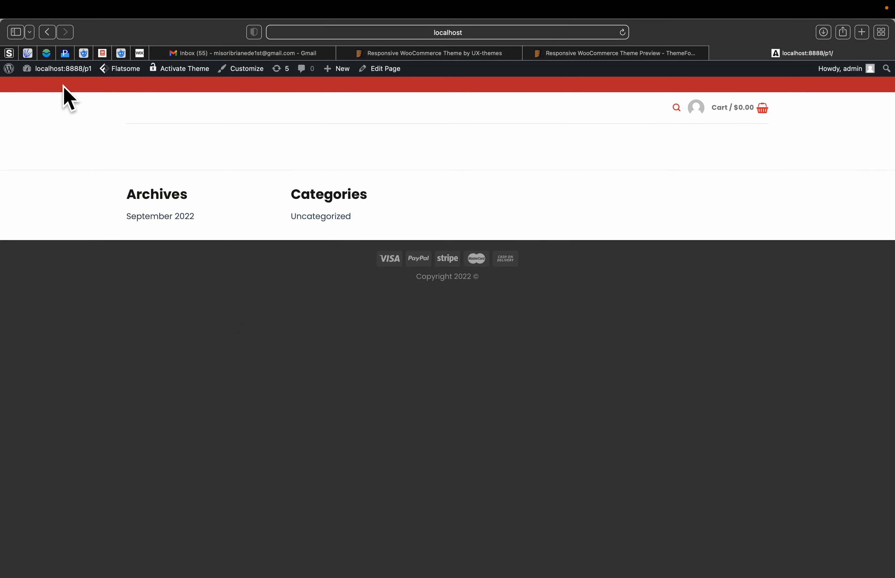
Step: Go to the WordPress admin's pages list, publish a new page titled ABOUT US, and return to the list
{"action": "mouse_move", "coordinate": [45, 72]}
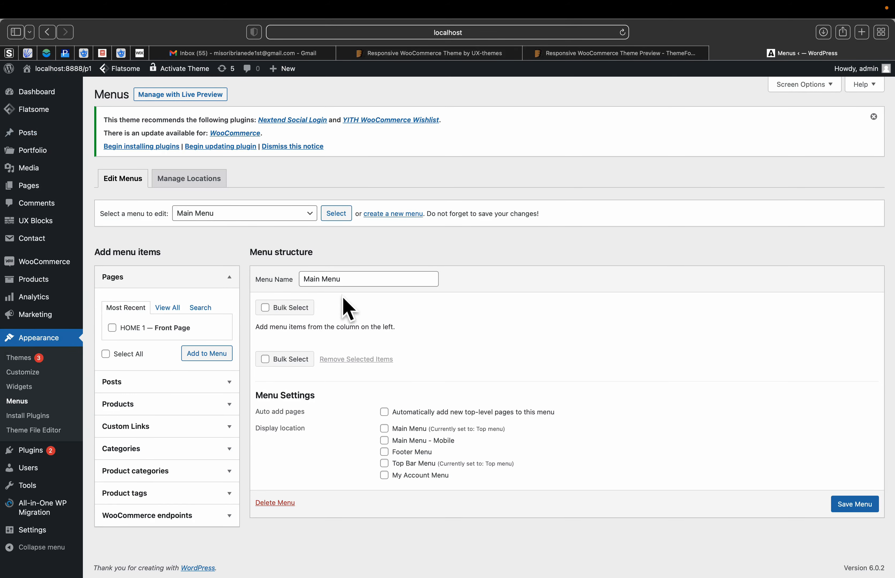
{"action": "mouse_move", "coordinate": [28, 184]}
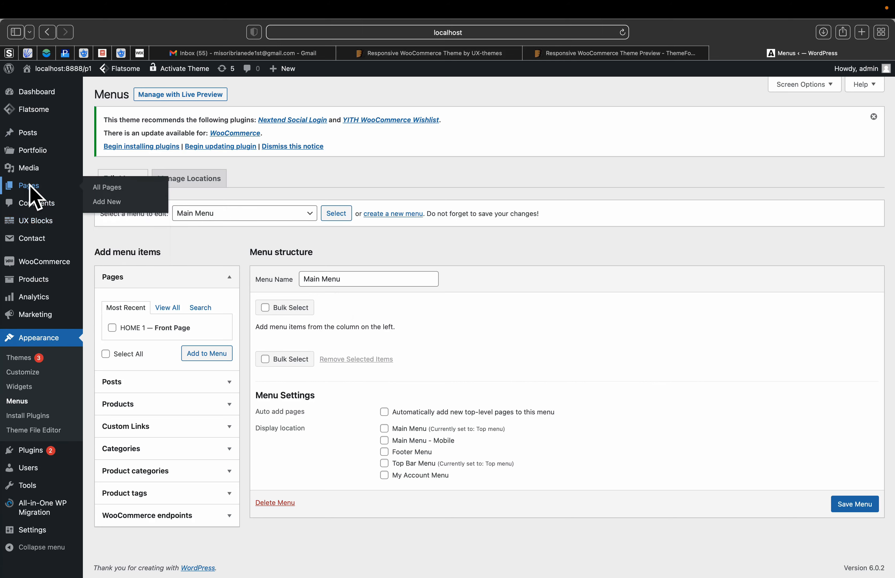
{"action": "left_click", "coordinate": [105, 190]}
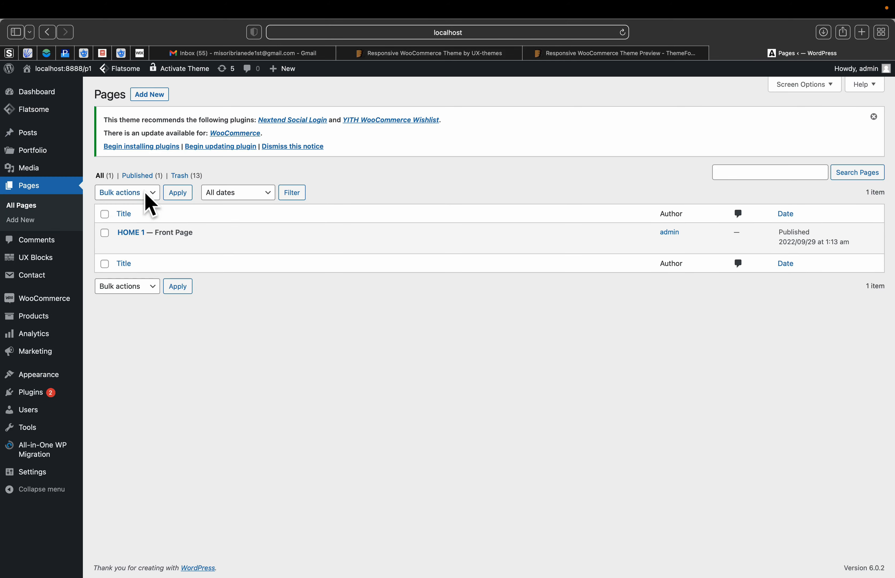
{"action": "left_click", "coordinate": [152, 100]}
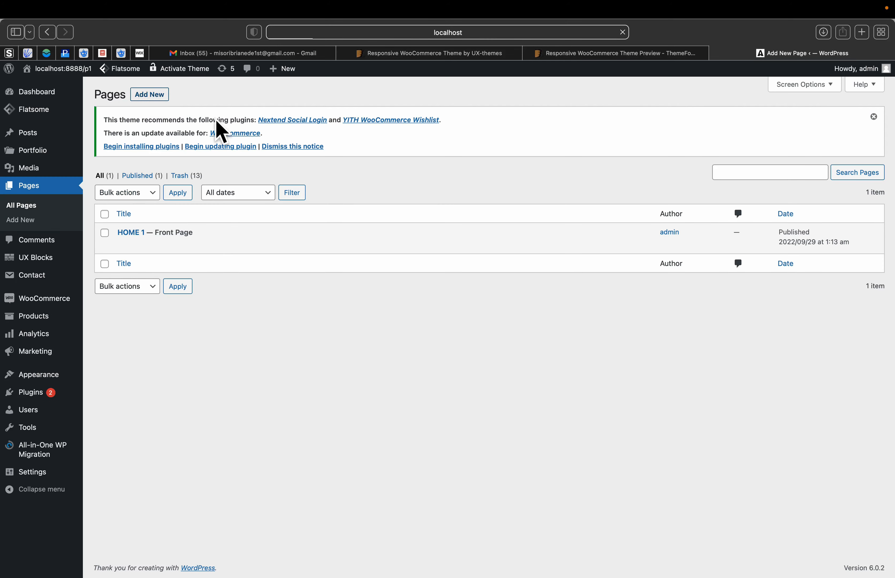
{"action": "type", "text": "ABOUT US"}
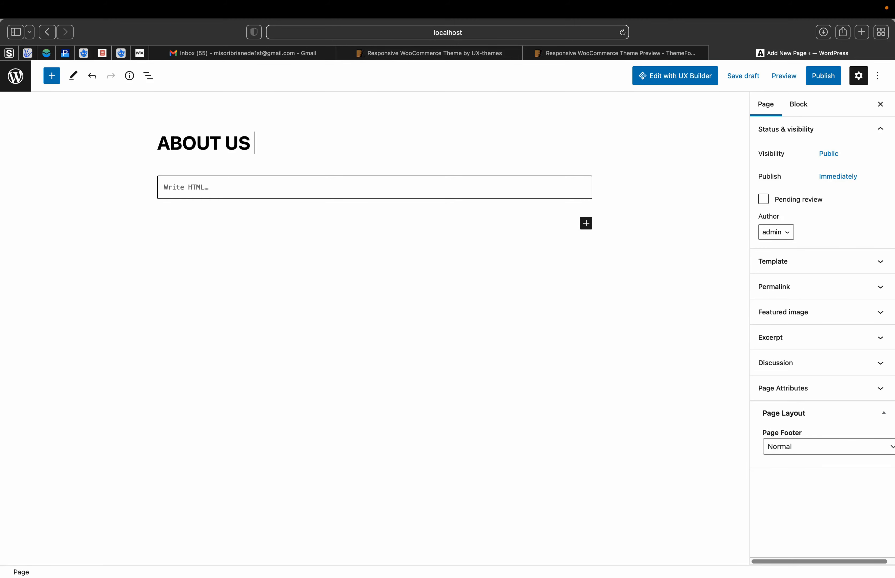
{"action": "left_click", "coordinate": [818, 80]}
{"action": "left_click", "coordinate": [817, 80]}
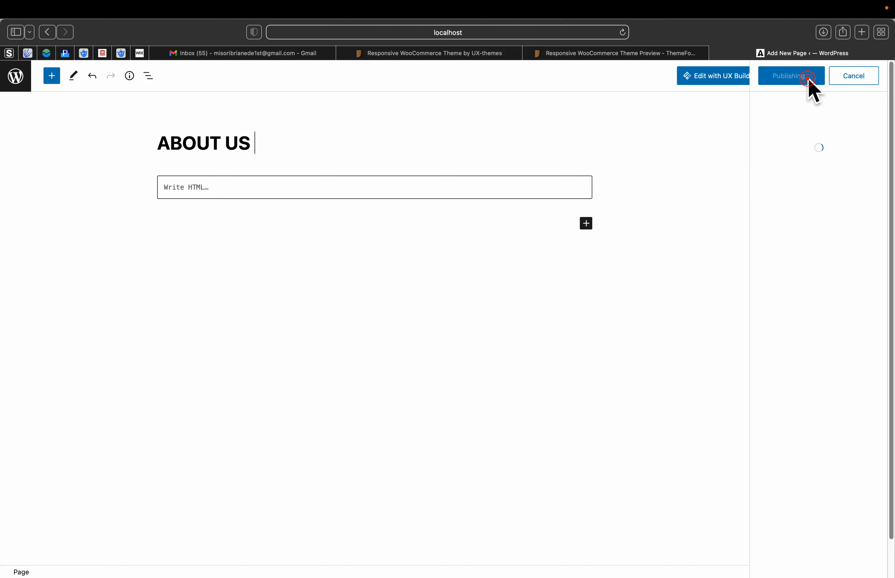
{"action": "left_click", "coordinate": [17, 86]}
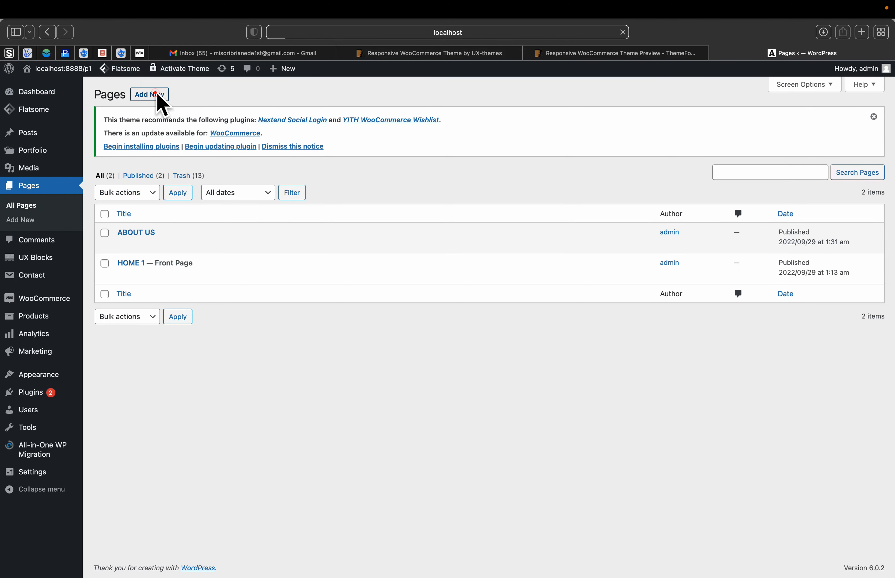
Step: Create a new page titled BLOG and publish it
{"action": "left_click", "coordinate": [157, 93]}
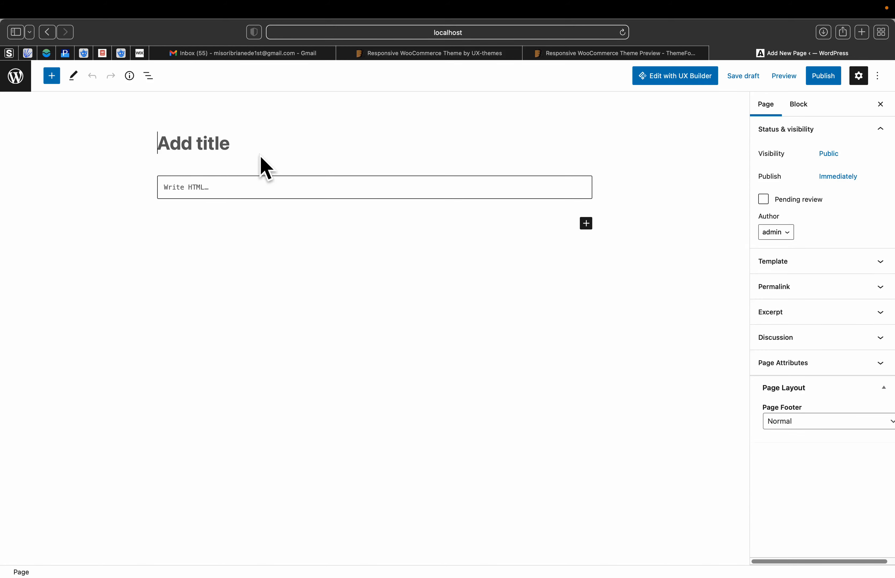
{"action": "type", "text": "BLOG"}
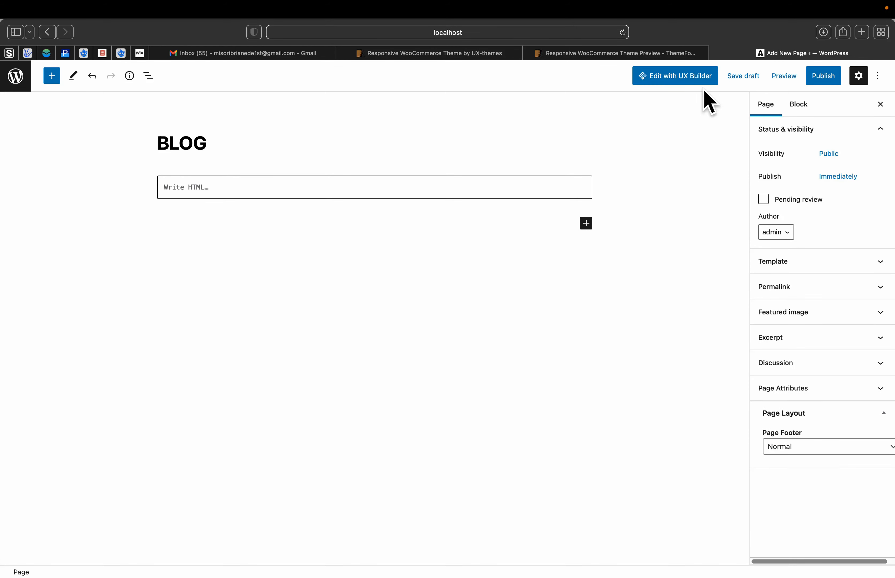
{"action": "left_click", "coordinate": [821, 79]}
{"action": "left_click", "coordinate": [789, 77]}
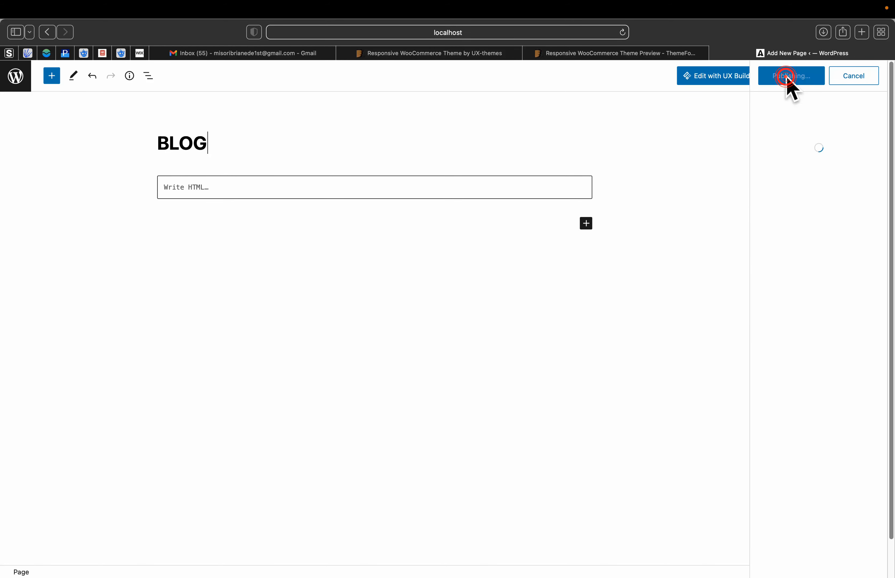
Step: Add another new page titled CONTACT US and publish it
{"action": "left_click", "coordinate": [838, 192]}
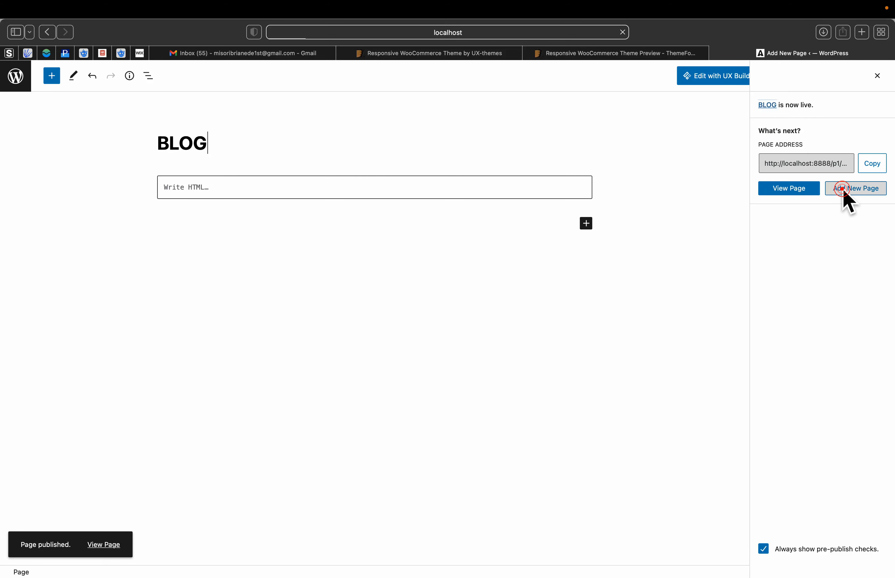
{"action": "left_click", "coordinate": [200, 148]}
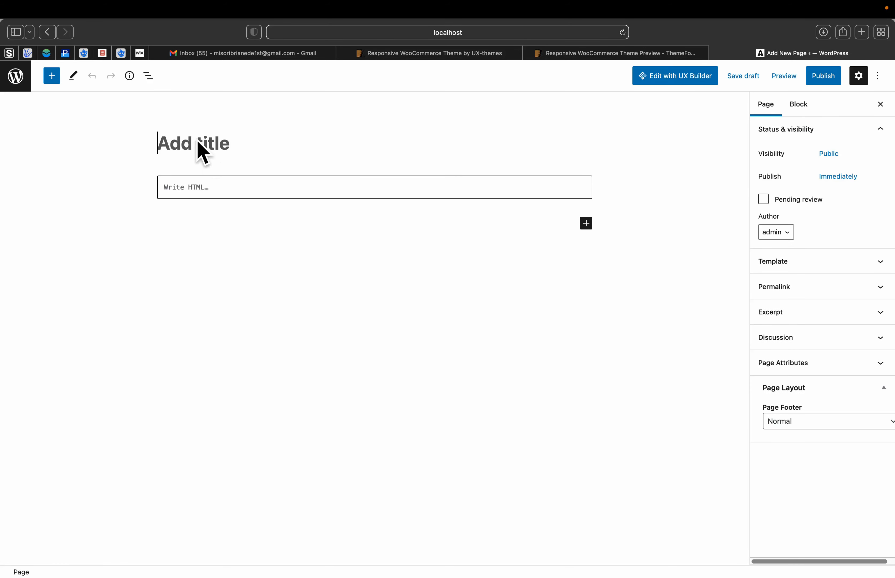
{"action": "type", "text": "CONTACT US"}
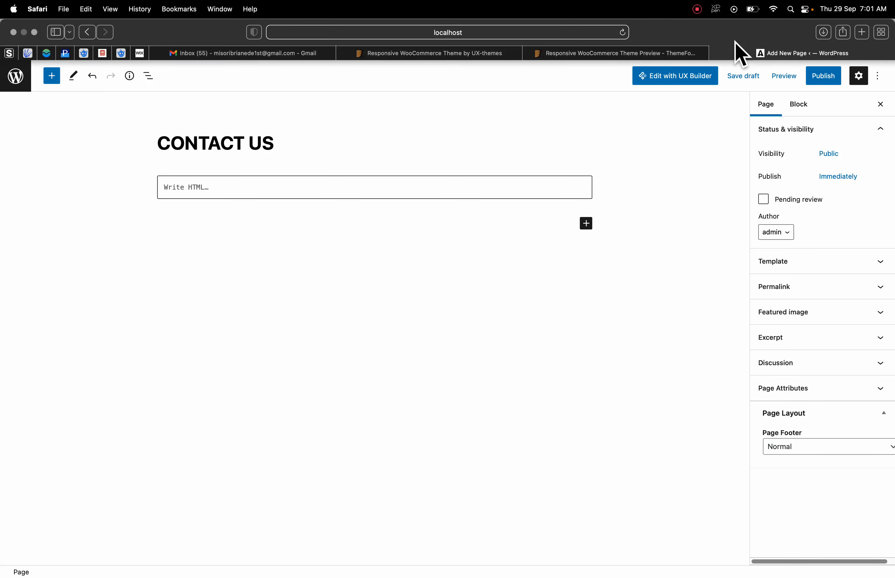
{"action": "left_click", "coordinate": [823, 76]}
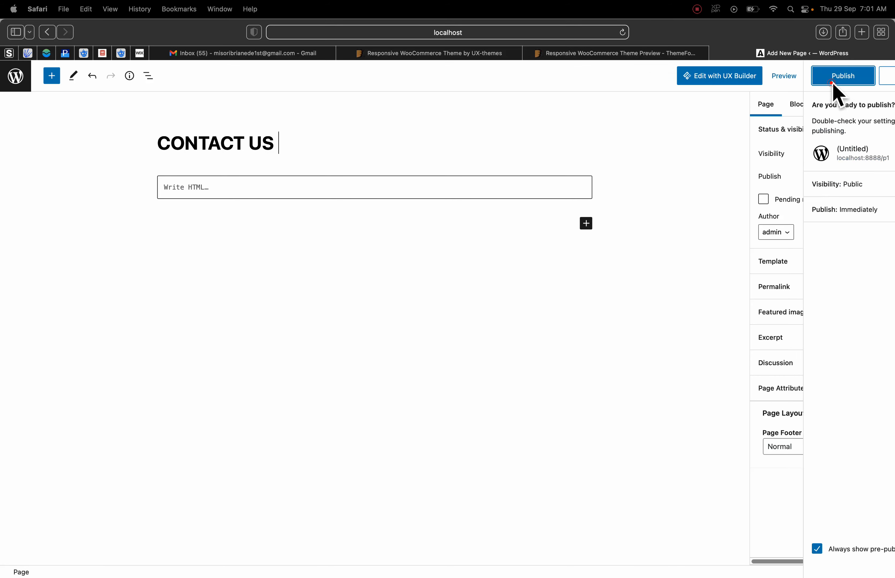
{"action": "left_click", "coordinate": [794, 76]}
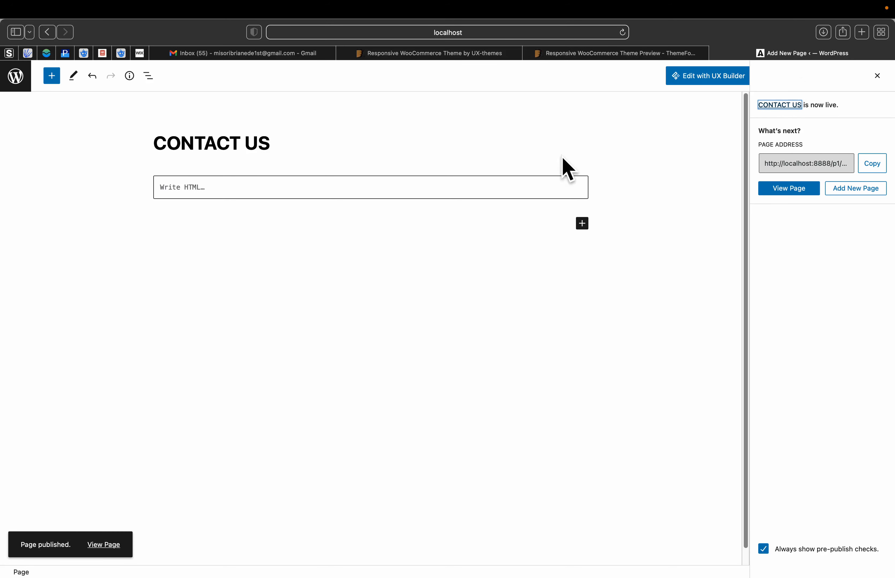
Step: Add another new page titled PORTFOLIO and publish it
{"action": "left_click", "coordinate": [857, 190]}
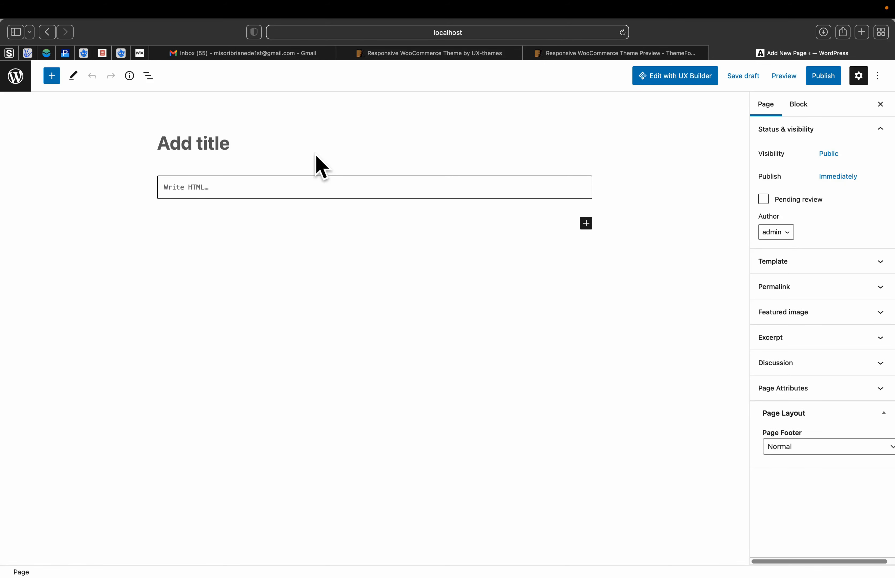
{"action": "type", "text": "PORTFOLIO"}
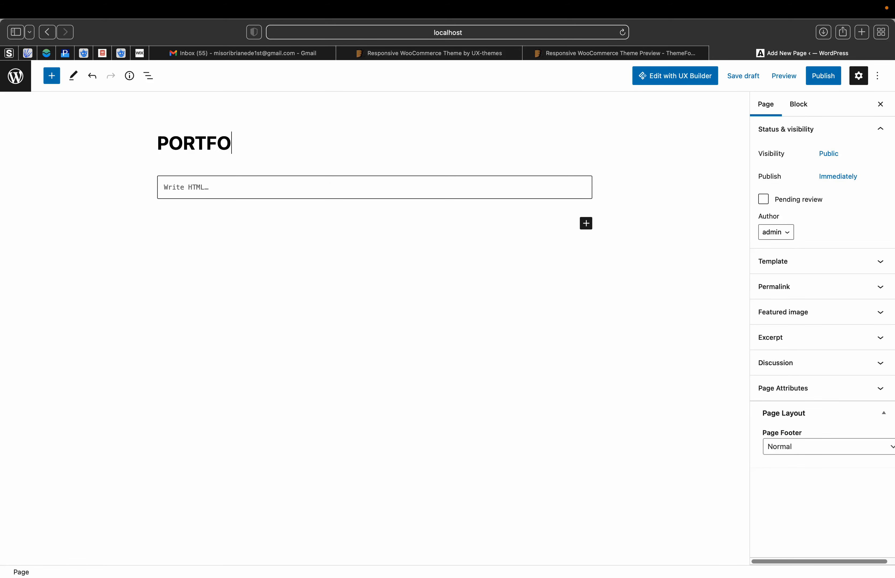
{"action": "left_click", "coordinate": [824, 79]}
{"action": "left_click", "coordinate": [795, 84]}
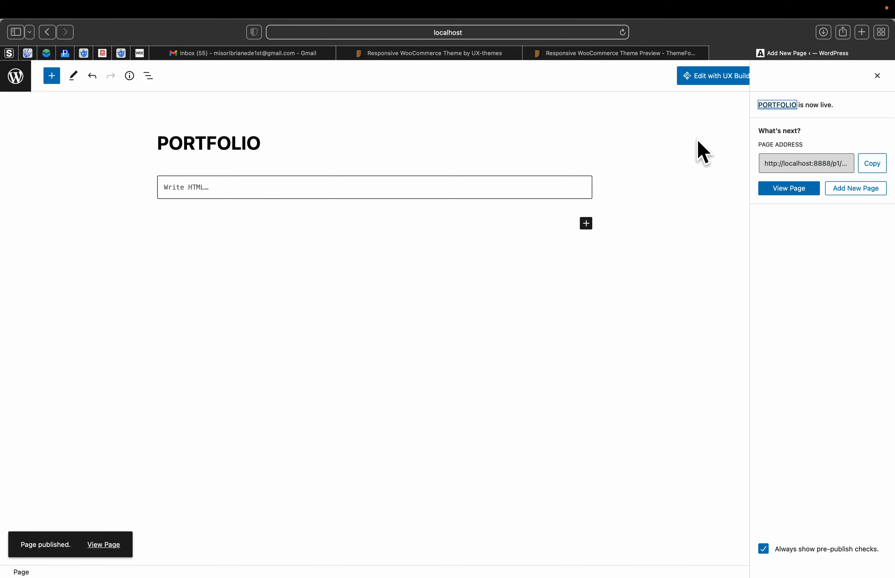
Step: Add another new page titled SERVICES, publish it, and go back to the list of all pages
{"action": "left_click", "coordinate": [857, 189]}
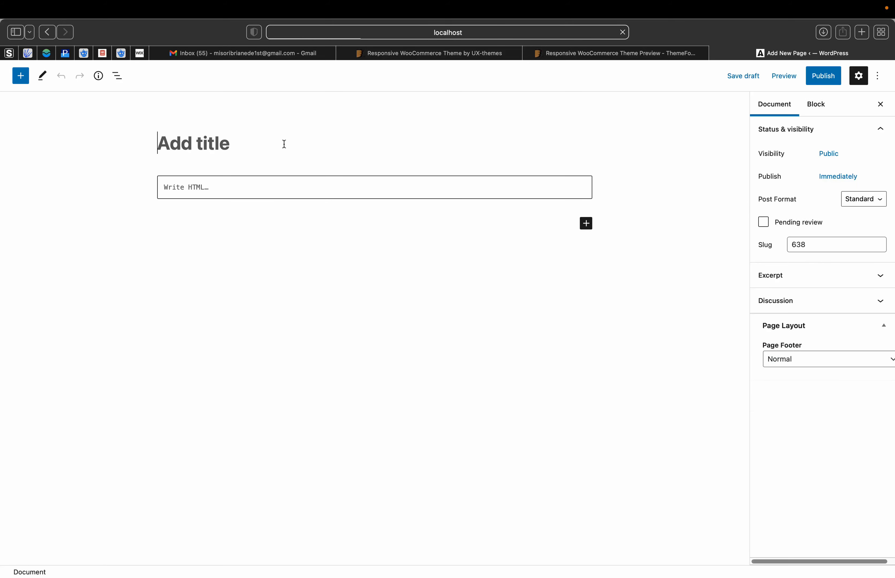
{"action": "left_click", "coordinate": [244, 143]}
{"action": "type", "text": "SERVICES"}
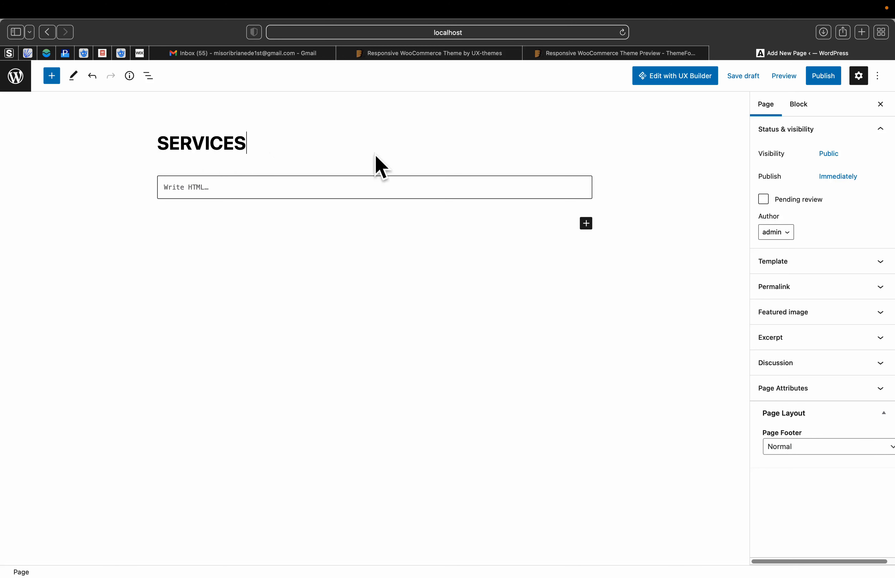
{"action": "left_click", "coordinate": [820, 79]}
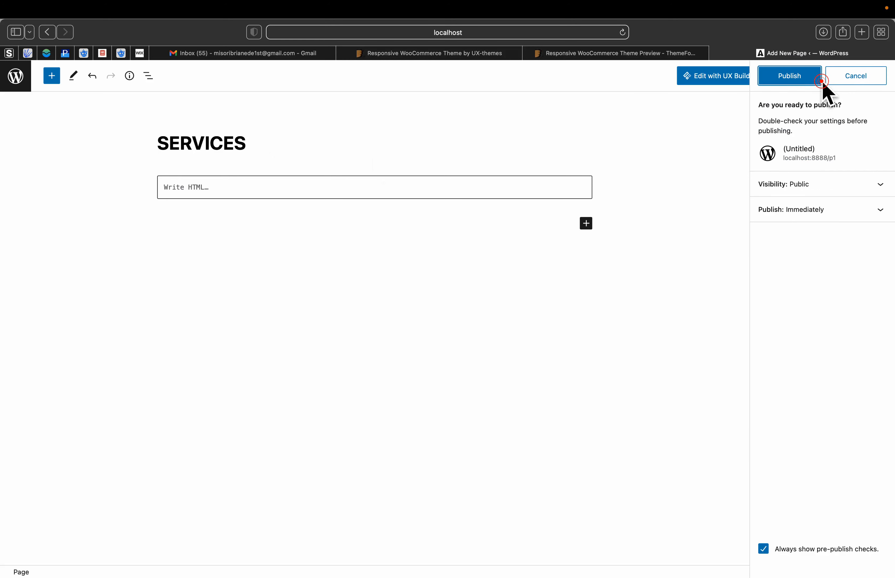
{"action": "left_click", "coordinate": [805, 79]}
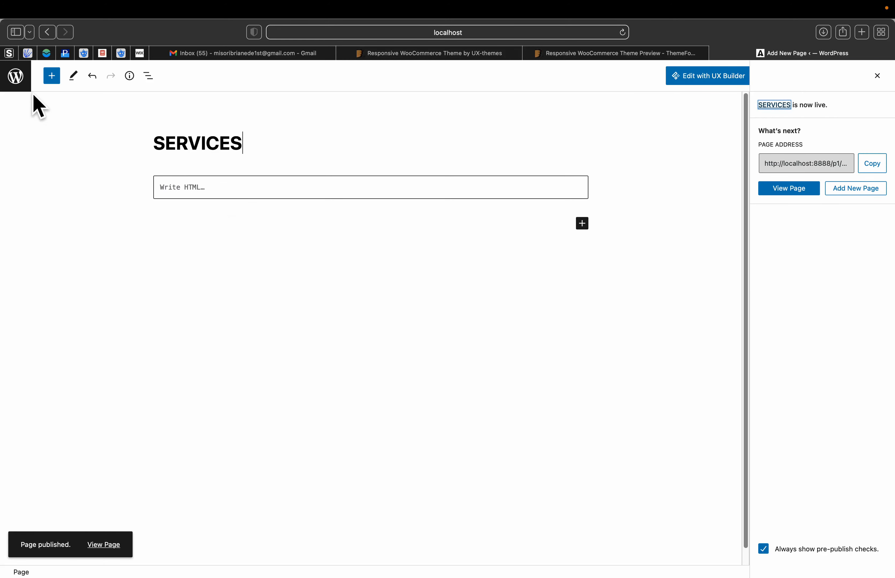
{"action": "left_click", "coordinate": [17, 77]}
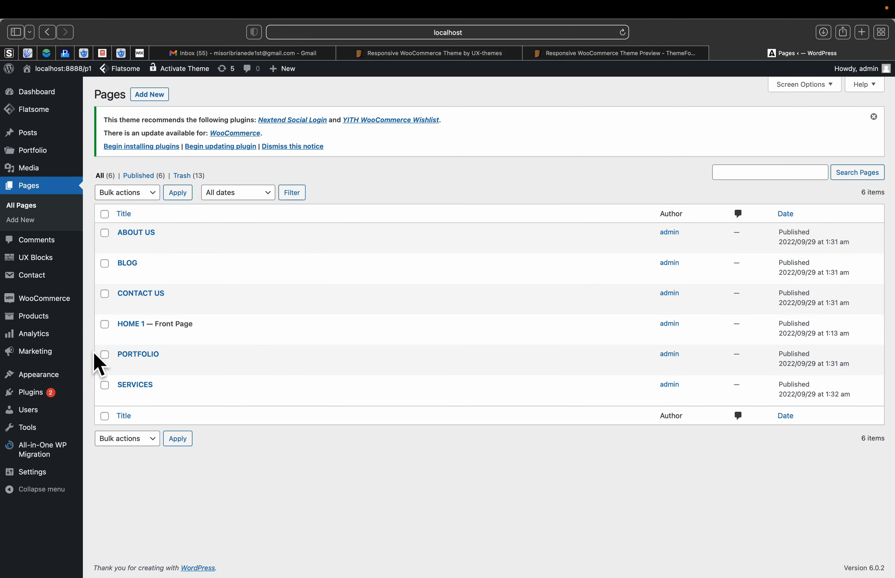
Step: Open the site's menu editor with Main Menu as the menu being edited
{"action": "mouse_move", "coordinate": [52, 388]}
{"action": "mouse_move", "coordinate": [30, 376]}
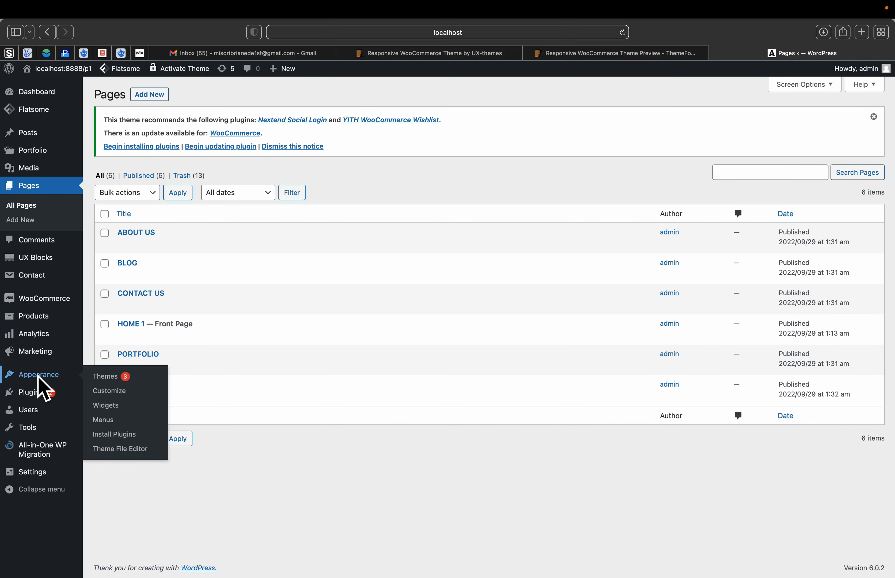
{"action": "left_click", "coordinate": [104, 422]}
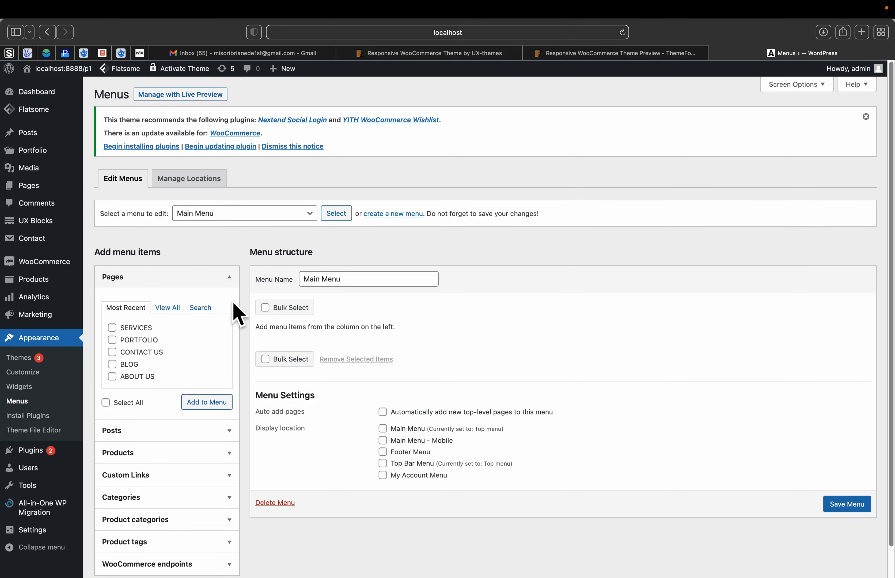
Step: Examine each type of item that can be added to Main Menu, from pages and posts through WooCommerce endpoints
{"action": "scroll", "coordinate": [230, 309], "scroll_direction": "down", "scroll_amount": 2}
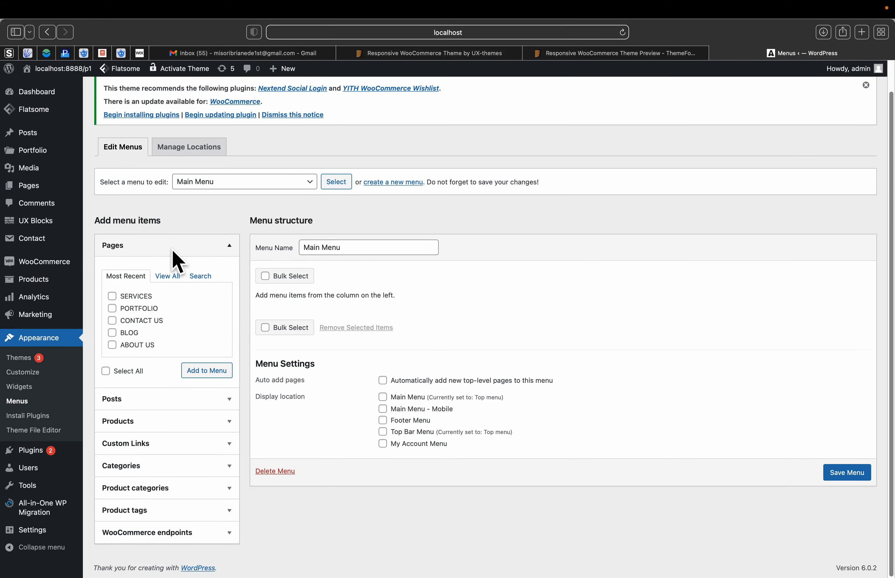
{"action": "left_click", "coordinate": [229, 246]}
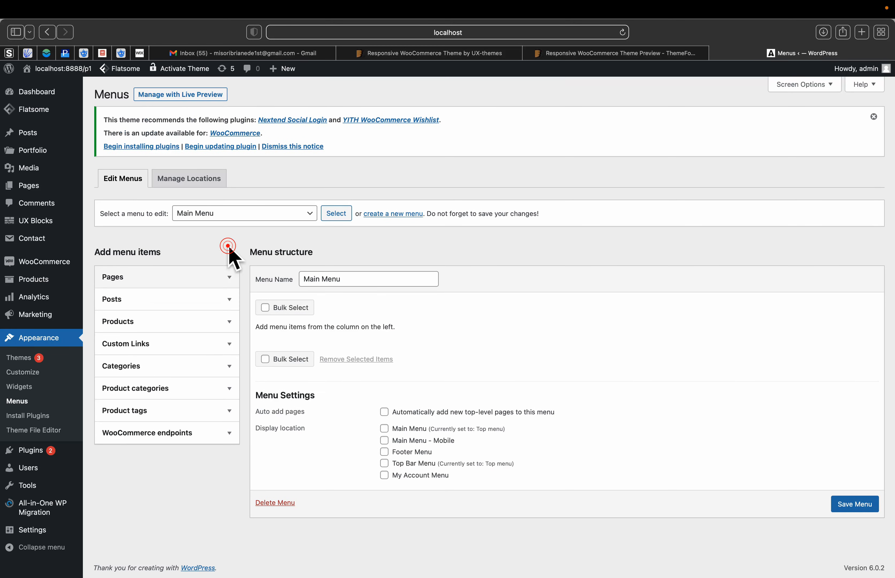
{"action": "left_click", "coordinate": [227, 299]}
{"action": "left_click", "coordinate": [225, 298]}
{"action": "left_click", "coordinate": [224, 324]}
{"action": "left_click", "coordinate": [225, 322]}
{"action": "left_click", "coordinate": [225, 343]}
{"action": "left_click", "coordinate": [225, 340]}
{"action": "left_click", "coordinate": [225, 366]}
{"action": "left_click", "coordinate": [224, 367]}
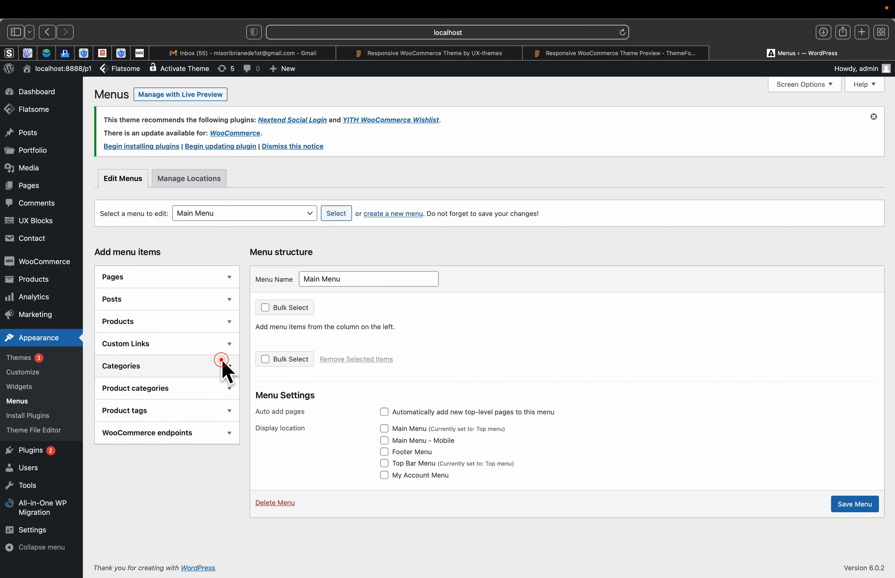
{"action": "left_click", "coordinate": [219, 387]}
{"action": "left_click", "coordinate": [219, 387]}
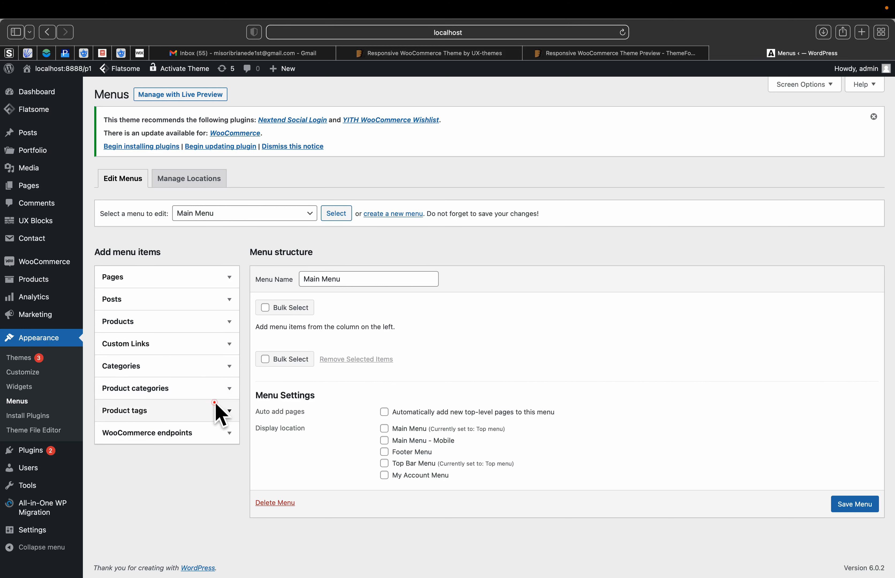
{"action": "left_click", "coordinate": [219, 411]}
{"action": "left_click", "coordinate": [219, 411]}
{"action": "left_click", "coordinate": [221, 432]}
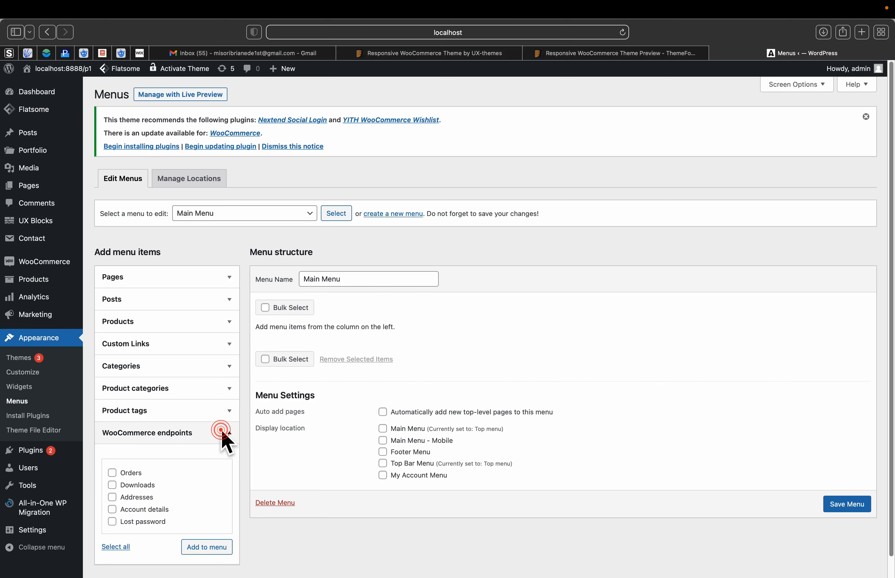
{"action": "left_click", "coordinate": [221, 432]}
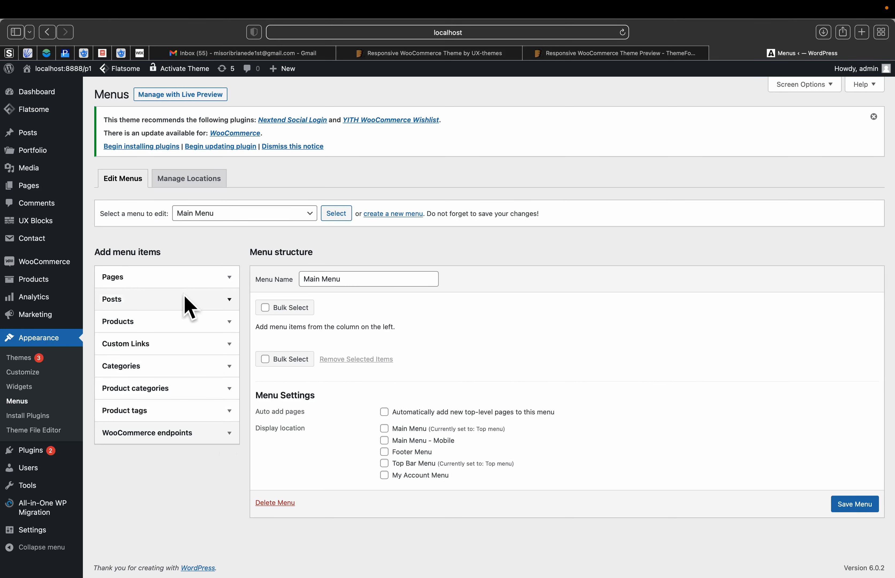
Step: Add all existing pages to Main Menu: HOME 1, ABOUT US, BLOG, CONTACT US, PORTFOLIO and SERVICES
{"action": "left_click", "coordinate": [200, 278]}
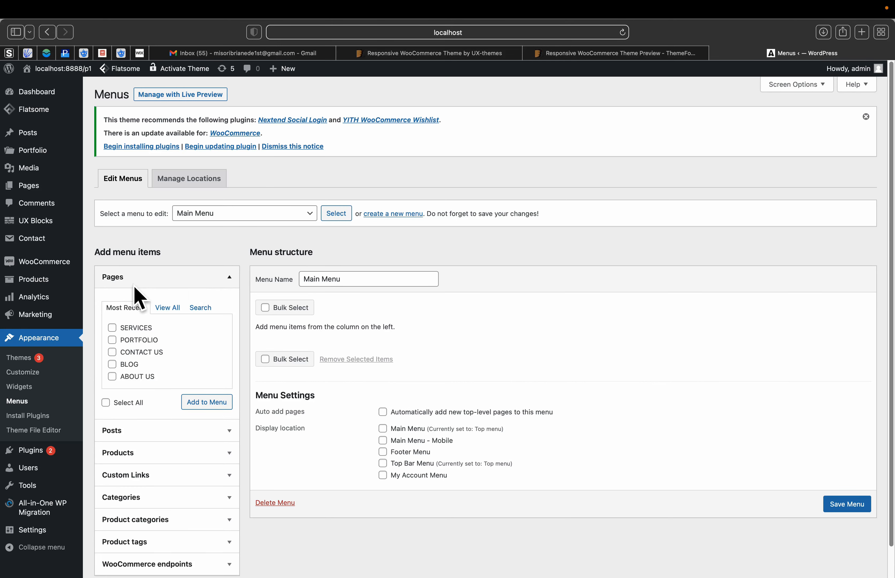
{"action": "left_click", "coordinate": [166, 309]}
{"action": "left_click", "coordinate": [112, 327]}
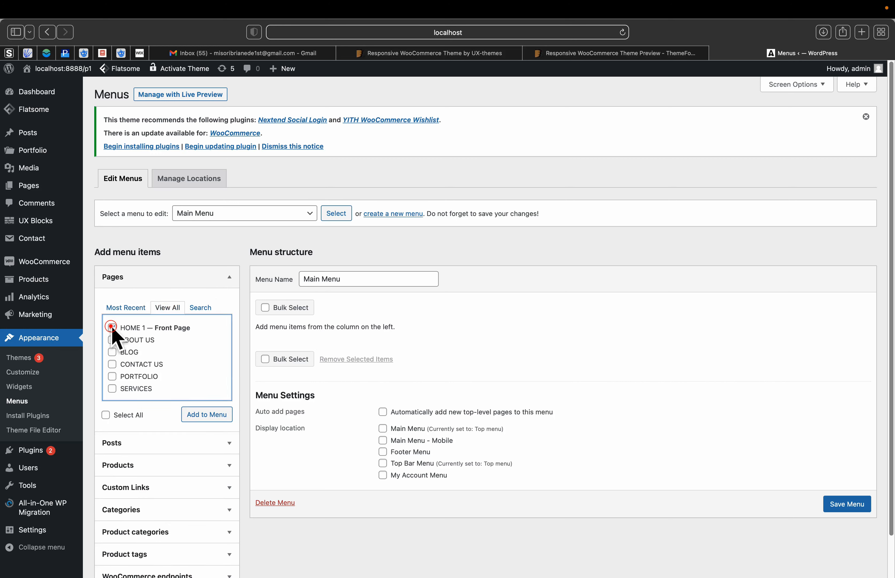
{"action": "left_click", "coordinate": [104, 415]}
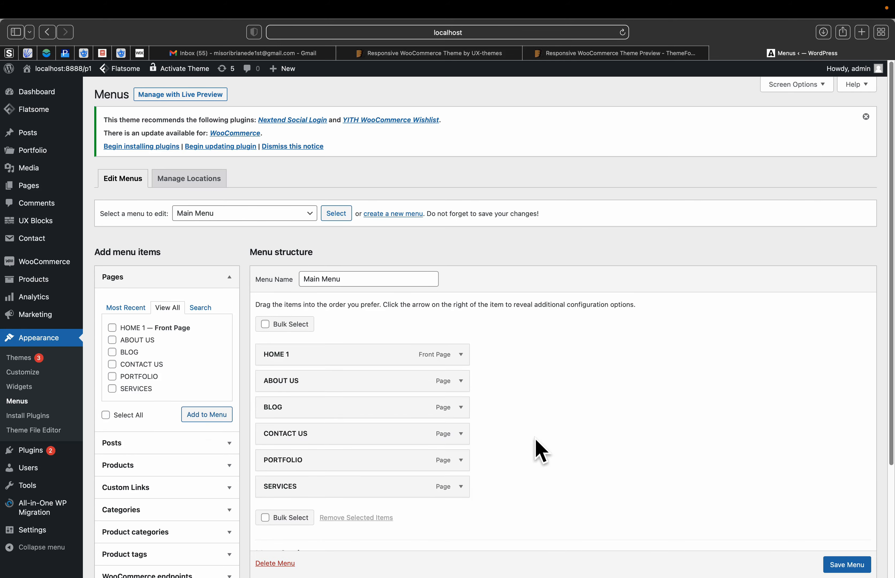
{"action": "scroll", "coordinate": [535, 447], "scroll_direction": "down", "scroll_amount": 4}
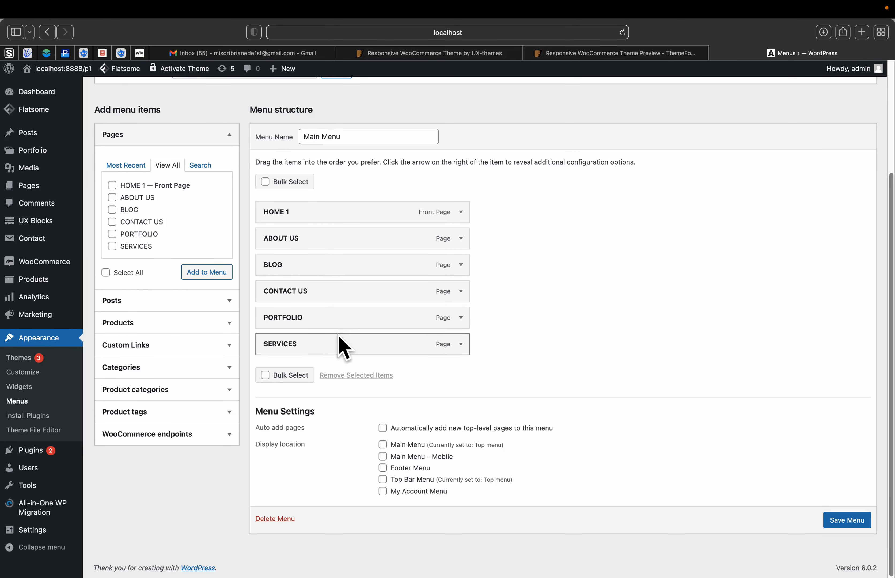
Step: Assign Main Menu to the Main Menu and Main Menu - Mobile display locations and save the menu
{"action": "scroll", "coordinate": [489, 384], "scroll_direction": "down", "scroll_amount": 2}
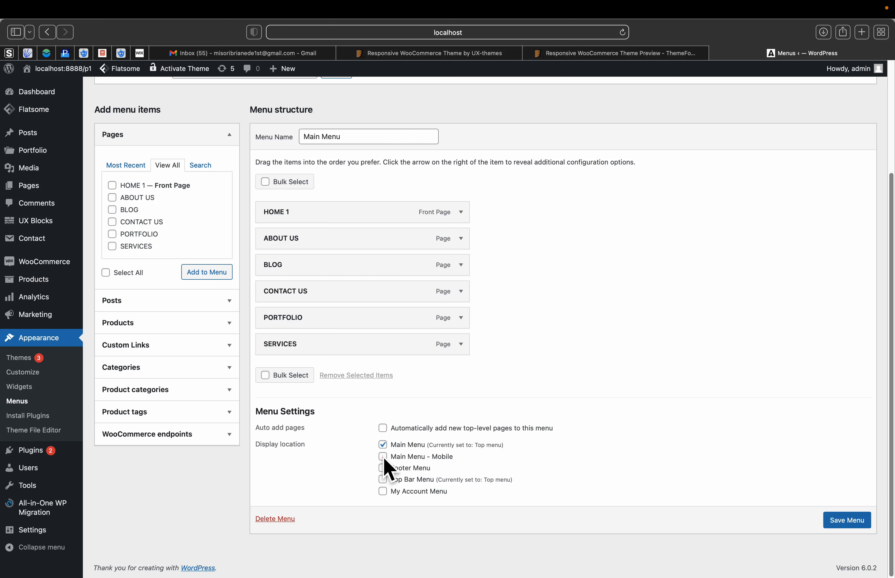
{"action": "left_click", "coordinate": [850, 523]}
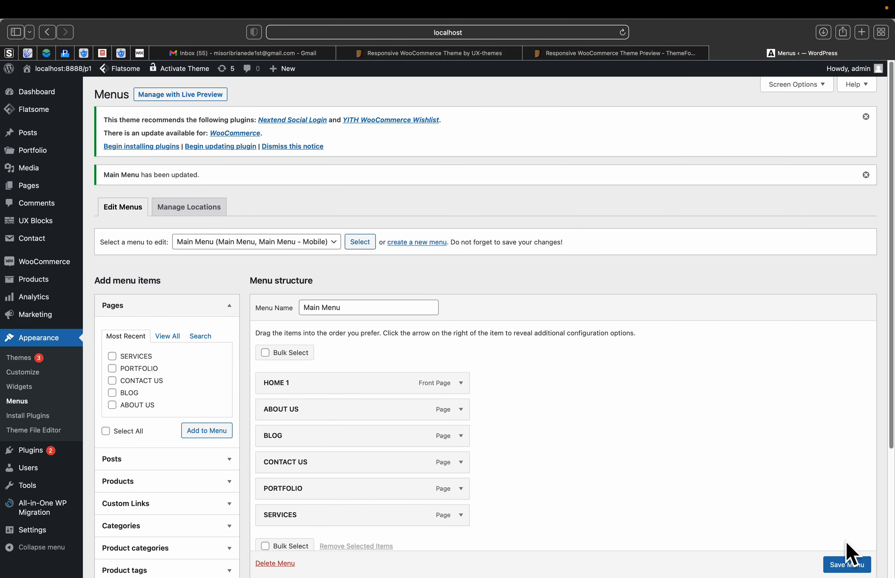
Step: Open the site customizer's header settings for the Top Bar, disable the top bar and publish the change
{"action": "mouse_move", "coordinate": [23, 135]}
{"action": "mouse_move", "coordinate": [29, 70]}
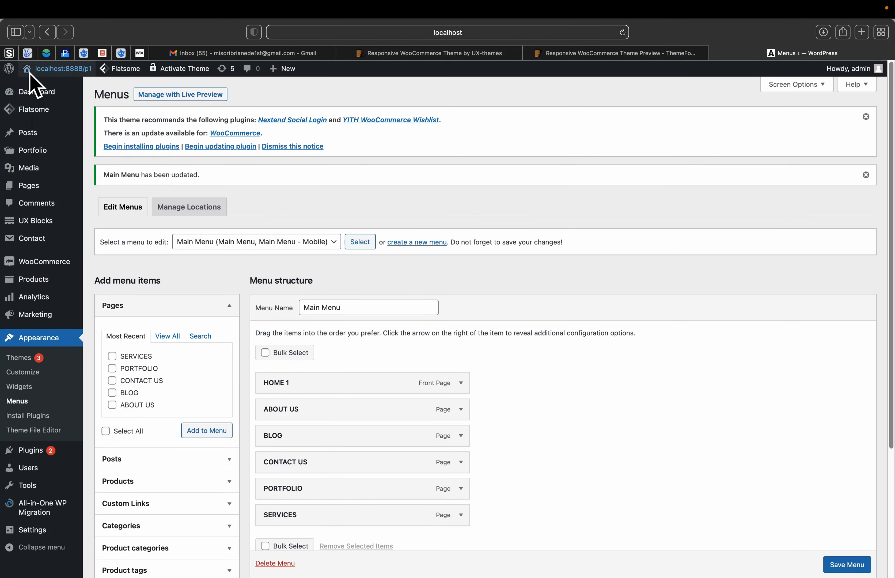
{"action": "left_click", "coordinate": [38, 88]}
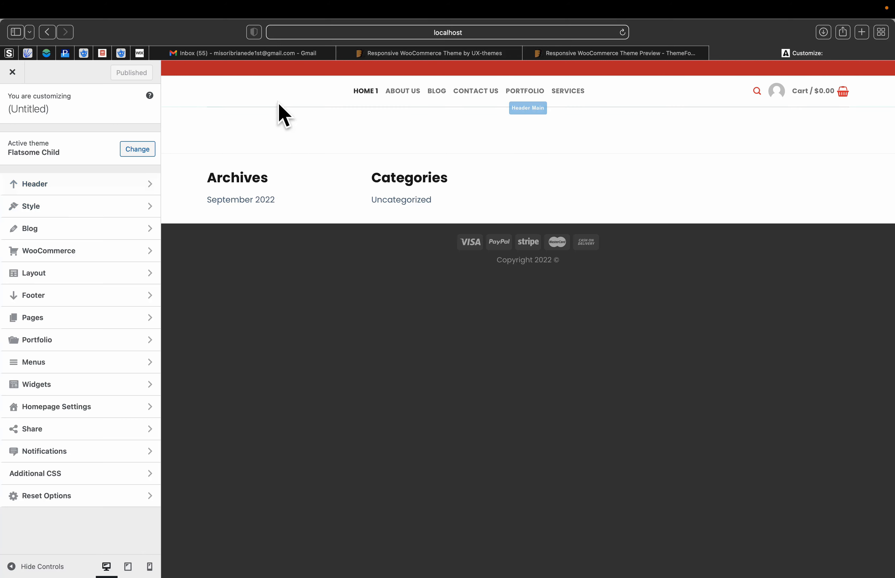
{"action": "left_click", "coordinate": [118, 186]}
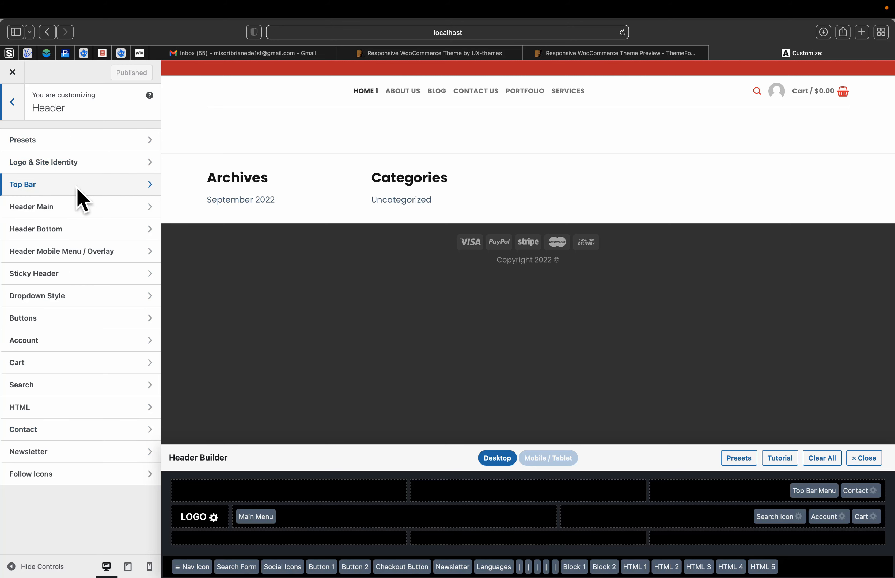
{"action": "left_click", "coordinate": [61, 181]}
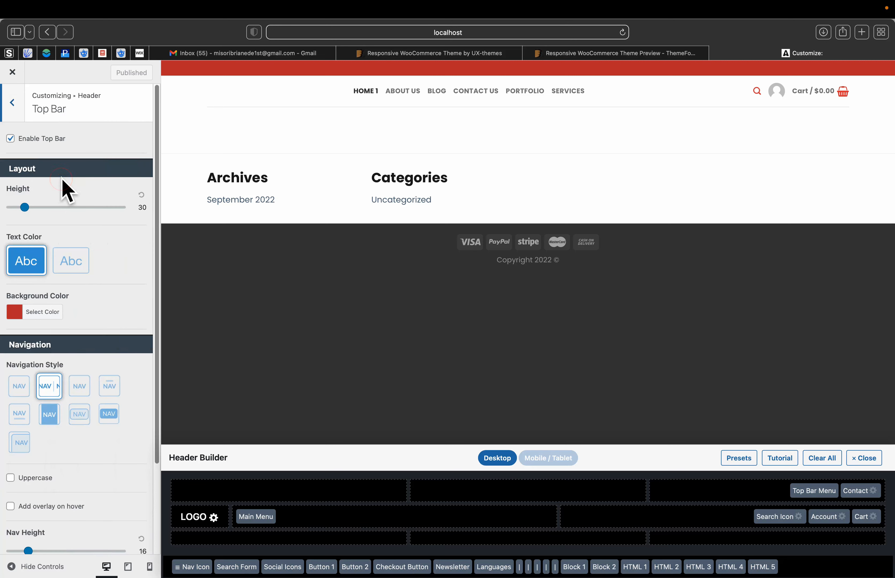
{"action": "left_click", "coordinate": [11, 141]}
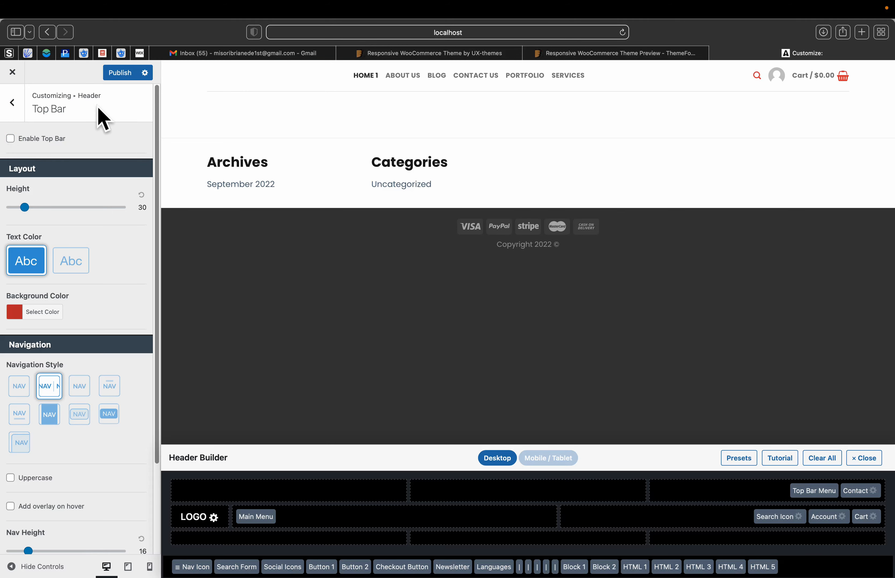
{"action": "left_click", "coordinate": [115, 75]}
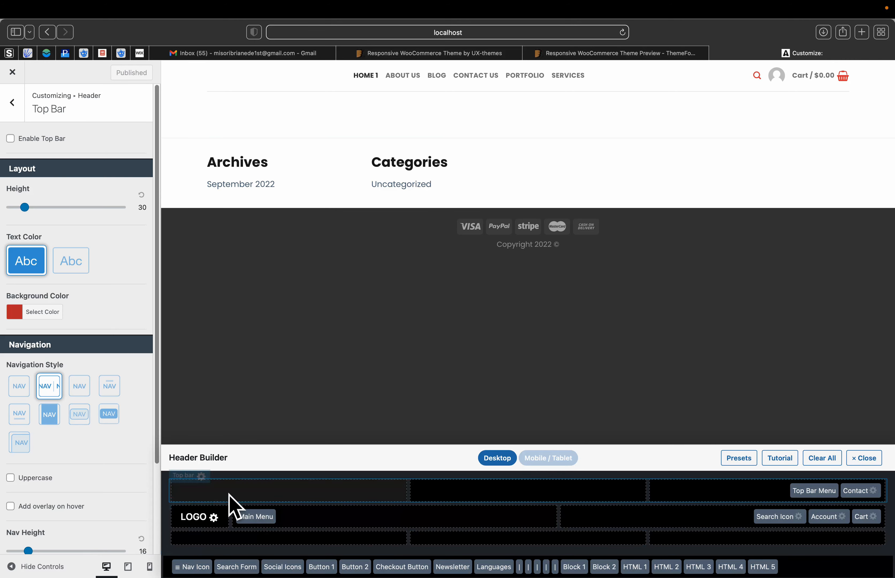
Step: Remove Top Bar Menu, Contact, Search Icon, Account and Cart from the desktop header layout
{"action": "left_click_drag", "start_coordinate": [807, 496], "coordinate": [833, 566]}
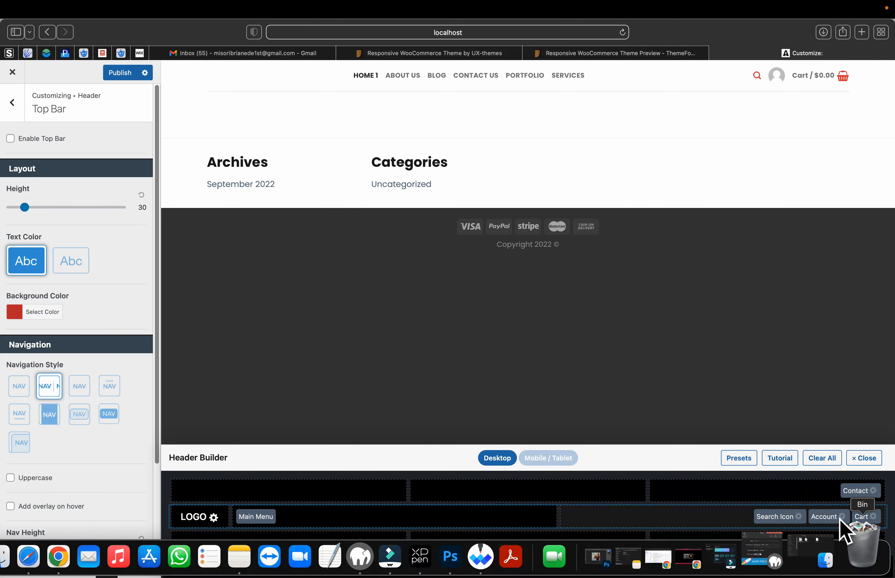
{"action": "left_click_drag", "start_coordinate": [854, 493], "coordinate": [850, 570]}
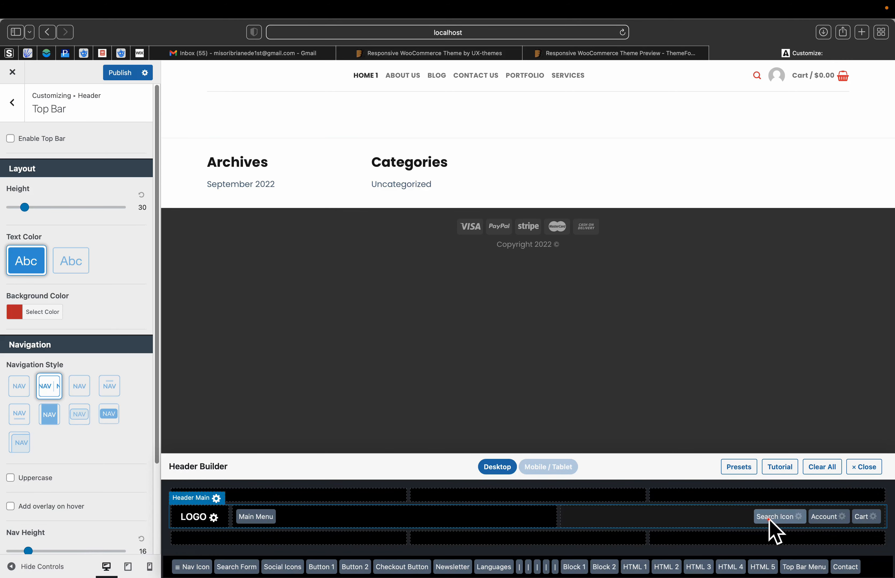
{"action": "left_click_drag", "start_coordinate": [769, 517], "coordinate": [839, 566]}
{"action": "left_click_drag", "start_coordinate": [827, 501], "coordinate": [840, 547]}
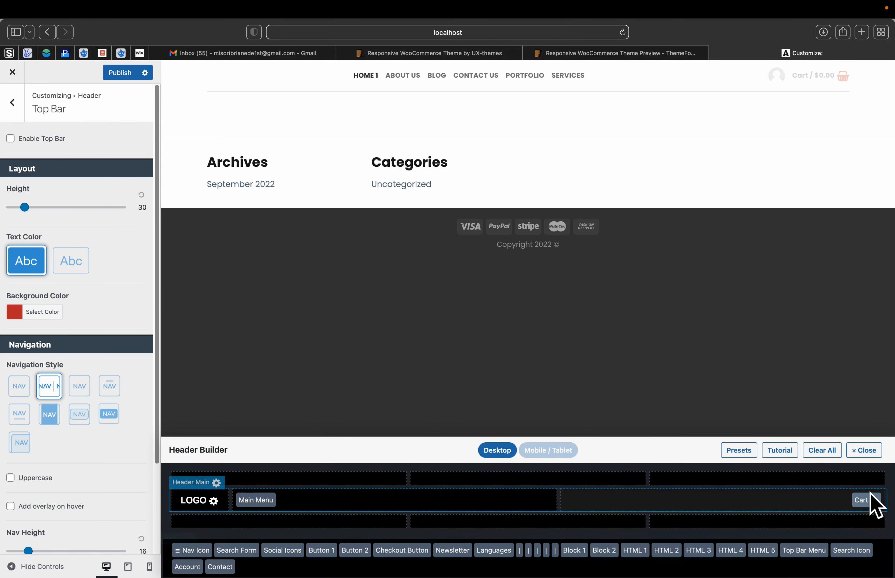
{"action": "left_click_drag", "start_coordinate": [869, 499], "coordinate": [864, 552]}
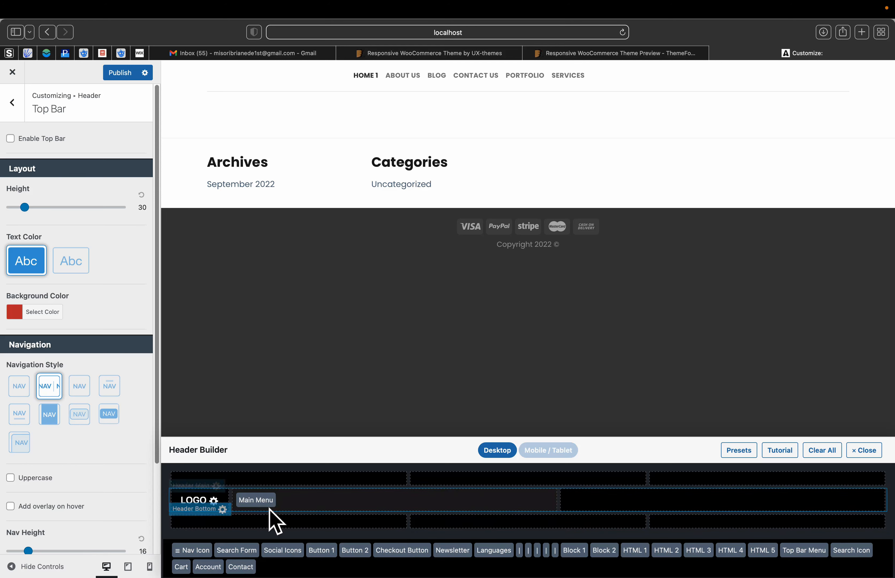
Step: Try the Search Form element in the right section of the main header row, and return it to the unused elements
{"action": "left_click_drag", "start_coordinate": [259, 511], "coordinate": [378, 534]}
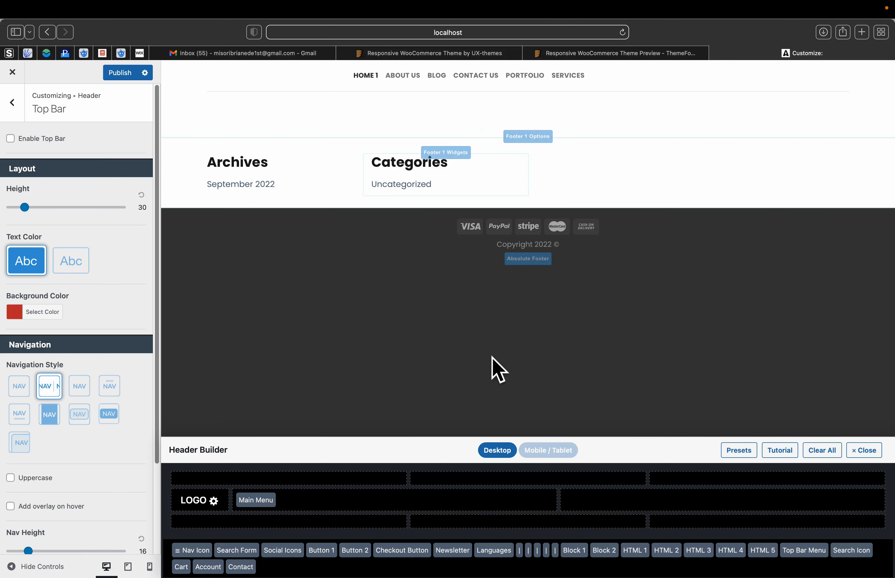
{"action": "left_click_drag", "start_coordinate": [231, 553], "coordinate": [608, 502]}
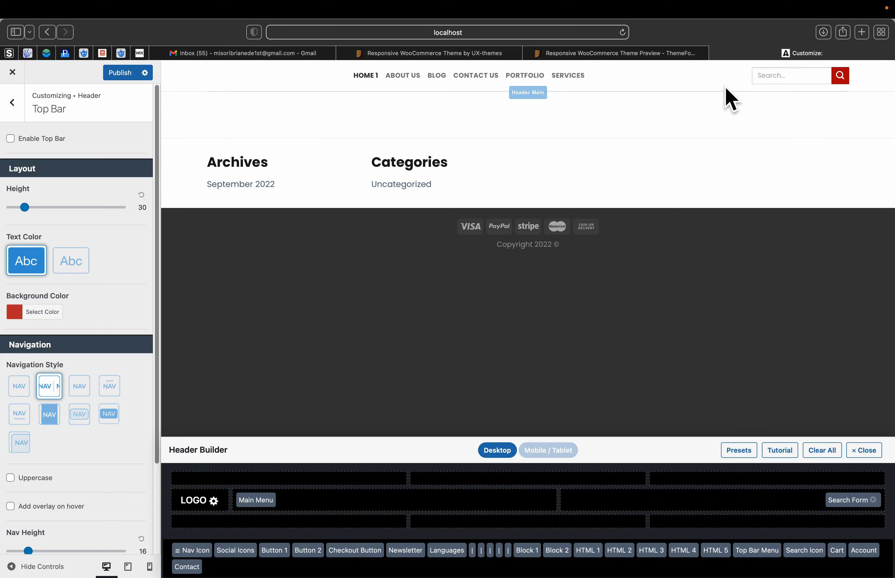
{"action": "left_click_drag", "start_coordinate": [855, 499], "coordinate": [753, 564]}
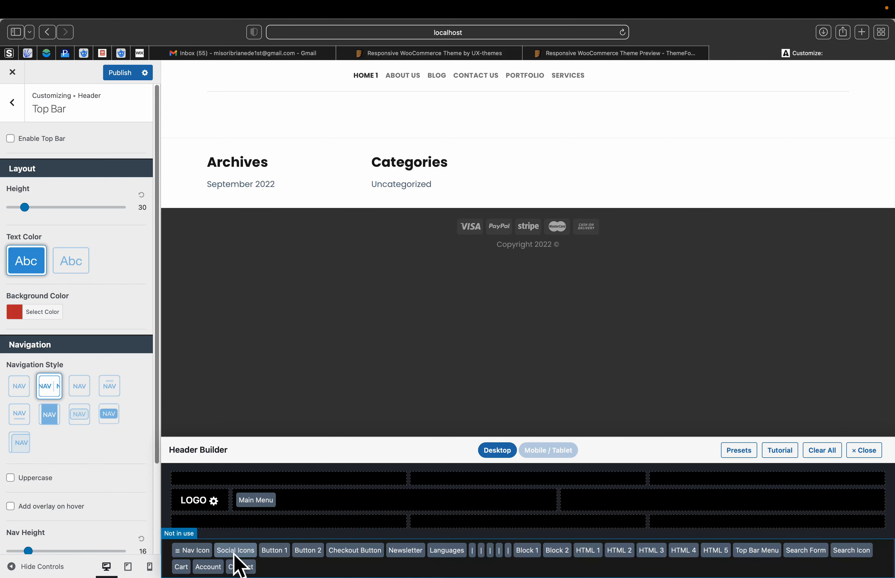
Step: Place the Social Icons element in the right section of the main header row and look over the Header Bottom settings
{"action": "left_click_drag", "start_coordinate": [234, 554], "coordinate": [724, 502]}
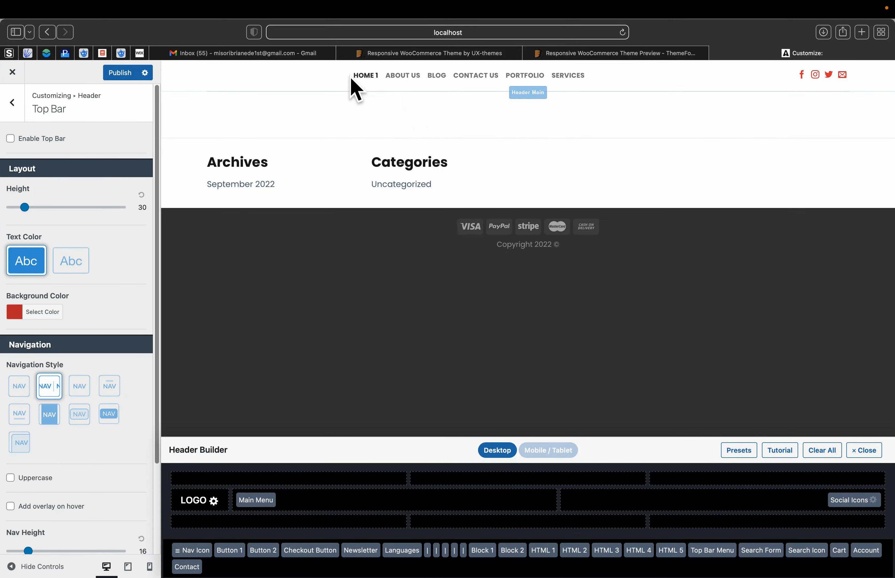
{"action": "left_click", "coordinate": [220, 515]}
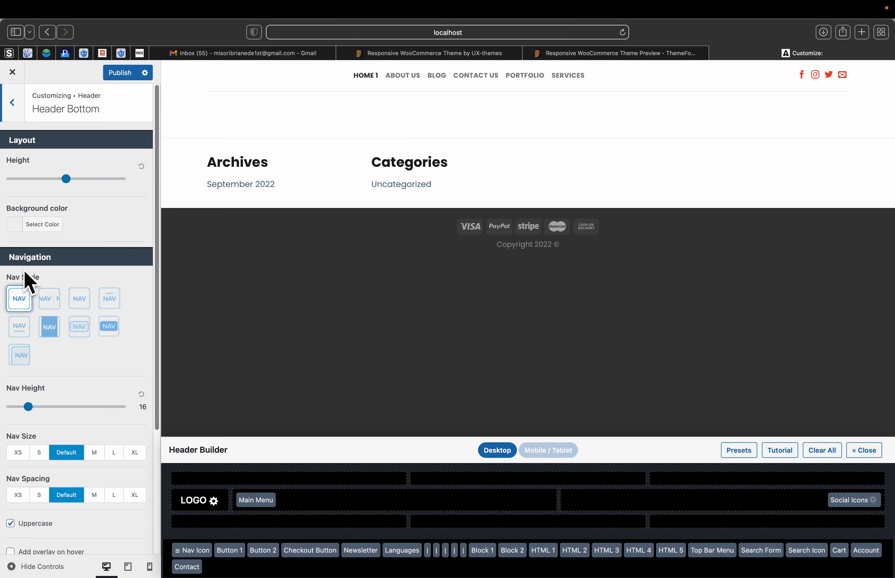
{"action": "scroll", "coordinate": [109, 357], "scroll_direction": "down", "scroll_amount": 5}
{"action": "scroll", "coordinate": [107, 353], "scroll_direction": "up", "scroll_amount": 5}
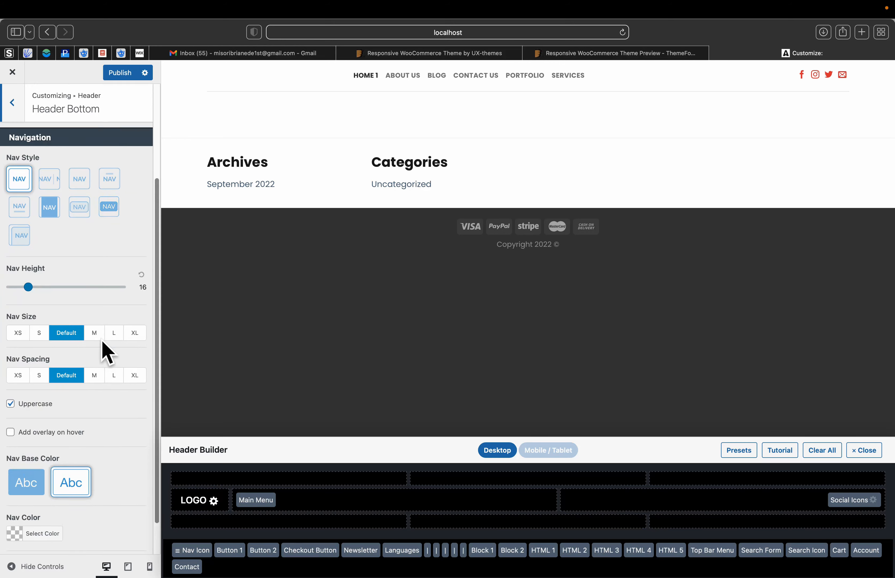
Step: In the logo and site identity settings, enter the site title "First Flastsome" and tagline "my first flat some site", and publish
{"action": "left_click", "coordinate": [213, 500]}
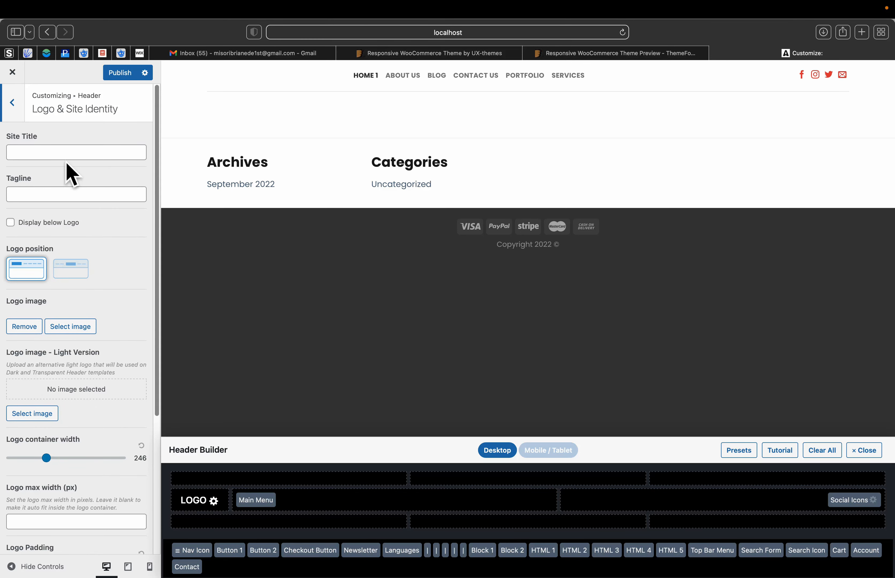
{"action": "left_click", "coordinate": [56, 150]}
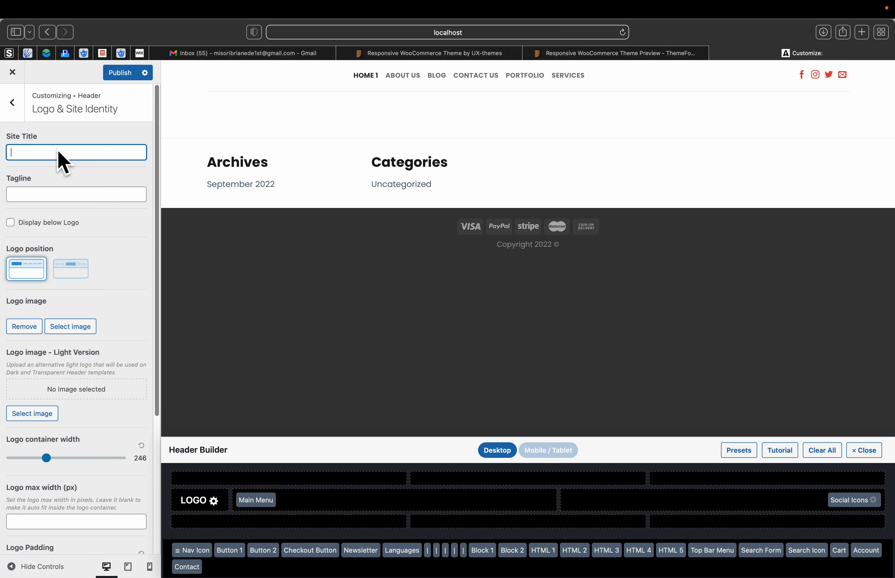
{"action": "type", "text": "First Flastsome"}
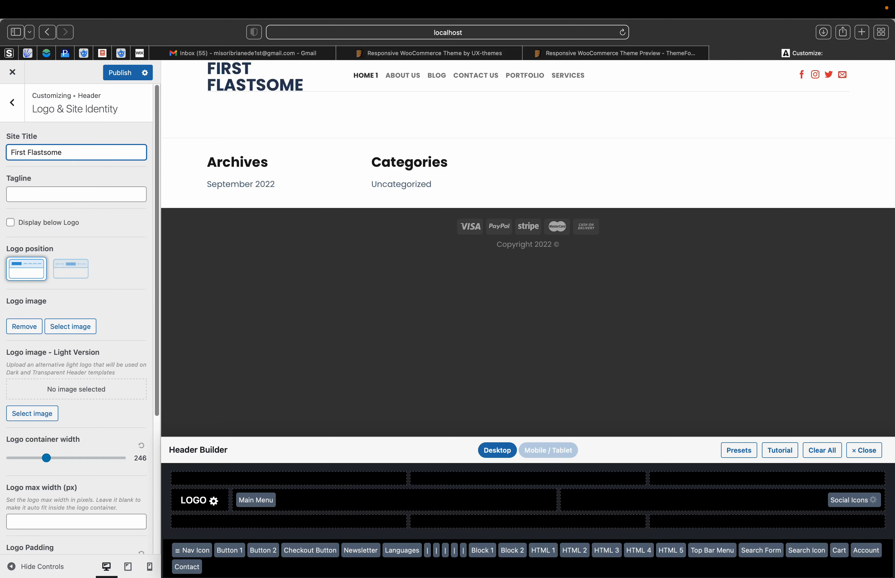
{"action": "left_click", "coordinate": [55, 192]}
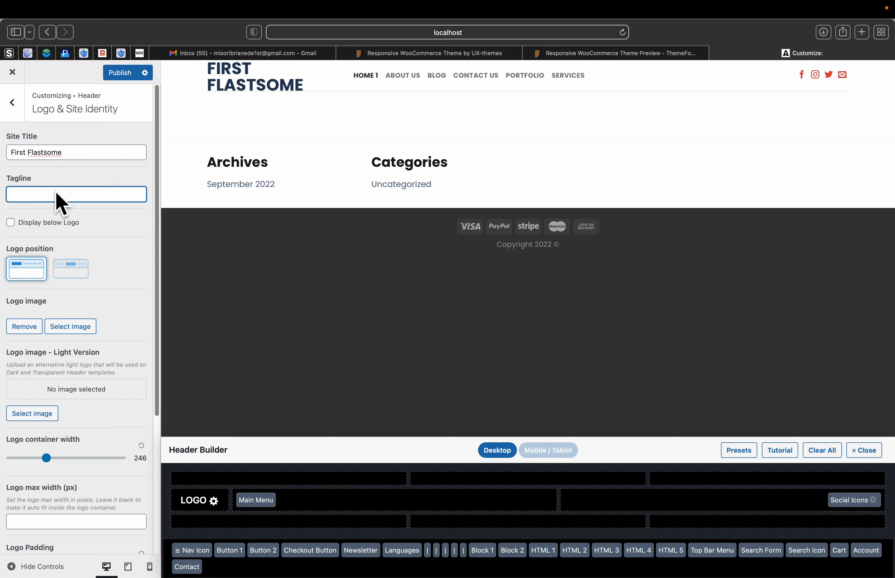
{"action": "type", "text": "my first flat some"}
{"action": "type", "text": "site"}
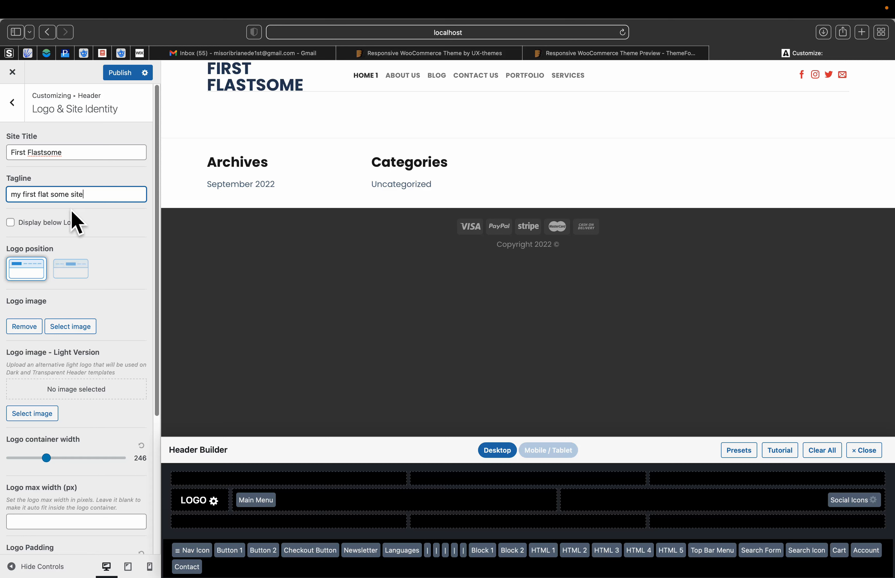
{"action": "left_click", "coordinate": [116, 75]}
Step: Widen the logo container to 341 so the site title fits on one line
{"action": "scroll", "coordinate": [122, 377], "scroll_direction": "down", "scroll_amount": 1}
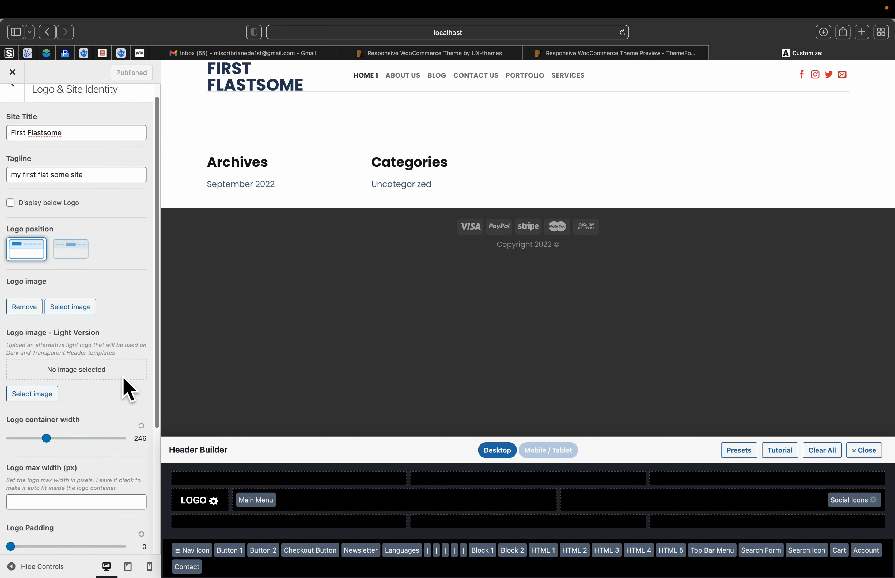
{"action": "scroll", "coordinate": [123, 375], "scroll_direction": "down", "scroll_amount": 2}
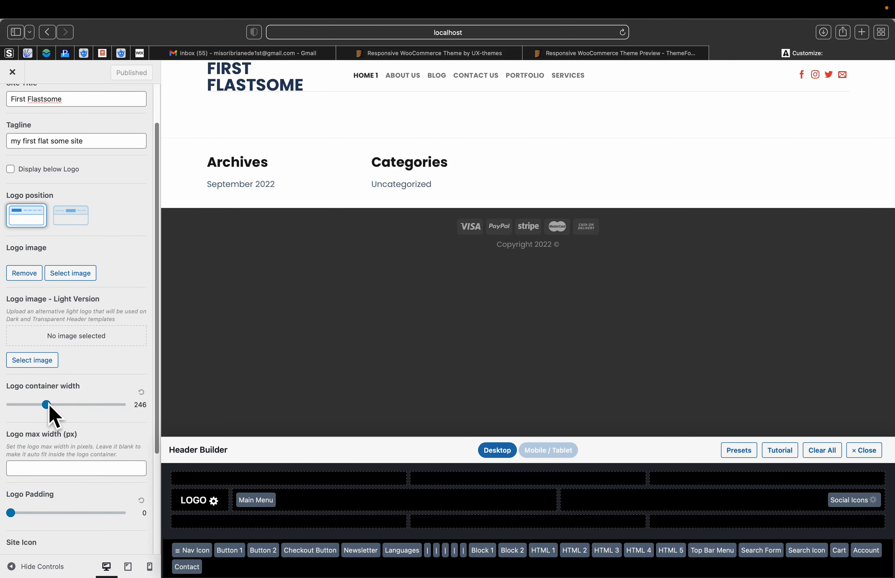
{"action": "mouse_move", "coordinate": [50, 408]}
{"action": "left_mouse_down"}
{"action": "mouse_move", "coordinate": [66, 408]}
{"action": "mouse_move", "coordinate": [15, 405]}
{"action": "mouse_move", "coordinate": [84, 406]}
{"action": "mouse_move", "coordinate": [36, 405]}
{"action": "mouse_move", "coordinate": [62, 406]}
{"action": "left_mouse_up"}
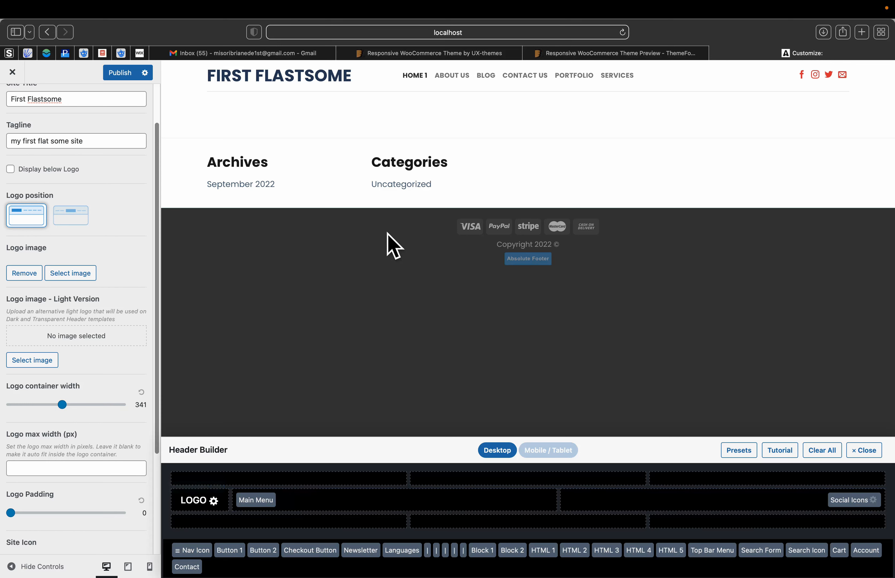
Step: Try the centered logo position in the header and switch back to the left-aligned one
{"action": "scroll", "coordinate": [124, 349], "scroll_direction": "down", "scroll_amount": 4}
{"action": "scroll", "coordinate": [128, 349], "scroll_direction": "up", "scroll_amount": 7}
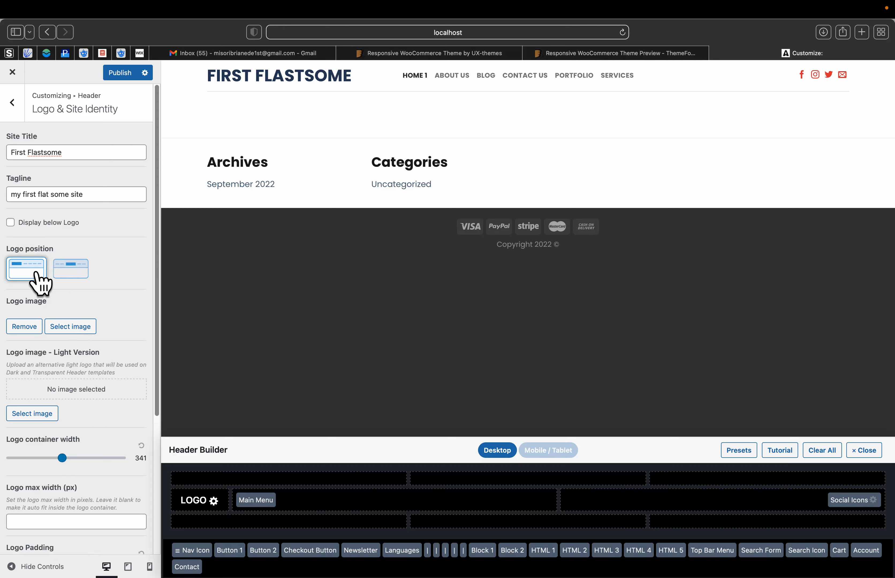
{"action": "left_click", "coordinate": [66, 268]}
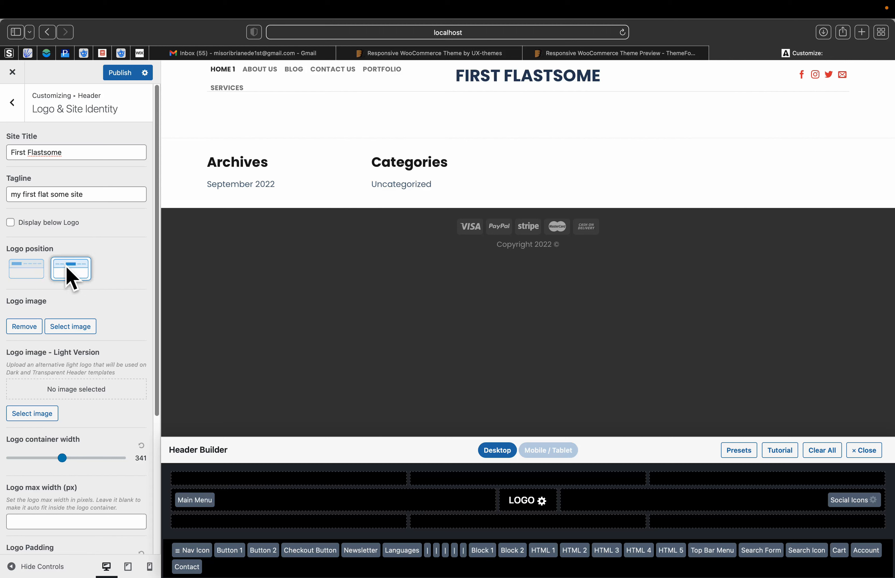
{"action": "left_click", "coordinate": [13, 267]}
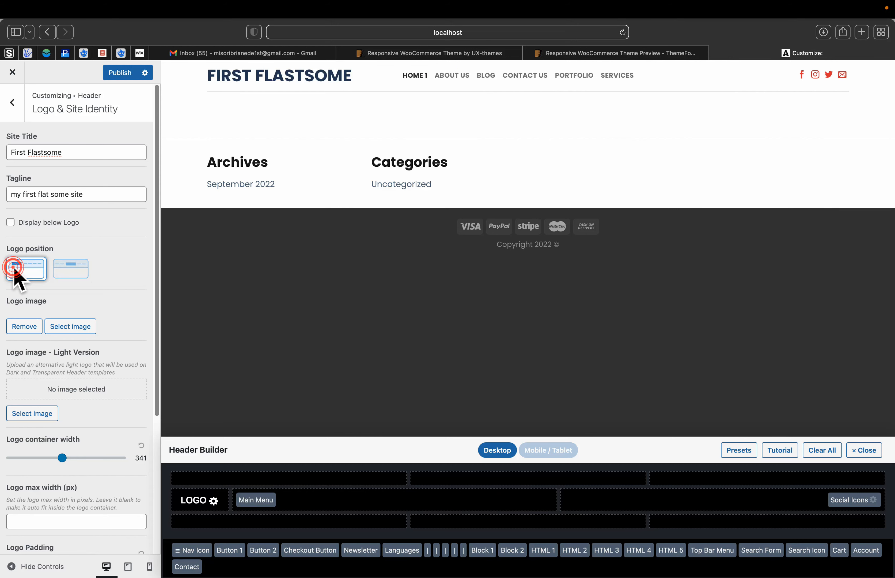
Step: Start replacing the site icon and open the file chooser for uploading a new image
{"action": "scroll", "coordinate": [104, 378], "scroll_direction": "down", "scroll_amount": 5}
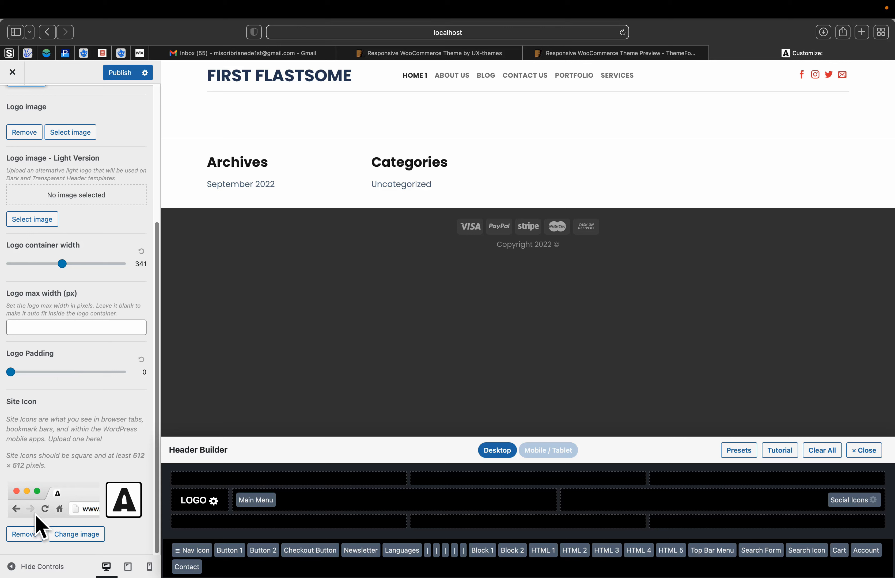
{"action": "left_click", "coordinate": [59, 530]}
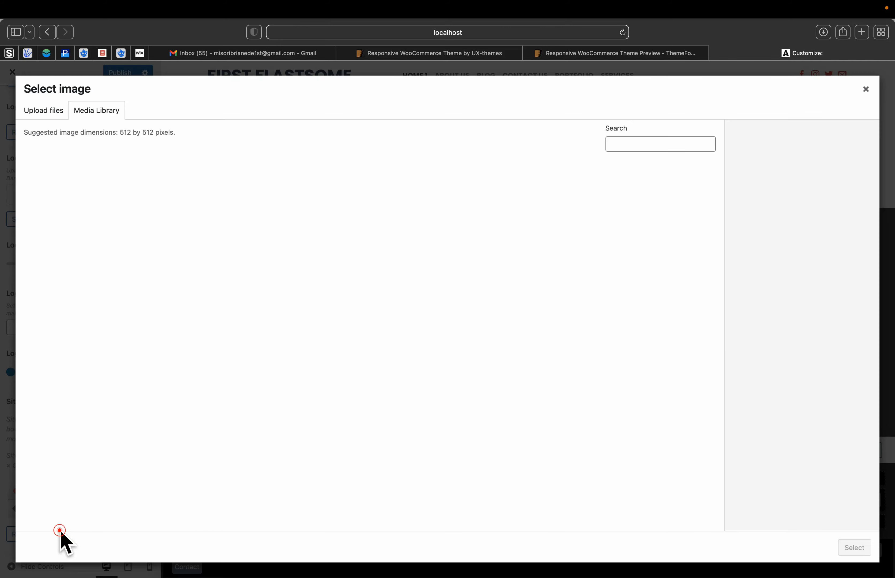
{"action": "left_click", "coordinate": [27, 112]}
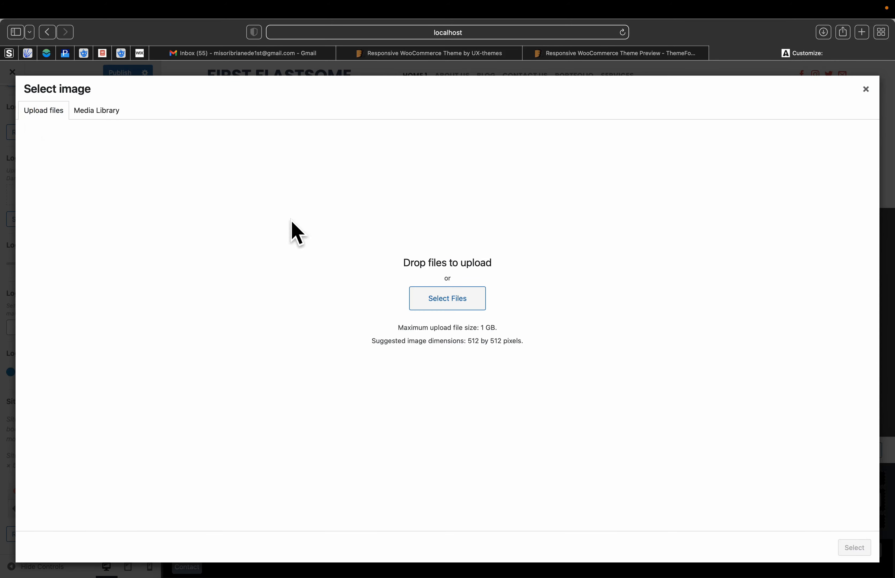
{"action": "left_click", "coordinate": [453, 305]}
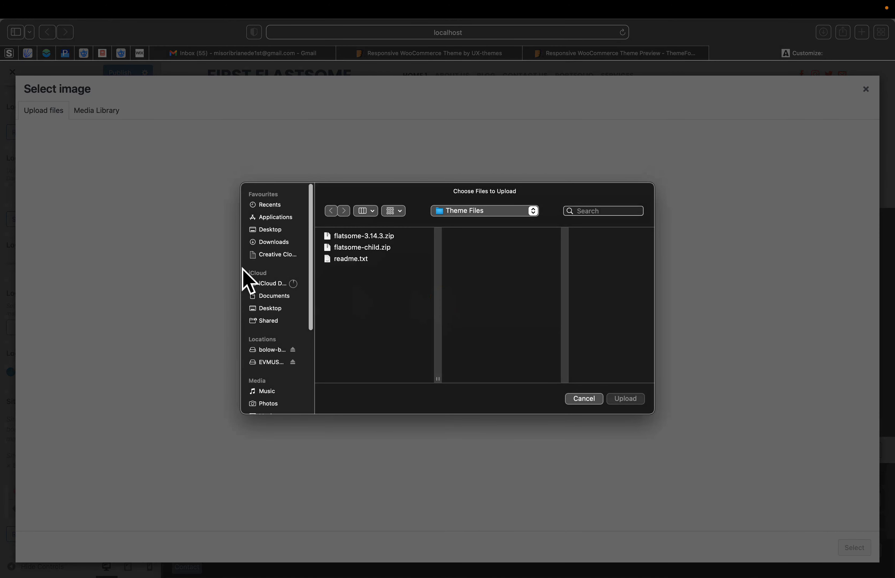
Step: Look through the images in the vdh folder under Downloads for a possible site icon
{"action": "left_click", "coordinate": [270, 243]}
{"action": "scroll", "coordinate": [353, 308], "scroll_direction": "down", "scroll_amount": 1}
{"action": "scroll", "coordinate": [353, 307], "scroll_direction": "down", "scroll_amount": 5}
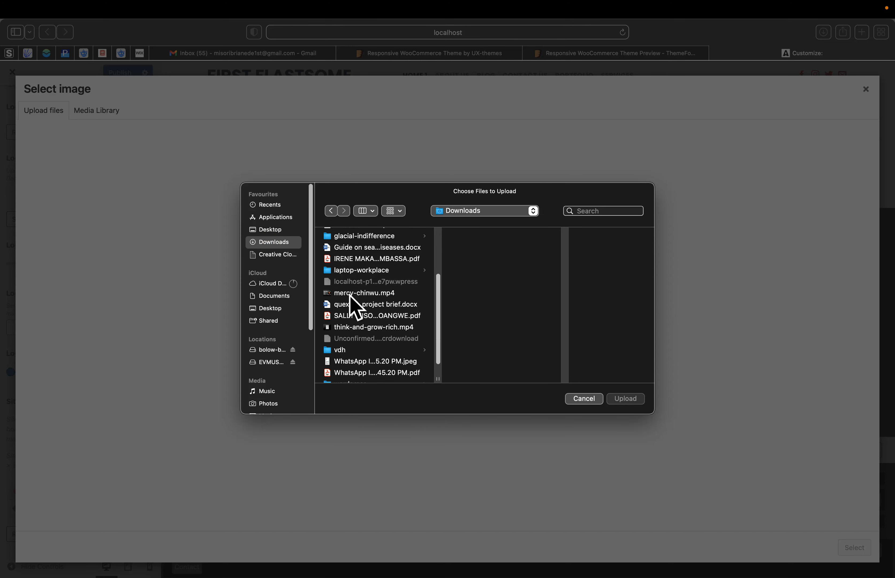
{"action": "scroll", "coordinate": [366, 336], "scroll_direction": "down", "scroll_amount": 1}
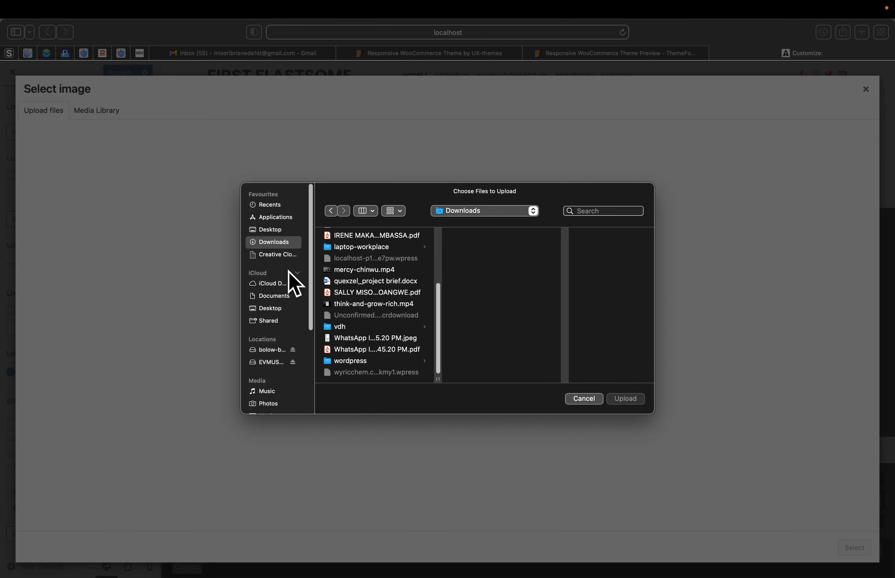
{"action": "left_click", "coordinate": [357, 328]}
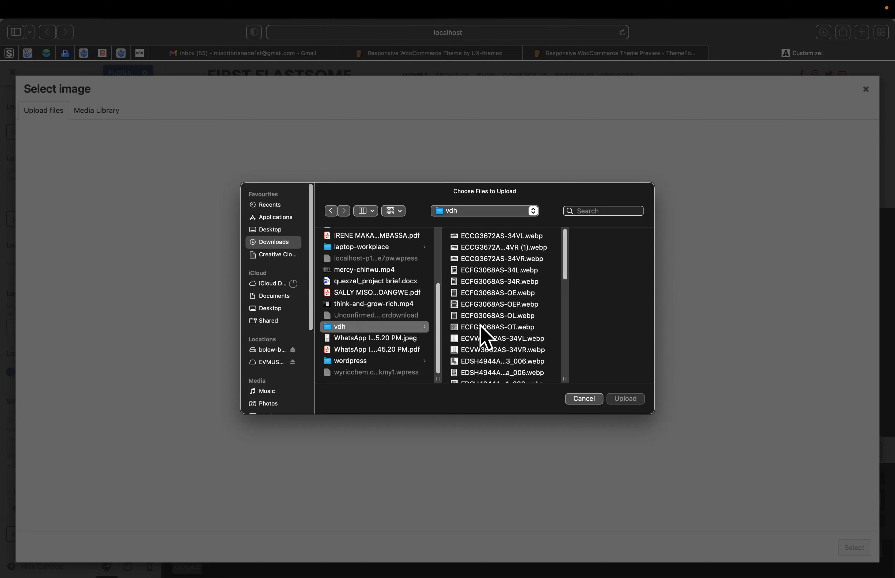
{"action": "left_click", "coordinate": [462, 239]}
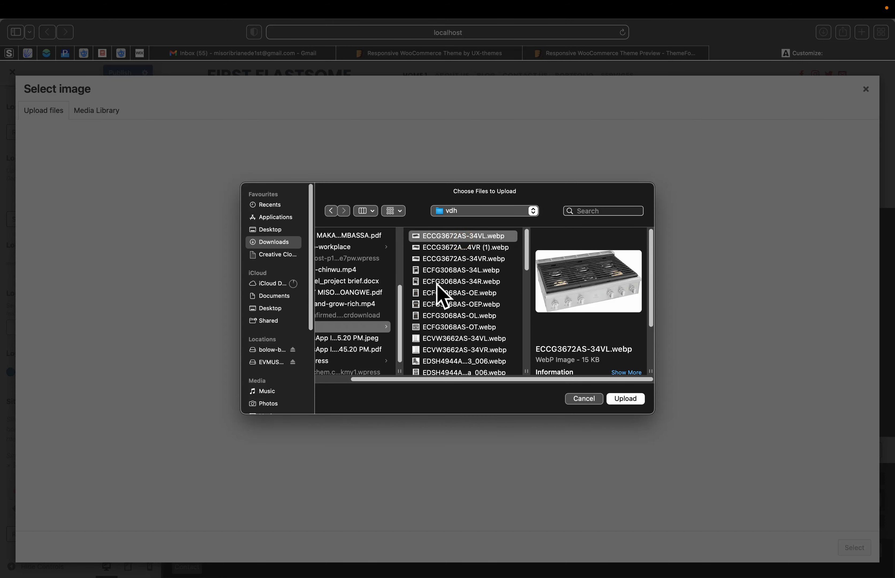
{"action": "left_click", "coordinate": [429, 271]}
{"action": "scroll", "coordinate": [426, 287], "scroll_direction": "down", "scroll_amount": 10}
{"action": "left_click", "coordinate": [429, 295]}
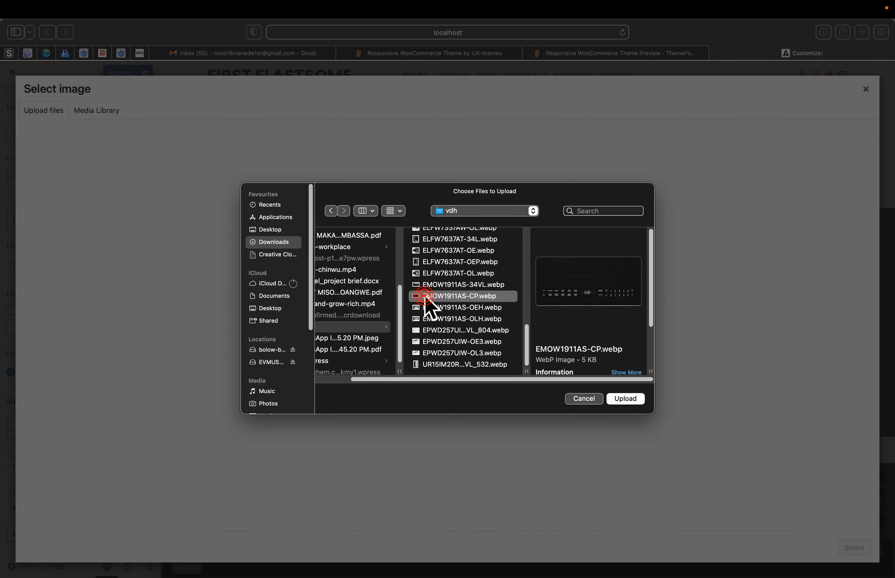
{"action": "left_click", "coordinate": [429, 319]}
{"action": "left_click", "coordinate": [423, 353]}
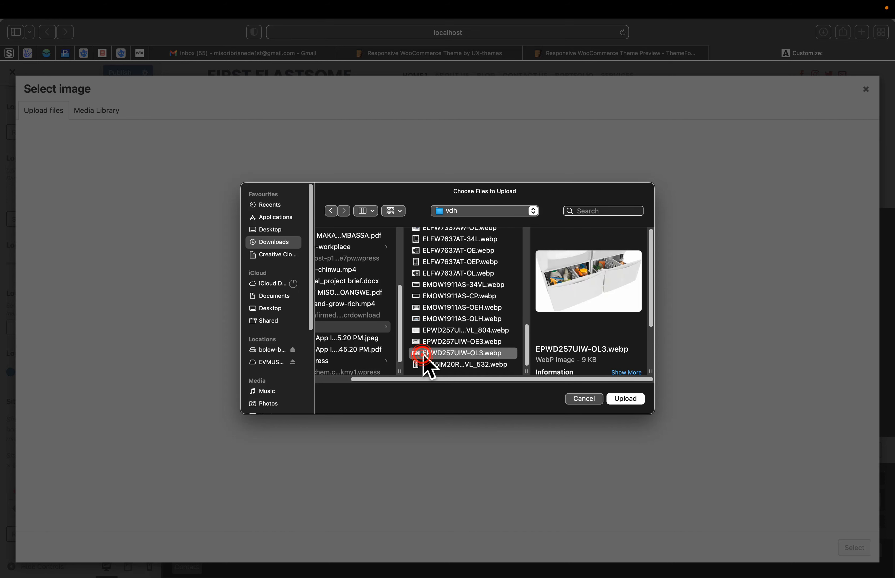
{"action": "left_click", "coordinate": [424, 343]}
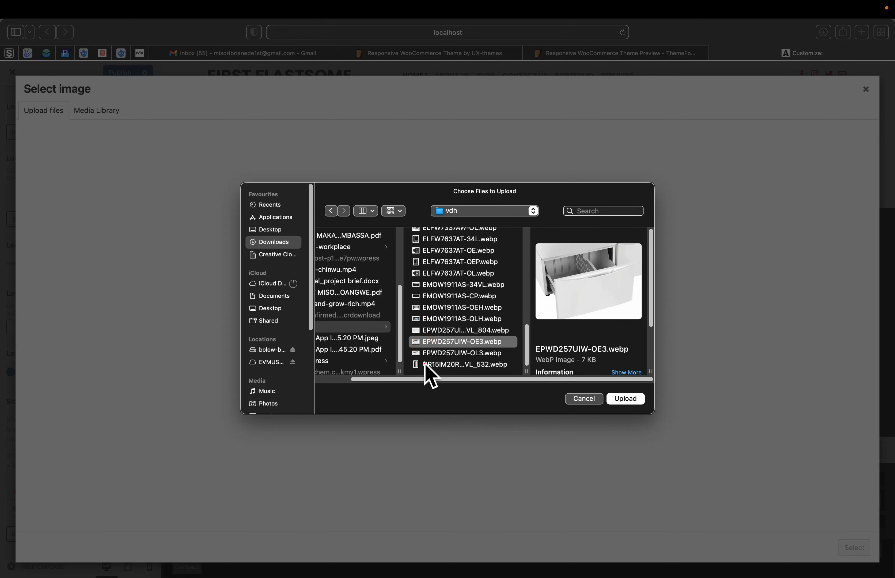
{"action": "left_click", "coordinate": [428, 365]}
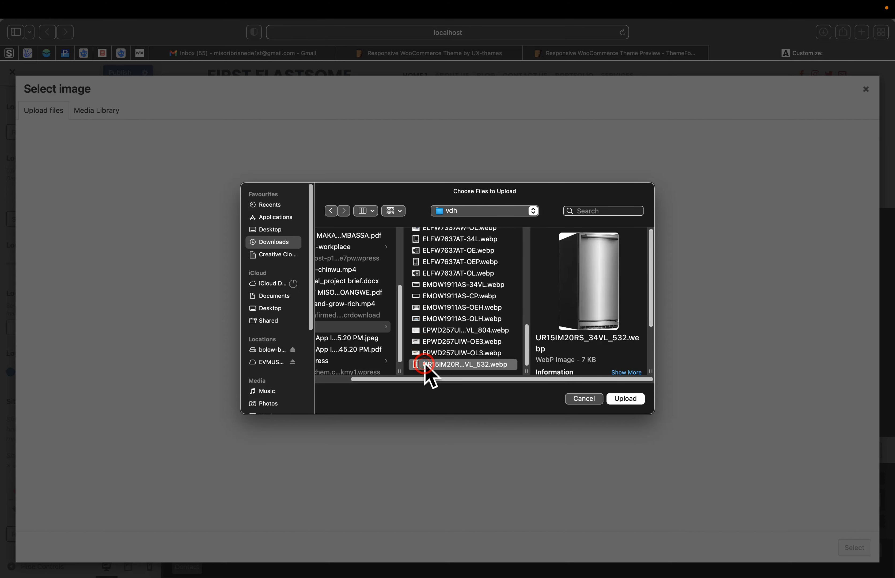
Step: Upload 3-59-1536x1536.jpeg from the dt folder on the Desktop to the media library
{"action": "left_click", "coordinate": [266, 231]}
{"action": "left_click", "coordinate": [339, 248]}
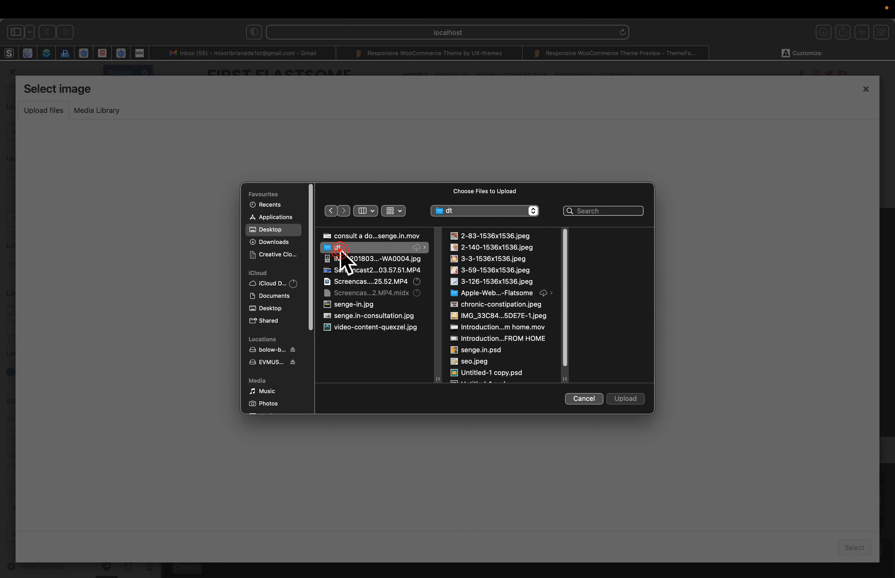
{"action": "left_click", "coordinate": [482, 237]}
{"action": "scroll", "coordinate": [447, 339], "scroll_direction": "down", "scroll_amount": 2}
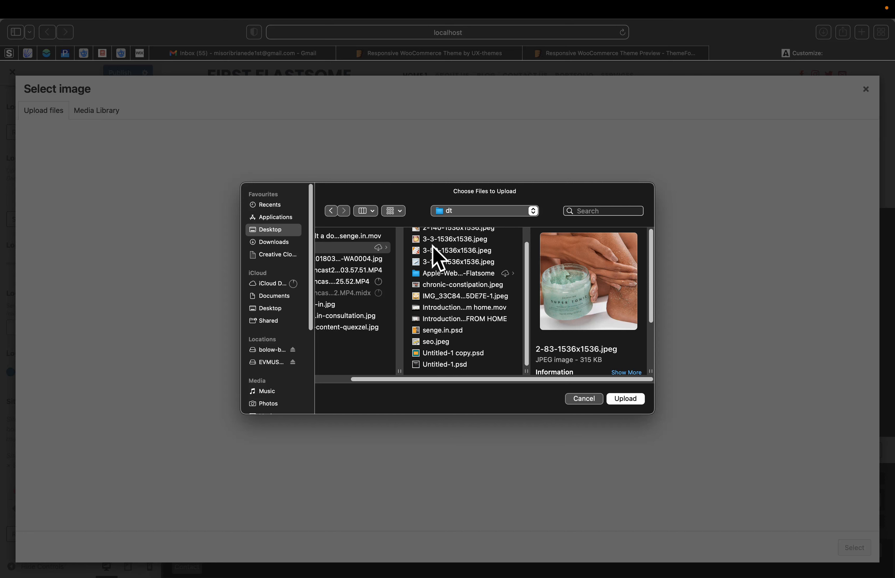
{"action": "left_click", "coordinate": [433, 249]}
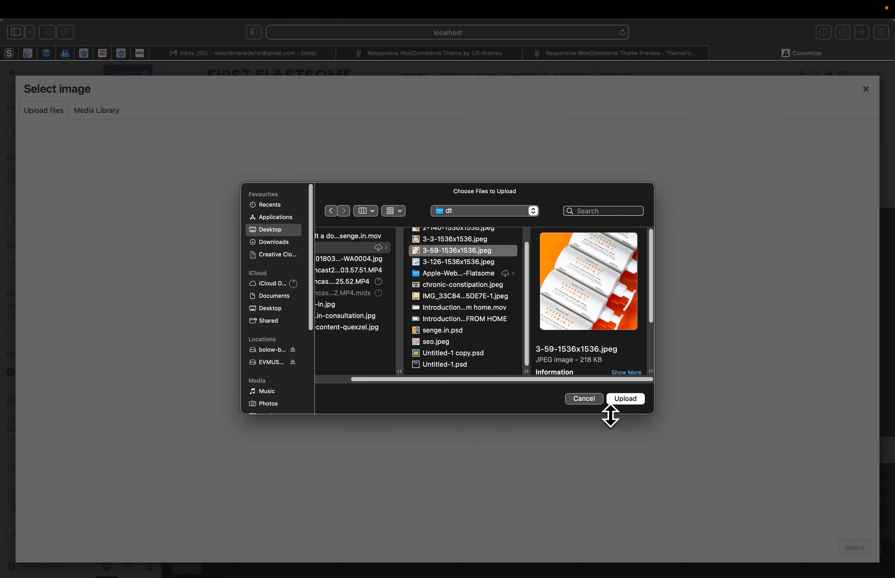
{"action": "left_click", "coordinate": [625, 398]}
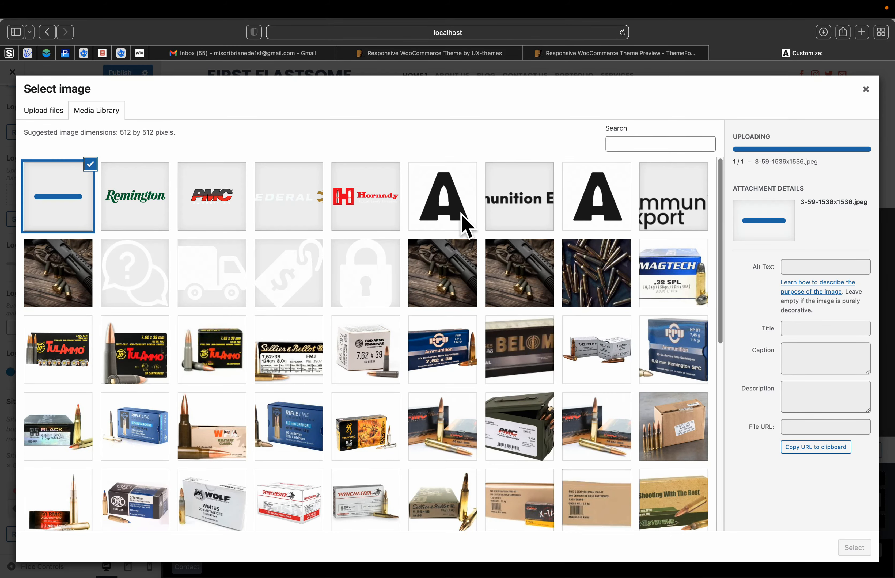
Step: Use the uploaded image with its full default crop as the site icon and publish the change
{"action": "left_click", "coordinate": [848, 550]}
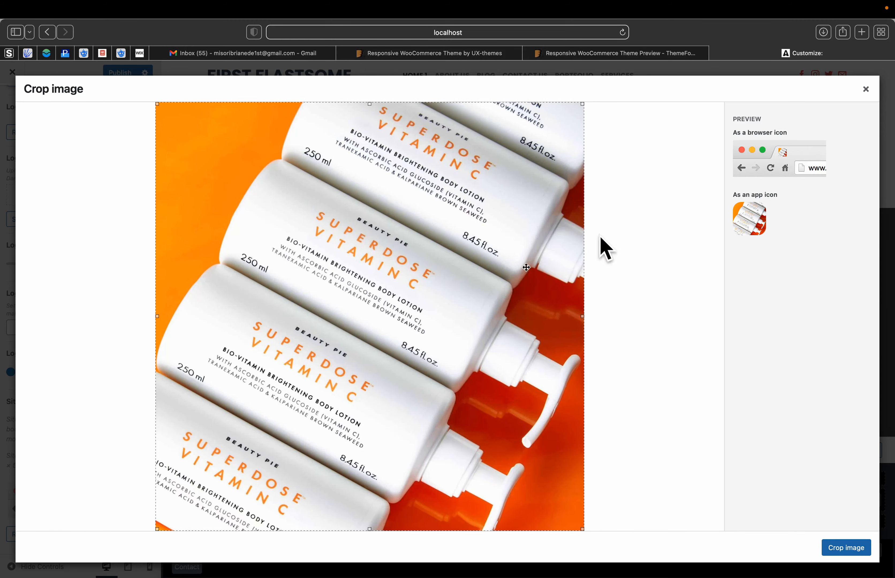
{"action": "left_click", "coordinate": [841, 549]}
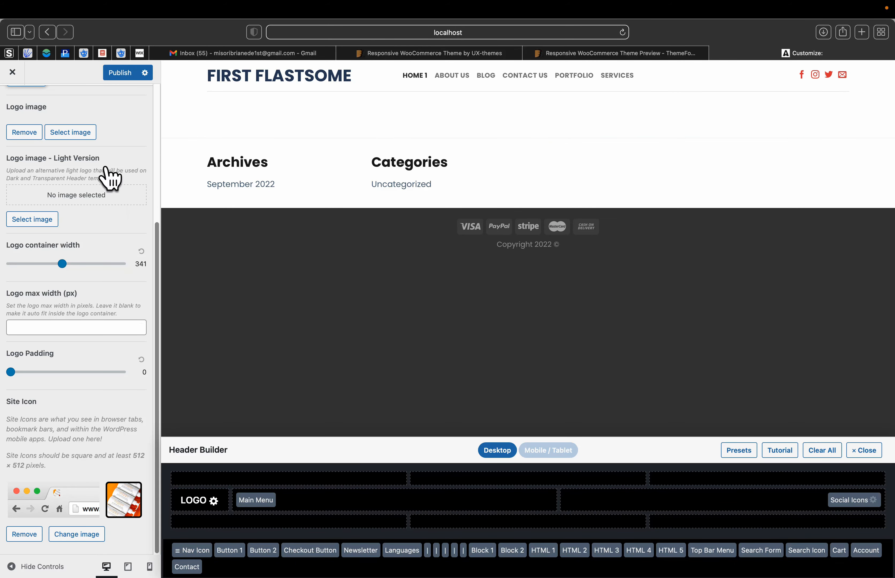
{"action": "left_click", "coordinate": [123, 74]}
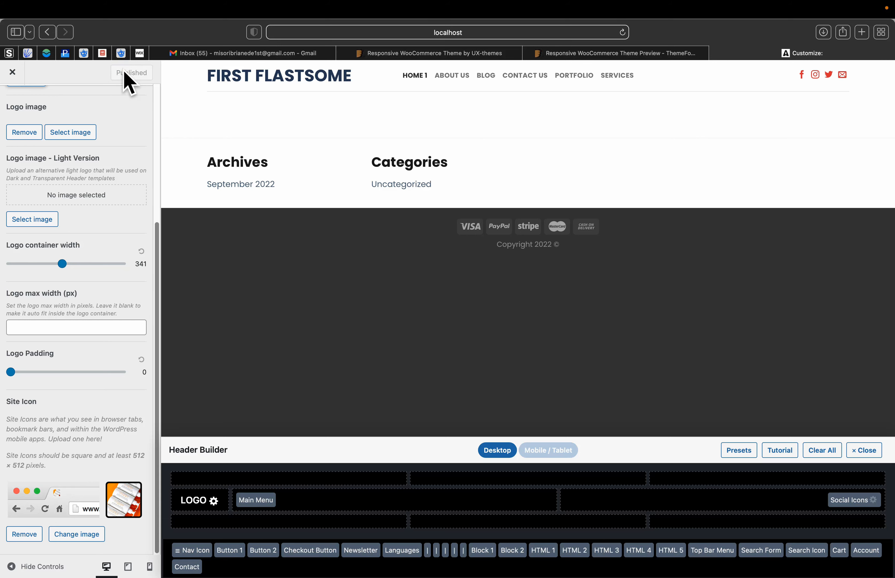
Step: Leave the customizer and reload the live site to check its icon in the browser tab
{"action": "left_click", "coordinate": [12, 72]}
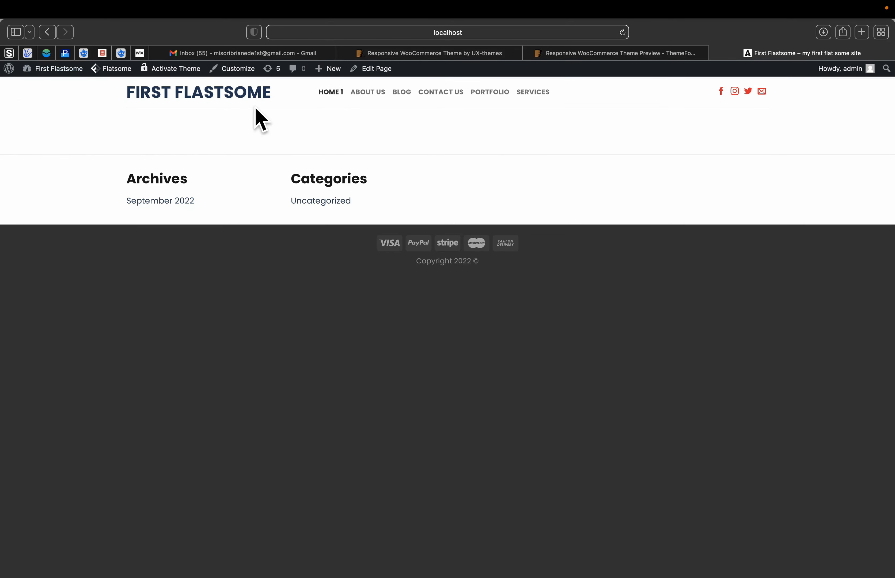
{"action": "left_click", "coordinate": [623, 33]}
{"action": "mouse_move", "coordinate": [342, 75]}
Step: In the customizer's Header Main settings, increase the header height to 101 and publish
{"action": "left_click", "coordinate": [238, 72]}
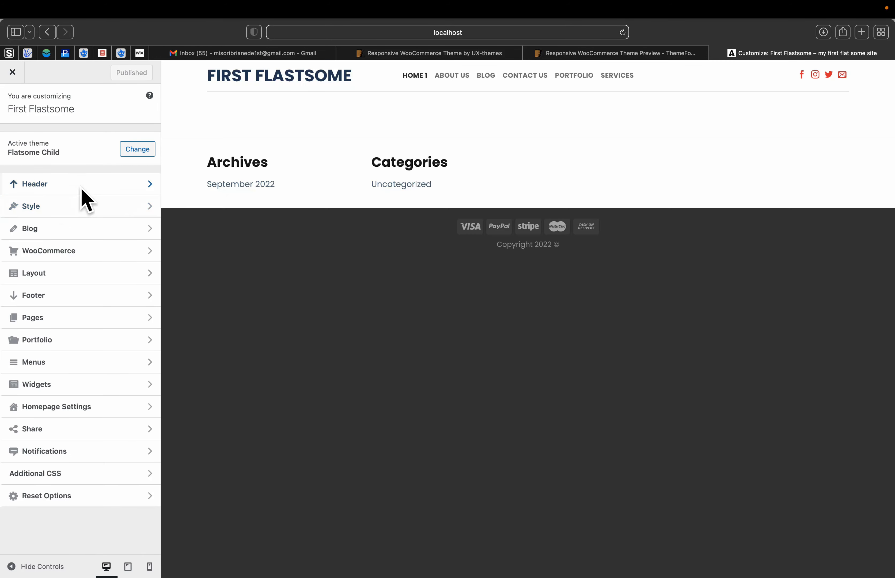
{"action": "left_click", "coordinate": [85, 185]}
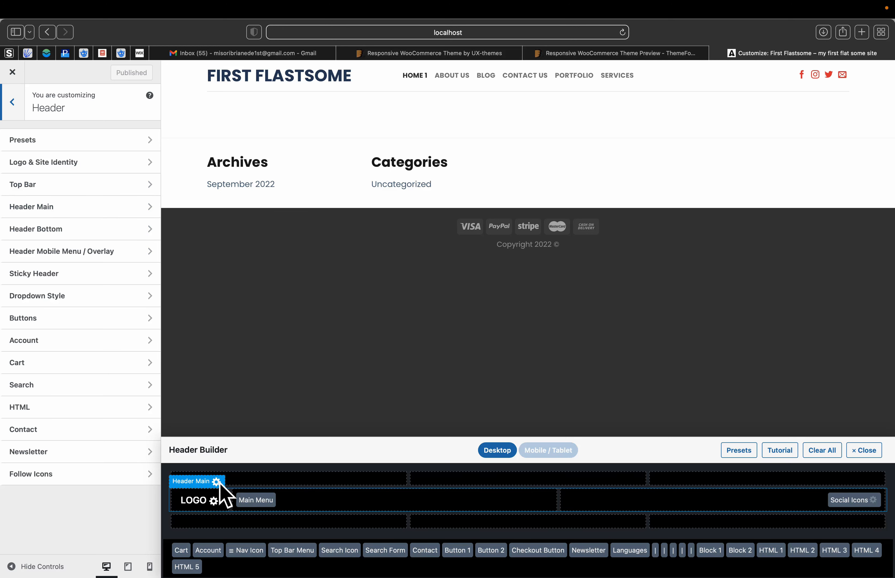
{"action": "left_click", "coordinate": [216, 482]}
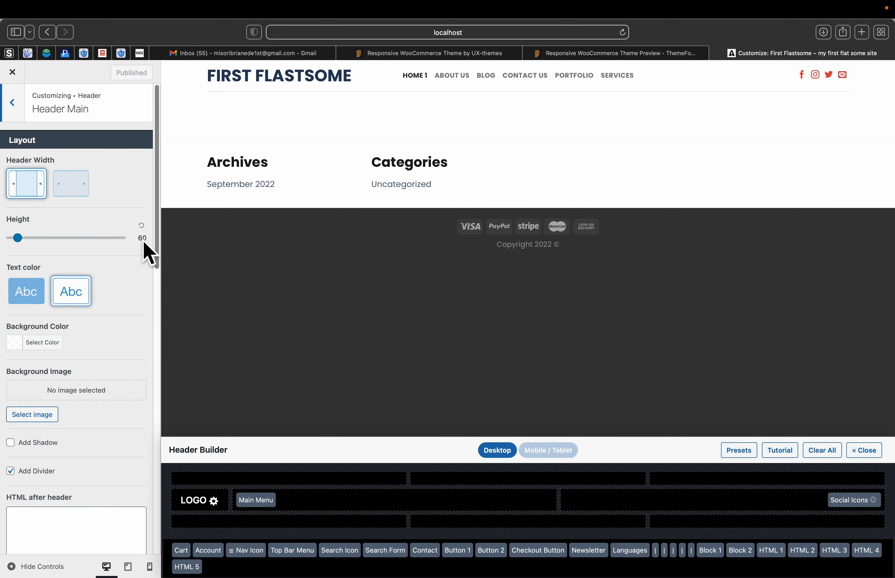
{"action": "left_click_drag", "start_coordinate": [18, 239], "coordinate": [29, 241]}
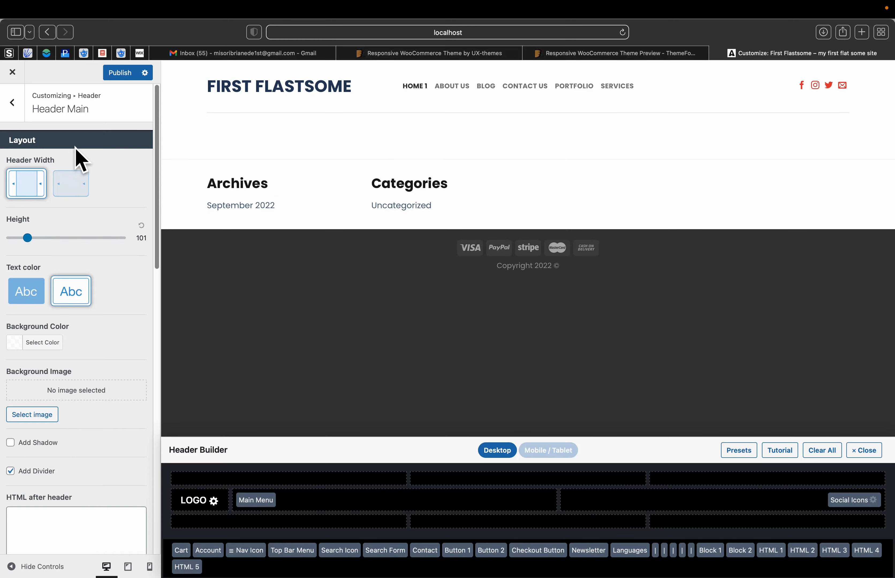
{"action": "left_click", "coordinate": [112, 73]}
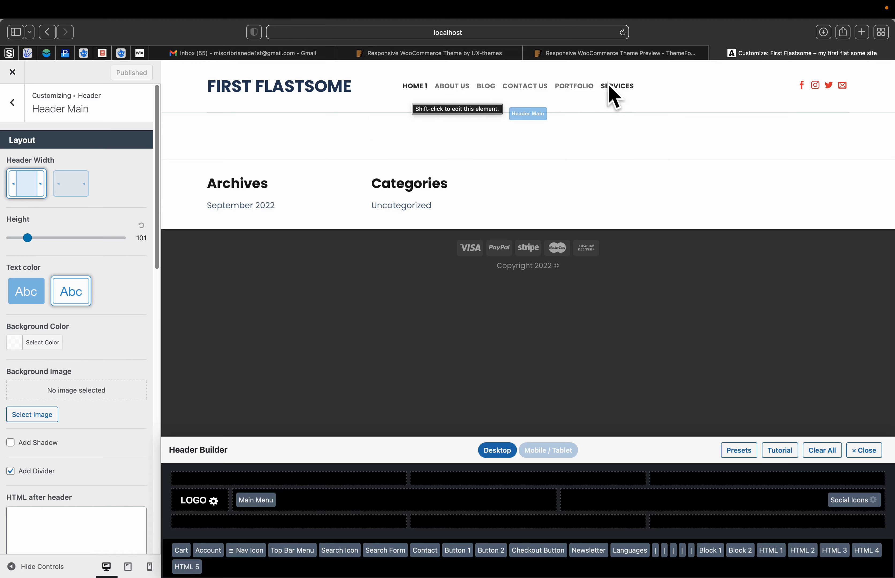
Step: Remove the divider from the main header and add a shadow to it instead
{"action": "scroll", "coordinate": [131, 473], "scroll_direction": "down", "scroll_amount": 10}
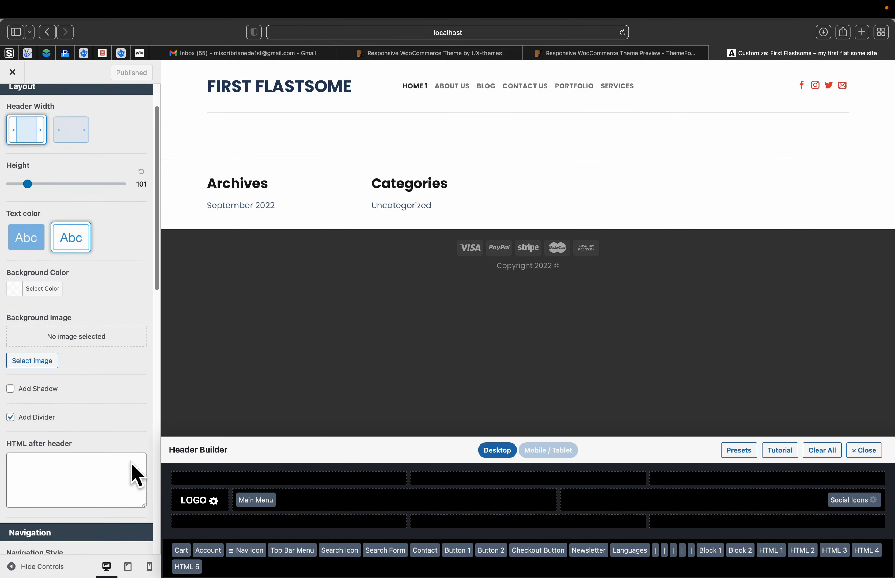
{"action": "scroll", "coordinate": [109, 464], "scroll_direction": "up", "scroll_amount": 6}
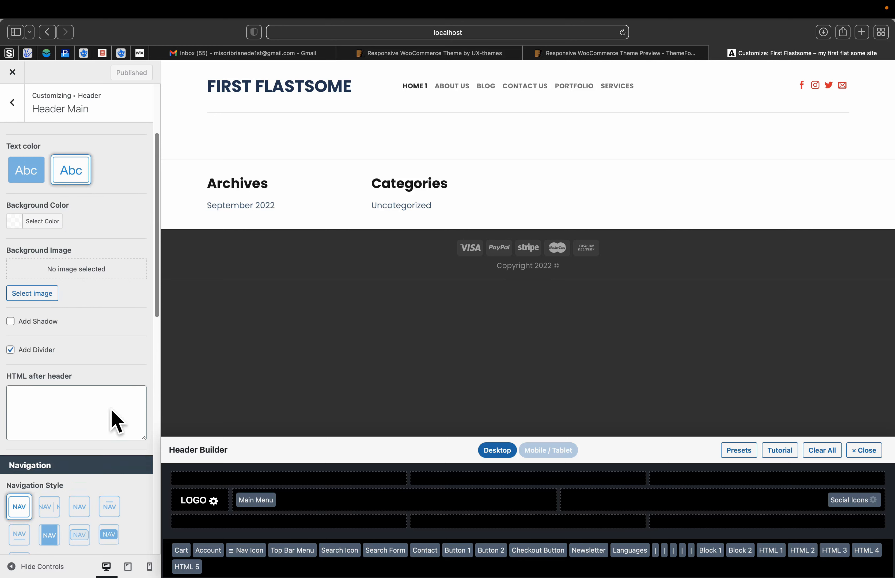
{"action": "scroll", "coordinate": [114, 419], "scroll_direction": "down", "scroll_amount": 4}
{"action": "scroll", "coordinate": [112, 417], "scroll_direction": "down", "scroll_amount": 2}
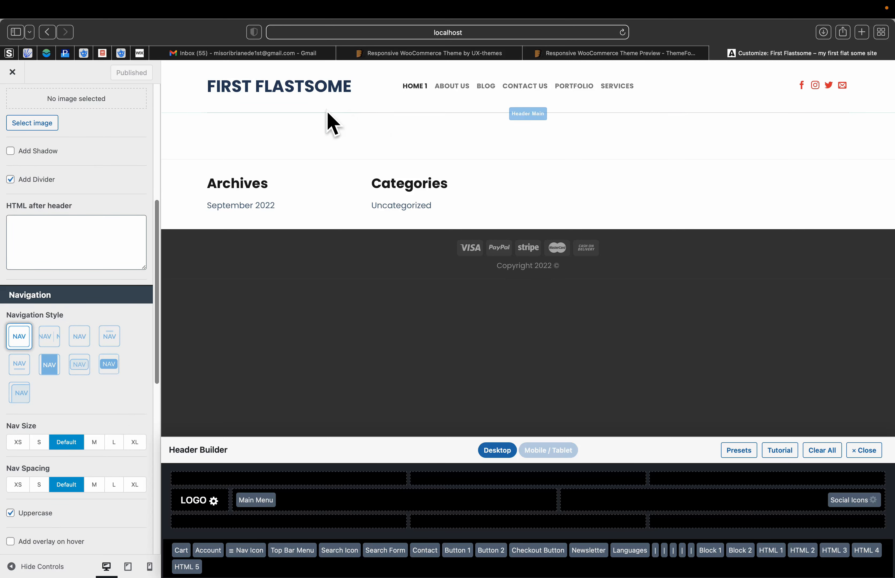
{"action": "left_click", "coordinate": [10, 180]}
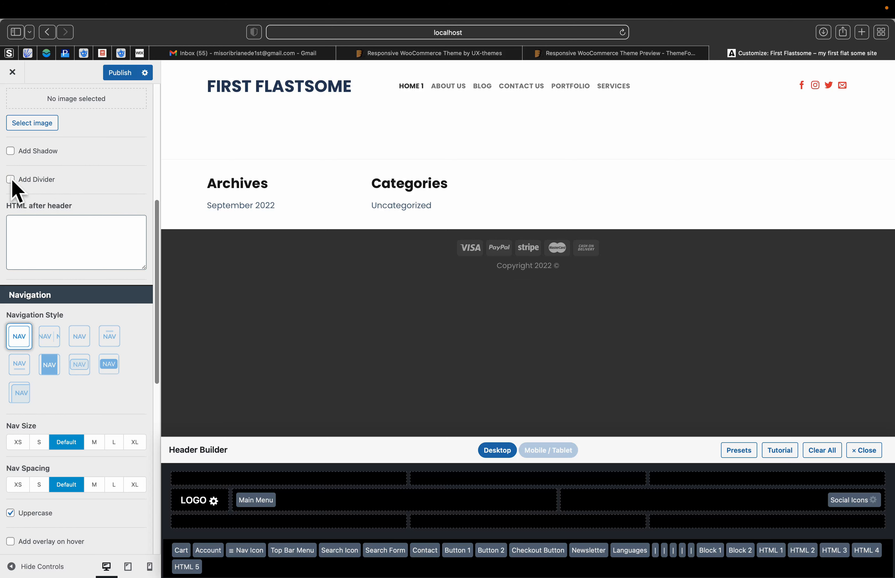
{"action": "left_click", "coordinate": [10, 151]}
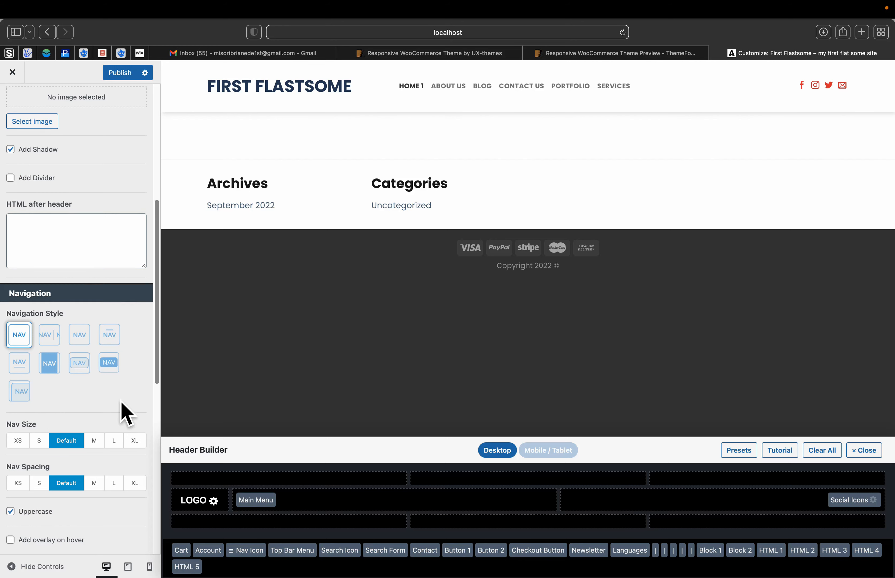
Step: Try the M and L sizes for the main header navigation and settle on XL
{"action": "scroll", "coordinate": [124, 413], "scroll_direction": "down", "scroll_amount": 4}
{"action": "scroll", "coordinate": [124, 414], "scroll_direction": "down", "scroll_amount": 1}
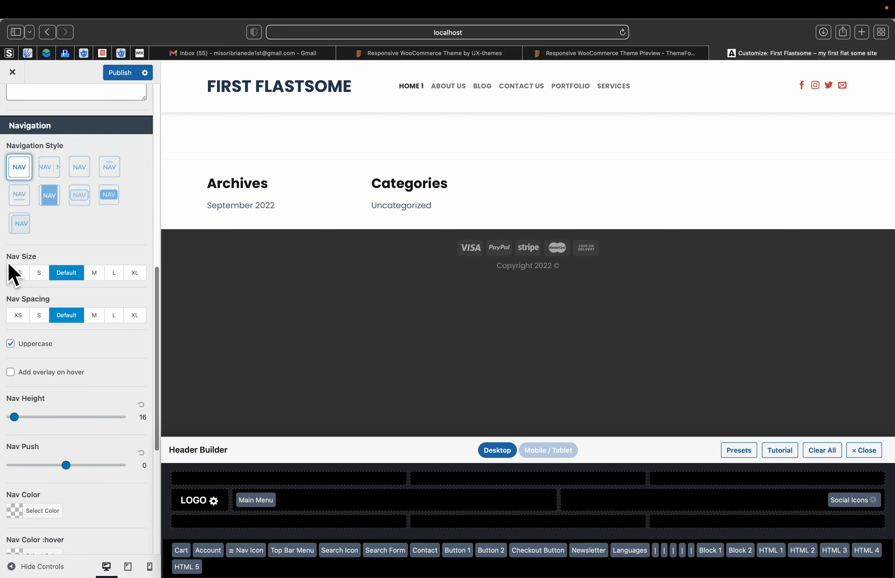
{"action": "left_click", "coordinate": [94, 274]}
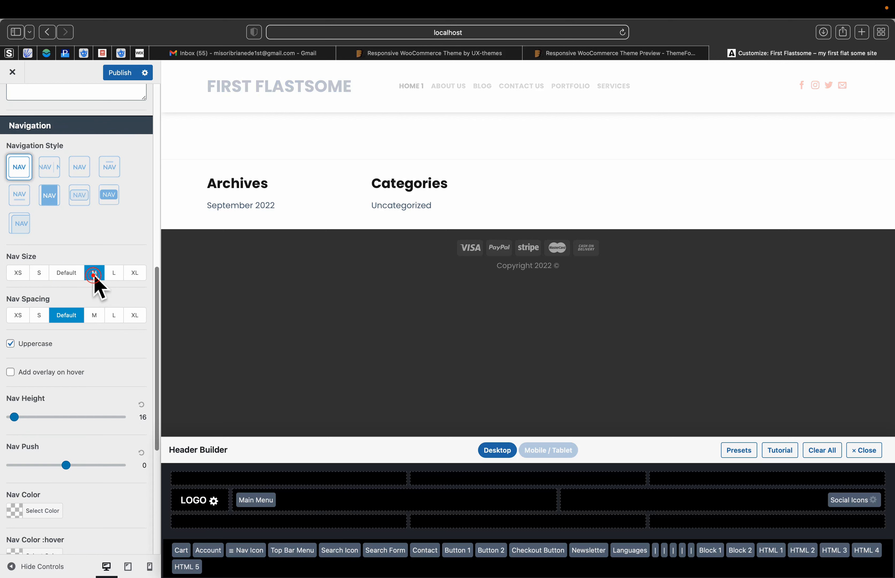
{"action": "left_click", "coordinate": [114, 273]}
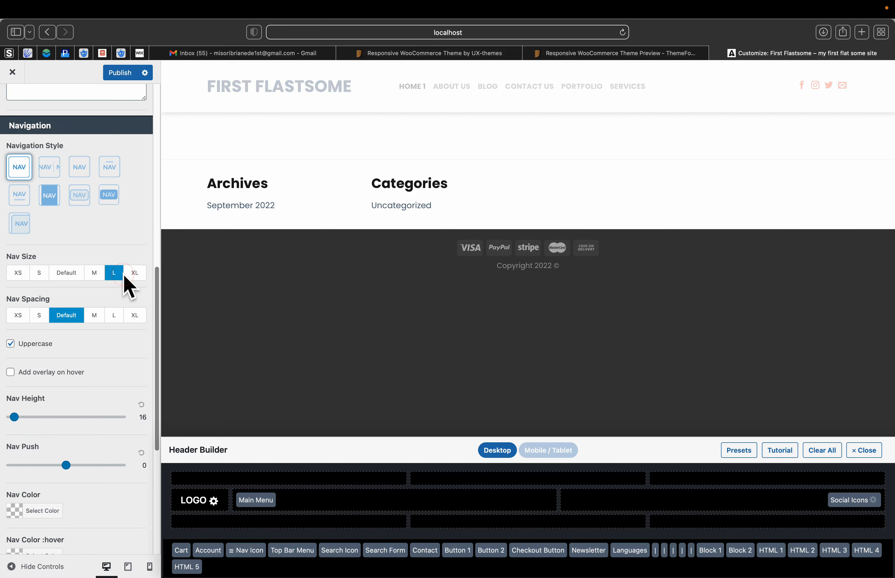
{"action": "left_click", "coordinate": [135, 274]}
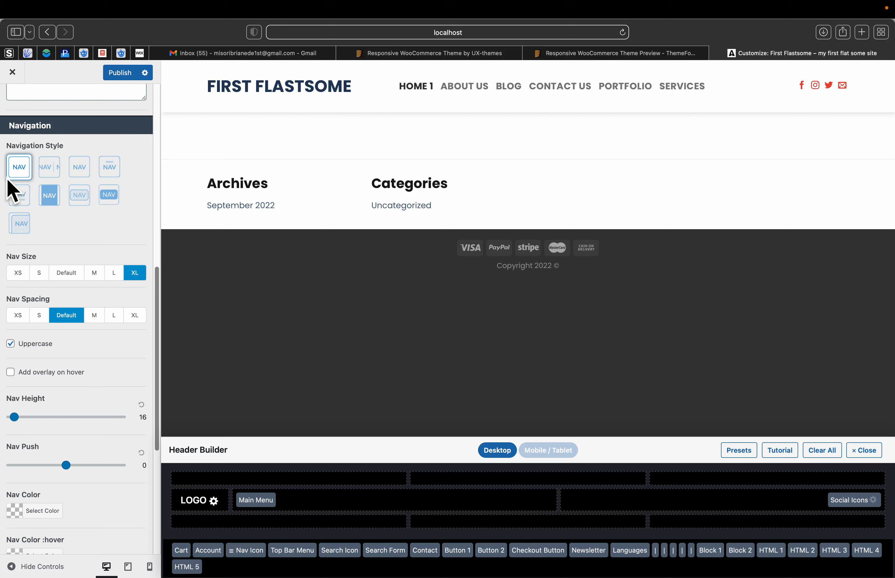
Step: Try the divided, line, filled, outlined, pill and tabbed navigation styles for the main header, and return to the plain first style
{"action": "left_click", "coordinate": [48, 172]}
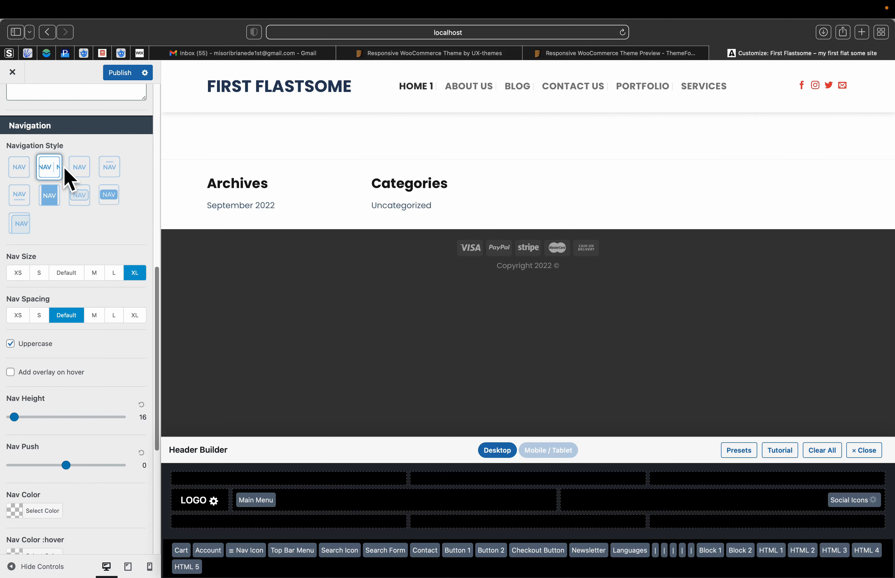
{"action": "left_click", "coordinate": [77, 165]}
{"action": "left_click", "coordinate": [107, 174]}
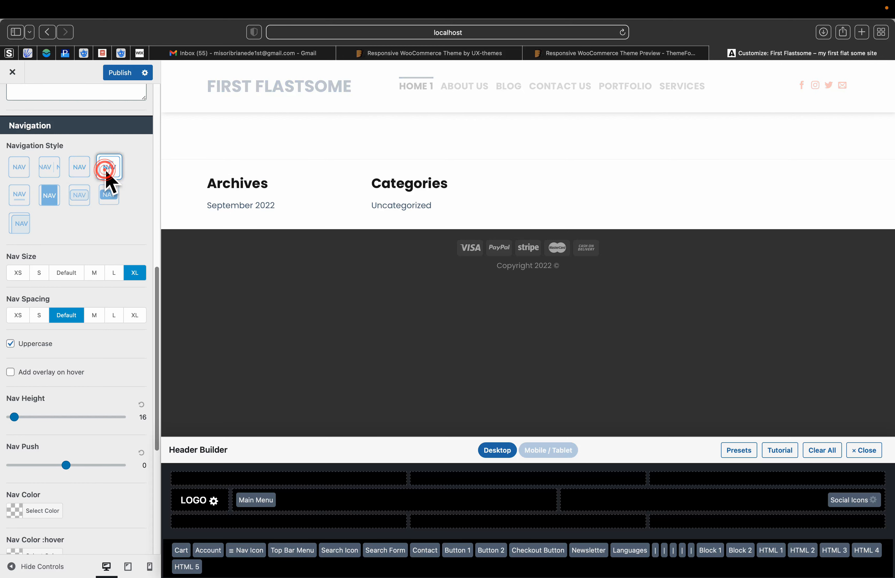
{"action": "left_click", "coordinate": [108, 196]}
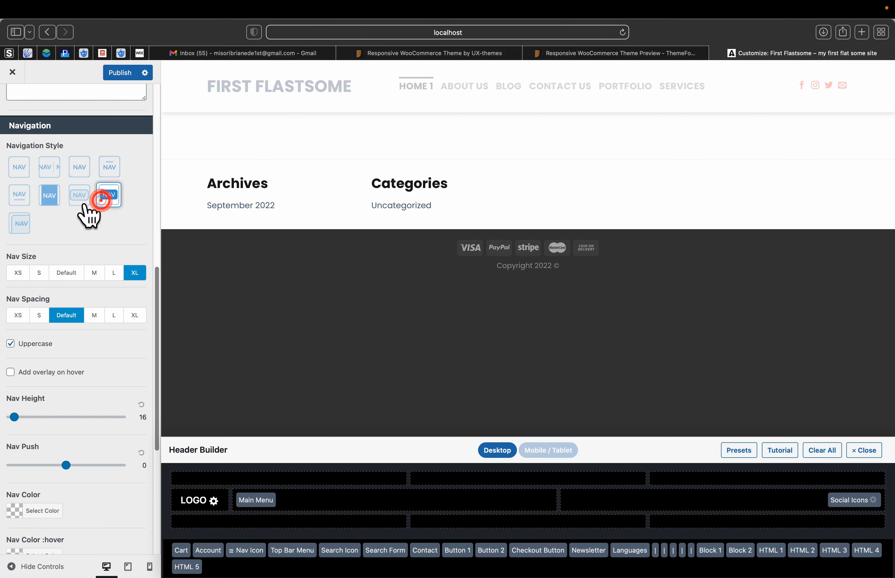
{"action": "left_click", "coordinate": [70, 200]}
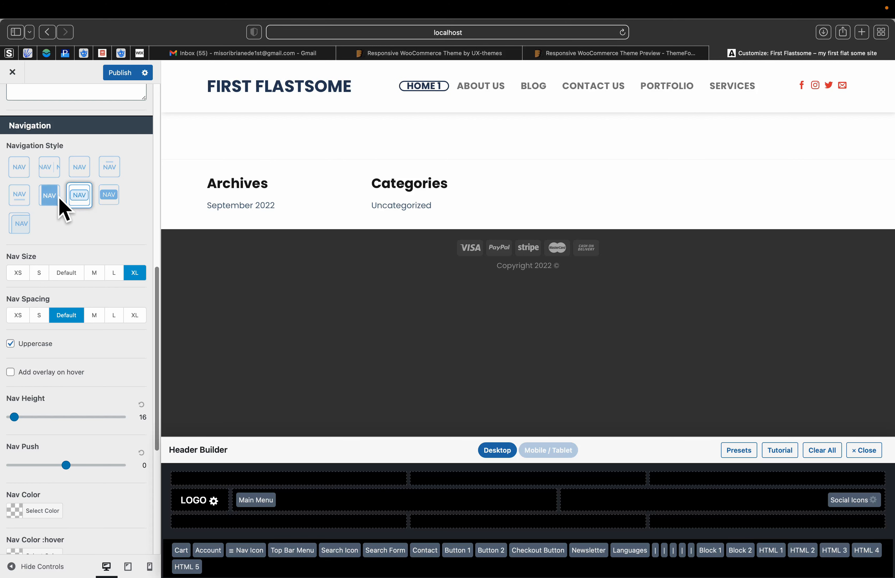
{"action": "left_click", "coordinate": [47, 196]}
{"action": "left_click", "coordinate": [17, 194]}
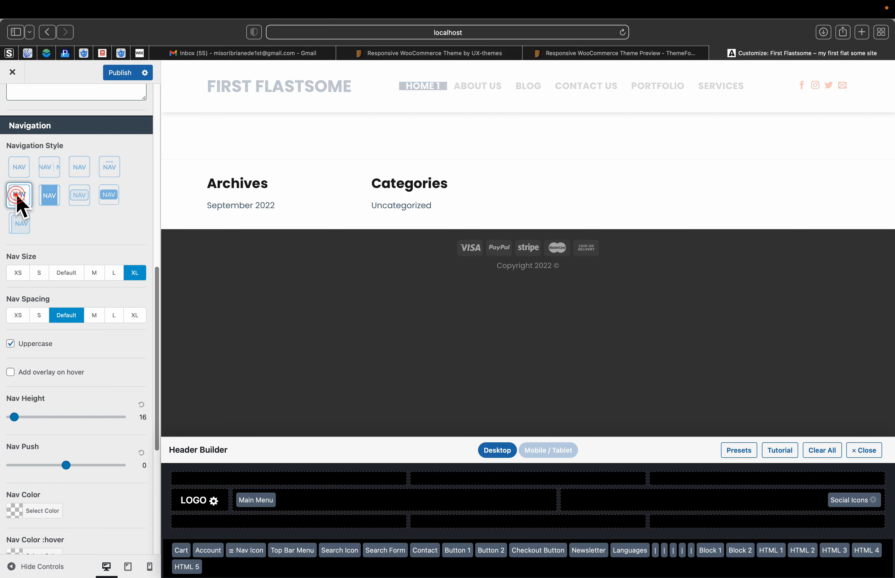
{"action": "left_click", "coordinate": [17, 224]}
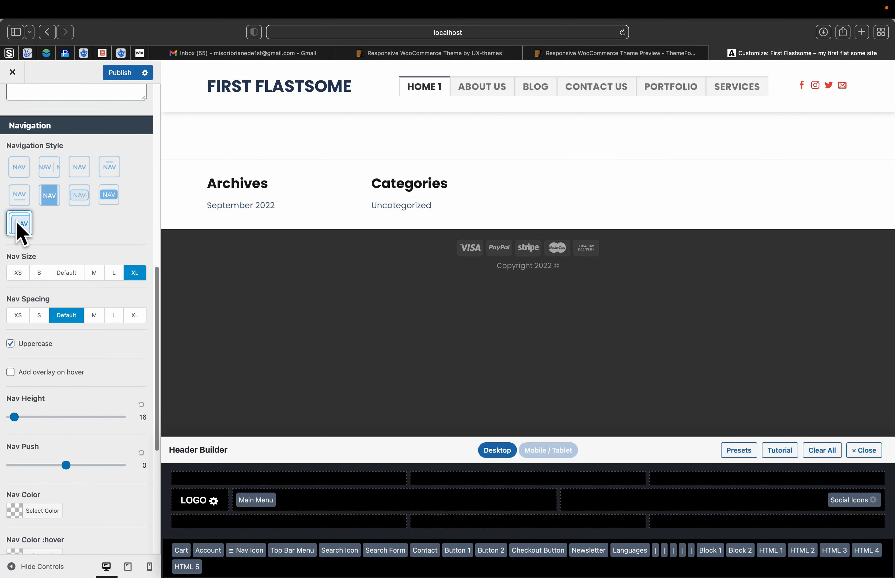
{"action": "left_click", "coordinate": [17, 170]}
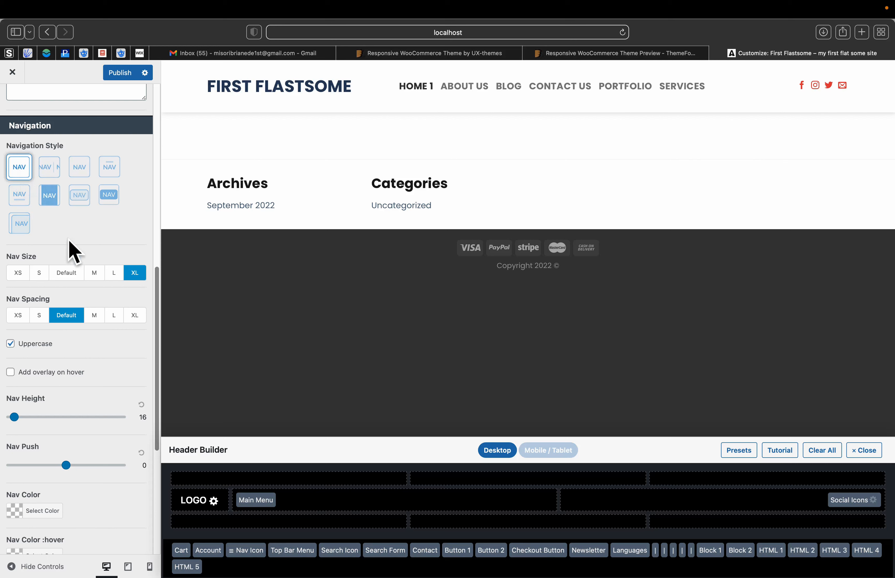
Step: Review the remaining Header Main navigation and color settings and publish the header changes
{"action": "scroll", "coordinate": [119, 263], "scroll_direction": "down", "scroll_amount": 5}
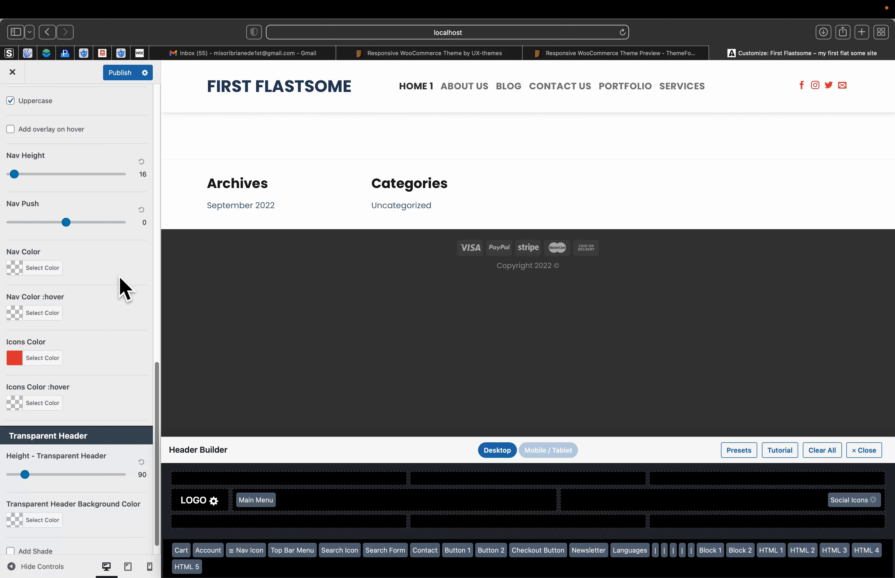
{"action": "scroll", "coordinate": [117, 316], "scroll_direction": "down", "scroll_amount": 1}
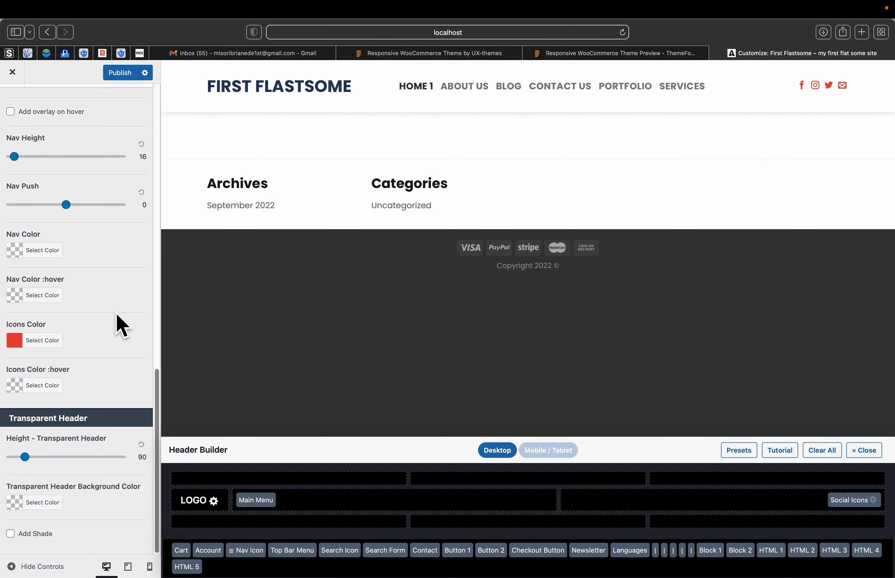
{"action": "left_click", "coordinate": [125, 75]}
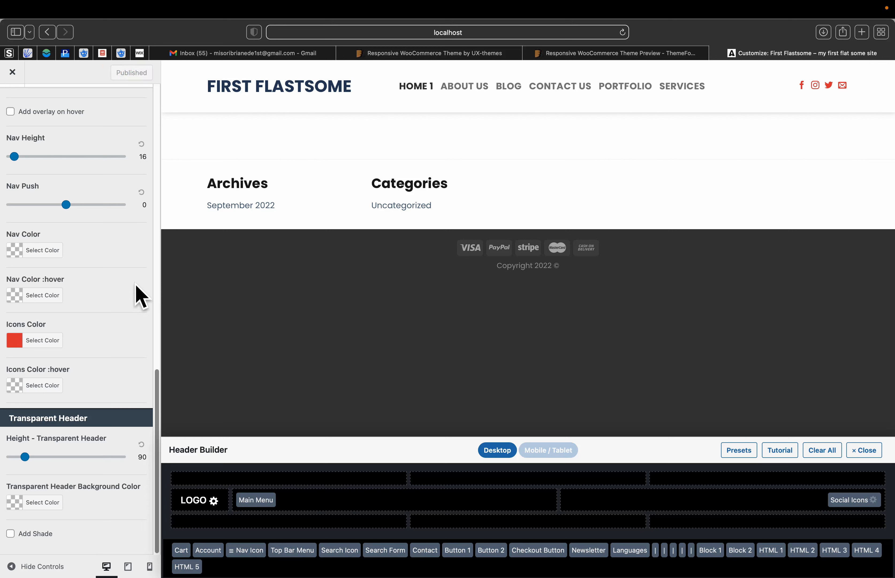
Step: Switch the Header Builder to the Mobile / Tablet layout and open the nav icon's mobile menu and overlay settings
{"action": "scroll", "coordinate": [141, 296], "scroll_direction": "up", "scroll_amount": 15}
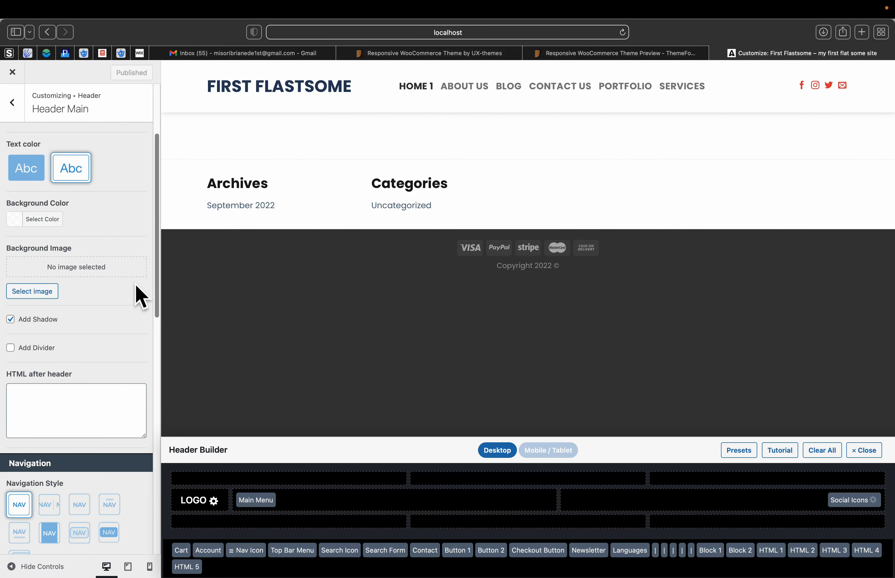
{"action": "scroll", "coordinate": [141, 297], "scroll_direction": "up", "scroll_amount": 5}
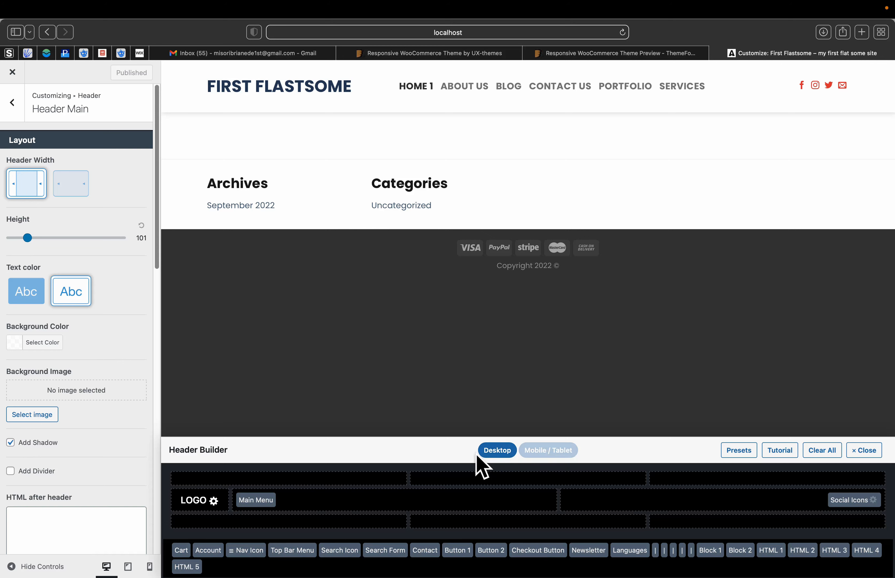
{"action": "left_click", "coordinate": [541, 450]}
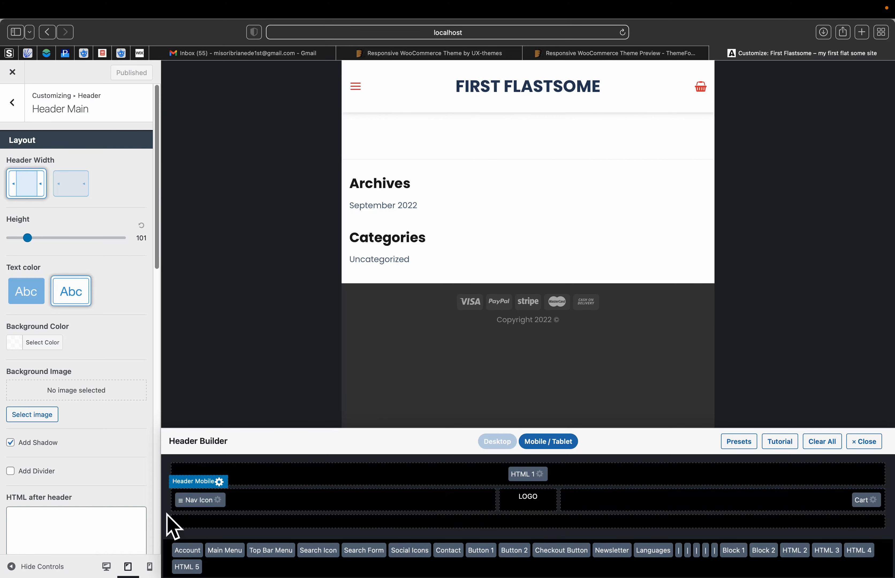
{"action": "left_click", "coordinate": [218, 500]}
{"action": "left_click_drag", "start_coordinate": [217, 502], "coordinate": [245, 489]}
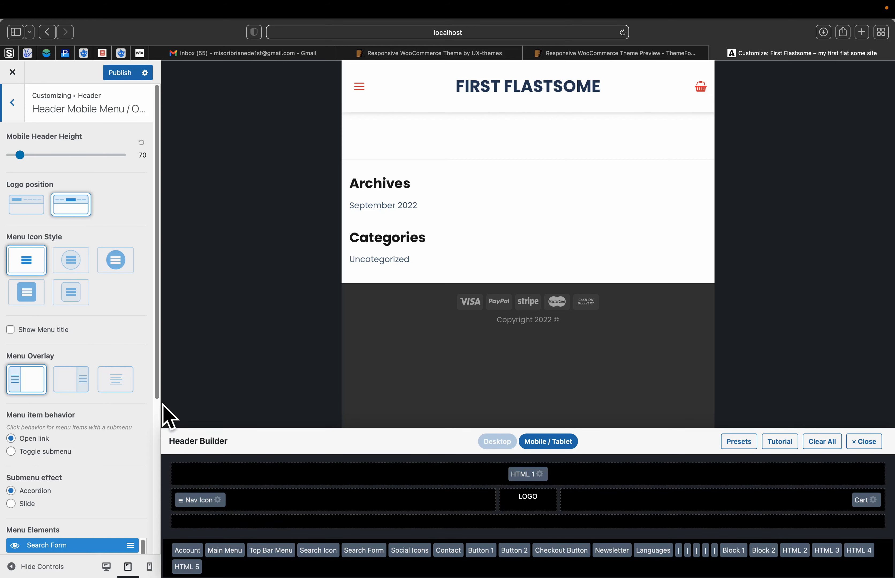
Step: Show the menu title beside the mobile nav icon and check the opened overlay menu in the preview
{"action": "scroll", "coordinate": [133, 390], "scroll_direction": "down", "scroll_amount": 10}
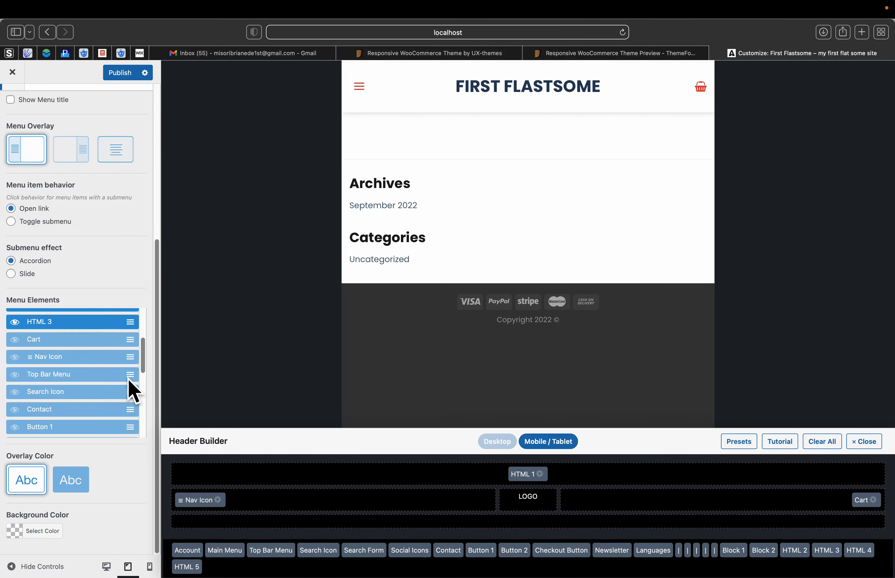
{"action": "scroll", "coordinate": [133, 391], "scroll_direction": "up", "scroll_amount": 5}
{"action": "scroll", "coordinate": [110, 275], "scroll_direction": "up", "scroll_amount": 6}
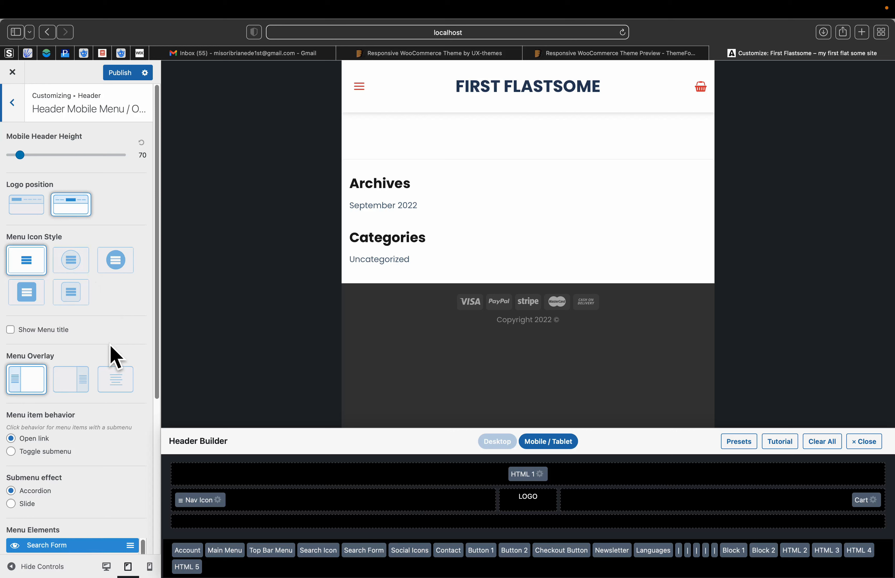
{"action": "left_click", "coordinate": [10, 330]}
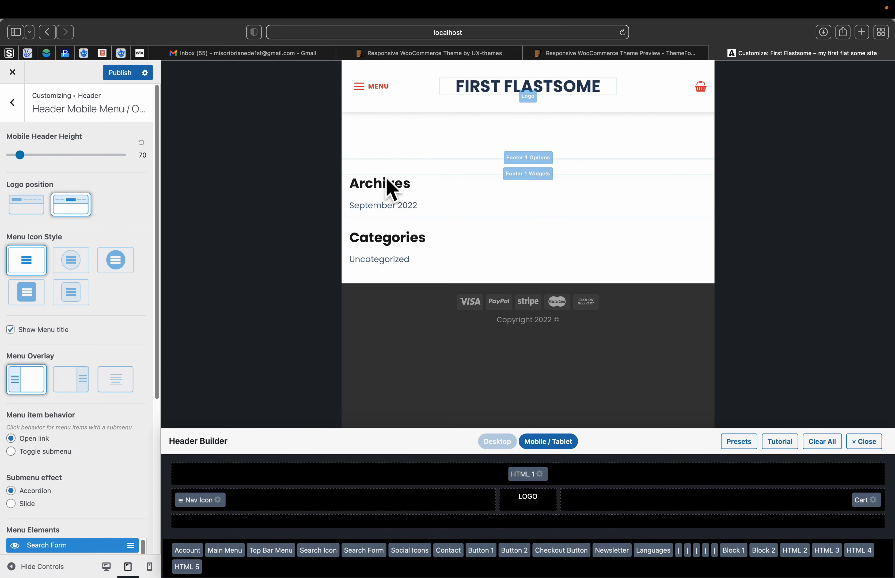
{"action": "left_click", "coordinate": [366, 90]}
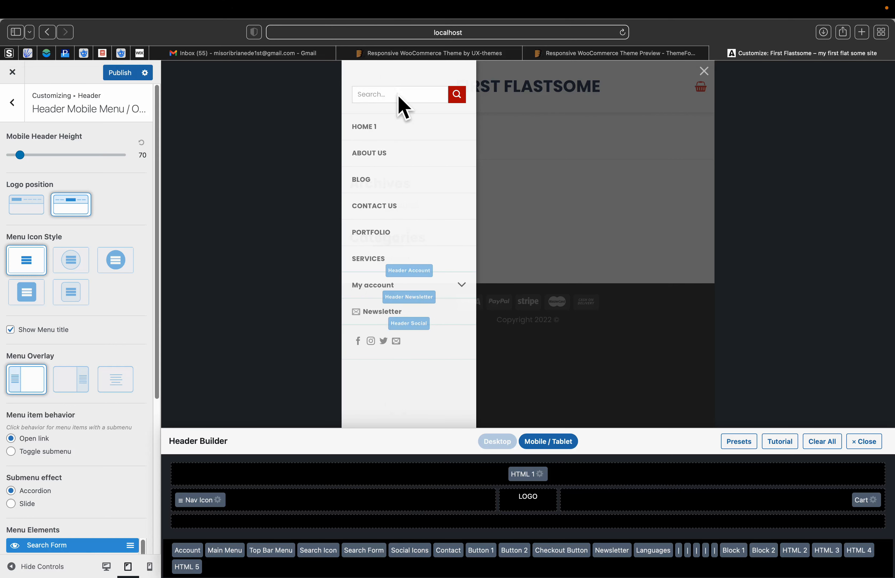
{"action": "left_click", "coordinate": [606, 230]}
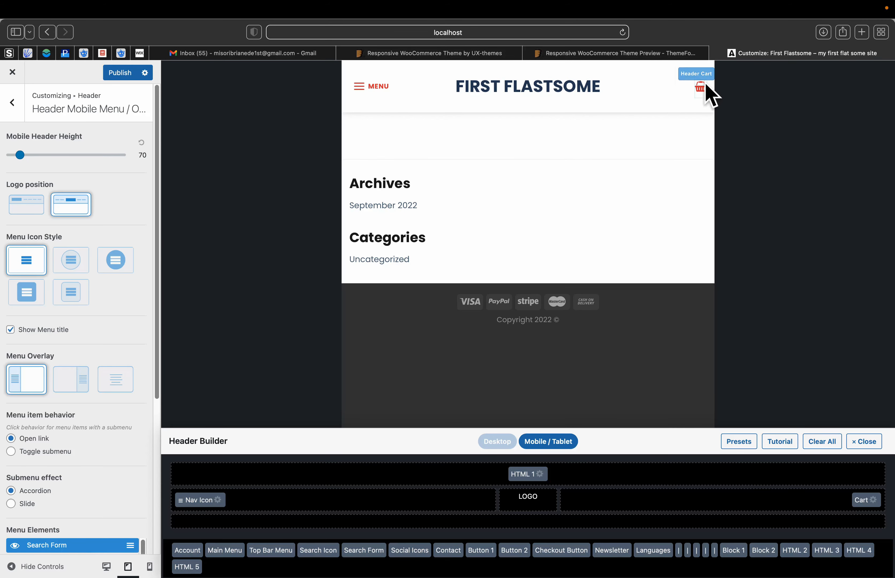
Step: Replace the Cart in the mobile header's main row with Social Icons and publish the change
{"action": "left_click_drag", "start_coordinate": [860, 505], "coordinate": [518, 568]}
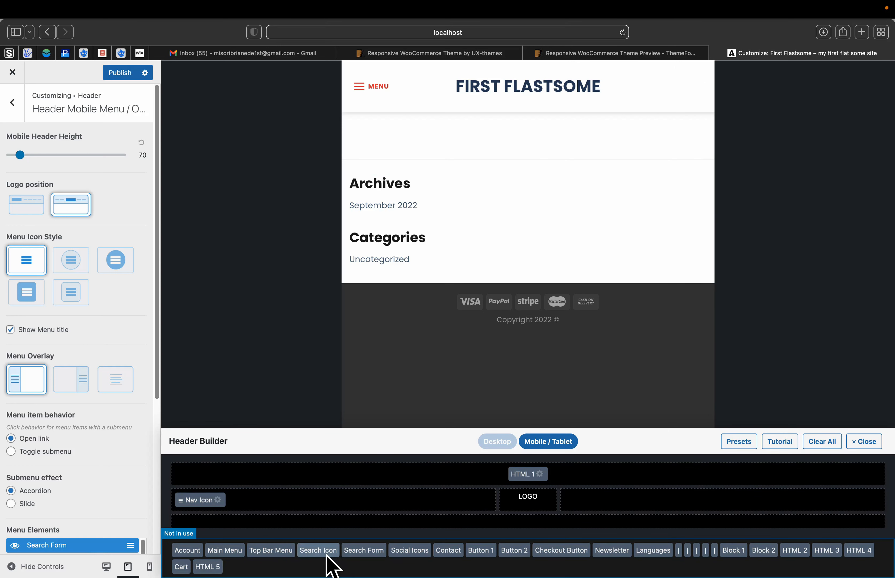
{"action": "left_click_drag", "start_coordinate": [400, 549], "coordinate": [670, 500]}
{"action": "left_click_drag", "start_coordinate": [541, 489], "coordinate": [741, 516]}
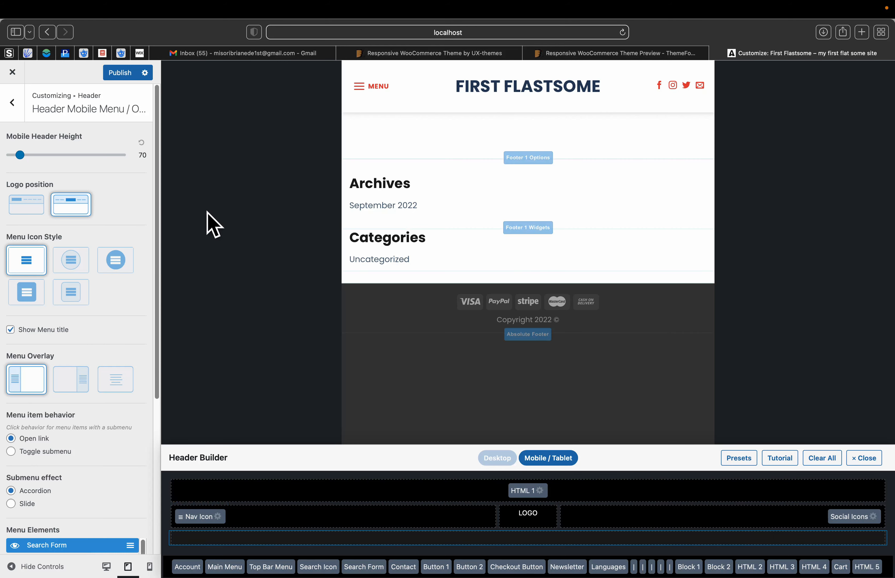
{"action": "left_click", "coordinate": [120, 75]}
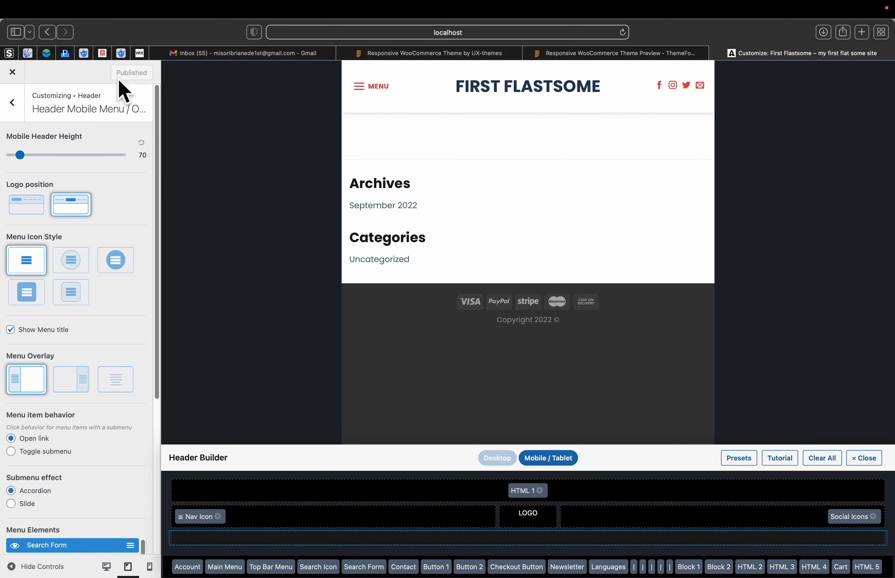
Step: Compare the desktop and mobile header layouts in the preview and close the customizer to return to the live site
{"action": "left_click", "coordinate": [495, 459]}
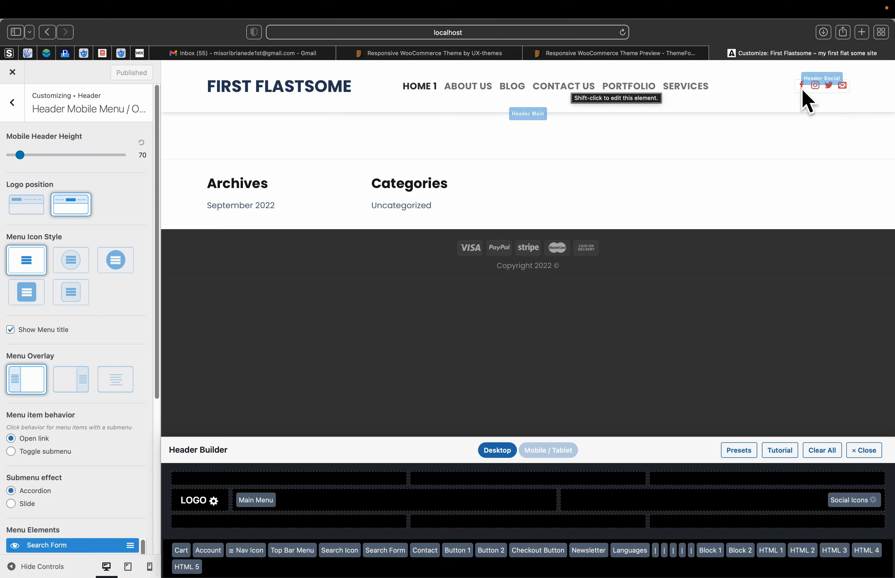
{"action": "left_click", "coordinate": [540, 451]}
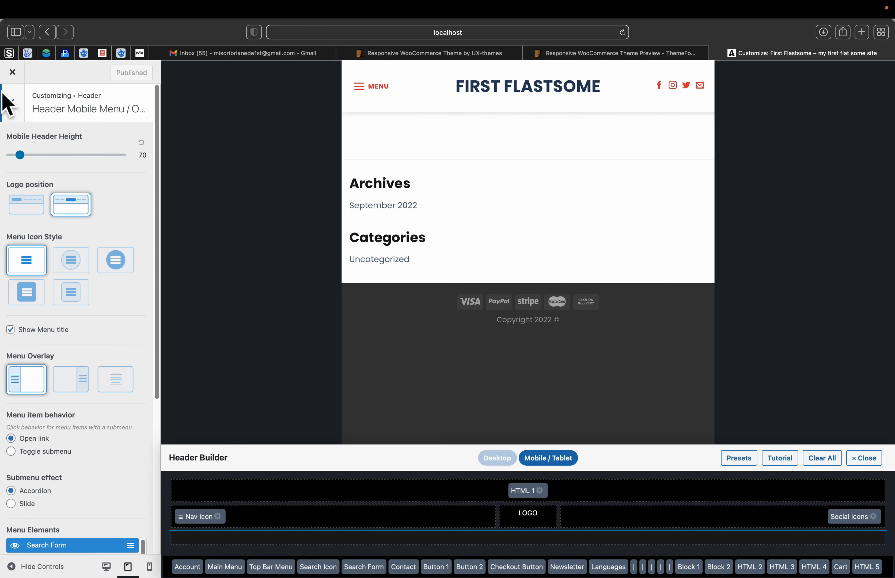
{"action": "left_click", "coordinate": [12, 103]}
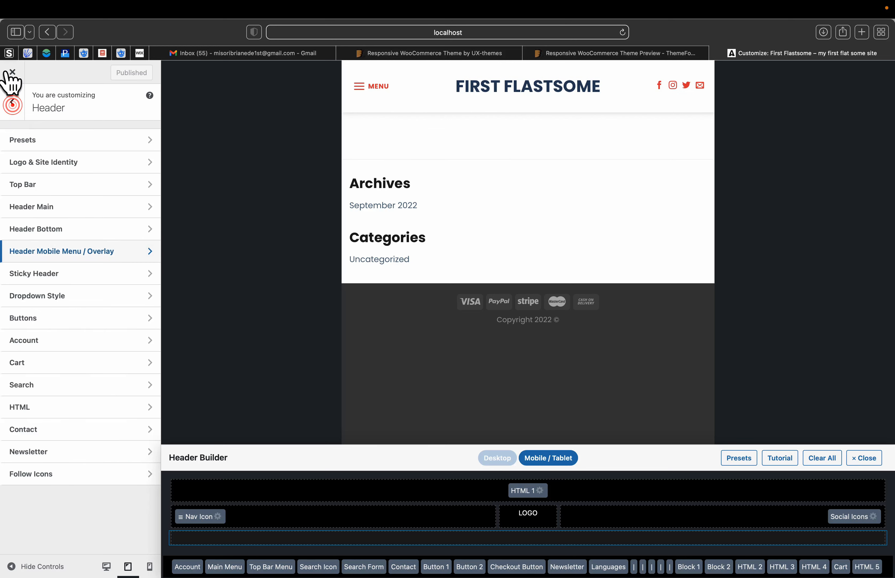
{"action": "left_click", "coordinate": [14, 75]}
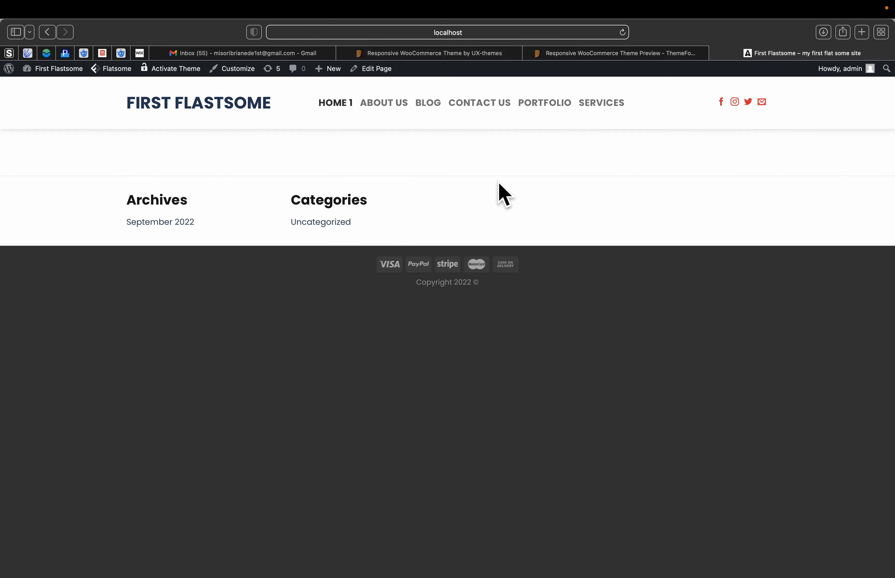
{"action": "mouse_move", "coordinate": [376, 69]}
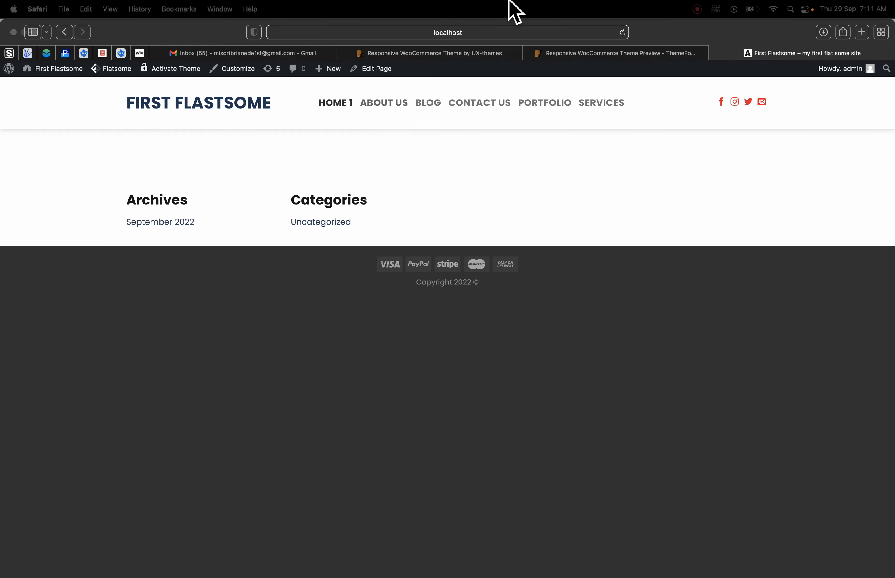
{"action": "left_click", "coordinate": [696, 10]}
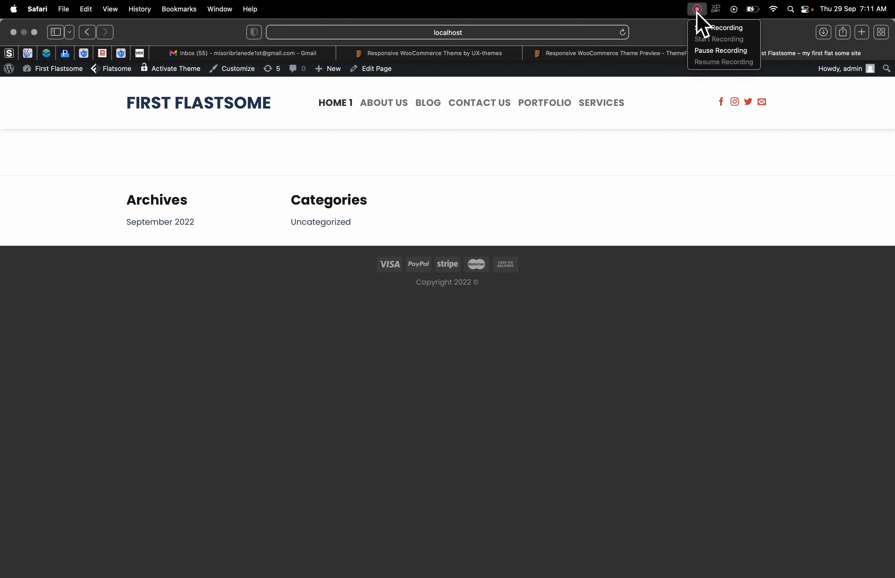
{"action": "left_click", "coordinate": [716, 50]}
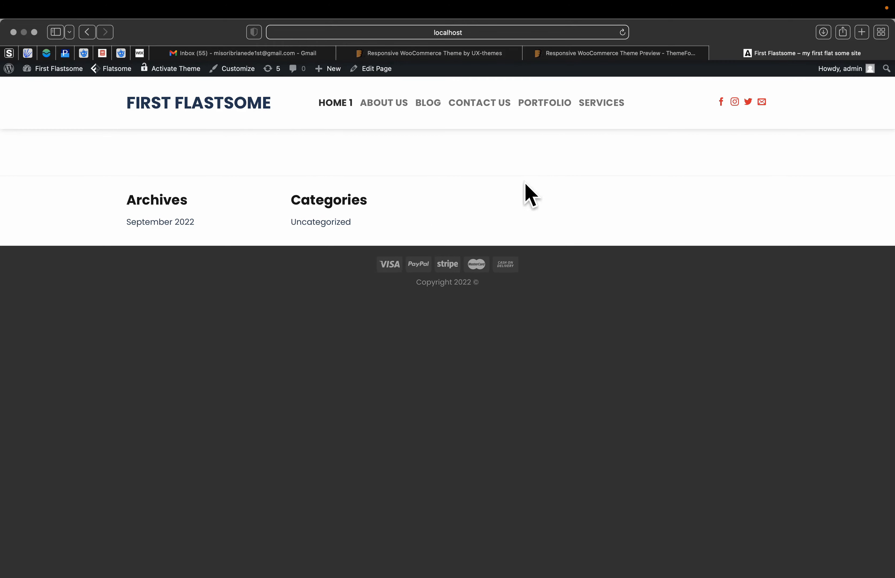
Step: Look over the home page wireframe in Whiteboard, then return to the site in Safari at full screen
{"action": "mouse_move", "coordinate": [4, 3]}
{"action": "left_click", "coordinate": [25, 33]}
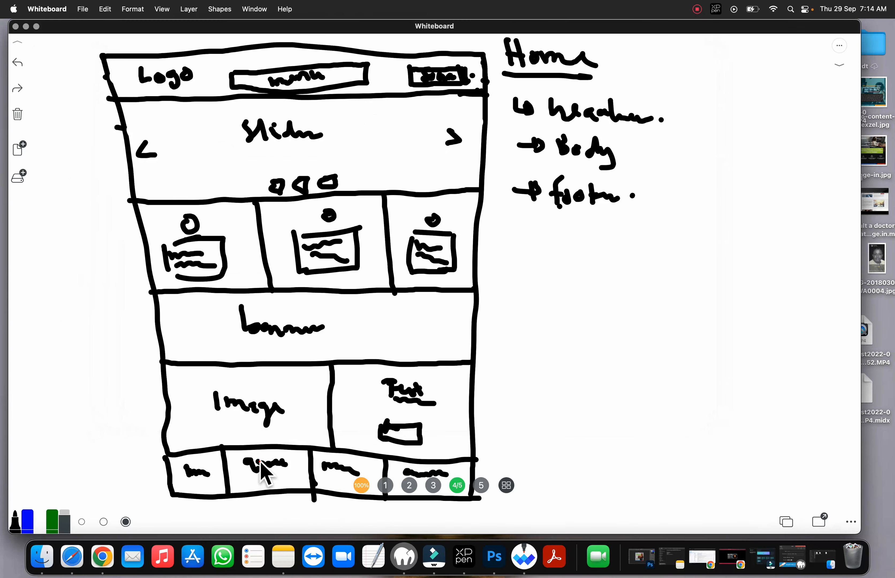
{"action": "left_click", "coordinate": [259, 460]}
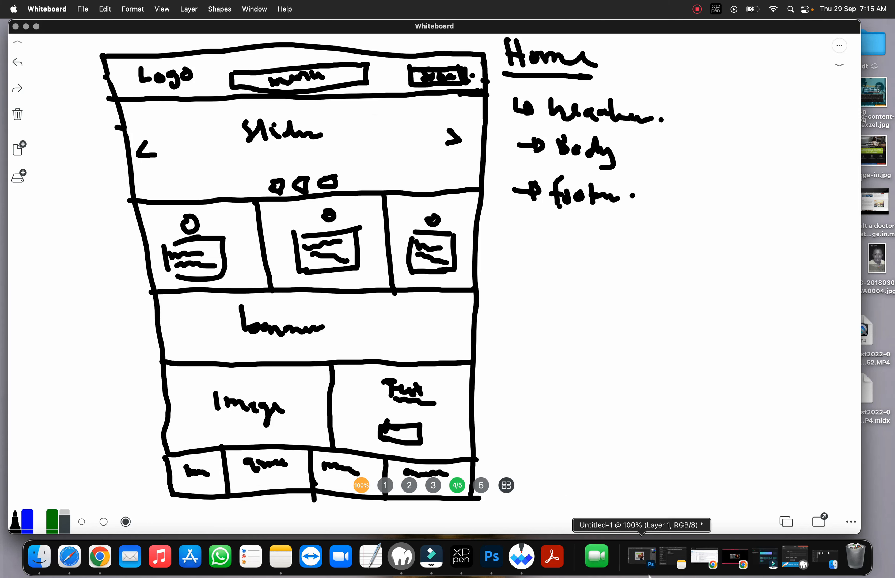
{"action": "left_click", "coordinate": [73, 563]}
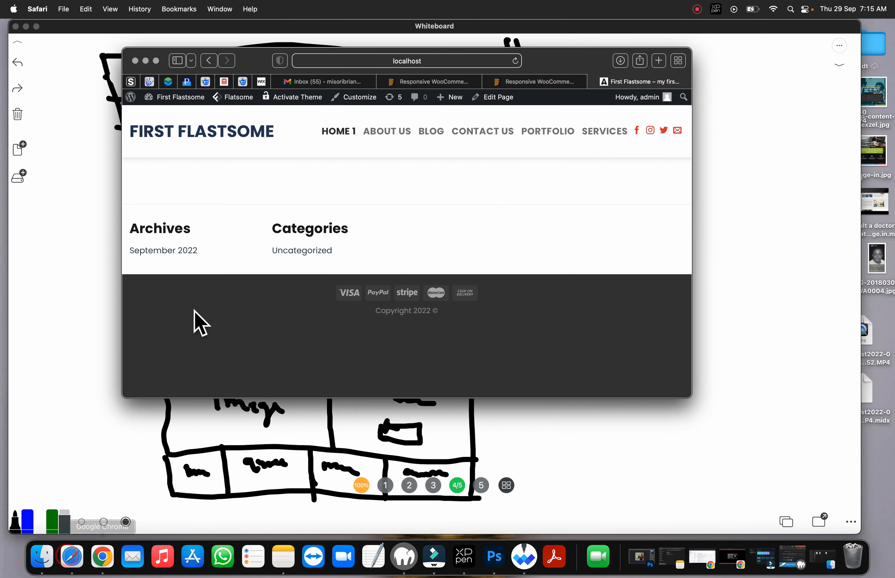
{"action": "left_click", "coordinate": [156, 61]}
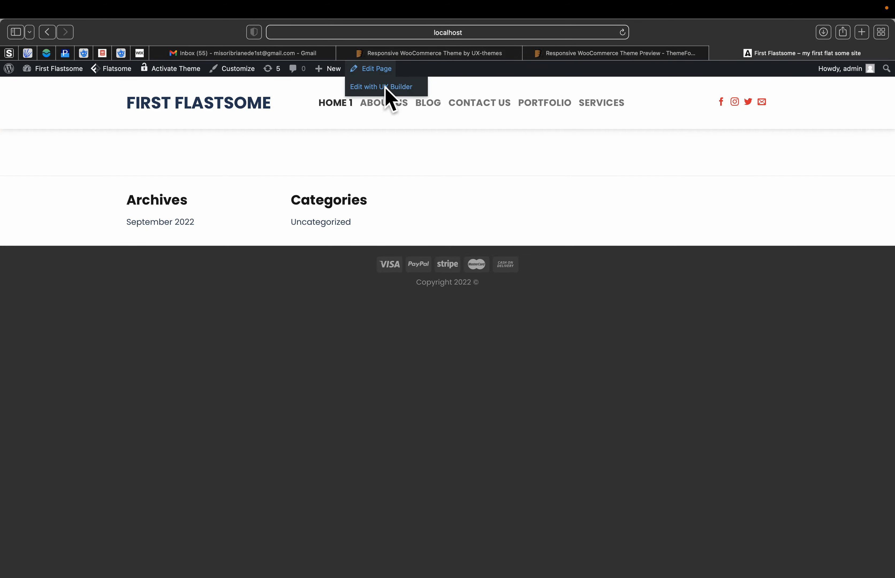
Step: Open the Home 1 page for editing in UX Builder
{"action": "left_click", "coordinate": [383, 87]}
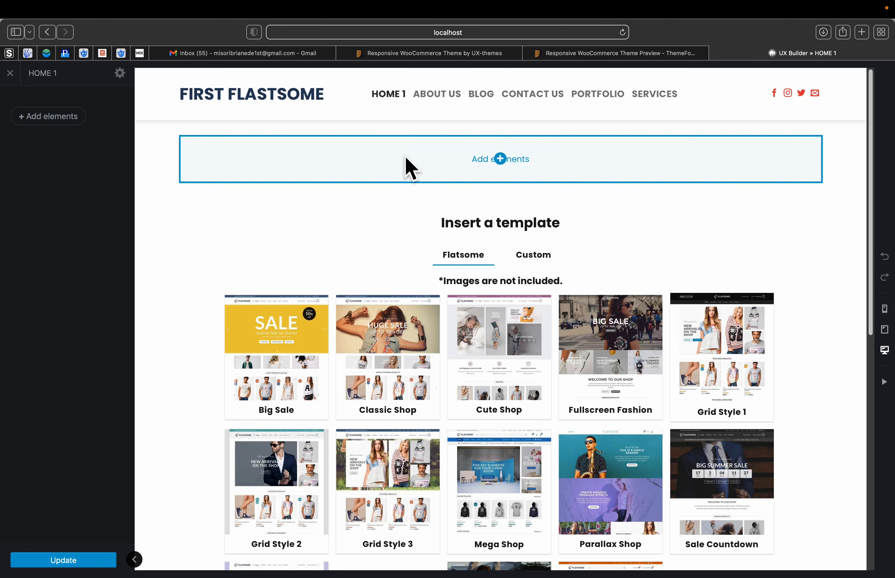
Step: Insert a section with the Simple Light preset on the empty page and delete that section again
{"action": "left_click", "coordinate": [500, 159]}
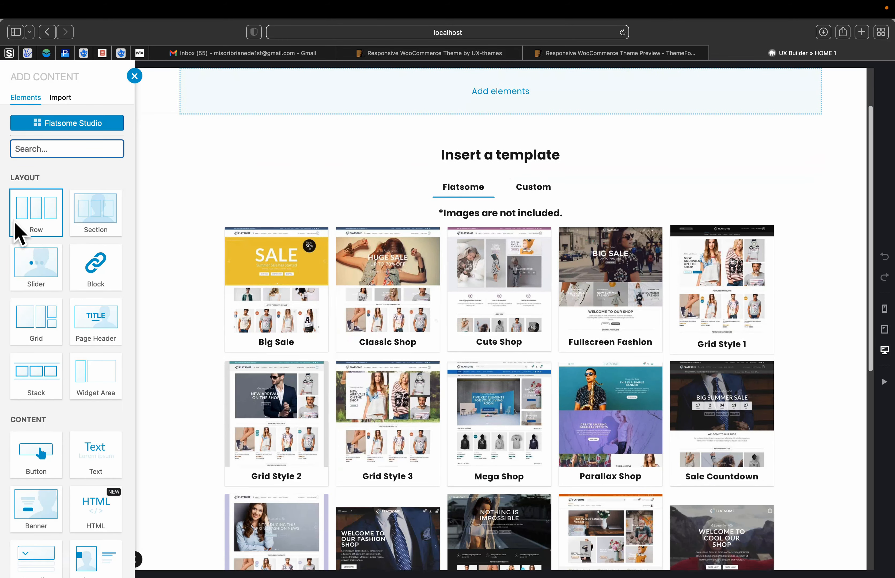
{"action": "left_click", "coordinate": [90, 227]}
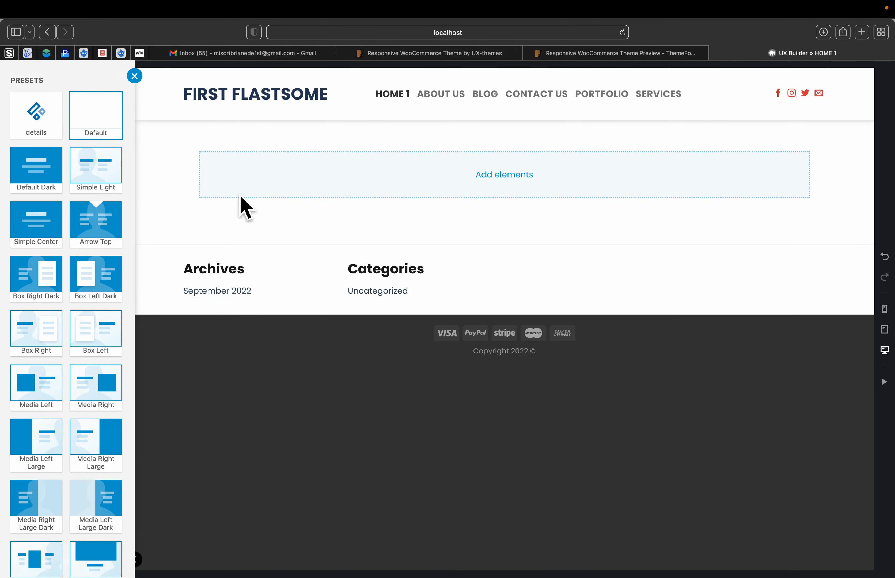
{"action": "left_click", "coordinate": [95, 177]}
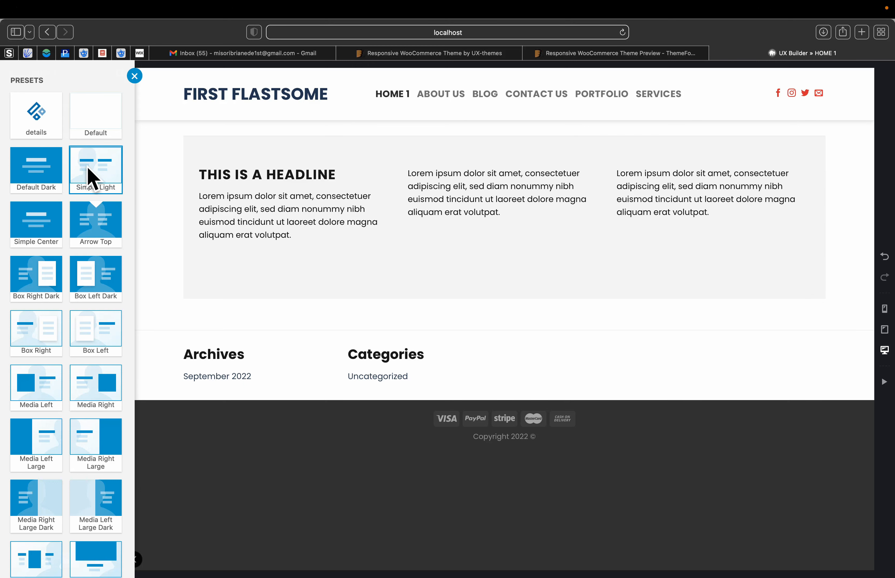
{"action": "left_click", "coordinate": [366, 274]}
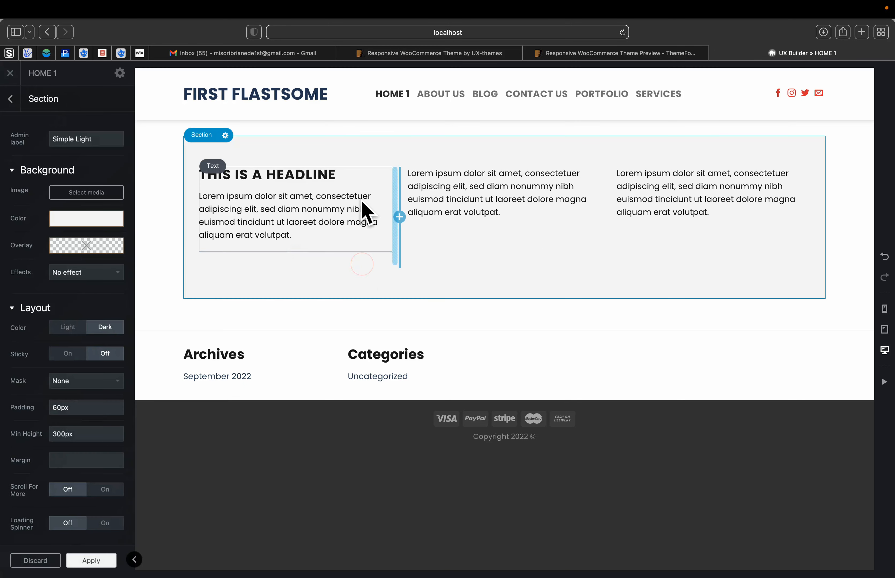
{"action": "left_click", "coordinate": [225, 136]}
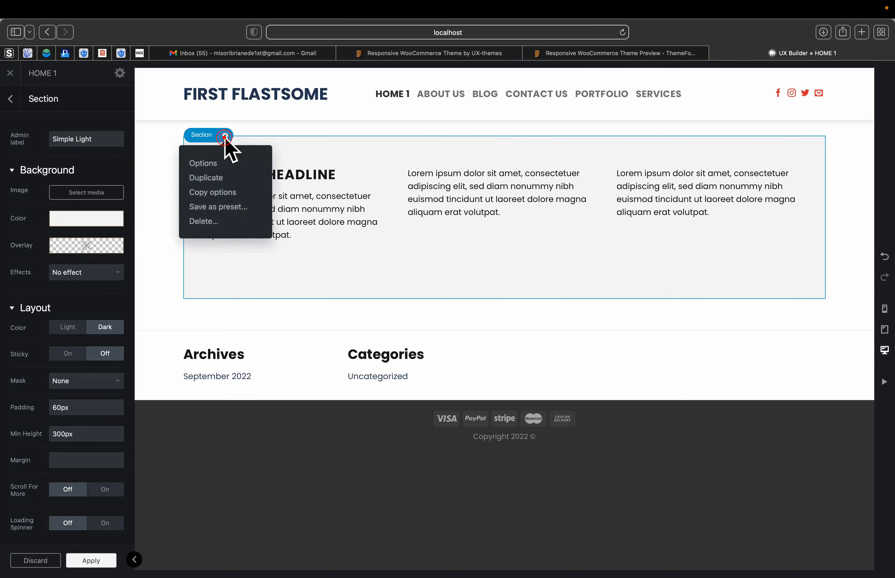
{"action": "left_click", "coordinate": [202, 222]}
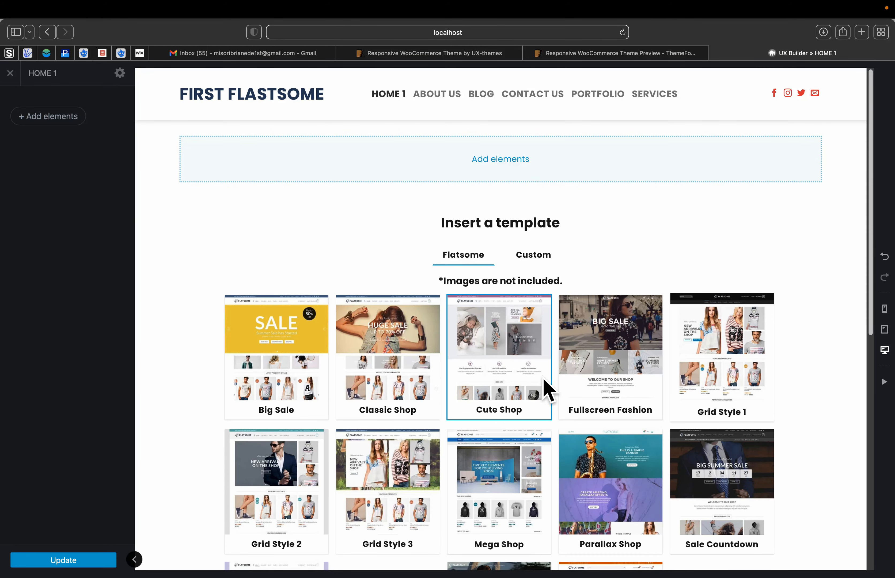
Step: Browse the Flatsome page templates and insert the Parallax Shop template into the page
{"action": "scroll", "coordinate": [546, 389], "scroll_direction": "down", "scroll_amount": 10}
{"action": "scroll", "coordinate": [640, 210], "scroll_direction": "up", "scroll_amount": 4}
{"action": "scroll", "coordinate": [653, 240], "scroll_direction": "down", "scroll_amount": 2}
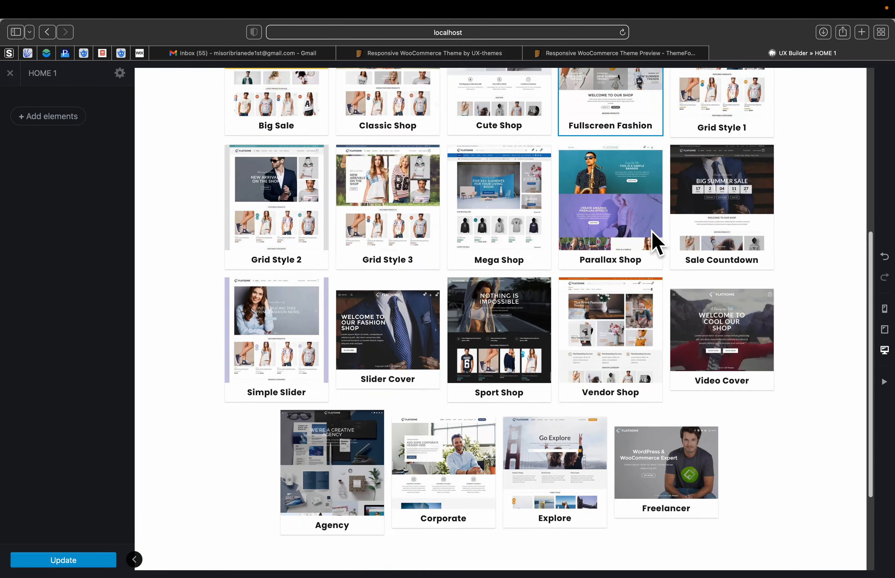
{"action": "scroll", "coordinate": [658, 226], "scroll_direction": "up", "scroll_amount": 4}
{"action": "scroll", "coordinate": [563, 423], "scroll_direction": "down", "scroll_amount": 5}
{"action": "scroll", "coordinate": [560, 425], "scroll_direction": "up", "scroll_amount": 7}
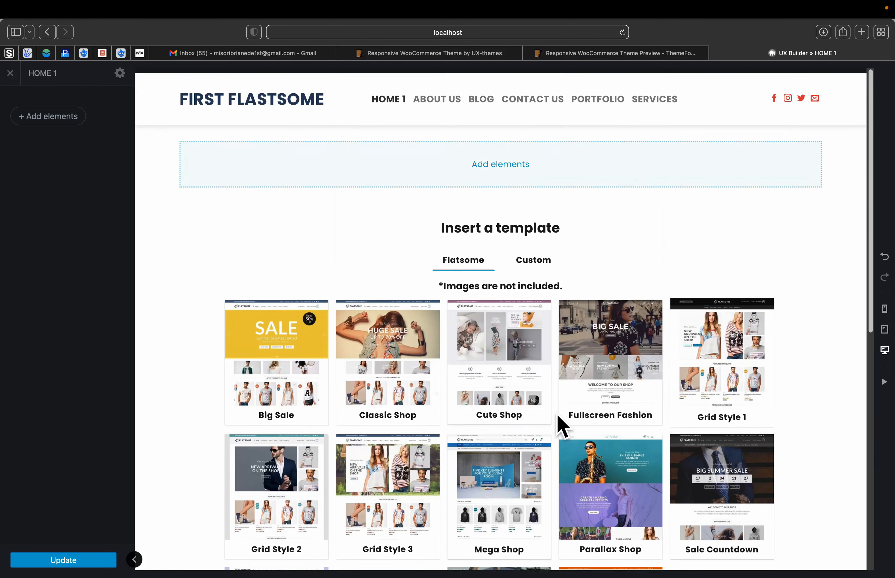
{"action": "scroll", "coordinate": [475, 350], "scroll_direction": "down", "scroll_amount": 3}
{"action": "scroll", "coordinate": [631, 468], "scroll_direction": "down", "scroll_amount": 3}
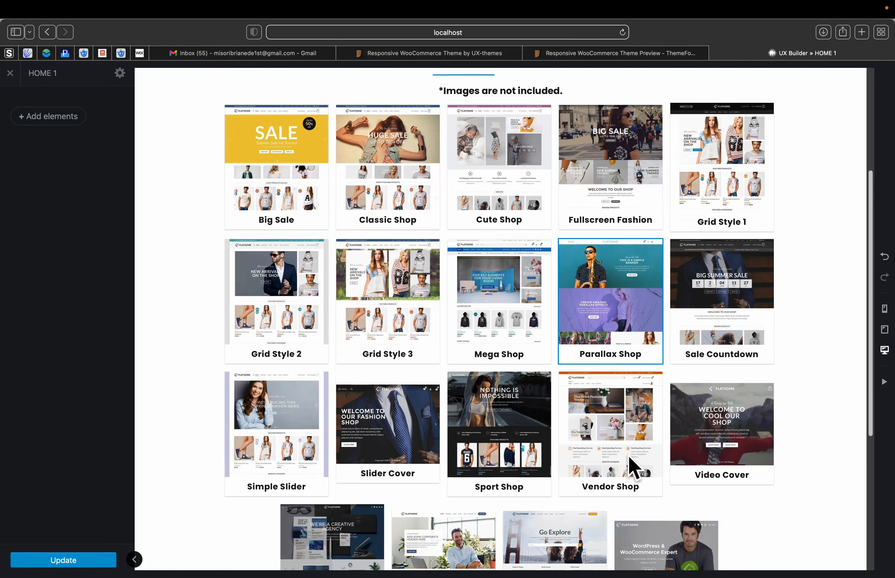
{"action": "left_click", "coordinate": [611, 299]}
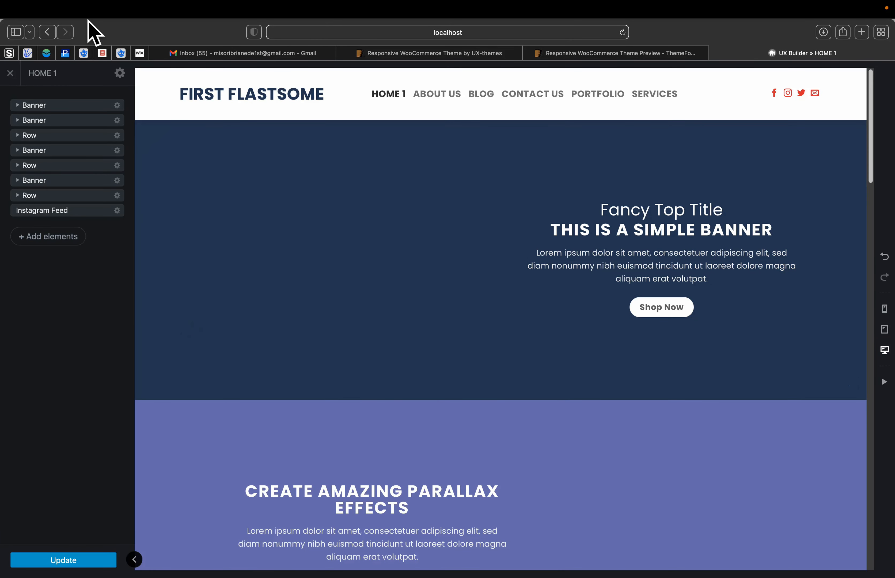
Step: Check the first banner's options and look over the inserted template from its top banner to the Instagram feed
{"action": "left_click", "coordinate": [205, 193]}
{"action": "left_click", "coordinate": [175, 120]}
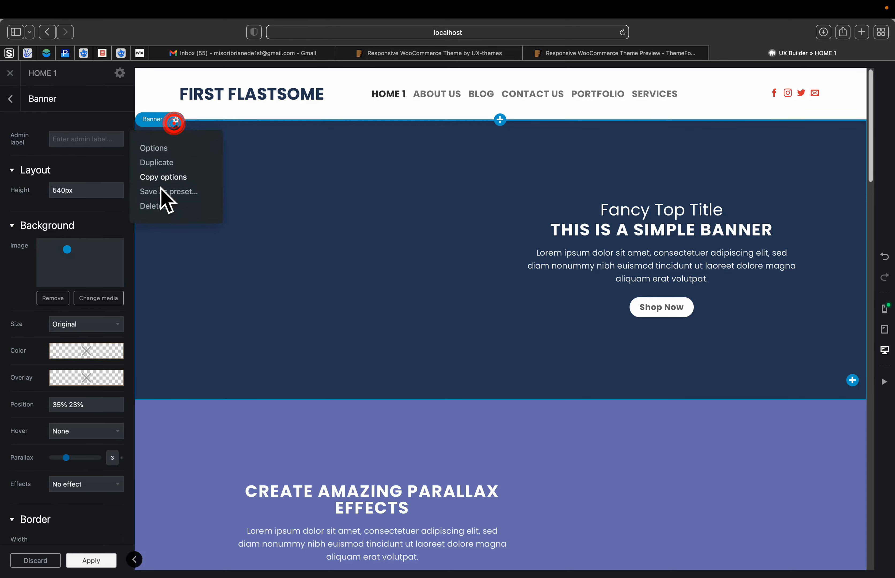
{"action": "left_click", "coordinate": [153, 213]}
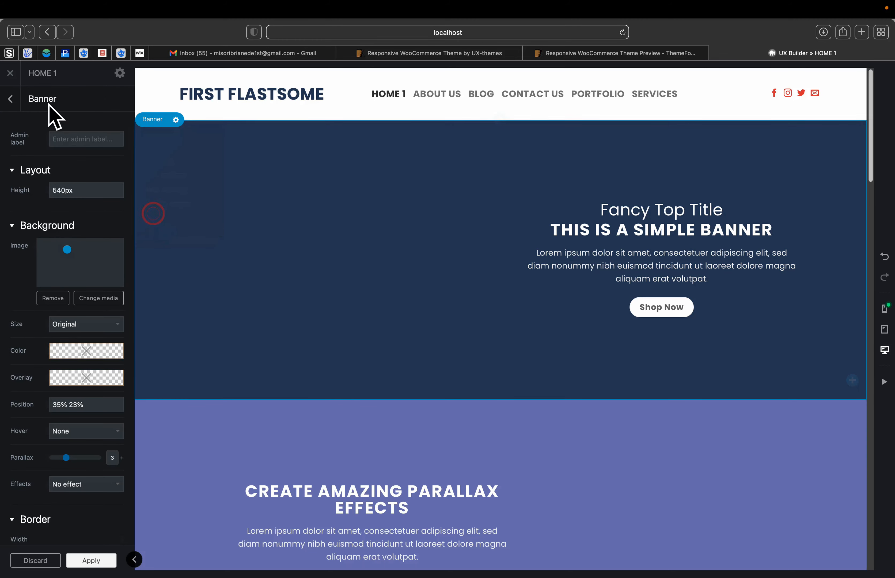
{"action": "left_click", "coordinate": [13, 92]}
{"action": "scroll", "coordinate": [274, 454], "scroll_direction": "down", "scroll_amount": 20}
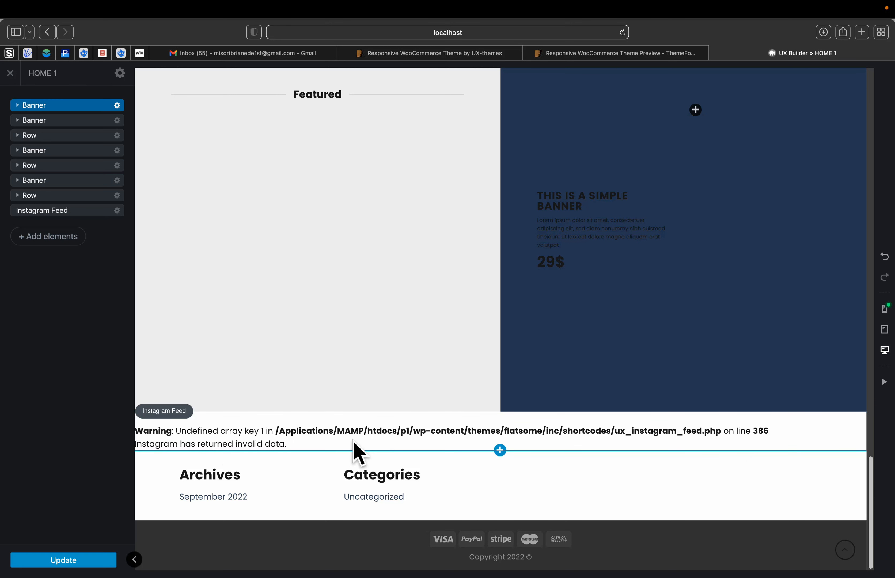
{"action": "scroll", "coordinate": [358, 453], "scroll_direction": "up", "scroll_amount": 1}
{"action": "scroll", "coordinate": [356, 453], "scroll_direction": "up", "scroll_amount": 15}
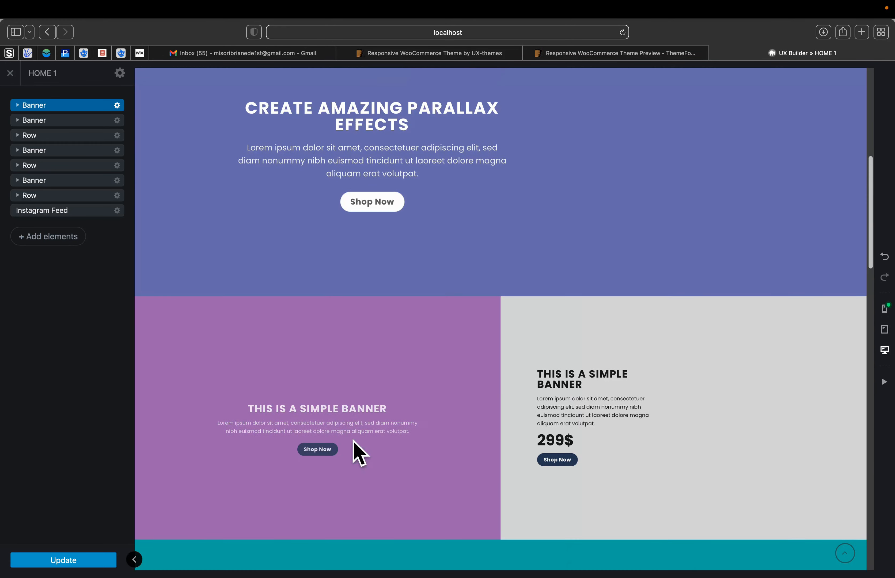
{"action": "scroll", "coordinate": [240, 300], "scroll_direction": "up", "scroll_amount": 10}
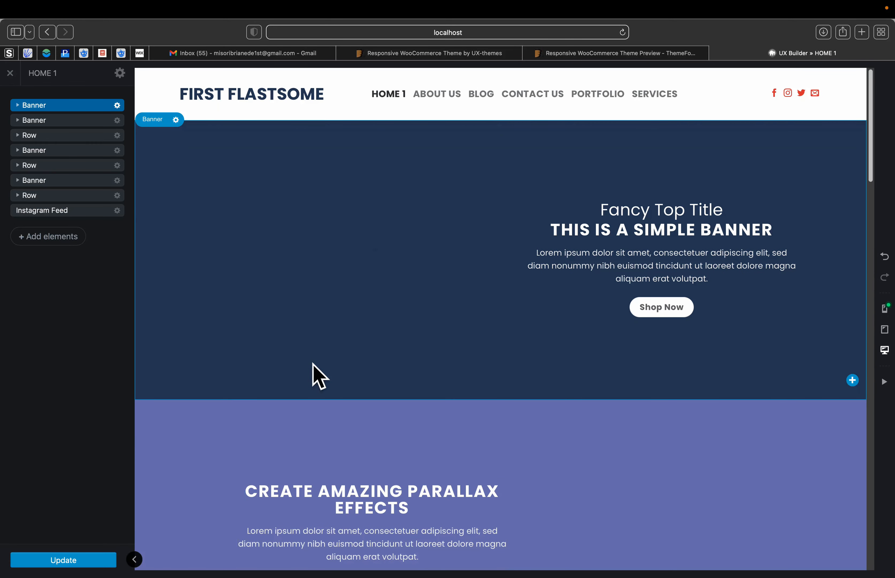
Step: Delete all of the template's banners and rows and the Instagram Feed element, clearing the page
{"action": "left_click", "coordinate": [117, 105]}
{"action": "left_click", "coordinate": [99, 206]}
{"action": "left_click", "coordinate": [117, 120]}
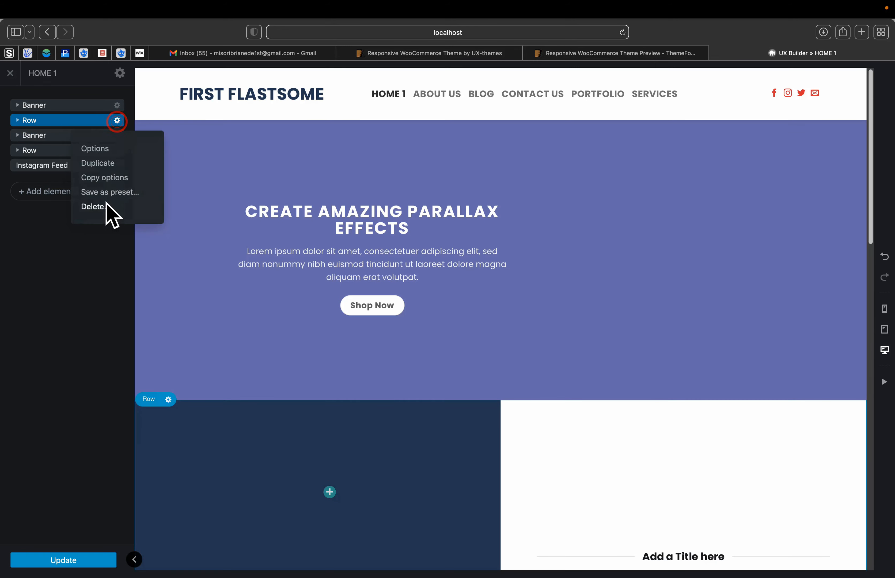
{"action": "left_click", "coordinate": [104, 210]}
{"action": "left_click", "coordinate": [117, 120]}
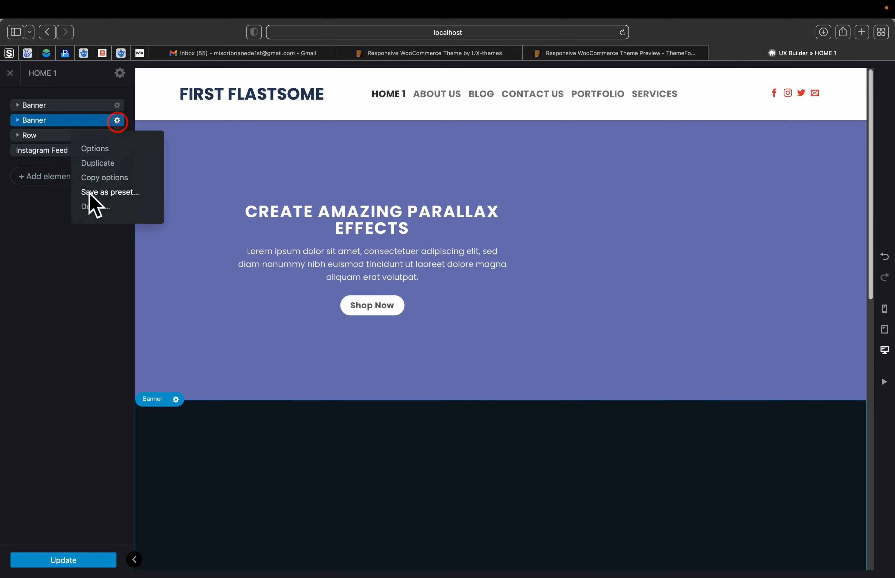
{"action": "left_click", "coordinate": [94, 208]}
{"action": "left_click", "coordinate": [117, 120]}
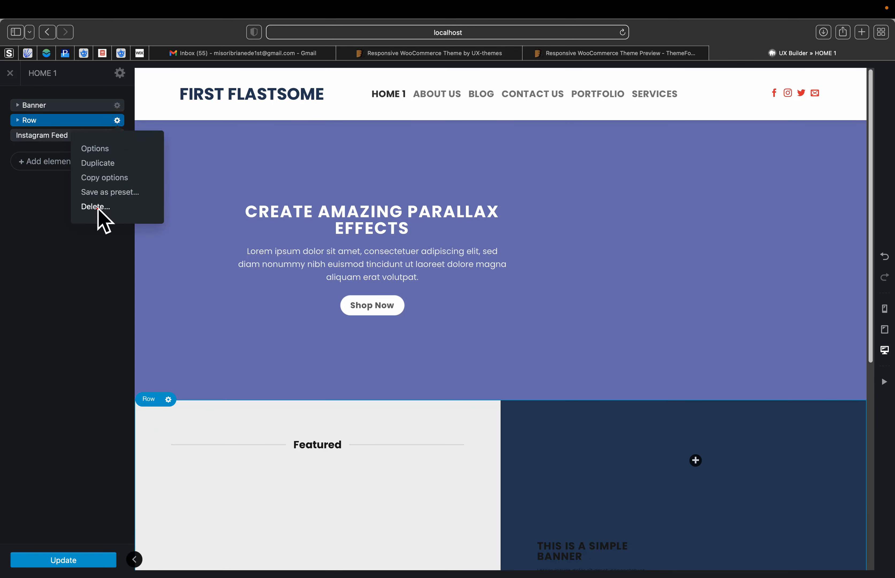
{"action": "left_click", "coordinate": [97, 207]}
{"action": "left_click", "coordinate": [117, 121]}
{"action": "left_click", "coordinate": [97, 208]}
{"action": "left_click", "coordinate": [117, 105]}
{"action": "left_click", "coordinate": [87, 193]}
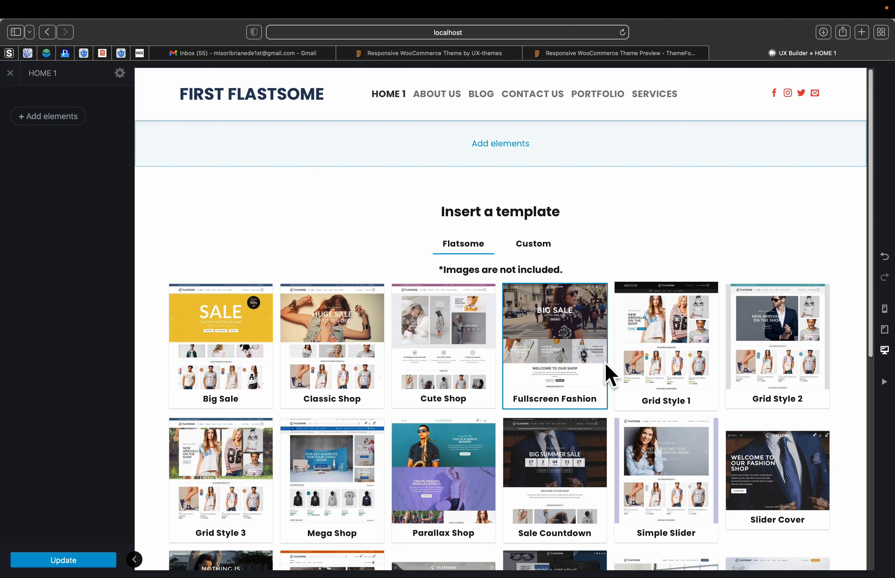
Step: Open the library of addable elements for the empty page and examine its Layout group
{"action": "left_click", "coordinate": [500, 144]}
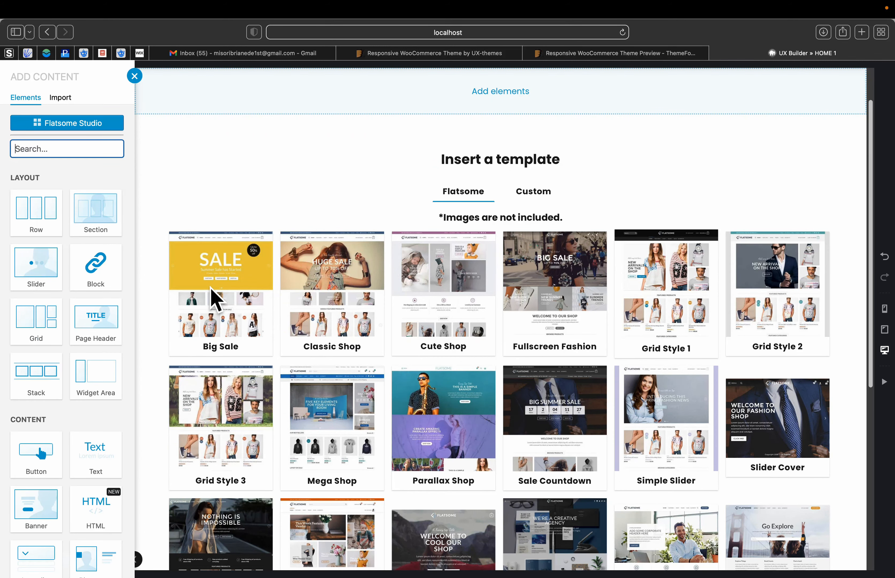
{"action": "left_click", "coordinate": [330, 178]}
{"action": "scroll", "coordinate": [330, 180], "scroll_direction": "up", "scroll_amount": 2}
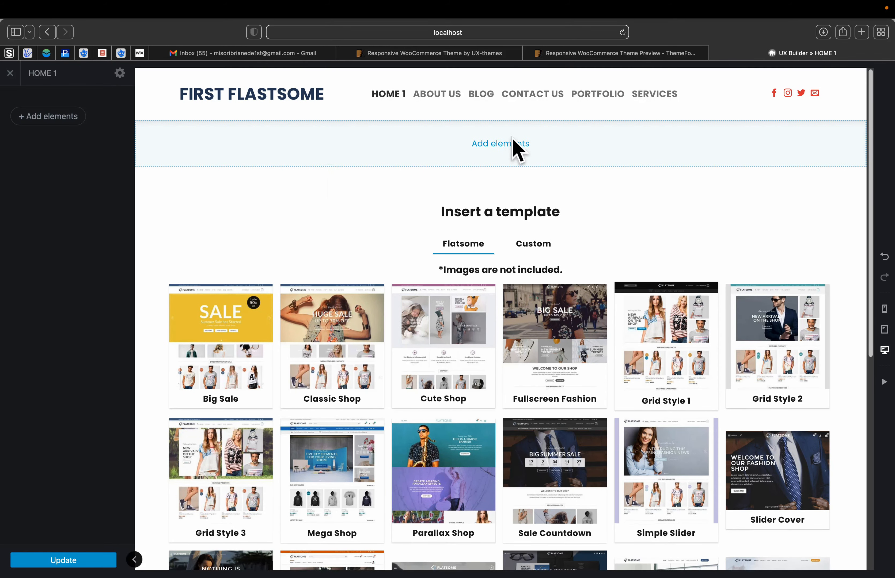
{"action": "left_click", "coordinate": [498, 142]}
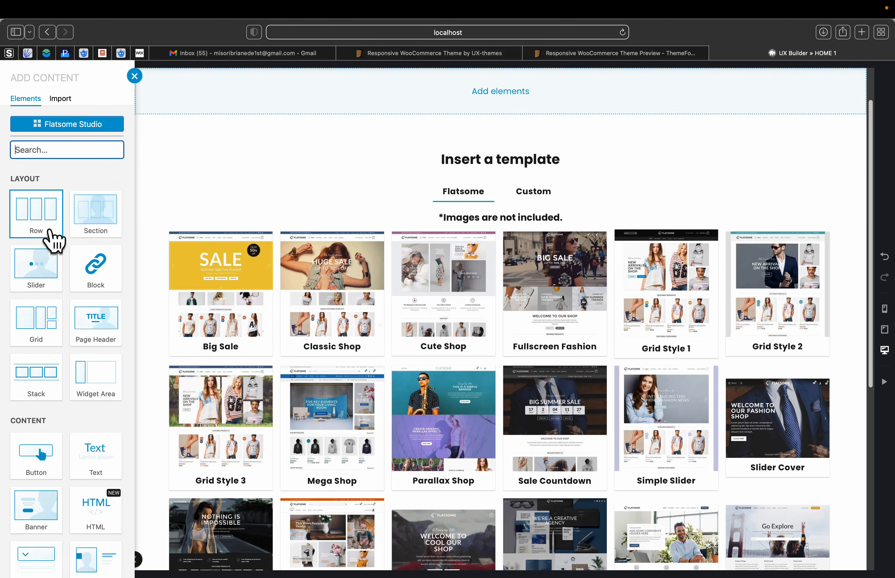
{"action": "left_click", "coordinate": [16, 175]}
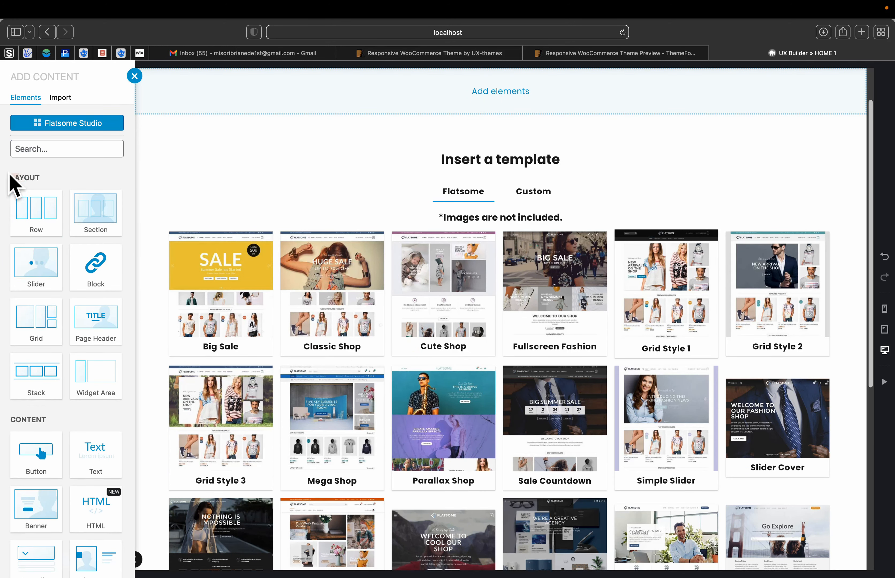
Step: Look through the Content and Shop elements that can be added to the page
{"action": "left_click", "coordinate": [58, 421]}
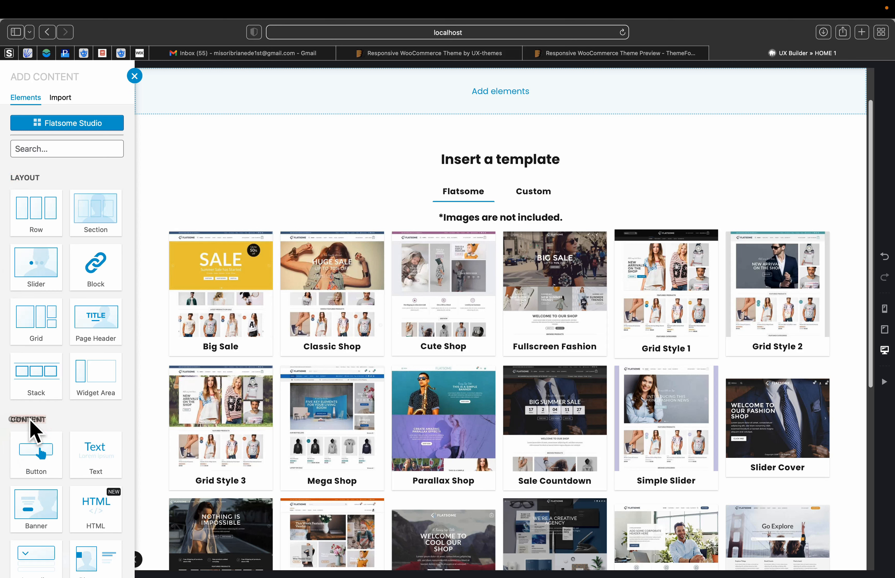
{"action": "scroll", "coordinate": [52, 336], "scroll_direction": "down", "scroll_amount": 1}
{"action": "scroll", "coordinate": [53, 336], "scroll_direction": "down", "scroll_amount": 2}
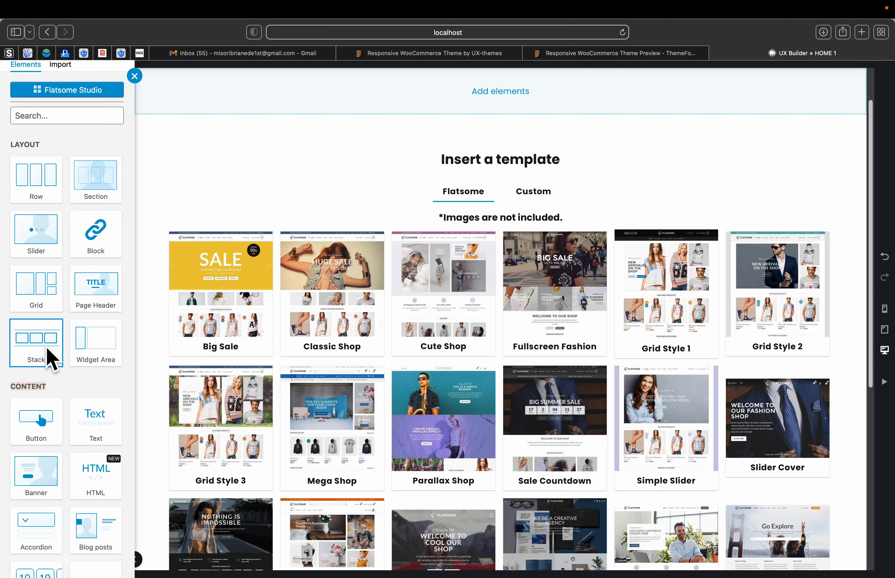
{"action": "scroll", "coordinate": [101, 356], "scroll_direction": "down", "scroll_amount": 5}
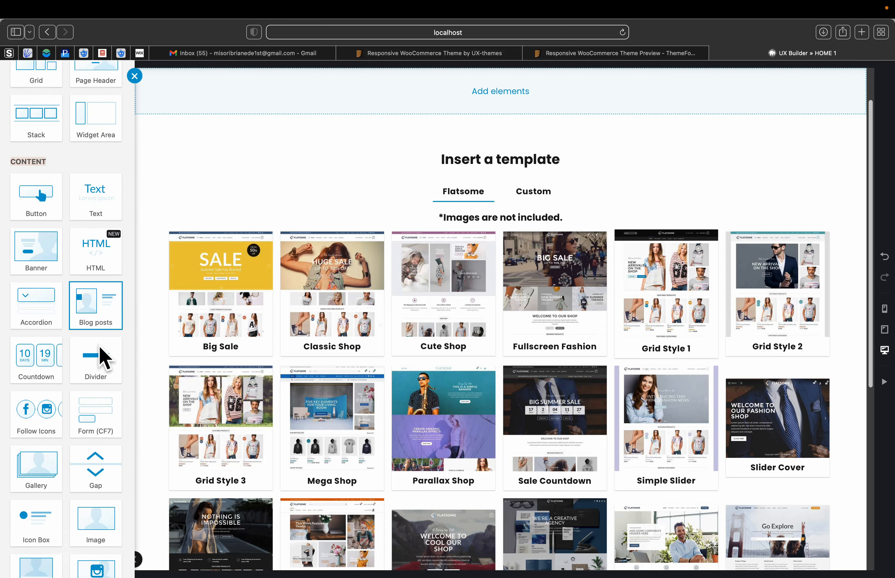
{"action": "scroll", "coordinate": [102, 357], "scroll_direction": "down", "scroll_amount": 2}
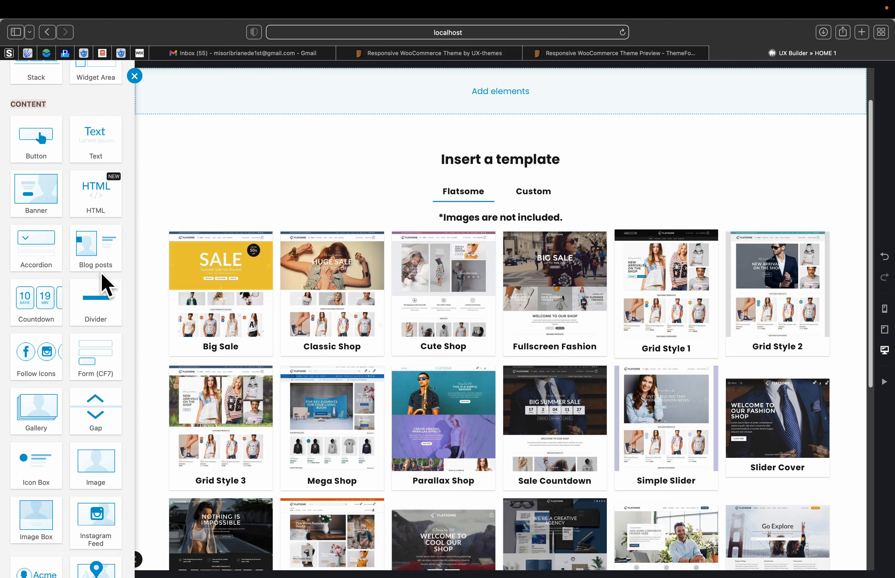
{"action": "scroll", "coordinate": [104, 283], "scroll_direction": "down", "scroll_amount": 3}
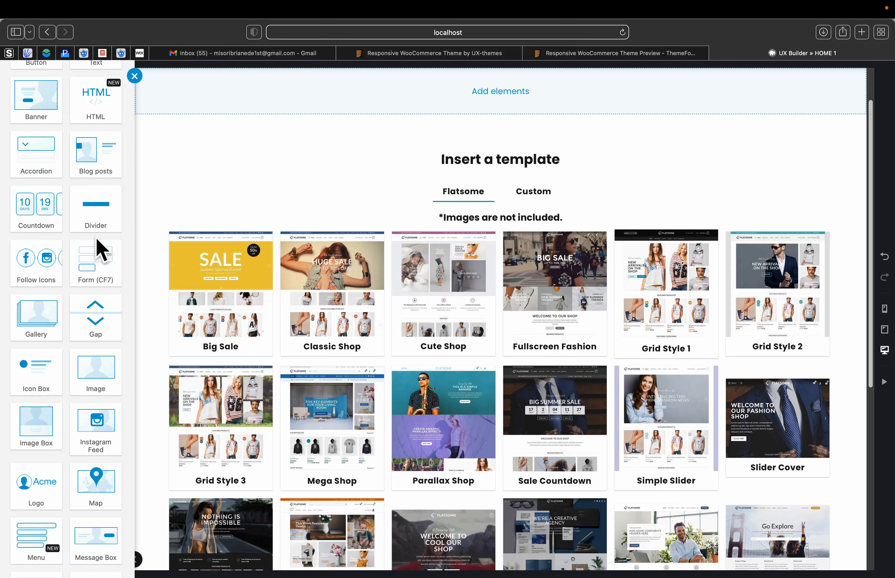
{"action": "scroll", "coordinate": [89, 309], "scroll_direction": "down", "scroll_amount": 3}
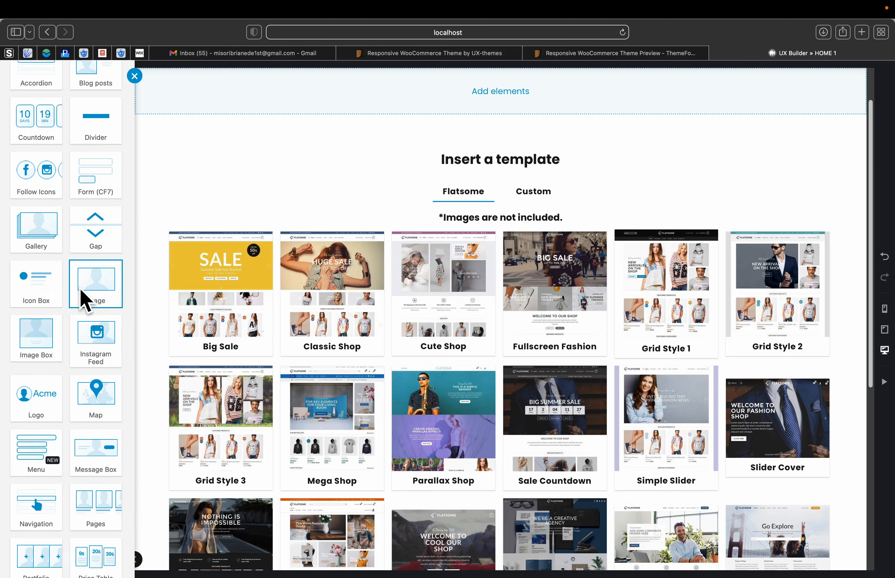
{"action": "scroll", "coordinate": [96, 319], "scroll_direction": "down", "scroll_amount": 3}
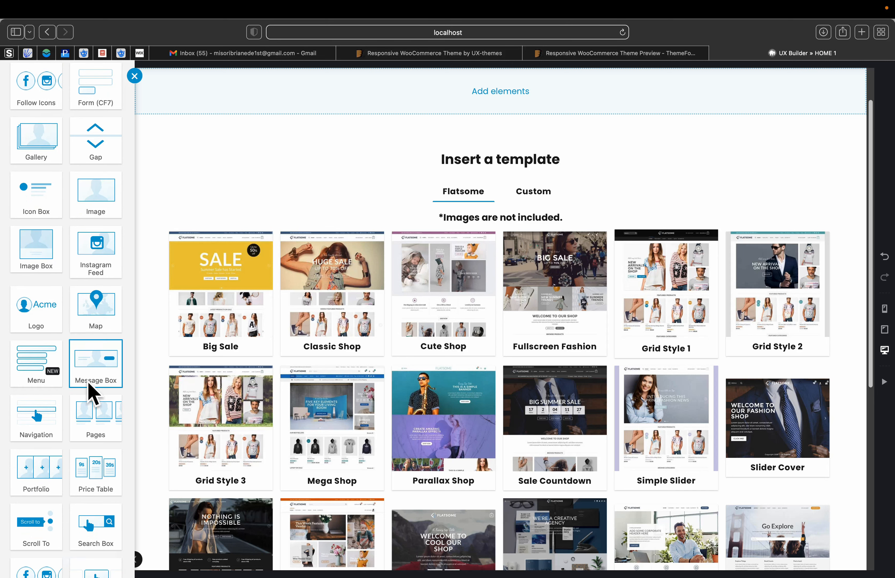
{"action": "scroll", "coordinate": [90, 387], "scroll_direction": "down", "scroll_amount": 10}
{"action": "scroll", "coordinate": [88, 381], "scroll_direction": "down", "scroll_amount": 3}
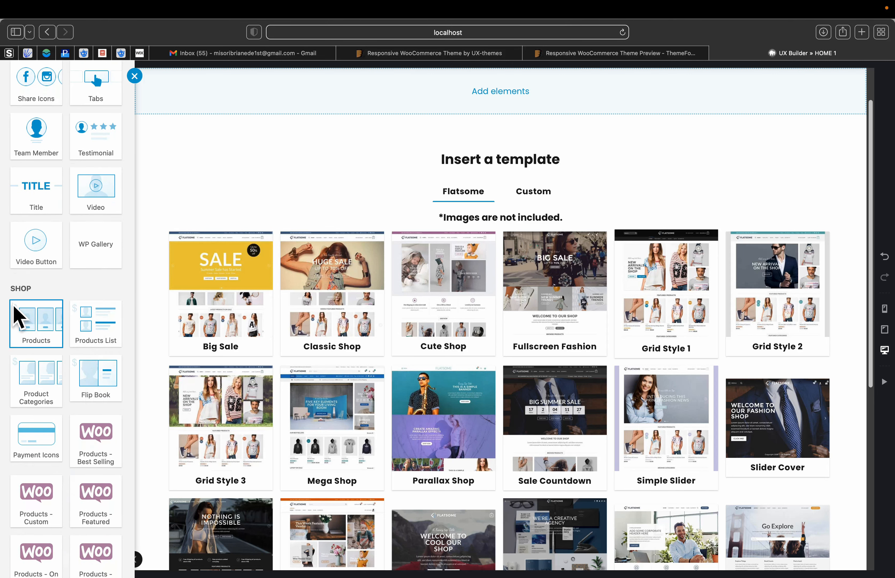
{"action": "scroll", "coordinate": [53, 322], "scroll_direction": "down", "scroll_amount": 3}
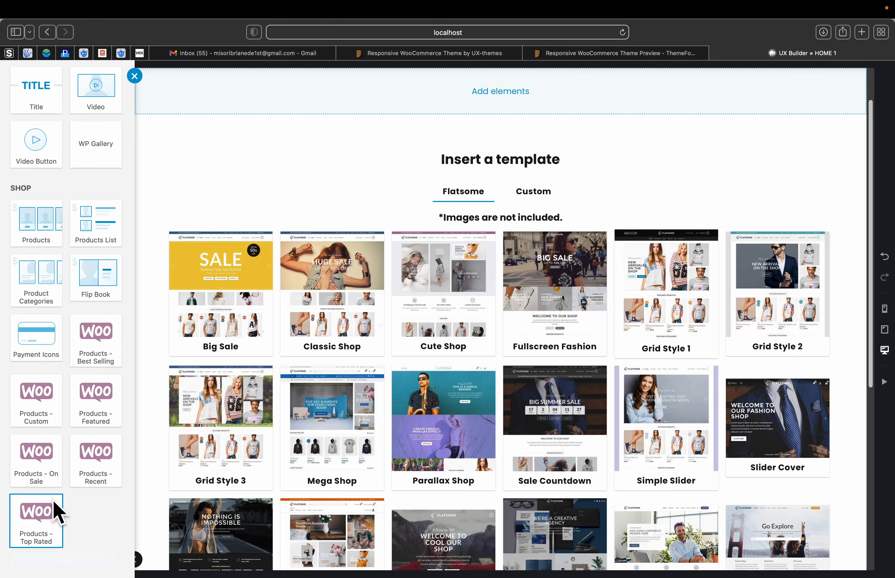
{"action": "scroll", "coordinate": [56, 507], "scroll_direction": "up", "scroll_amount": 9}
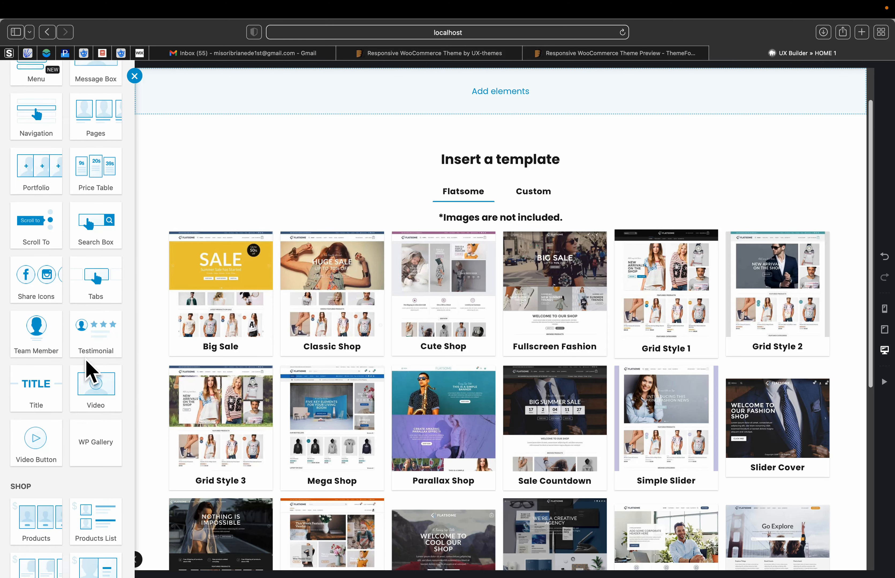
{"action": "scroll", "coordinate": [89, 370], "scroll_direction": "up", "scroll_amount": 1}
{"action": "scroll", "coordinate": [64, 347], "scroll_direction": "up", "scroll_amount": 3}
{"action": "scroll", "coordinate": [64, 300], "scroll_direction": "up", "scroll_amount": 6}
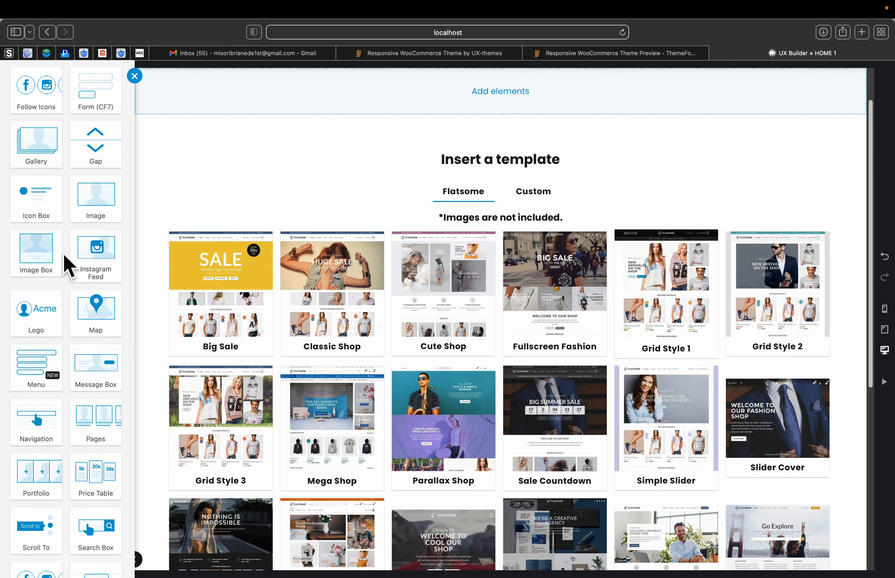
Step: Add an empty Slider element to the cleared home page and check its options and the content it accepts
{"action": "scroll", "coordinate": [66, 261], "scroll_direction": "up", "scroll_amount": 14}
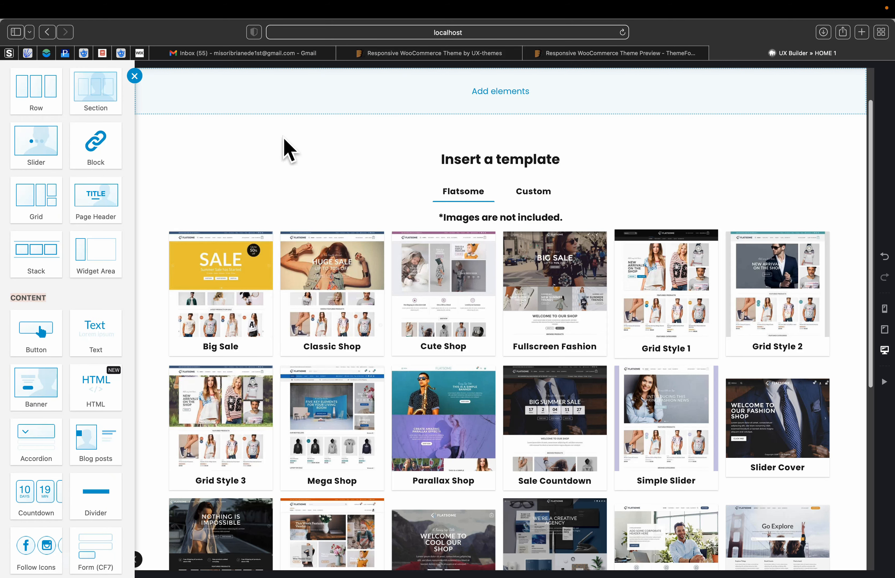
{"action": "left_click", "coordinate": [39, 154]}
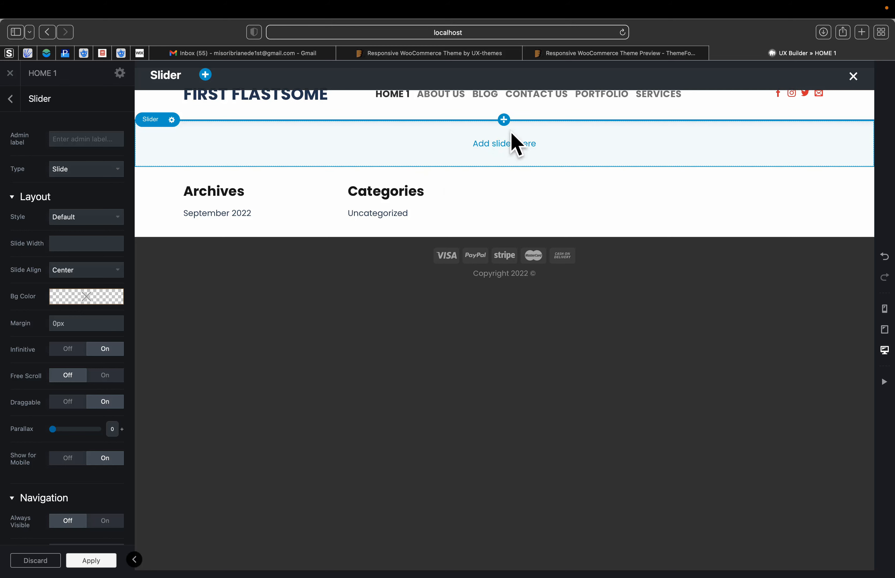
{"action": "left_click", "coordinate": [504, 144]}
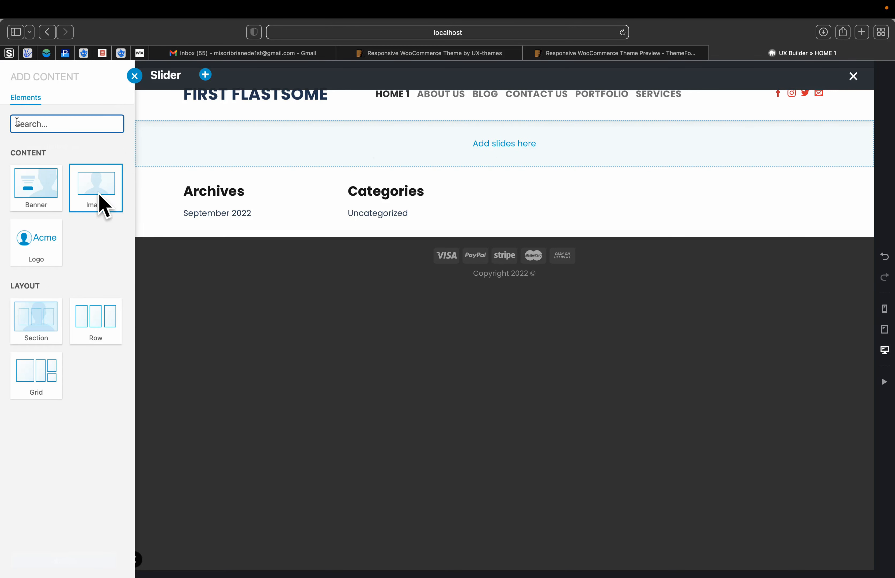
{"action": "left_click", "coordinate": [344, 152]}
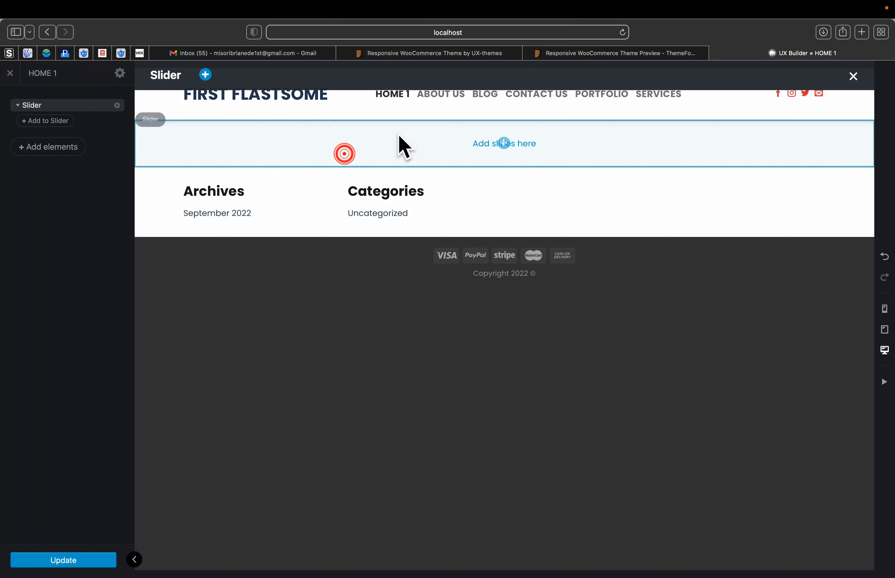
{"action": "left_click", "coordinate": [250, 140]}
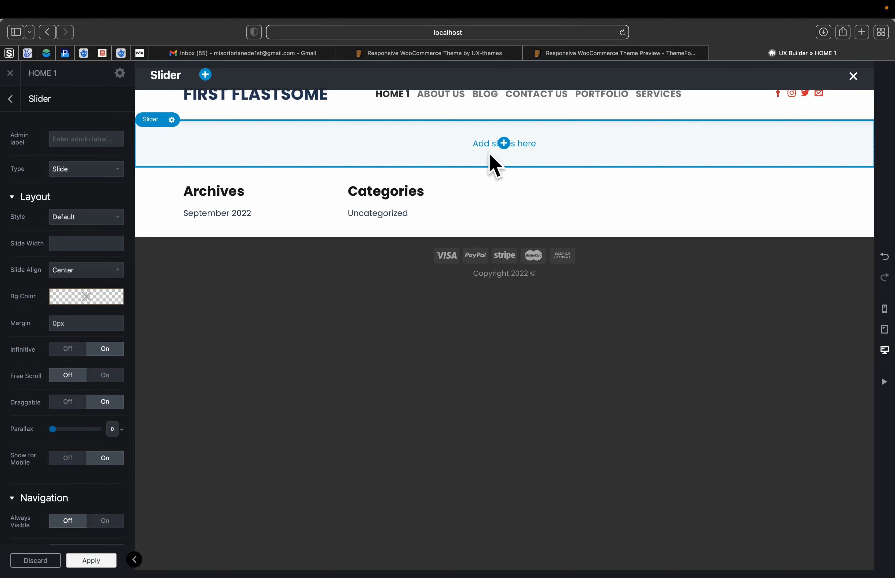
Step: Try a banner with the Right preset as the slider's first slide, and delete that banner
{"action": "left_click", "coordinate": [507, 144]}
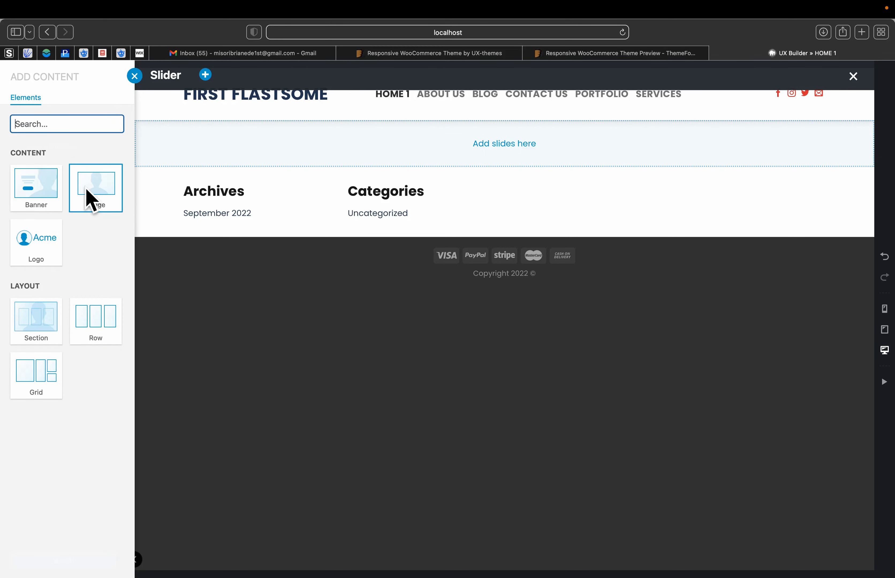
{"action": "left_click", "coordinate": [45, 198]}
{"action": "left_click", "coordinate": [92, 193]}
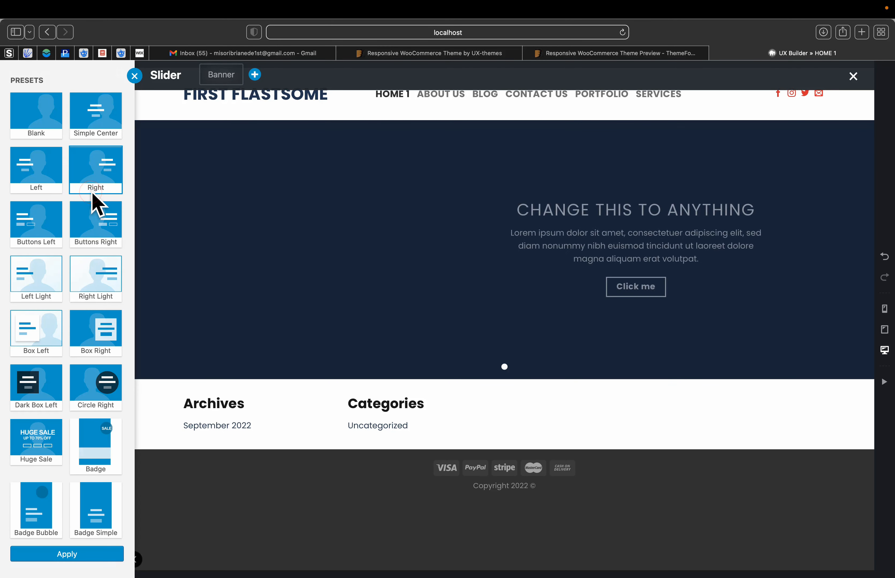
{"action": "left_click", "coordinate": [256, 199]}
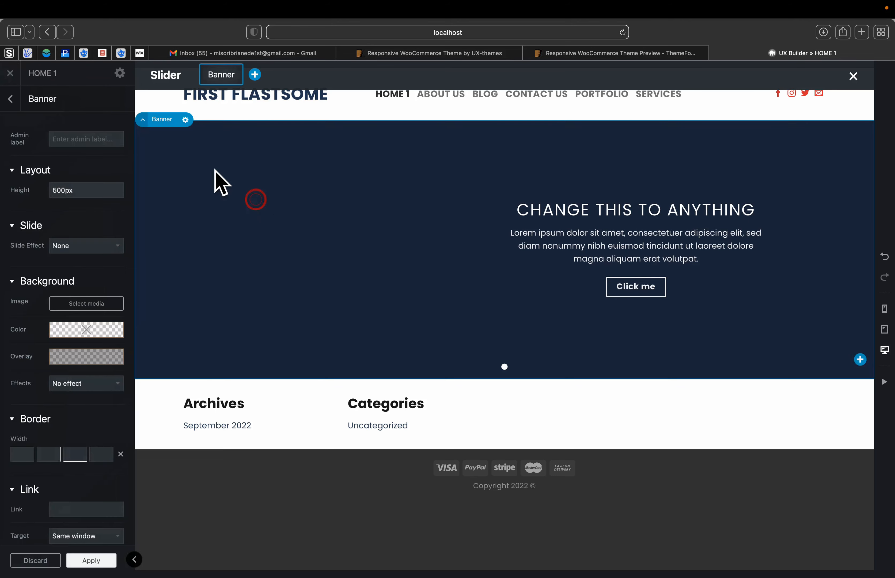
{"action": "left_click", "coordinate": [185, 121]}
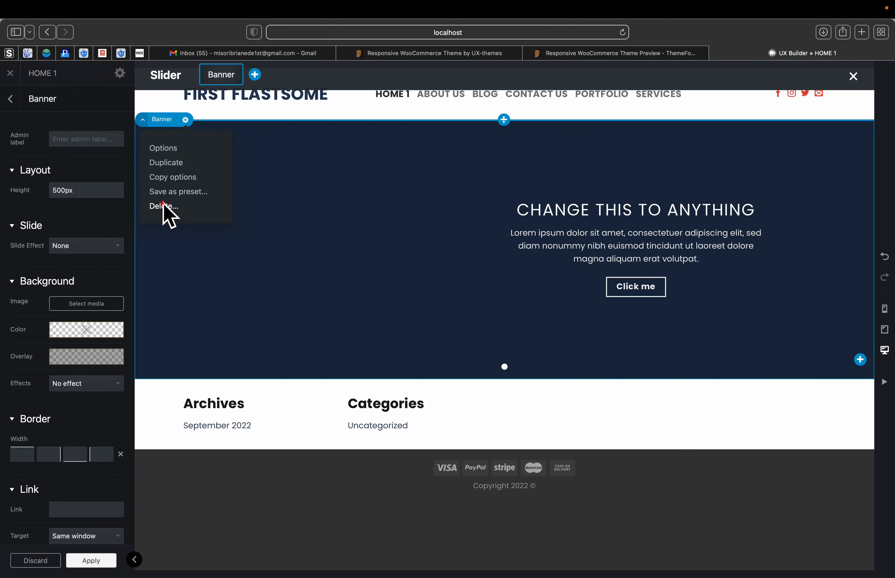
{"action": "left_click", "coordinate": [164, 206]}
Step: Add a simple banner with centred heading and text to the slider, and return to the page's element tree
{"action": "left_click", "coordinate": [504, 143]}
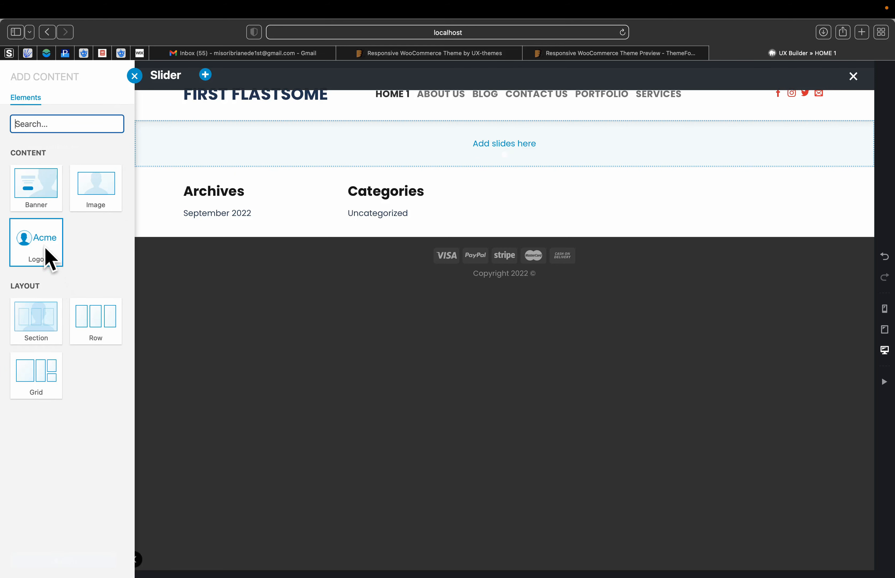
{"action": "left_click", "coordinate": [38, 188]}
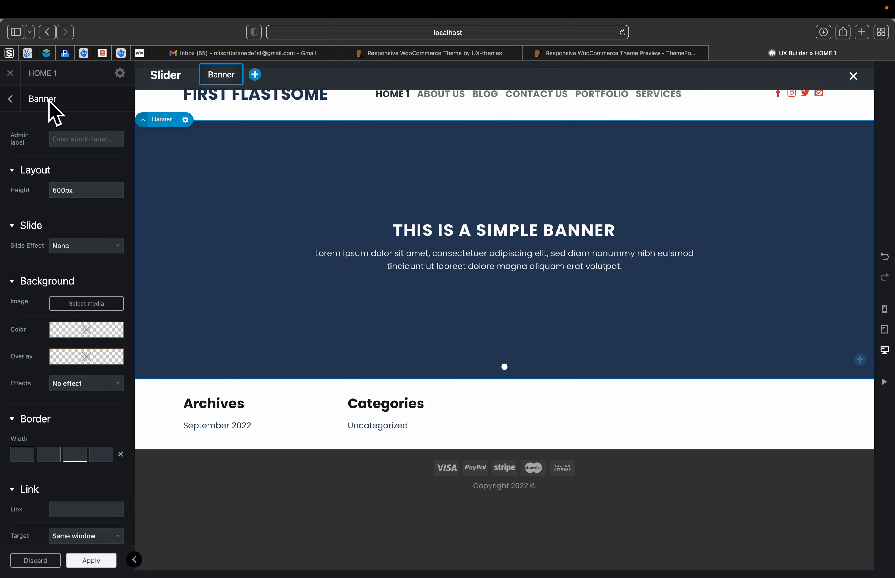
{"action": "left_click", "coordinate": [11, 100]}
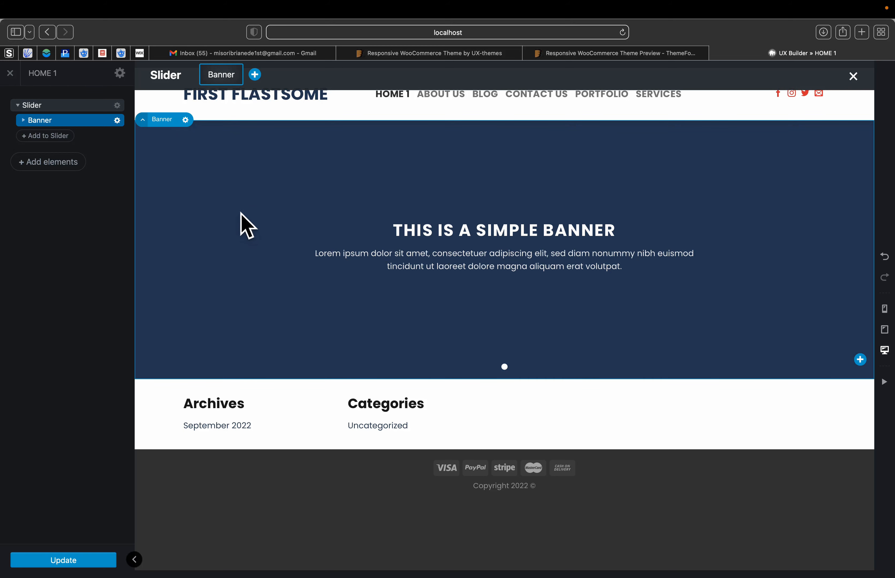
Step: Duplicate the slider's banner twice to make three banner slides
{"action": "left_click", "coordinate": [186, 121]}
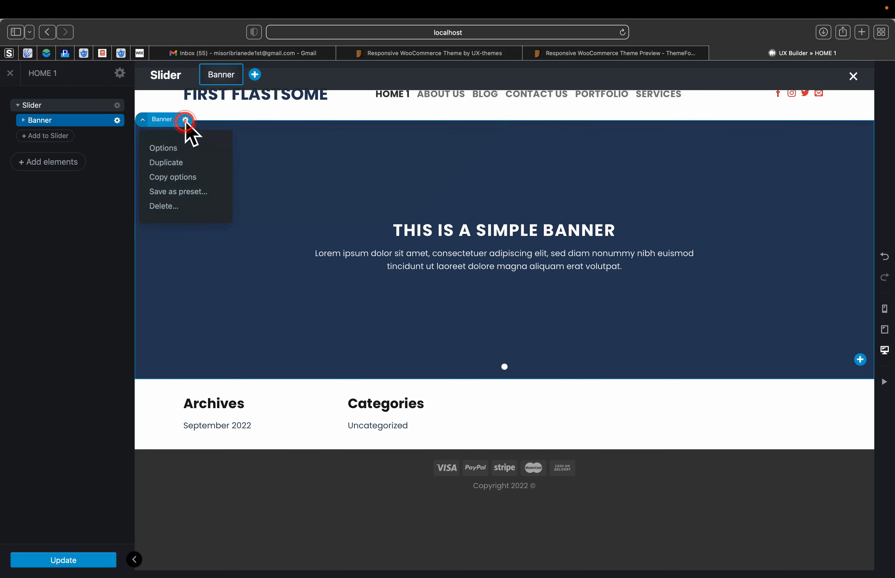
{"action": "left_click", "coordinate": [183, 122]}
{"action": "left_click", "coordinate": [186, 120]}
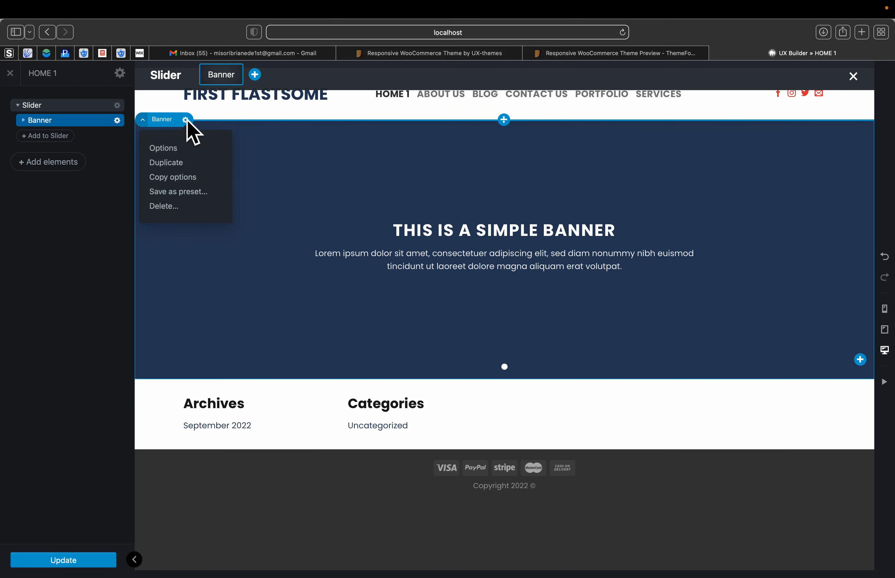
{"action": "left_click", "coordinate": [117, 121]}
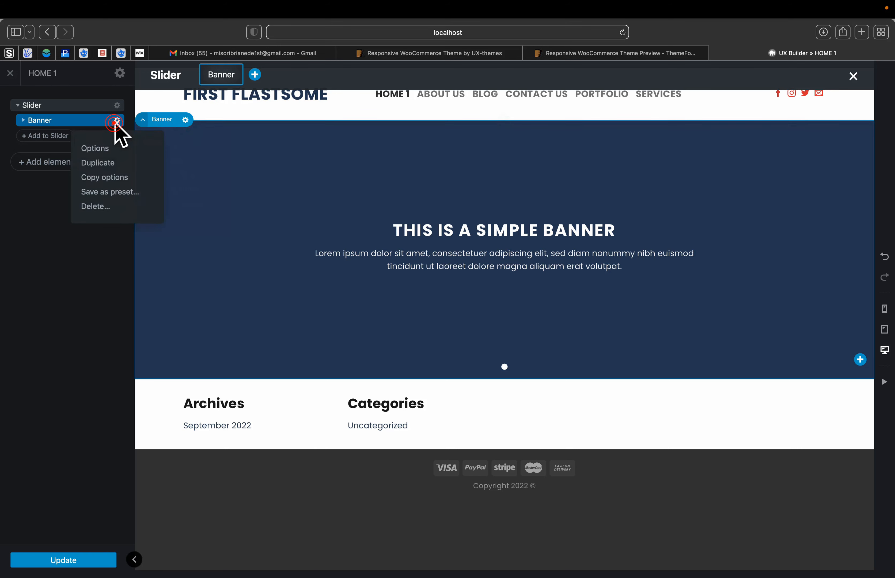
{"action": "left_click", "coordinate": [105, 165]}
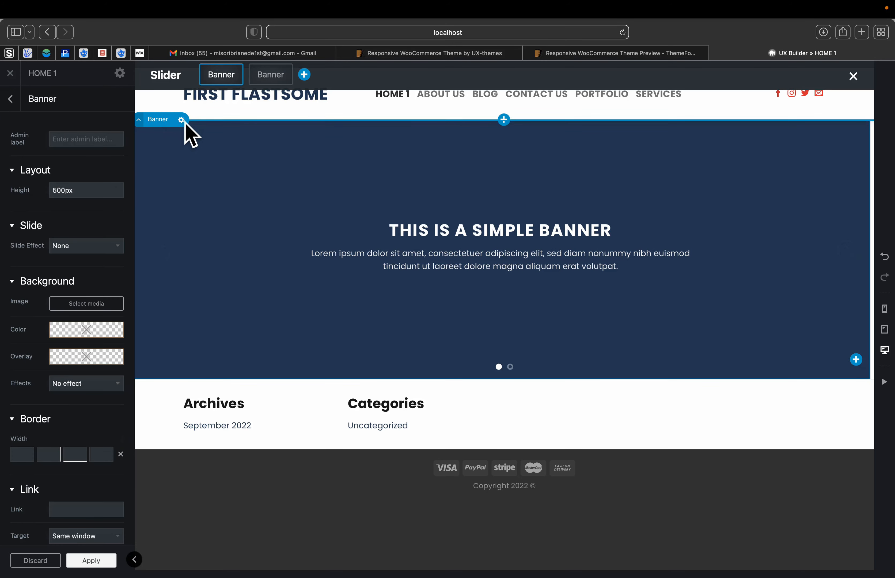
{"action": "left_click", "coordinate": [10, 101]}
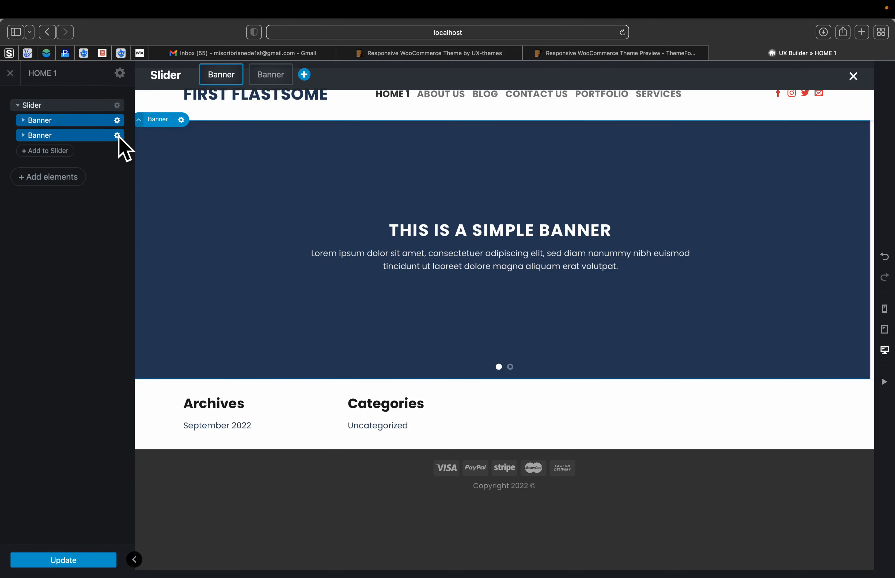
{"action": "left_click", "coordinate": [118, 136]}
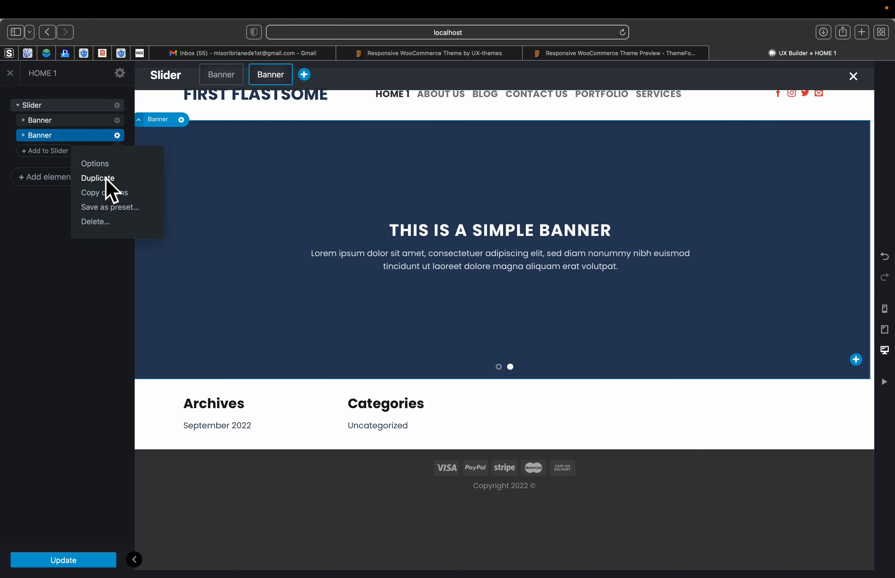
{"action": "left_click", "coordinate": [106, 180]}
Step: Switch through the slider's three banner slides to view each one, ending on the first
{"action": "left_click", "coordinate": [201, 178]}
{"action": "left_click", "coordinate": [270, 77]}
{"action": "left_click", "coordinate": [312, 75]}
{"action": "left_click", "coordinate": [230, 78]}
{"action": "left_click", "coordinate": [266, 79]}
{"action": "left_click", "coordinate": [305, 75]}
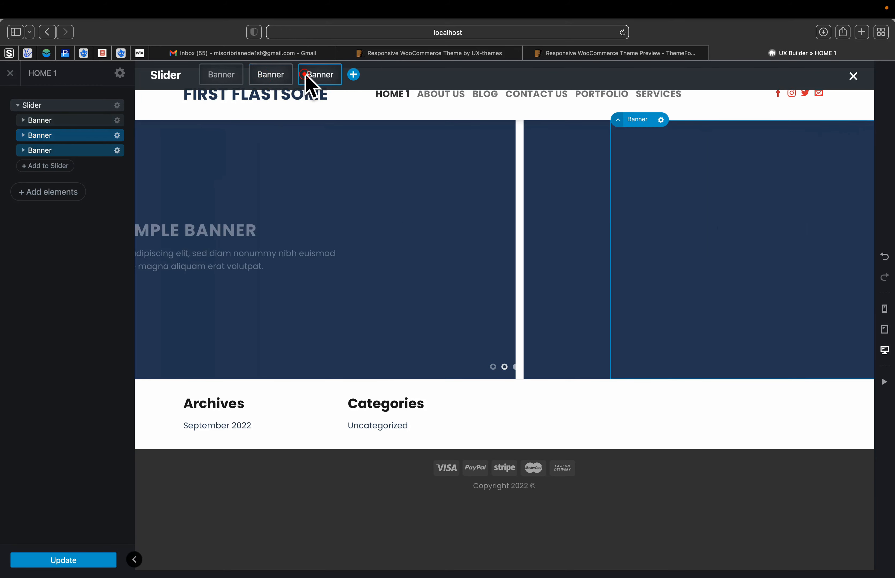
{"action": "left_click", "coordinate": [268, 77]}
{"action": "left_click", "coordinate": [225, 78]}
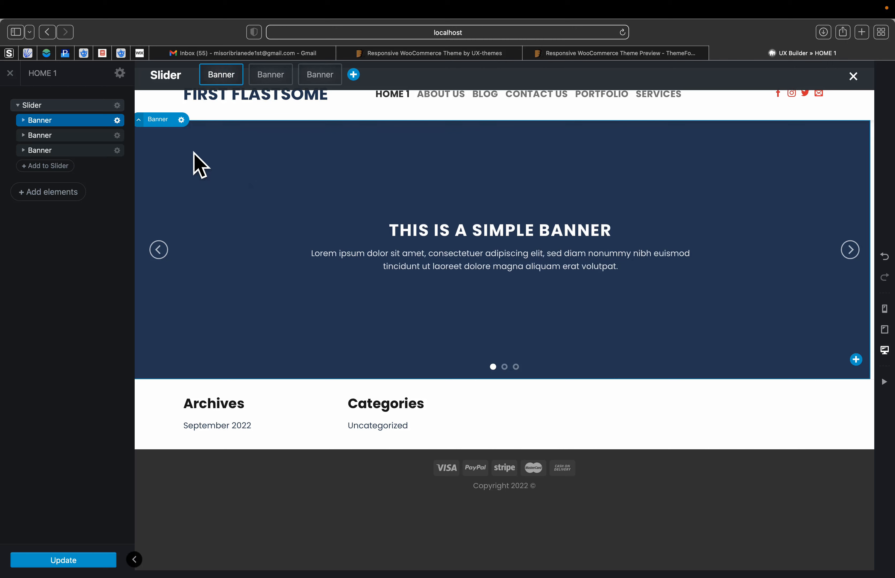
Step: Set the first banner's background to the existing media library image cropped-3-59-1536x1536-1.jpeg
{"action": "left_click", "coordinate": [245, 163]}
{"action": "left_click", "coordinate": [85, 305]}
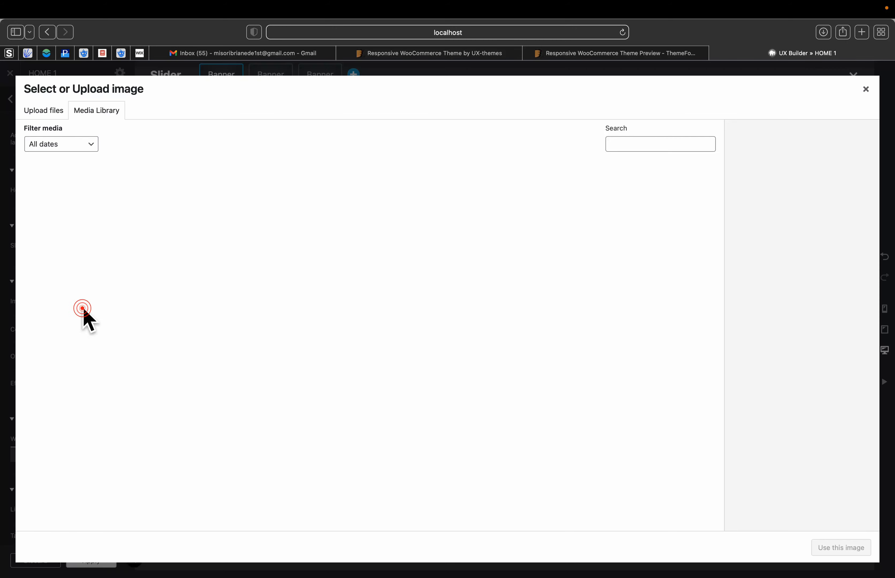
{"action": "left_click", "coordinate": [57, 180]}
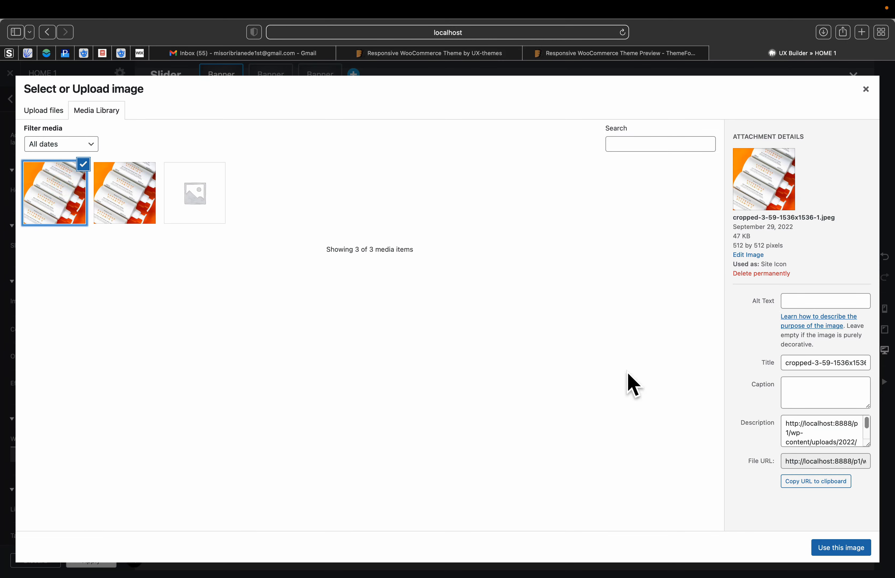
{"action": "left_click", "coordinate": [829, 548]}
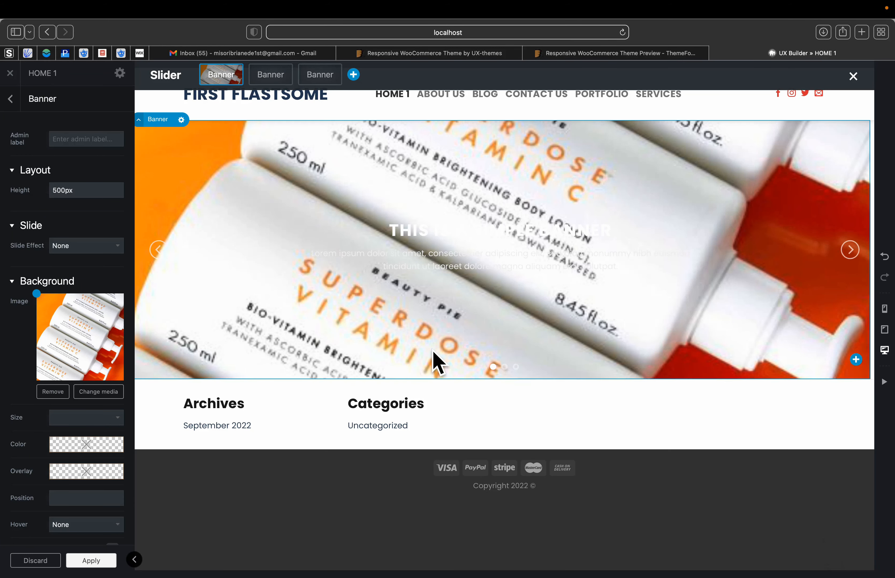
Step: Set the first banner's background image size to Original
{"action": "scroll", "coordinate": [99, 435], "scroll_direction": "down", "scroll_amount": 2}
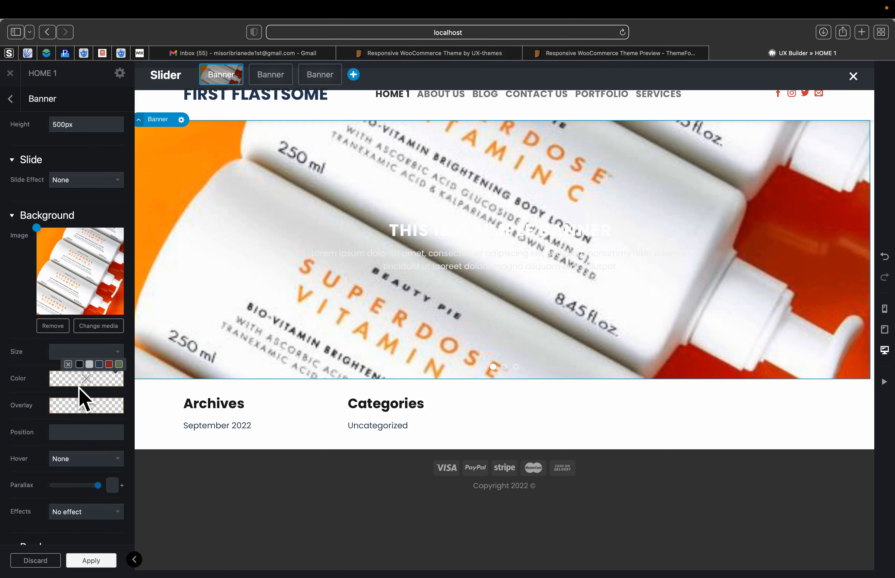
{"action": "scroll", "coordinate": [81, 395], "scroll_direction": "down", "scroll_amount": 4}
{"action": "scroll", "coordinate": [72, 361], "scroll_direction": "down", "scroll_amount": 1}
{"action": "scroll", "coordinate": [59, 329], "scroll_direction": "up", "scroll_amount": 4}
{"action": "left_click", "coordinate": [62, 298]}
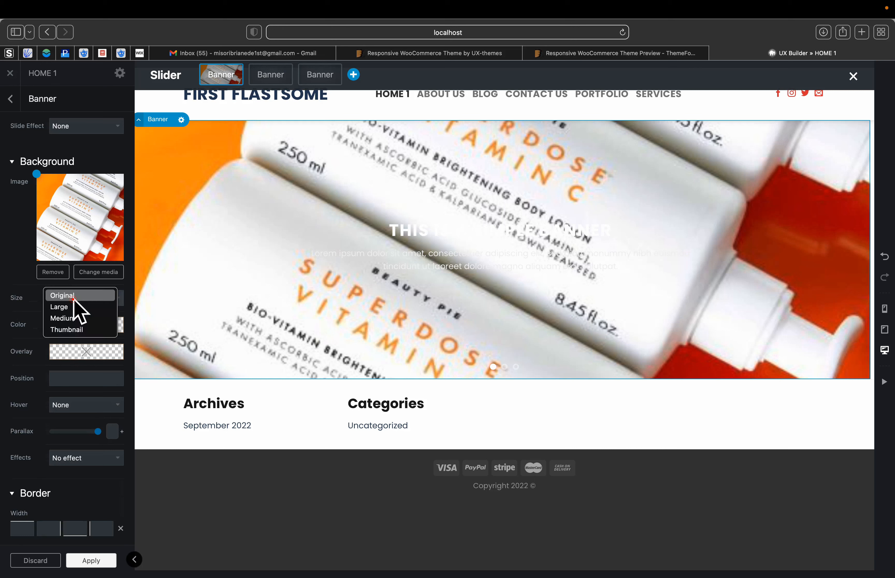
{"action": "left_click", "coordinate": [53, 298]}
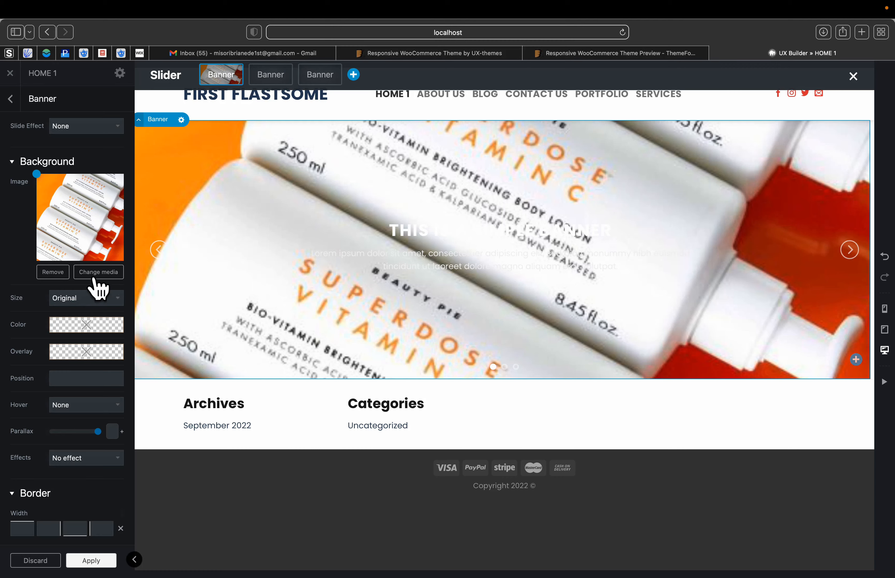
Step: Replace the first banner's background with a newly uploaded image, 2-140-1536x1536.jpeg
{"action": "left_click", "coordinate": [88, 273]}
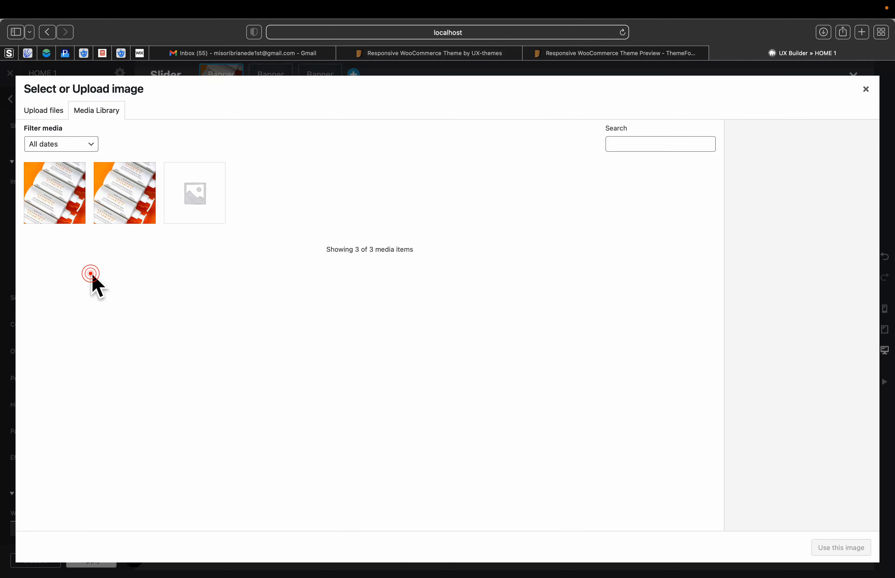
{"action": "left_click", "coordinate": [43, 110]}
{"action": "left_click", "coordinate": [459, 295]}
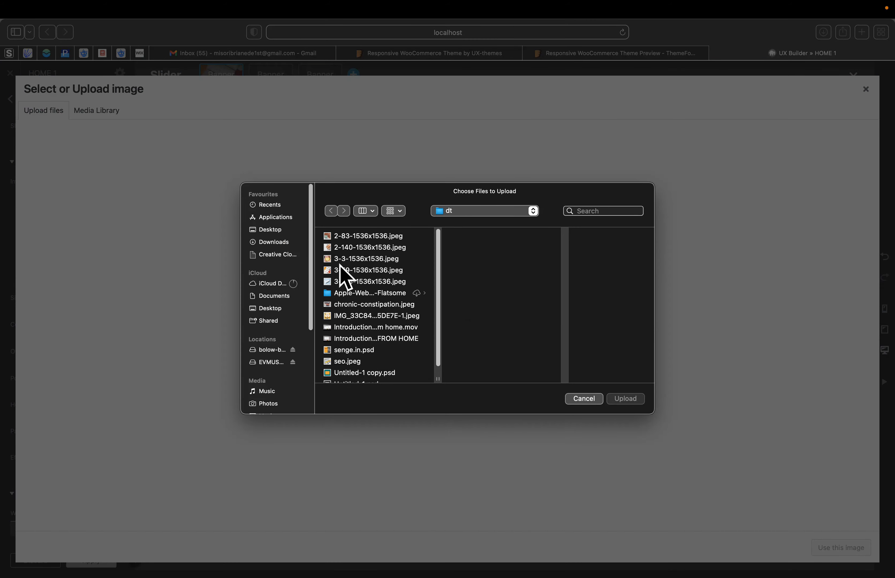
{"action": "left_click", "coordinate": [340, 248]}
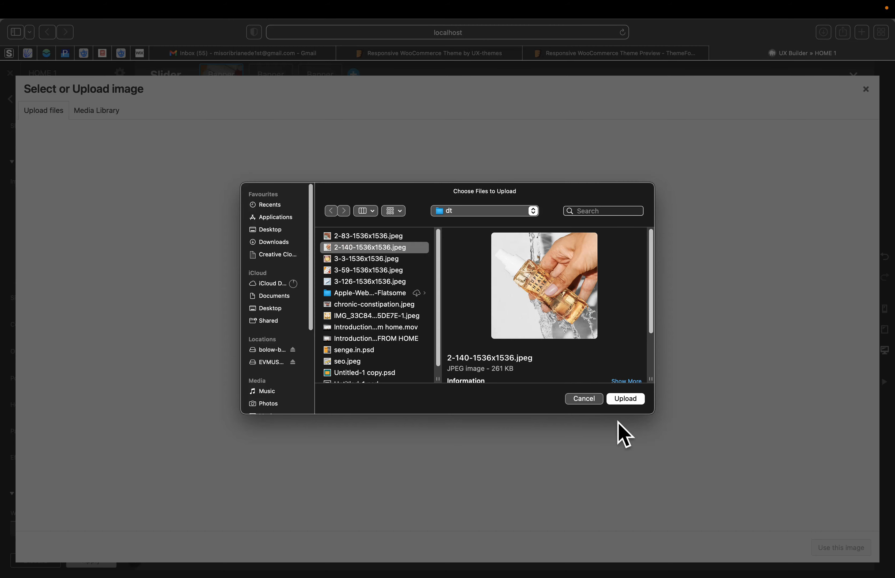
{"action": "left_click", "coordinate": [624, 400]}
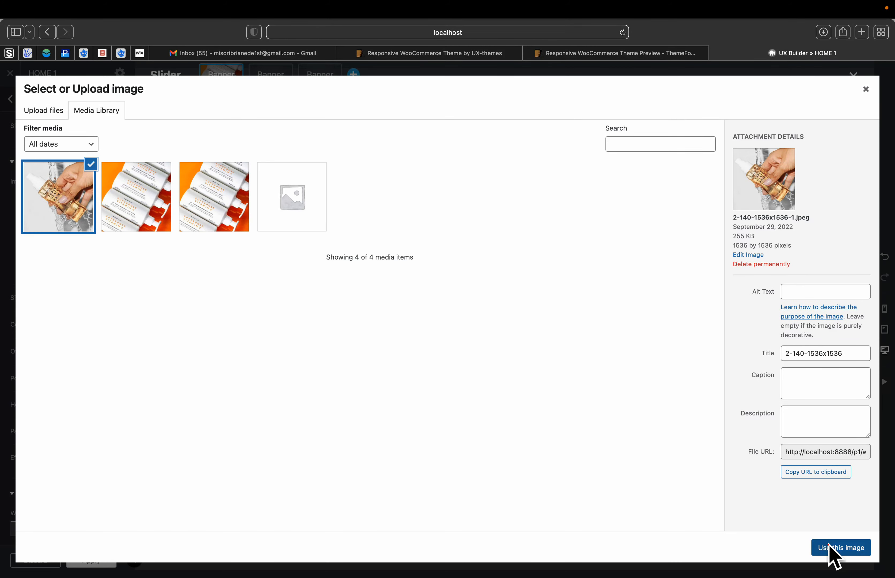
{"action": "left_click", "coordinate": [833, 551]}
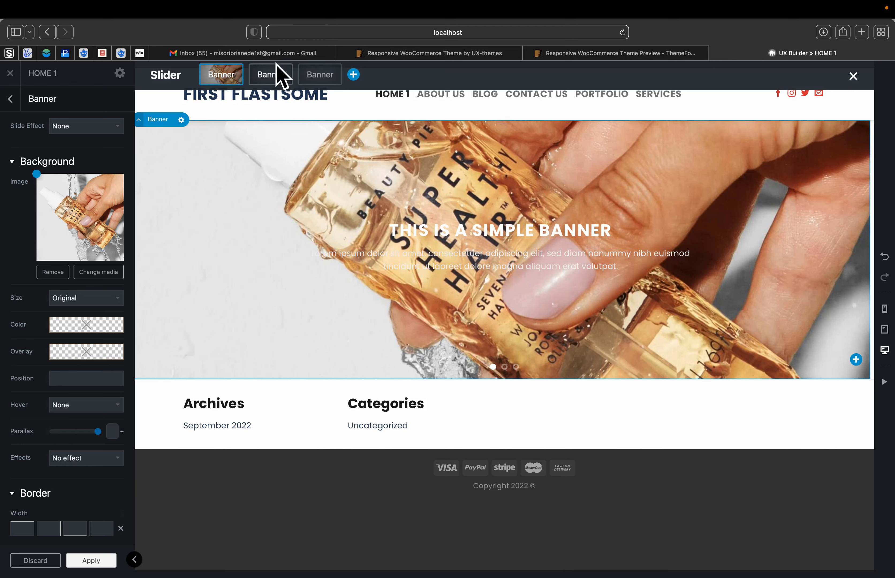
Step: Upload 3-126-1536x1536.jpeg and use it as the second banner's background image
{"action": "left_click", "coordinate": [271, 75]}
{"action": "left_click", "coordinate": [215, 201]}
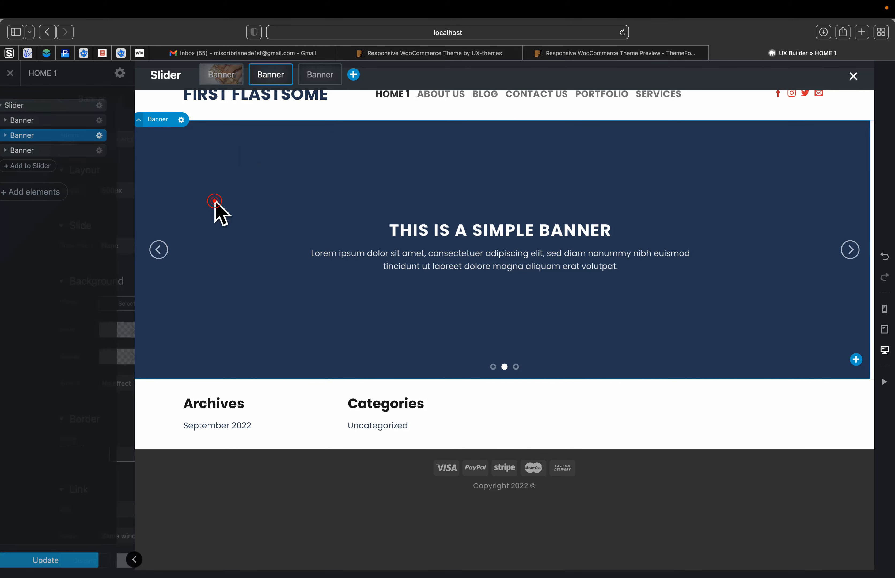
{"action": "left_click", "coordinate": [83, 305]}
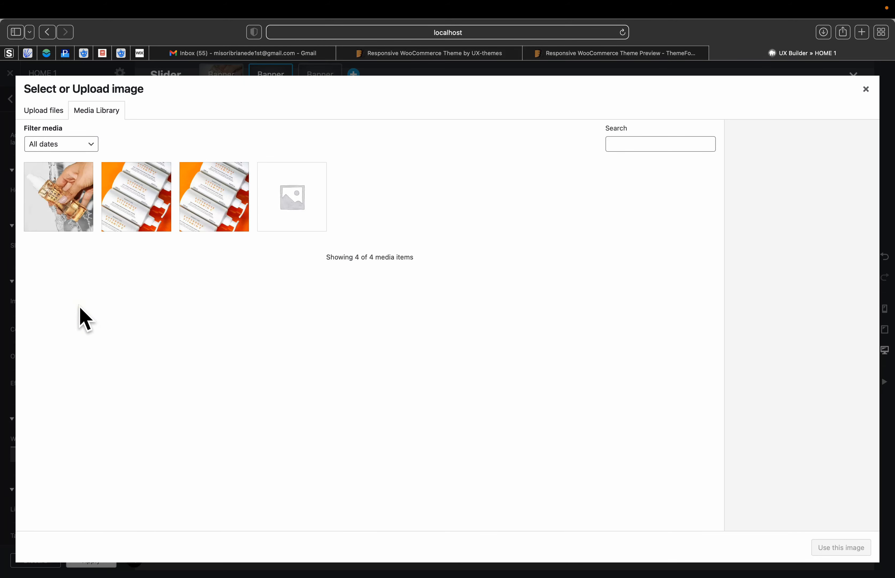
{"action": "left_click", "coordinate": [46, 111]}
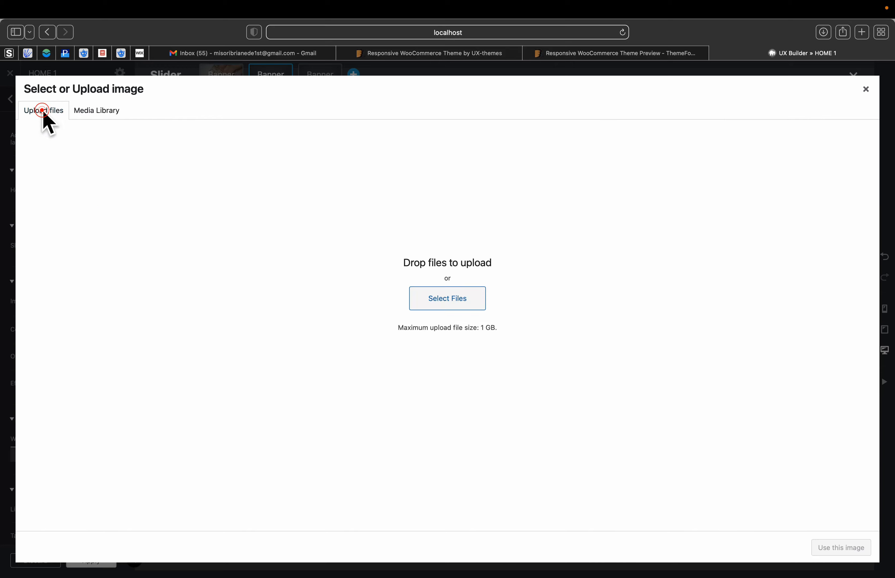
{"action": "left_click", "coordinate": [423, 295]}
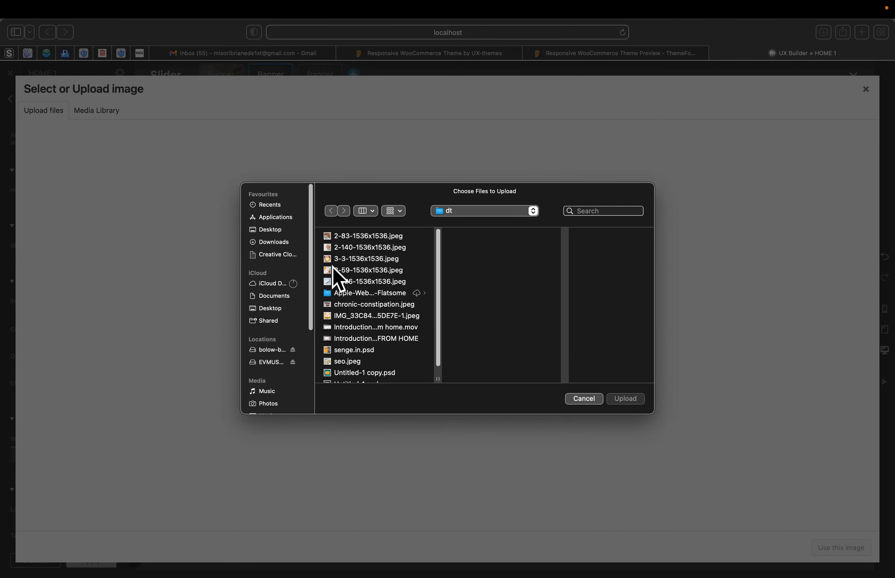
{"action": "left_click", "coordinate": [343, 247]}
{"action": "left_click", "coordinate": [344, 258]}
{"action": "left_click", "coordinate": [348, 271]}
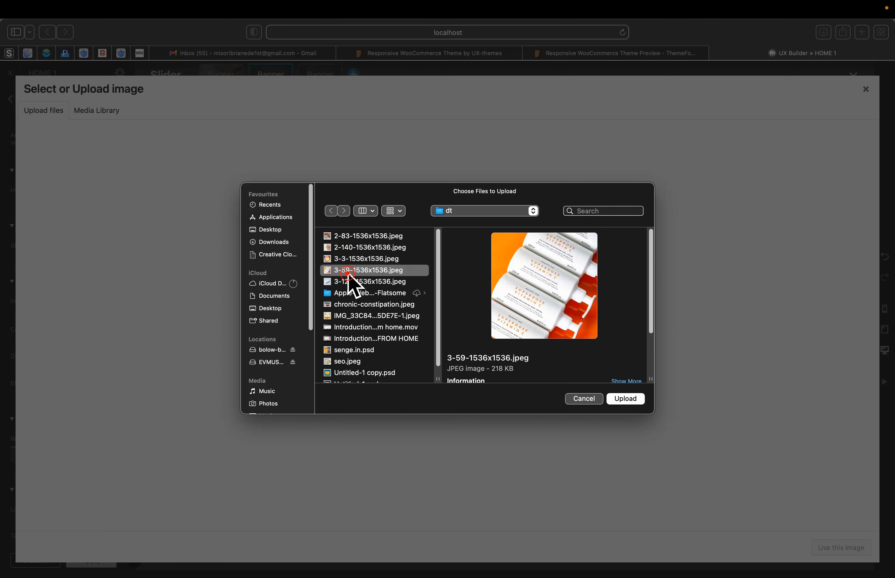
{"action": "left_click", "coordinate": [349, 281]}
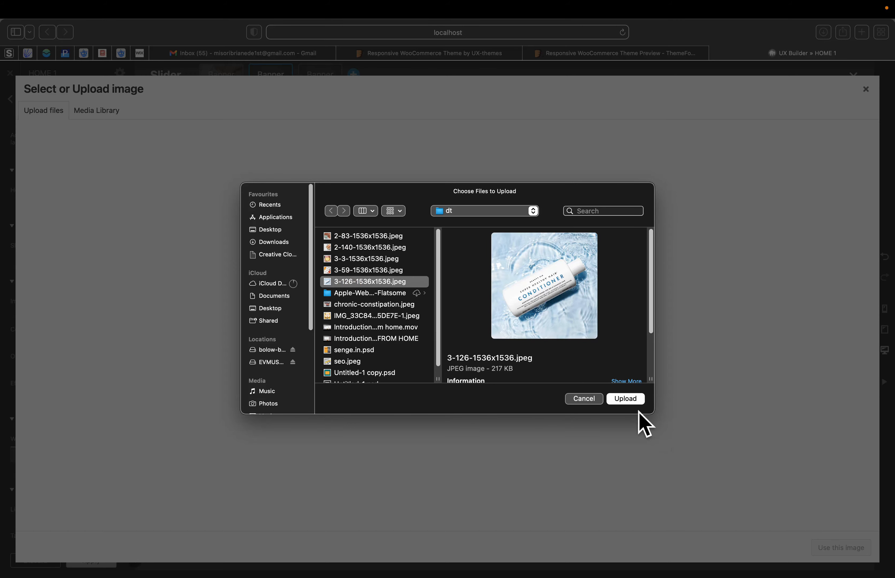
{"action": "left_click", "coordinate": [627, 399]}
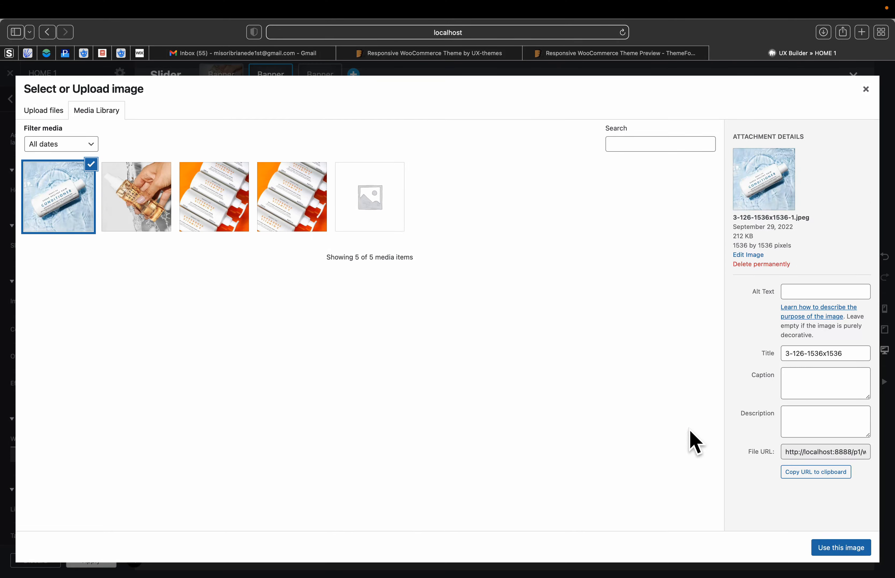
{"action": "left_click", "coordinate": [816, 551]}
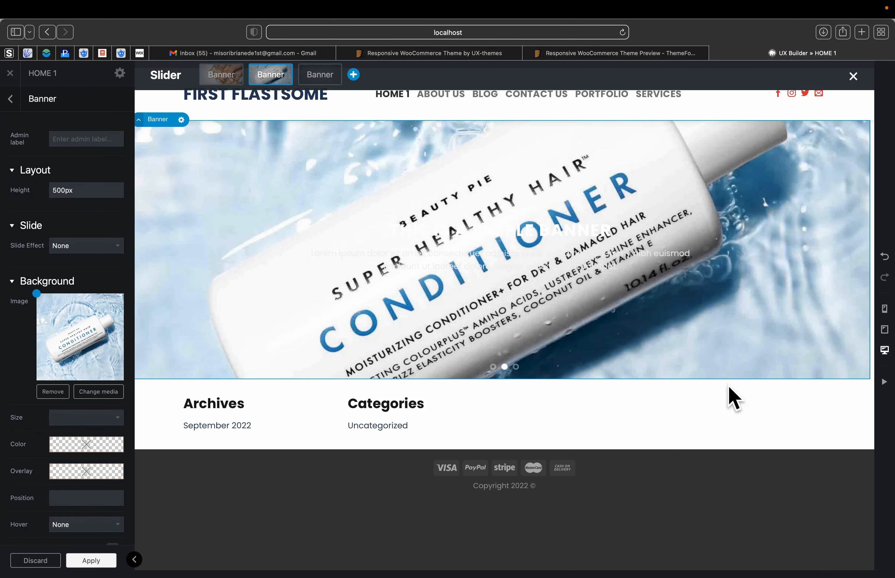
Step: Upload 3-3-1536x1536.jpeg and use it as the third banner's background image
{"action": "left_click", "coordinate": [317, 76]}
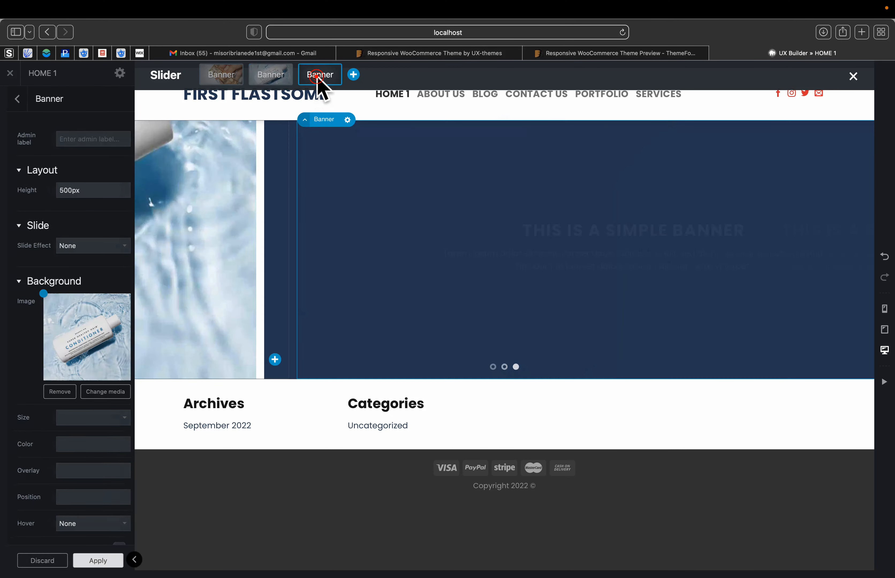
{"action": "left_click", "coordinate": [240, 164]}
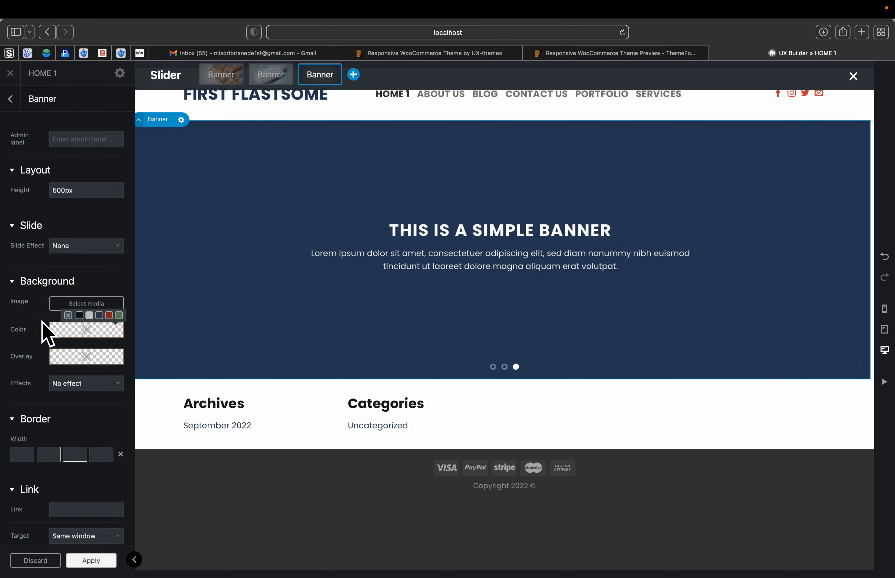
{"action": "left_click", "coordinate": [83, 304]}
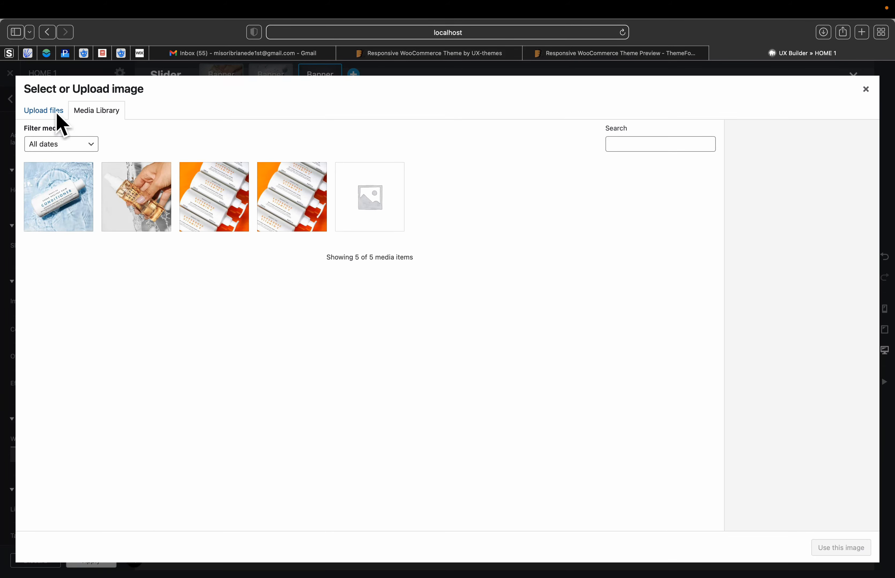
{"action": "left_click", "coordinate": [57, 115]}
{"action": "left_click", "coordinate": [445, 299]}
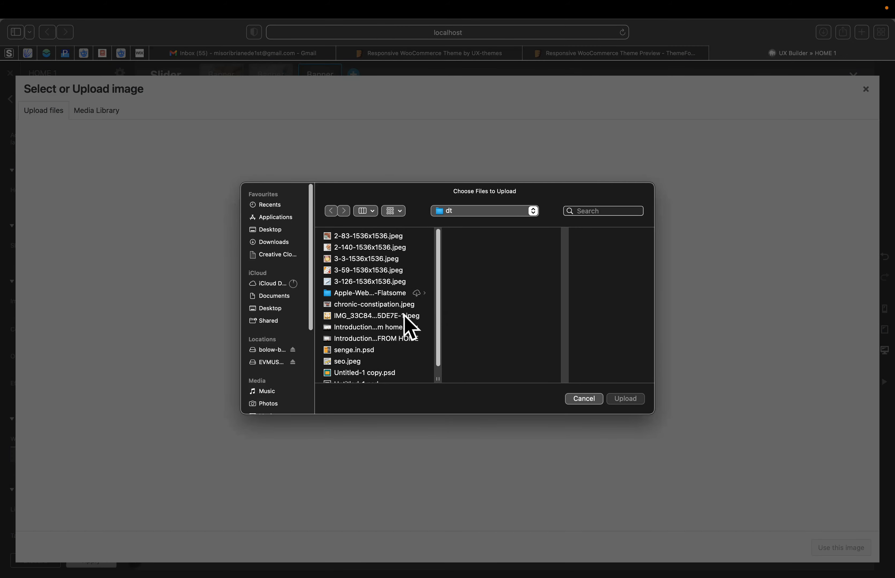
{"action": "scroll", "coordinate": [410, 338], "scroll_direction": "down", "scroll_amount": 1}
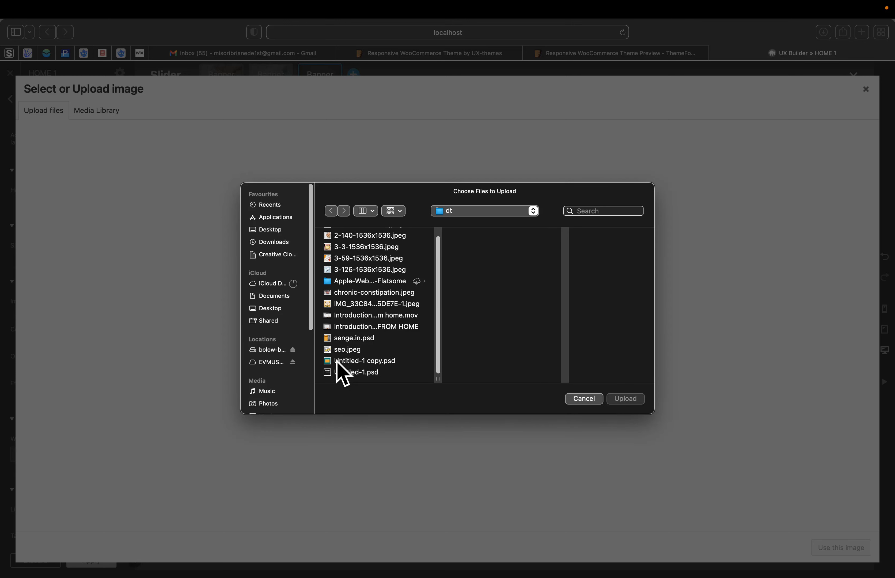
{"action": "scroll", "coordinate": [346, 301], "scroll_direction": "up", "scroll_amount": 1}
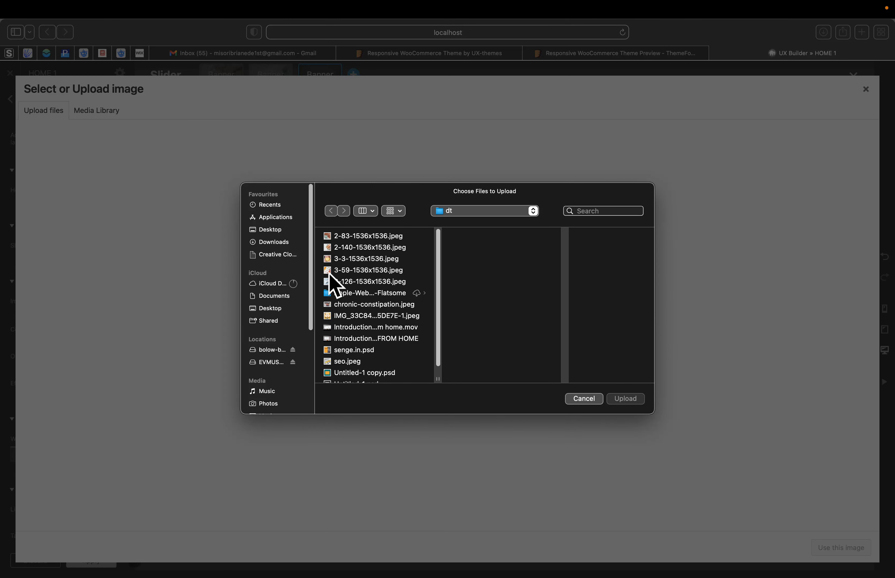
{"action": "left_click", "coordinate": [333, 262]}
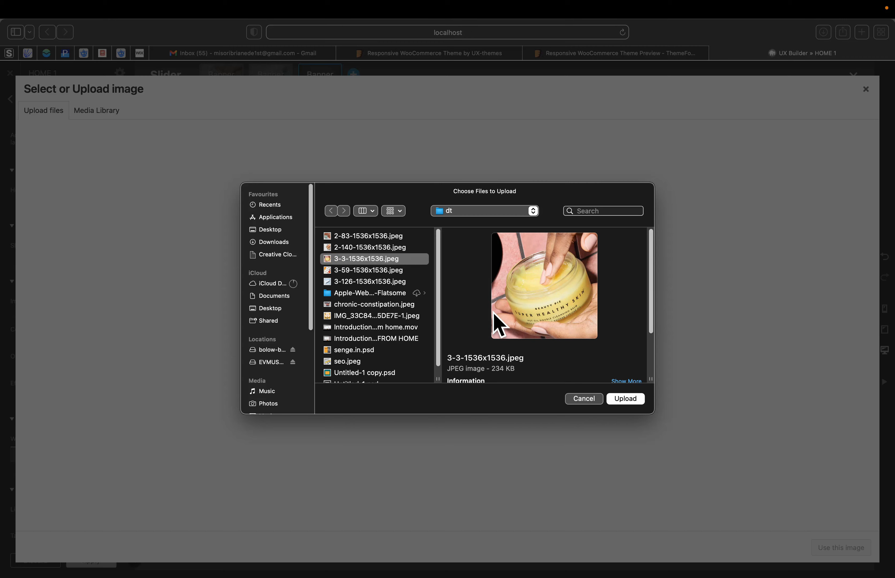
{"action": "left_click", "coordinate": [631, 401]}
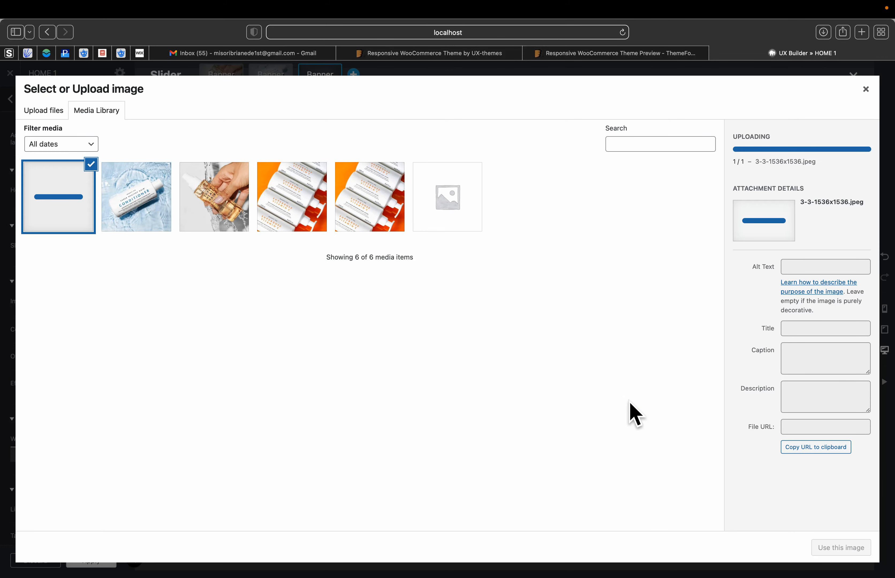
{"action": "left_click", "coordinate": [836, 549]}
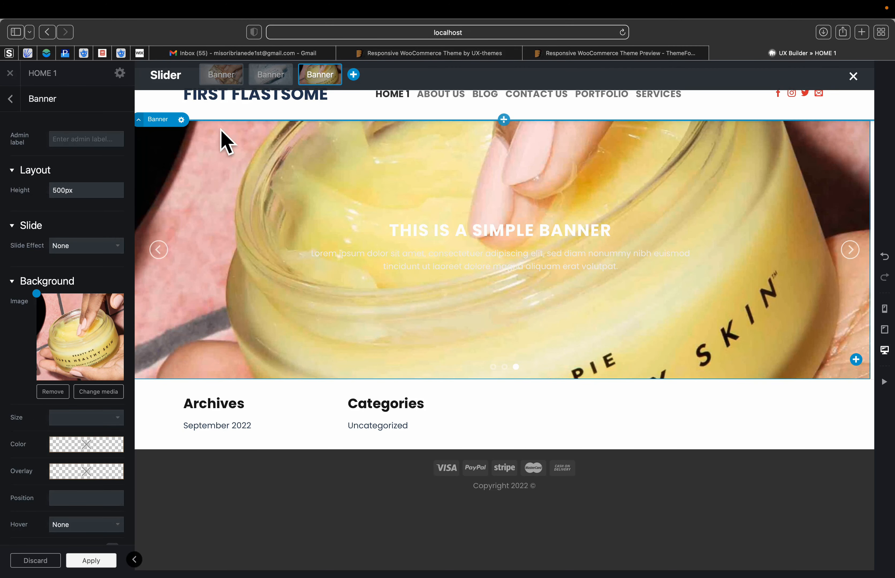
Step: Give the first banner the admin label slide-banner
{"action": "left_click", "coordinate": [220, 77]}
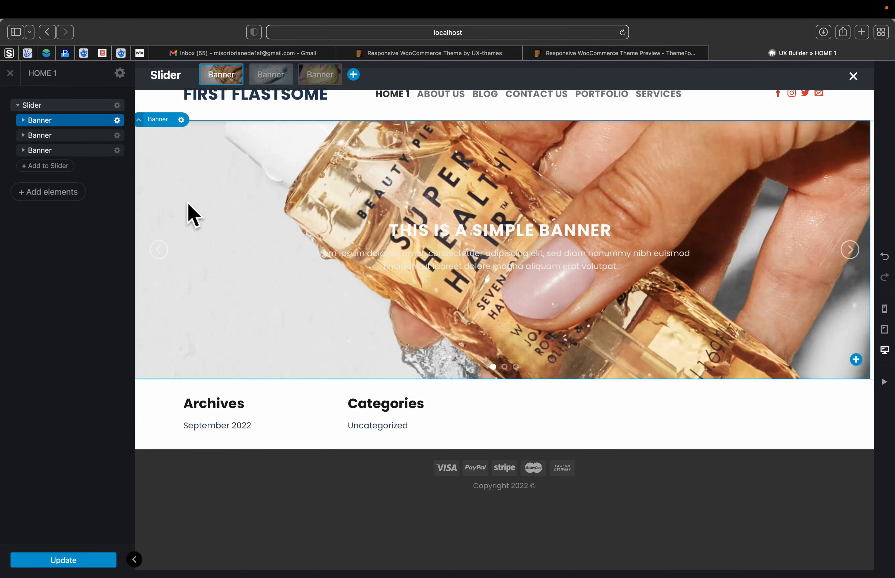
{"action": "left_click", "coordinate": [181, 120]}
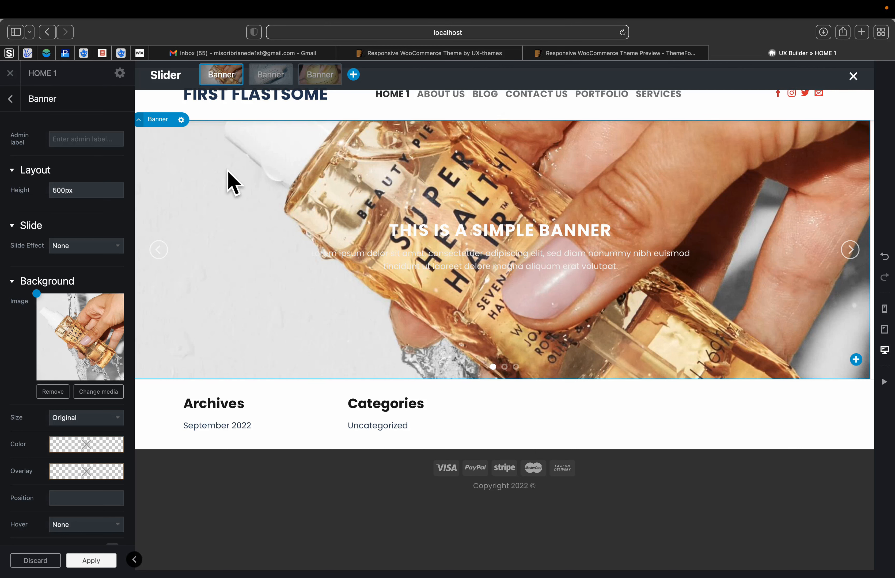
{"action": "left_click", "coordinate": [225, 145]}
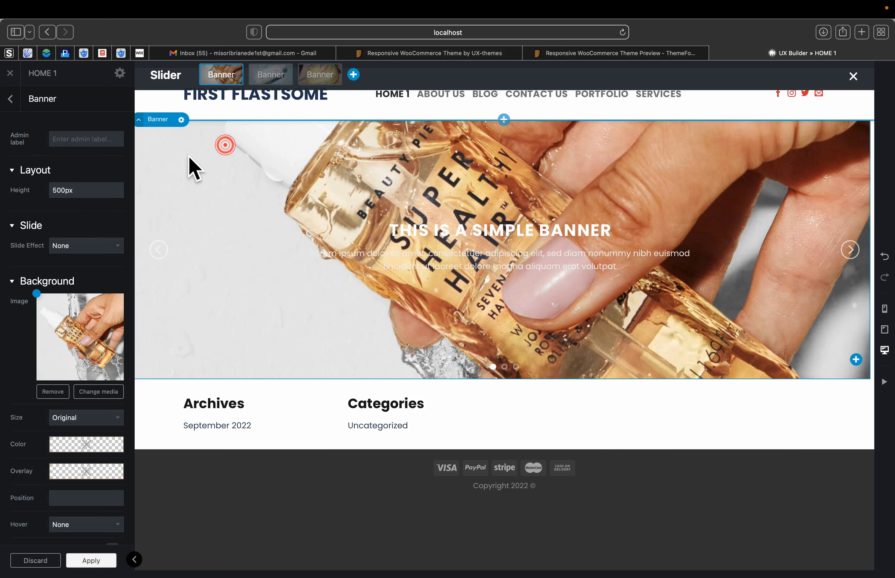
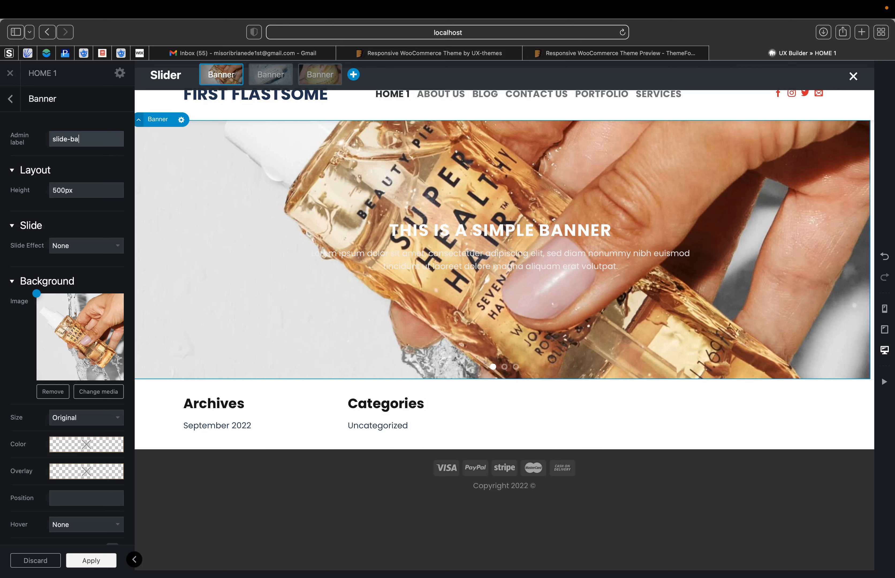
{"action": "left_click", "coordinate": [92, 148]}
{"action": "left_click", "coordinate": [10, 98]}
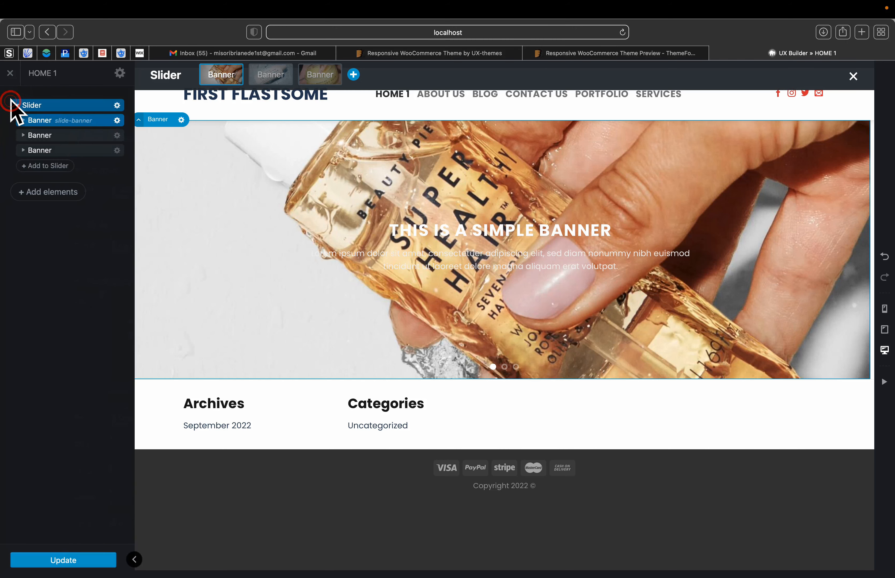
Step: Give the second banner the admin label "slide banner 2"
{"action": "left_click", "coordinate": [117, 136]}
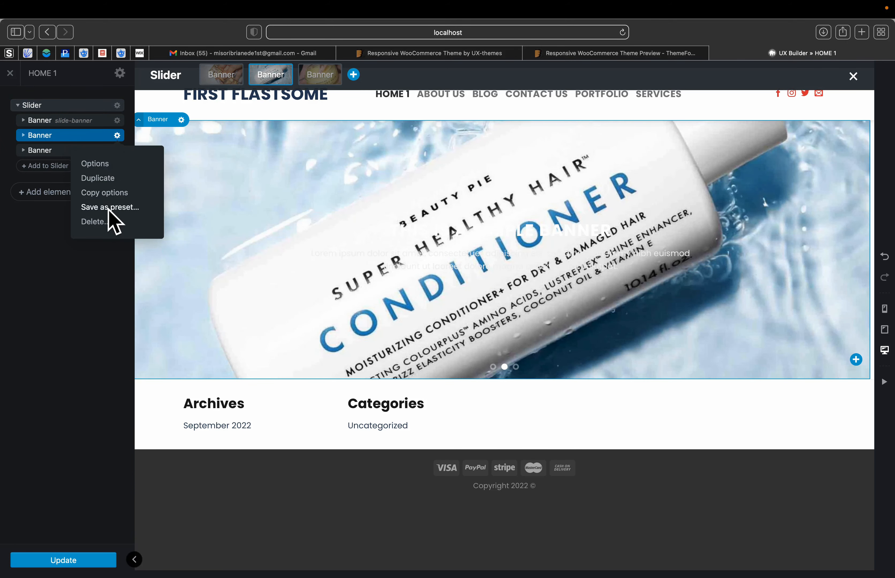
{"action": "left_click", "coordinate": [95, 163]}
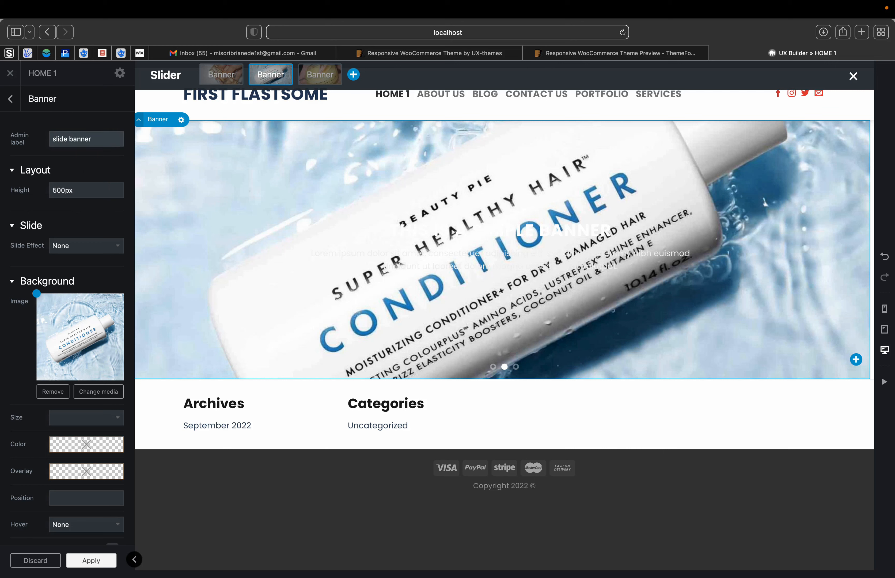
{"action": "left_click", "coordinate": [10, 99]}
Step: Give the third banner the admin label "slider banner 3" and return to the slider's element list
{"action": "left_click", "coordinate": [86, 150]}
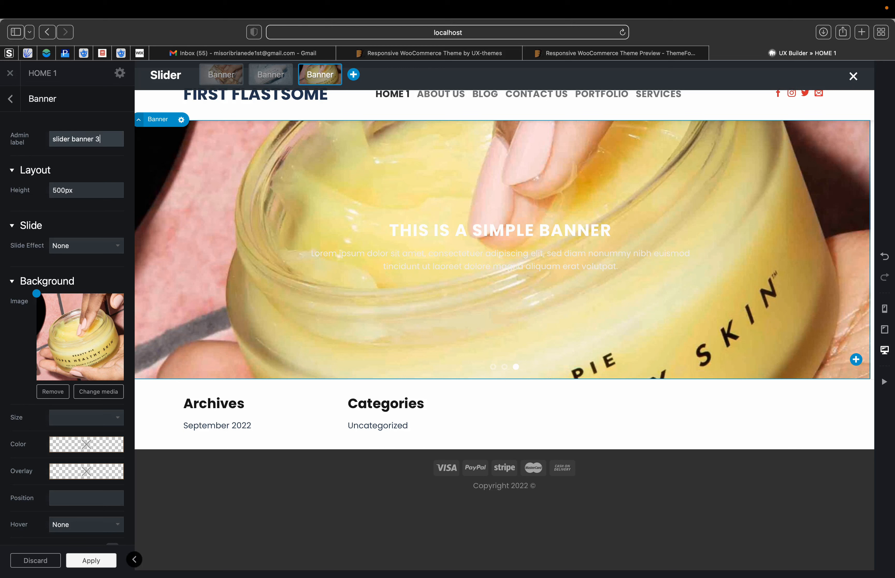
{"action": "left_click", "coordinate": [10, 99]}
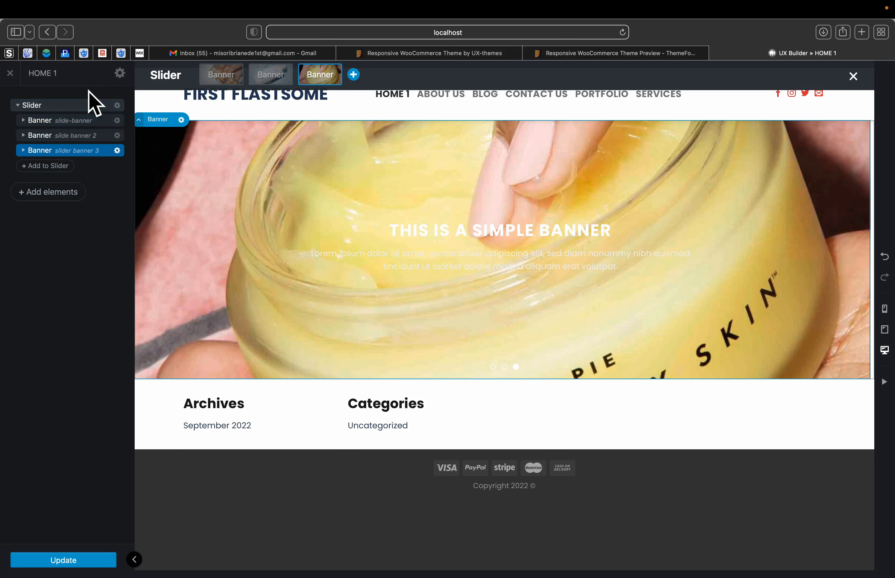
{"action": "left_click", "coordinate": [17, 106]}
{"action": "left_click", "coordinate": [18, 105]}
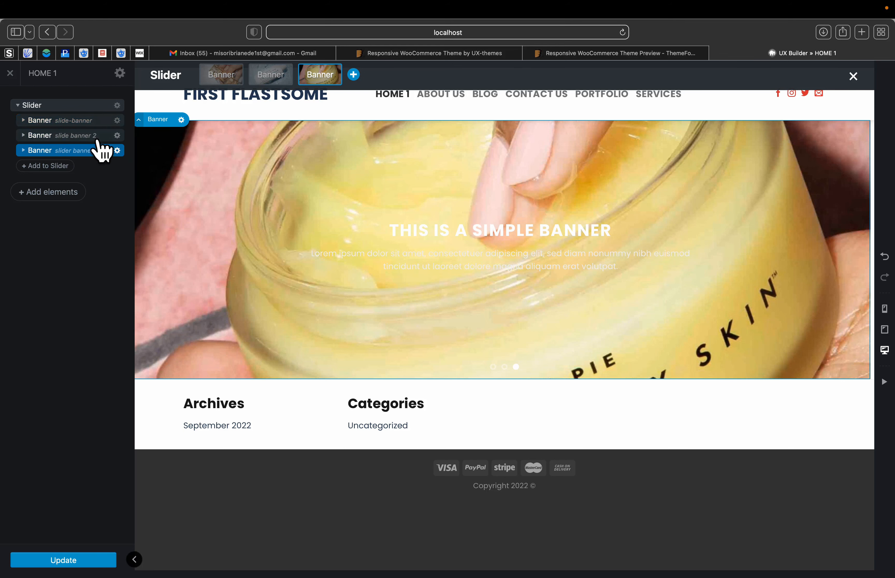
Step: Set the height of the first banner, slide-banner, to 659px
{"action": "left_click", "coordinate": [104, 120]}
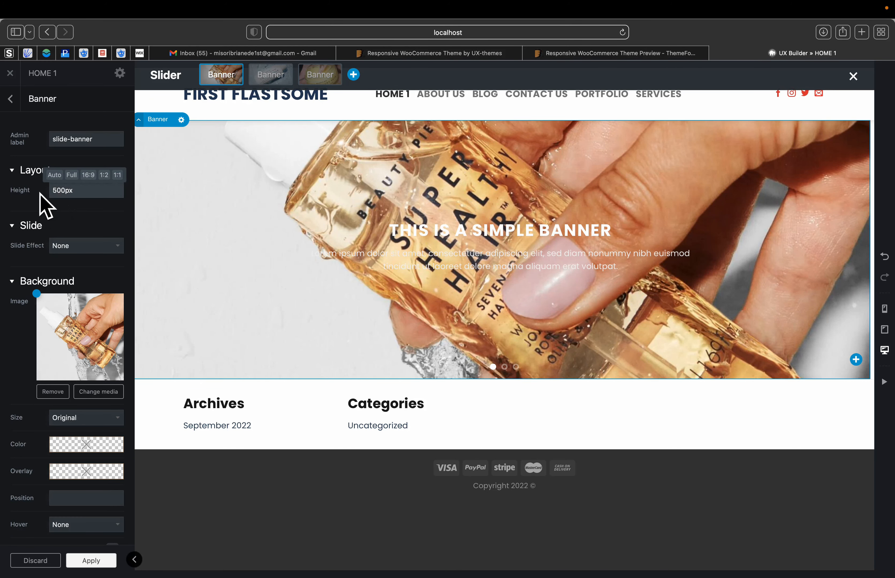
{"action": "mouse_move", "coordinate": [54, 193]}
{"action": "left_mouse_down"}
{"action": "mouse_move", "coordinate": [136, 193]}
{"action": "mouse_move", "coordinate": [50, 189]}
{"action": "mouse_move", "coordinate": [62, 191]}
{"action": "left_mouse_up"}
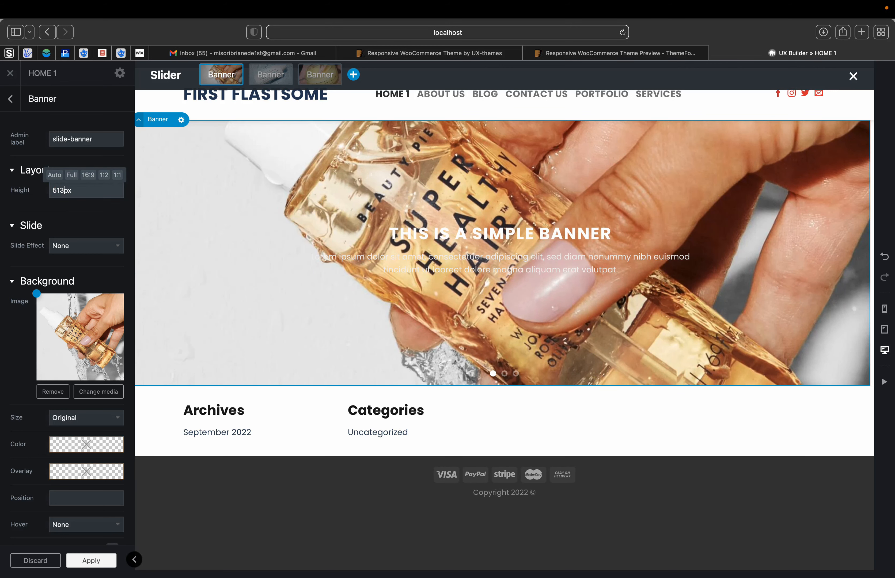
{"action": "key", "text": "BackSpace"}
{"action": "key", "text": "BackSpace"}
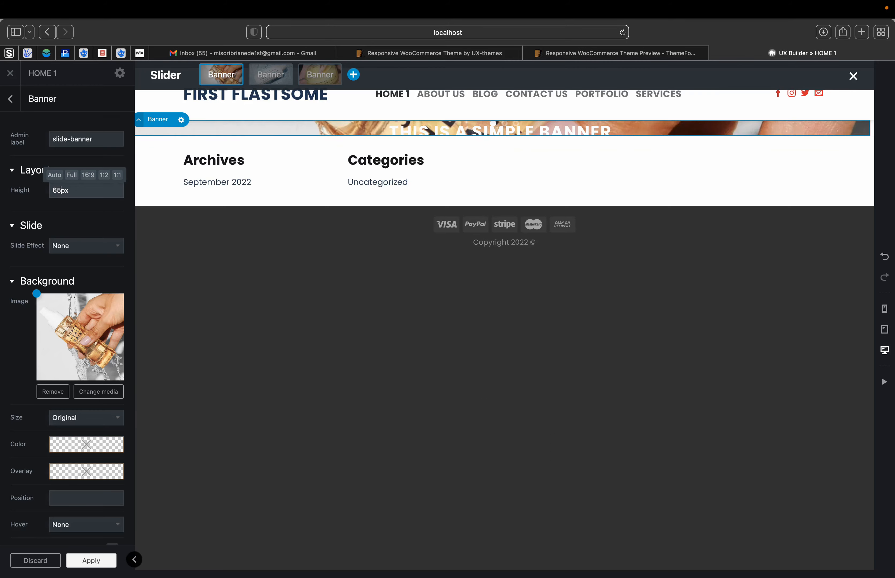
{"action": "type", "text": "9"}
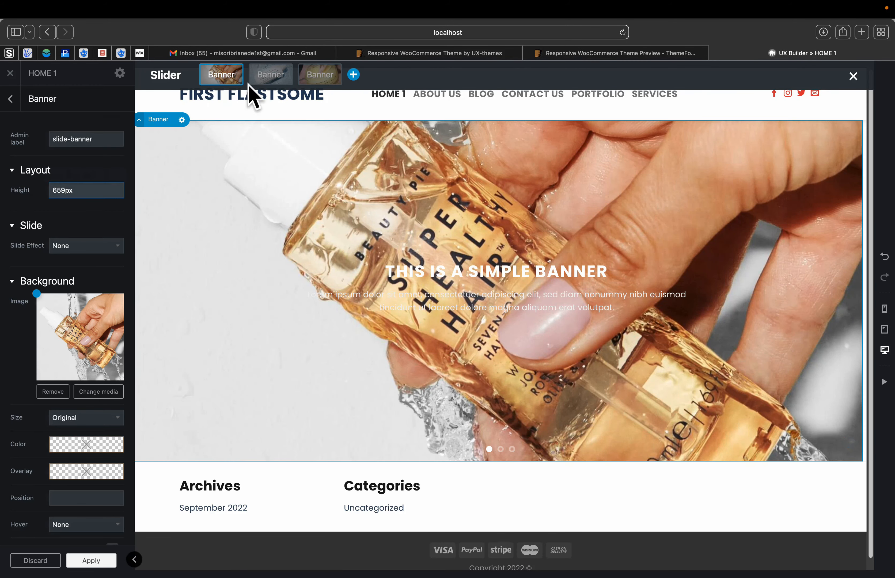
Step: Set the height of the second banner, slide banner 2, to 650px
{"action": "left_click", "coordinate": [268, 77]}
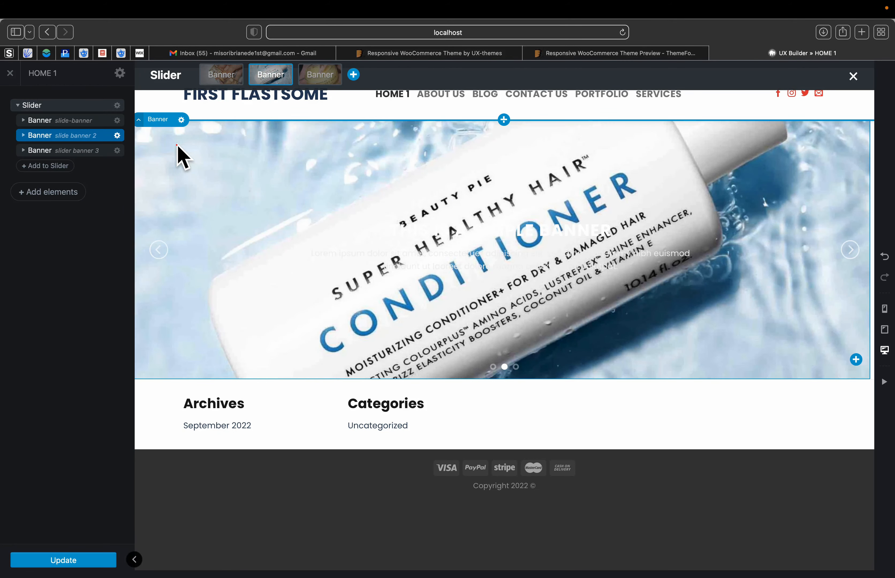
{"action": "left_click", "coordinate": [178, 146]}
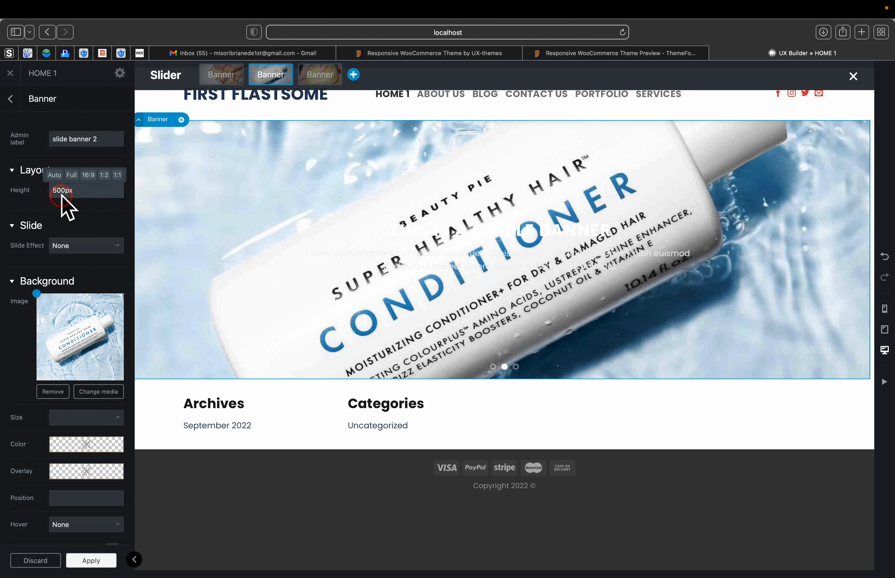
{"action": "key", "text": "BackSpace"}
{"action": "key", "text": "BackSpace"}
{"action": "key", "text": "BackSpace"}
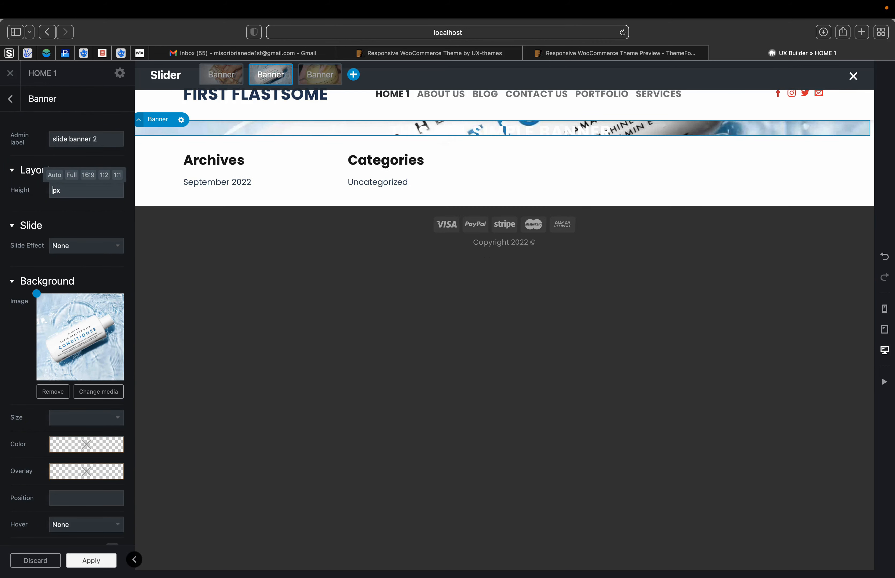
{"action": "type", "text": "650"}
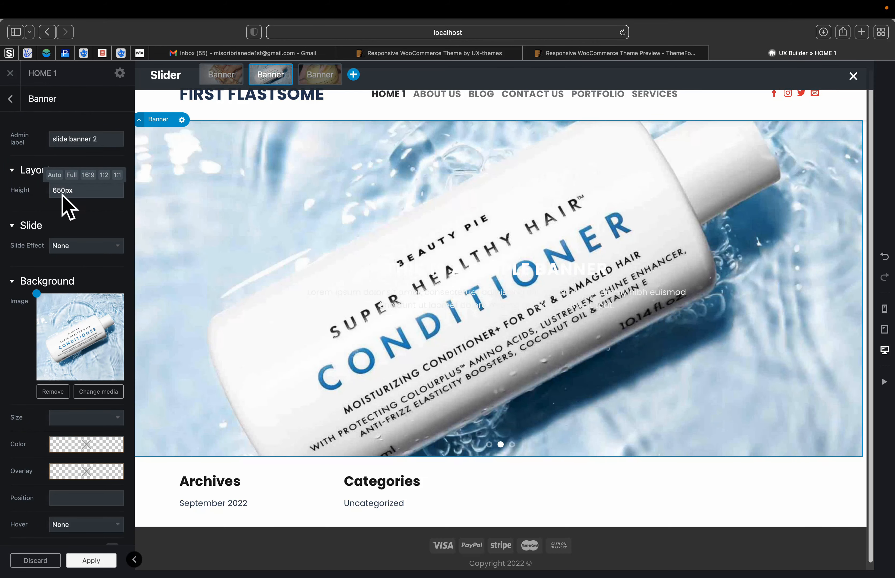
Step: Set the height of the third banner, slider banner 3, to 650px and apply the change
{"action": "left_click", "coordinate": [321, 78]}
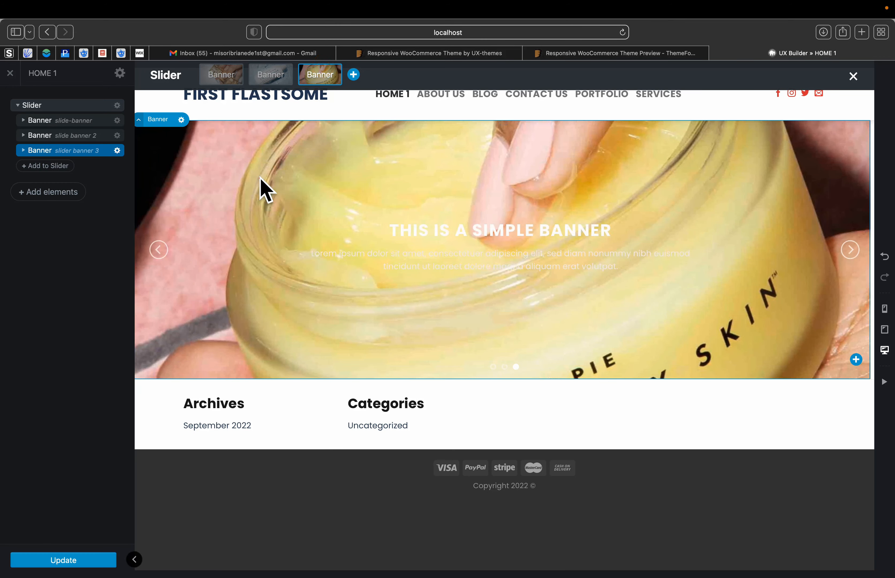
{"action": "left_click", "coordinate": [260, 190]}
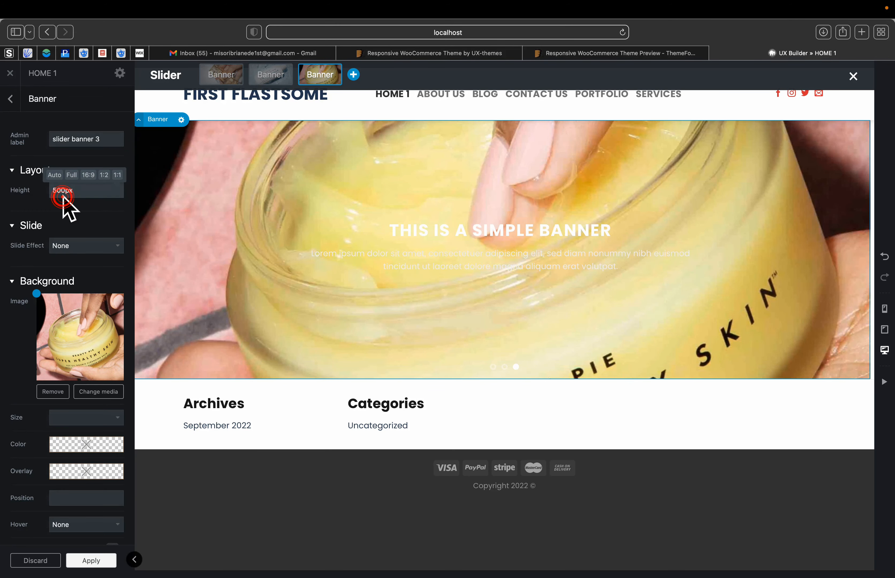
{"action": "key", "text": "BackSpace"}
{"action": "key", "text": "BackSpace"}
{"action": "key", "text": "BackSpace"}
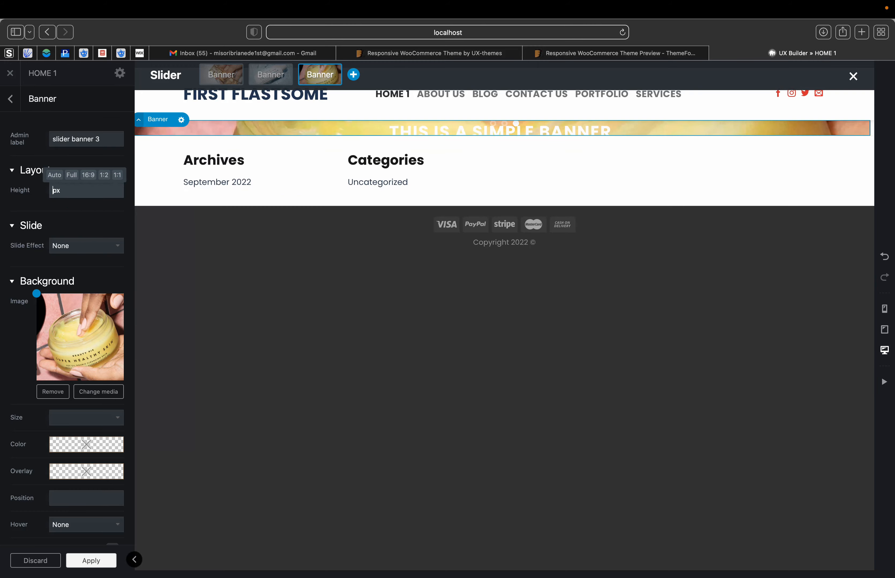
{"action": "type", "text": "650"}
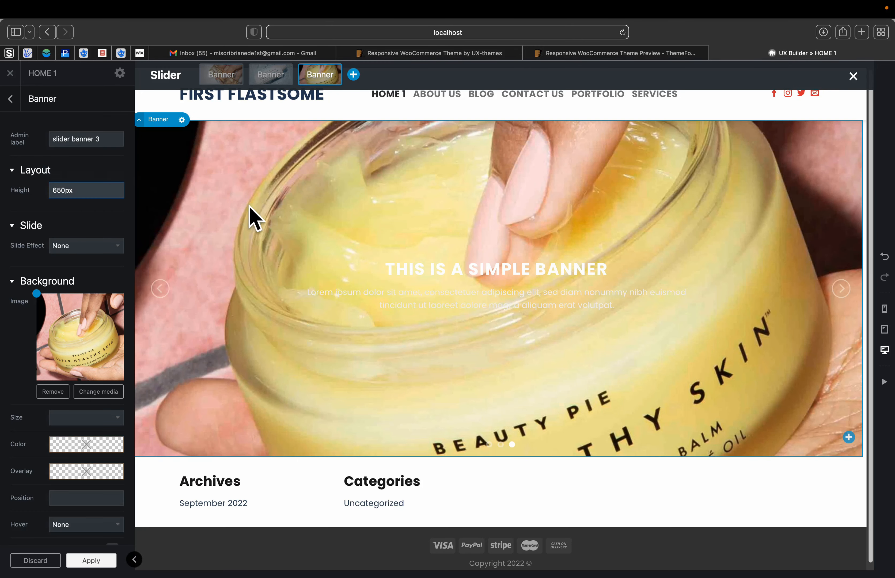
{"action": "left_click", "coordinate": [87, 559]}
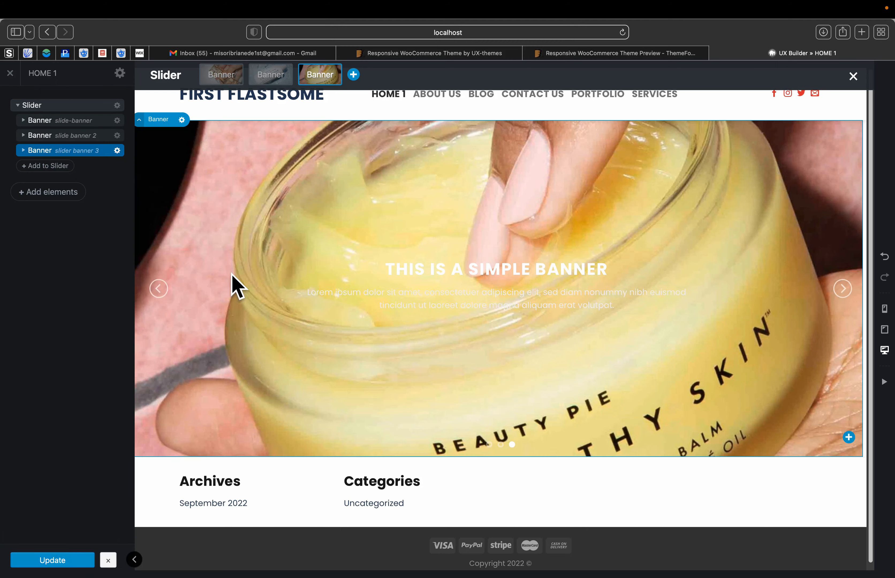
Step: Leave the page builder for the live HOME 1 page and move the slider back one slide to check the banners
{"action": "scroll", "coordinate": [231, 285], "scroll_direction": "down", "scroll_amount": 1}
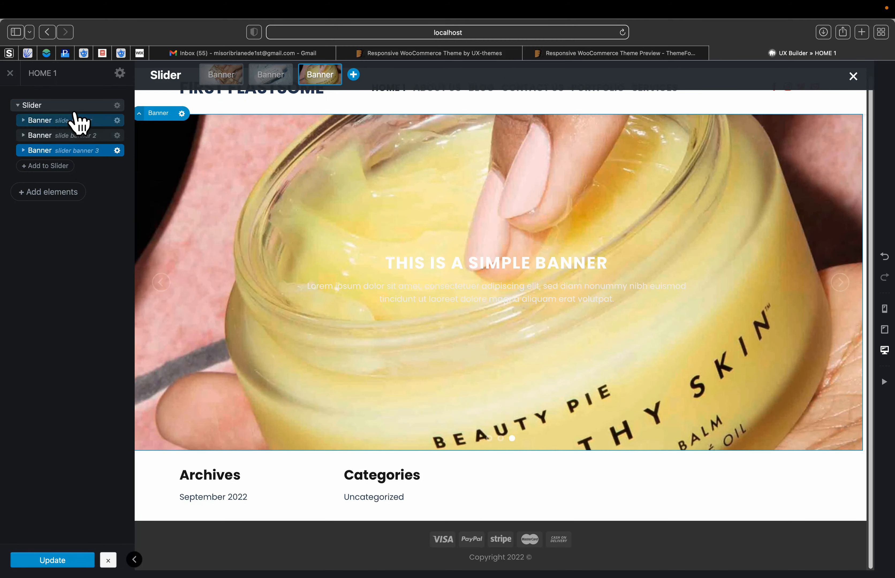
{"action": "left_click", "coordinate": [12, 73]}
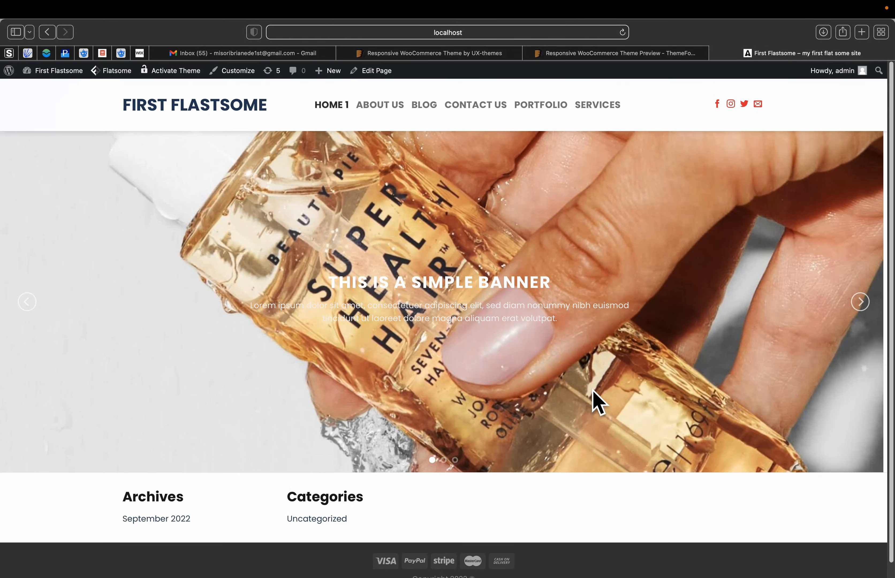
{"action": "left_click", "coordinate": [22, 299]}
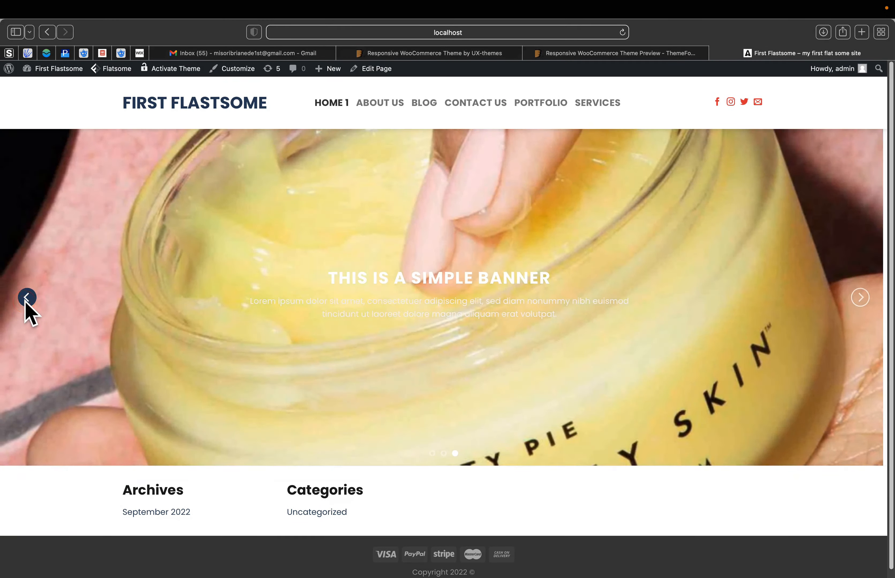
Step: Page back and forward through the slider on the live HOME 1 page to check each banner
{"action": "left_click", "coordinate": [25, 299]}
{"action": "left_click", "coordinate": [25, 300]}
{"action": "left_click", "coordinate": [26, 299]}
{"action": "left_click", "coordinate": [26, 300]}
{"action": "left_click", "coordinate": [28, 299]}
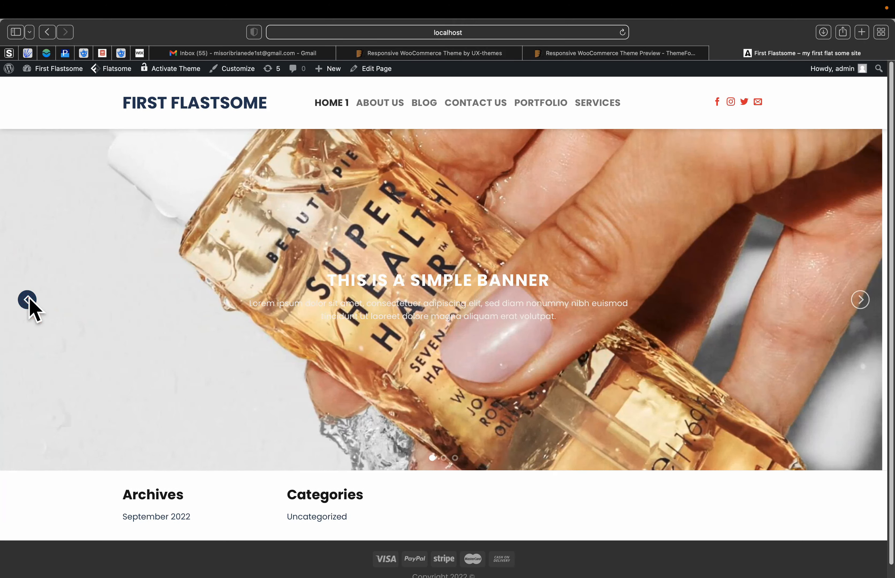
{"action": "left_click", "coordinate": [28, 298]}
{"action": "left_click", "coordinate": [29, 299]}
{"action": "left_click", "coordinate": [29, 298]}
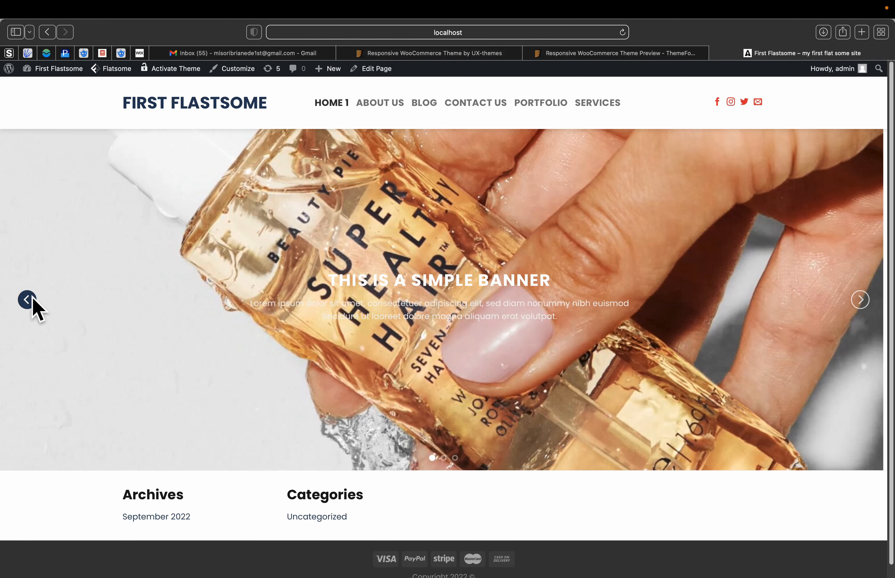
{"action": "left_click", "coordinate": [859, 301]}
{"action": "scroll", "coordinate": [616, 357], "scroll_direction": "down", "scroll_amount": 2}
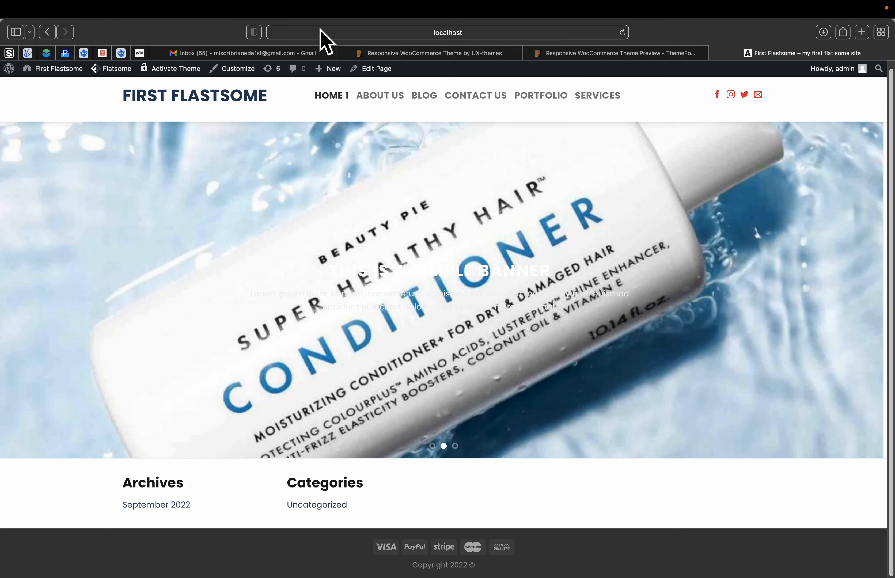
Step: Switch to the Whiteboard app to review the Home page wireframe, and return to the live page in Safari
{"action": "left_click", "coordinate": [30, 32]}
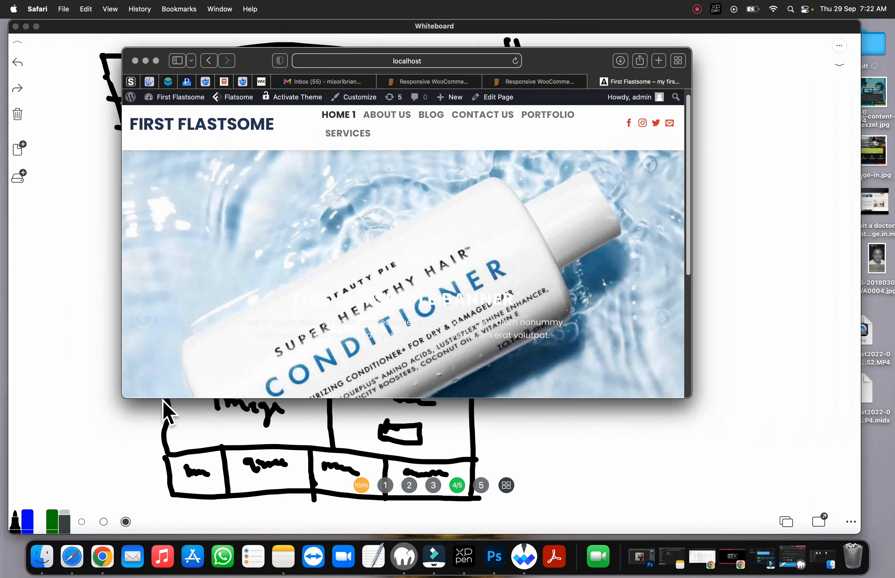
{"action": "left_click", "coordinate": [91, 423]}
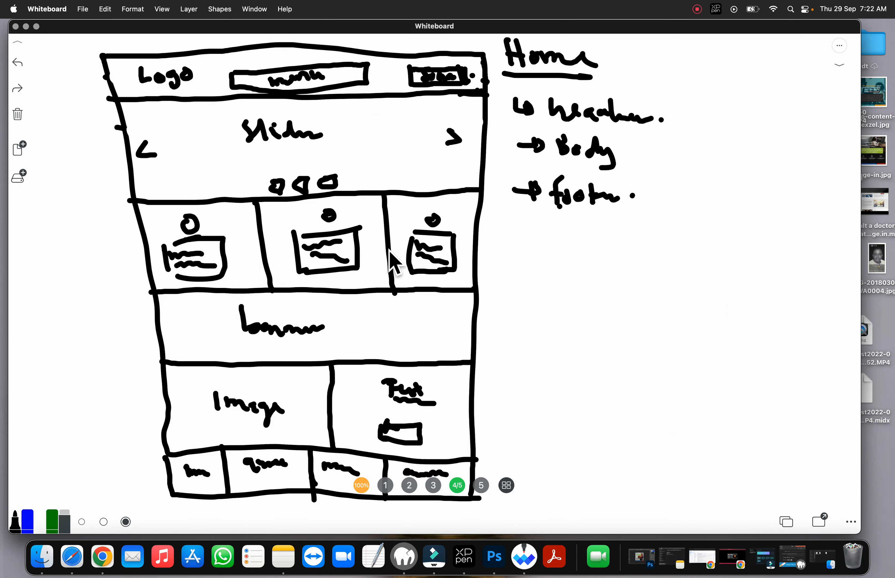
{"action": "left_click", "coordinate": [74, 562]}
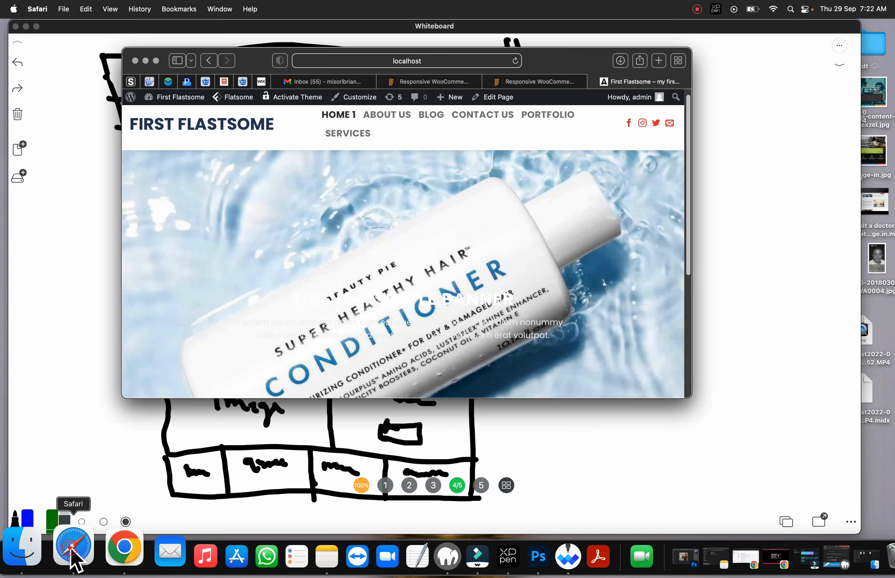
{"action": "left_click", "coordinate": [156, 61]}
Step: Open HOME 1 in UX Builder and add a Section with the default preset directly below the slider
{"action": "mouse_move", "coordinate": [379, 72]}
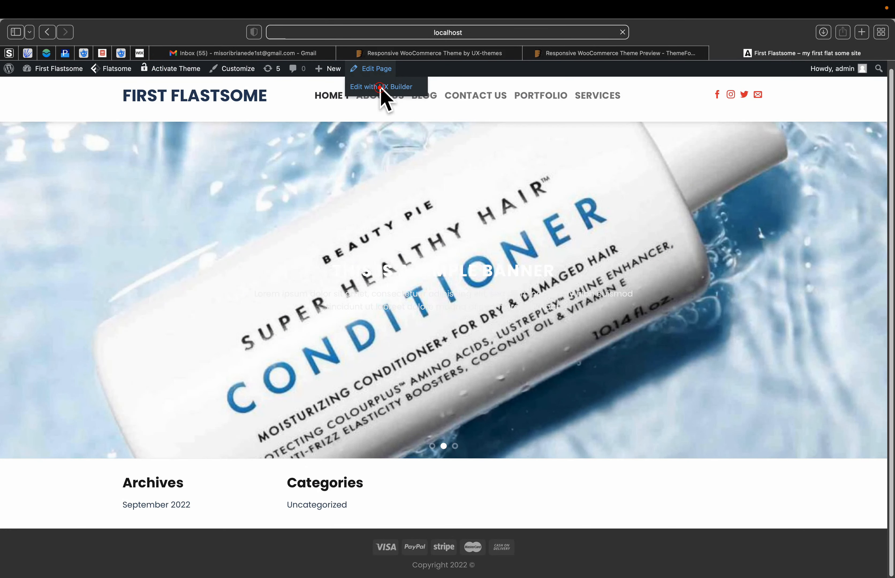
{"action": "left_click", "coordinate": [380, 88]}
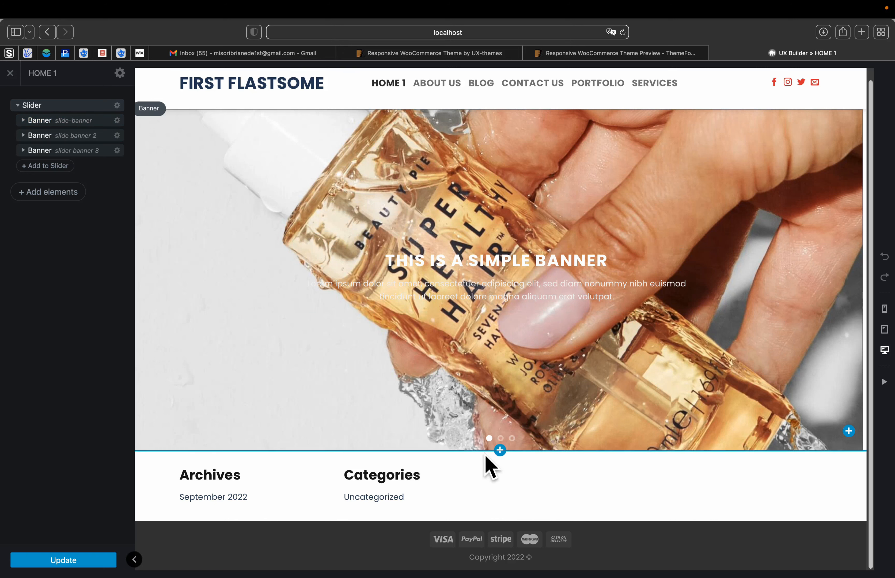
{"action": "left_click", "coordinate": [500, 450]}
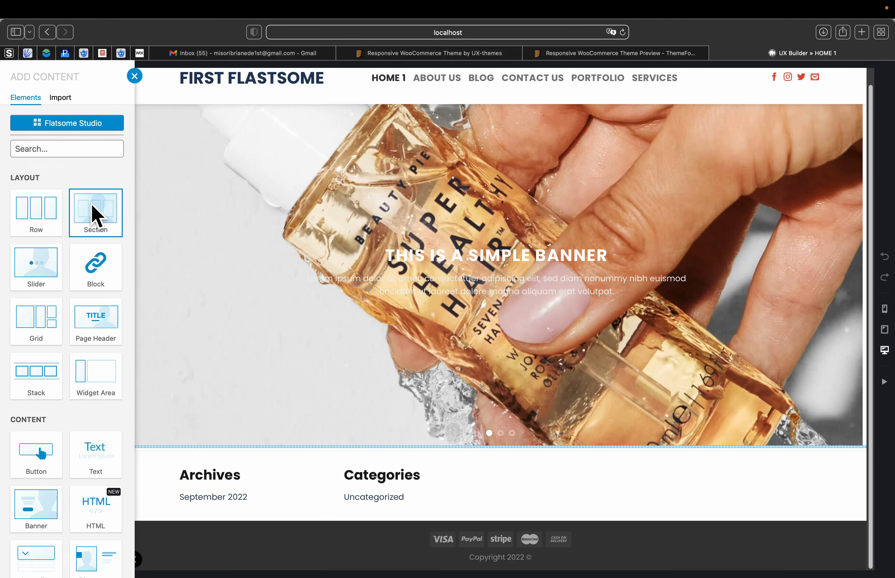
{"action": "left_click", "coordinate": [94, 213]}
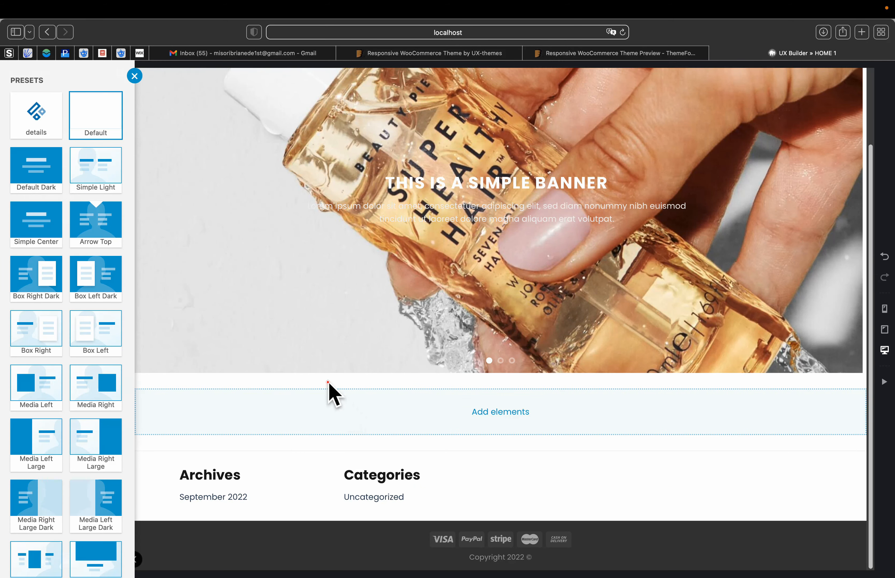
{"action": "left_click", "coordinate": [328, 381]}
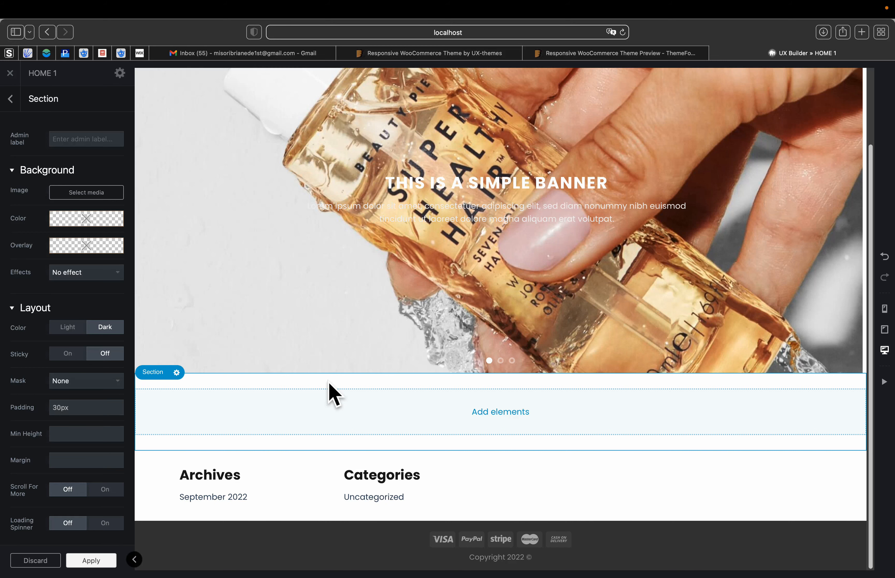
{"action": "scroll", "coordinate": [305, 372], "scroll_direction": "up", "scroll_amount": 3}
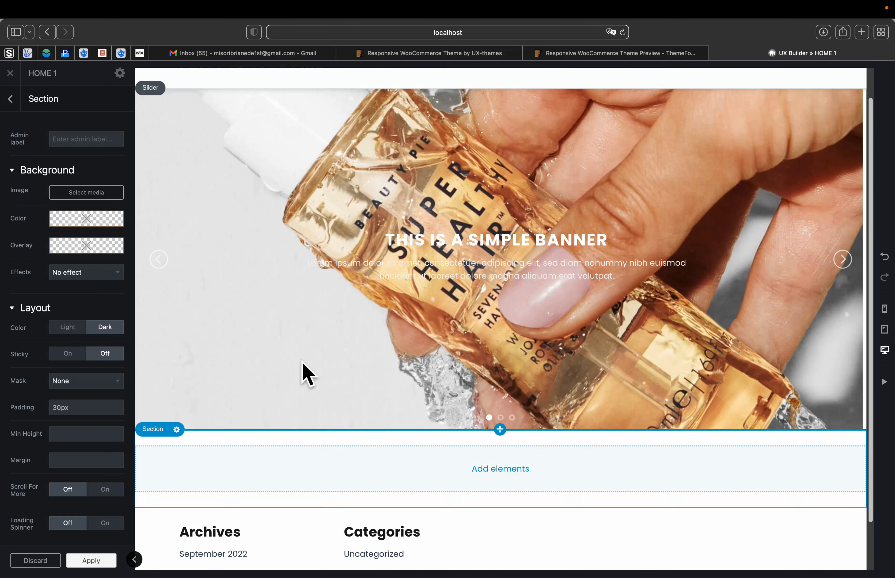
{"action": "scroll", "coordinate": [352, 518], "scroll_direction": "down", "scroll_amount": 3}
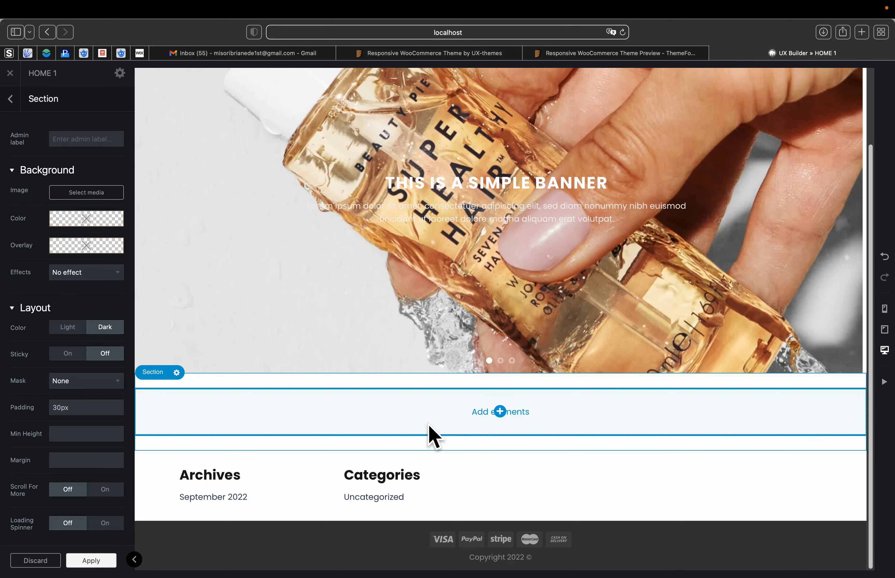
Step: Insert a three-column Row into the new section below the slider
{"action": "left_click", "coordinate": [500, 411]}
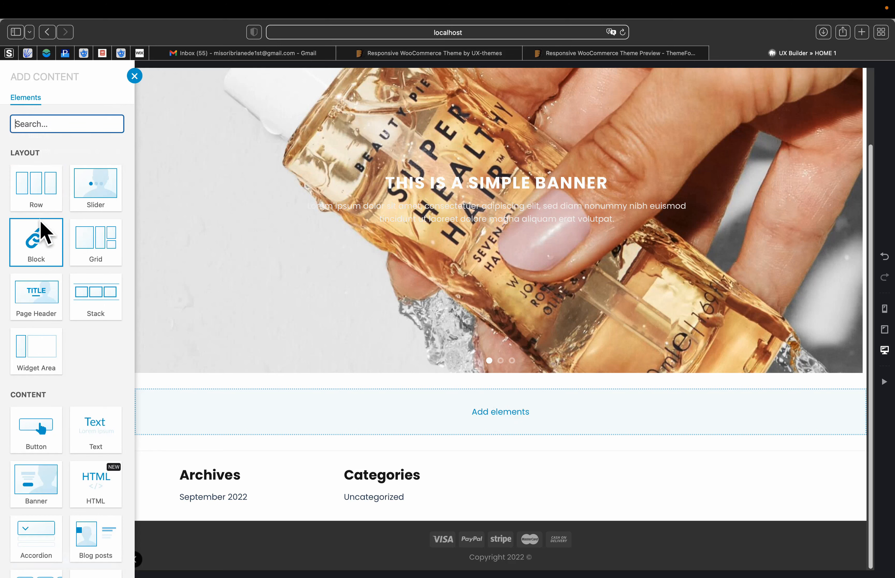
{"action": "left_click", "coordinate": [41, 192]}
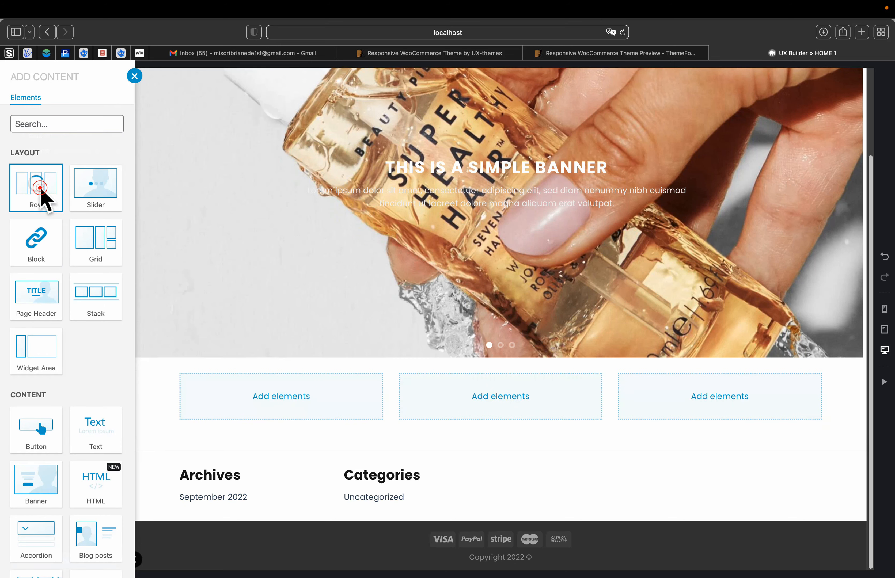
{"action": "left_click", "coordinate": [289, 398]}
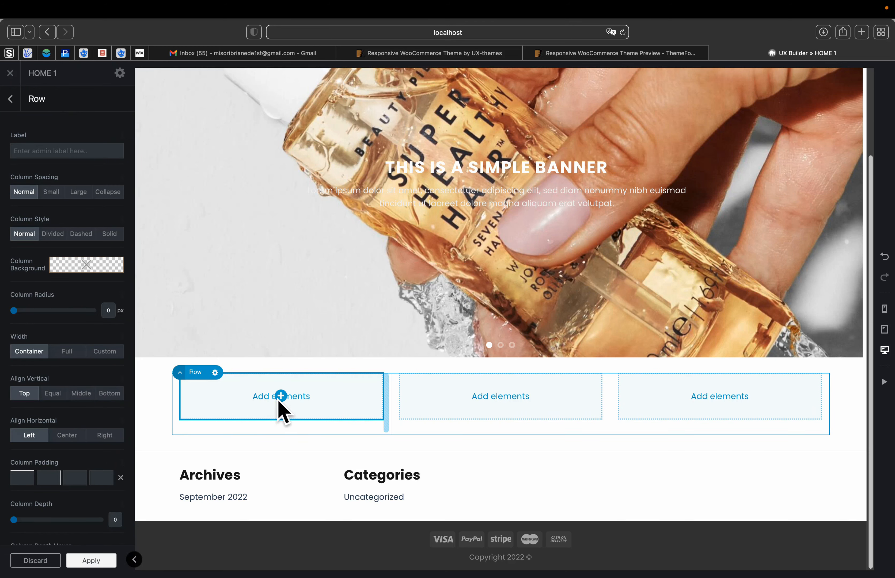
Step: Add an Icon Box element to the first column of the new row
{"action": "left_click", "coordinate": [281, 397]}
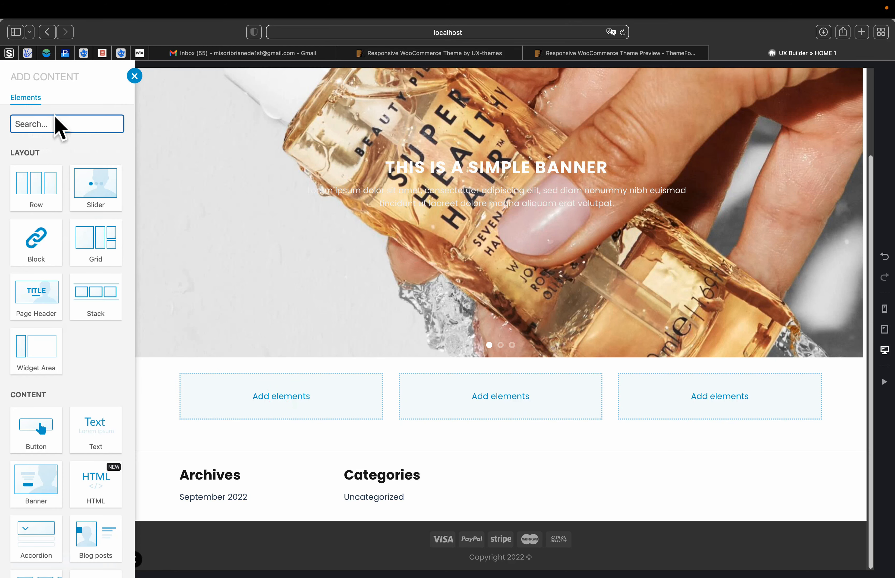
{"action": "type", "text": "ico"}
{"action": "left_click", "coordinate": [84, 184]}
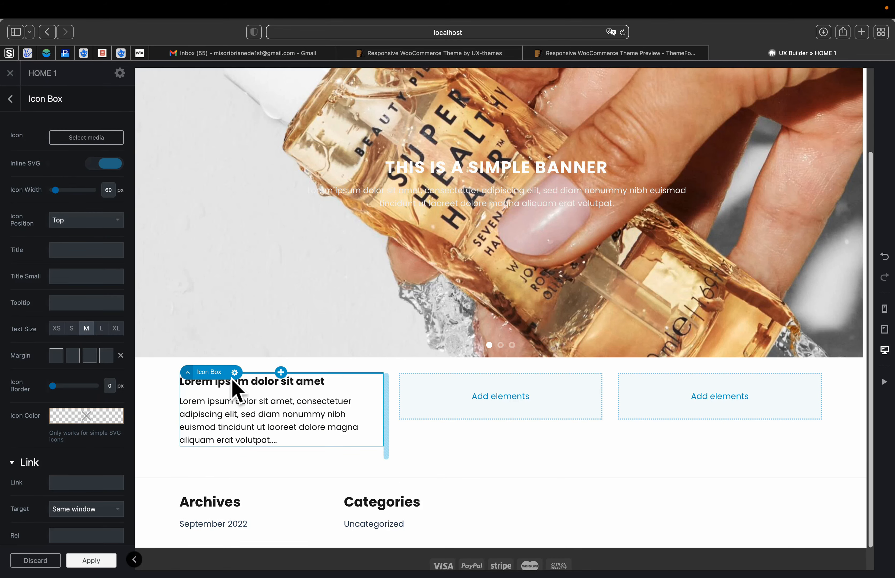
Step: Duplicate the first column's Icon Box and move the copy into the second column
{"action": "left_click", "coordinate": [234, 373]}
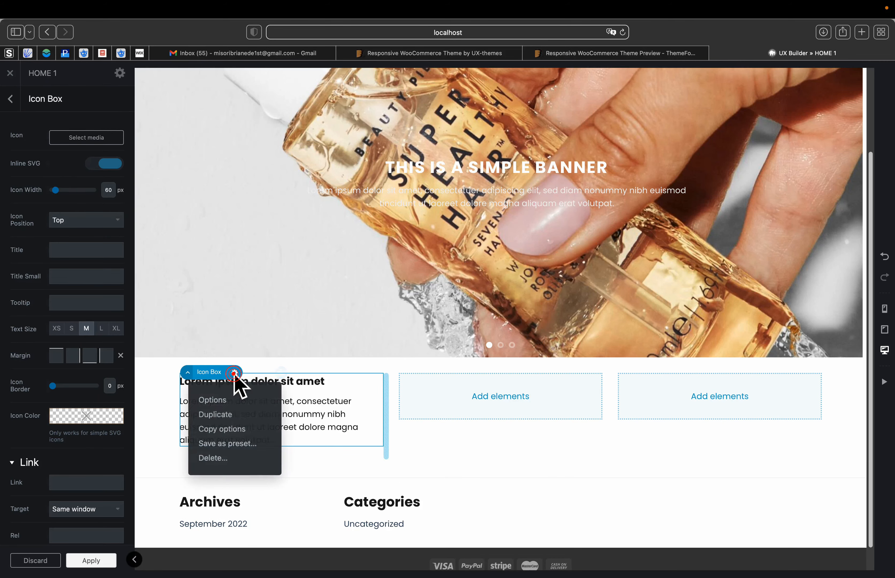
{"action": "left_click", "coordinate": [222, 416]}
{"action": "left_click_drag", "start_coordinate": [211, 374], "coordinate": [490, 409]}
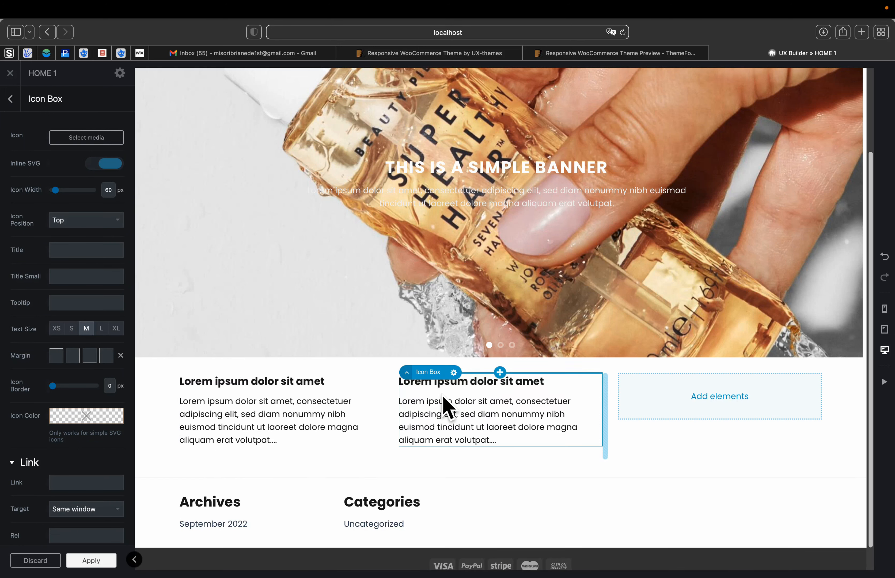
Step: Add an Icon Box element to the third column of the row
{"action": "left_click", "coordinate": [684, 406]}
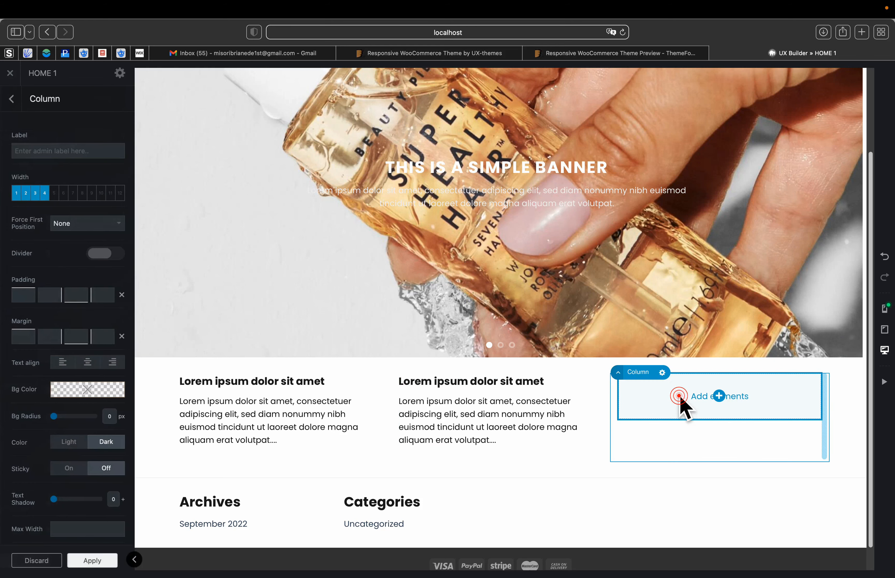
{"action": "left_click", "coordinate": [719, 395]}
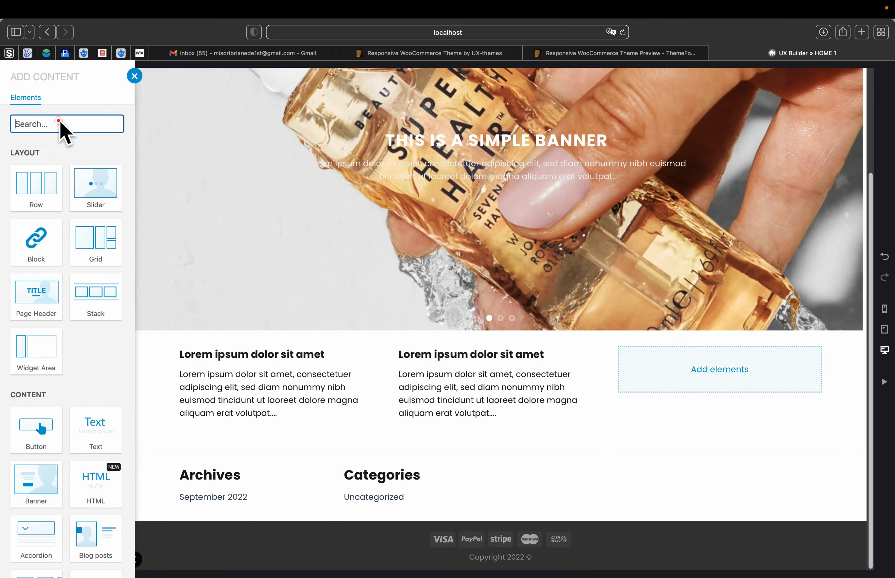
{"action": "type", "text": "icon"}
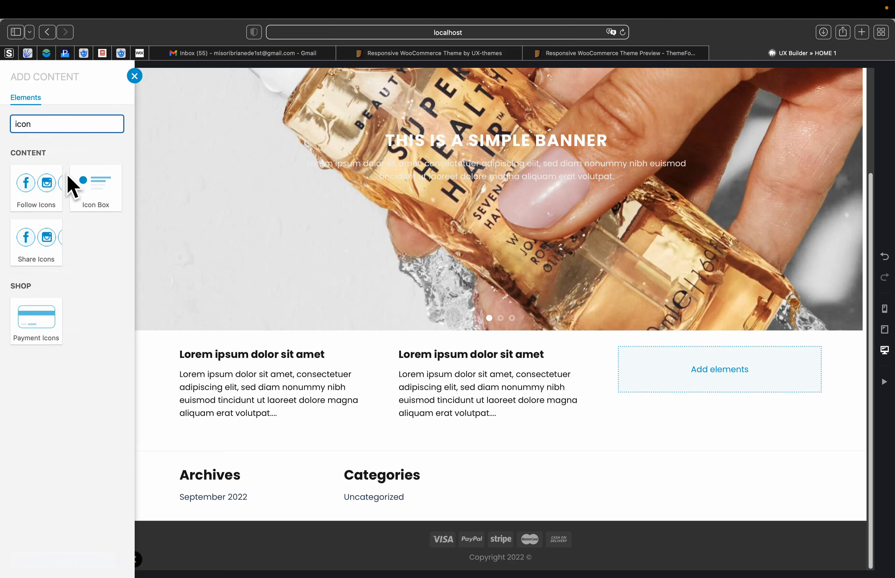
{"action": "left_click", "coordinate": [73, 187]}
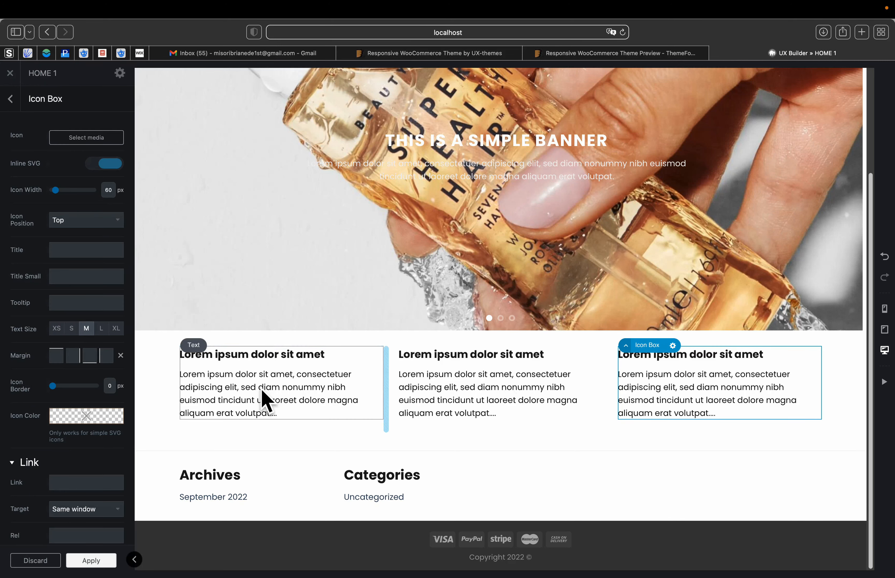
Step: Examine how the slider, section, row, columns and icon boxes are nested in the HOME 1 page structure
{"action": "left_click", "coordinate": [207, 382]}
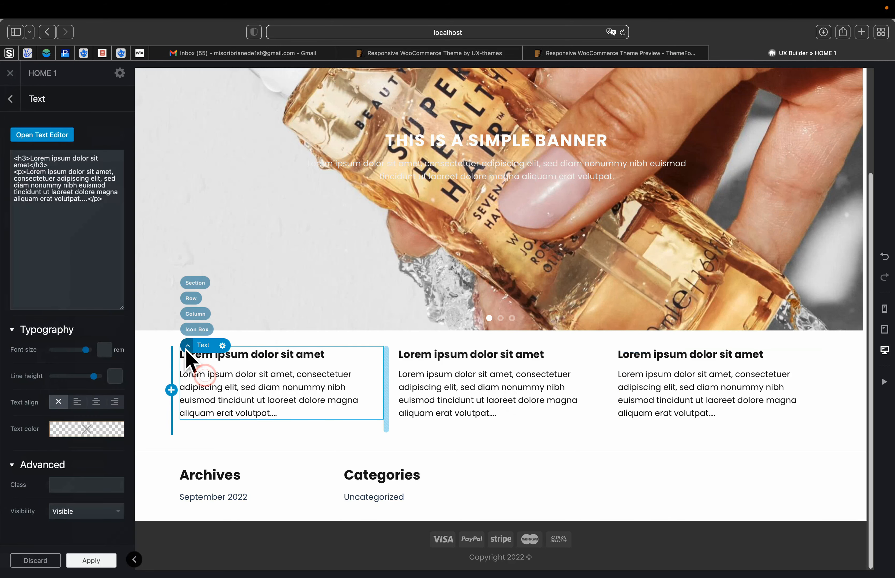
{"action": "left_click", "coordinate": [196, 330]}
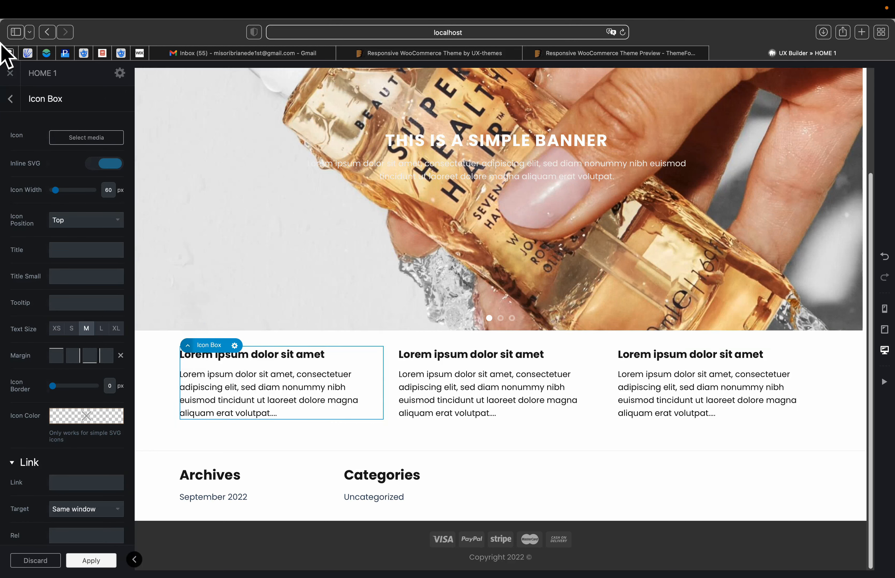
{"action": "left_click", "coordinate": [12, 99]}
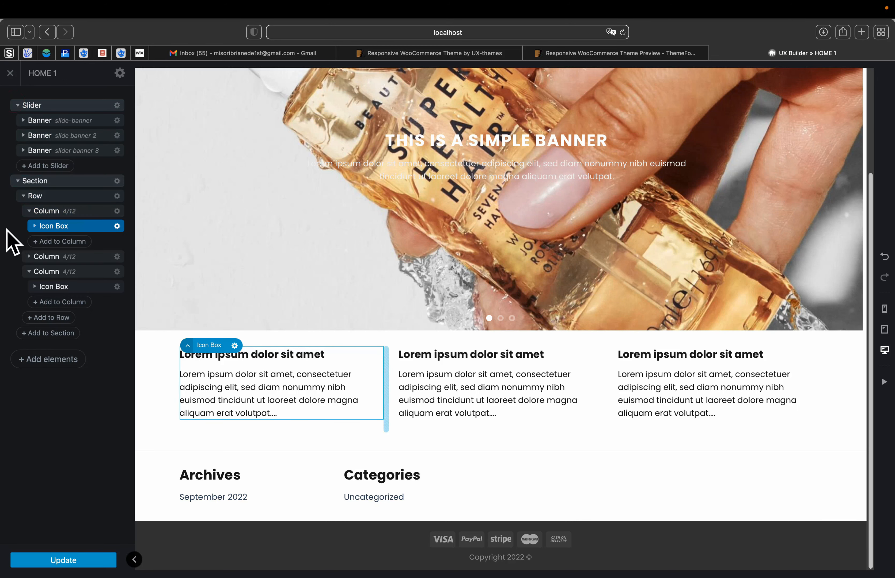
{"action": "left_click", "coordinate": [17, 181]}
{"action": "left_click", "coordinate": [17, 106]}
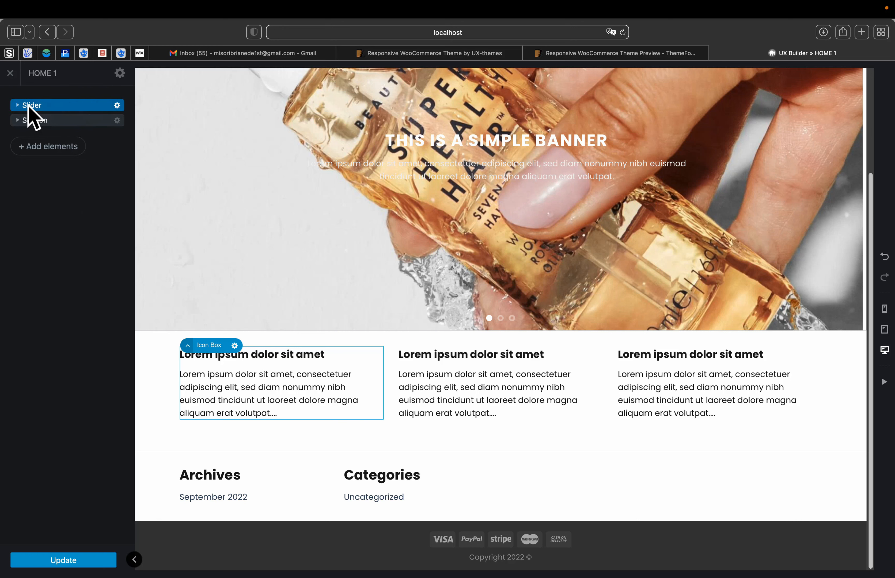
{"action": "left_click", "coordinate": [20, 120]}
{"action": "left_click", "coordinate": [17, 120]}
{"action": "left_click", "coordinate": [28, 136]}
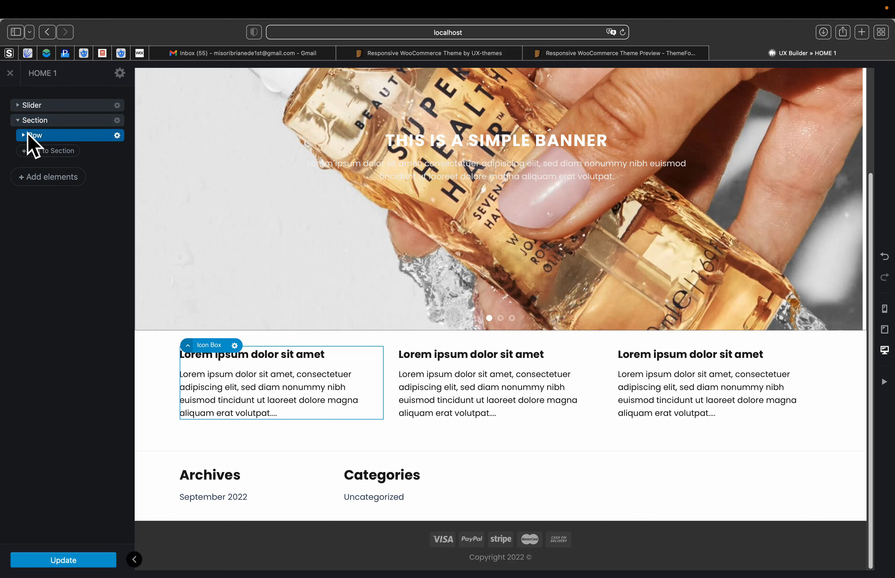
{"action": "left_click", "coordinate": [23, 136]}
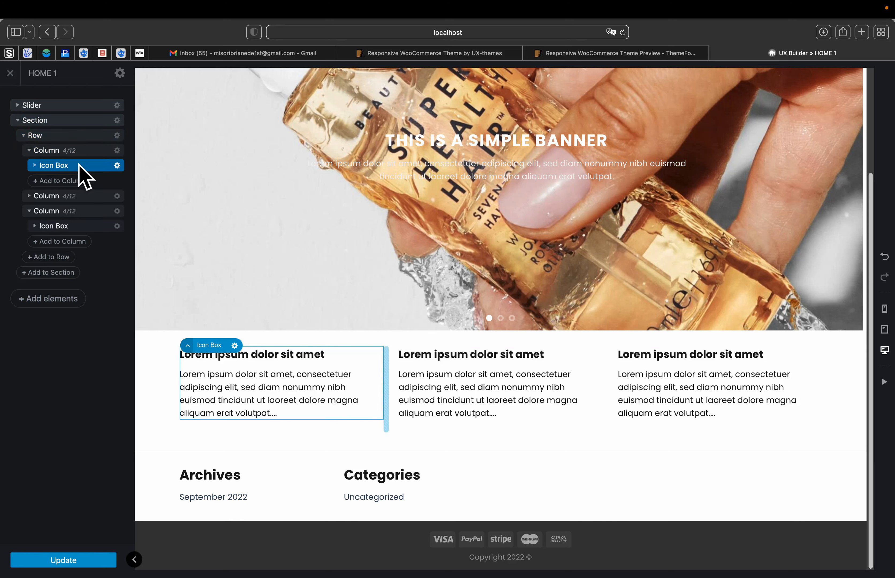
Step: Set the icon of the first column's Icon Box to the conditioner photo 3-126-1536x1536-1.jpeg from the media library
{"action": "left_click", "coordinate": [108, 167]}
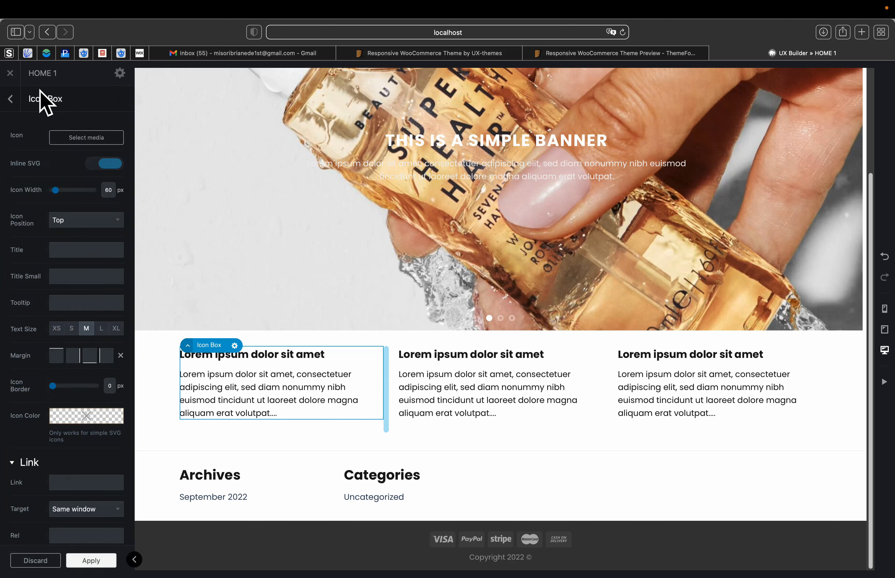
{"action": "scroll", "coordinate": [66, 411], "scroll_direction": "down", "scroll_amount": 5}
{"action": "scroll", "coordinate": [67, 411], "scroll_direction": "up", "scroll_amount": 5}
{"action": "scroll", "coordinate": [67, 411], "scroll_direction": "down", "scroll_amount": 5}
{"action": "scroll", "coordinate": [67, 411], "scroll_direction": "up", "scroll_amount": 5}
{"action": "scroll", "coordinate": [67, 410], "scroll_direction": "down", "scroll_amount": 1}
{"action": "left_click", "coordinate": [74, 140]}
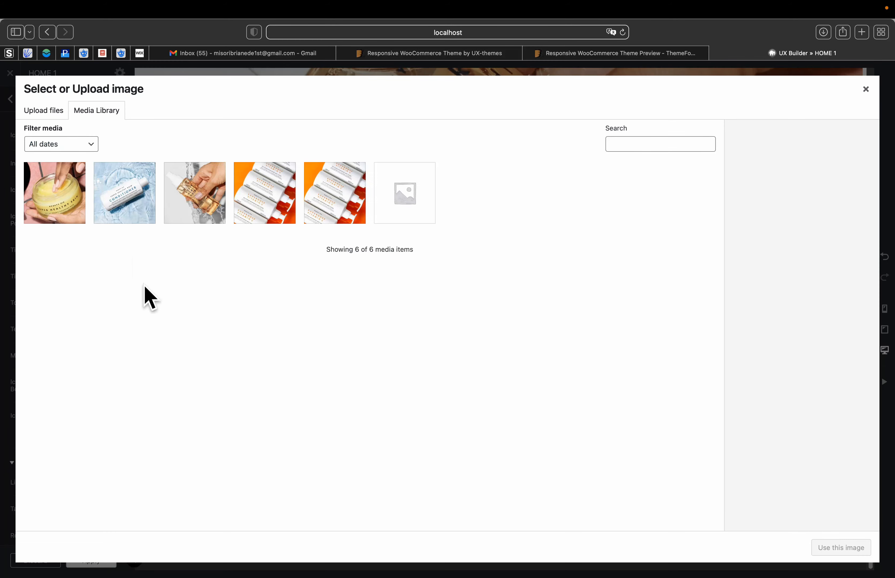
{"action": "left_click", "coordinate": [127, 203]}
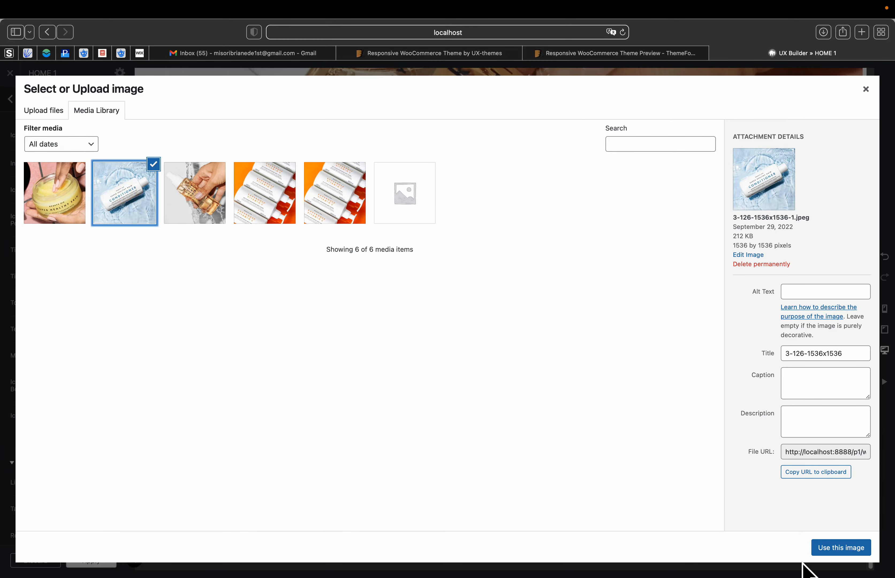
{"action": "left_click", "coordinate": [825, 549]}
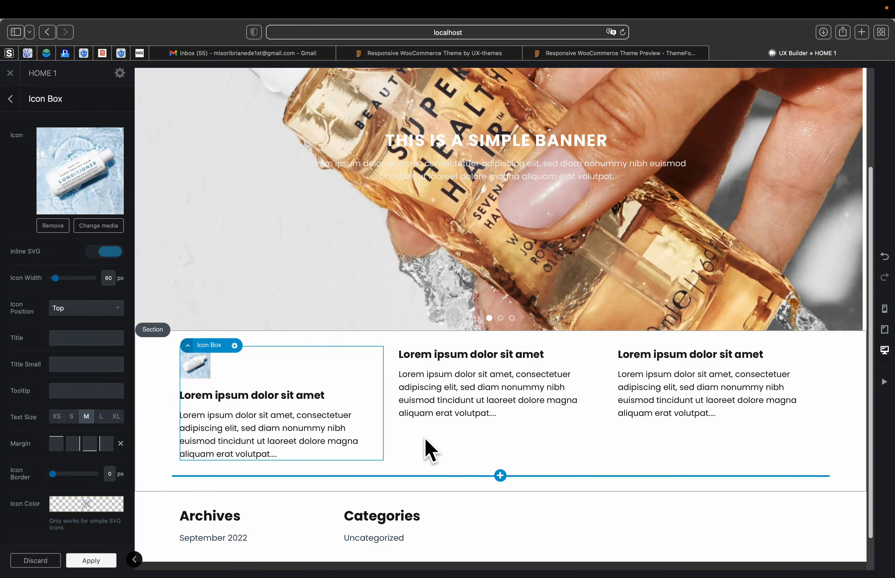
Step: Set the icon of the second column's Icon Box to the conditioner photo 3-126-1536x1536-1.jpeg from the media library
{"action": "left_click", "coordinate": [419, 399]}
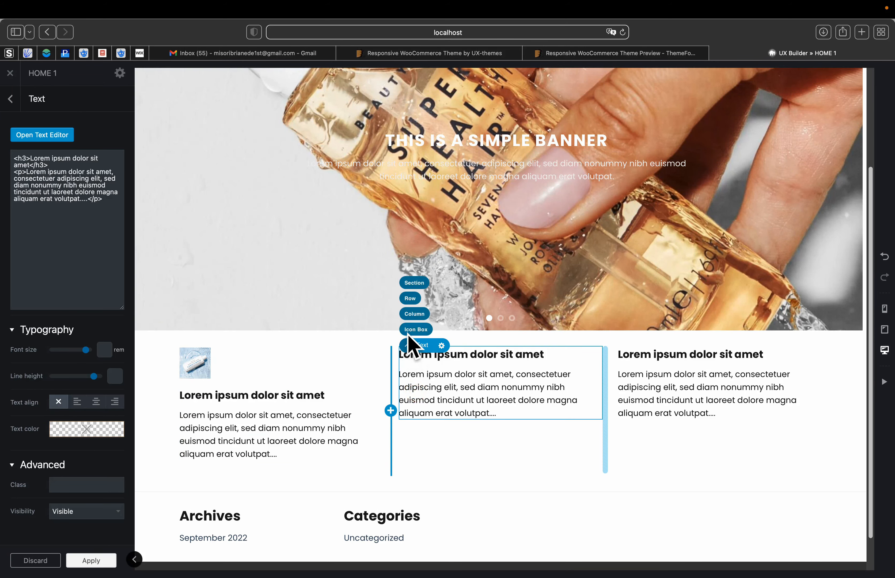
{"action": "left_click", "coordinate": [413, 332]}
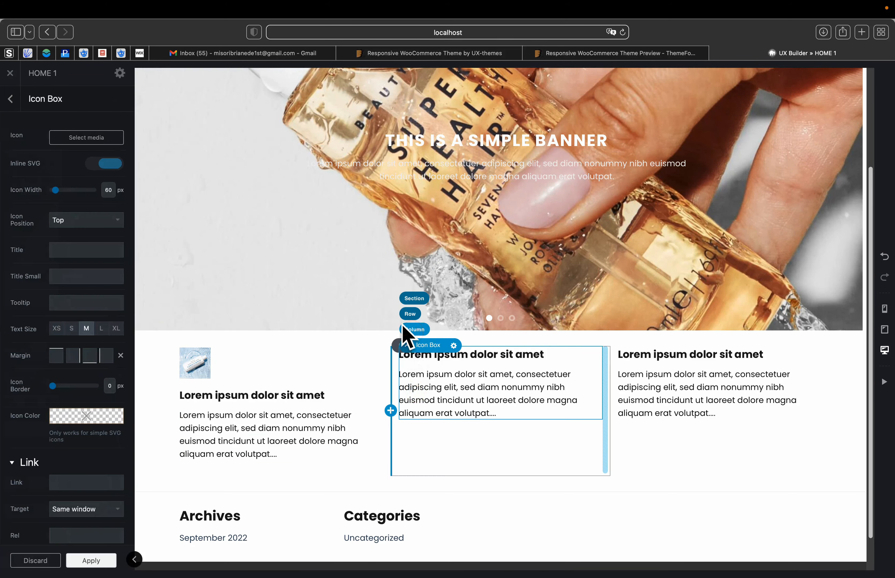
{"action": "left_click", "coordinate": [83, 138]}
{"action": "left_click", "coordinate": [128, 190]}
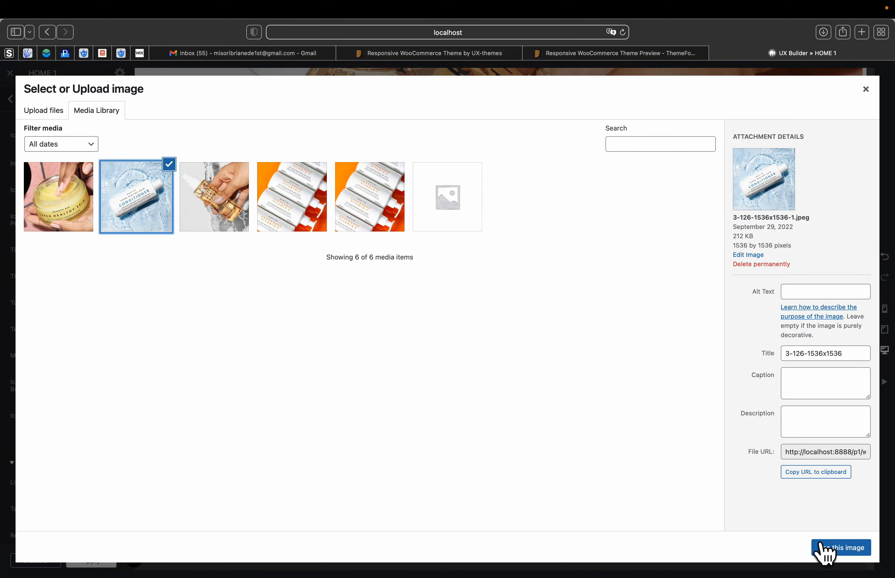
{"action": "left_click", "coordinate": [834, 550]}
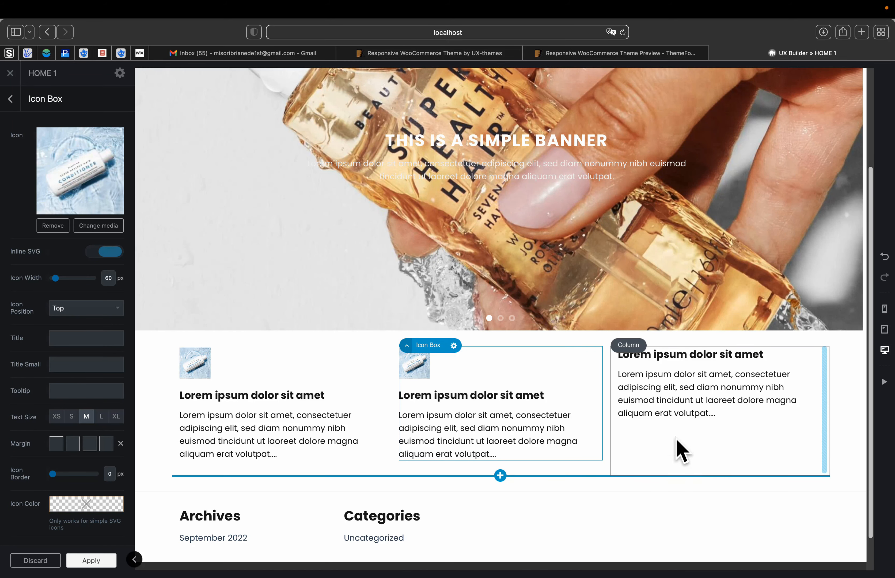
Step: Set the icon of the third column's Icon Box to the conditioner photo 3-126-1536x1536-1.jpeg from the media library
{"action": "left_click", "coordinate": [651, 404]}
{"action": "left_click", "coordinate": [627, 334]}
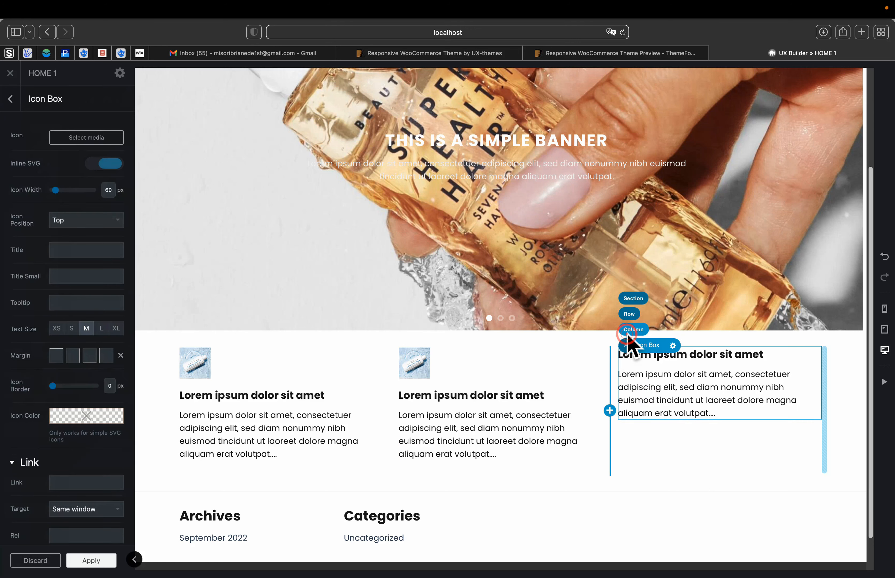
{"action": "left_click", "coordinate": [78, 139]}
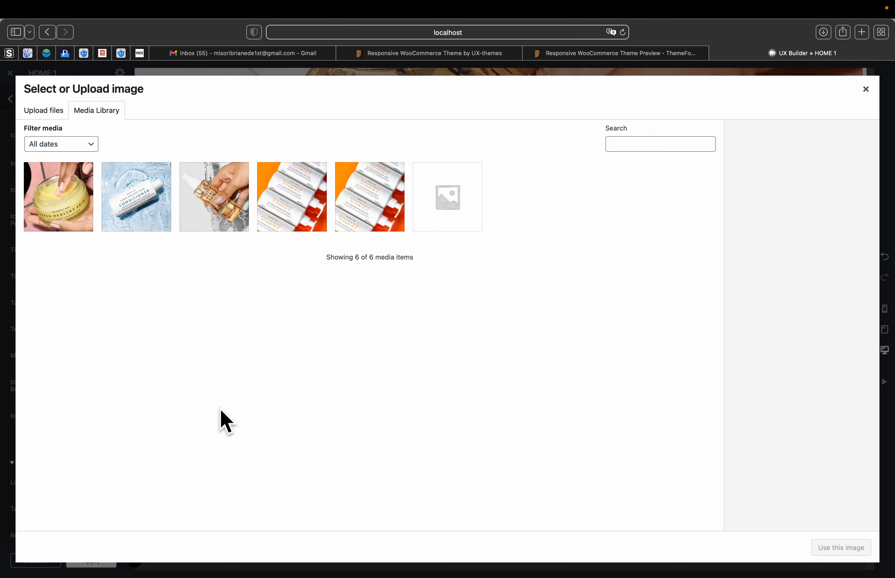
{"action": "left_click", "coordinate": [138, 216]}
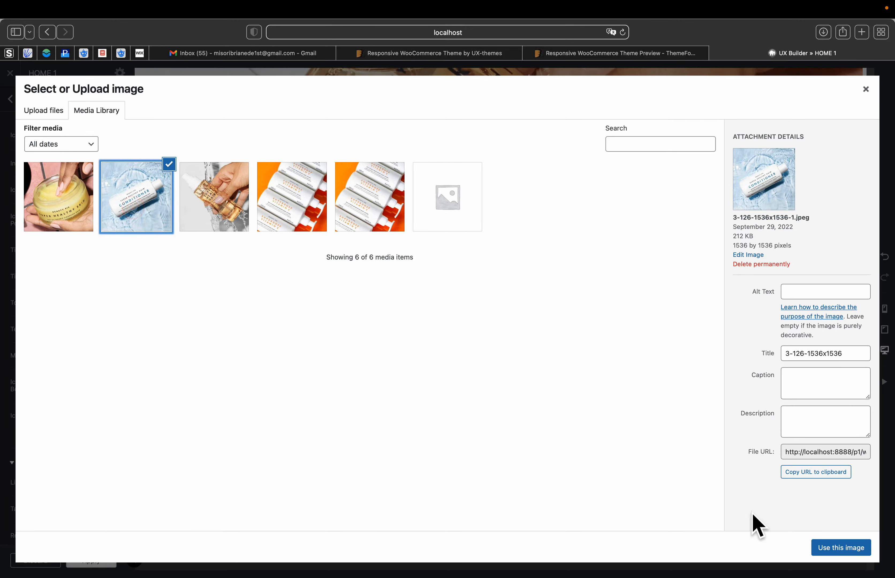
{"action": "left_click", "coordinate": [836, 548]}
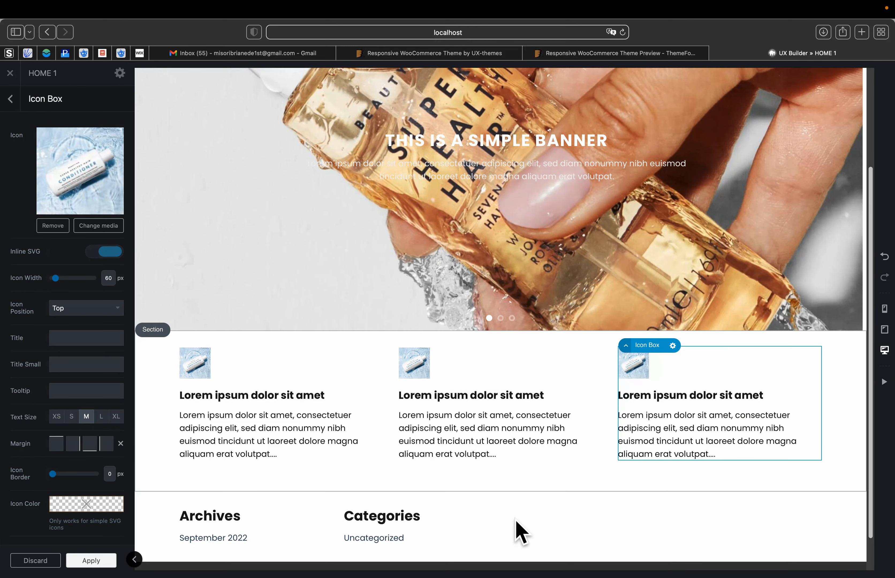
Step: Try text size S on the third column's Icon Box and set it to L
{"action": "scroll", "coordinate": [376, 438], "scroll_direction": "down", "scroll_amount": 2}
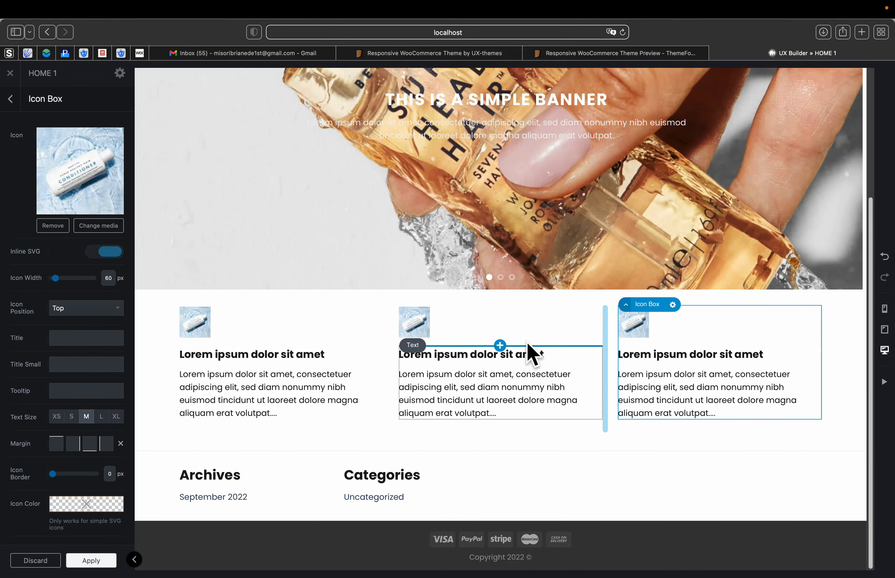
{"action": "scroll", "coordinate": [41, 366], "scroll_direction": "down", "scroll_amount": 5}
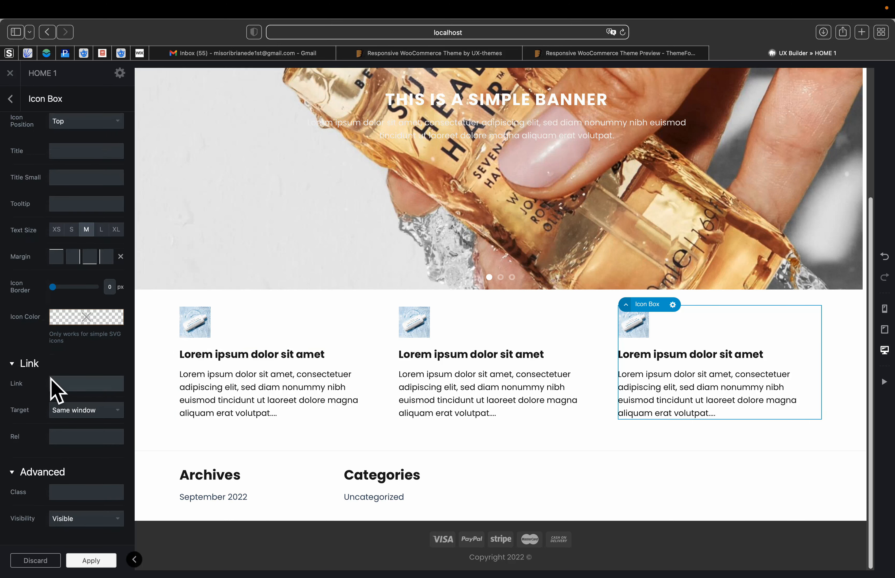
{"action": "left_click", "coordinate": [73, 229]}
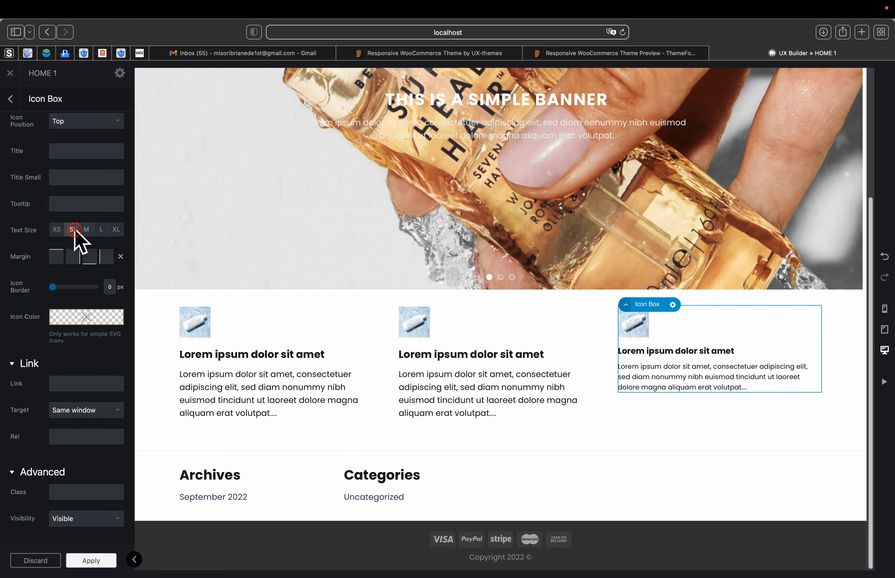
{"action": "left_click", "coordinate": [102, 230]}
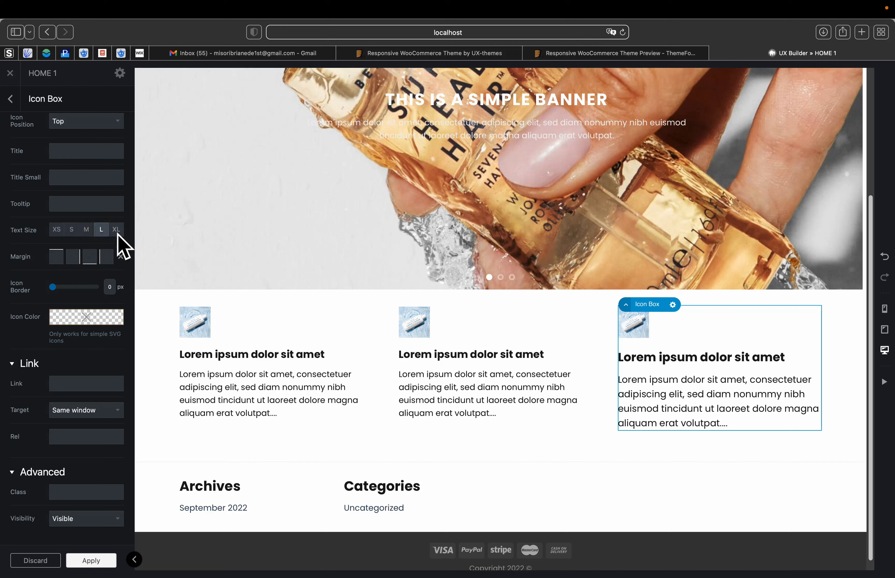
Step: Set the text size of the Icon Boxes in the second and first columns to L
{"action": "left_click", "coordinate": [426, 410]}
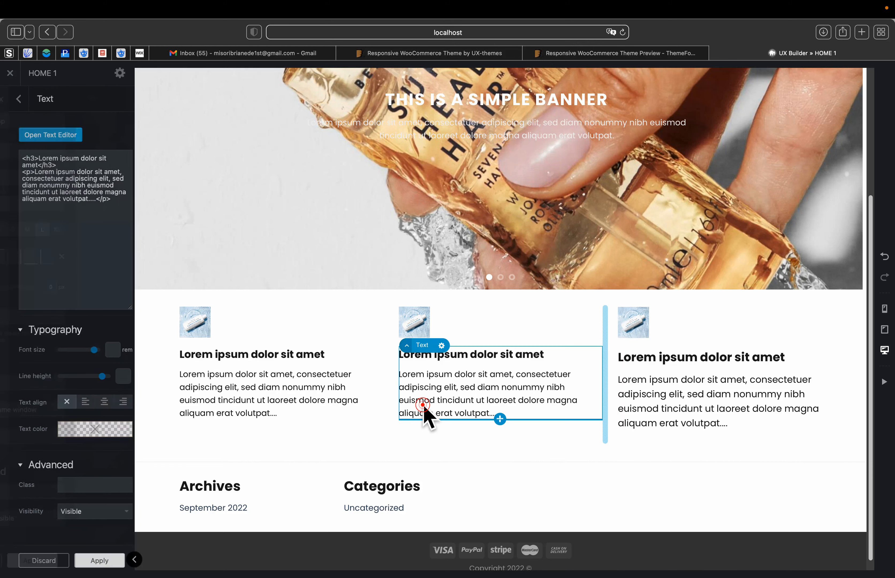
{"action": "left_click", "coordinate": [410, 329]}
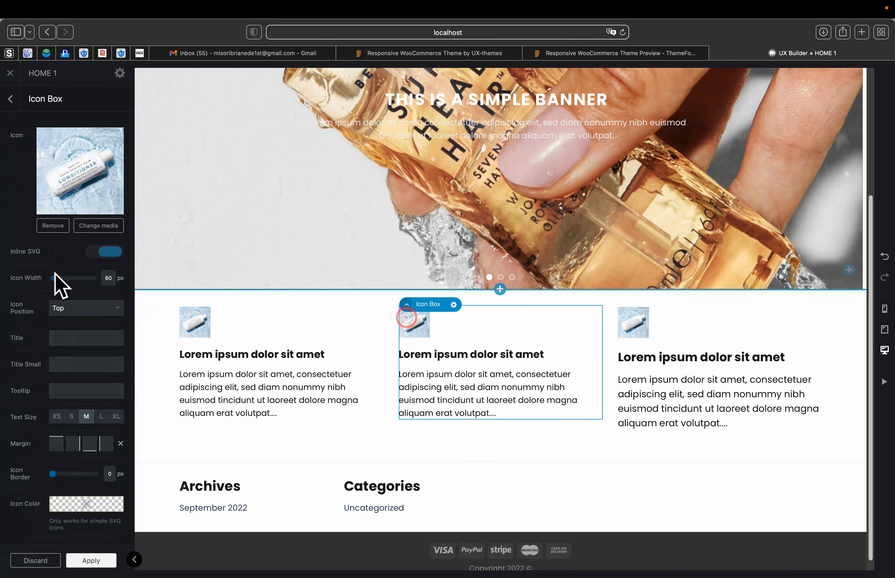
{"action": "left_click", "coordinate": [102, 416]}
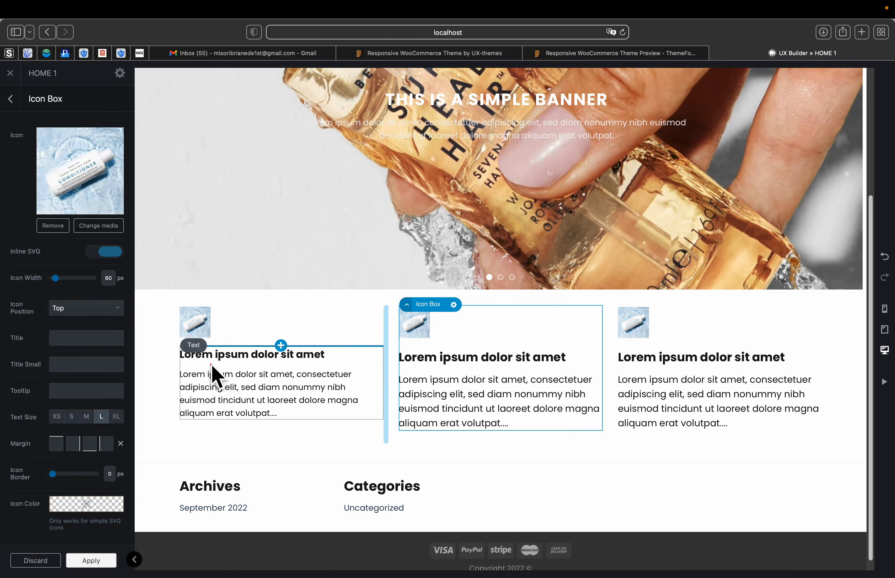
{"action": "left_click", "coordinate": [211, 370]}
{"action": "left_click", "coordinate": [195, 329]}
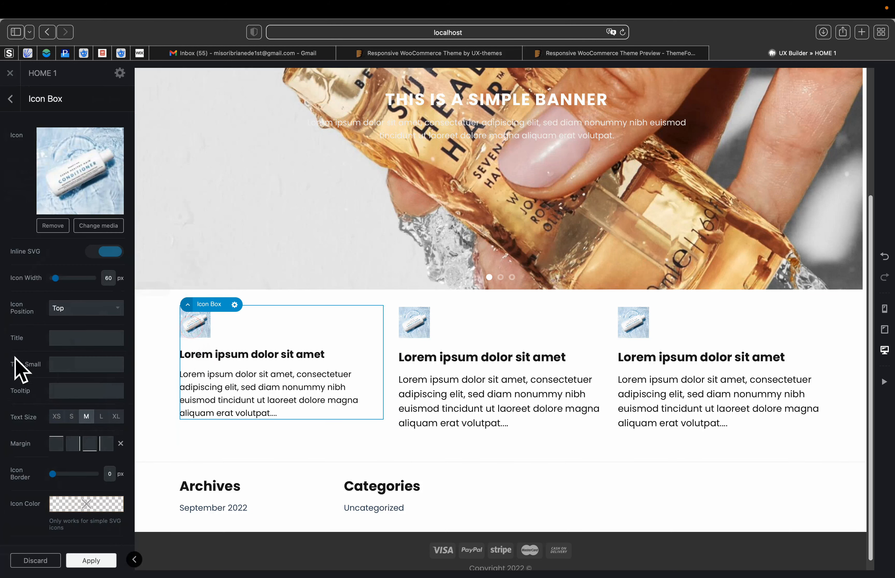
{"action": "scroll", "coordinate": [68, 419], "scroll_direction": "down", "scroll_amount": 1}
{"action": "left_click", "coordinate": [99, 401]}
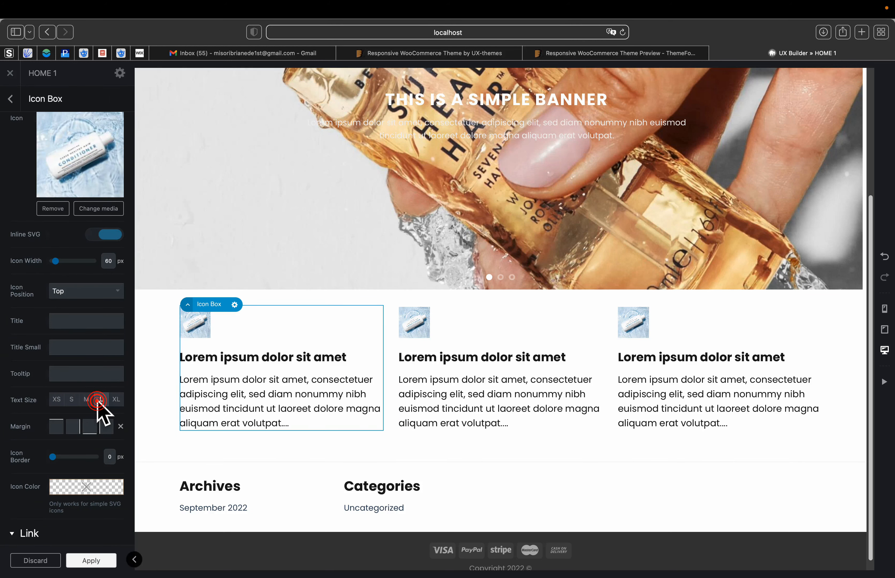
Step: Try the Center, Left and Right icon positions on the first column's Icon Box and return it to Top
{"action": "scroll", "coordinate": [64, 349], "scroll_direction": "down", "scroll_amount": 3}
{"action": "left_click", "coordinate": [71, 219]}
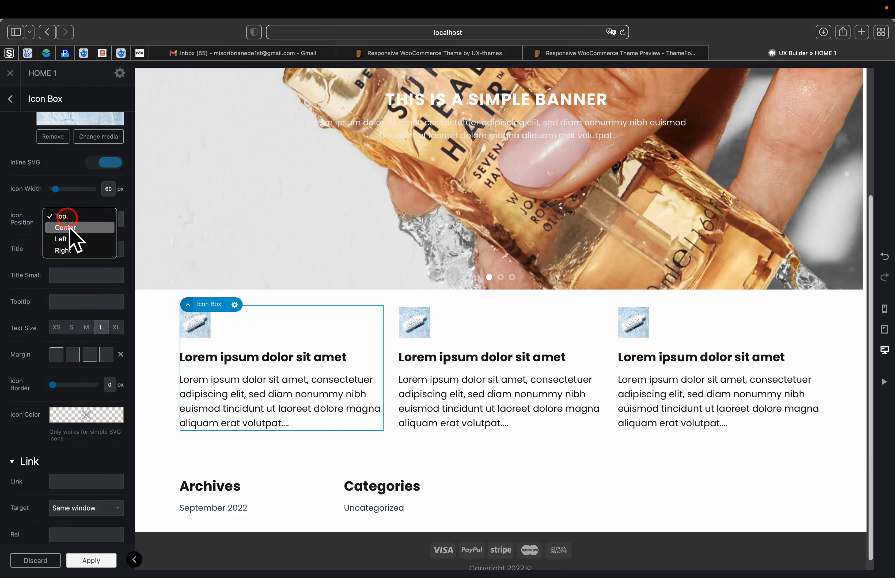
{"action": "left_click", "coordinate": [70, 226]}
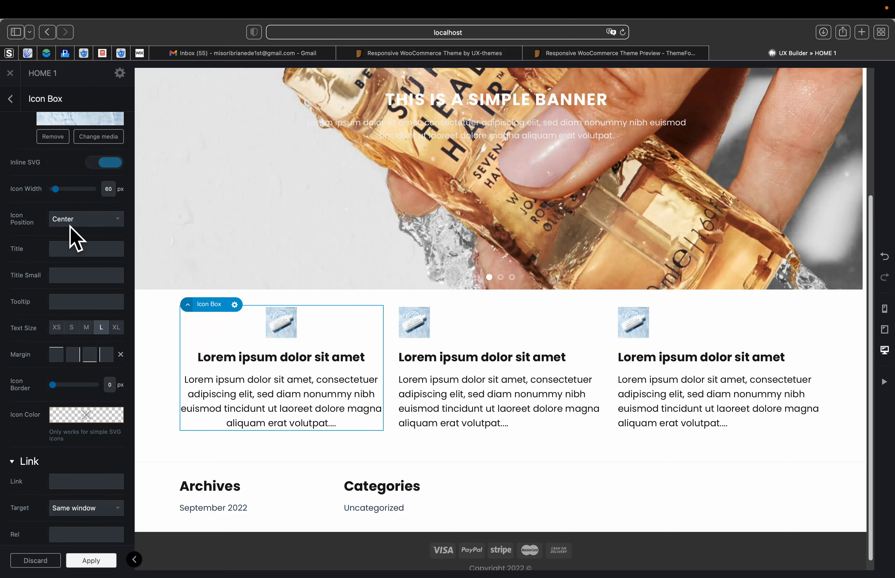
{"action": "left_click", "coordinate": [90, 218]}
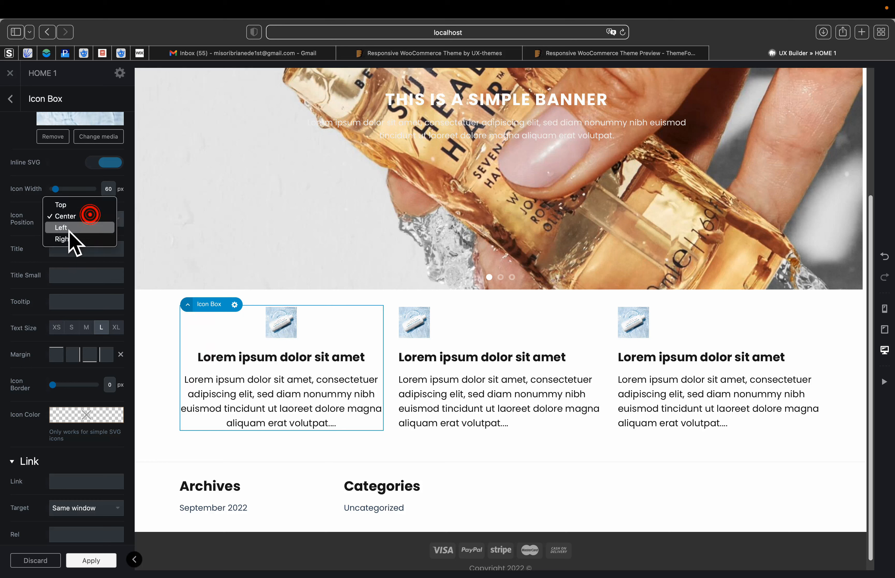
{"action": "left_click", "coordinate": [66, 228]}
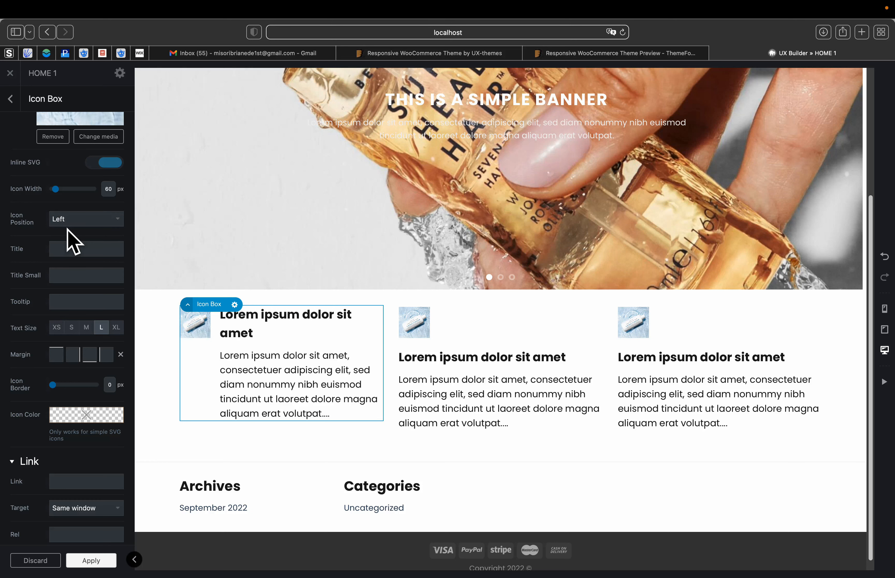
{"action": "left_click", "coordinate": [70, 225]}
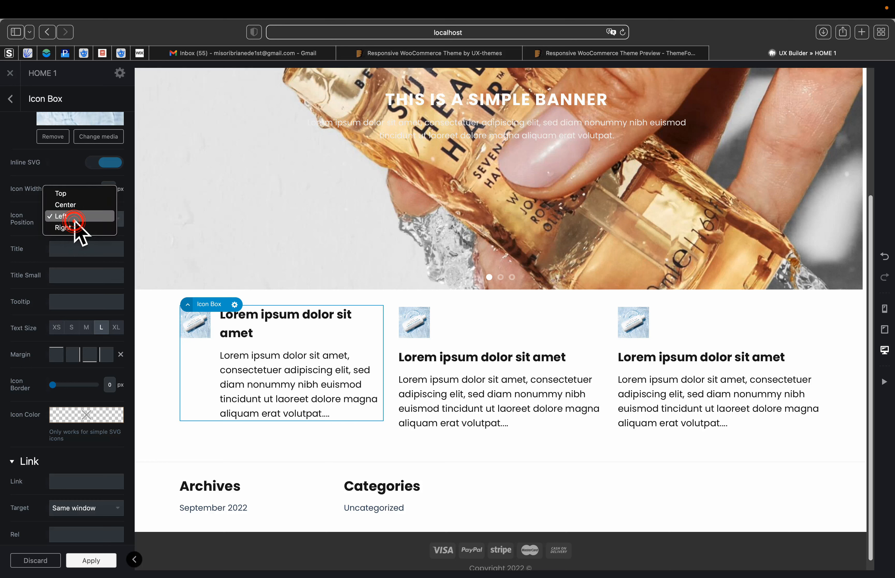
{"action": "left_click", "coordinate": [78, 229]}
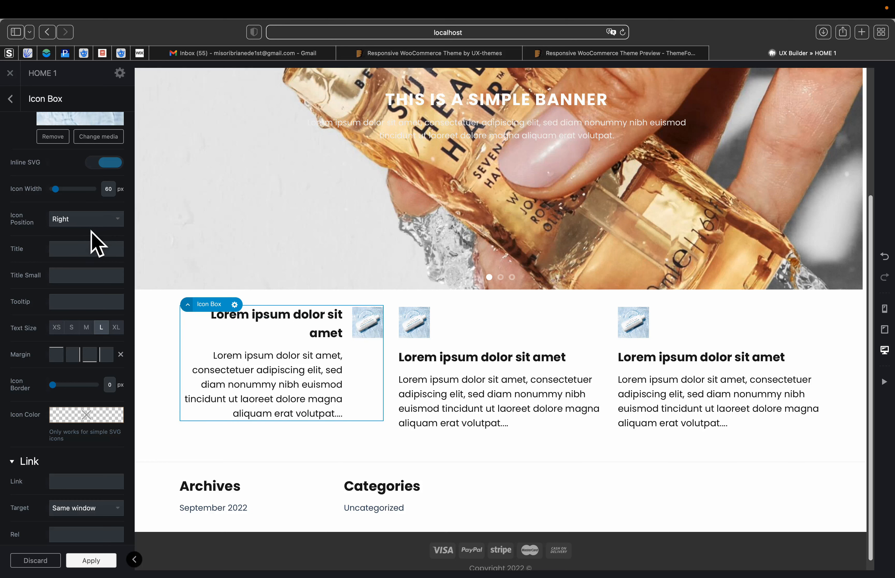
{"action": "left_click", "coordinate": [88, 222]}
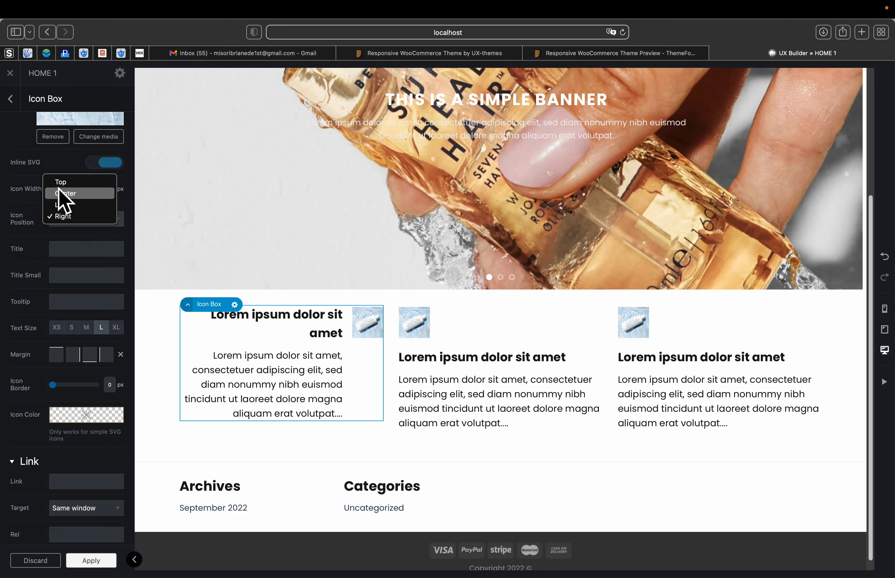
{"action": "left_click", "coordinate": [58, 179]}
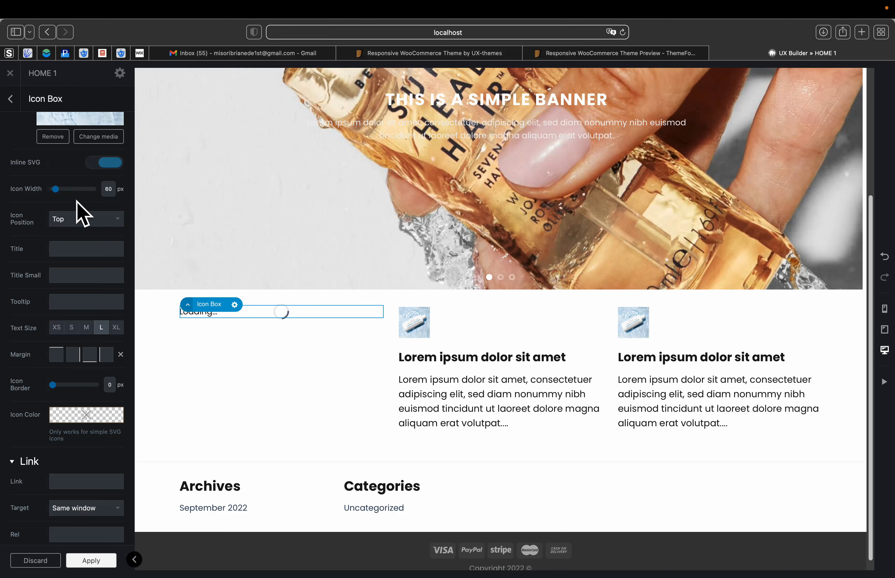
Step: Try a 5 px icon border on the first column's Icon Box and reset it to 0 px
{"action": "scroll", "coordinate": [150, 418], "scroll_direction": "down", "scroll_amount": 1}
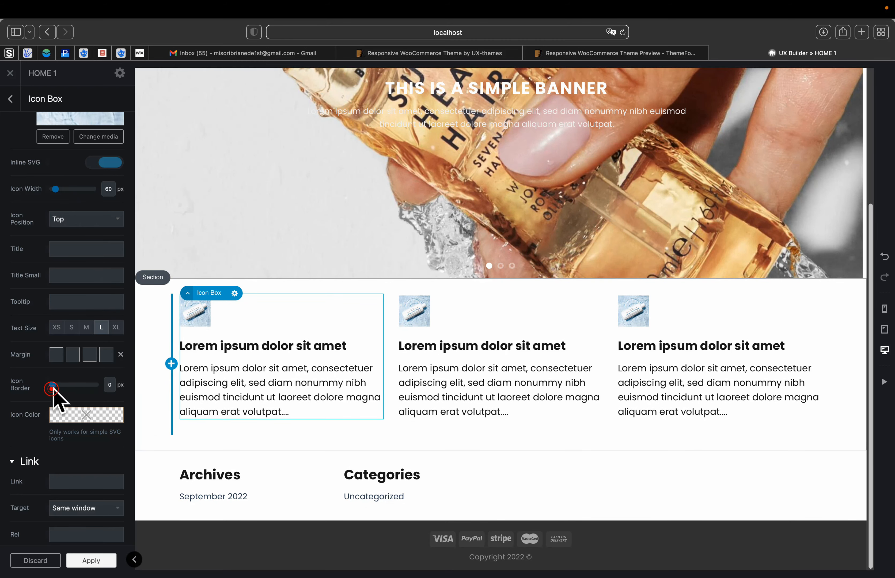
{"action": "left_click_drag", "start_coordinate": [52, 386], "coordinate": [75, 386]}
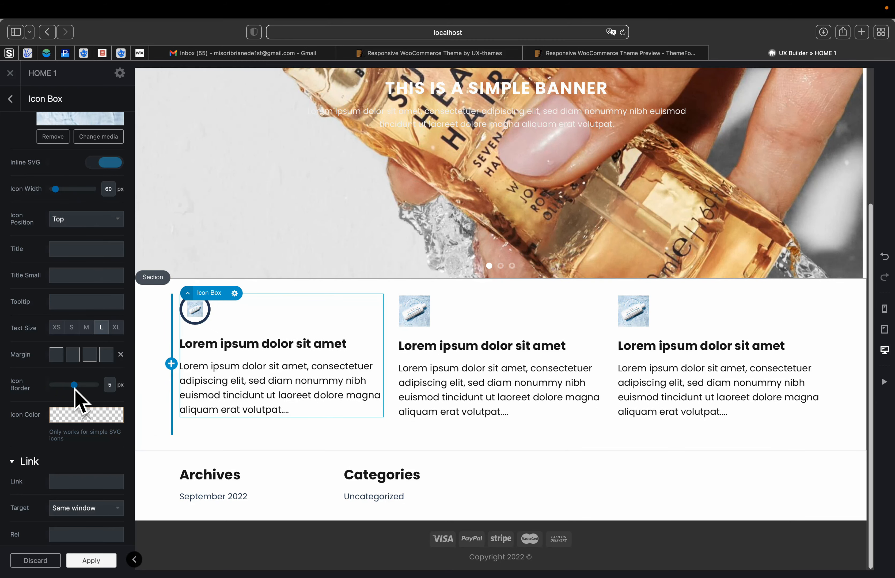
{"action": "left_click_drag", "start_coordinate": [72, 389], "coordinate": [43, 386]}
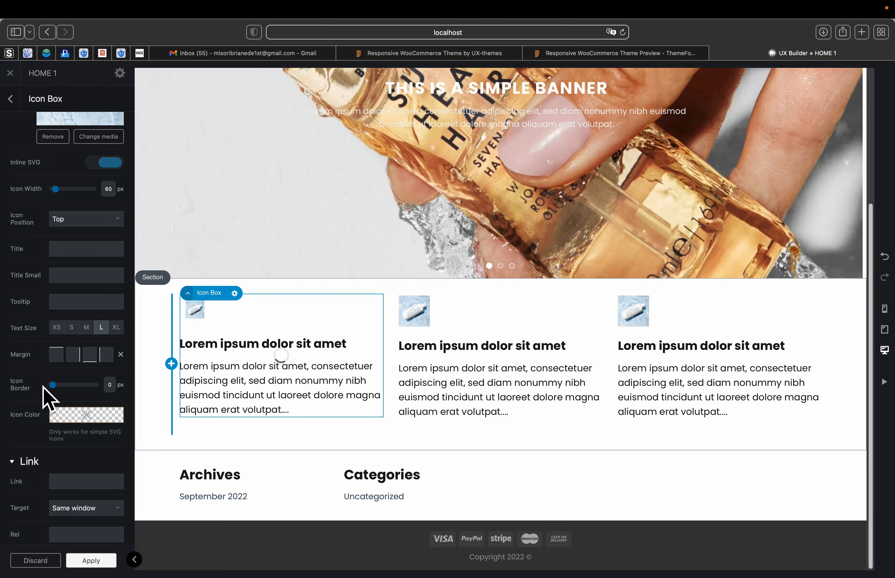
Step: Give the section holding the three icon boxes a light gray background color and apply the section settings
{"action": "left_click", "coordinate": [155, 343]}
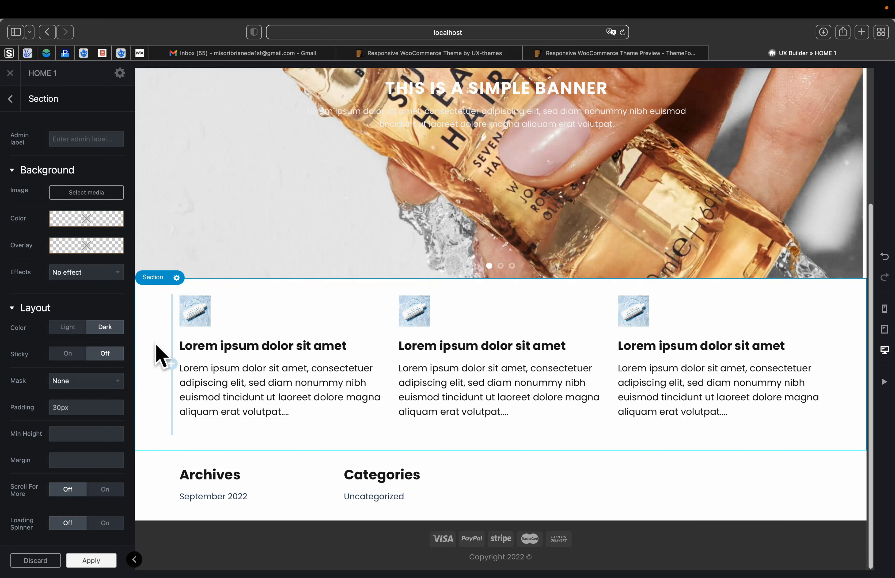
{"action": "left_click", "coordinate": [54, 222]}
{"action": "mouse_move", "coordinate": [69, 245]}
{"action": "left_mouse_down"}
{"action": "mouse_move", "coordinate": [120, 319]}
{"action": "mouse_move", "coordinate": [121, 267]}
{"action": "left_mouse_up"}
{"action": "left_click_drag", "start_coordinate": [138, 268], "coordinate": [136, 278]}
{"action": "left_click_drag", "start_coordinate": [57, 271], "coordinate": [56, 244]}
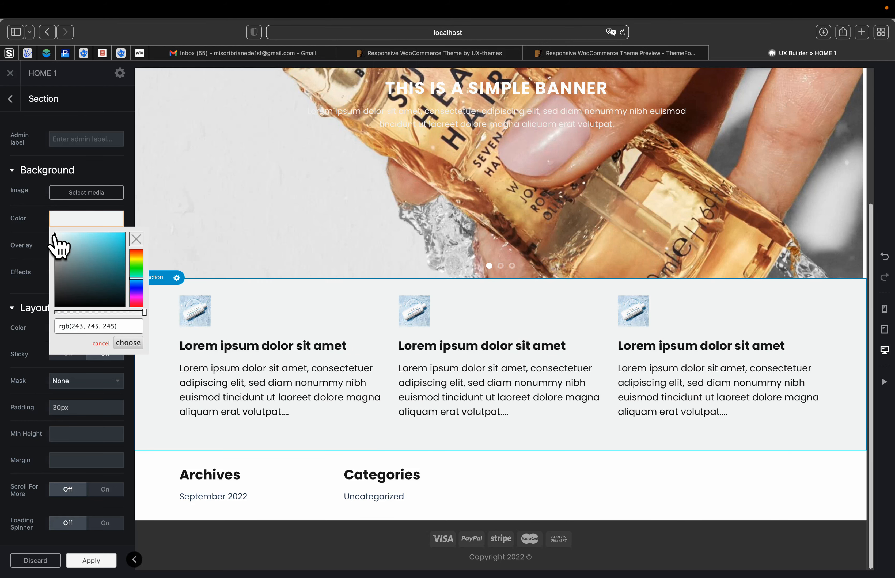
{"action": "left_click", "coordinate": [12, 292]}
{"action": "scroll", "coordinate": [260, 435], "scroll_direction": "up", "scroll_amount": 1}
{"action": "scroll", "coordinate": [259, 426], "scroll_direction": "up", "scroll_amount": 4}
{"action": "scroll", "coordinate": [258, 427], "scroll_direction": "down", "scroll_amount": 5}
{"action": "scroll", "coordinate": [259, 427], "scroll_direction": "up", "scroll_amount": 5}
{"action": "scroll", "coordinate": [259, 426], "scroll_direction": "down", "scroll_amount": 5}
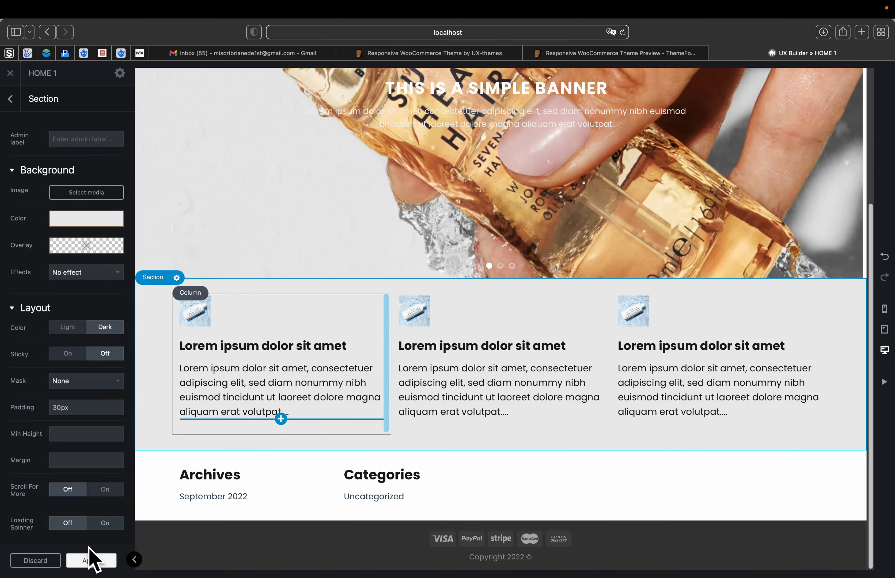
{"action": "left_click", "coordinate": [92, 560]}
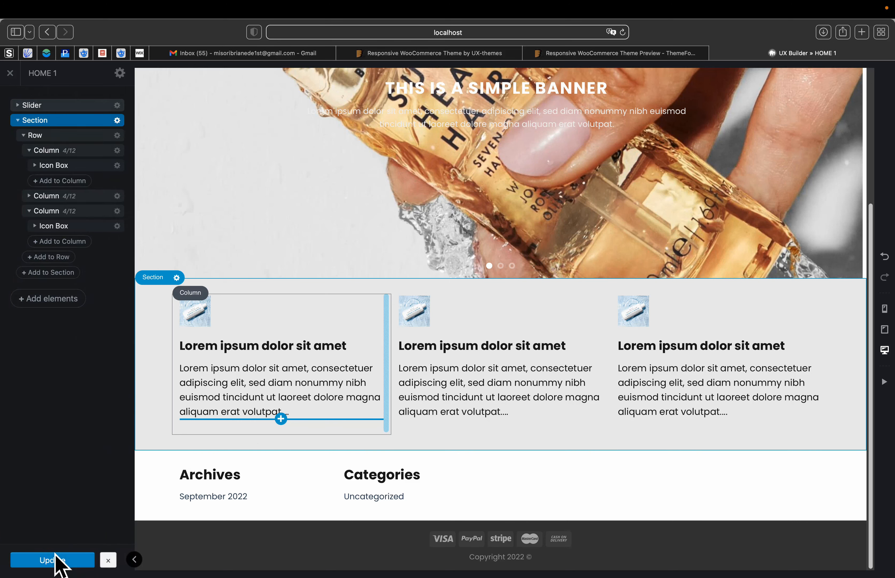
Step: Update the HOME 1 page to save the slider and icon box section, and review the layout
{"action": "left_click", "coordinate": [57, 560]}
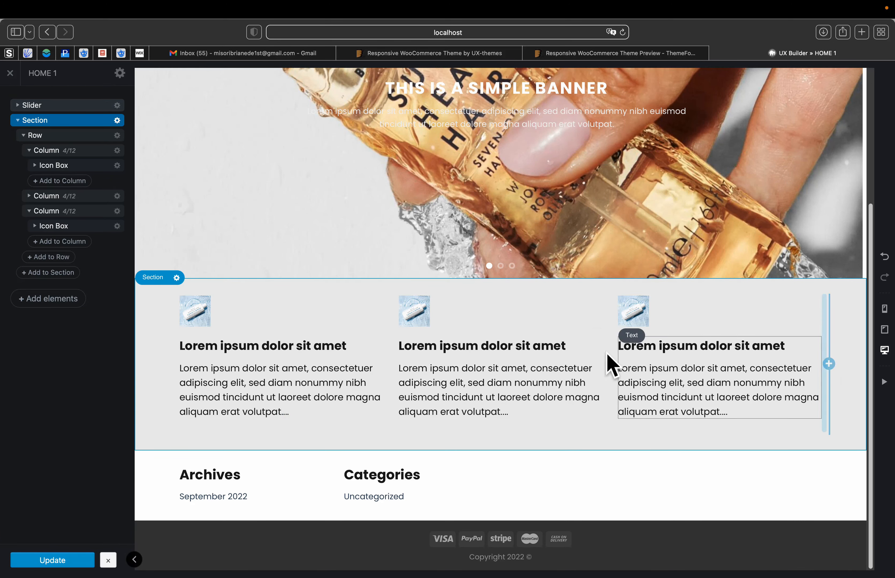
{"action": "scroll", "coordinate": [634, 384], "scroll_direction": "up", "scroll_amount": 5}
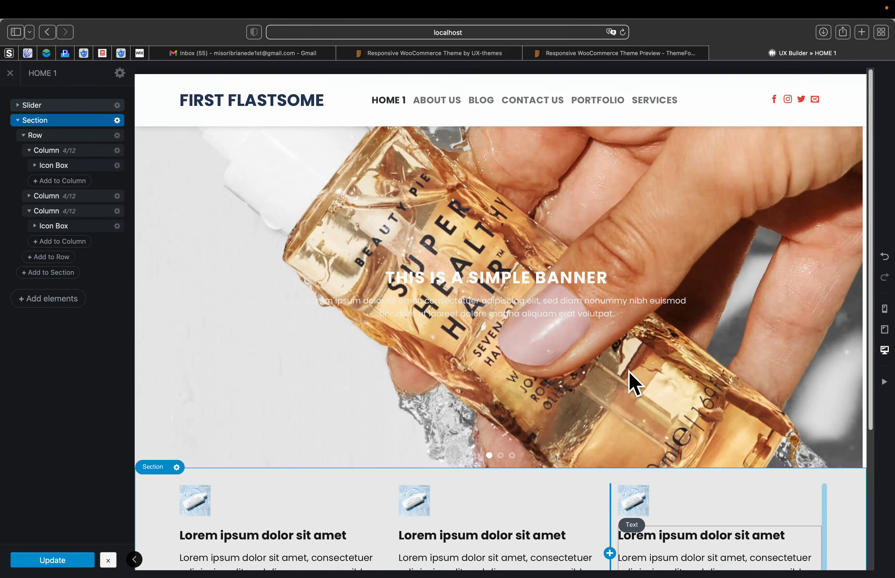
{"action": "scroll", "coordinate": [633, 383], "scroll_direction": "down", "scroll_amount": 1}
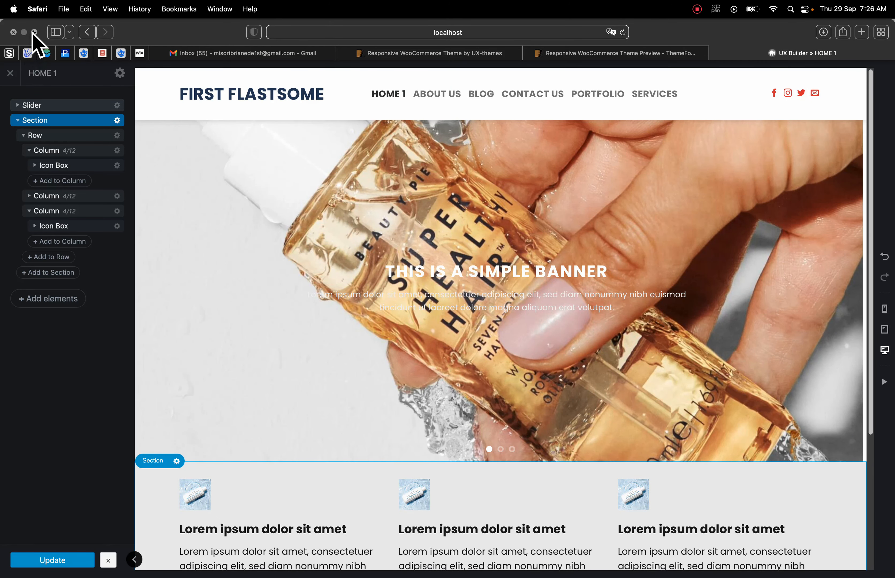
Step: Switch to the Whiteboard wireframe to check which block follows the three icon columns, and return to the full-screen page builder in Safari
{"action": "left_click", "coordinate": [34, 33]}
{"action": "left_click", "coordinate": [186, 442]}
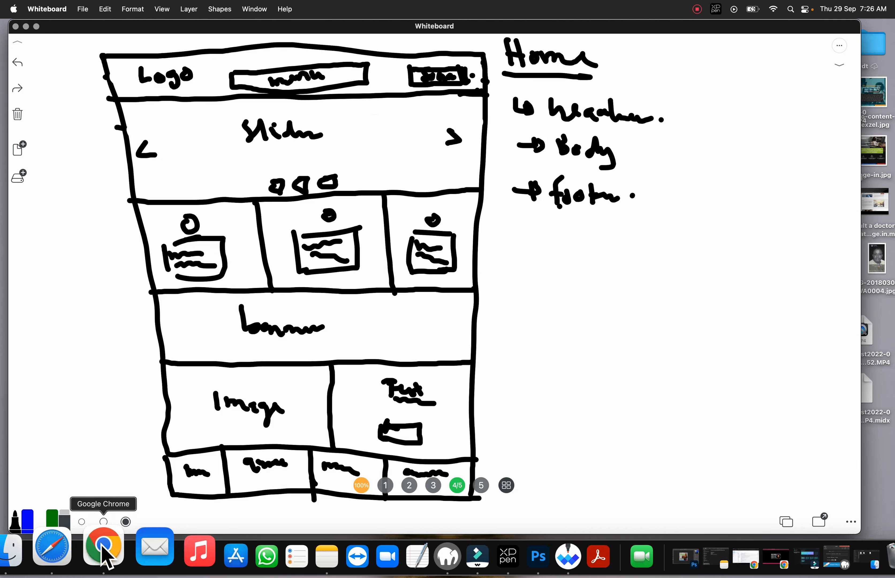
{"action": "left_click", "coordinate": [77, 553]}
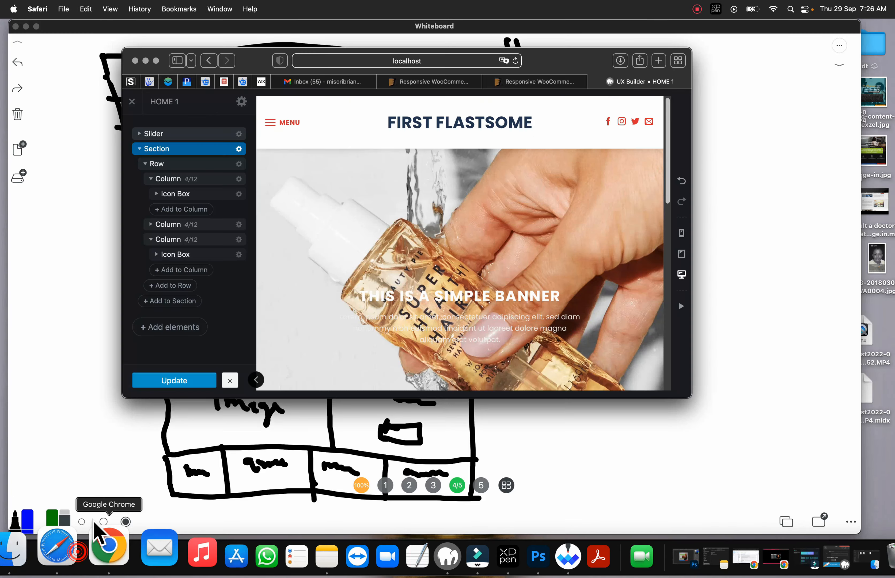
{"action": "left_click", "coordinate": [156, 61]}
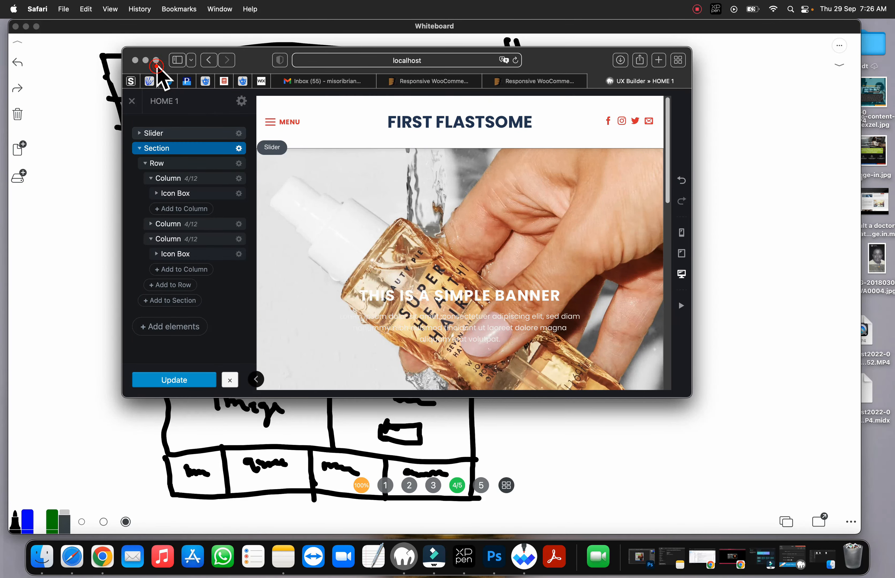
Step: Add a Banner element directly below the gray icon box section and open its settings
{"action": "scroll", "coordinate": [408, 248], "scroll_direction": "up", "scroll_amount": 1}
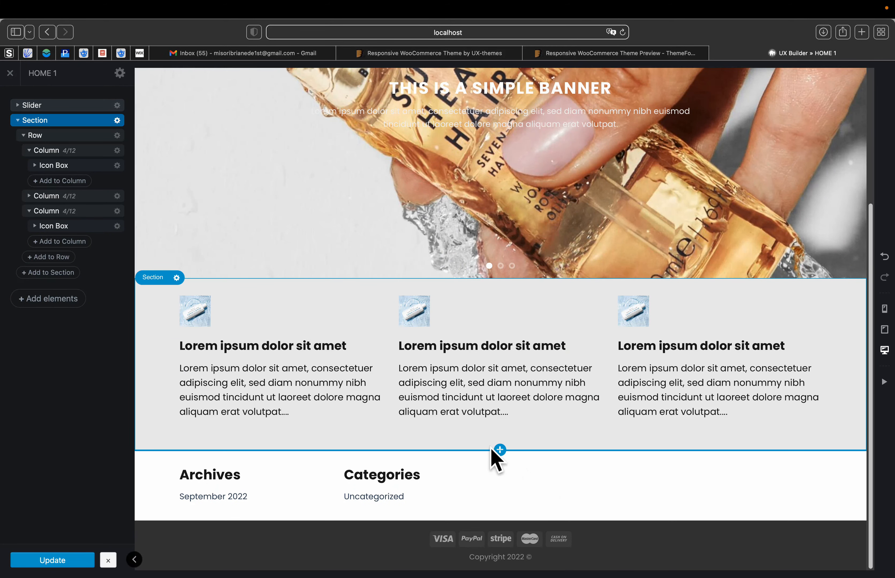
{"action": "left_click", "coordinate": [500, 452]}
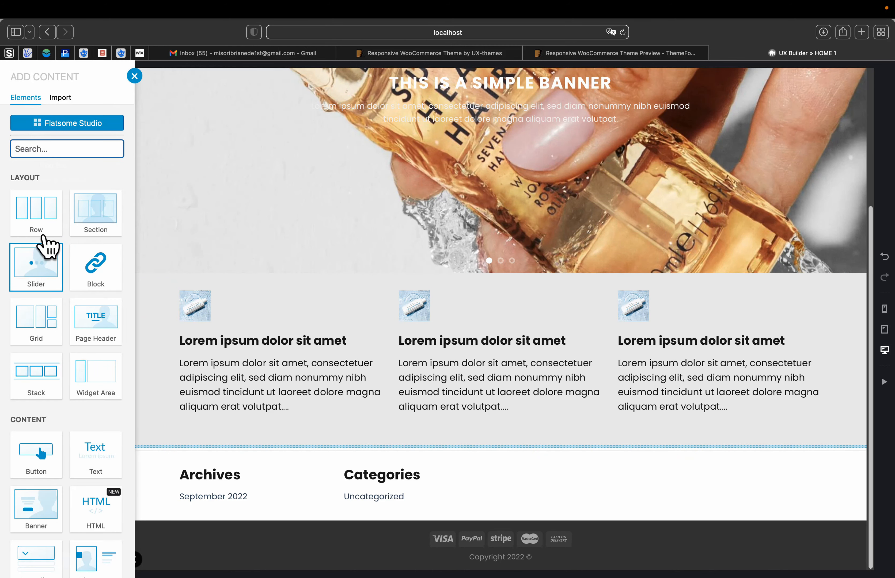
{"action": "left_click", "coordinate": [49, 151]}
{"action": "type", "text": "ban"}
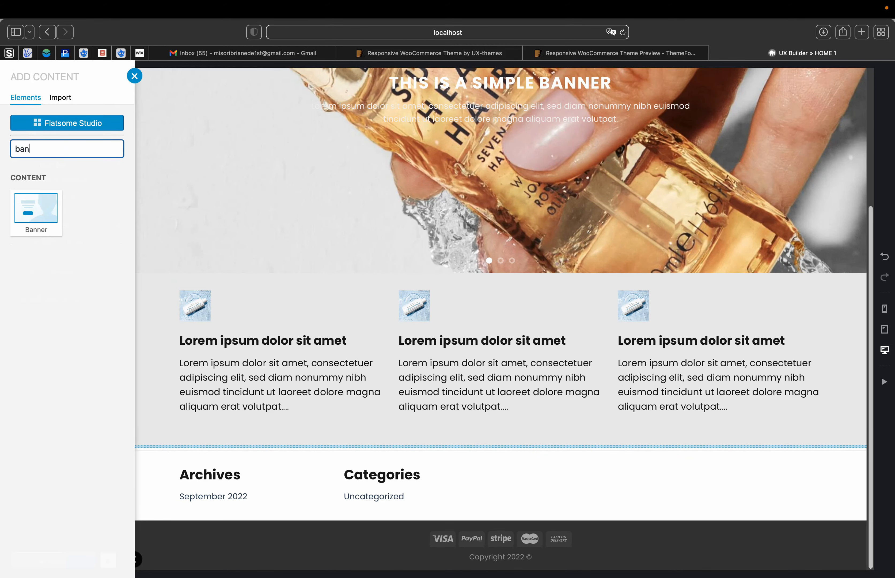
{"action": "left_click", "coordinate": [33, 215]}
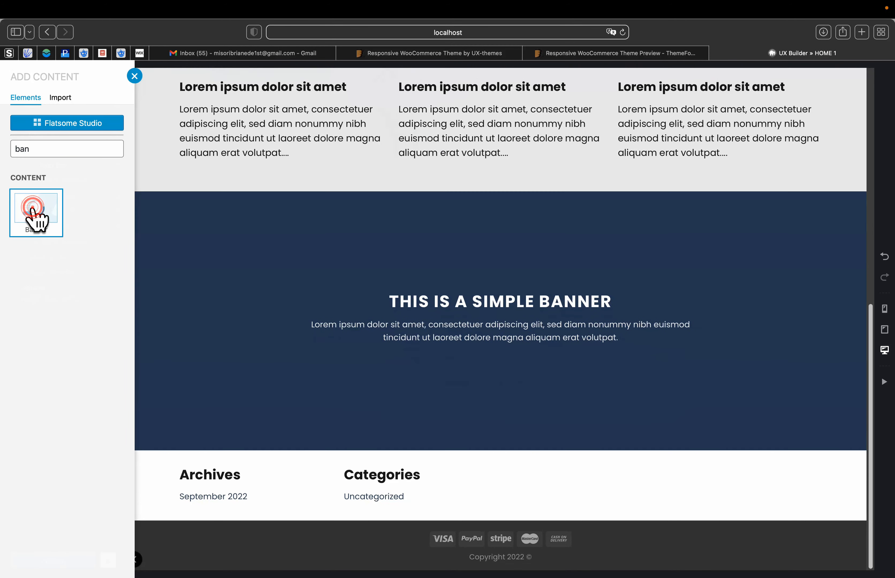
{"action": "left_click", "coordinate": [362, 265]}
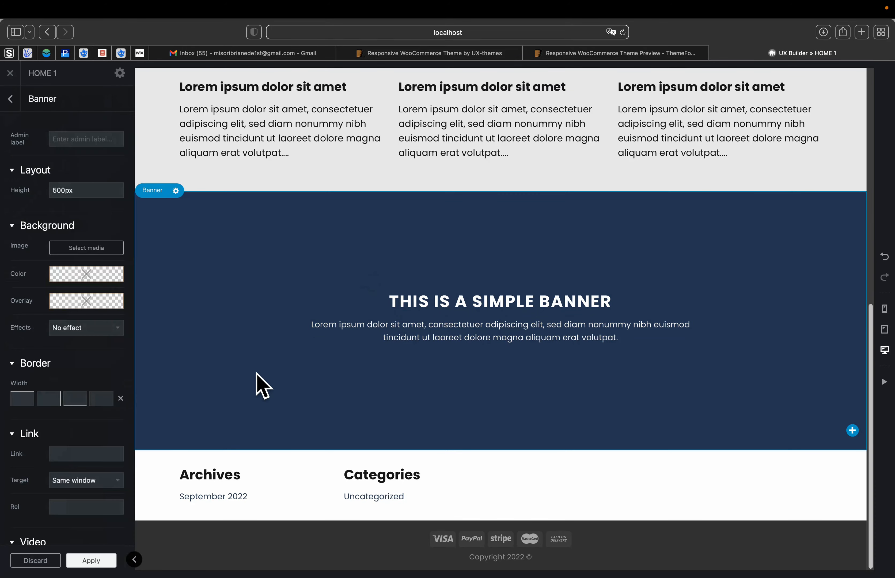
Step: Start uploading a background image for the new banner and preview the candidate files in the dt folder
{"action": "scroll", "coordinate": [255, 385], "scroll_direction": "up", "scroll_amount": 5}
{"action": "scroll", "coordinate": [259, 384], "scroll_direction": "down", "scroll_amount": 3}
{"action": "scroll", "coordinate": [260, 385], "scroll_direction": "up", "scroll_amount": 2}
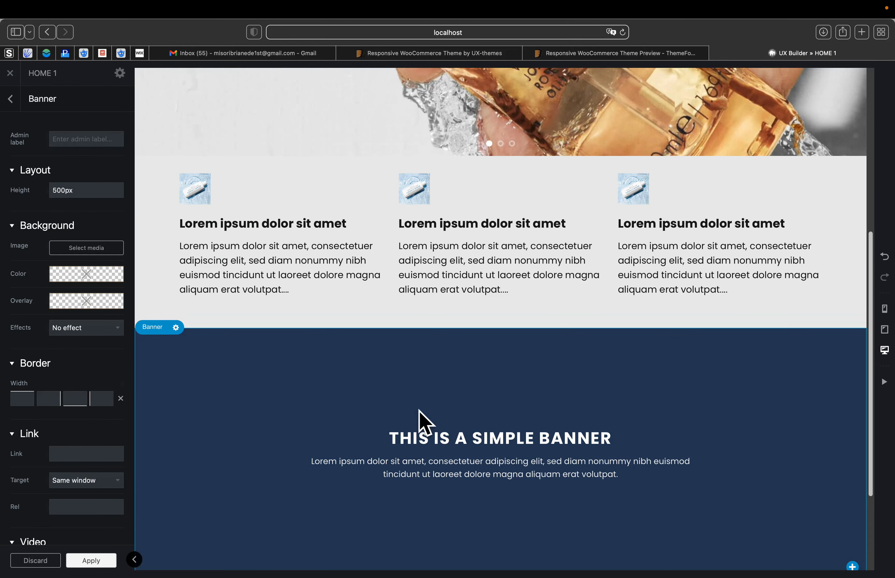
{"action": "scroll", "coordinate": [240, 414], "scroll_direction": "down", "scroll_amount": 5}
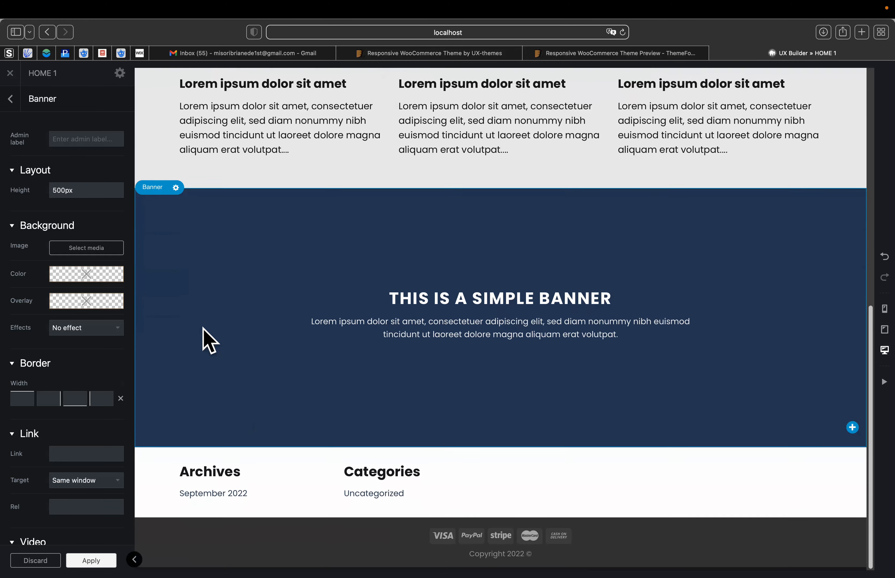
{"action": "left_click", "coordinate": [80, 247]}
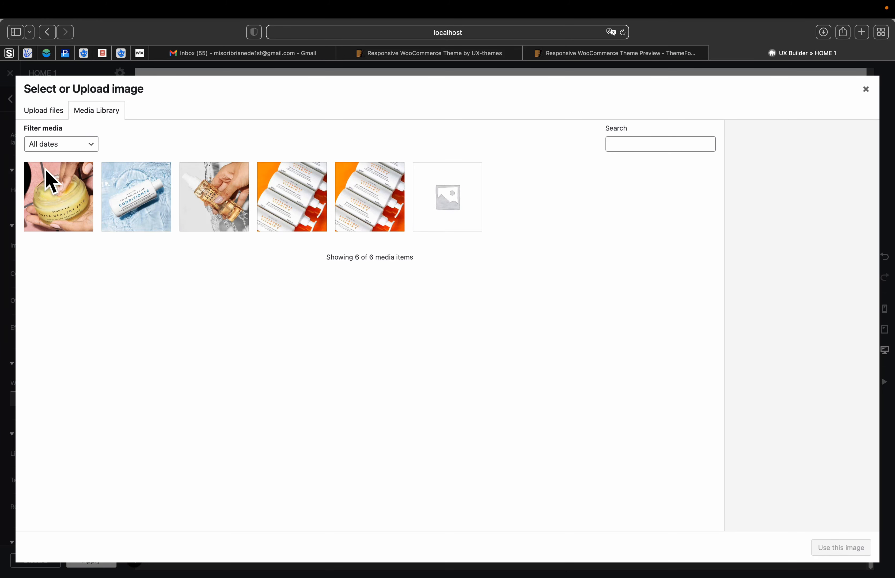
{"action": "left_click", "coordinate": [47, 108]}
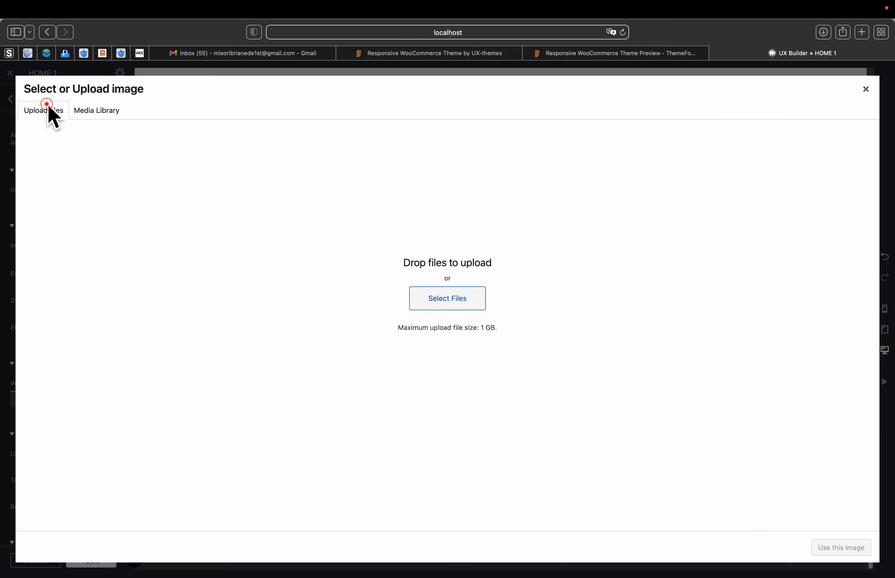
{"action": "left_click", "coordinate": [436, 300]}
{"action": "left_click", "coordinate": [349, 259]}
{"action": "left_click", "coordinate": [346, 271]}
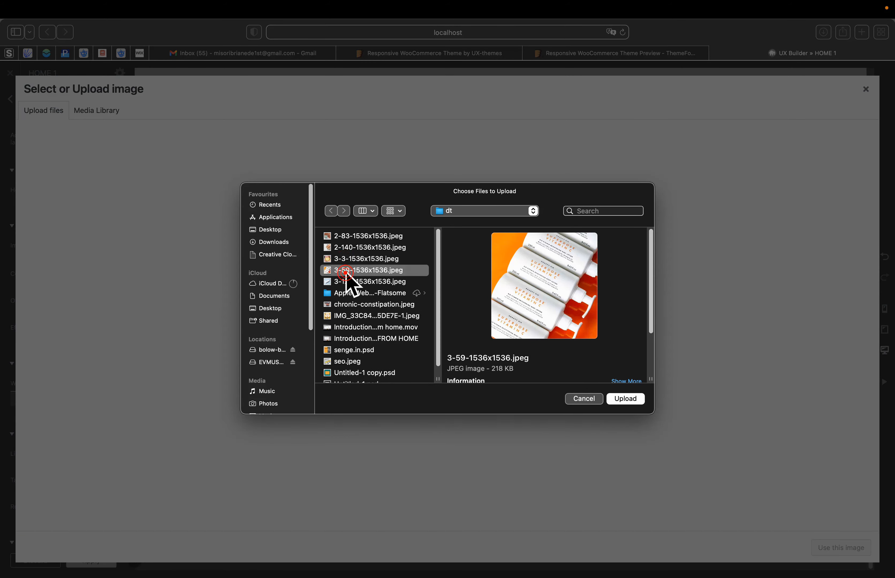
{"action": "left_click", "coordinate": [347, 282]}
{"action": "left_click", "coordinate": [349, 305]}
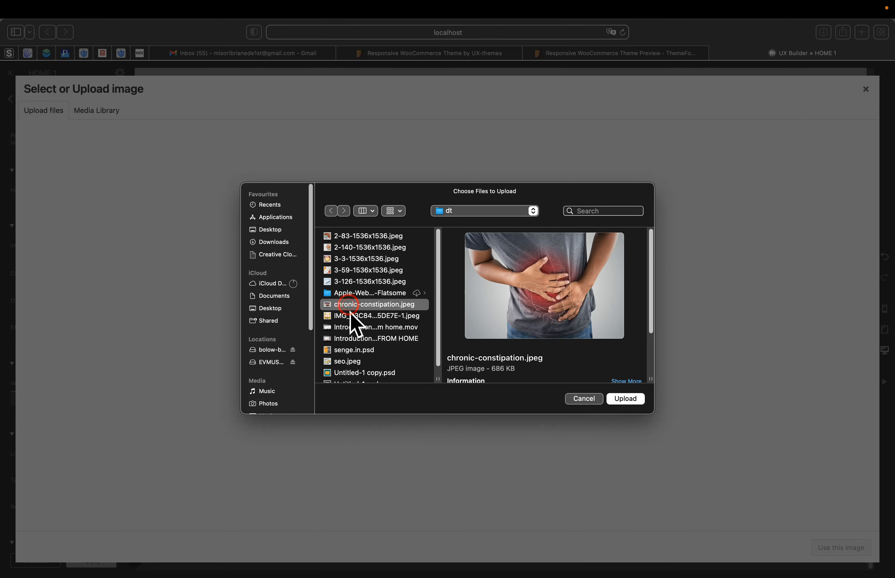
{"action": "left_click", "coordinate": [351, 316]}
{"action": "left_click", "coordinate": [347, 327]}
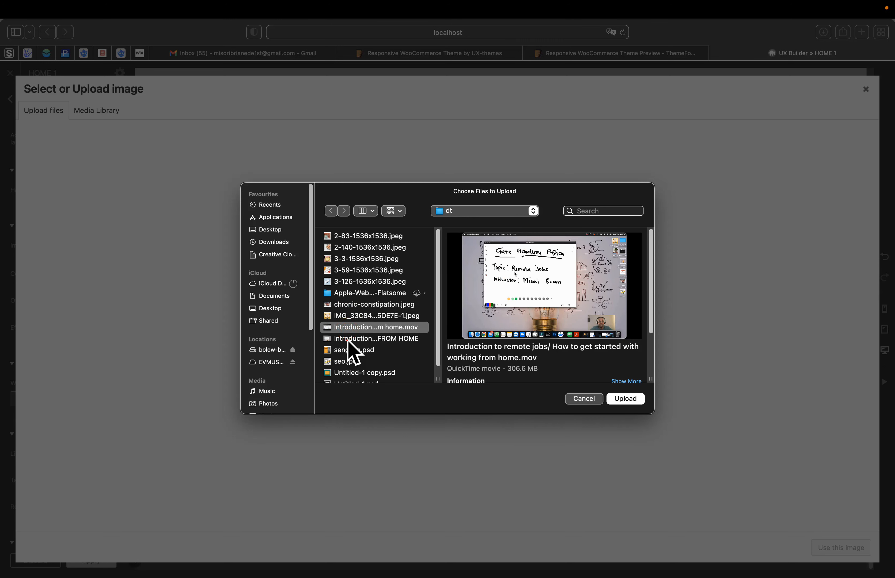
{"action": "left_click", "coordinate": [348, 339]}
{"action": "left_click", "coordinate": [348, 350]}
{"action": "left_click", "coordinate": [346, 372]}
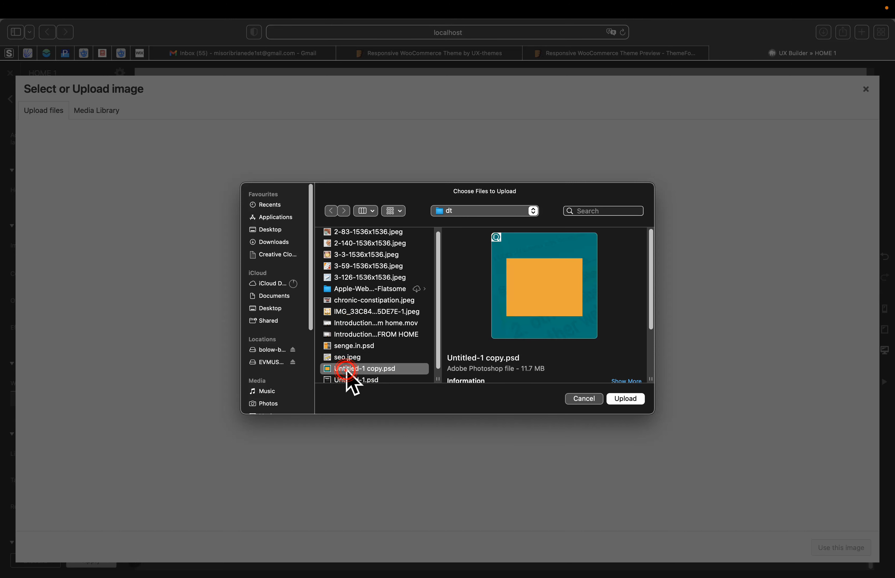
{"action": "left_click", "coordinate": [348, 379]}
{"action": "left_click", "coordinate": [346, 251]}
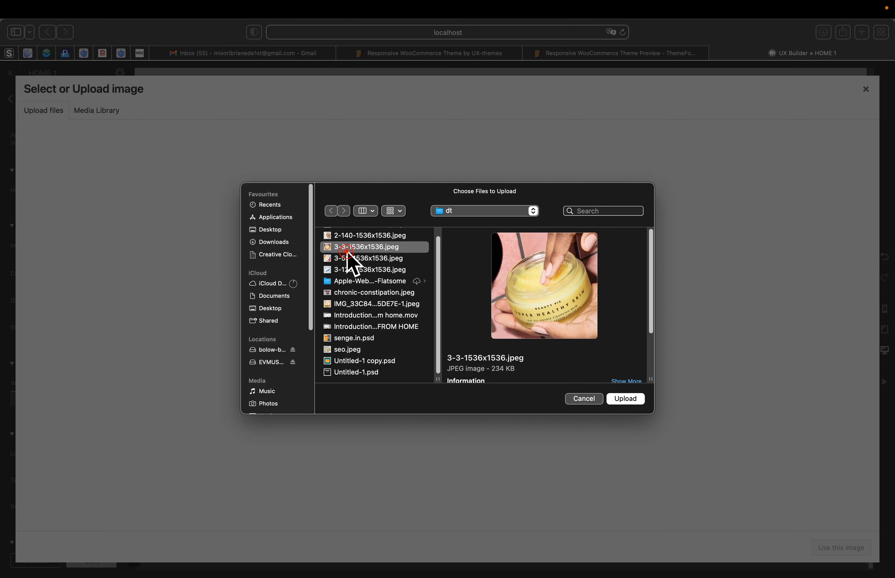
Step: Preview the images in the Apple website subfolder as candidates for the banner background
{"action": "left_click", "coordinate": [347, 281]}
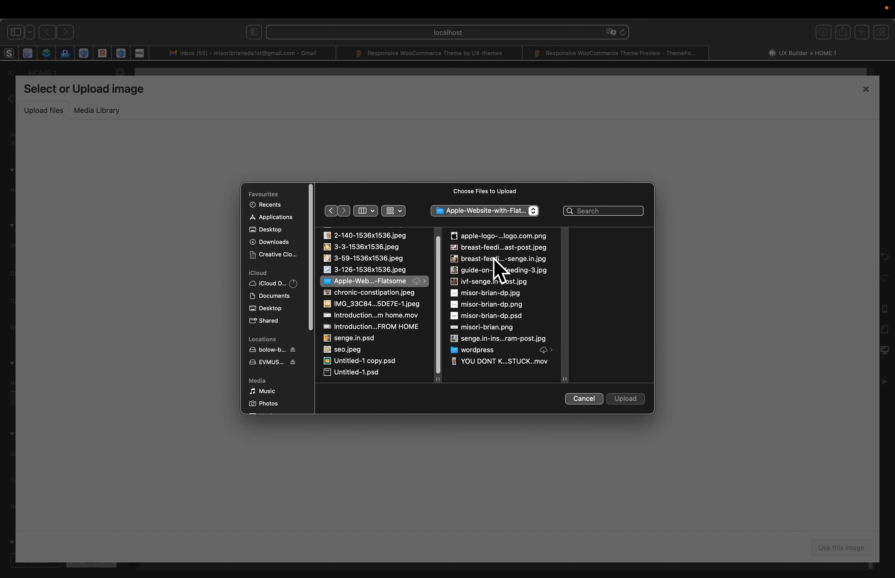
{"action": "left_click", "coordinate": [476, 337]}
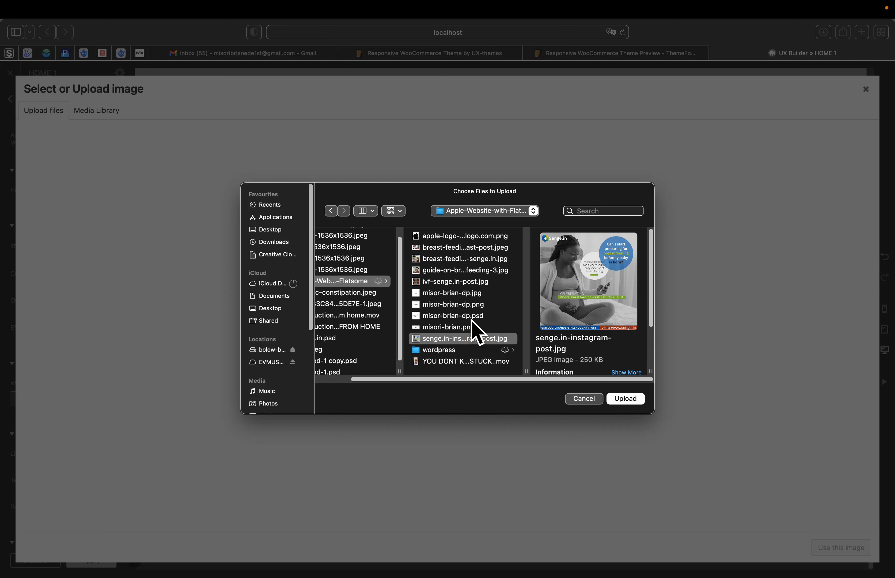
{"action": "left_click", "coordinate": [441, 240]}
{"action": "left_click", "coordinate": [441, 246]}
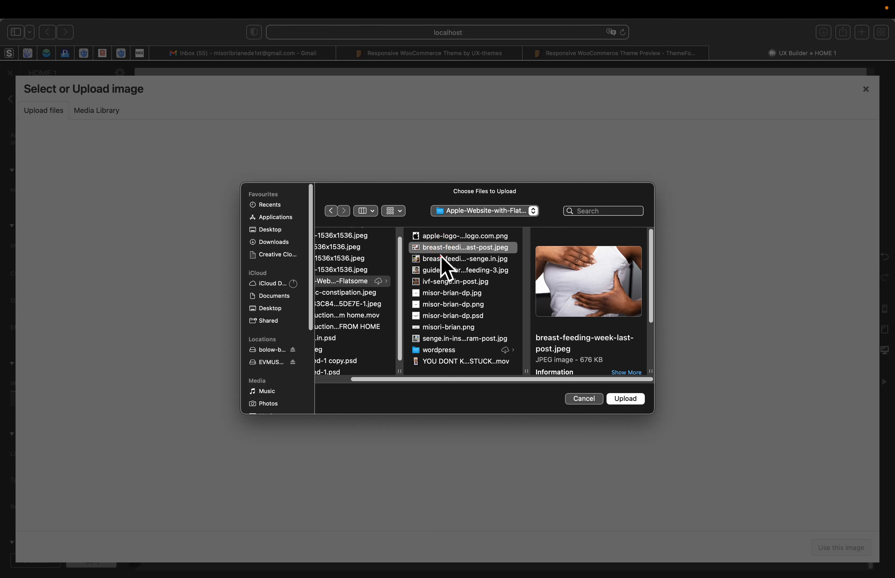
{"action": "left_click", "coordinate": [440, 258]}
{"action": "left_click", "coordinate": [427, 281]}
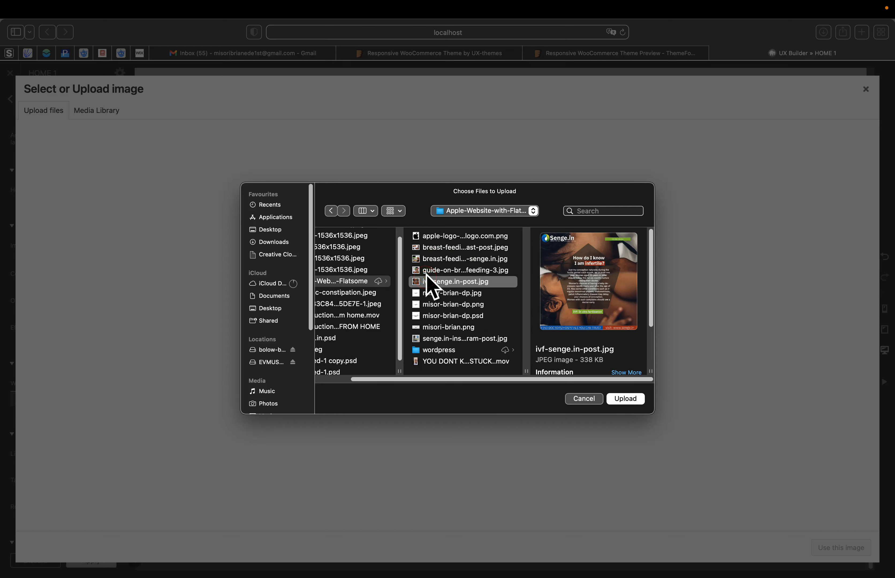
Step: Upload 2-140-1536x1536.jpeg from the dt folder and use it as the new banner's background image
{"action": "left_click", "coordinate": [337, 303]}
{"action": "left_click", "coordinate": [338, 292]}
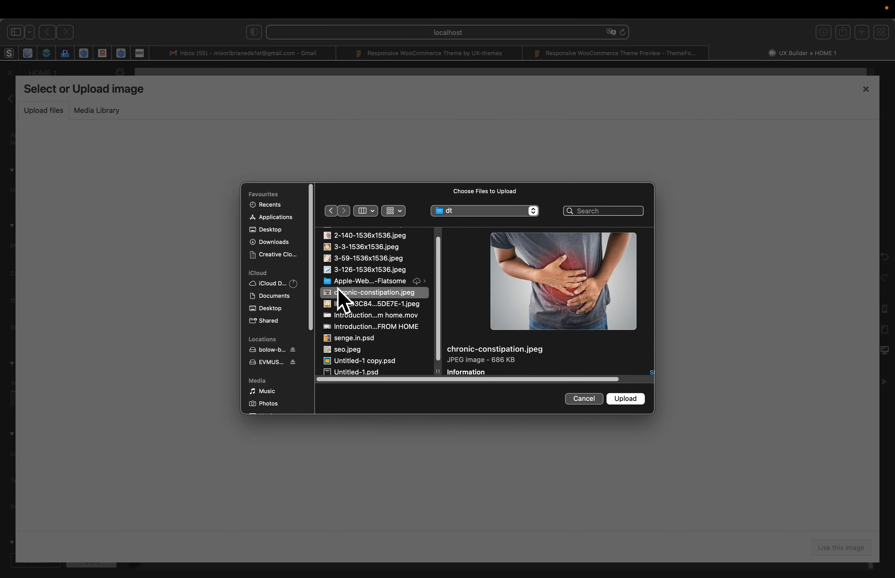
{"action": "left_click", "coordinate": [343, 237]}
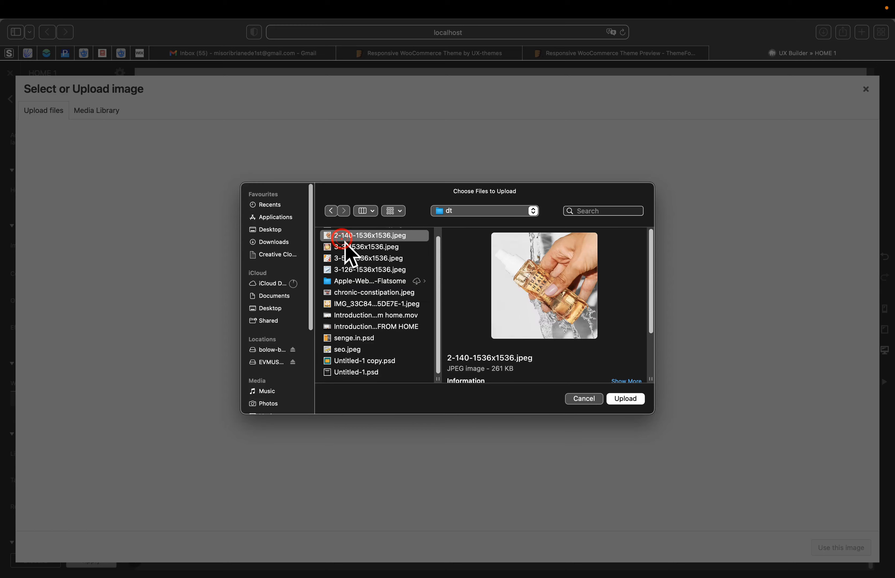
{"action": "left_click", "coordinate": [626, 399]}
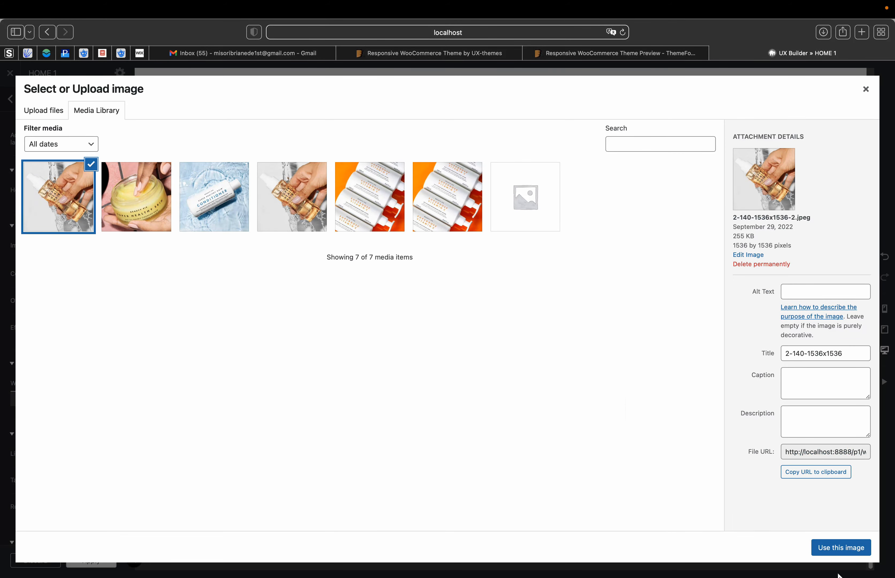
{"action": "left_click", "coordinate": [830, 548]}
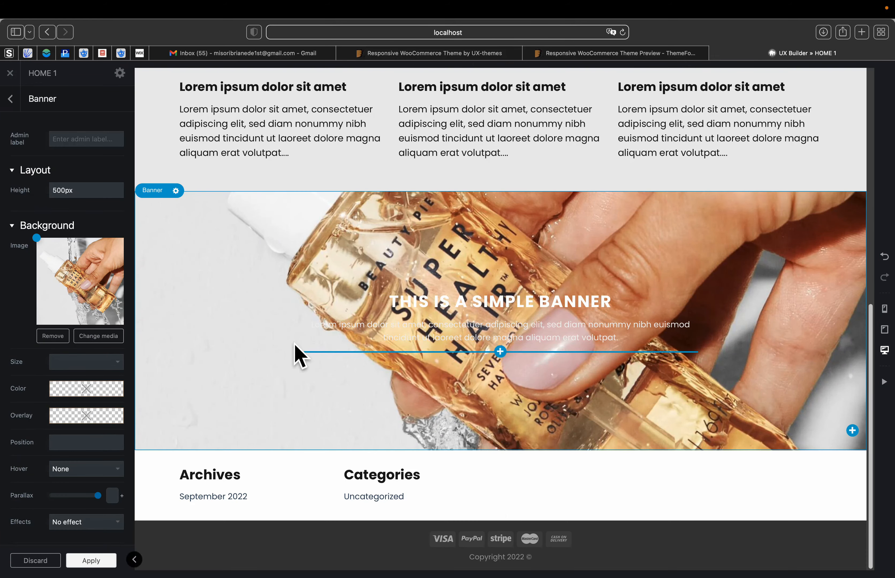
Step: Examine the banner beneath the icon box section and look through its background, border and link settings
{"action": "scroll", "coordinate": [503, 329], "scroll_direction": "up", "scroll_amount": 3}
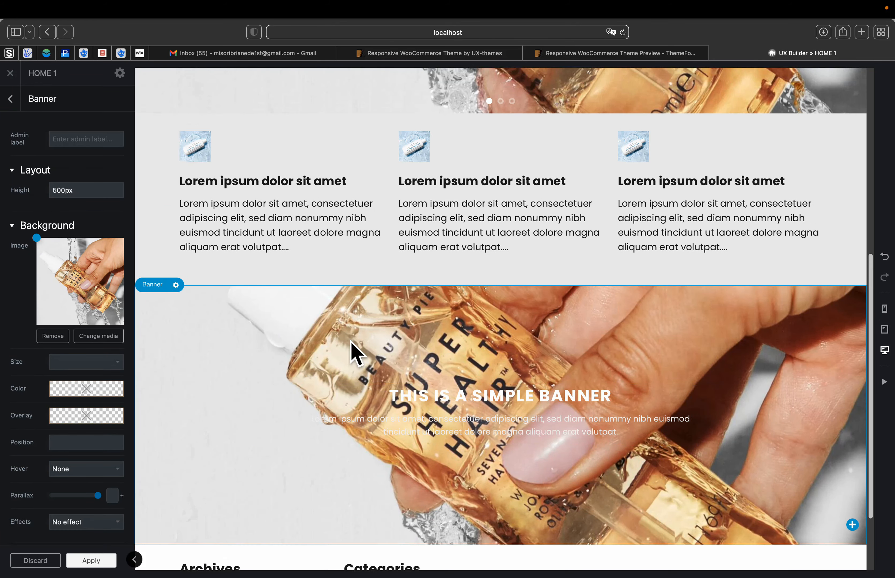
{"action": "scroll", "coordinate": [405, 355], "scroll_direction": "down", "scroll_amount": 3}
{"action": "scroll", "coordinate": [406, 355], "scroll_direction": "up", "scroll_amount": 3}
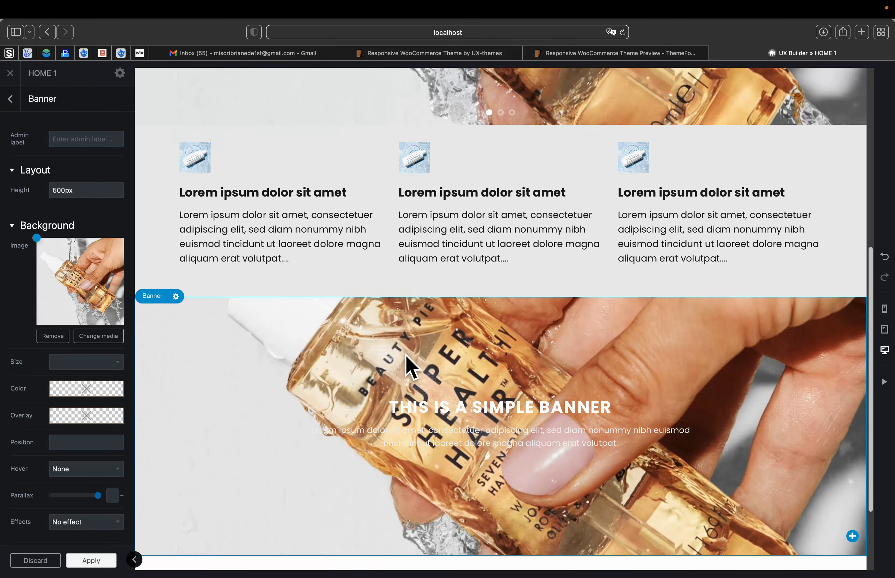
{"action": "scroll", "coordinate": [409, 366], "scroll_direction": "down", "scroll_amount": 1}
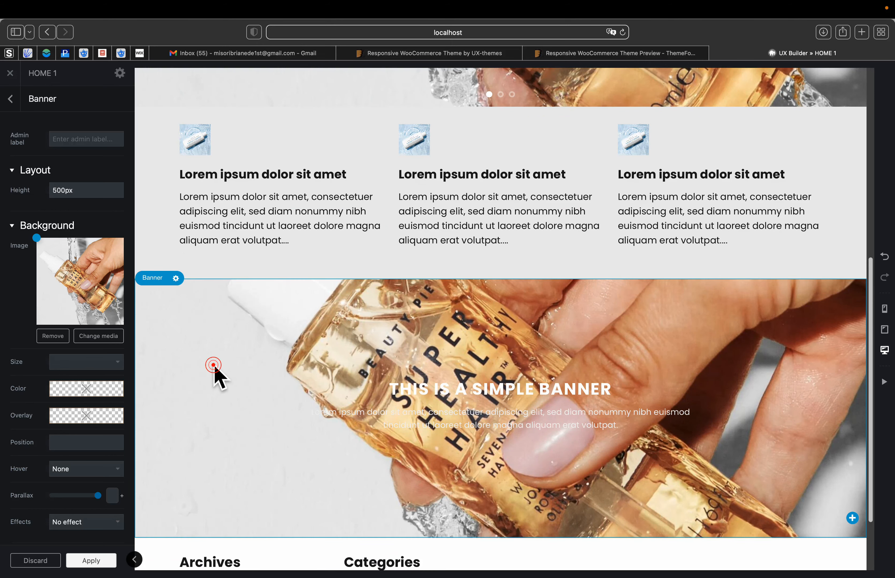
{"action": "scroll", "coordinate": [220, 377], "scroll_direction": "down", "scroll_amount": 3}
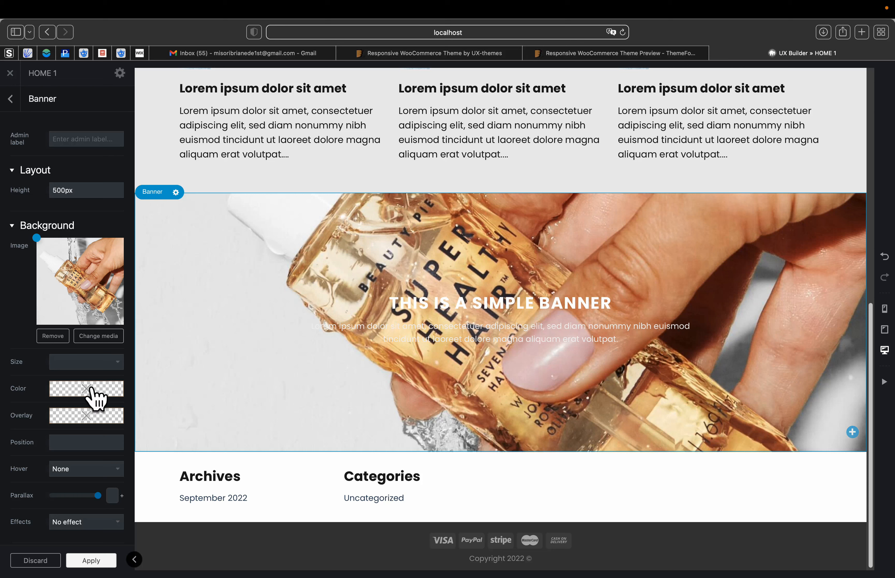
{"action": "scroll", "coordinate": [86, 471], "scroll_direction": "down", "scroll_amount": 1}
{"action": "scroll", "coordinate": [86, 451], "scroll_direction": "up", "scroll_amount": 1}
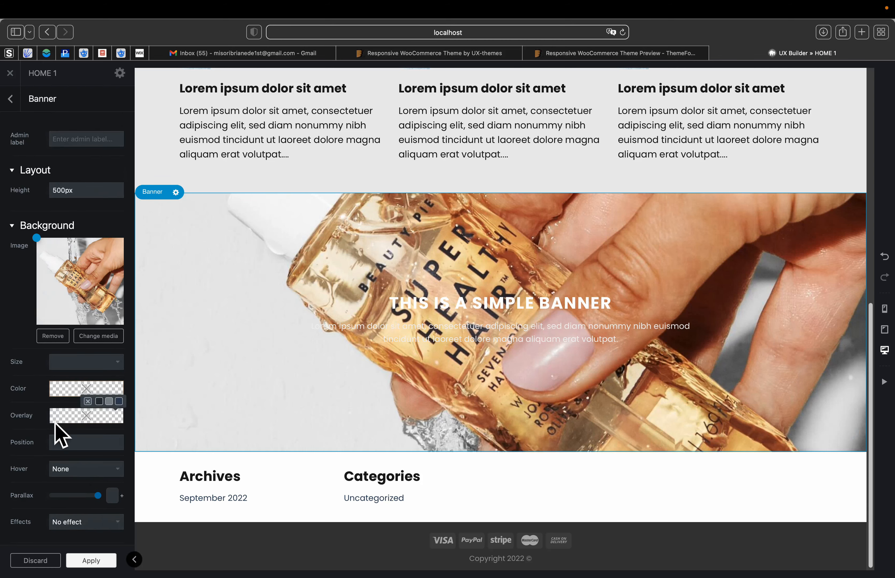
{"action": "scroll", "coordinate": [35, 524], "scroll_direction": "down", "scroll_amount": 2}
{"action": "scroll", "coordinate": [35, 524], "scroll_direction": "up", "scroll_amount": 2}
{"action": "scroll", "coordinate": [35, 524], "scroll_direction": "down", "scroll_amount": 10}
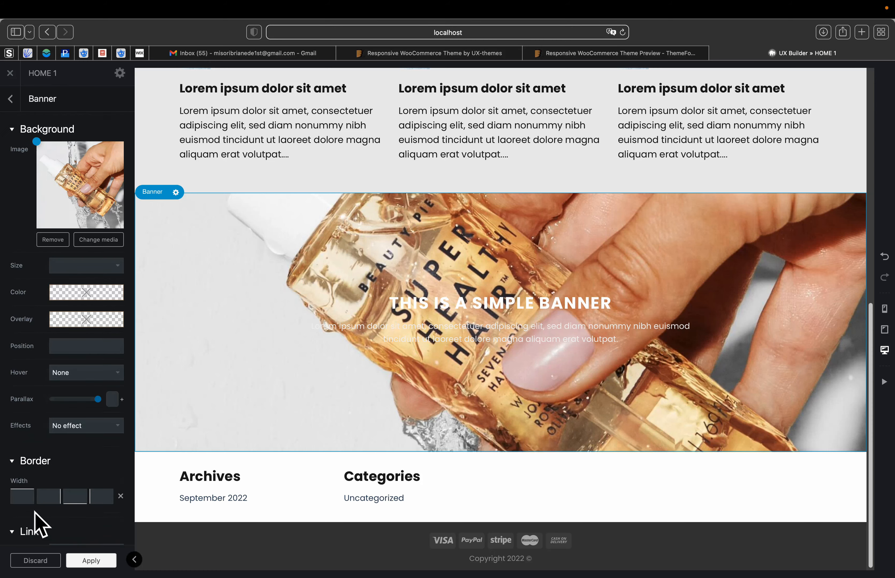
{"action": "scroll", "coordinate": [35, 513], "scroll_direction": "up", "scroll_amount": 10}
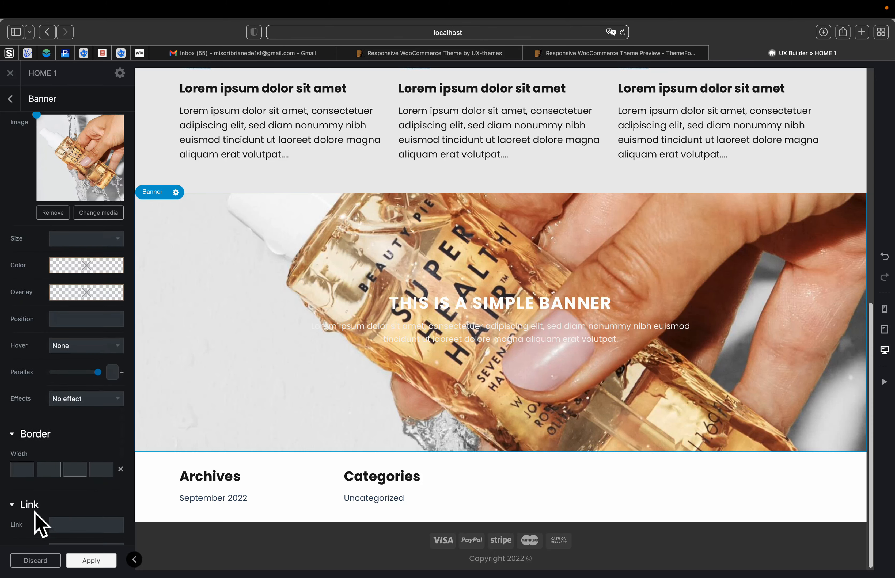
{"action": "scroll", "coordinate": [29, 415], "scroll_direction": "up", "scroll_amount": 3}
Step: Set the banner's background image size to Original
{"action": "scroll", "coordinate": [30, 409], "scroll_direction": "down", "scroll_amount": 6}
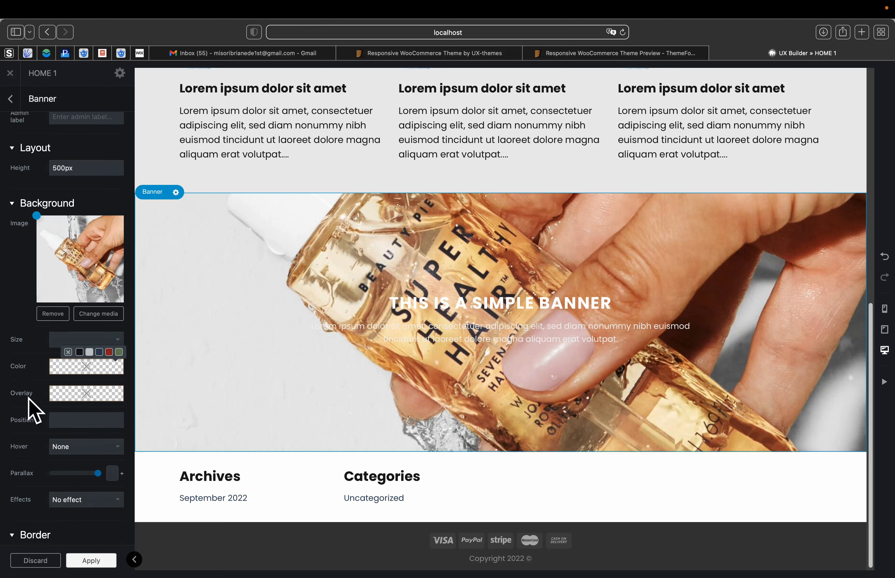
{"action": "left_click", "coordinate": [59, 226]}
{"action": "left_click", "coordinate": [61, 225]}
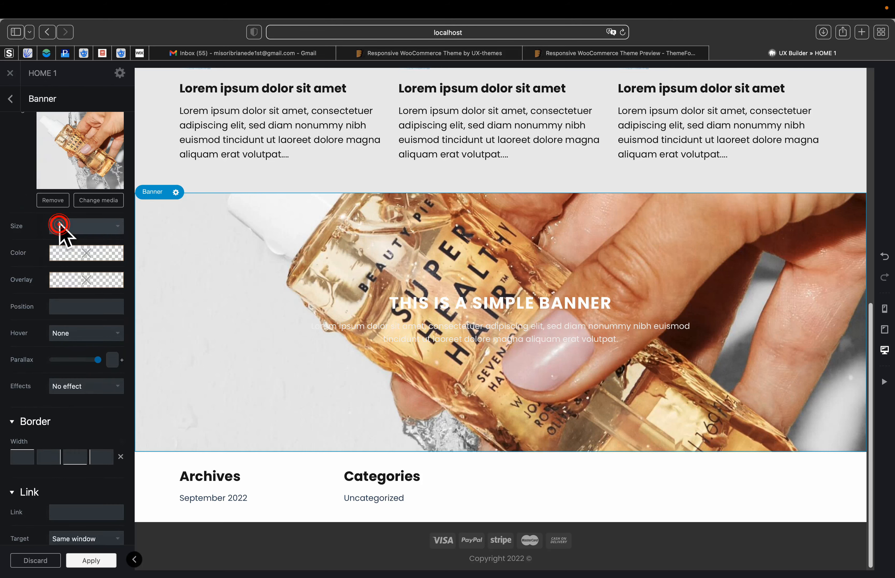
{"action": "scroll", "coordinate": [34, 310], "scroll_direction": "down", "scroll_amount": 2}
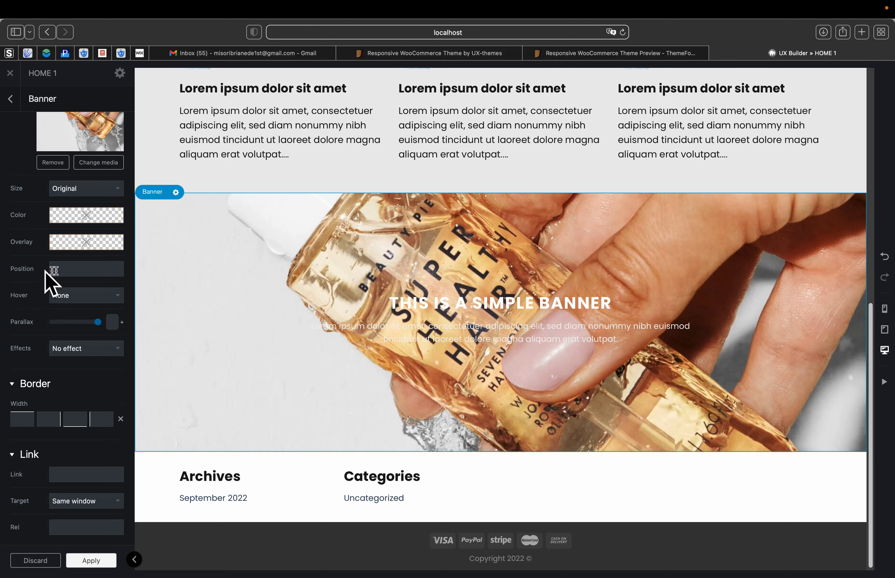
Step: Try the Zoom Long, Fade Out and Remove Overlay hover effects on the banner beneath the icon boxes
{"action": "left_click", "coordinate": [77, 295]}
{"action": "left_click", "coordinate": [77, 322]}
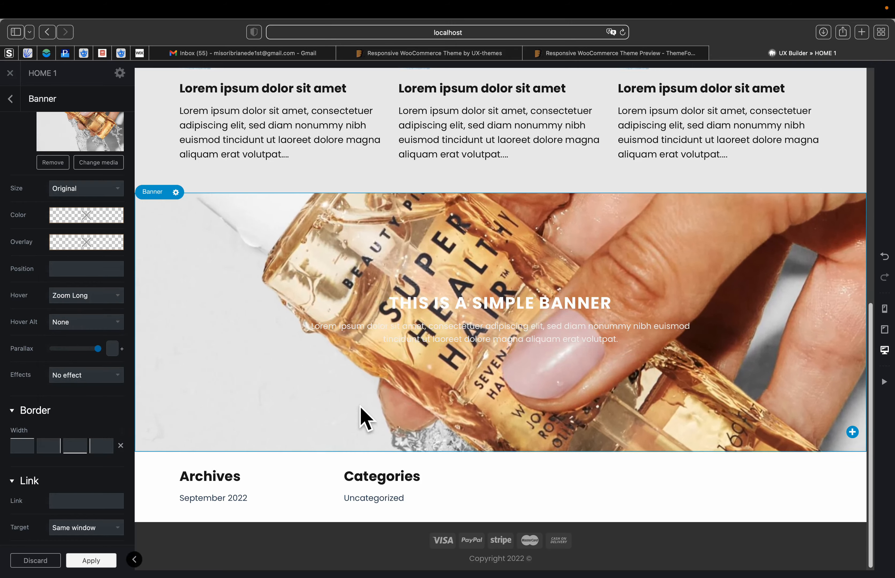
{"action": "left_click", "coordinate": [81, 296]}
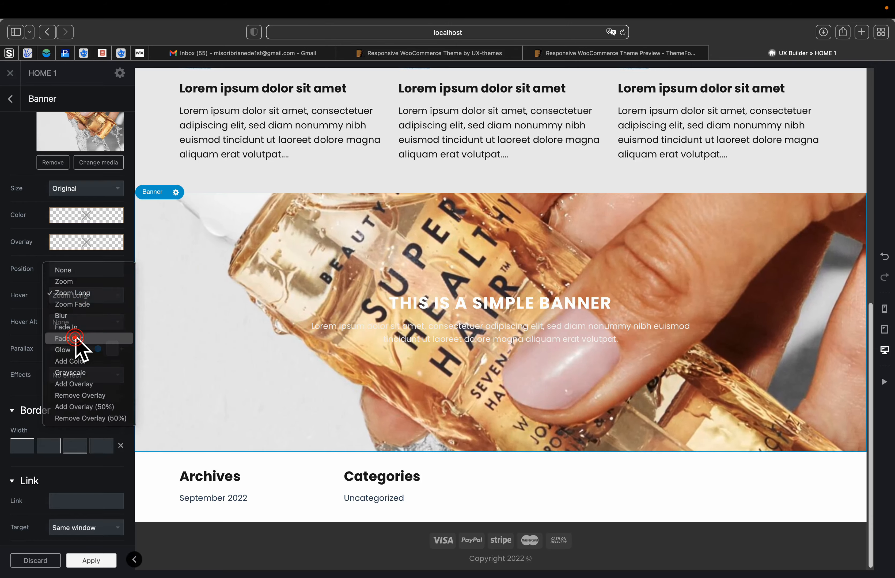
{"action": "left_click", "coordinate": [80, 341]}
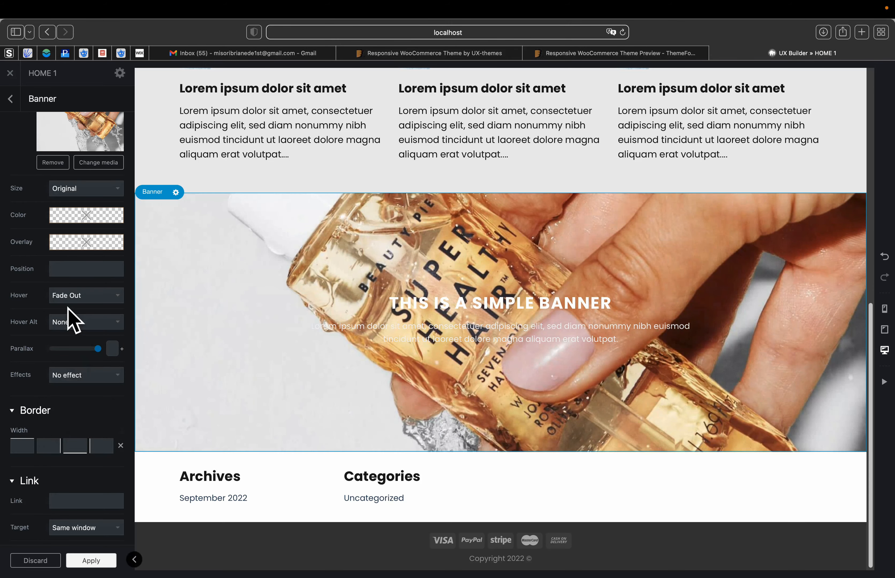
{"action": "left_click", "coordinate": [77, 296]}
{"action": "left_click", "coordinate": [75, 350]}
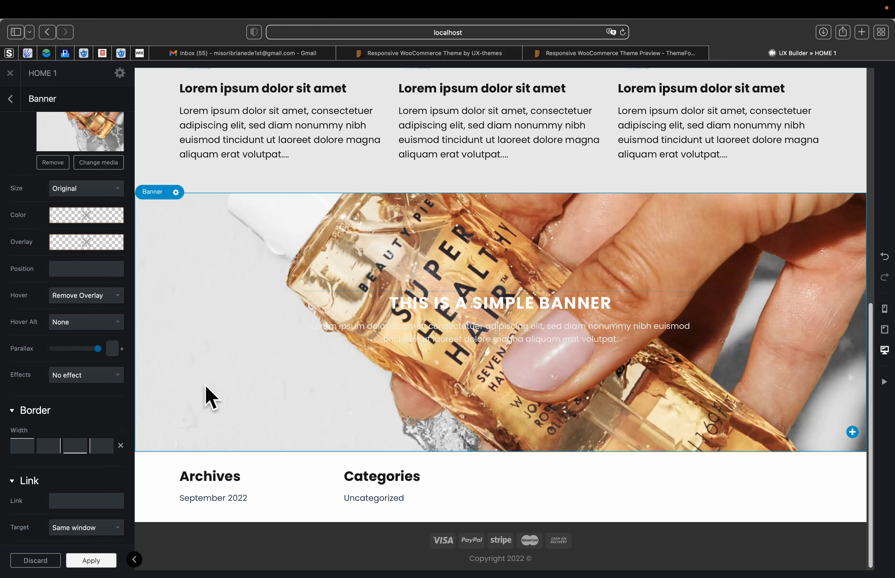
Step: Set the banner background's hover effect to Zoom and its parallax to 8
{"action": "left_click", "coordinate": [55, 296]}
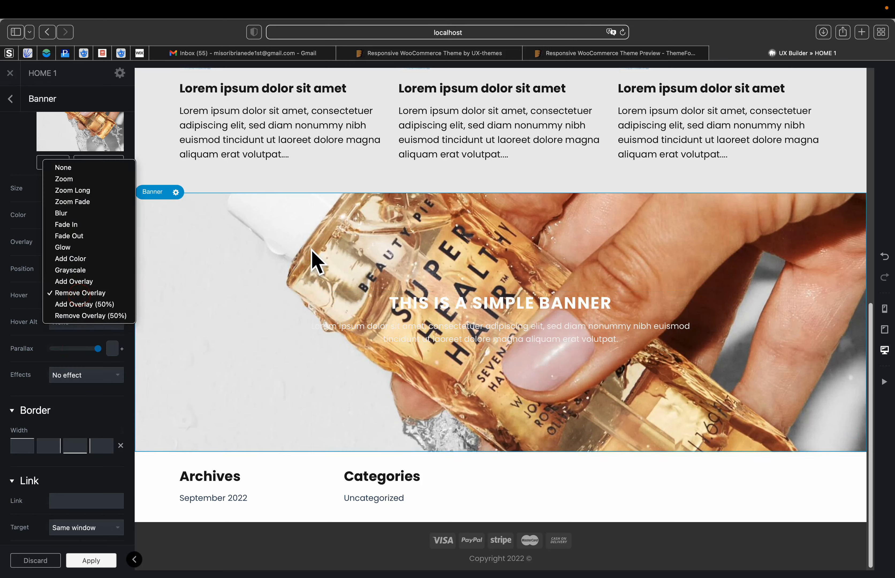
{"action": "left_click", "coordinate": [64, 177]}
{"action": "left_click_drag", "start_coordinate": [98, 348], "coordinate": [85, 348]}
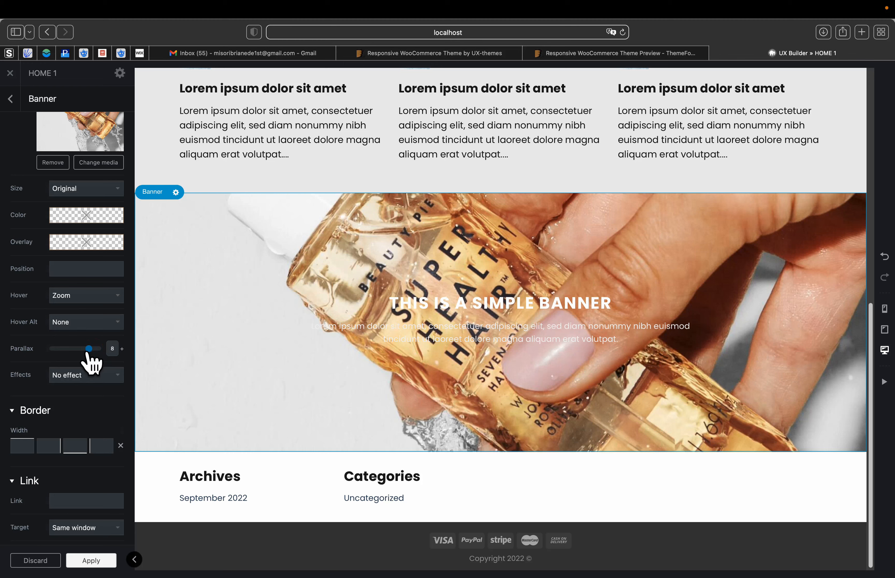
Step: Examine how the banner's background image moves with the parallax effect relative to the icon box section
{"action": "scroll", "coordinate": [240, 387], "scroll_direction": "down", "scroll_amount": 1}
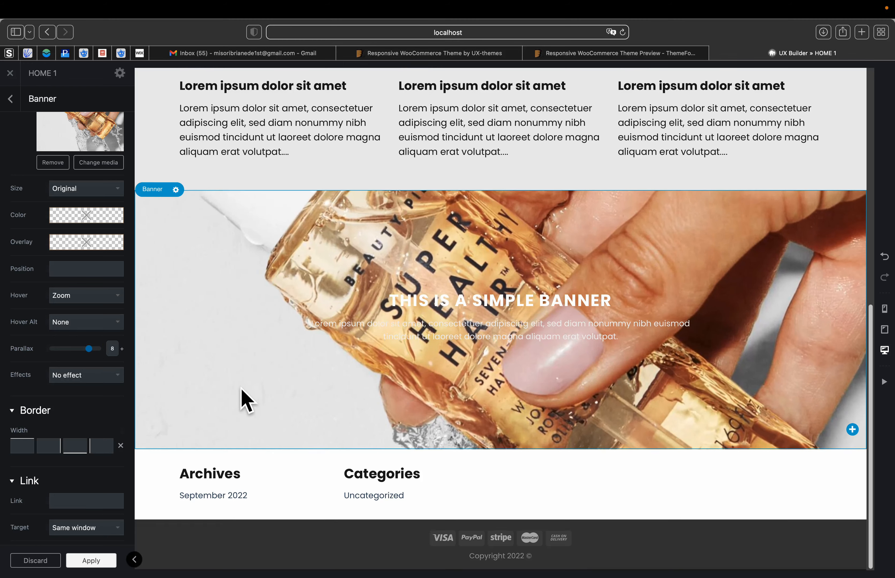
{"action": "scroll", "coordinate": [241, 387], "scroll_direction": "up", "scroll_amount": 1}
{"action": "scroll", "coordinate": [241, 391], "scroll_direction": "up", "scroll_amount": 5}
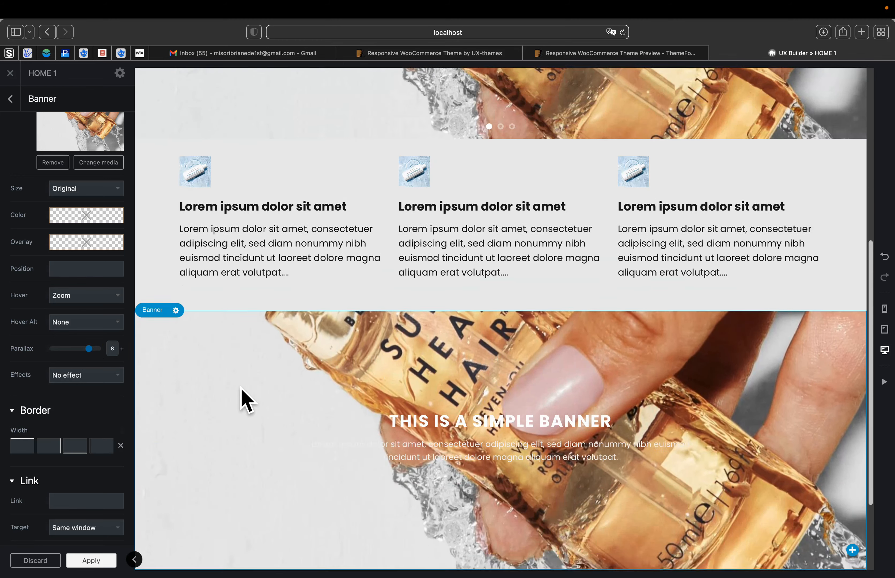
{"action": "scroll", "coordinate": [260, 338], "scroll_direction": "down", "scroll_amount": 4}
{"action": "scroll", "coordinate": [259, 337], "scroll_direction": "up", "scroll_amount": 1}
{"action": "scroll", "coordinate": [259, 337], "scroll_direction": "down", "scroll_amount": 2}
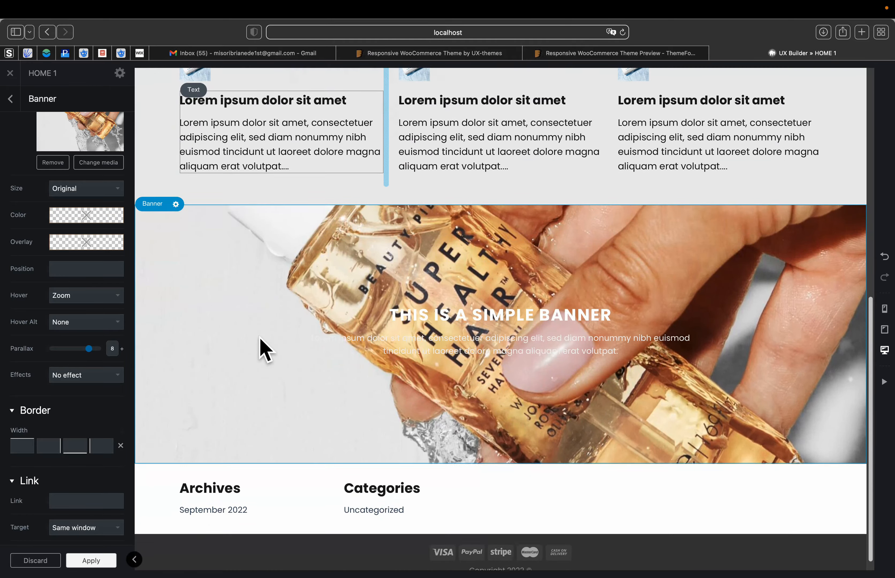
{"action": "scroll", "coordinate": [259, 337], "scroll_direction": "up", "scroll_amount": 5}
{"action": "scroll", "coordinate": [259, 337], "scroll_direction": "down", "scroll_amount": 5}
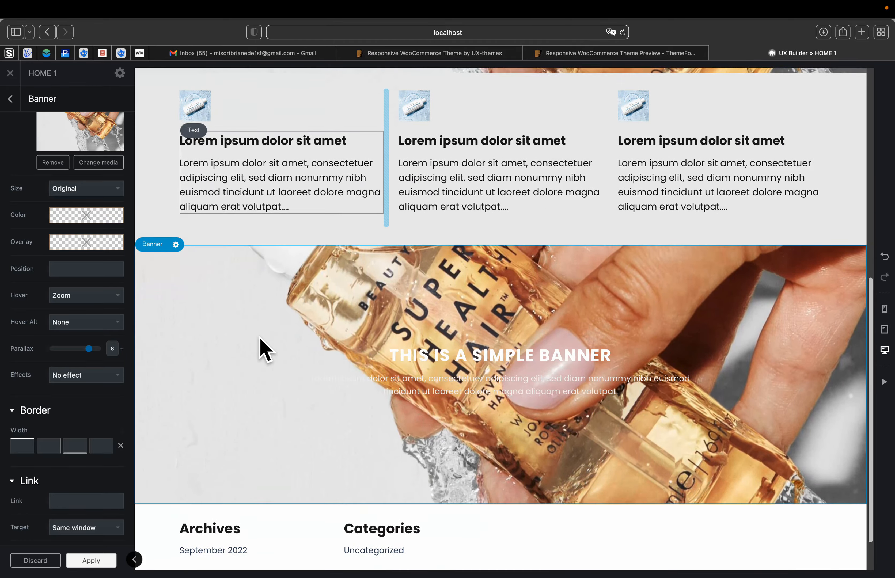
{"action": "scroll", "coordinate": [259, 336], "scroll_direction": "up", "scroll_amount": 10}
{"action": "scroll", "coordinate": [260, 337], "scroll_direction": "down", "scroll_amount": 10}
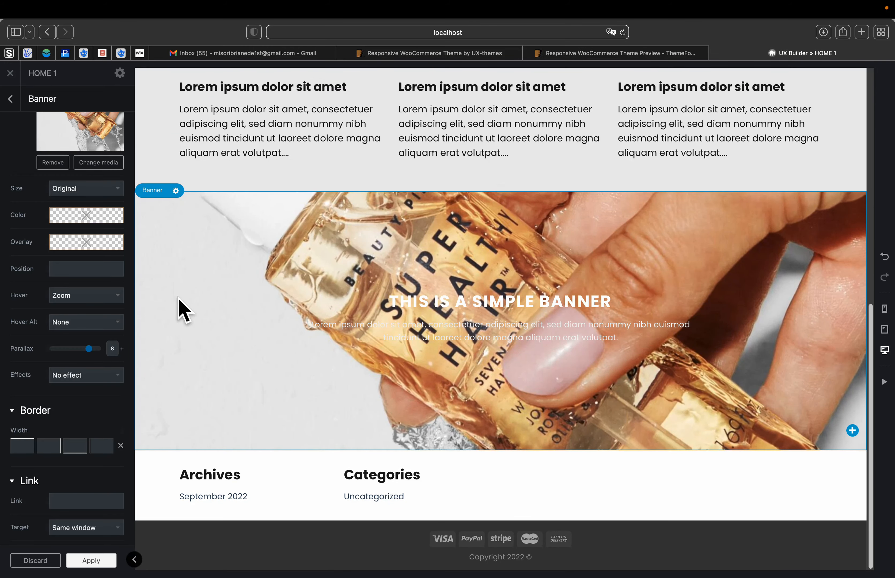
Step: Insert a row with the 2 Columns preset directly below the full-width banner
{"action": "left_click", "coordinate": [500, 451]}
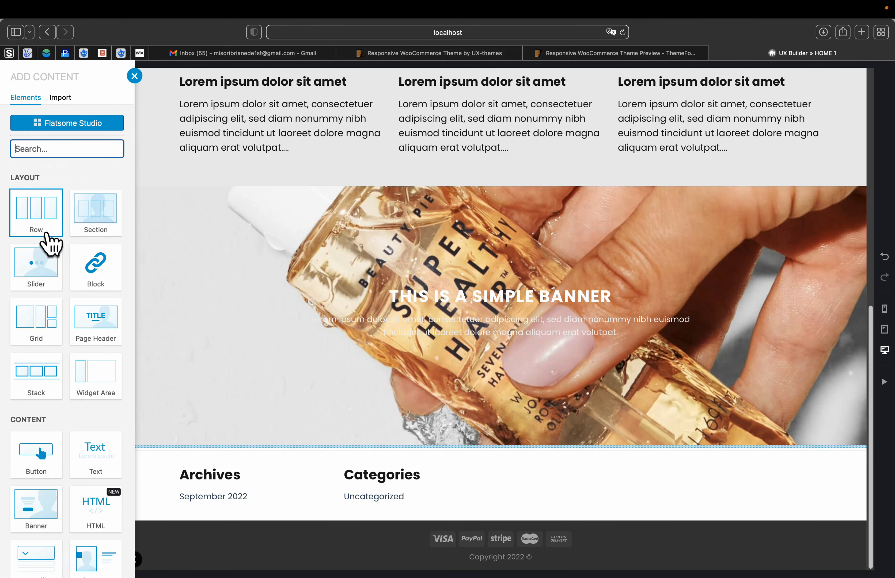
{"action": "left_click", "coordinate": [33, 226]}
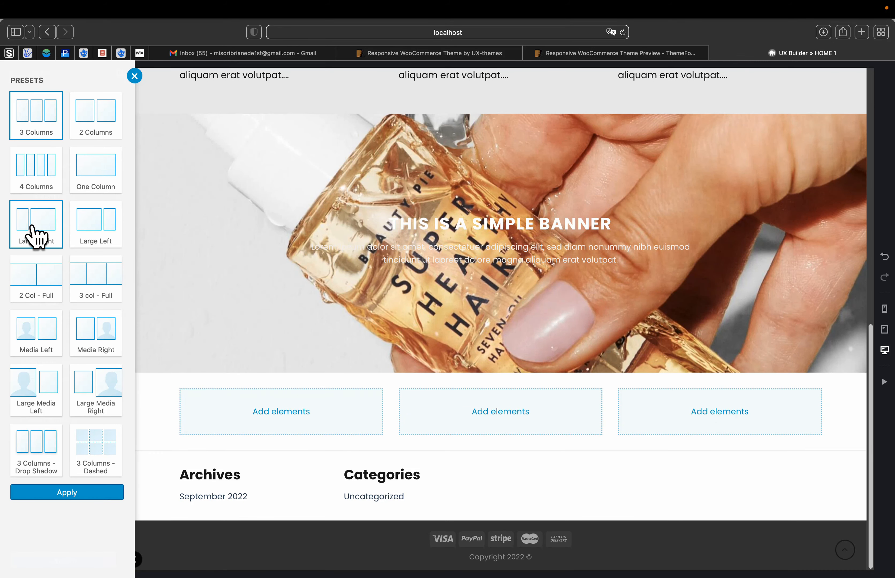
{"action": "left_click", "coordinate": [88, 131]}
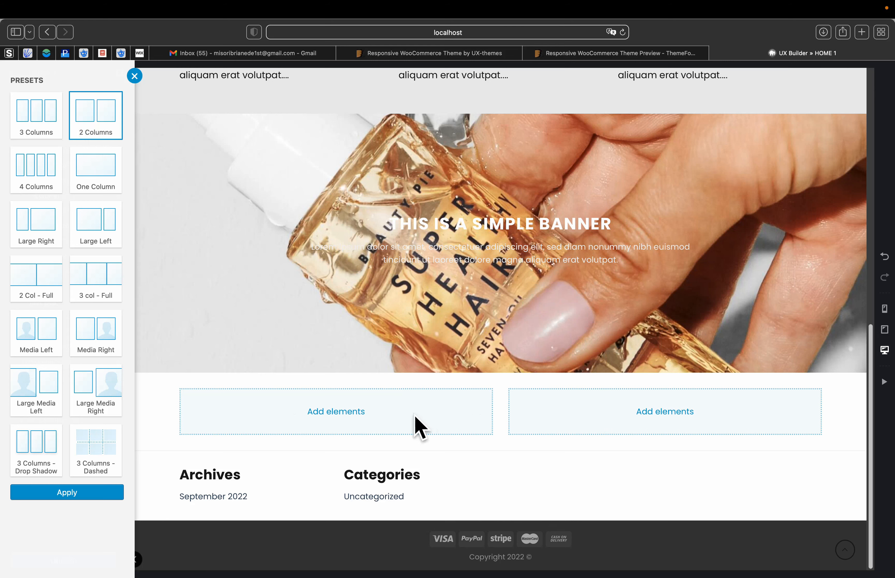
{"action": "left_click", "coordinate": [418, 425]}
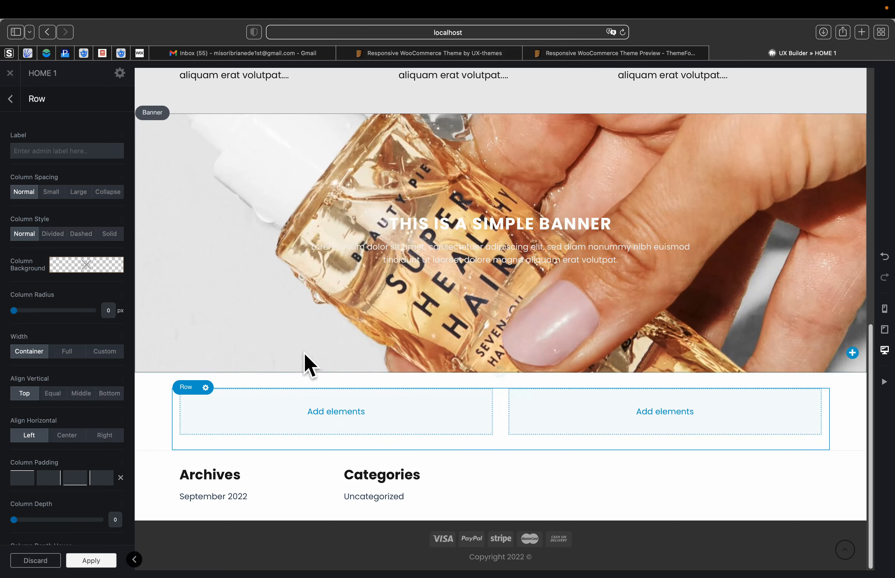
Step: Add an Image element to the new row's first column, using 3-3-1536x1536-1.jpeg from the media library
{"action": "left_click", "coordinate": [335, 412]}
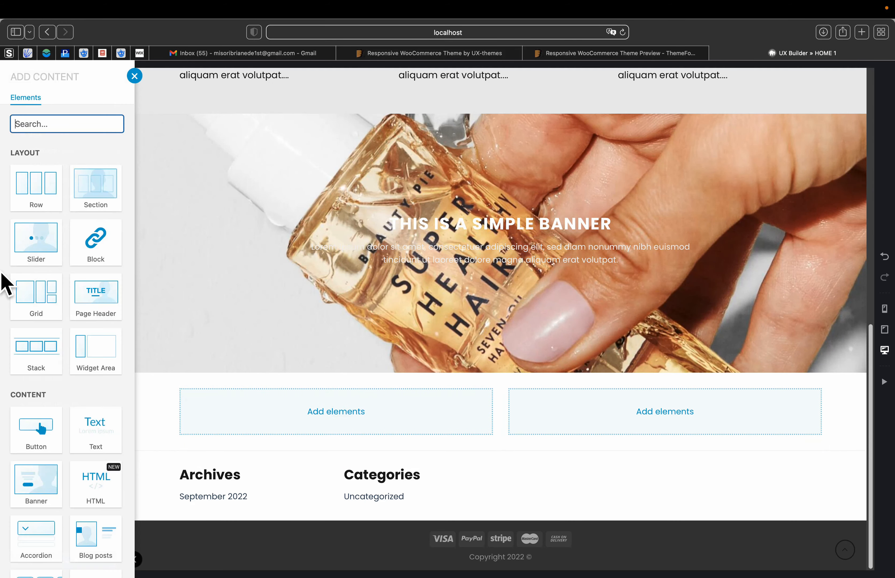
{"action": "type", "text": "ima"}
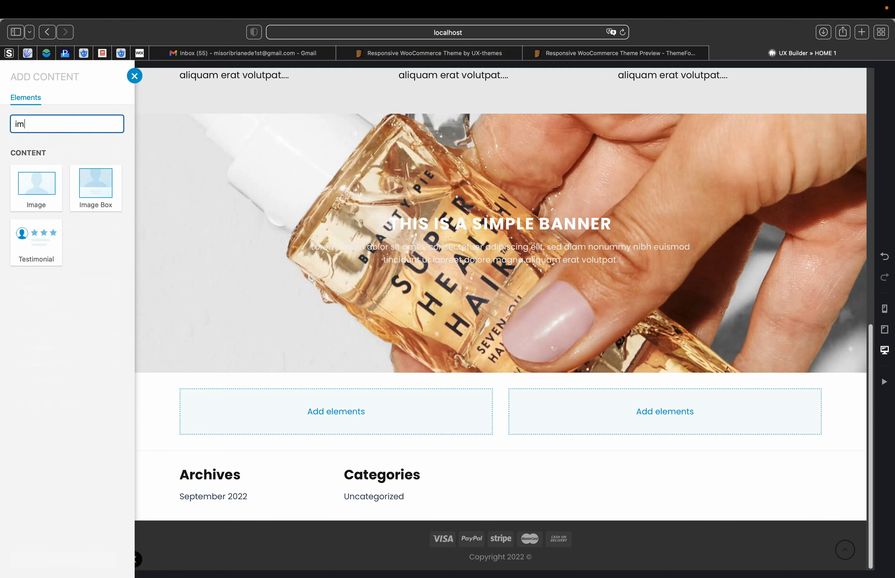
{"action": "left_click", "coordinate": [14, 205]}
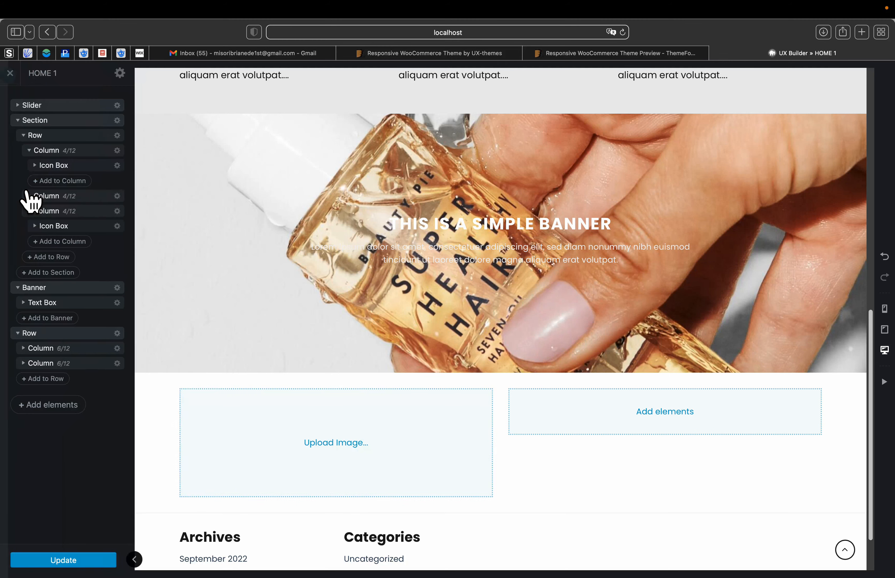
{"action": "left_click", "coordinate": [86, 137]}
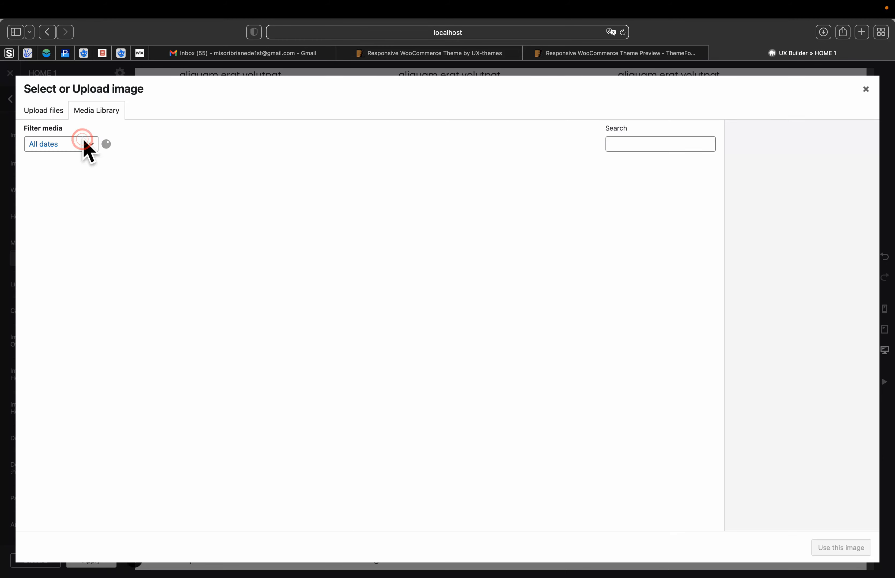
{"action": "left_click", "coordinate": [131, 226]}
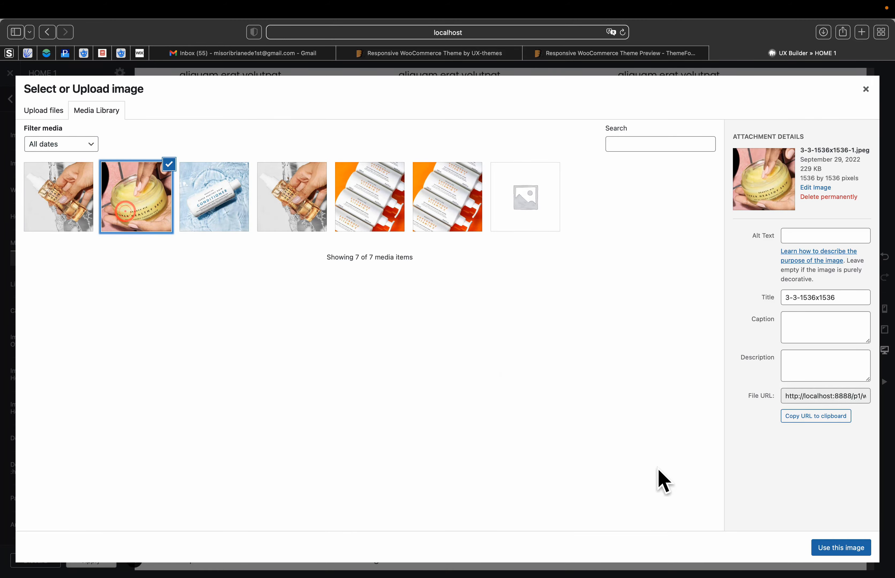
{"action": "left_click", "coordinate": [844, 550]}
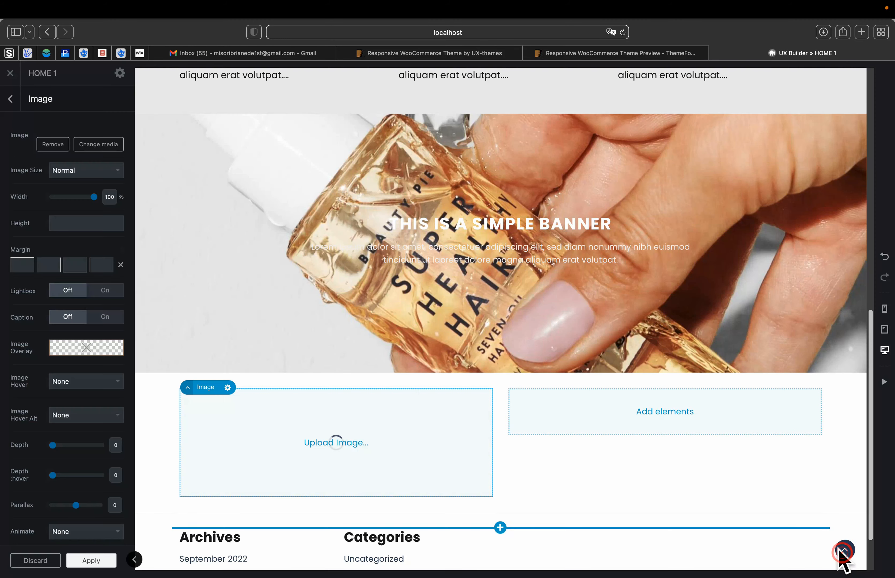
{"action": "scroll", "coordinate": [679, 487], "scroll_direction": "down", "scroll_amount": 5}
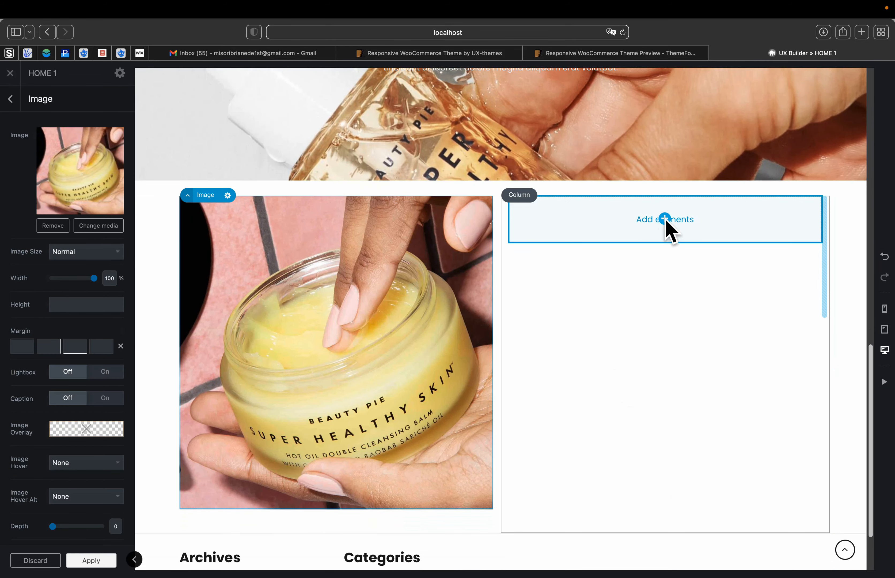
Step: Add a Text element to the empty second column beside the cleansing balm image
{"action": "left_click", "coordinate": [665, 218]}
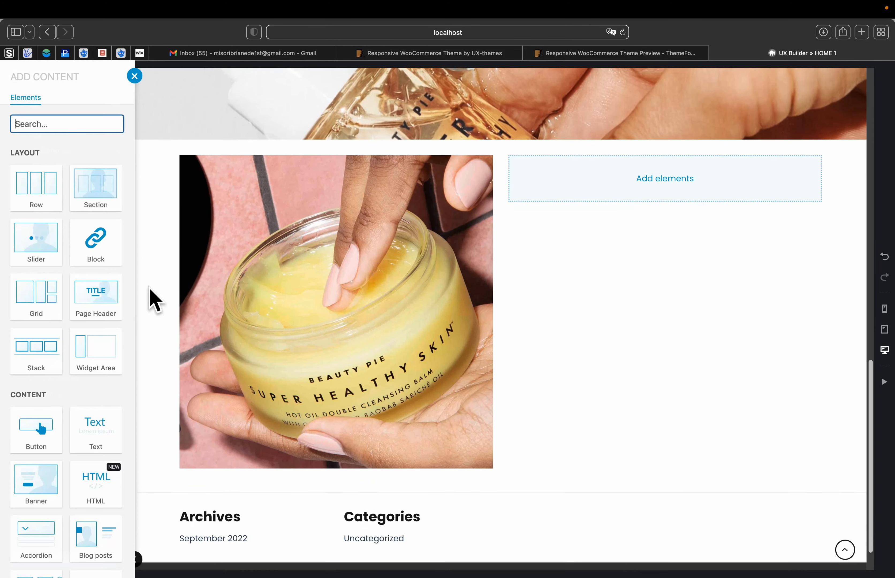
{"action": "type", "text": "tex"}
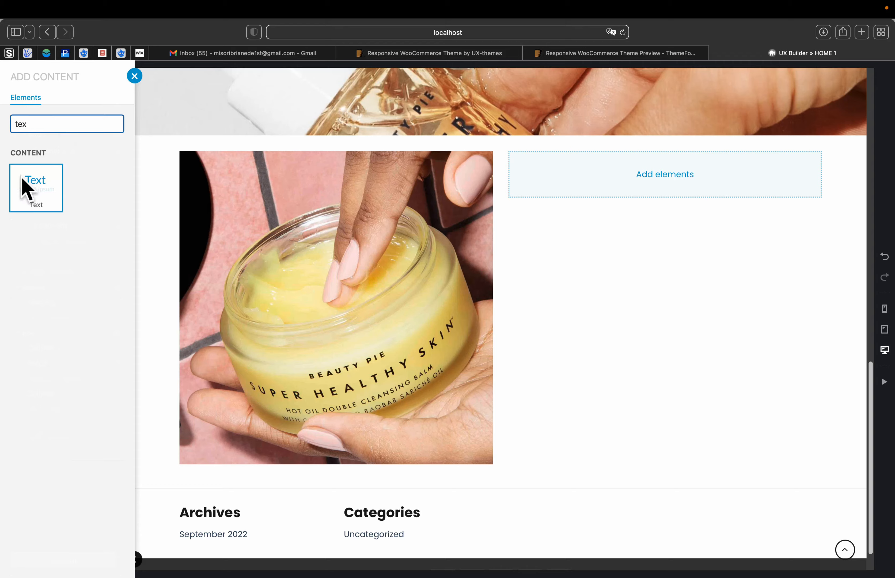
{"action": "left_click", "coordinate": [40, 186]}
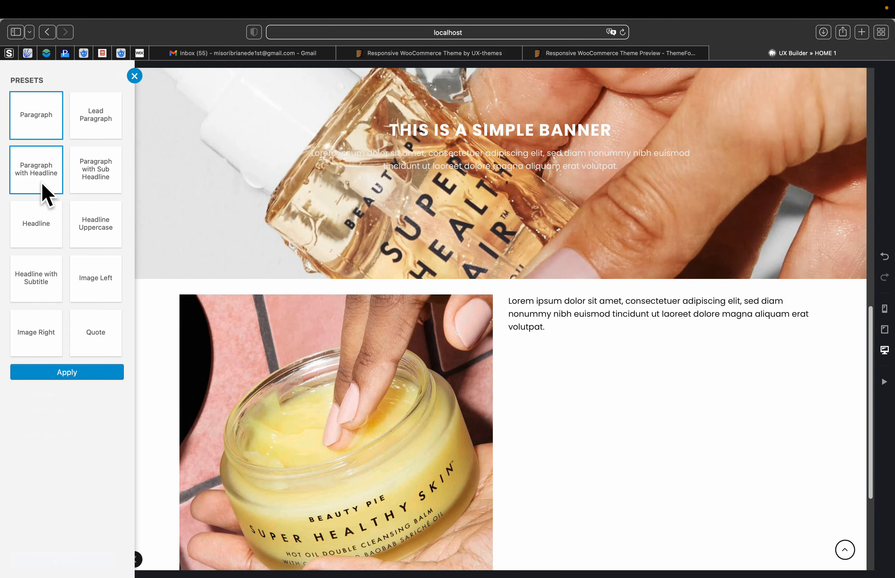
Step: Try several presets for the text, including Paragraph, Lead Paragraph, Paragraph with Sub Headline and Headline Uppercase
{"action": "left_click", "coordinate": [34, 172]}
{"action": "left_click", "coordinate": [35, 124]}
{"action": "left_click", "coordinate": [100, 126]}
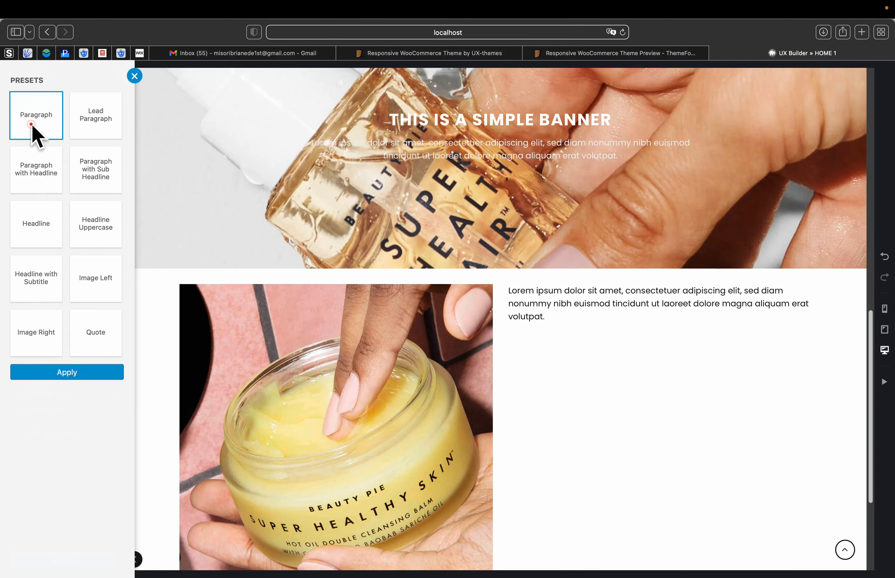
{"action": "left_click", "coordinate": [89, 170]}
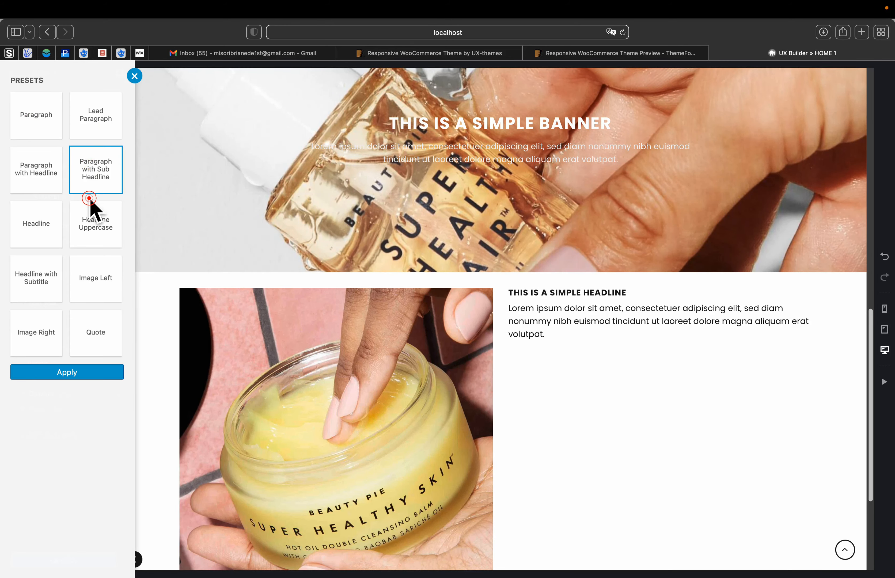
{"action": "left_click", "coordinate": [91, 222]}
{"action": "left_click", "coordinate": [93, 178]}
{"action": "left_click", "coordinate": [94, 118]}
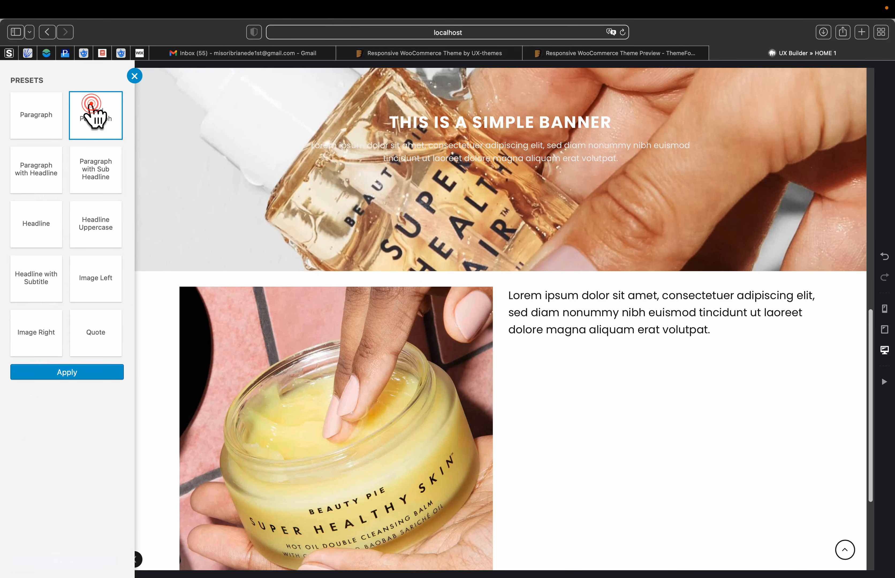
Step: Use the Paragraph with Headline preset for the text in the second column
{"action": "left_click", "coordinate": [18, 167]}
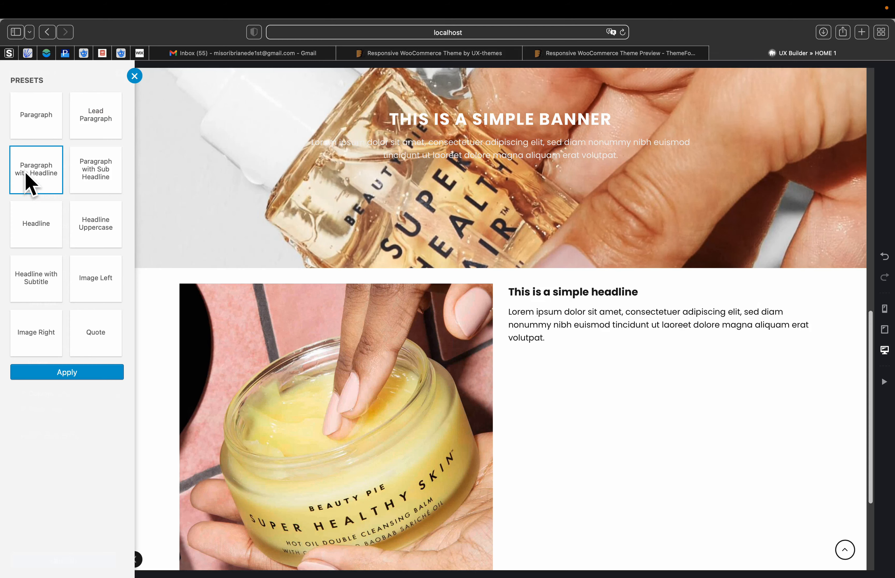
{"action": "left_click", "coordinate": [551, 324]}
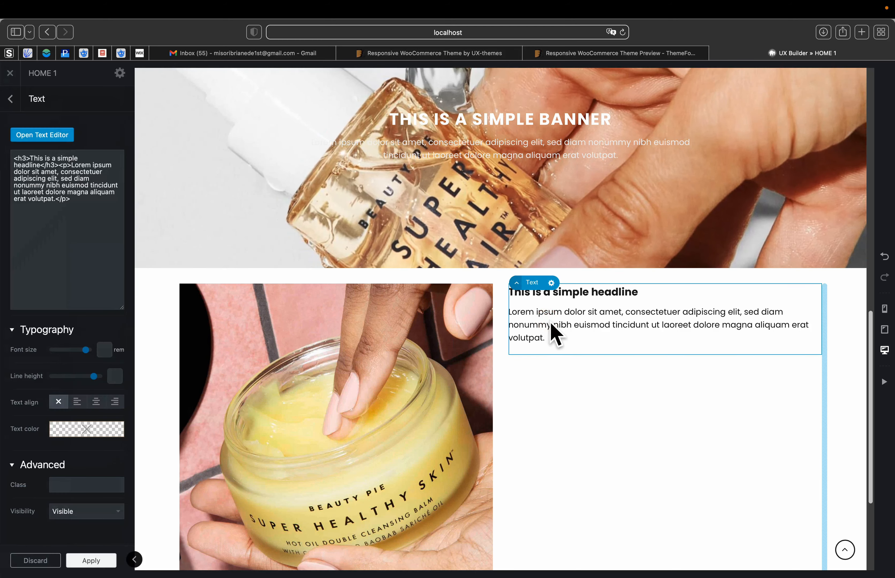
{"action": "scroll", "coordinate": [551, 325], "scroll_direction": "down", "scroll_amount": 4}
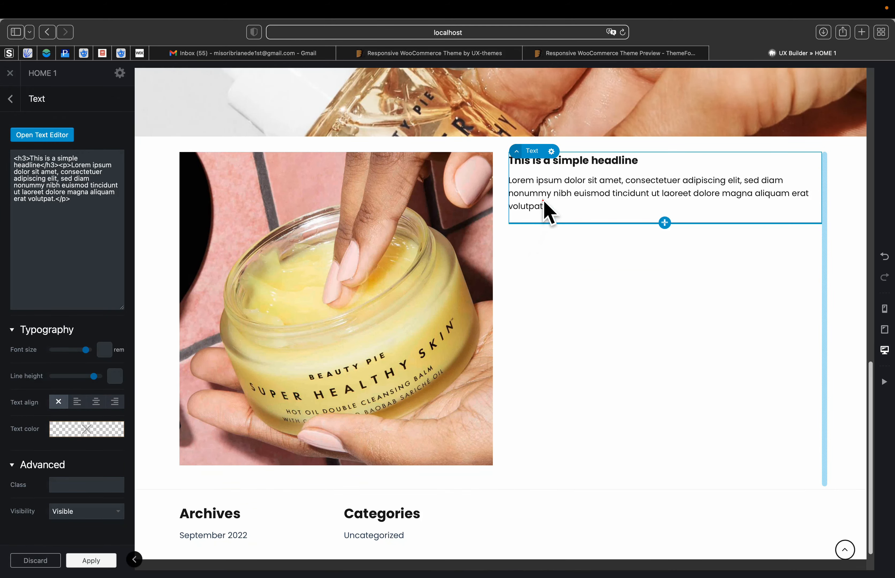
{"action": "double_click", "coordinate": [543, 201]}
{"action": "triple_click", "coordinate": [114, 206]}
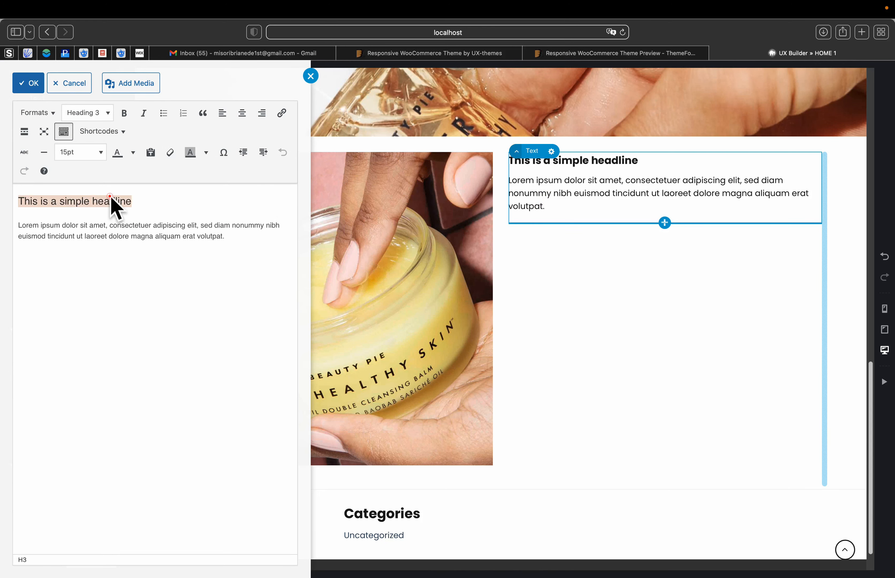
{"action": "left_click", "coordinate": [566, 182]}
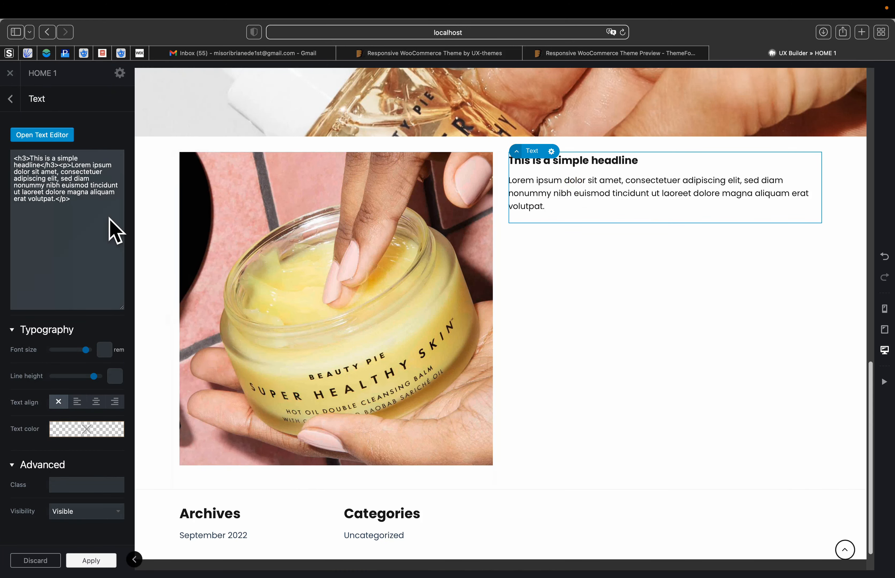
{"action": "left_click", "coordinate": [14, 101]}
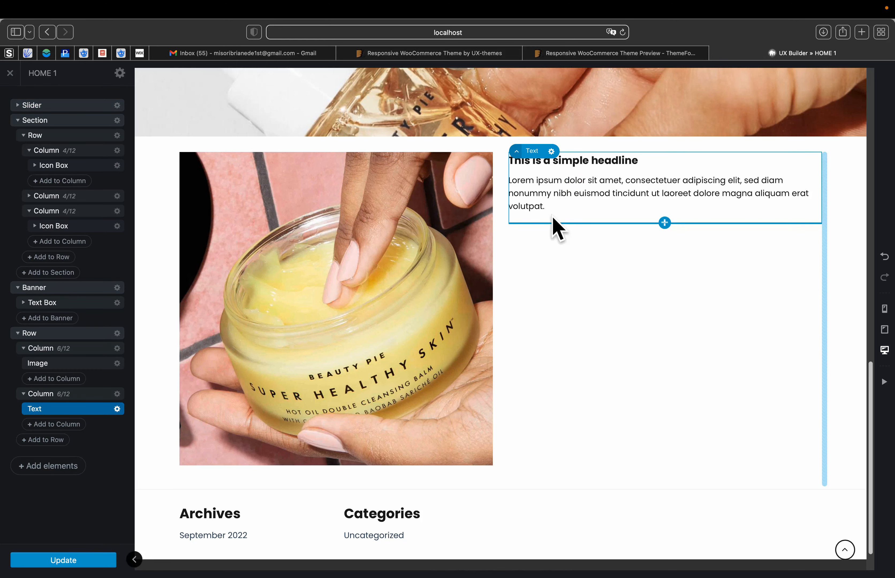
Step: Format the "This is a simple headline" text beside the cleansing balm image as Heading 1 with a 170% font size
{"action": "double_click", "coordinate": [603, 190]}
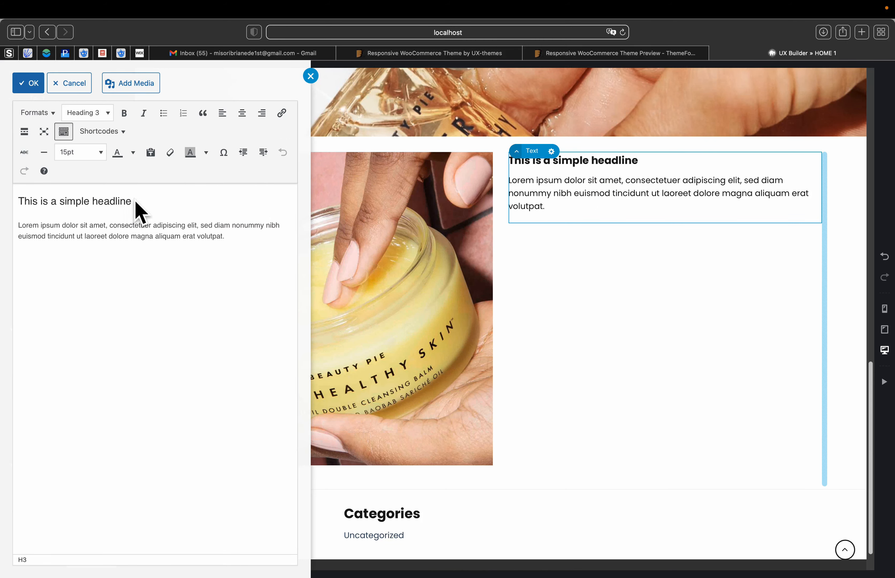
{"action": "left_click_drag", "start_coordinate": [134, 202], "coordinate": [17, 209]}
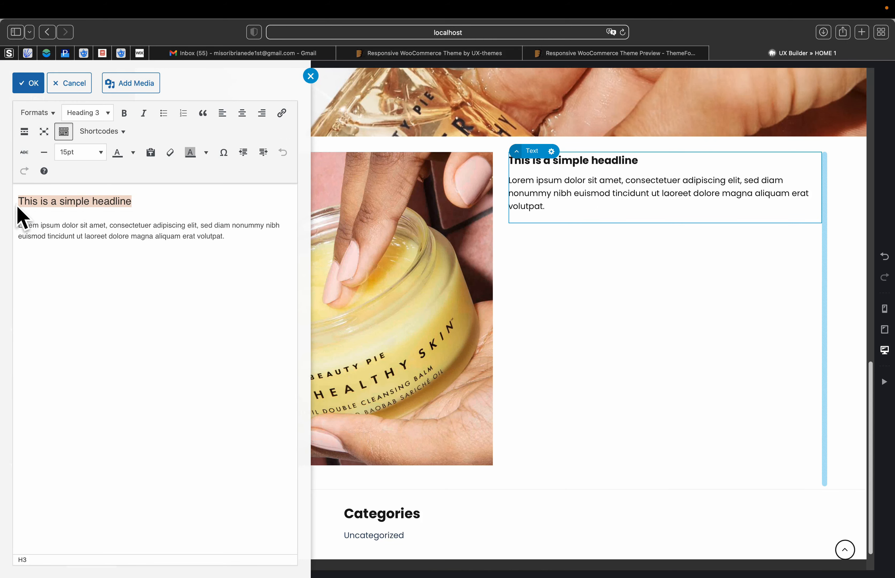
{"action": "left_click", "coordinate": [92, 113]}
{"action": "left_click", "coordinate": [102, 174]}
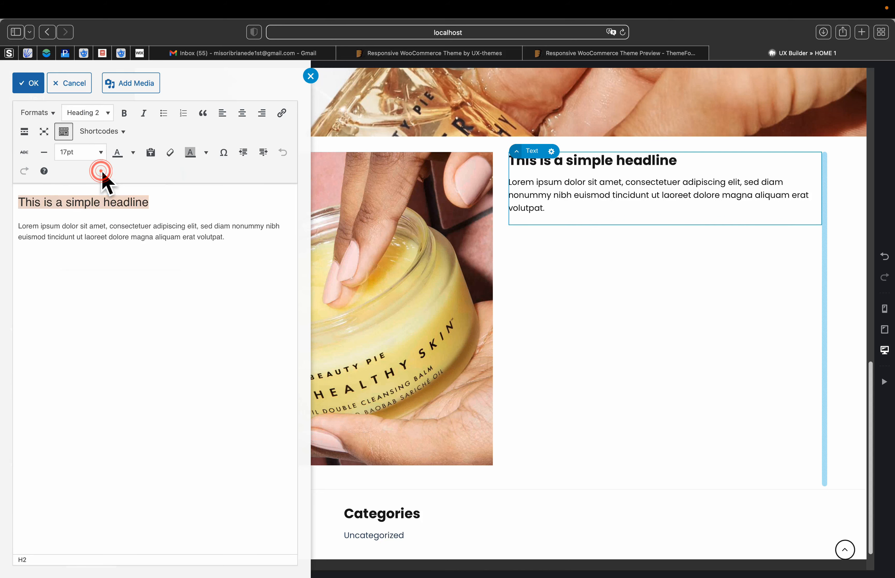
{"action": "left_click", "coordinate": [90, 114]}
{"action": "left_click", "coordinate": [92, 149]}
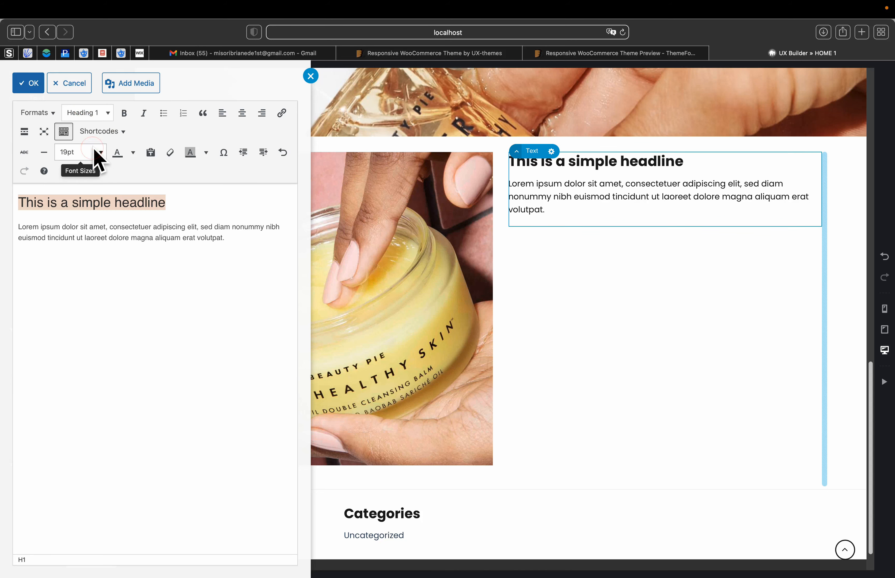
{"action": "left_click", "coordinate": [78, 151]}
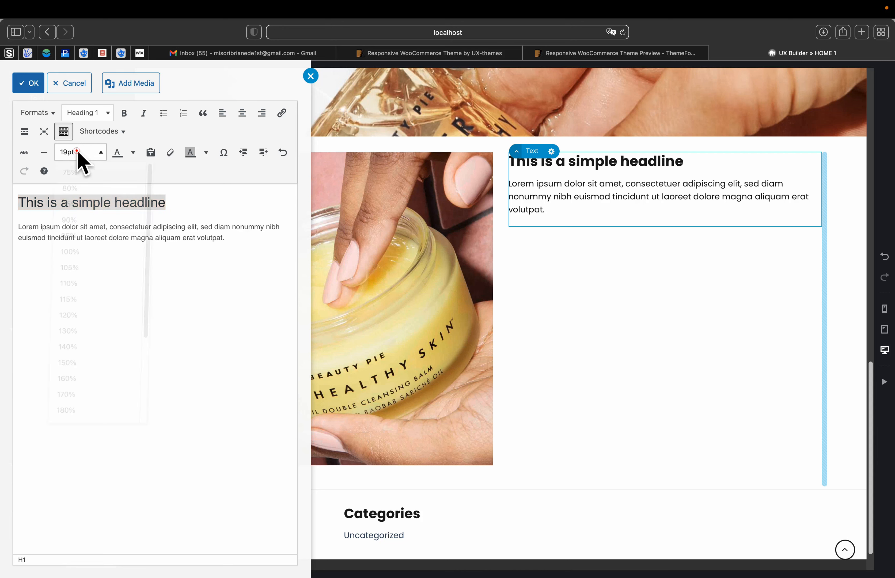
{"action": "left_click", "coordinate": [75, 394]}
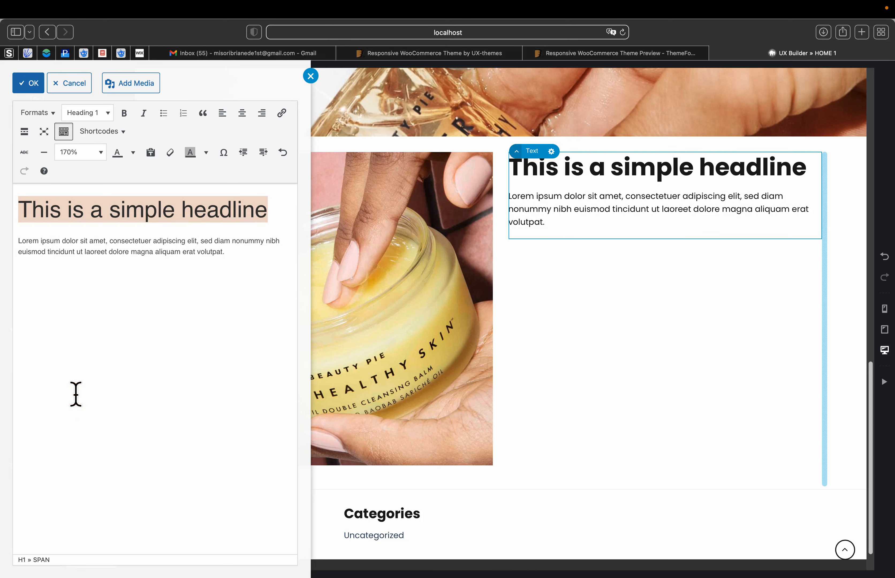
Step: Set the font size of the paragraph below the headline to 160% and close the text editor
{"action": "left_click", "coordinate": [142, 252]}
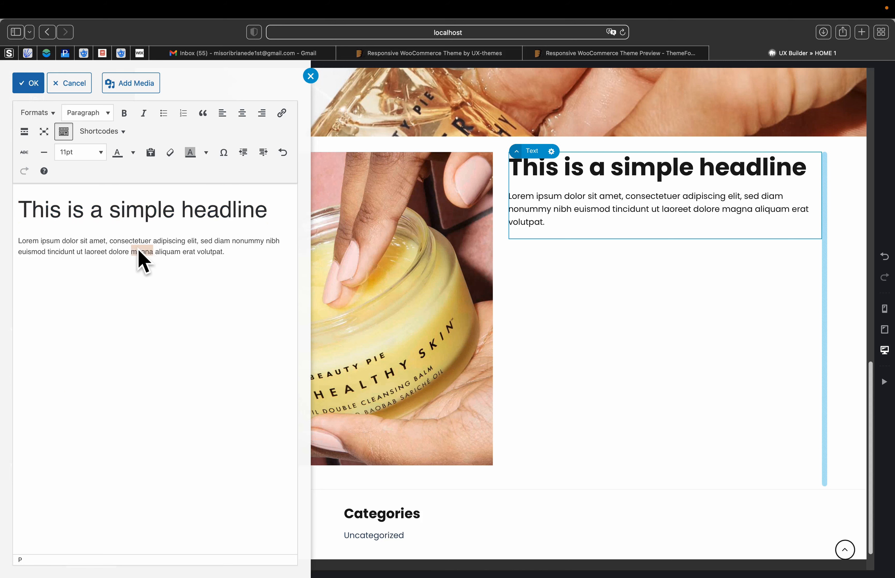
{"action": "triple_click", "coordinate": [140, 253]}
{"action": "left_click", "coordinate": [86, 146]}
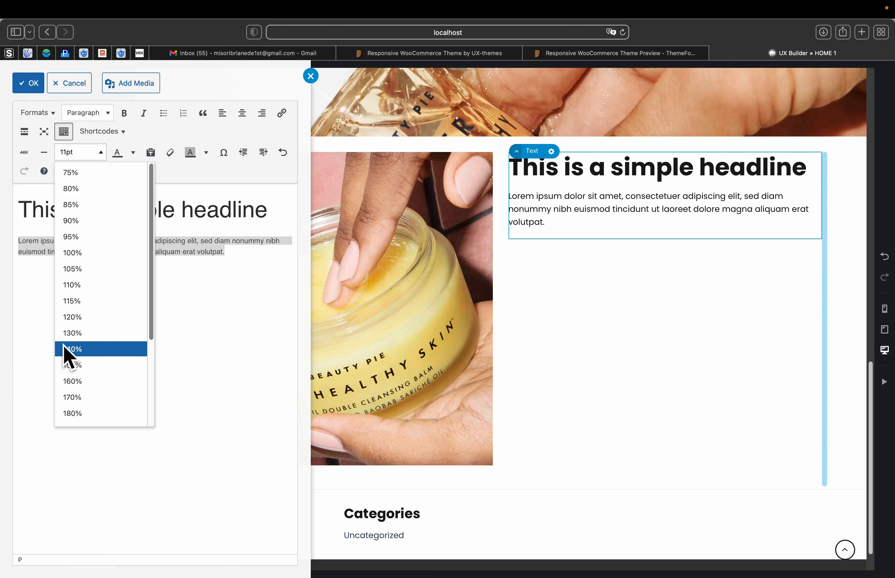
{"action": "left_click", "coordinate": [75, 377]}
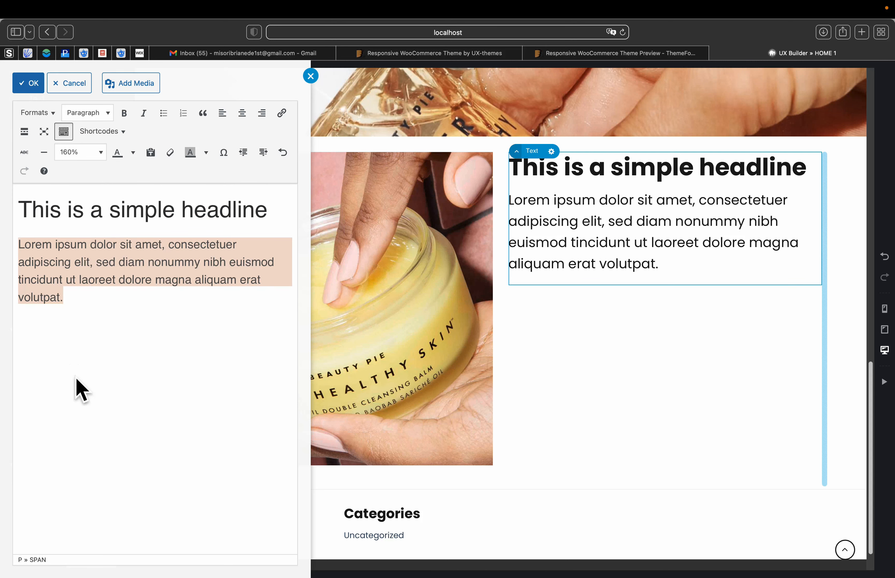
{"action": "left_click", "coordinate": [524, 231]}
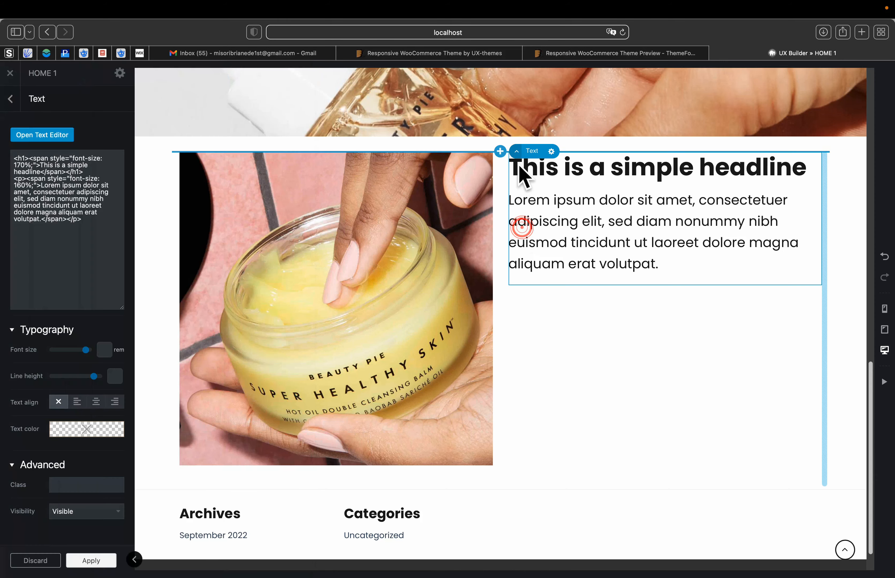
Step: Set the vertical alignment of the image and text row to Middle
{"action": "left_click", "coordinate": [518, 140]}
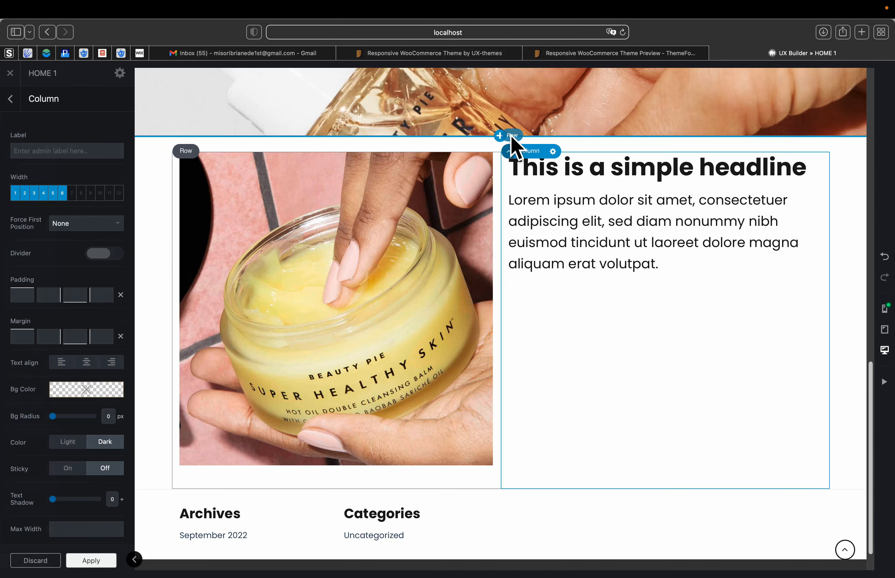
{"action": "left_click", "coordinate": [511, 136]}
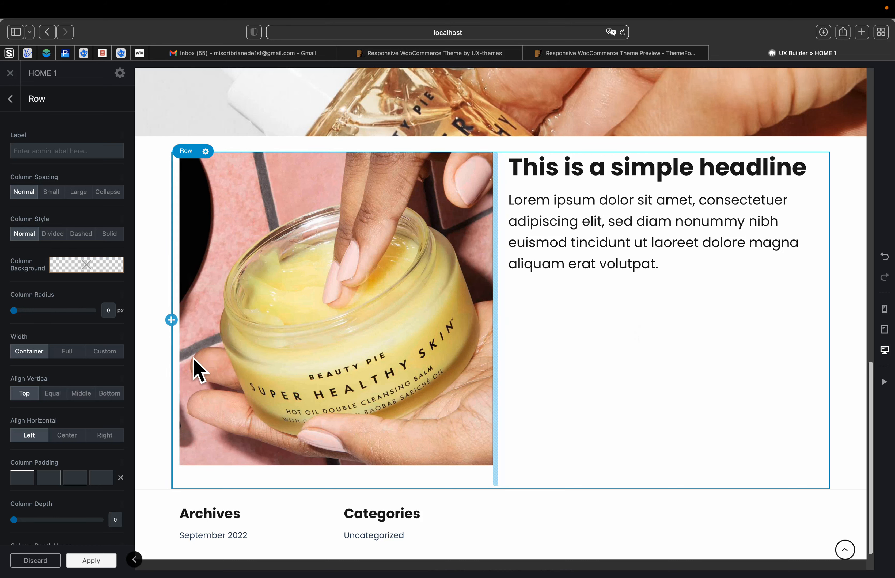
{"action": "scroll", "coordinate": [90, 360], "scroll_direction": "down", "scroll_amount": 5}
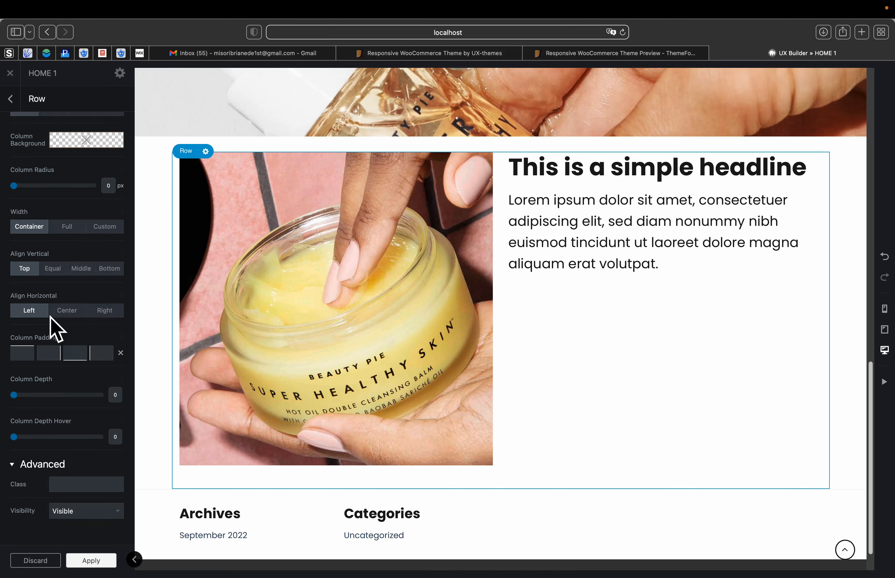
{"action": "left_click", "coordinate": [77, 269]}
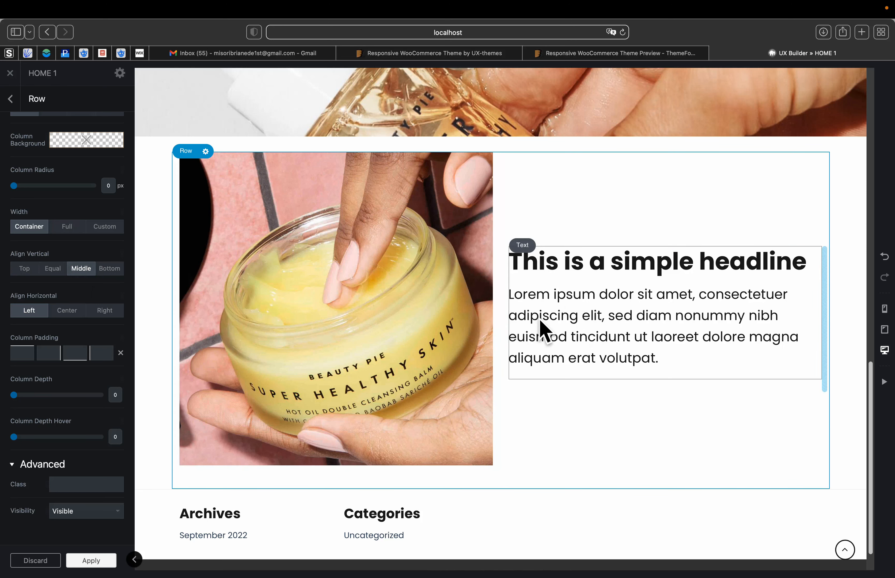
{"action": "scroll", "coordinate": [666, 327], "scroll_direction": "up", "scroll_amount": 3}
{"action": "scroll", "coordinate": [669, 329], "scroll_direction": "down", "scroll_amount": 4}
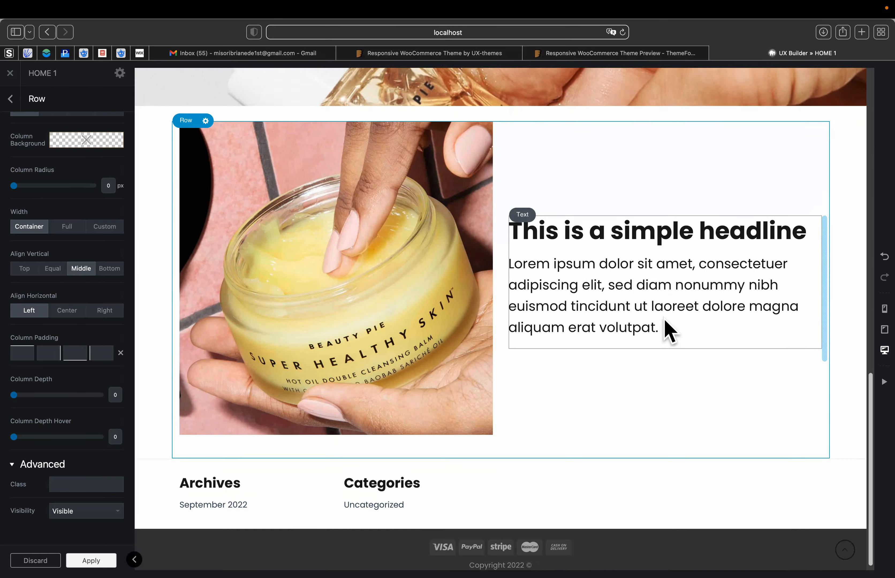
{"action": "scroll", "coordinate": [665, 331], "scroll_direction": "up", "scroll_amount": 3}
{"action": "scroll", "coordinate": [669, 330], "scroll_direction": "down", "scroll_amount": 3}
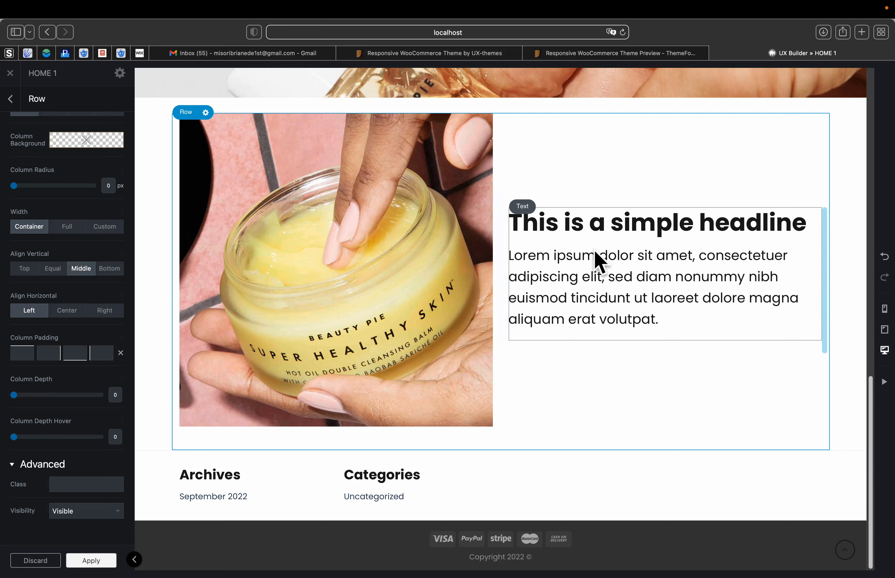
{"action": "left_click", "coordinate": [697, 9]}
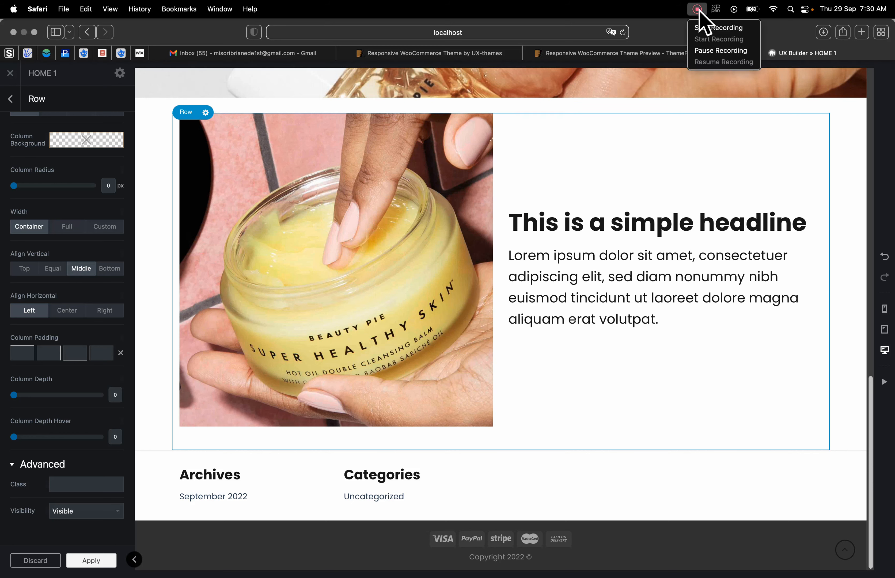
{"action": "left_click", "coordinate": [719, 51]}
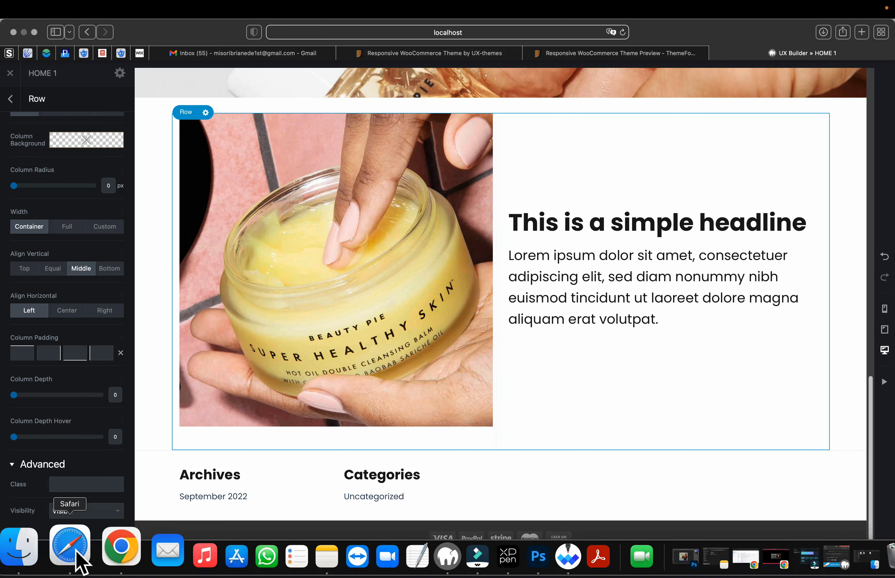
Step: Apply and save the row changes, and exit the page builder to the live HOME 1 page
{"action": "left_click", "coordinate": [91, 566]}
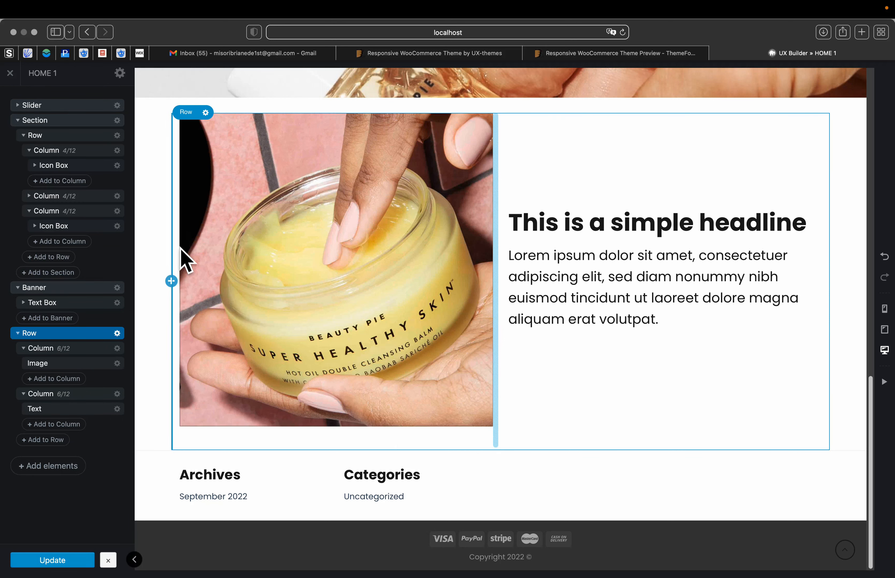
{"action": "left_click", "coordinate": [11, 76]}
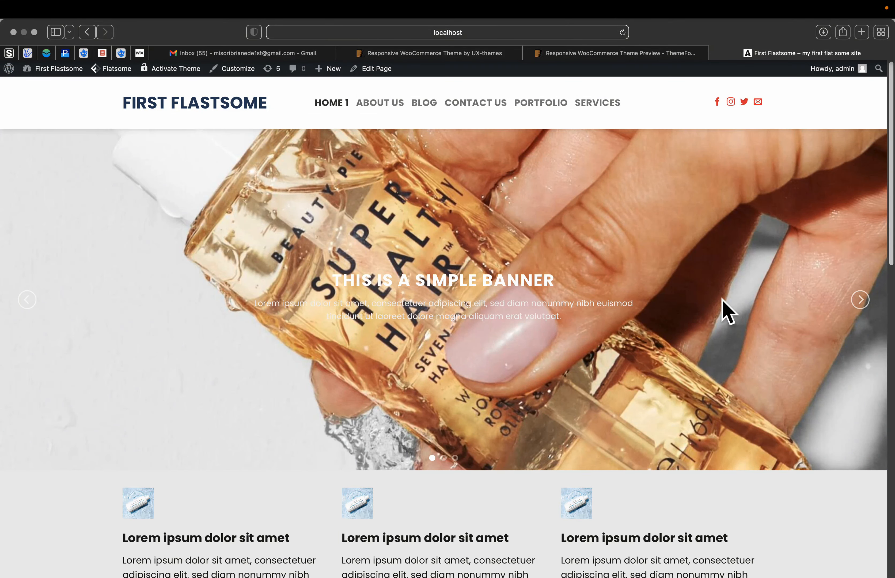
Step: Advance through the three slider banners on the live page to check how they change
{"action": "left_click", "coordinate": [859, 299]}
{"action": "left_click", "coordinate": [859, 299]}
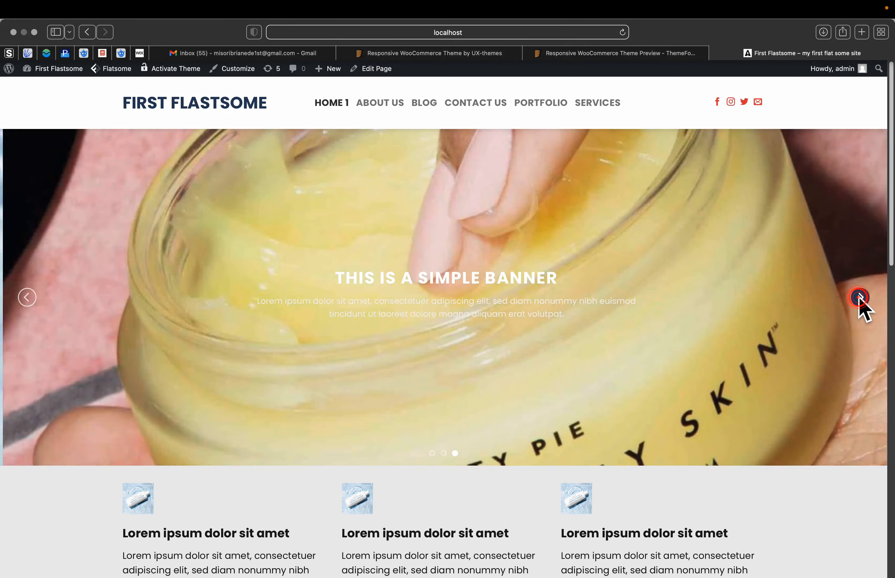
{"action": "left_click", "coordinate": [859, 299]}
{"action": "left_click", "coordinate": [859, 300]}
Step: Examine the live HOME 1 page's icon boxes, parallax banner, and image and text row
{"action": "scroll", "coordinate": [863, 304], "scroll_direction": "down", "scroll_amount": 6}
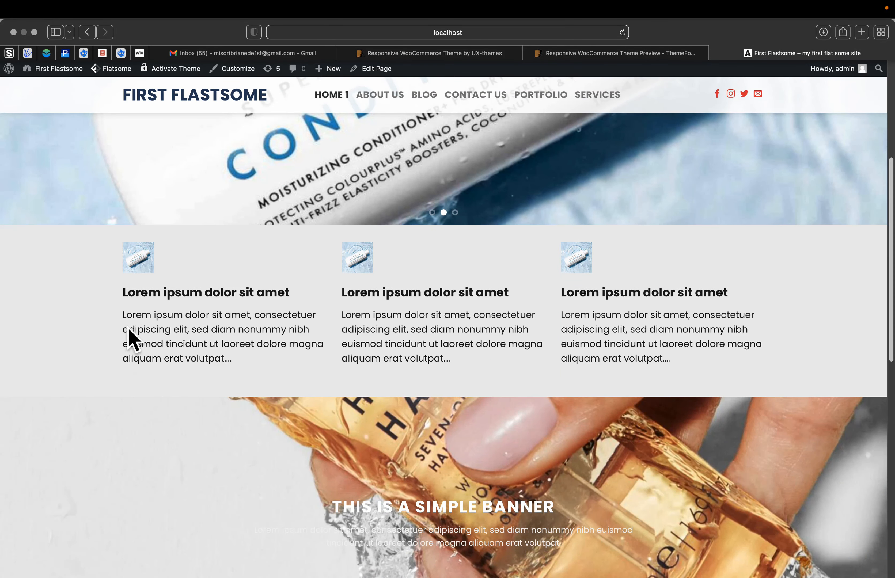
{"action": "scroll", "coordinate": [285, 345], "scroll_direction": "down", "scroll_amount": 3}
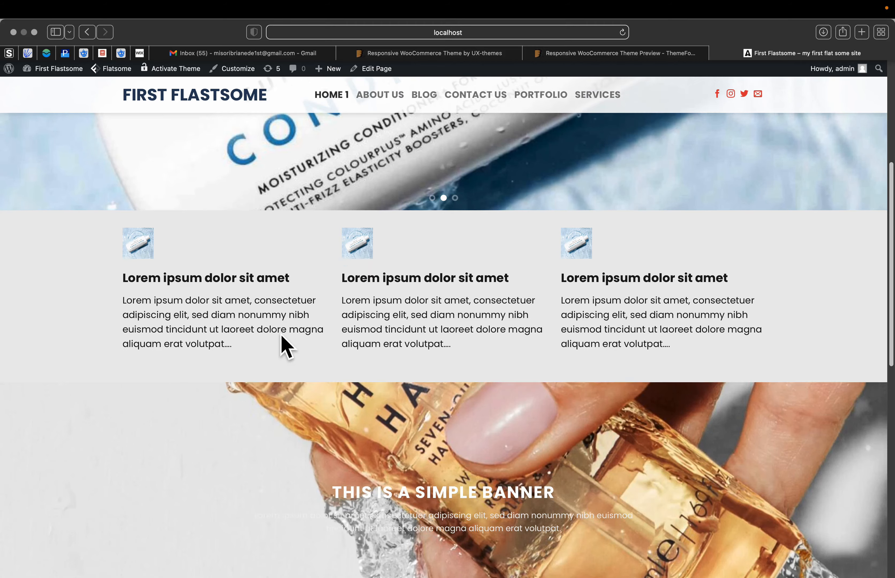
{"action": "scroll", "coordinate": [285, 344], "scroll_direction": "down", "scroll_amount": 4}
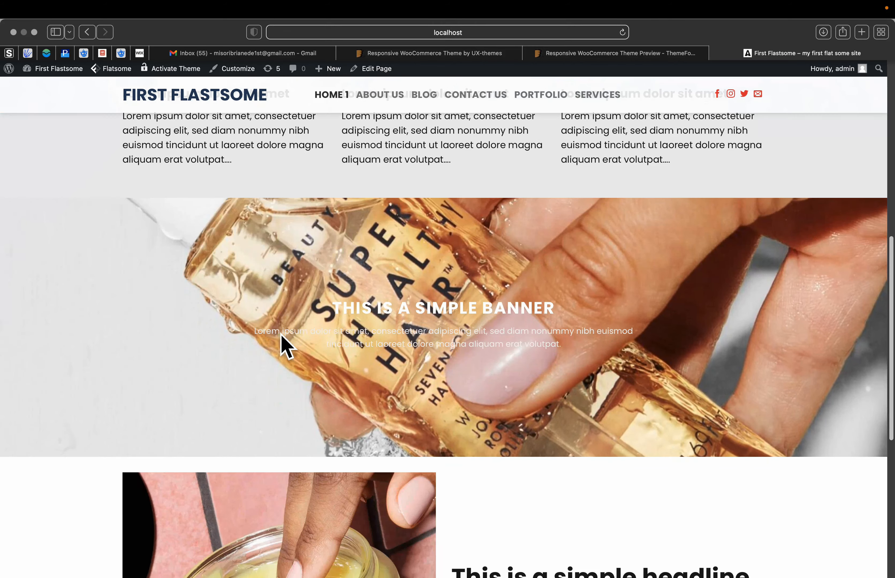
{"action": "scroll", "coordinate": [284, 344], "scroll_direction": "up", "scroll_amount": 8}
{"action": "scroll", "coordinate": [575, 453], "scroll_direction": "down", "scroll_amount": 10}
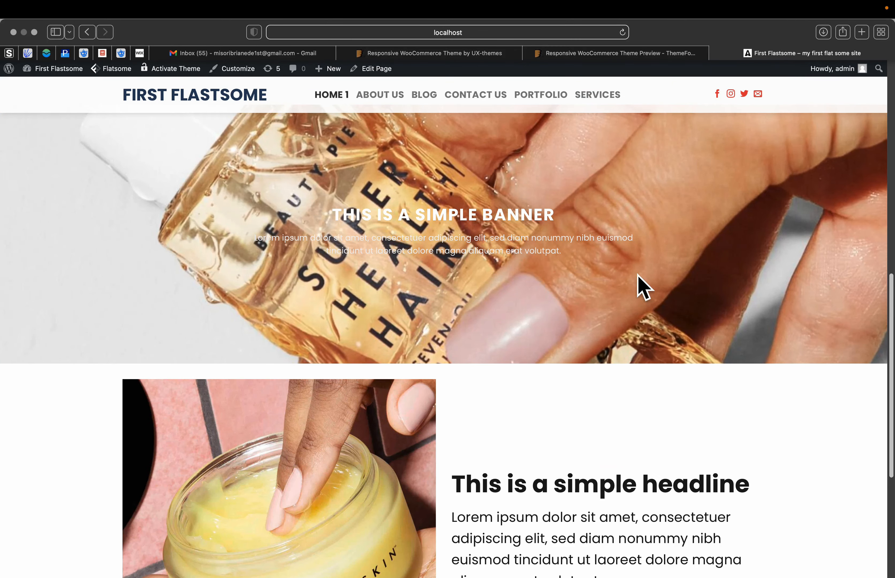
{"action": "scroll", "coordinate": [639, 286], "scroll_direction": "down", "scroll_amount": 6}
{"action": "scroll", "coordinate": [590, 344], "scroll_direction": "up", "scroll_amount": 15}
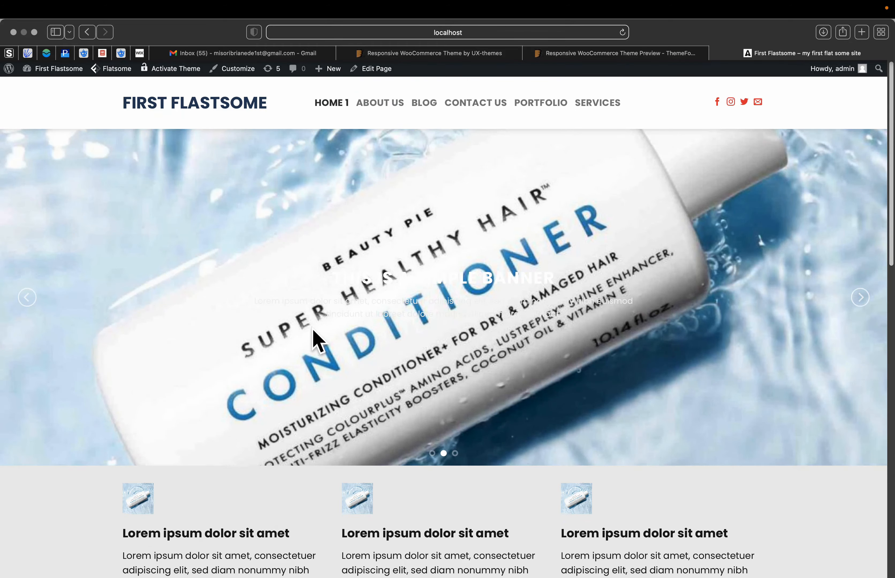
{"action": "scroll", "coordinate": [312, 329], "scroll_direction": "down", "scroll_amount": 16}
{"action": "scroll", "coordinate": [314, 340], "scroll_direction": "up", "scroll_amount": 15}
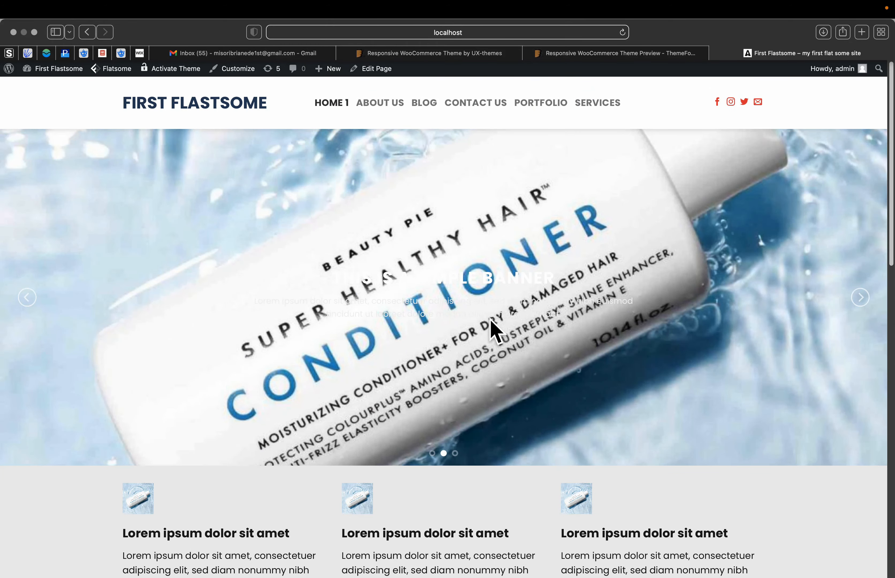
Step: Open the ABOUT US page, and switch to the Whiteboard to consult the Home page wireframe
{"action": "left_click", "coordinate": [375, 108]}
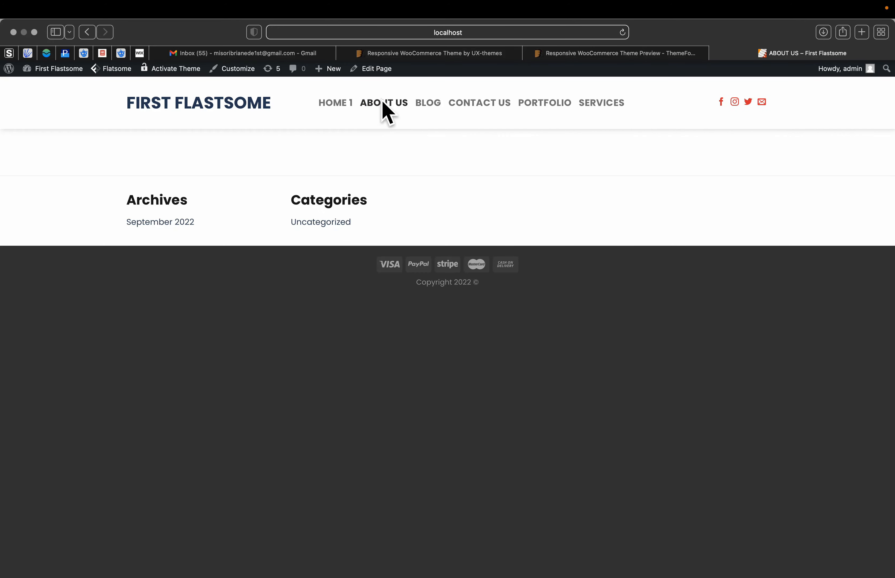
{"action": "mouse_move", "coordinate": [71, 1]}
{"action": "left_click", "coordinate": [35, 32]}
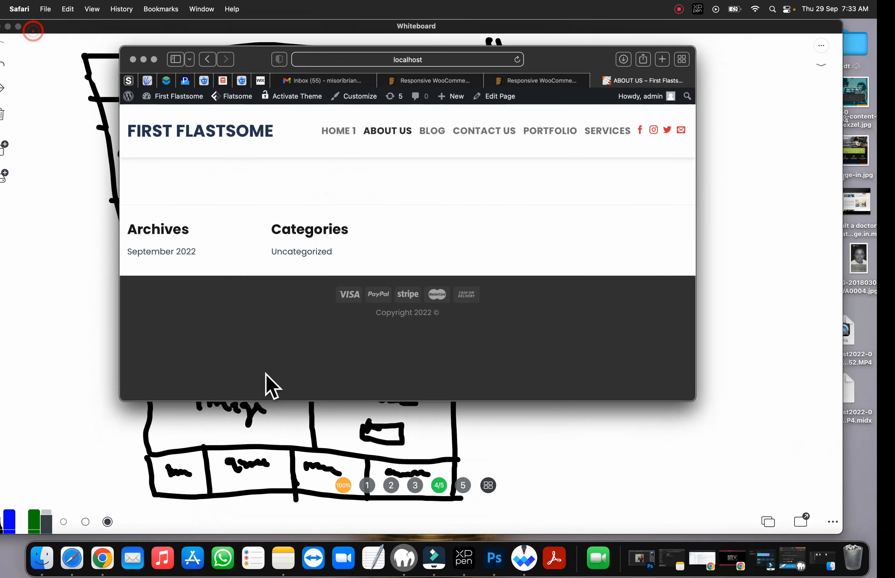
{"action": "left_click", "coordinate": [117, 433]}
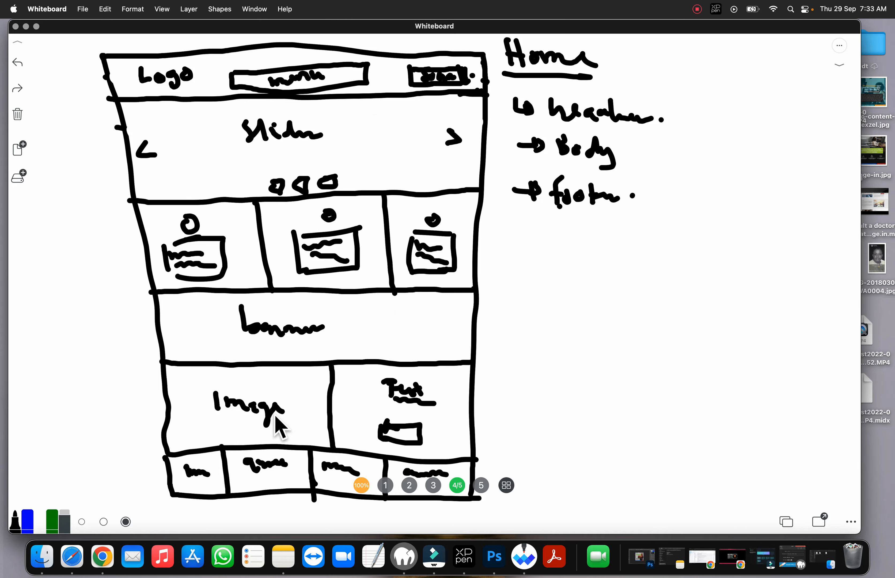
{"action": "left_click", "coordinate": [26, 26]}
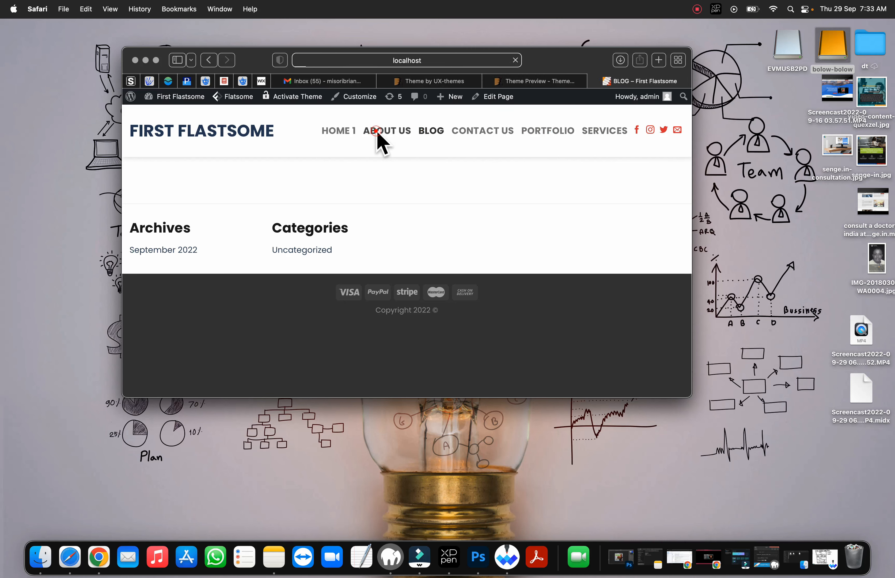
Step: Return to the HOME 1 page in a full-screen browser window and compare its sections with the wireframe
{"action": "left_click", "coordinate": [156, 60]}
{"action": "scroll", "coordinate": [500, 426], "scroll_direction": "down", "scroll_amount": 15}
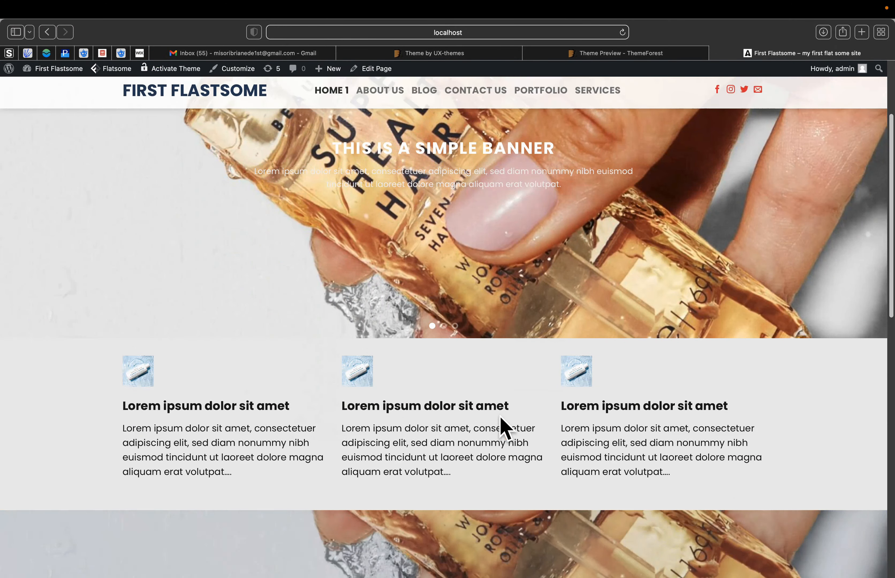
{"action": "scroll", "coordinate": [504, 427], "scroll_direction": "down", "scroll_amount": 5}
{"action": "scroll", "coordinate": [504, 427], "scroll_direction": "up", "scroll_amount": 10}
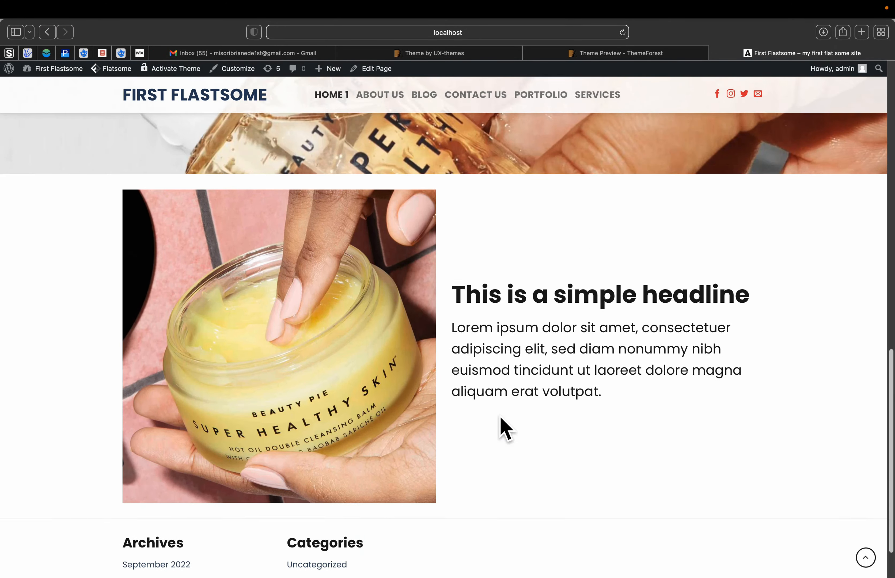
{"action": "scroll", "coordinate": [504, 428], "scroll_direction": "up", "scroll_amount": 2}
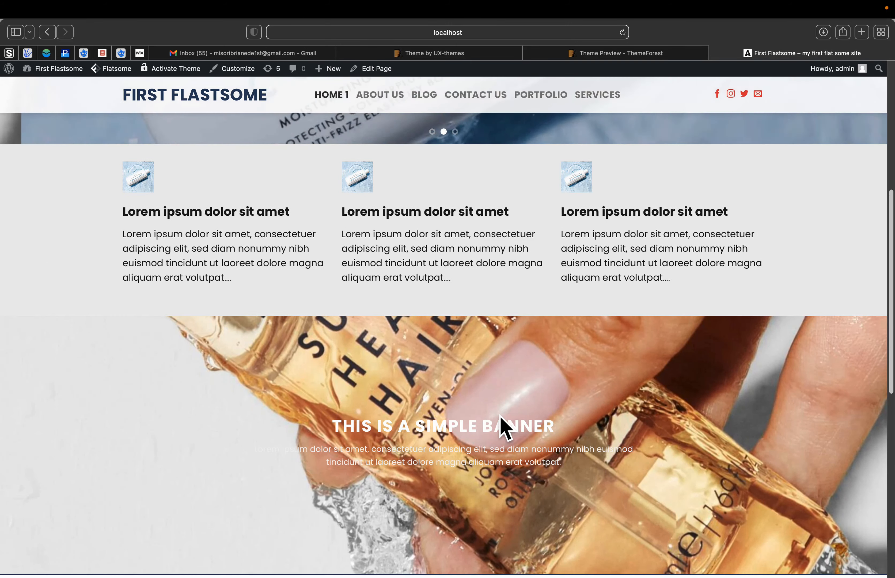
{"action": "scroll", "coordinate": [449, 364], "scroll_direction": "up", "scroll_amount": 4}
{"action": "scroll", "coordinate": [445, 352], "scroll_direction": "up", "scroll_amount": 4}
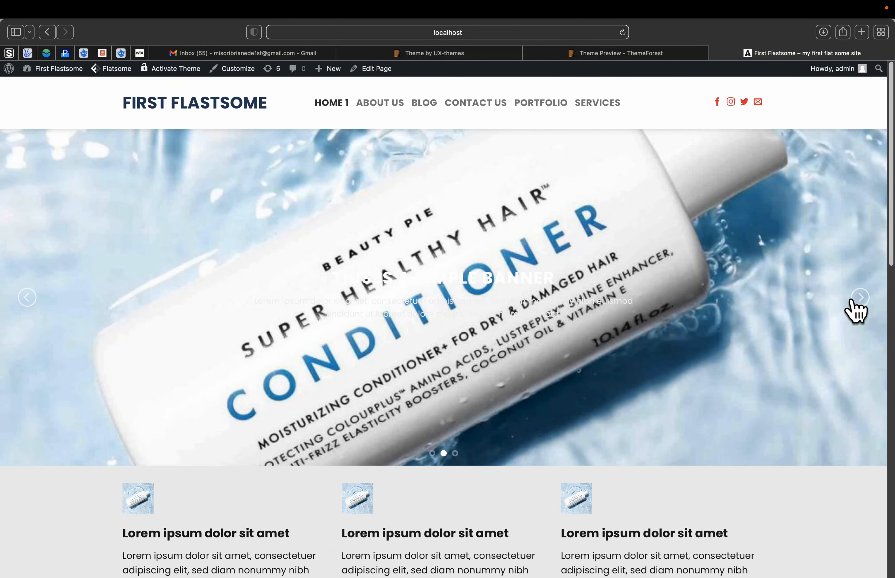
Step: Advance the live HOME 1 slider to its third banner, the yellow cream jar
{"action": "left_click", "coordinate": [858, 299]}
{"action": "left_click", "coordinate": [859, 299]}
{"action": "left_click", "coordinate": [859, 299]}
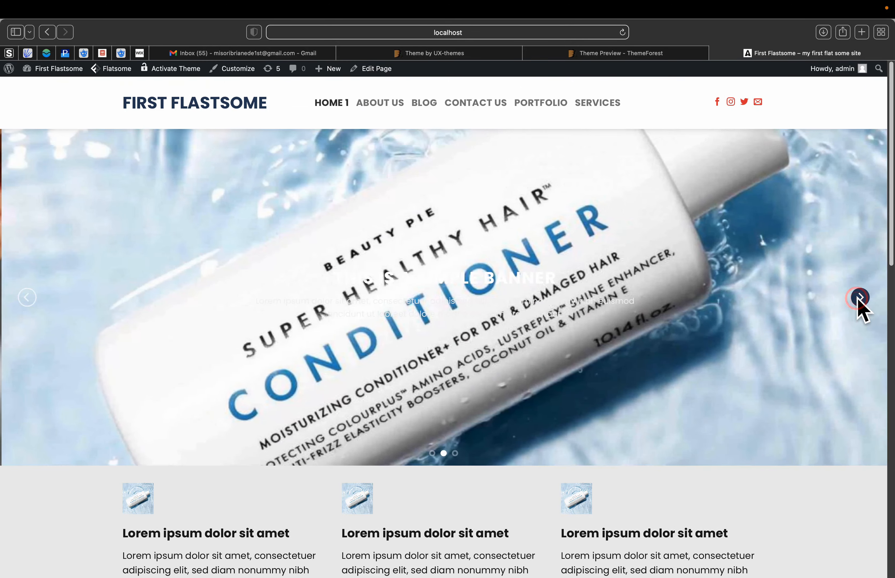
{"action": "left_click", "coordinate": [859, 299]}
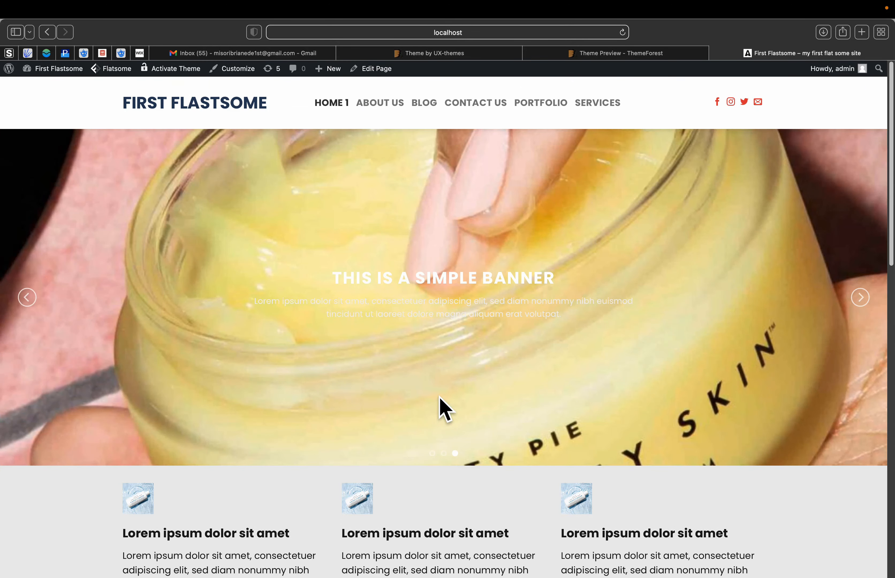
Step: Examine the live HOME 1 page's slider, icon boxes and parallax banner once more, ending back at the page header
{"action": "scroll", "coordinate": [440, 395], "scroll_direction": "down", "scroll_amount": 10}
{"action": "scroll", "coordinate": [444, 401], "scroll_direction": "up", "scroll_amount": 10}
{"action": "scroll", "coordinate": [521, 390], "scroll_direction": "down", "scroll_amount": 20}
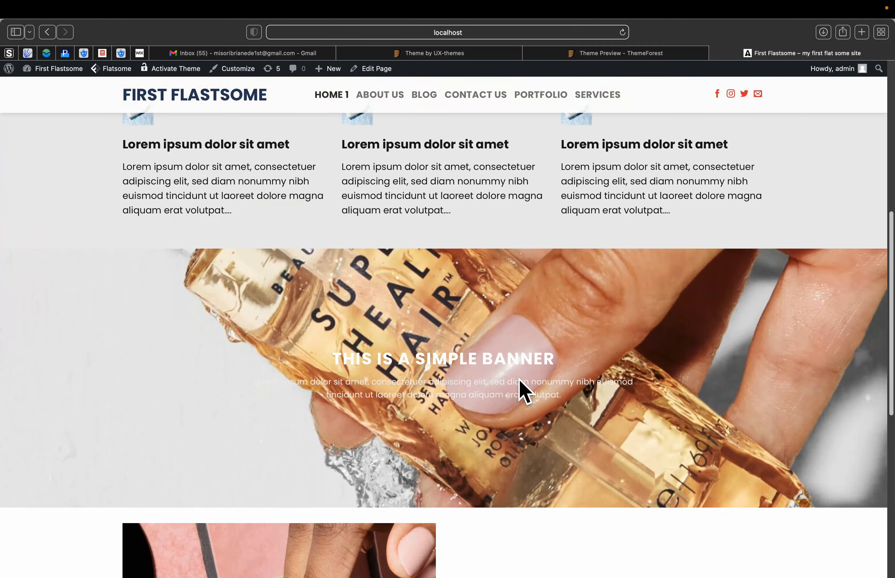
{"action": "scroll", "coordinate": [525, 391], "scroll_direction": "up", "scroll_amount": 20}
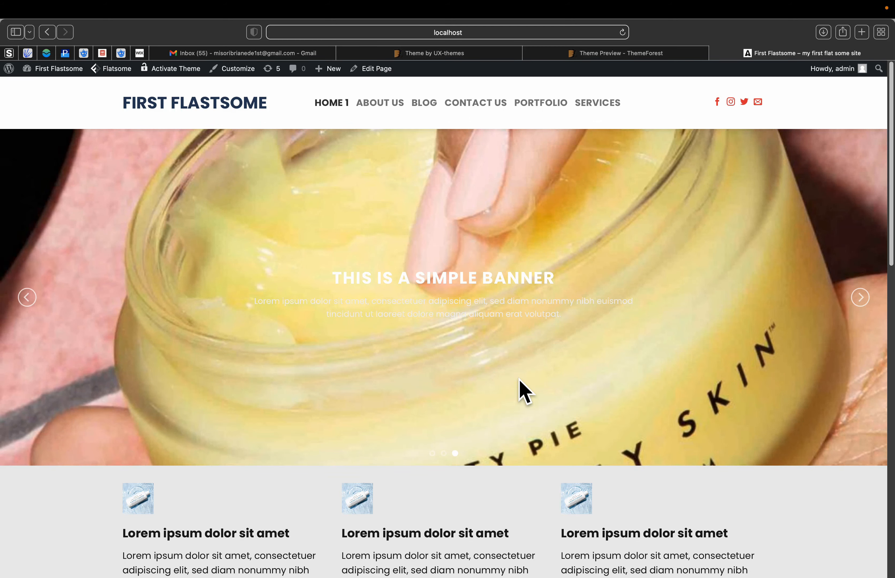
{"action": "scroll", "coordinate": [593, 259], "scroll_direction": "down", "scroll_amount": 6}
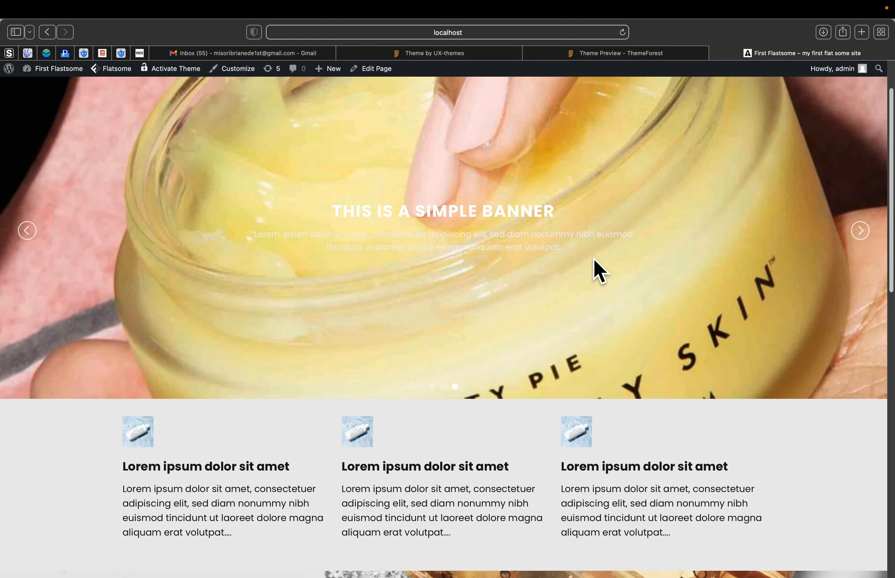
{"action": "scroll", "coordinate": [692, 372], "scroll_direction": "down", "scroll_amount": 7}
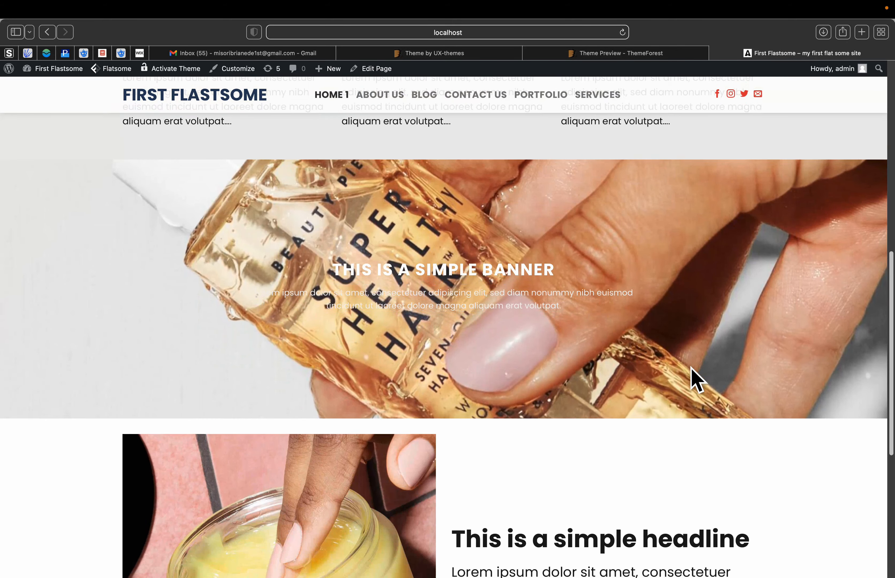
{"action": "scroll", "coordinate": [653, 309], "scroll_direction": "up", "scroll_amount": 13}
{"action": "scroll", "coordinate": [653, 299], "scroll_direction": "up", "scroll_amount": 2}
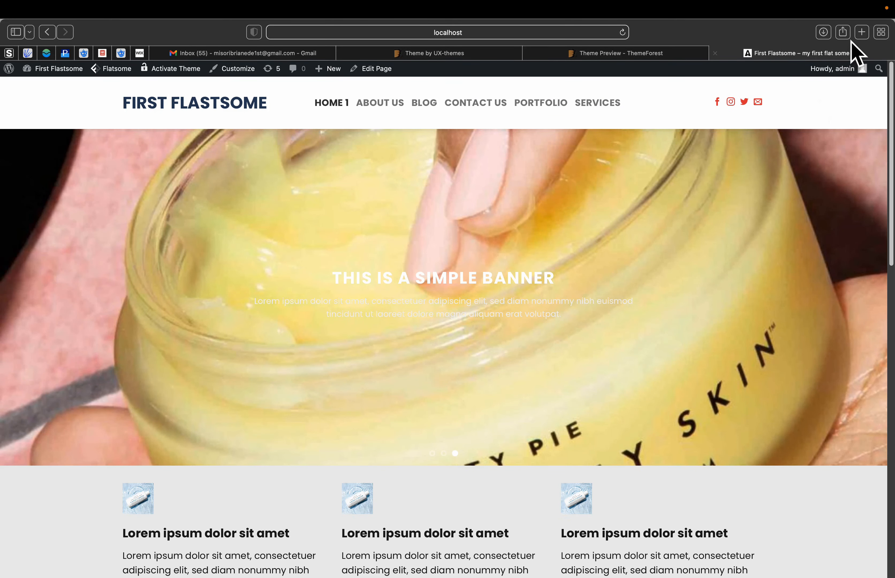
Step: Open the senge.in website in a new browser tab
{"action": "left_click", "coordinate": [861, 32]}
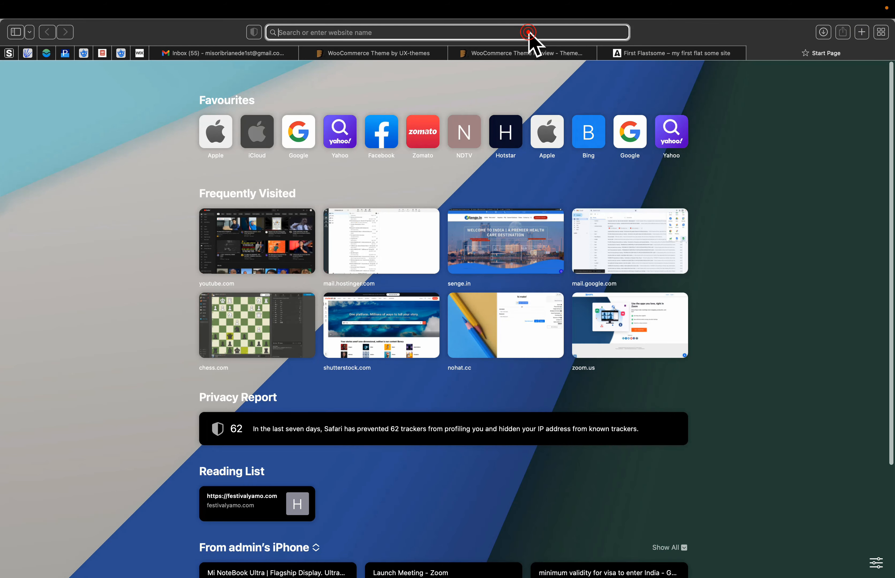
{"action": "type", "text": "sen"}
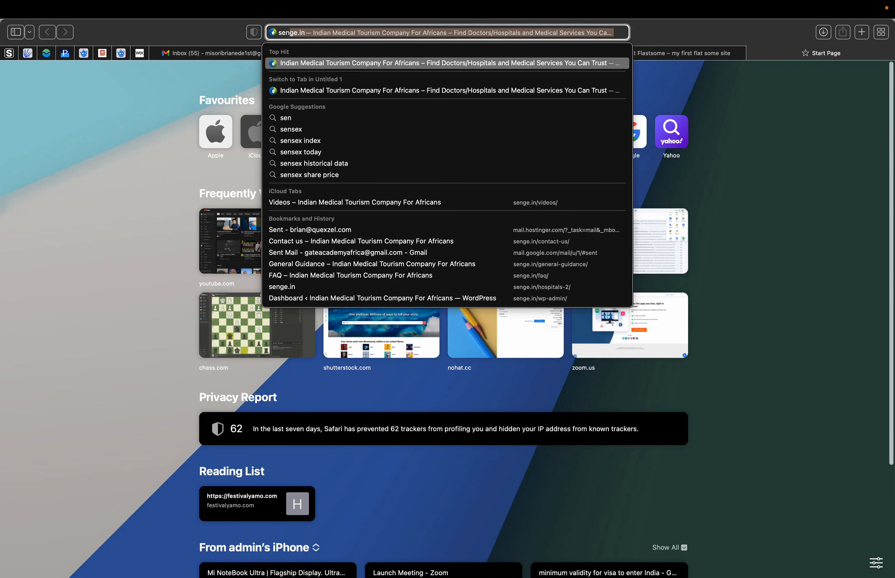
{"action": "key", "text": "Return"}
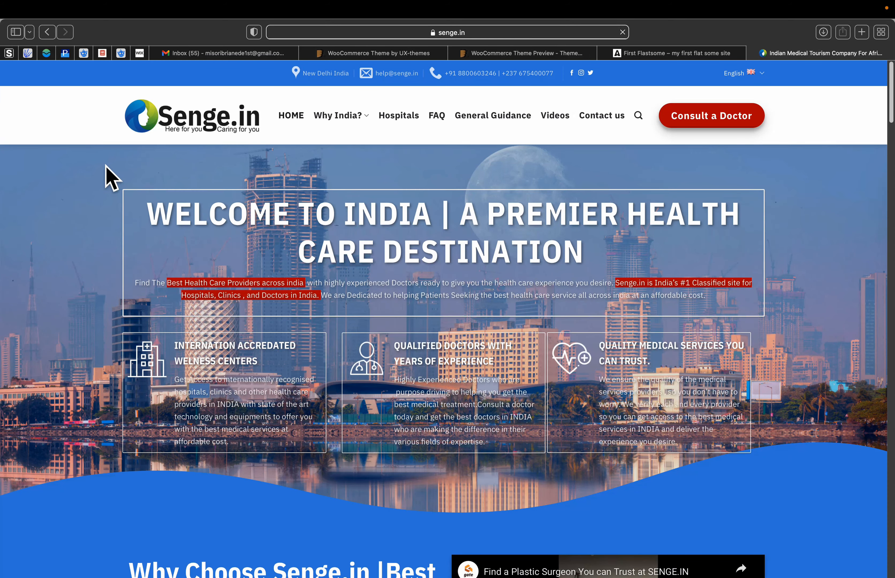
Step: Examine the senge.in home page's layout from the hero banner and video section through Featured Institutes and Featured Medical Treatments
{"action": "scroll", "coordinate": [579, 222], "scroll_direction": "down", "scroll_amount": 5}
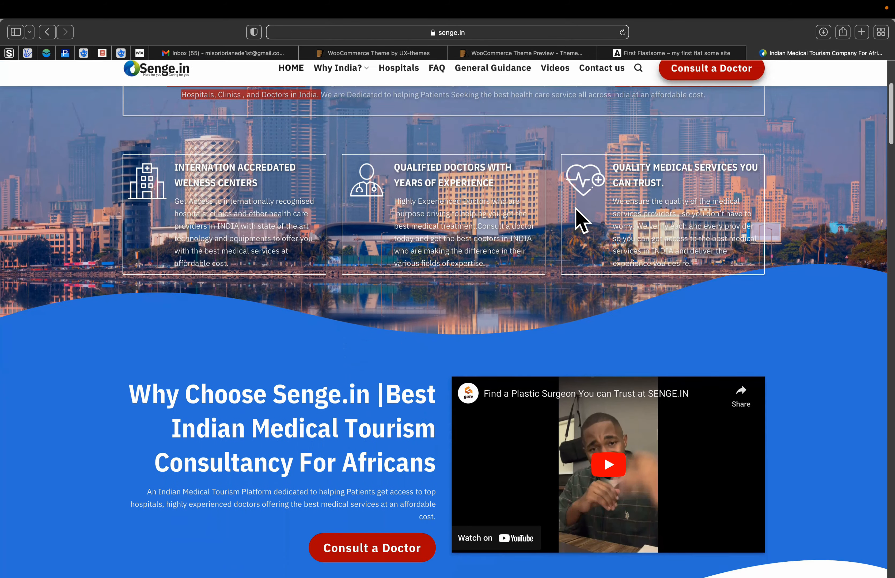
{"action": "scroll", "coordinate": [581, 222], "scroll_direction": "down", "scroll_amount": 3}
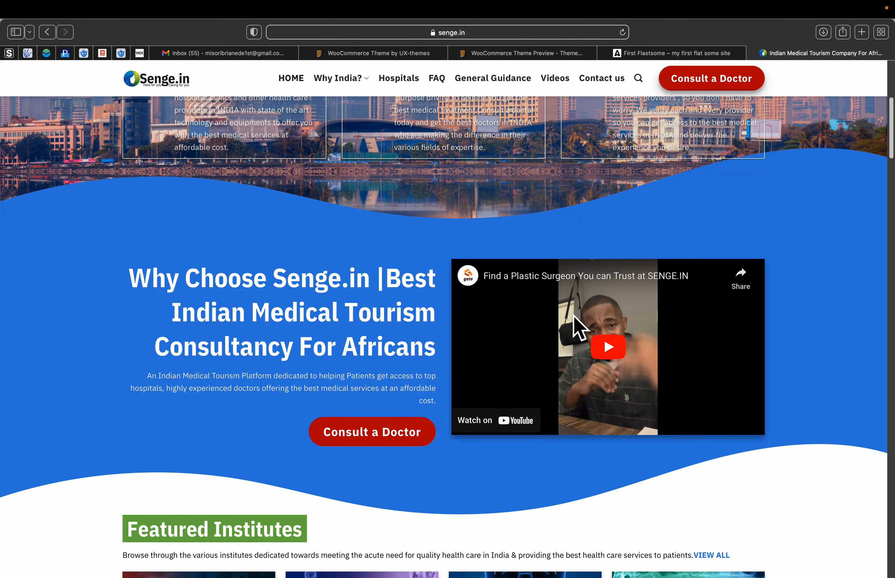
{"action": "scroll", "coordinate": [579, 399], "scroll_direction": "down", "scroll_amount": 4}
{"action": "scroll", "coordinate": [579, 404], "scroll_direction": "down", "scroll_amount": 5}
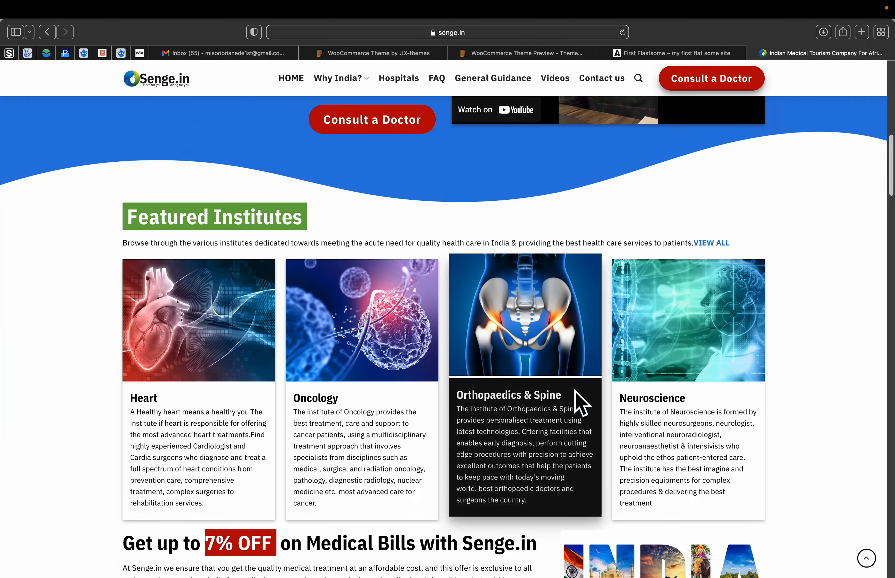
{"action": "scroll", "coordinate": [579, 404], "scroll_direction": "down", "scroll_amount": 3}
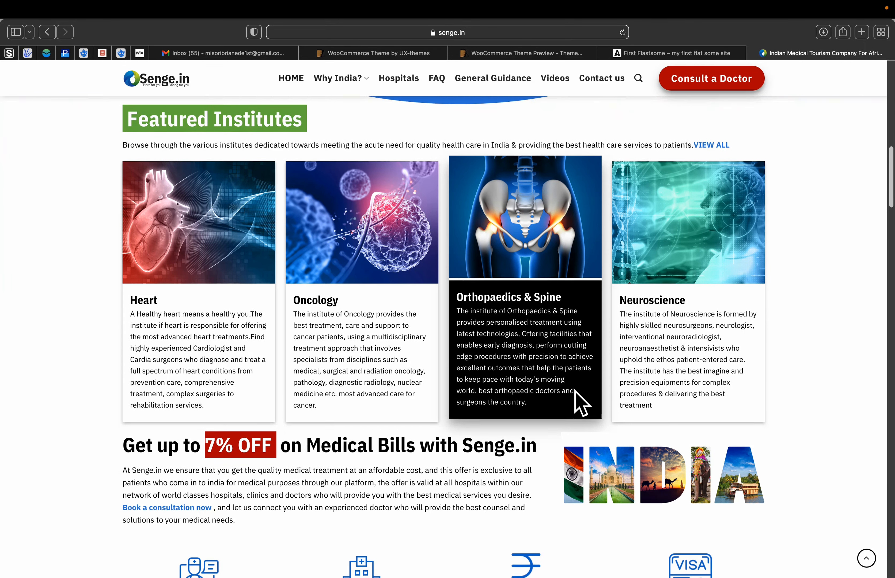
{"action": "scroll", "coordinate": [485, 447], "scroll_direction": "down", "scroll_amount": 10}
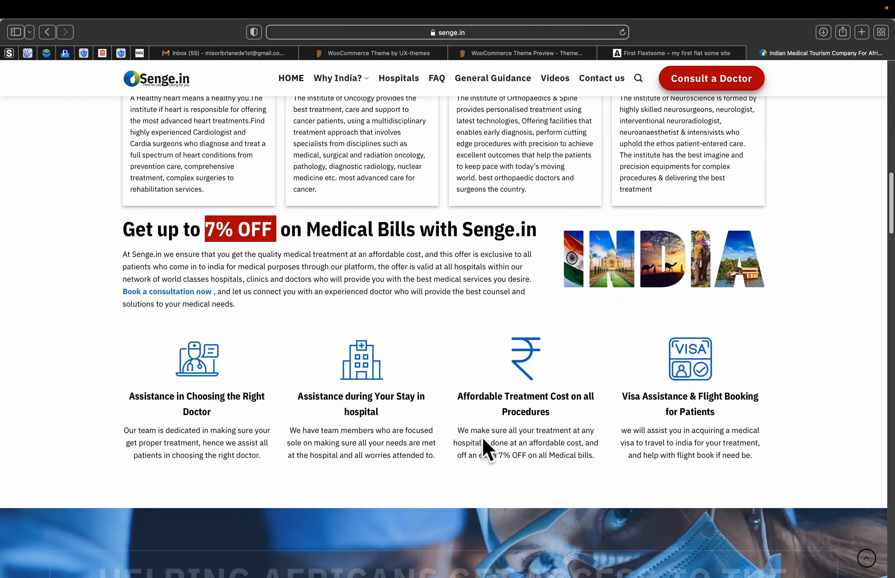
{"action": "scroll", "coordinate": [487, 448], "scroll_direction": "down", "scroll_amount": 12}
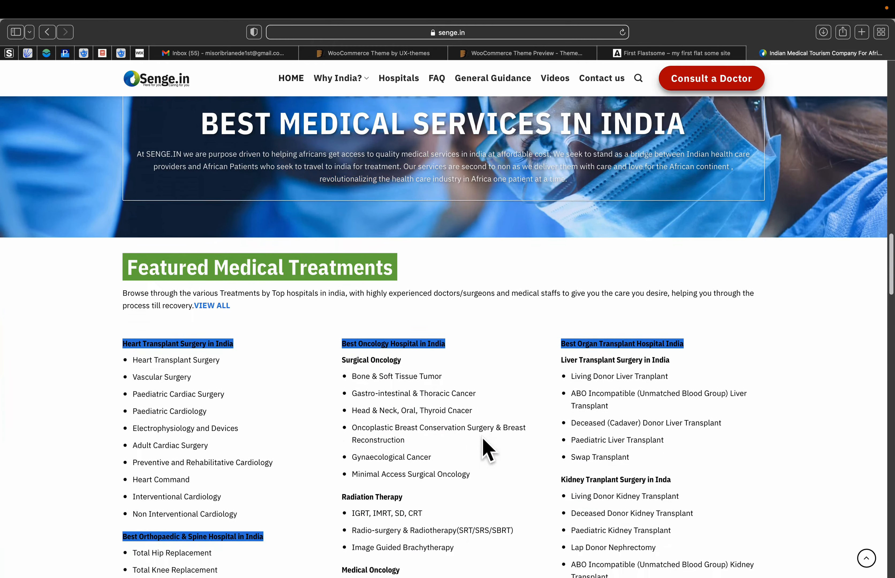
{"action": "scroll", "coordinate": [487, 451], "scroll_direction": "down", "scroll_amount": 17}
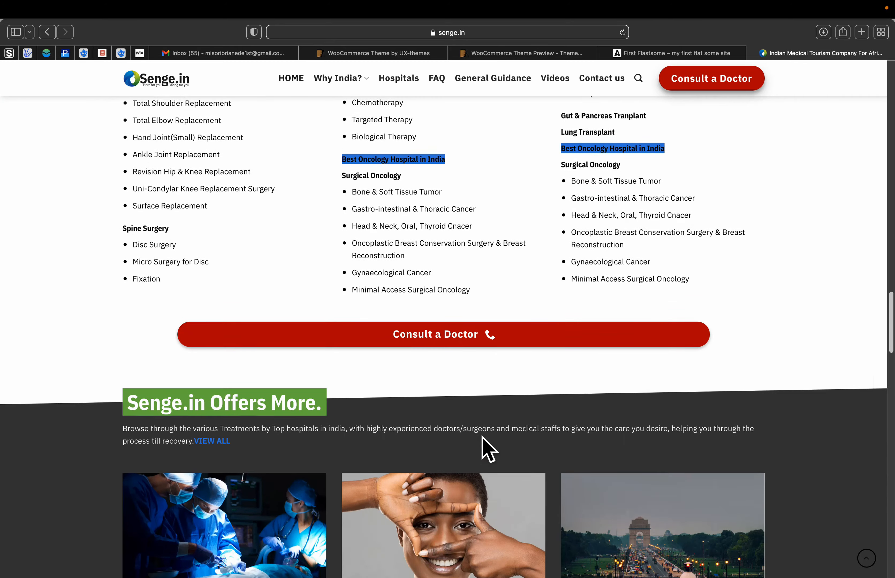
Step: Examine the senge.in consultation form, Frequently Asked Questions, emergency banner, treatment cost section and footer
{"action": "scroll", "coordinate": [487, 449], "scroll_direction": "down", "scroll_amount": 6}
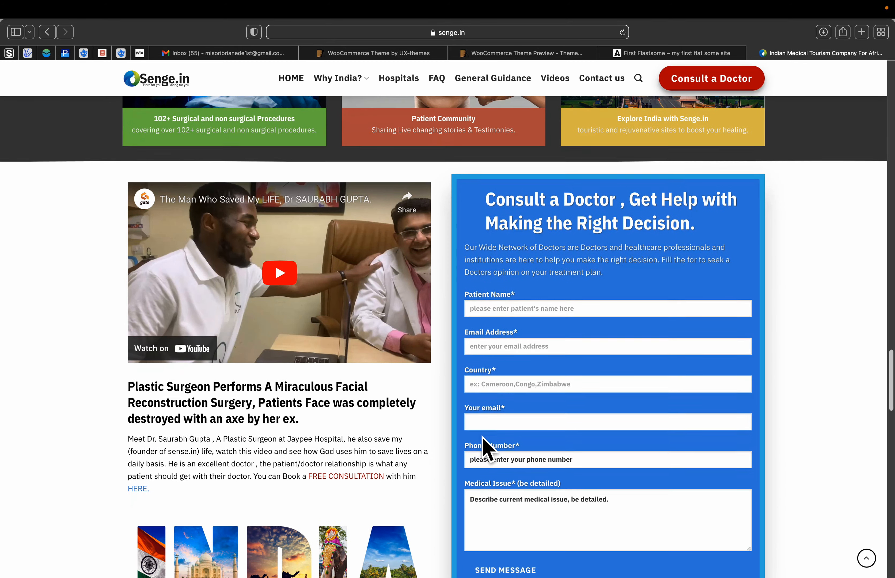
{"action": "scroll", "coordinate": [470, 429], "scroll_direction": "down", "scroll_amount": 1}
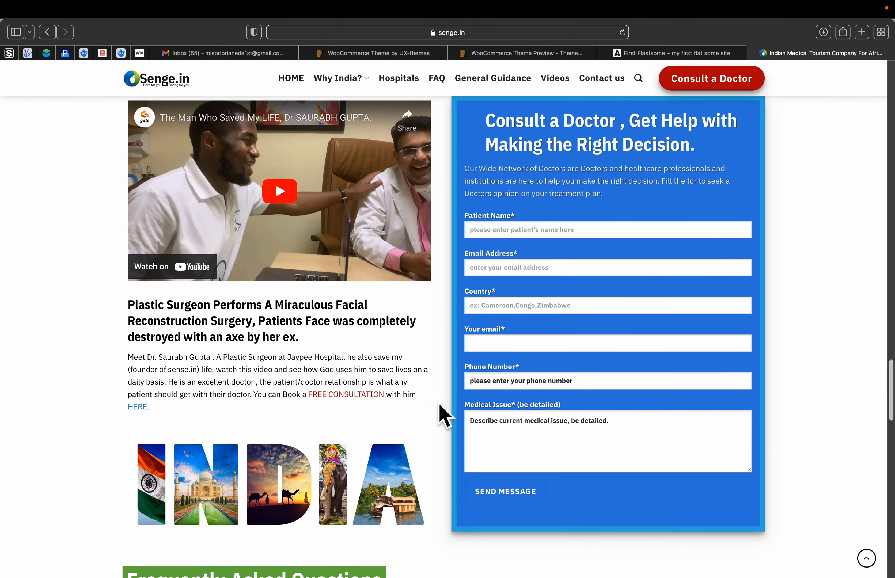
{"action": "scroll", "coordinate": [440, 451], "scroll_direction": "down", "scroll_amount": 1}
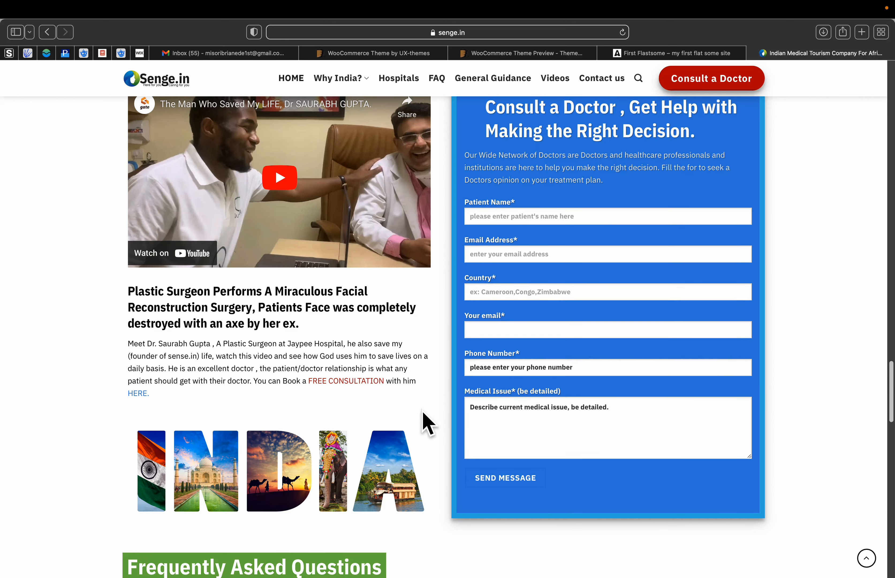
{"action": "scroll", "coordinate": [422, 411], "scroll_direction": "down", "scroll_amount": 8}
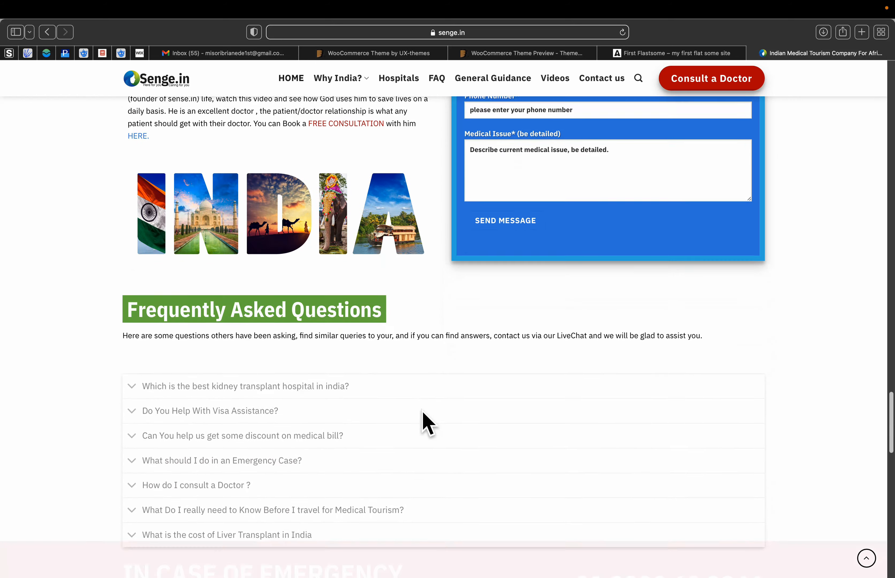
{"action": "scroll", "coordinate": [422, 410], "scroll_direction": "down", "scroll_amount": 14}
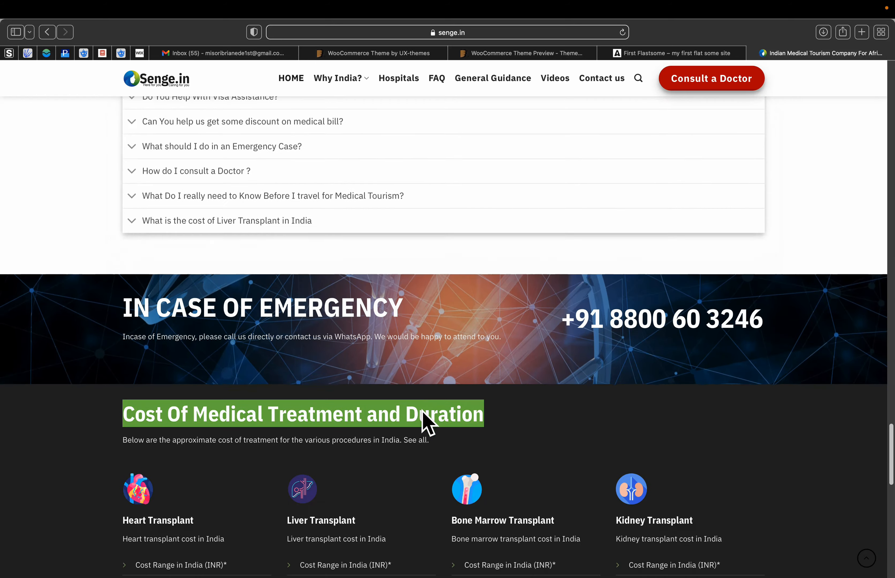
{"action": "scroll", "coordinate": [421, 410], "scroll_direction": "down", "scroll_amount": 11}
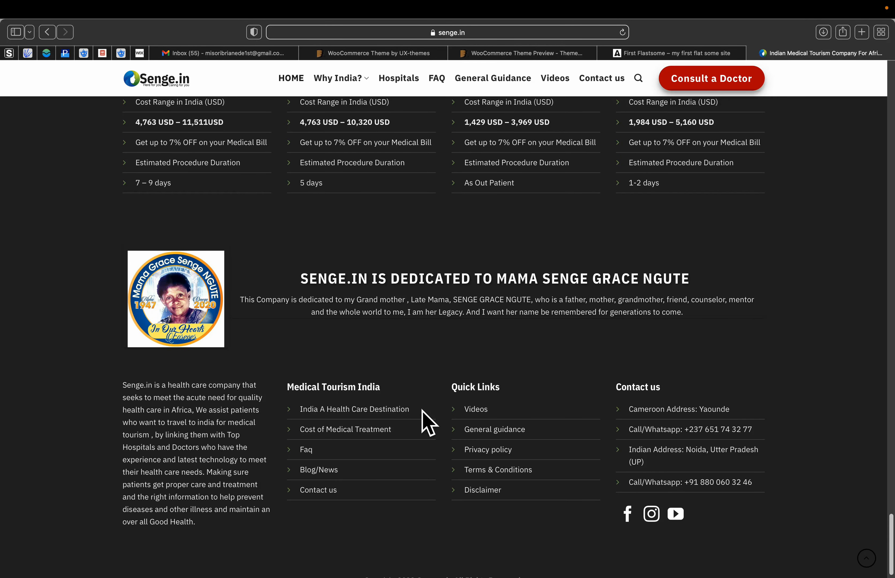
{"action": "scroll", "coordinate": [422, 409], "scroll_direction": "down", "scroll_amount": 1}
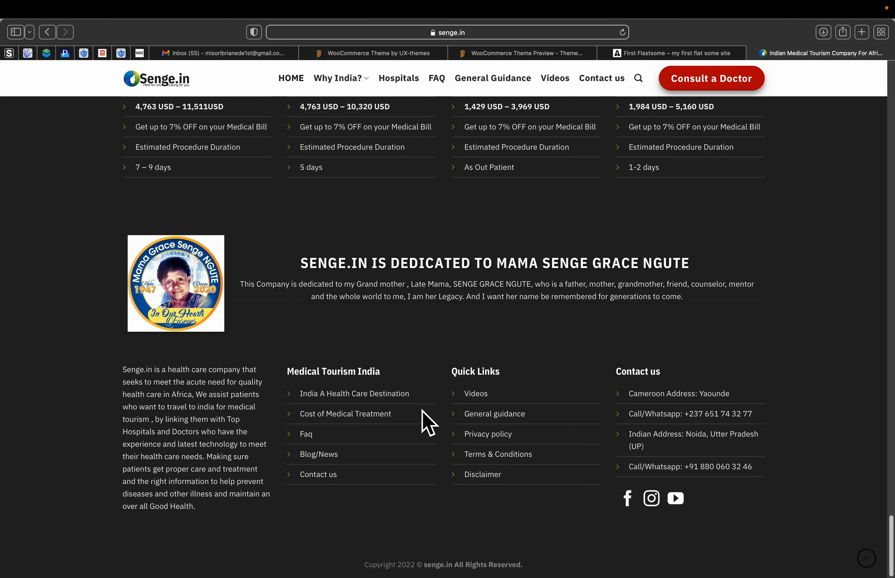
Step: Review the senge.in sections again from the footer back up to the hero banner and header
{"action": "scroll", "coordinate": [425, 423], "scroll_direction": "up", "scroll_amount": 3}
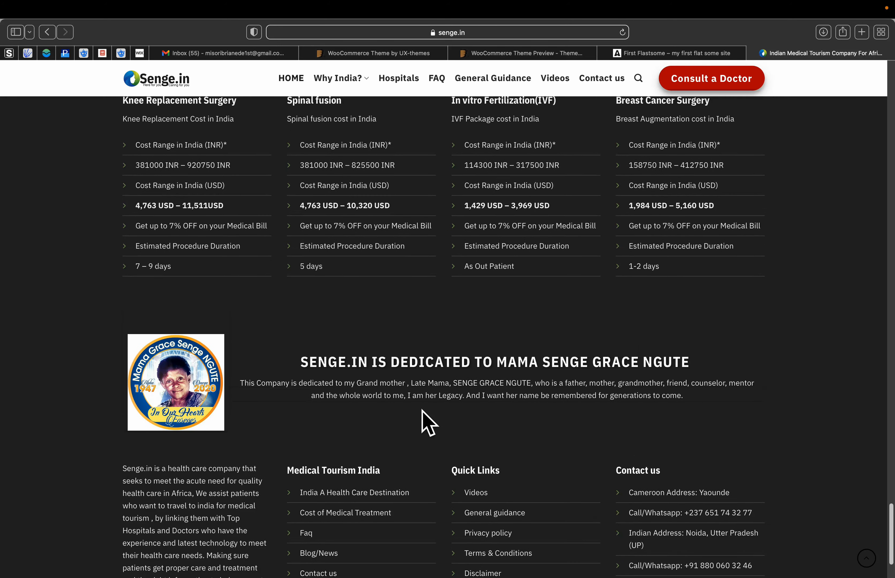
{"action": "scroll", "coordinate": [422, 409], "scroll_direction": "up", "scroll_amount": 15}
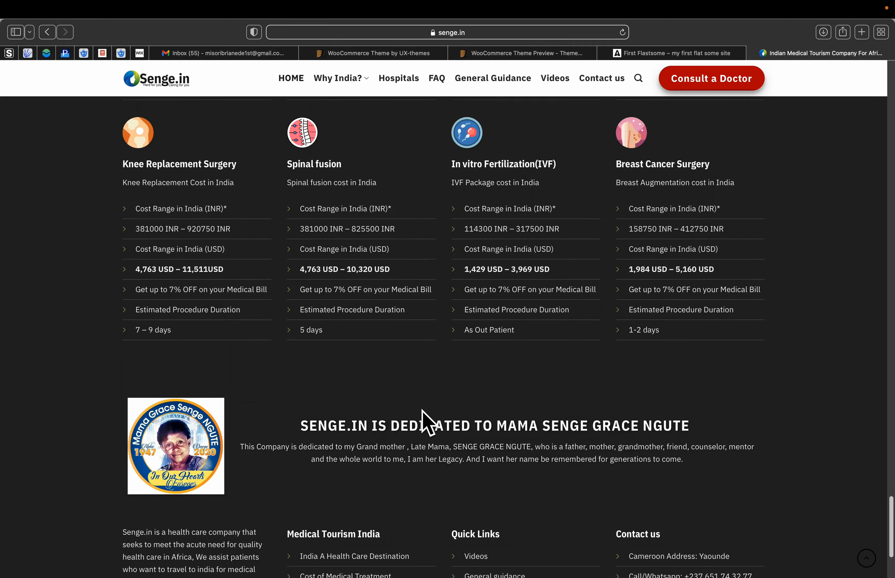
{"action": "scroll", "coordinate": [423, 410], "scroll_direction": "up", "scroll_amount": 15}
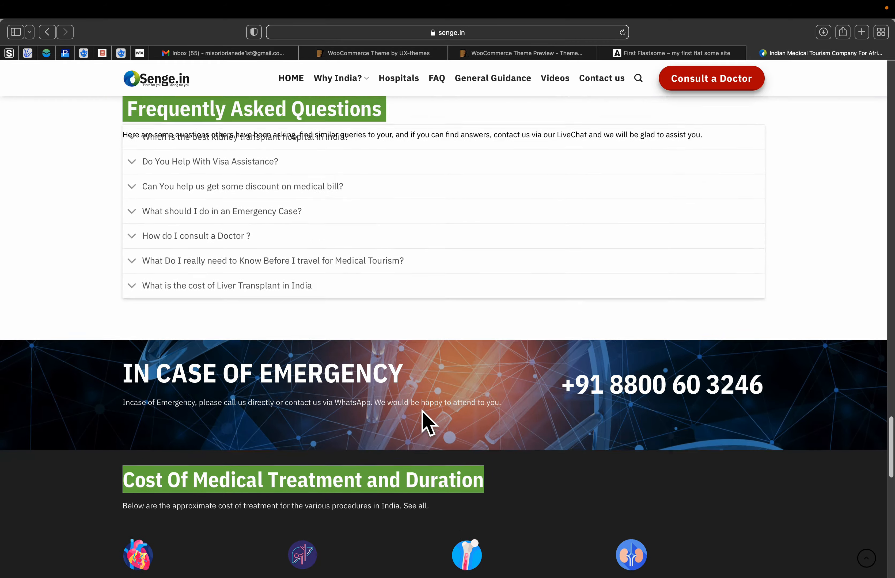
{"action": "scroll", "coordinate": [423, 423], "scroll_direction": "up", "scroll_amount": 15}
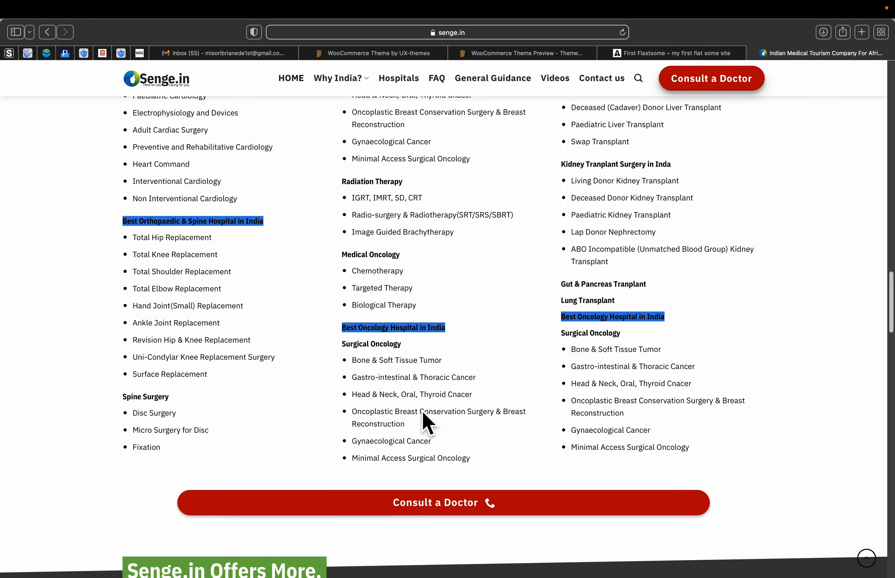
{"action": "scroll", "coordinate": [423, 423], "scroll_direction": "down", "scroll_amount": 20}
{"action": "scroll", "coordinate": [423, 423], "scroll_direction": "up", "scroll_amount": 3}
{"action": "scroll", "coordinate": [422, 411], "scroll_direction": "up", "scroll_amount": 15}
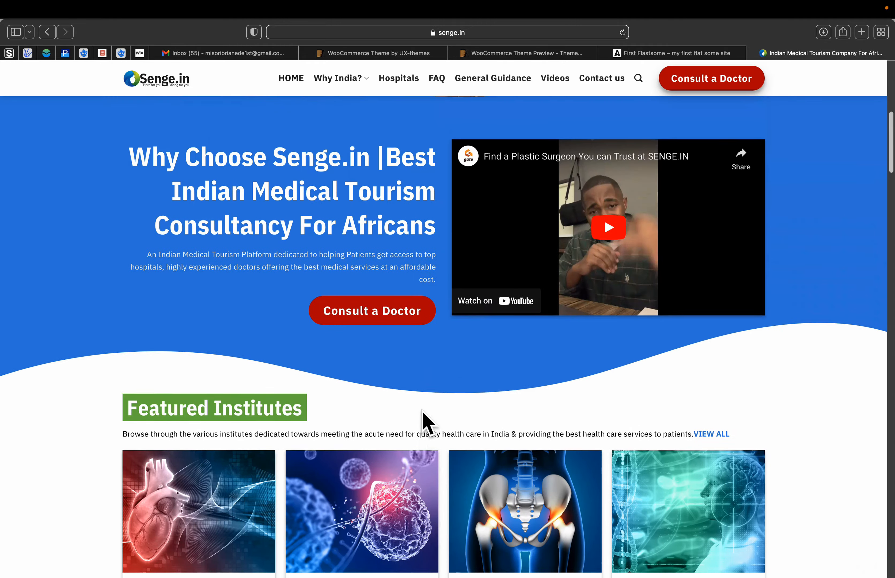
{"action": "scroll", "coordinate": [422, 410], "scroll_direction": "up", "scroll_amount": 8}
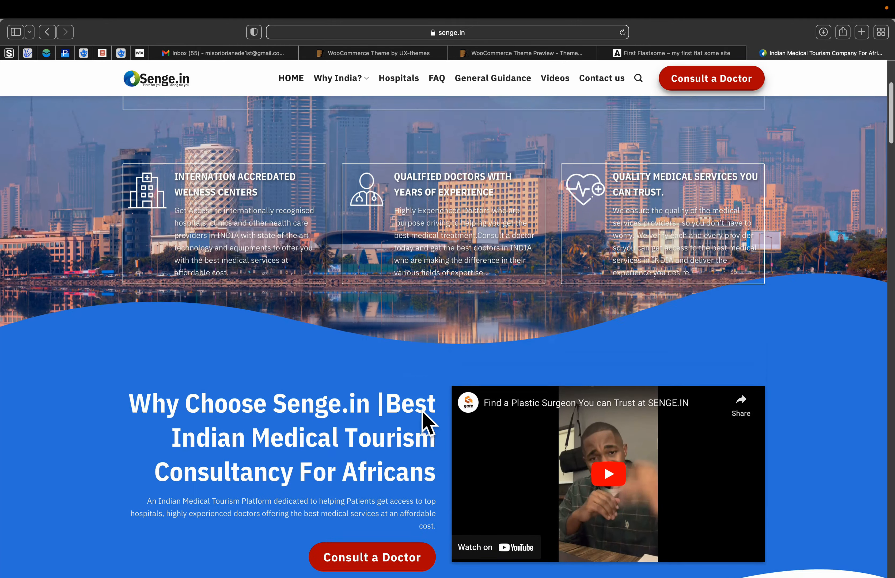
{"action": "scroll", "coordinate": [423, 423], "scroll_direction": "down", "scroll_amount": 12}
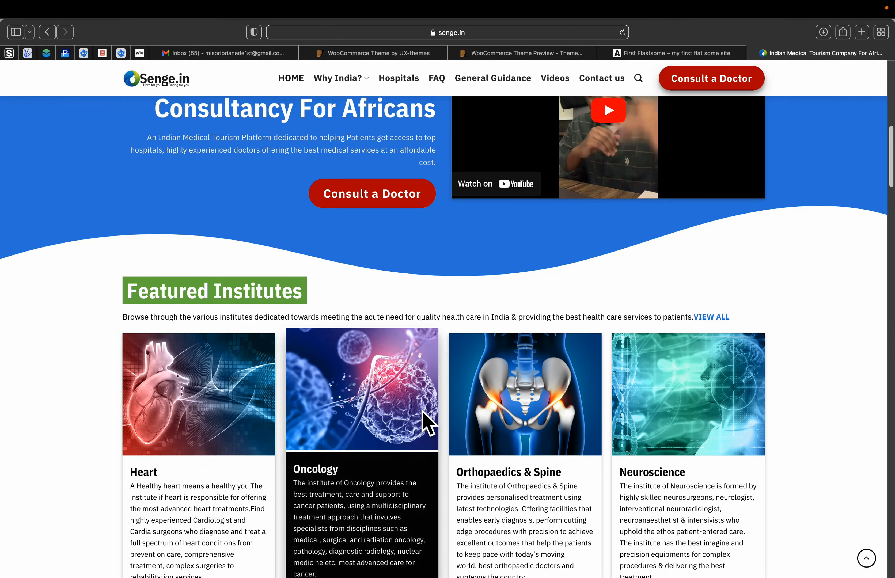
{"action": "scroll", "coordinate": [423, 422], "scroll_direction": "up", "scroll_amount": 4}
{"action": "scroll", "coordinate": [424, 420], "scroll_direction": "up", "scroll_amount": 2}
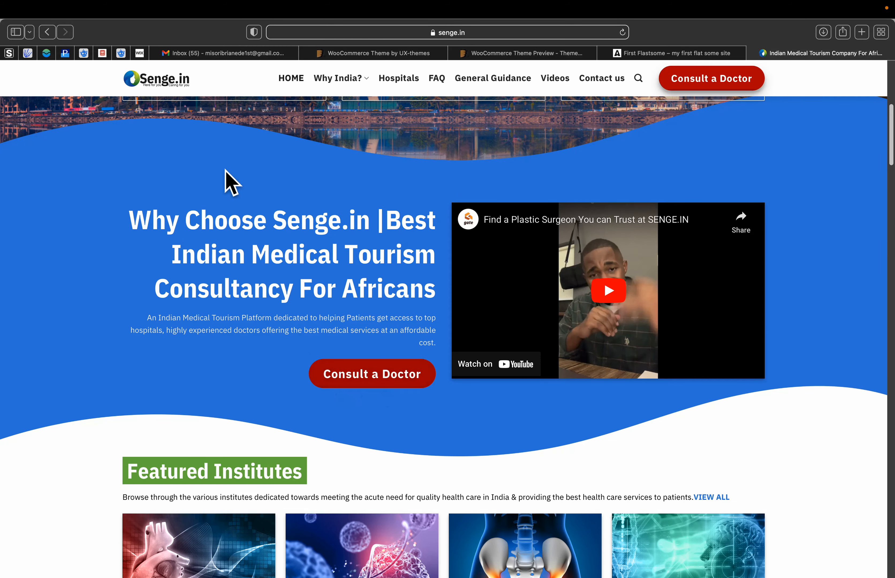
{"action": "scroll", "coordinate": [230, 175], "scroll_direction": "up", "scroll_amount": 5}
{"action": "scroll", "coordinate": [367, 293], "scroll_direction": "up", "scroll_amount": 5}
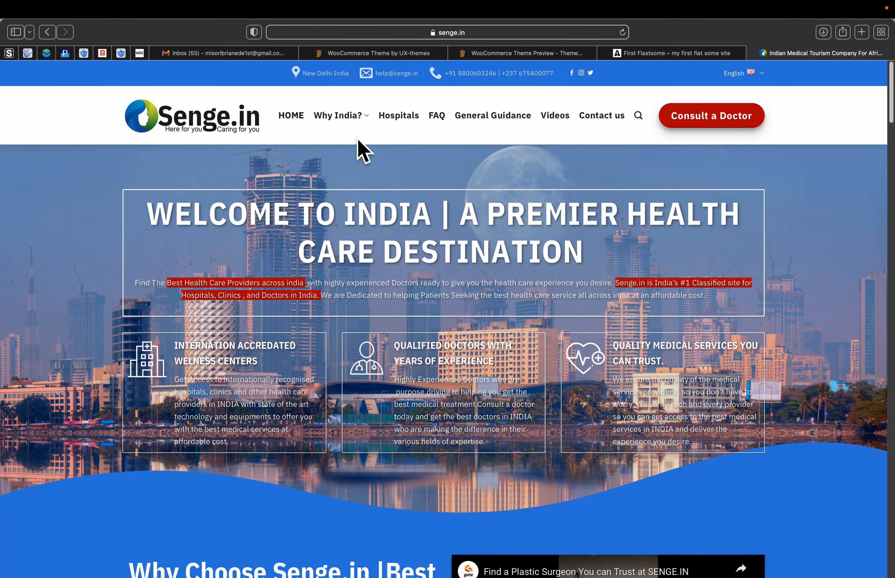
Step: Open the delcfoundation.com website in a new browser tab
{"action": "left_click", "coordinate": [861, 33]}
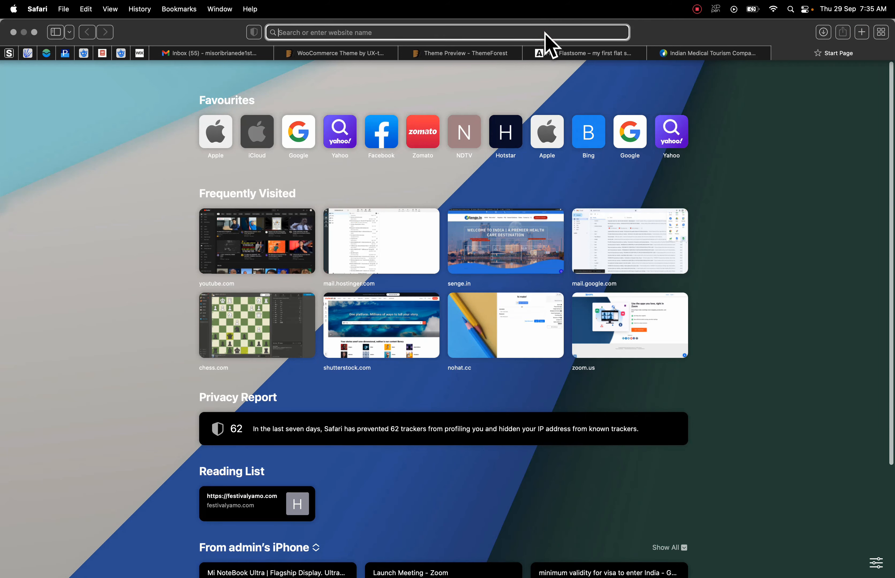
{"action": "type", "text": "delcfoundation.com"}
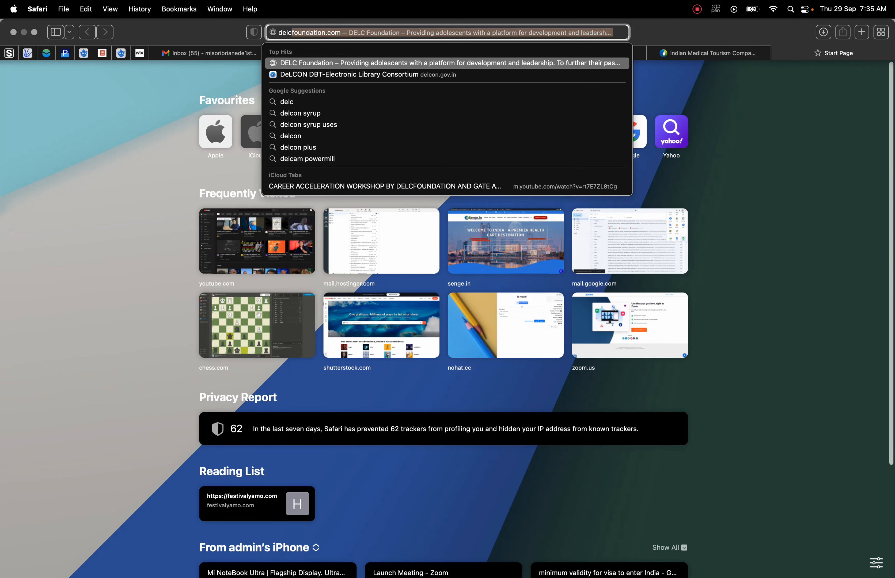
{"action": "key", "text": "Return"}
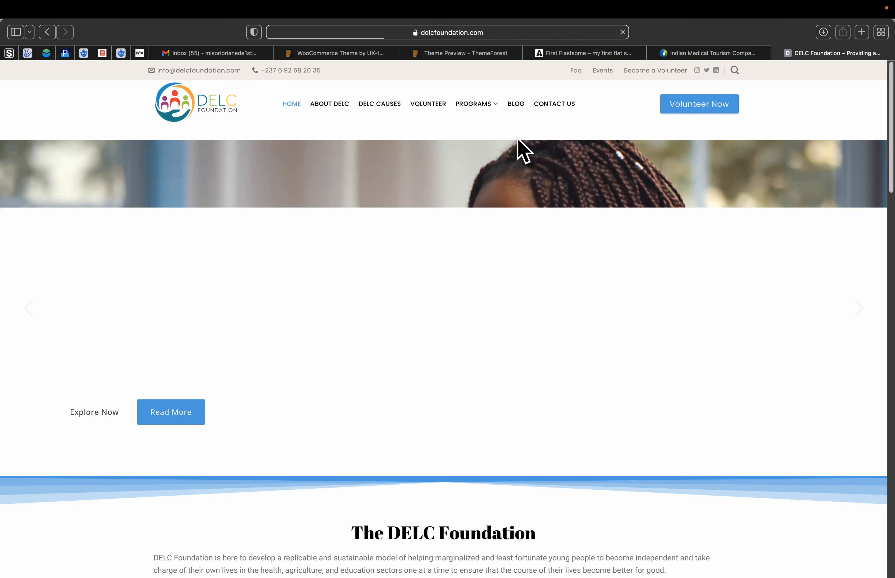
Step: Examine the DELC Foundation home page's layout from the hero slider through Strategic Pillars, causes, Join Us Today and programs to the footer
{"action": "scroll", "coordinate": [544, 259], "scroll_direction": "down", "scroll_amount": 7}
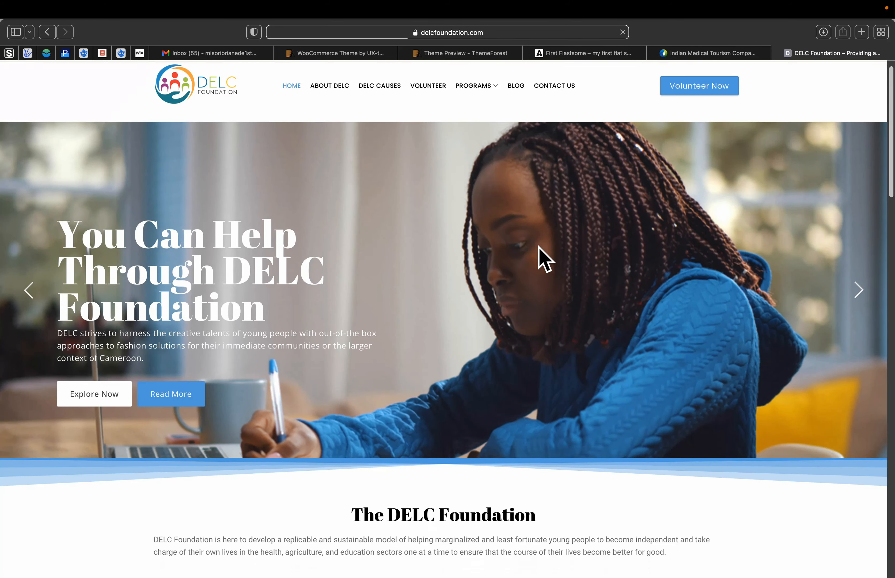
{"action": "scroll", "coordinate": [544, 260], "scroll_direction": "down", "scroll_amount": 4}
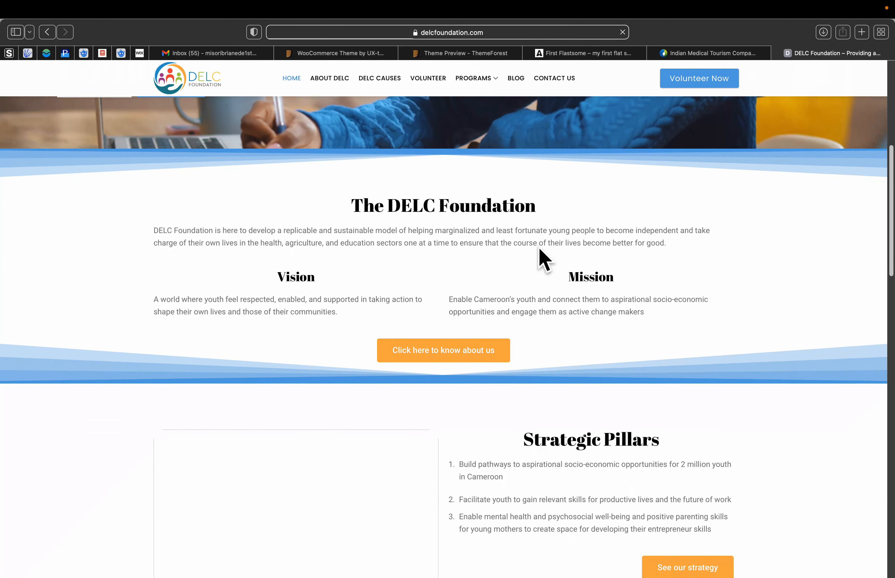
{"action": "scroll", "coordinate": [539, 248], "scroll_direction": "down", "scroll_amount": 8}
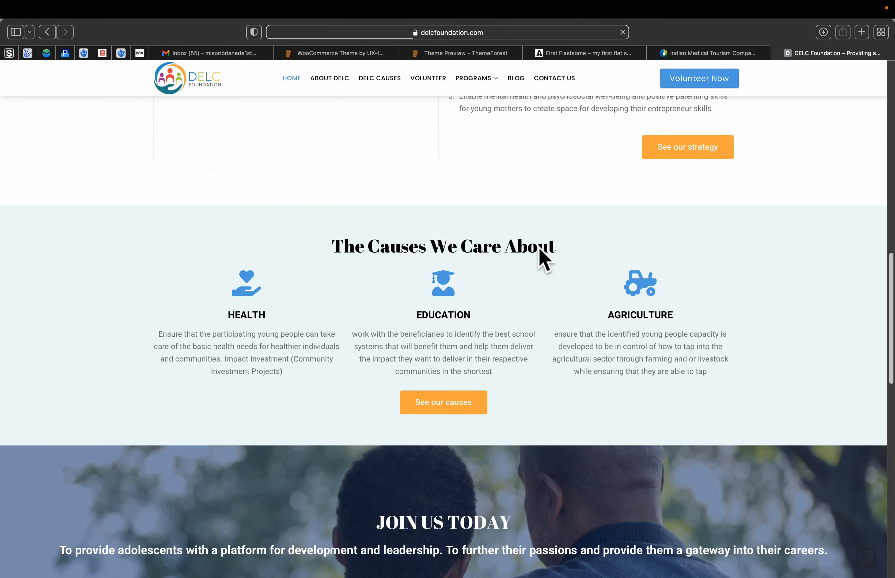
{"action": "scroll", "coordinate": [544, 259], "scroll_direction": "down", "scroll_amount": 7}
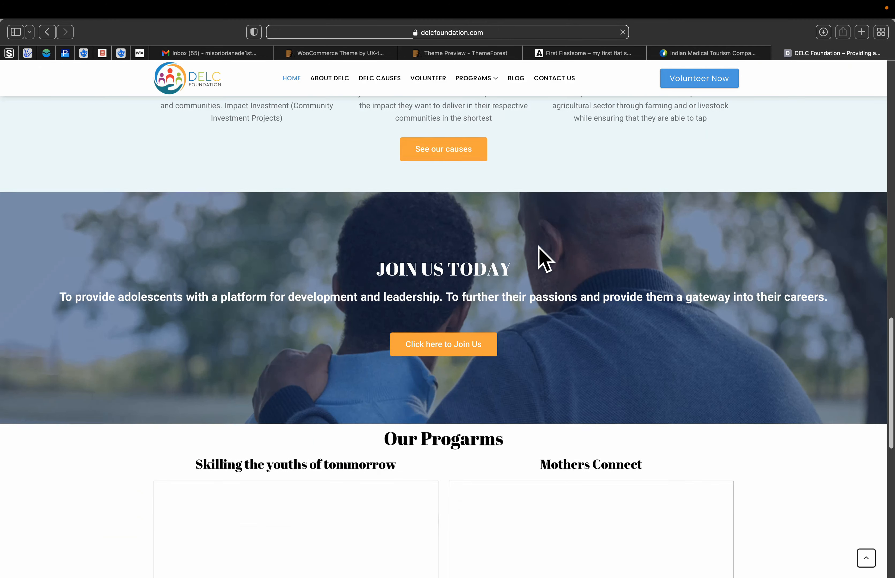
{"action": "scroll", "coordinate": [538, 246], "scroll_direction": "down", "scroll_amount": 5}
{"action": "scroll", "coordinate": [540, 249], "scroll_direction": "down", "scroll_amount": 7}
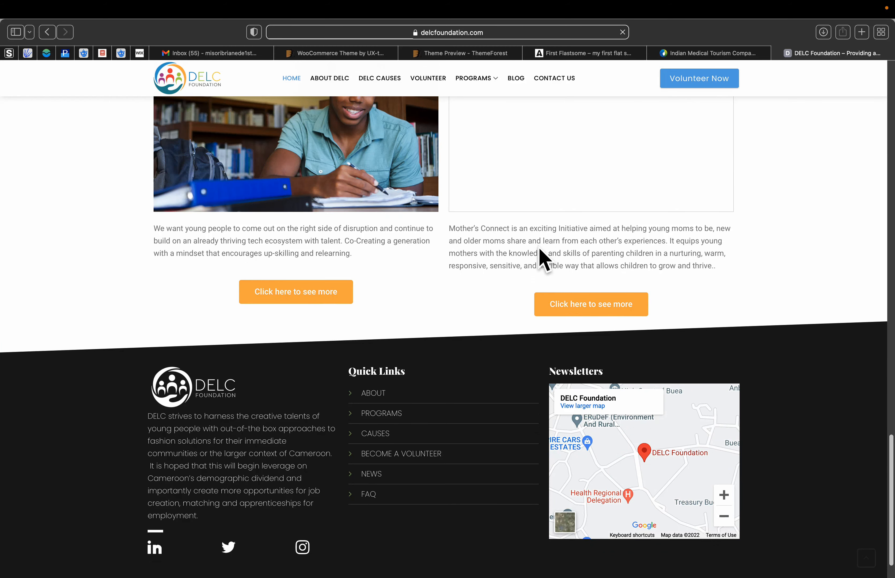
Step: Review the DELC Foundation home page's sections from the footer back up to the hero slider and header
{"action": "scroll", "coordinate": [544, 260], "scroll_direction": "up", "scroll_amount": 2}
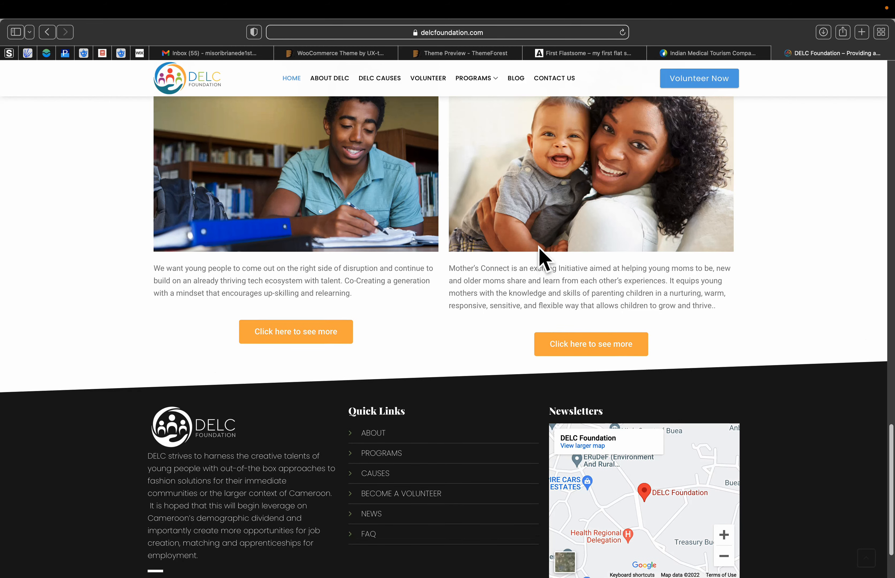
{"action": "scroll", "coordinate": [544, 259], "scroll_direction": "up", "scroll_amount": 3}
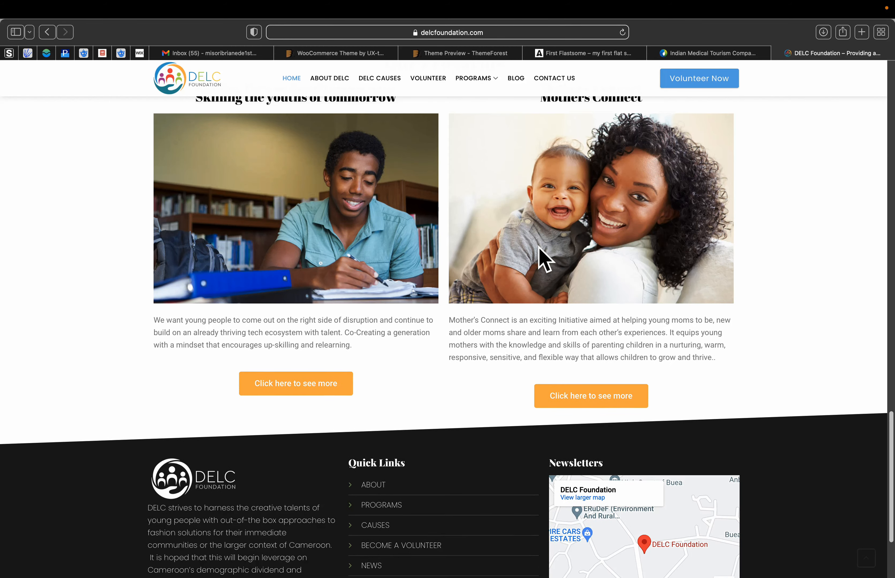
{"action": "scroll", "coordinate": [544, 260], "scroll_direction": "up", "scroll_amount": 10}
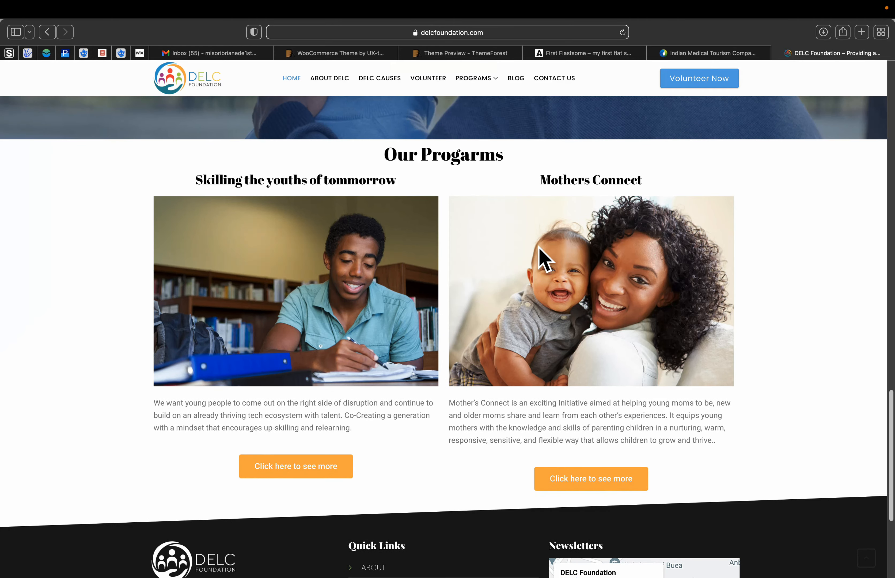
{"action": "scroll", "coordinate": [544, 260], "scroll_direction": "up", "scroll_amount": 20}
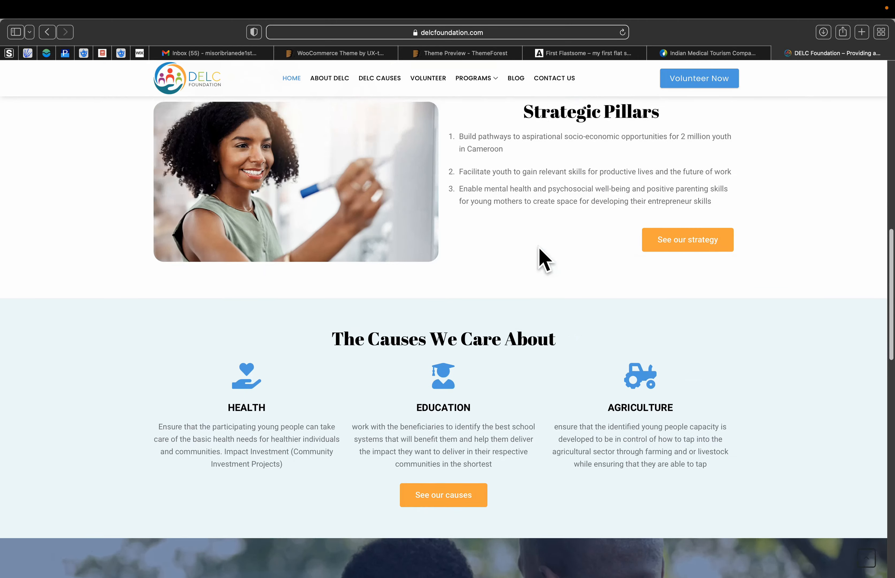
{"action": "scroll", "coordinate": [544, 260], "scroll_direction": "up", "scroll_amount": 5}
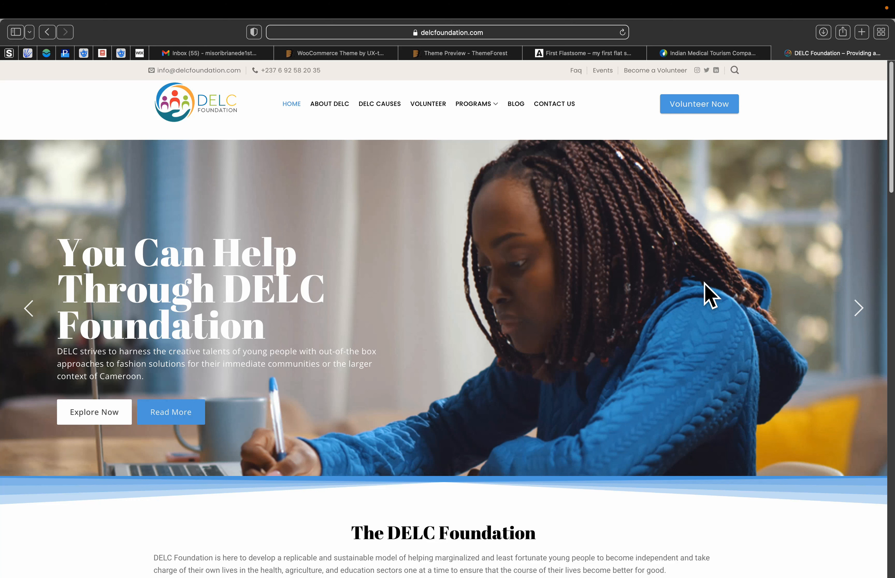
{"action": "scroll", "coordinate": [709, 297], "scroll_direction": "down", "scroll_amount": 1}
{"action": "scroll", "coordinate": [710, 297], "scroll_direction": "up", "scroll_amount": 1}
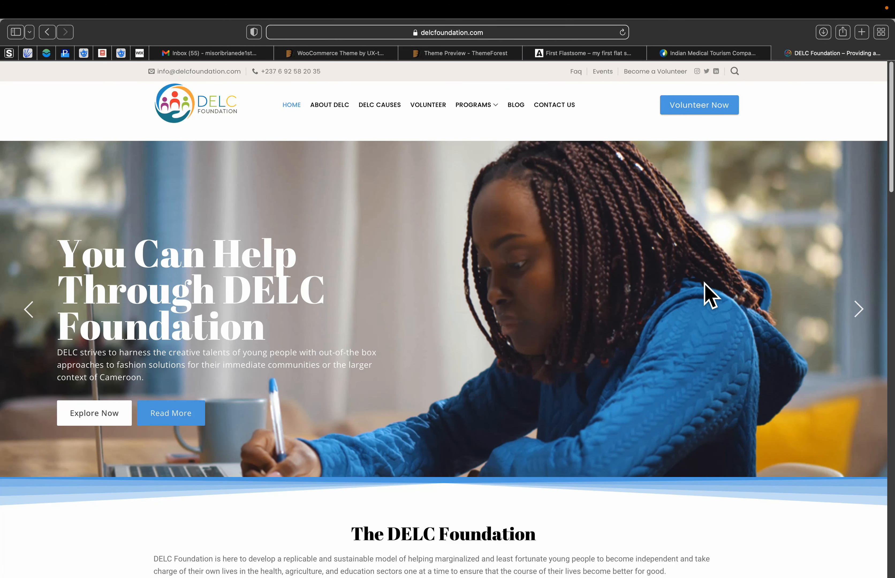
Step: Cycle through the DELC Foundation hero slider's slides to the one titled Skilling The Youths Of Tomorrow
{"action": "left_click", "coordinate": [858, 310]}
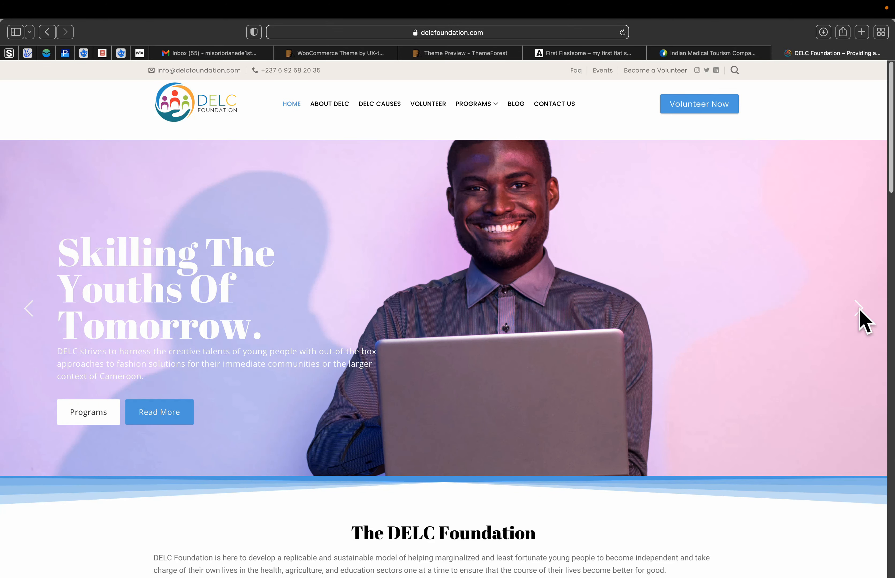
{"action": "left_click", "coordinate": [859, 309]}
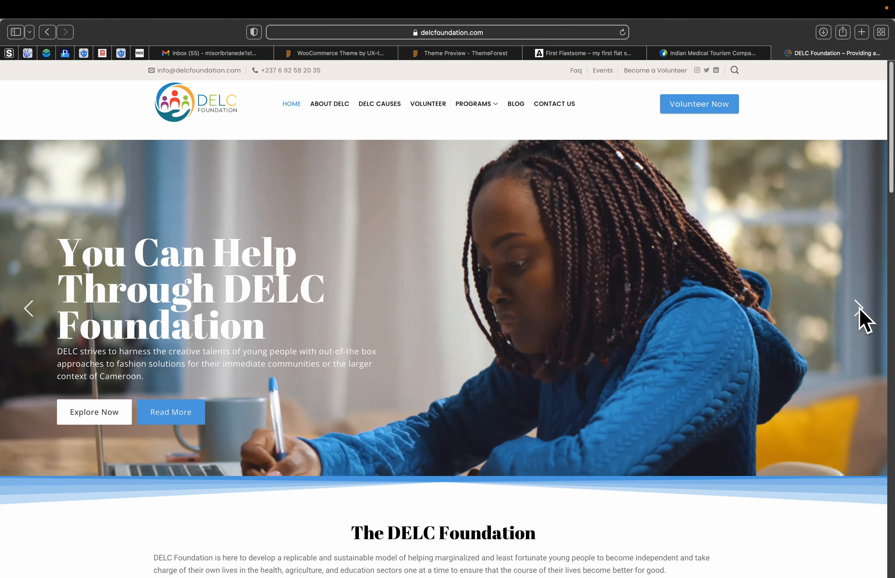
{"action": "left_click", "coordinate": [858, 309]}
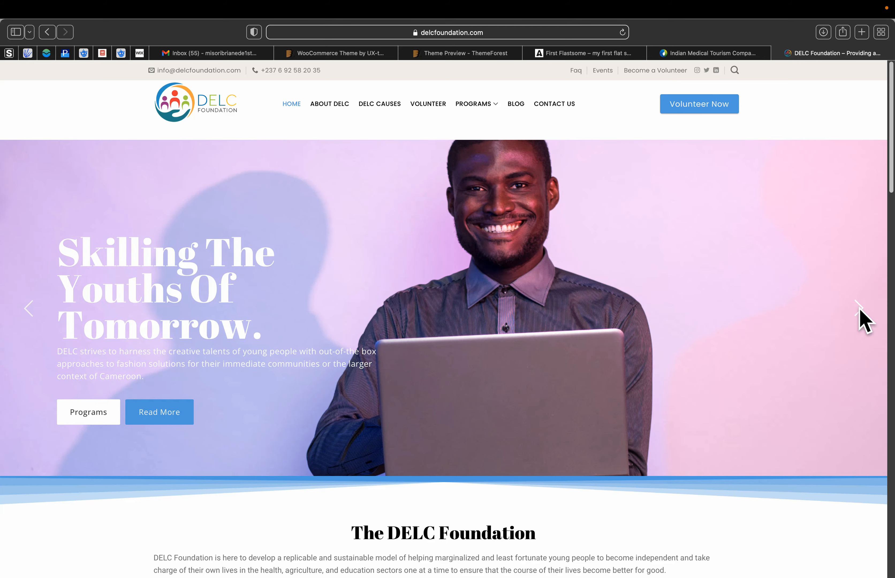
Step: Examine the DELC Foundation section dividers, Vision and Mission columns, pillars, causes, call-to-action banner, programs and footer a second time
{"action": "scroll", "coordinate": [641, 292], "scroll_direction": "down", "scroll_amount": 10}
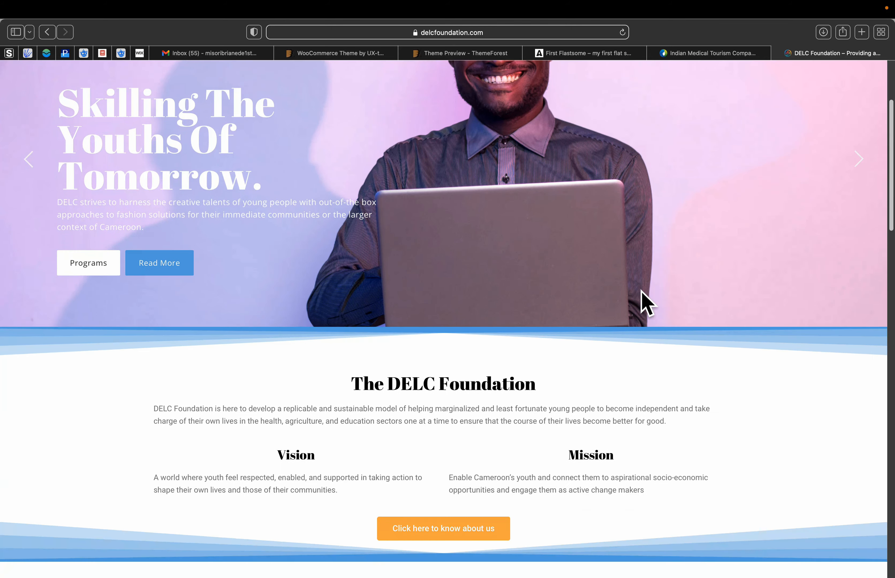
{"action": "scroll", "coordinate": [641, 292], "scroll_direction": "down", "scroll_amount": 4}
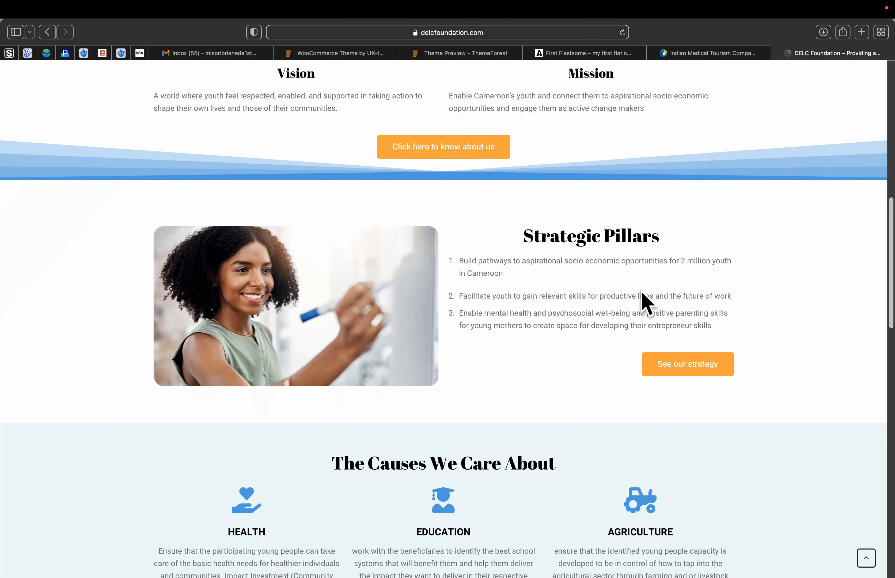
{"action": "scroll", "coordinate": [645, 305], "scroll_direction": "down", "scroll_amount": 3}
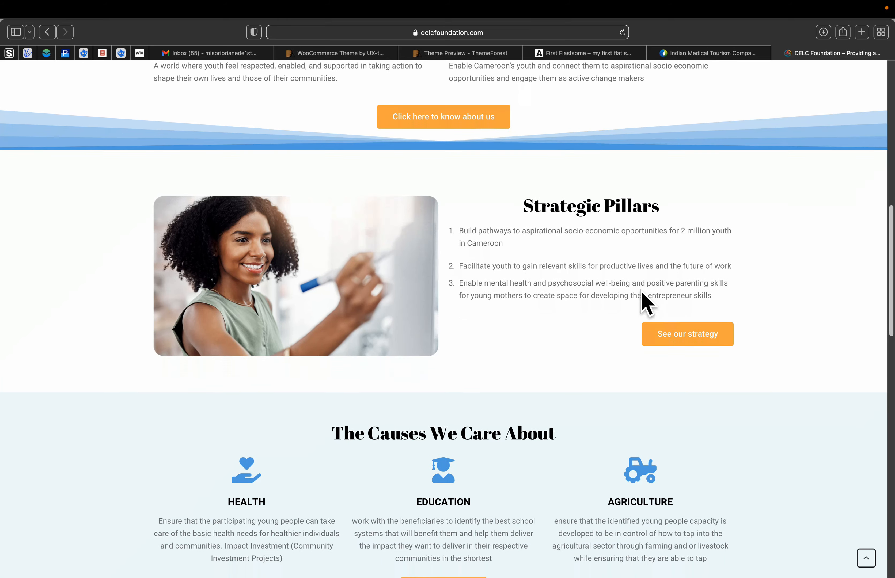
{"action": "scroll", "coordinate": [642, 293], "scroll_direction": "down", "scroll_amount": 6}
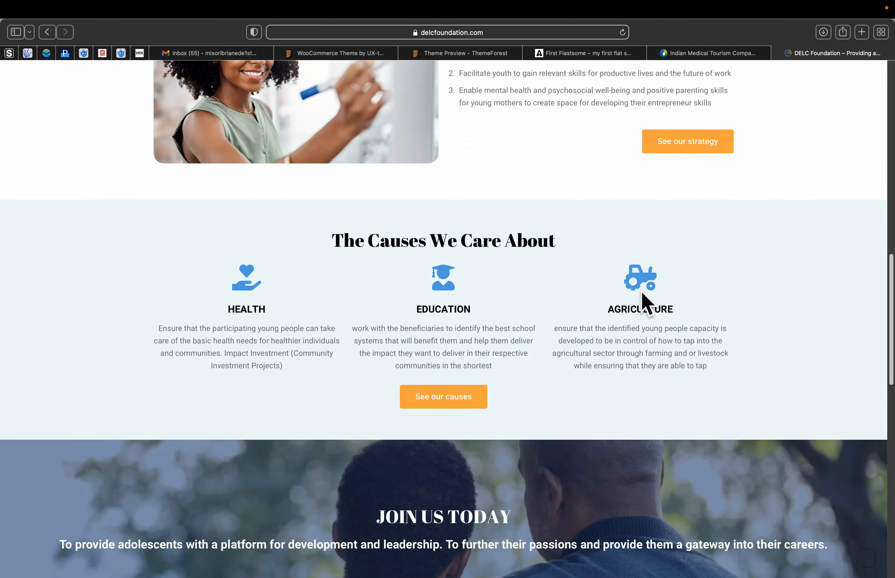
{"action": "scroll", "coordinate": [577, 370], "scroll_direction": "down", "scroll_amount": 14}
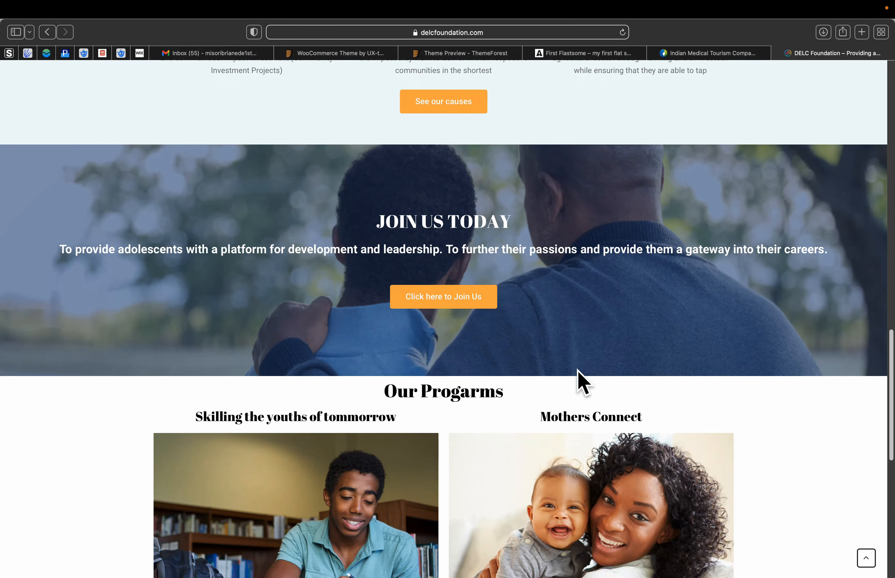
{"action": "scroll", "coordinate": [581, 379], "scroll_direction": "down", "scroll_amount": 5}
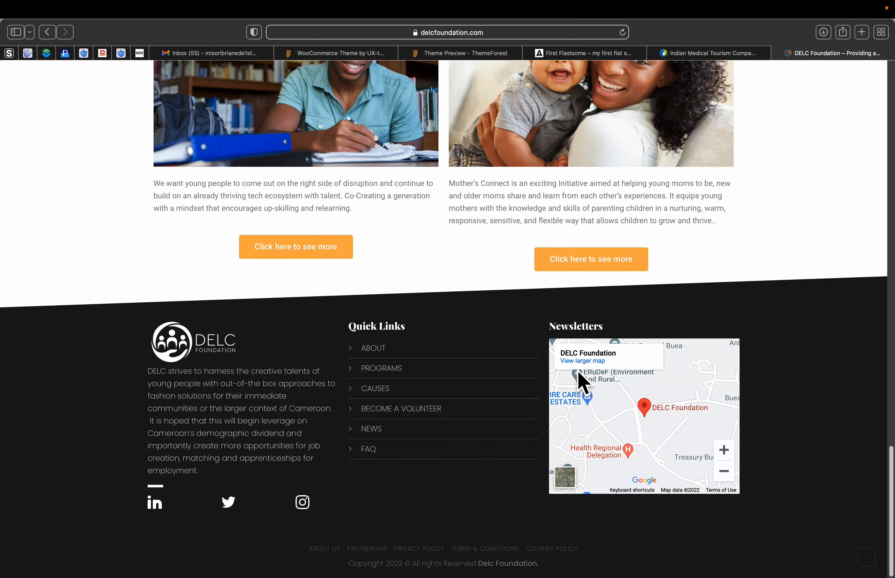
Step: Compare the DELC Foundation hero slider with the Join Us Today banner and programs section once more
{"action": "scroll", "coordinate": [579, 378], "scroll_direction": "up", "scroll_amount": 20}
{"action": "scroll", "coordinate": [699, 245], "scroll_direction": "up", "scroll_amount": 6}
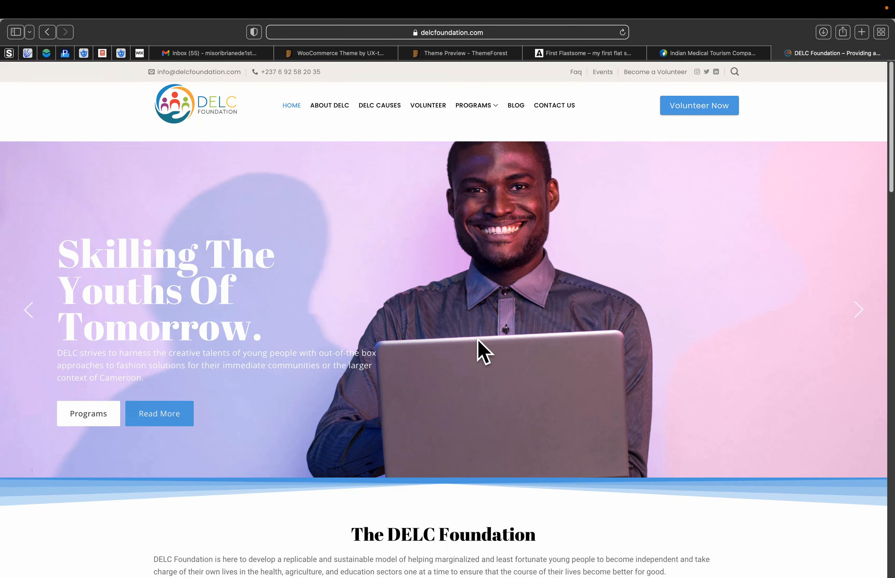
{"action": "scroll", "coordinate": [479, 352], "scroll_direction": "down", "scroll_amount": 15}
{"action": "scroll", "coordinate": [482, 351], "scroll_direction": "down", "scroll_amount": 20}
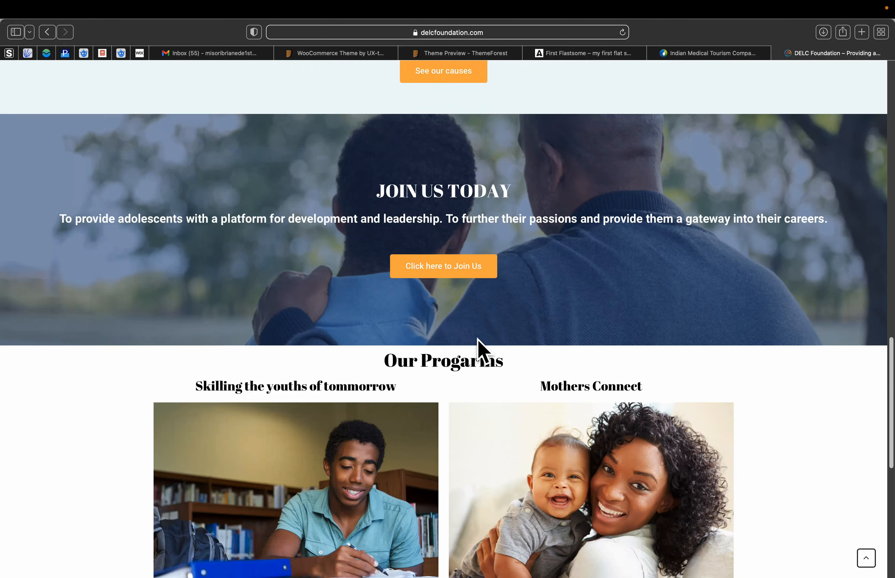
{"action": "scroll", "coordinate": [477, 339], "scroll_direction": "up", "scroll_amount": 20}
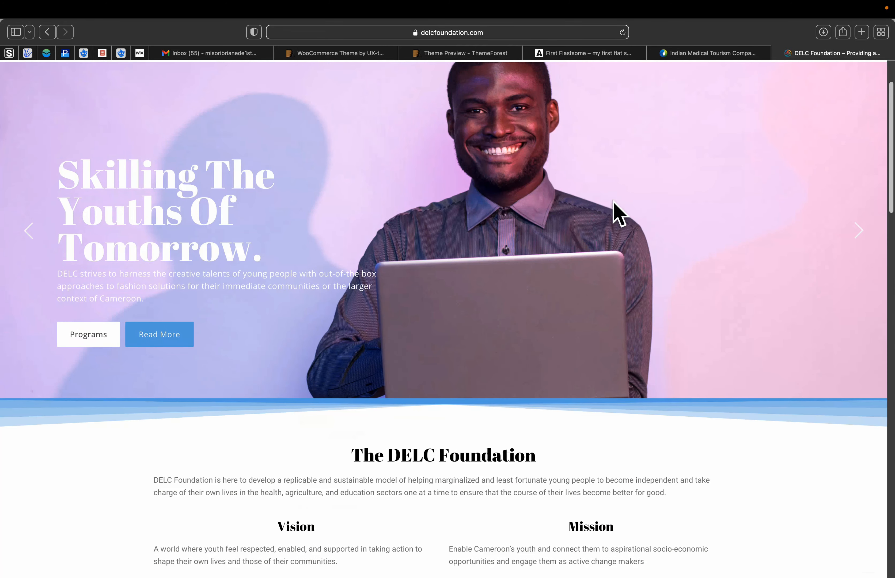
Step: Open the hcrevllc.com website in the current browser tab
{"action": "left_click", "coordinate": [572, 30]}
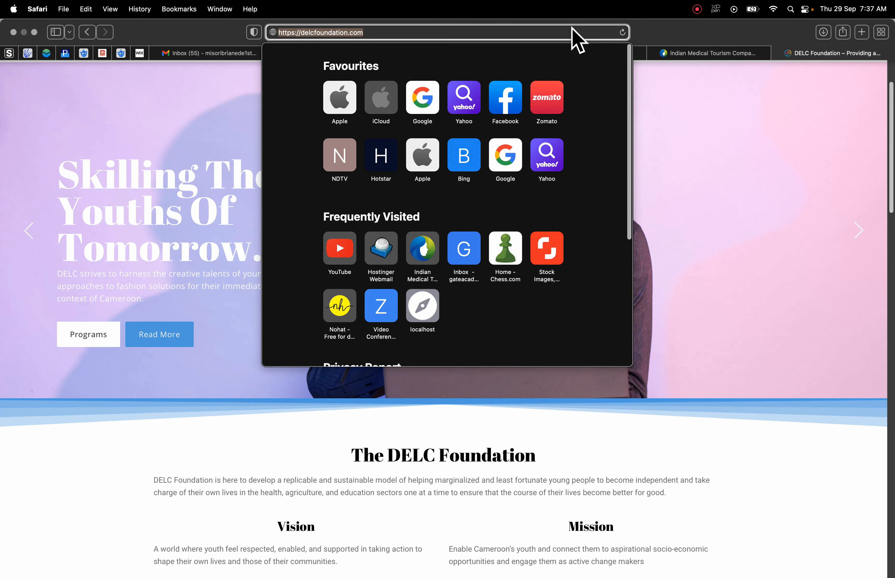
{"action": "type", "text": "hcrevllc"}
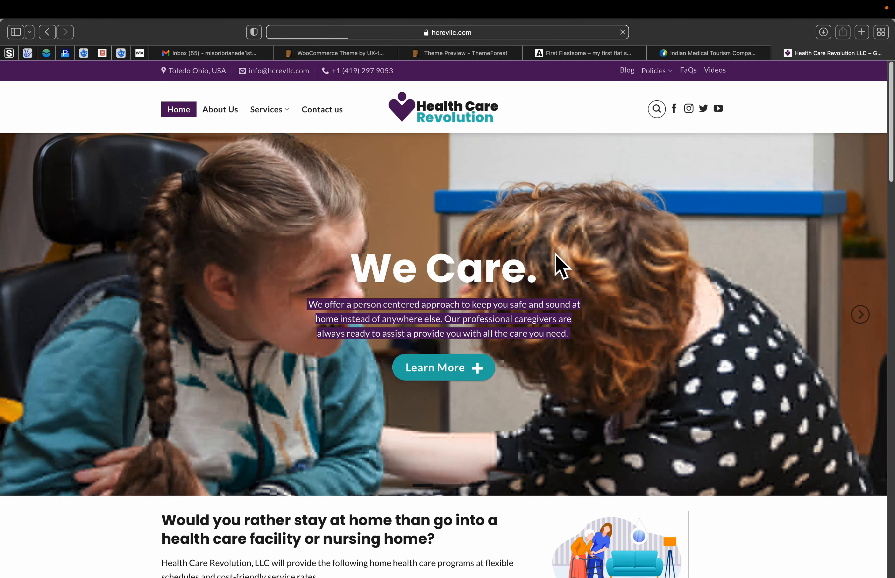
Step: Examine the Health Care Revolution home page's hero, service slider, Knowledge Center, blog posts and statistics, returning to the header
{"action": "scroll", "coordinate": [716, 314], "scroll_direction": "down", "scroll_amount": 6}
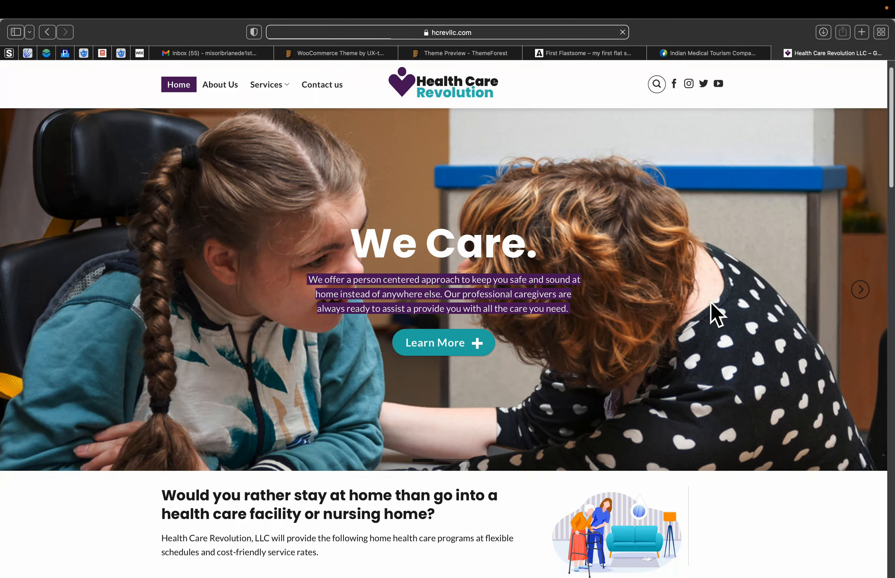
{"action": "scroll", "coordinate": [716, 314], "scroll_direction": "down", "scroll_amount": 10}
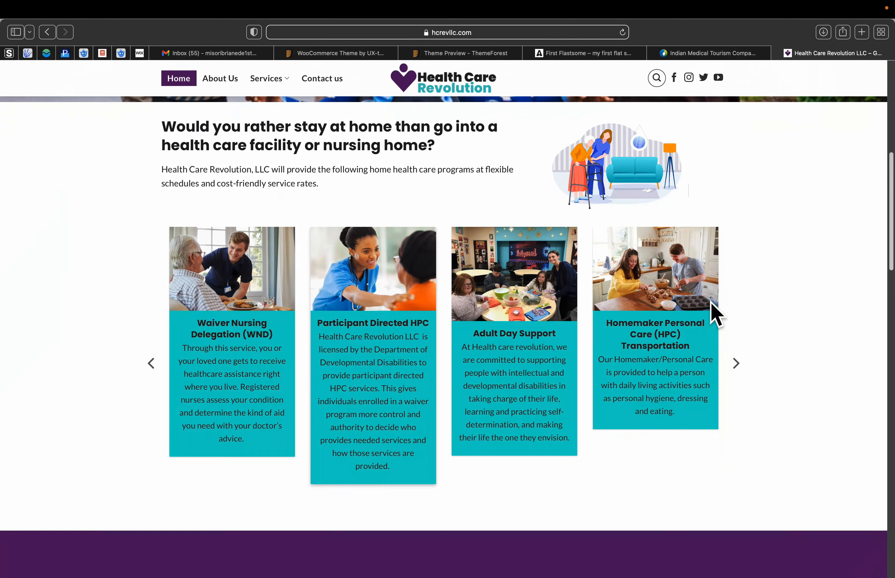
{"action": "scroll", "coordinate": [711, 303], "scroll_direction": "down", "scroll_amount": 12}
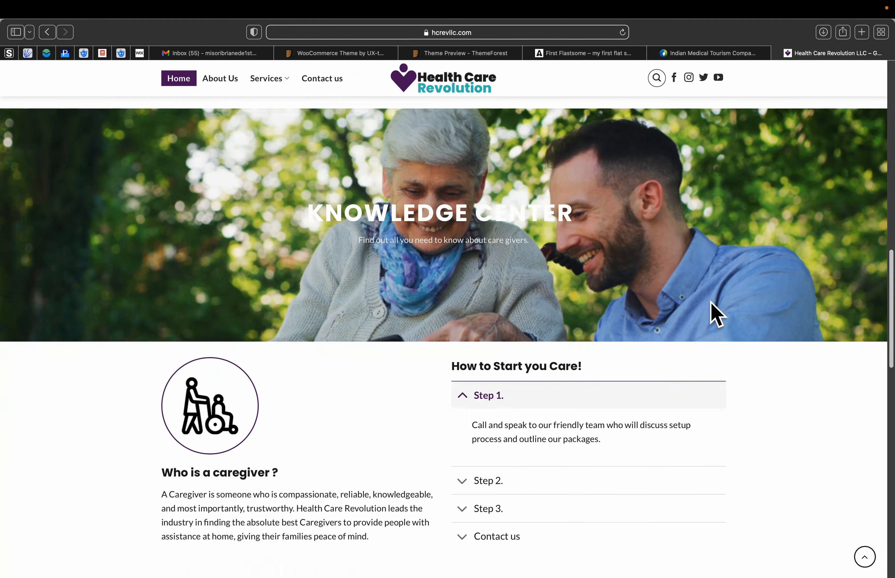
{"action": "scroll", "coordinate": [710, 301], "scroll_direction": "down", "scroll_amount": 14}
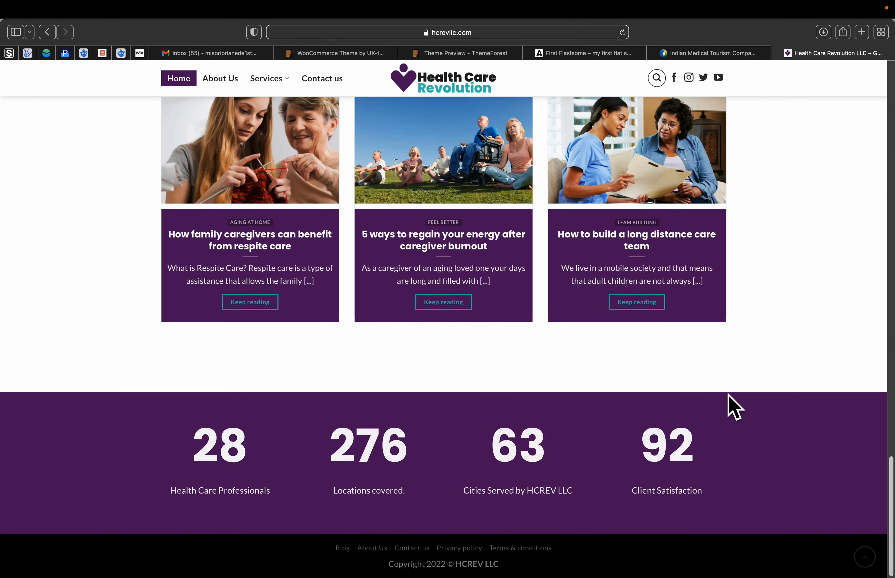
{"action": "scroll", "coordinate": [733, 408], "scroll_direction": "up", "scroll_amount": 12}
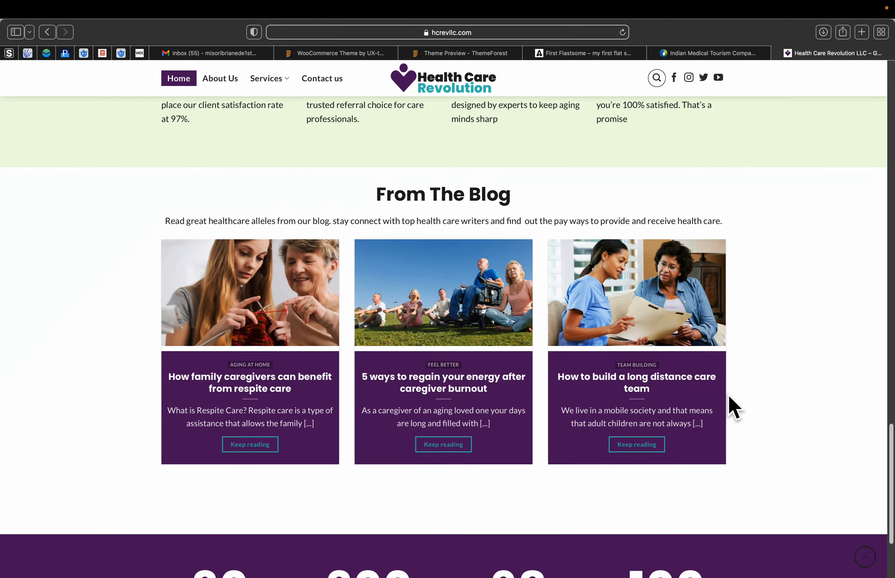
{"action": "scroll", "coordinate": [733, 408], "scroll_direction": "up", "scroll_amount": 20}
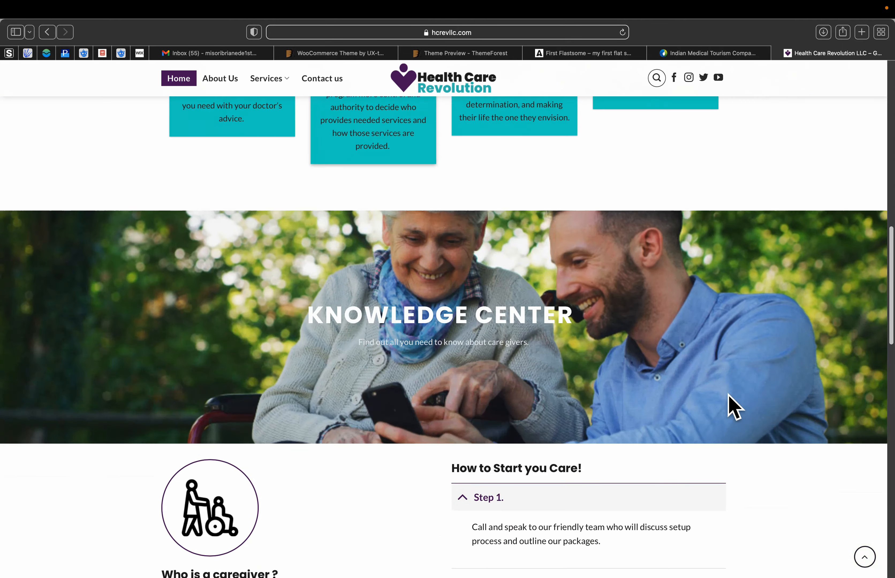
{"action": "scroll", "coordinate": [733, 408], "scroll_direction": "up", "scroll_amount": 4}
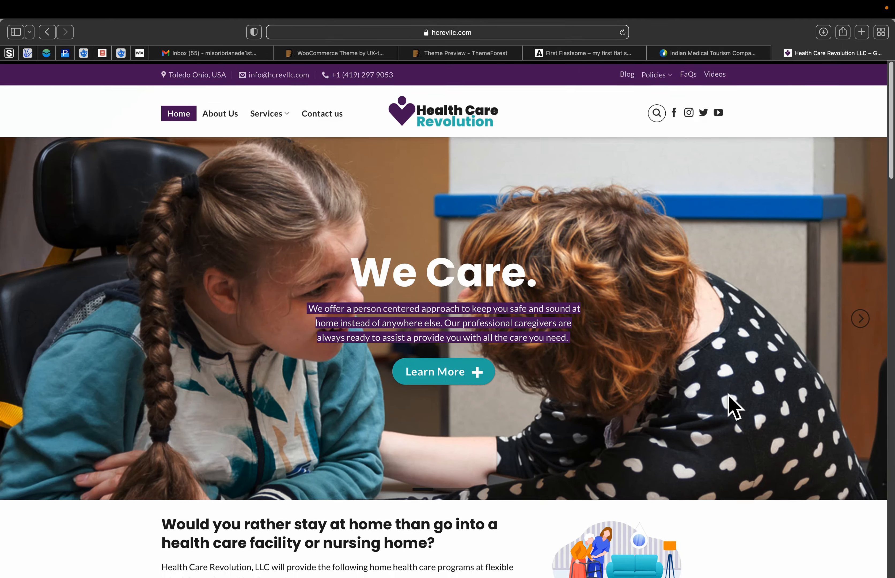
Step: Open the Health Care Revolution Contact Us page and examine its banner, contact form and contact details
{"action": "left_click", "coordinate": [321, 111]}
{"action": "scroll", "coordinate": [477, 348], "scroll_direction": "down", "scroll_amount": 6}
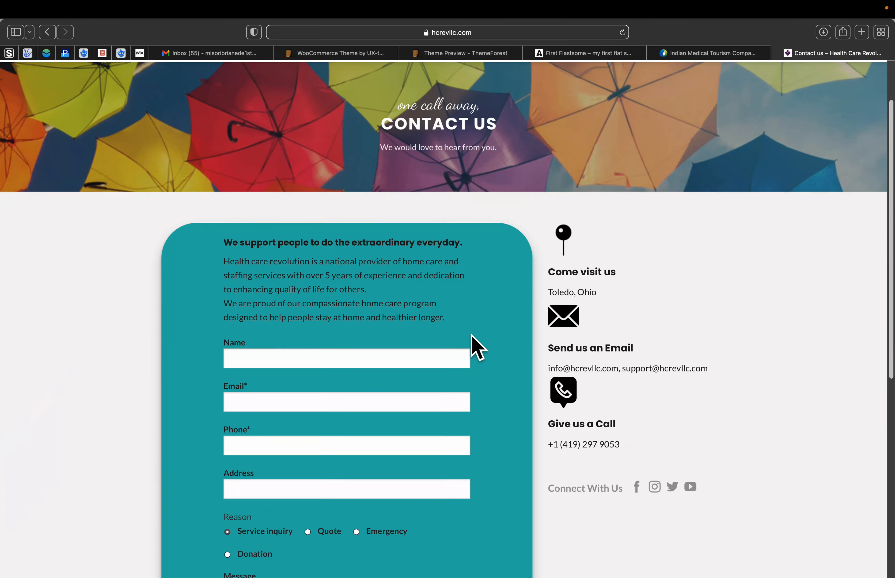
{"action": "scroll", "coordinate": [477, 347], "scroll_direction": "down", "scroll_amount": 5}
{"action": "scroll", "coordinate": [477, 347], "scroll_direction": "up", "scroll_amount": 7}
{"action": "scroll", "coordinate": [477, 348], "scroll_direction": "up", "scroll_amount": 4}
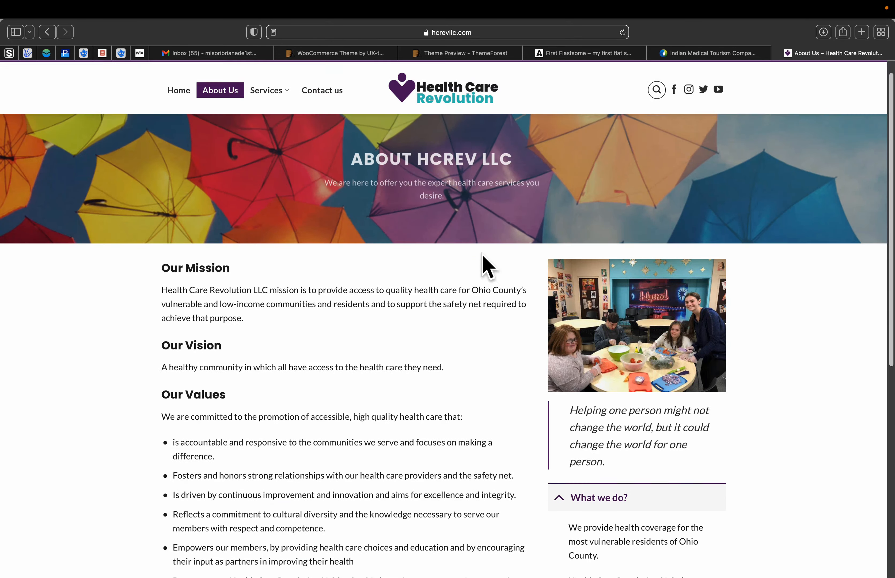
Step: Examine the About Us page's mission, vision, values, accordion, icon boxes and statistics, returning to the header
{"action": "scroll", "coordinate": [483, 265], "scroll_direction": "down", "scroll_amount": 6}
{"action": "scroll", "coordinate": [483, 256], "scroll_direction": "down", "scroll_amount": 3}
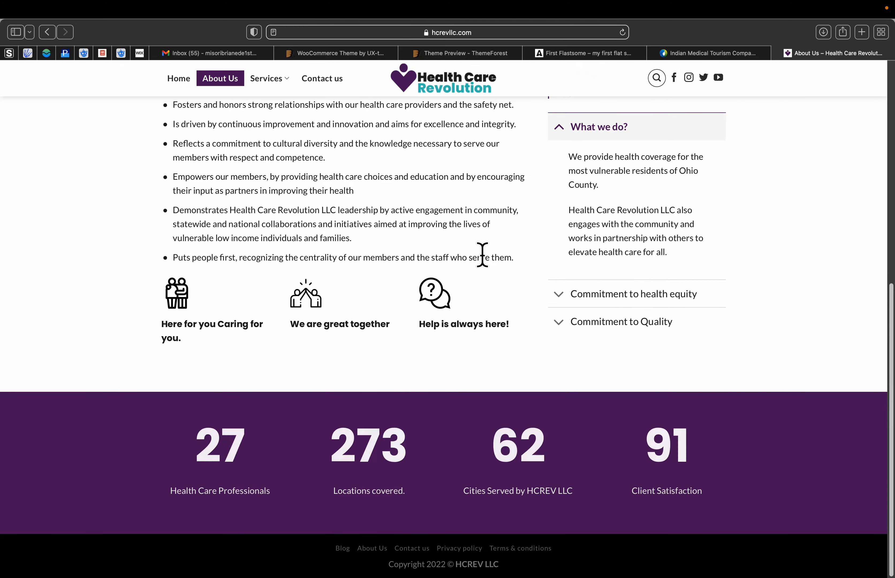
{"action": "scroll", "coordinate": [482, 255], "scroll_direction": "up", "scroll_amount": 10}
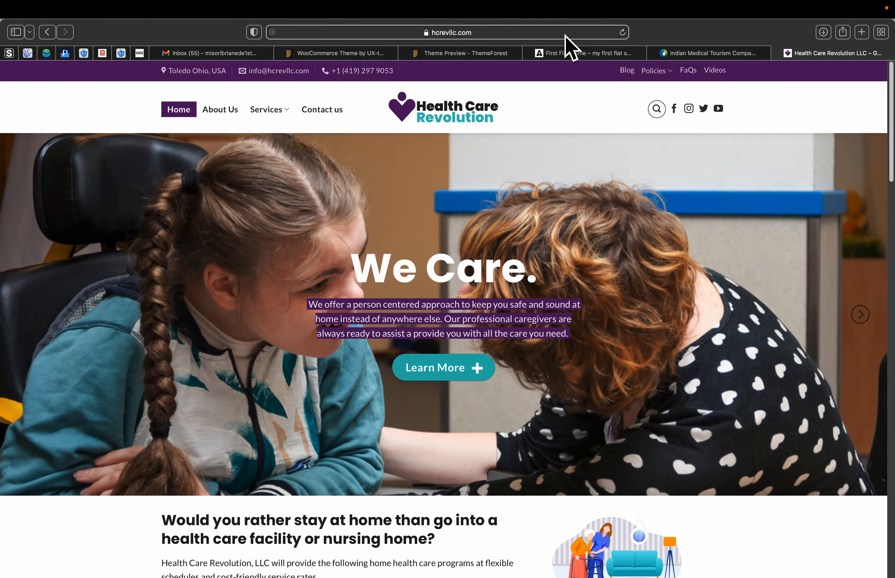
Step: Open the quexzel.com website in the current browser tab
{"action": "left_click", "coordinate": [564, 33]}
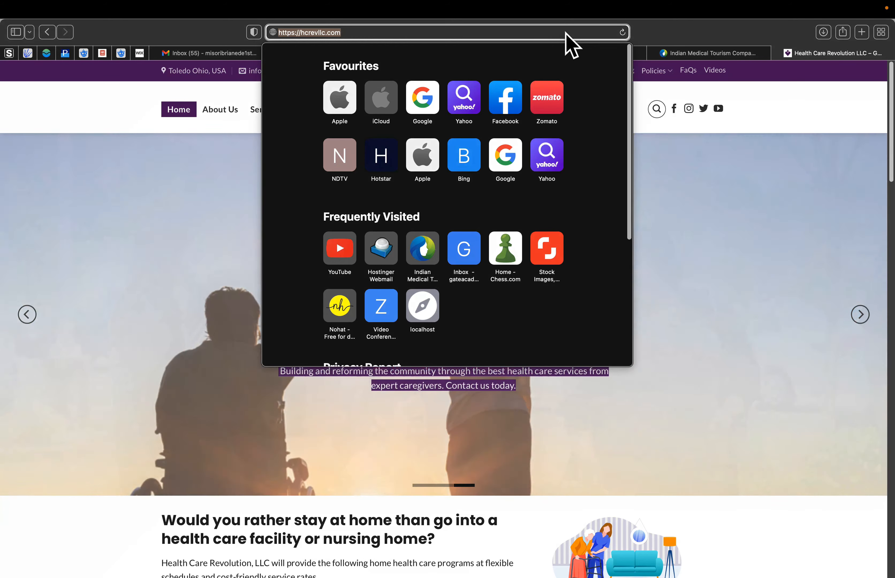
{"action": "type", "text": "quex"}
{"action": "key", "text": "Return"}
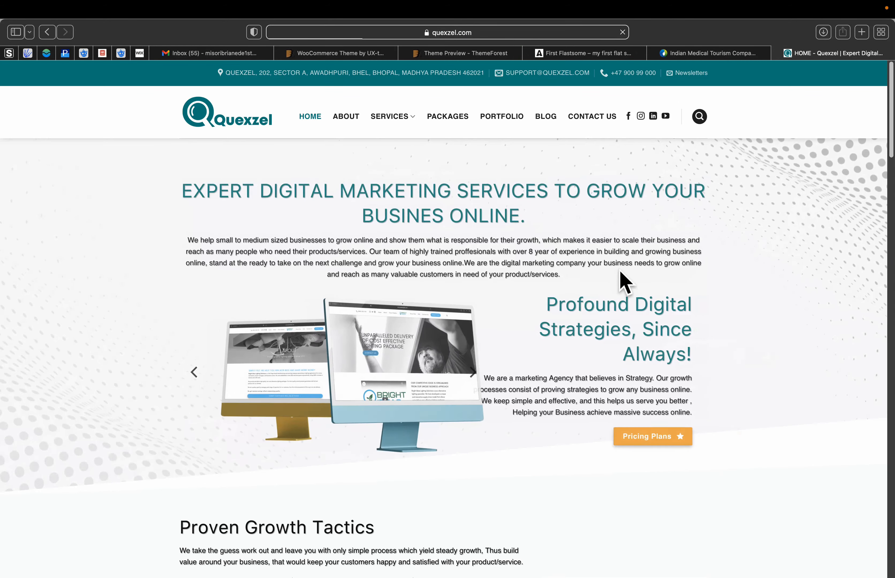
Step: Examine the Quexzel home page's growth tactics, slanted section dividers, services grid, mission, client logos, newsletter and footer, returning to the header
{"action": "scroll", "coordinate": [598, 287], "scroll_direction": "down", "scroll_amount": 7}
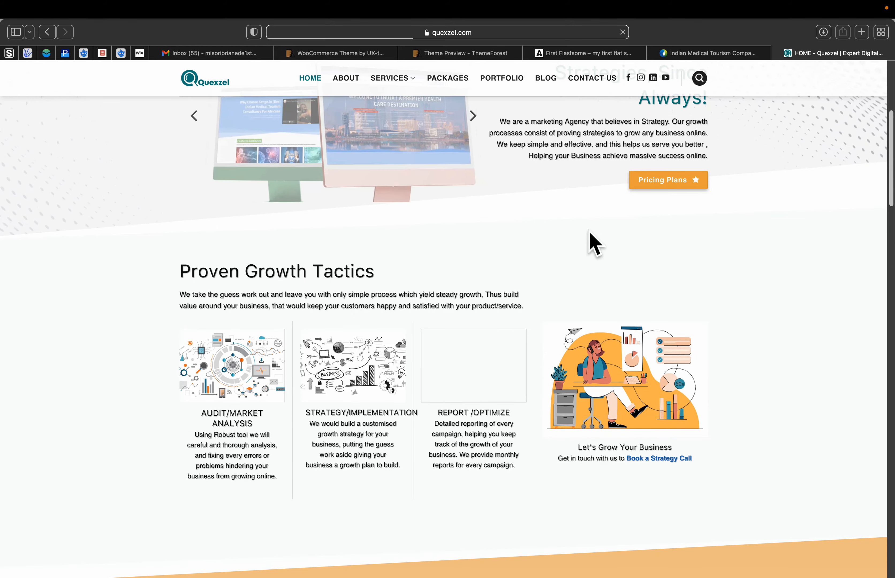
{"action": "scroll", "coordinate": [579, 323], "scroll_direction": "down", "scroll_amount": 5}
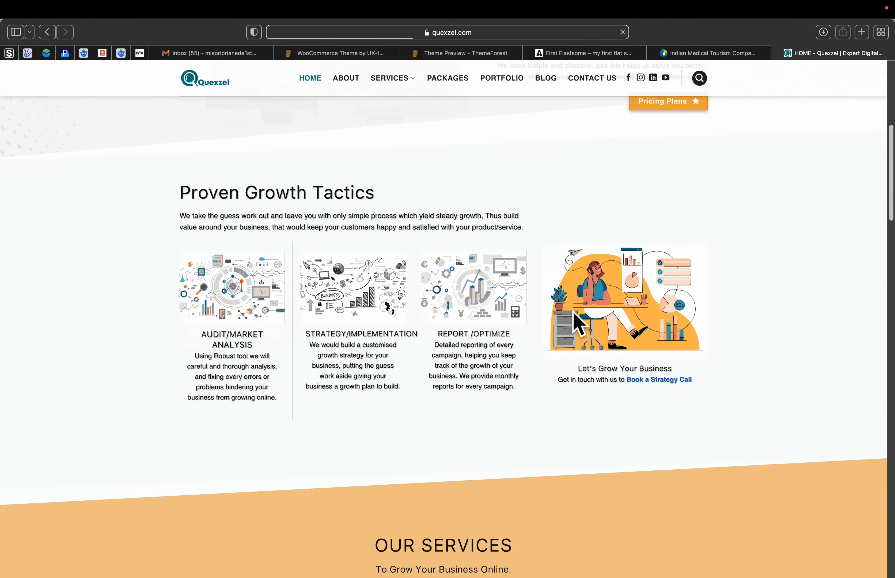
{"action": "scroll", "coordinate": [579, 323], "scroll_direction": "down", "scroll_amount": 3}
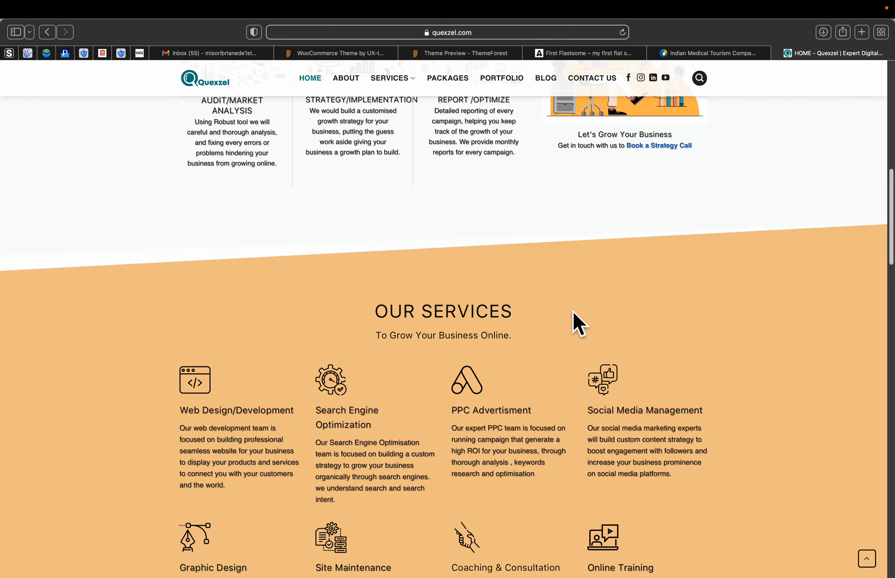
{"action": "scroll", "coordinate": [579, 324], "scroll_direction": "down", "scroll_amount": 6}
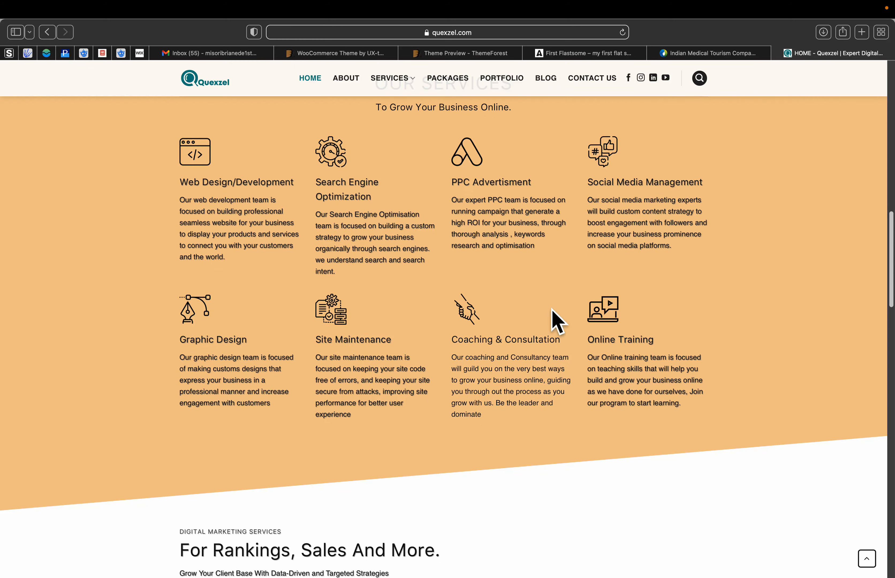
{"action": "scroll", "coordinate": [557, 321], "scroll_direction": "down", "scroll_amount": 18}
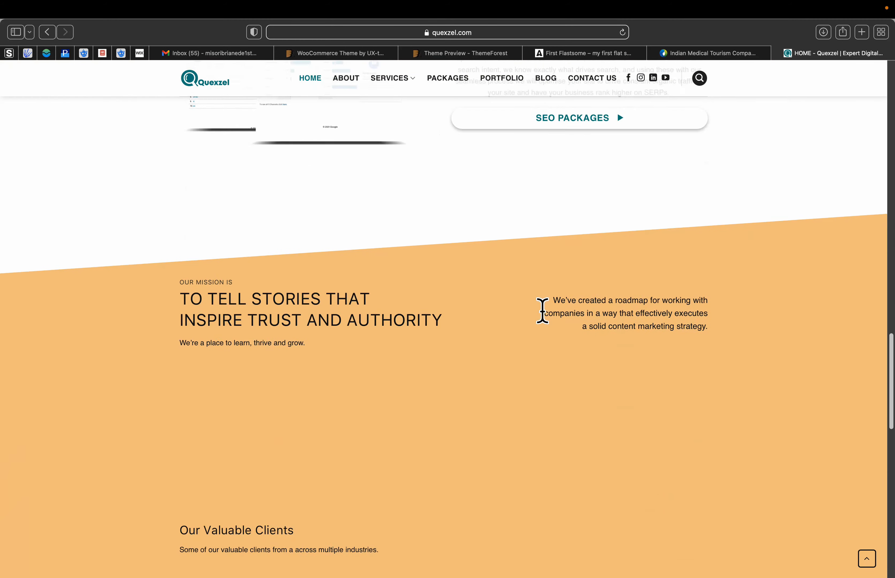
{"action": "scroll", "coordinate": [543, 315], "scroll_direction": "down", "scroll_amount": 8}
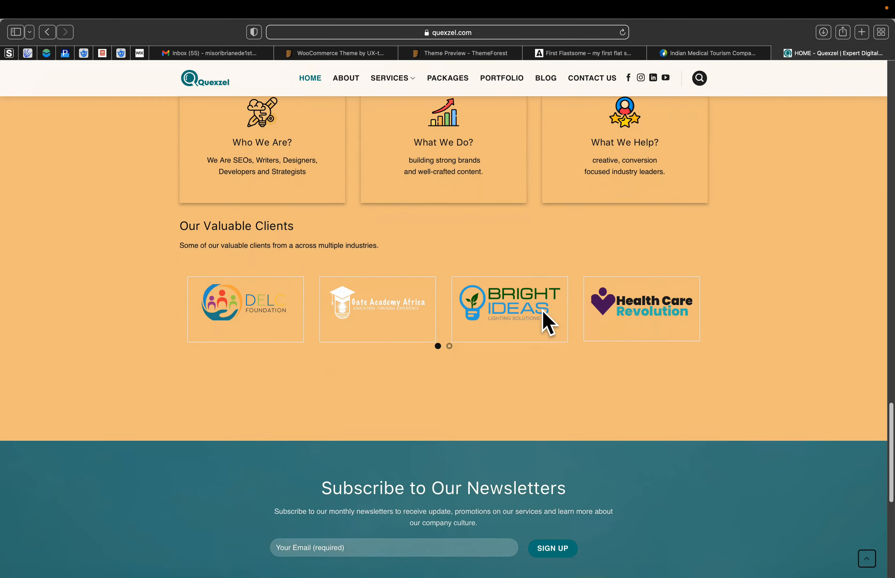
{"action": "scroll", "coordinate": [547, 323], "scroll_direction": "down", "scroll_amount": 10}
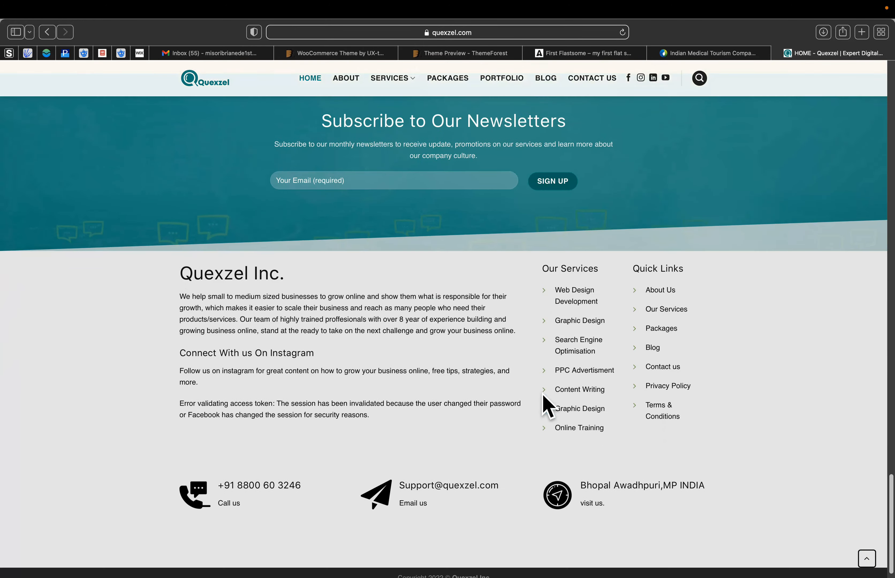
{"action": "scroll", "coordinate": [545, 405], "scroll_direction": "up", "scroll_amount": 9}
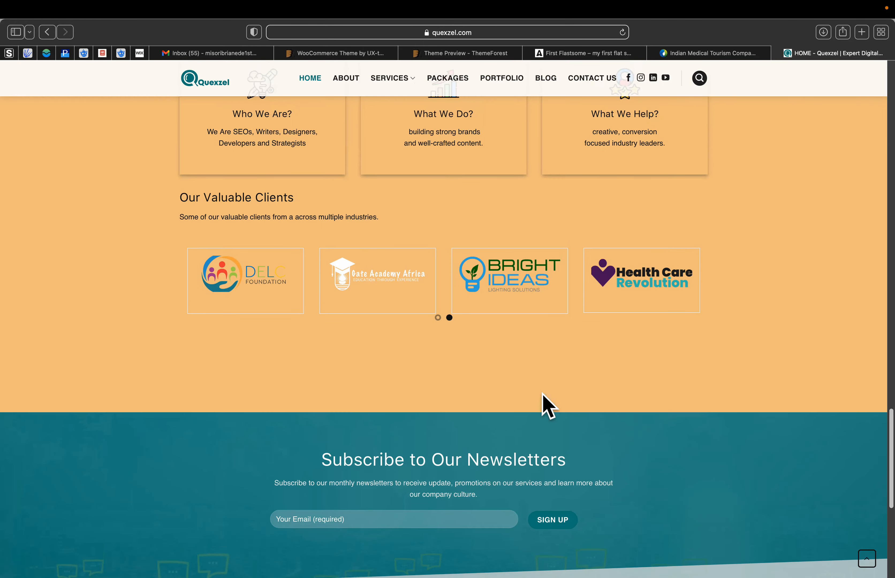
{"action": "scroll", "coordinate": [549, 405], "scroll_direction": "up", "scroll_amount": 12}
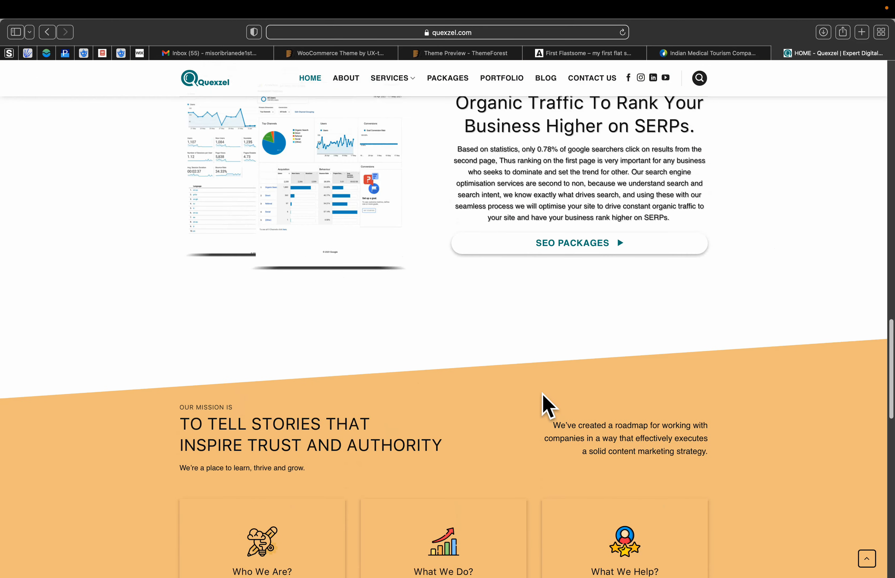
{"action": "scroll", "coordinate": [548, 405], "scroll_direction": "up", "scroll_amount": 12}
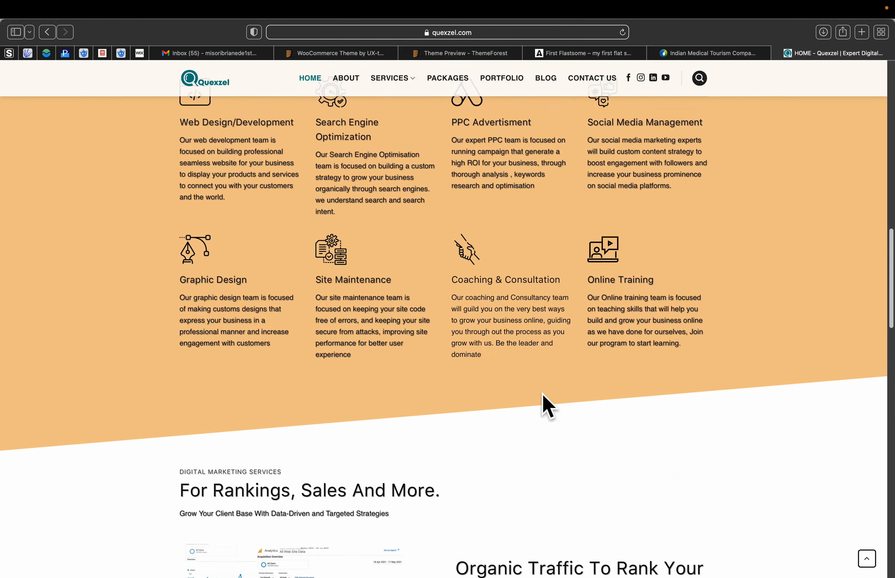
{"action": "scroll", "coordinate": [549, 405], "scroll_direction": "up", "scroll_amount": 12}
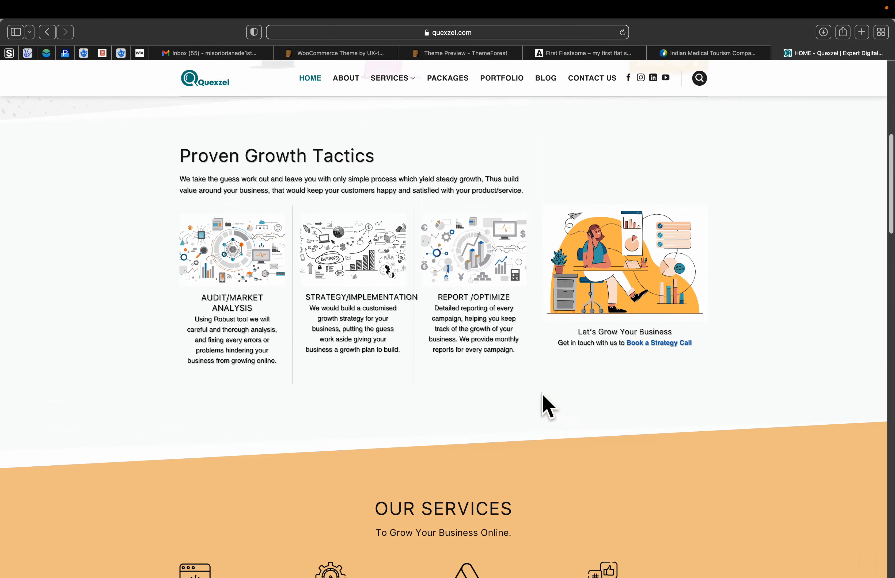
{"action": "scroll", "coordinate": [548, 405], "scroll_direction": "up", "scroll_amount": 10}
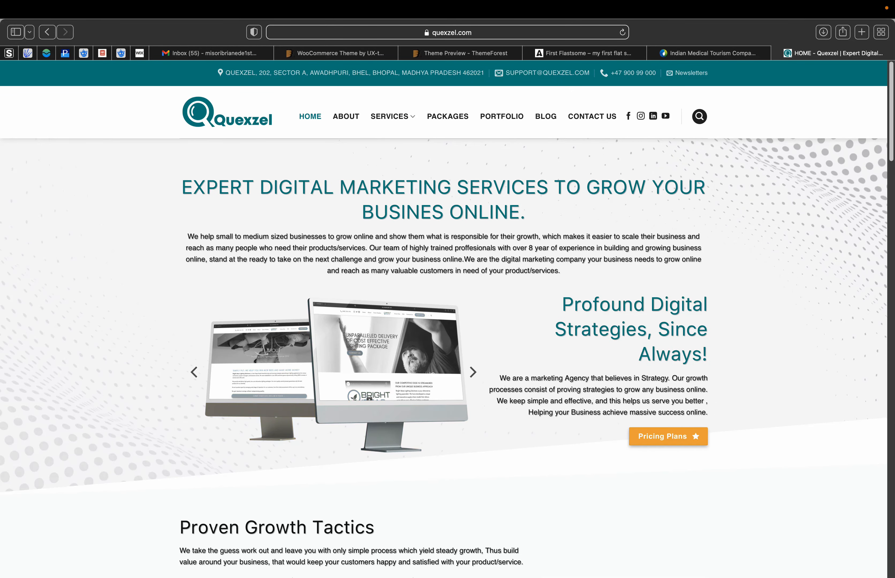
Step: Open the youarebright.com website in the current browser tab
{"action": "left_click", "coordinate": [559, 30]}
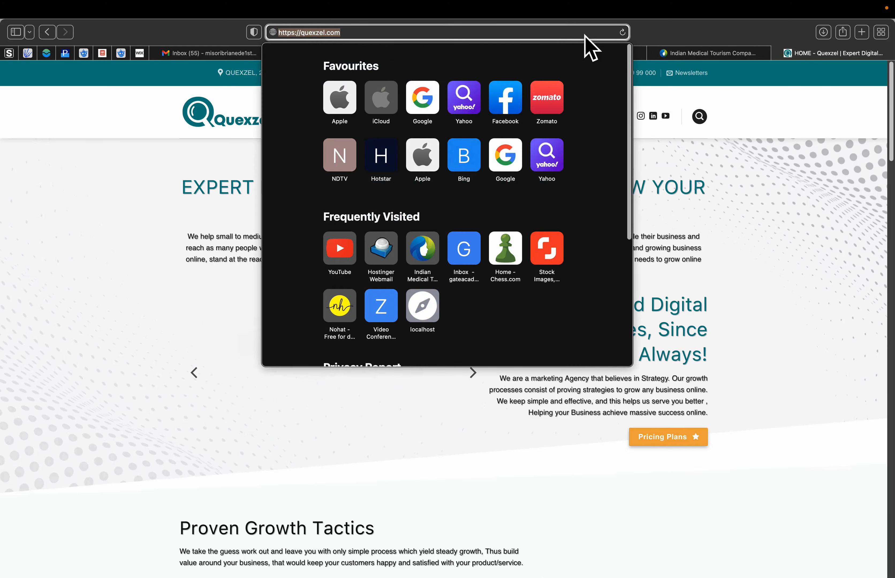
{"action": "type", "text": "you"}
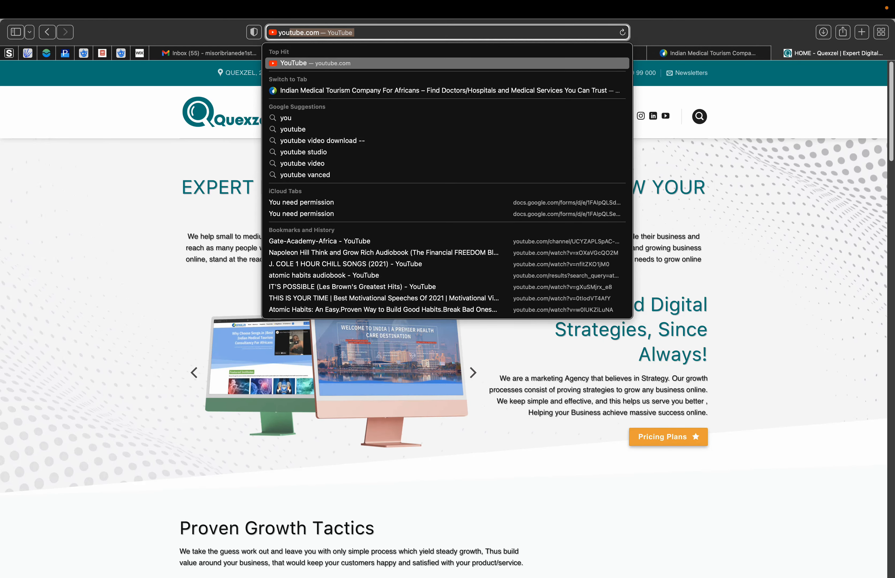
{"action": "type", "text": "are"}
{"action": "key", "text": "Return"}
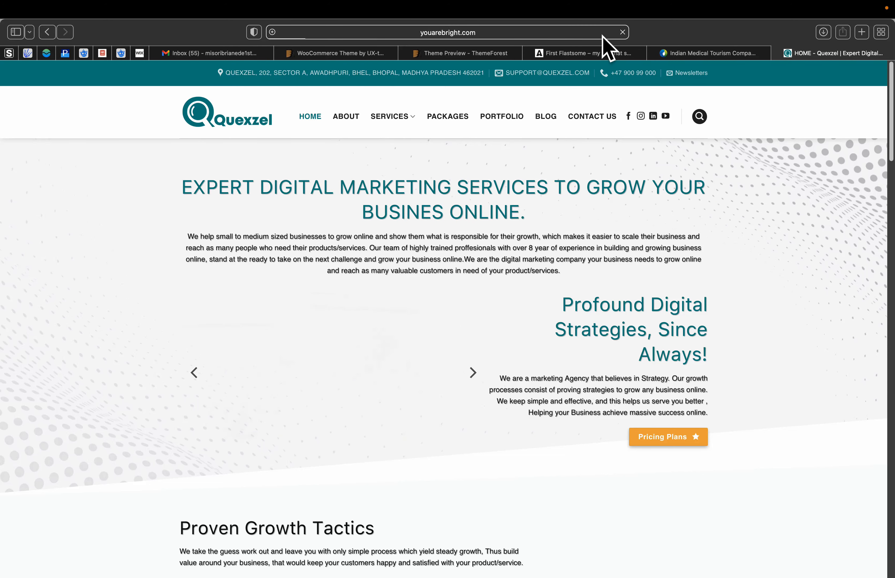
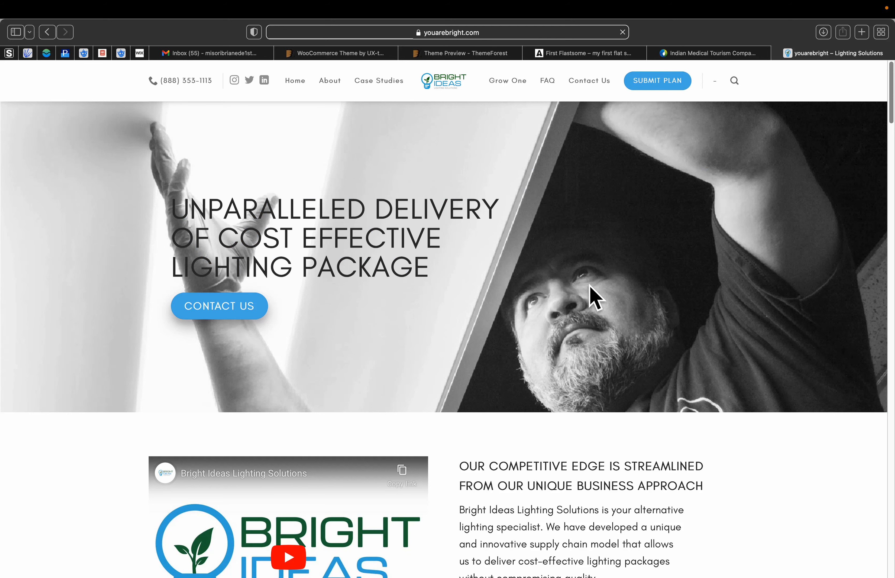
Step: Examine the Bright Ideas home page's hero banner, video section, How Our Process Works icons and Who We Are photo
{"action": "scroll", "coordinate": [595, 297], "scroll_direction": "down", "scroll_amount": 5}
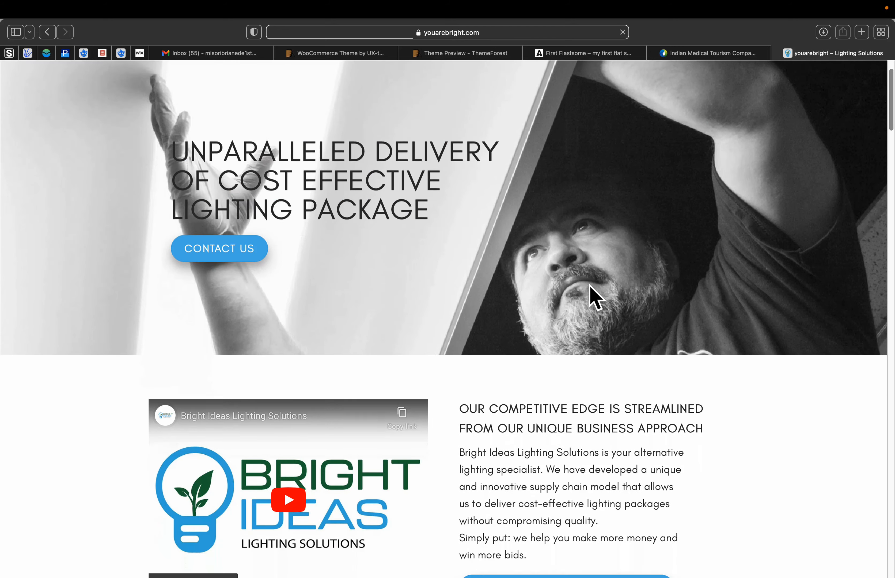
{"action": "scroll", "coordinate": [595, 297], "scroll_direction": "down", "scroll_amount": 15}
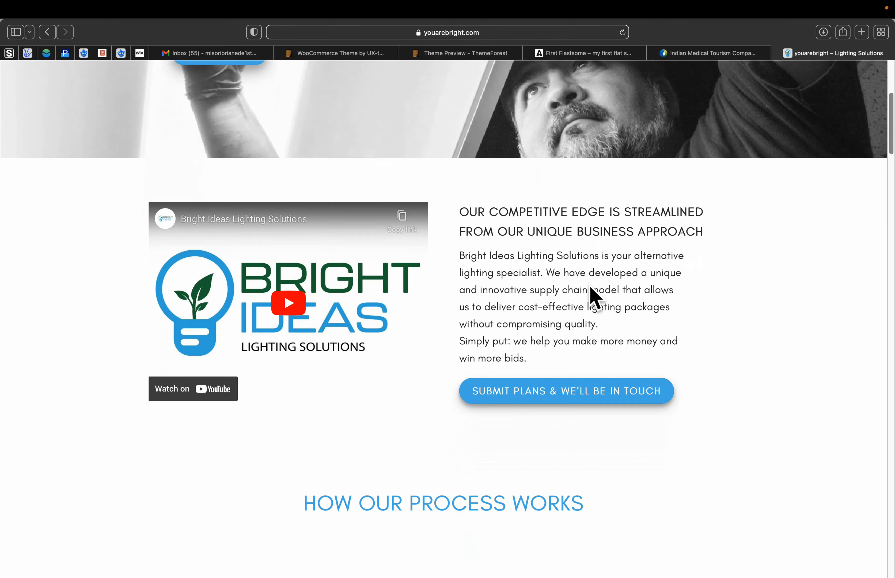
{"action": "scroll", "coordinate": [595, 297], "scroll_direction": "down", "scroll_amount": 15}
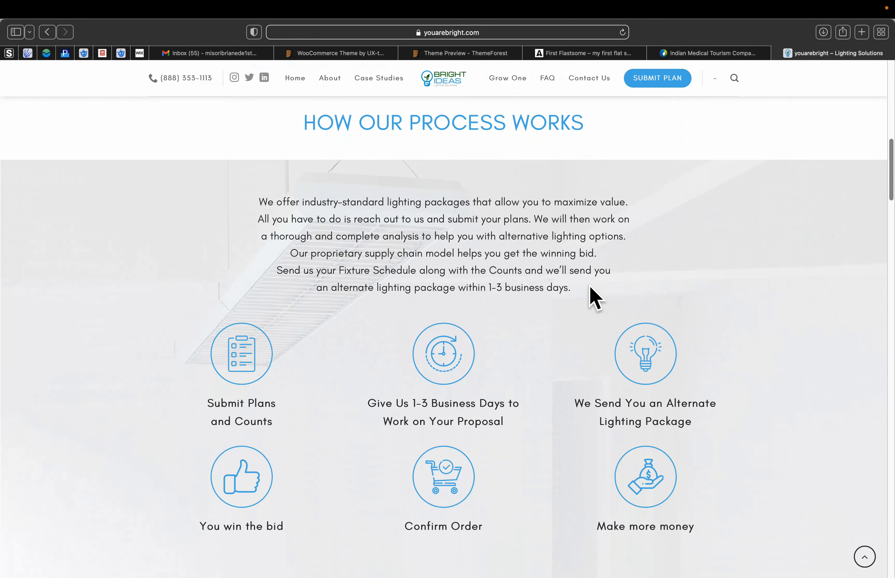
{"action": "scroll", "coordinate": [595, 297], "scroll_direction": "down", "scroll_amount": 15}
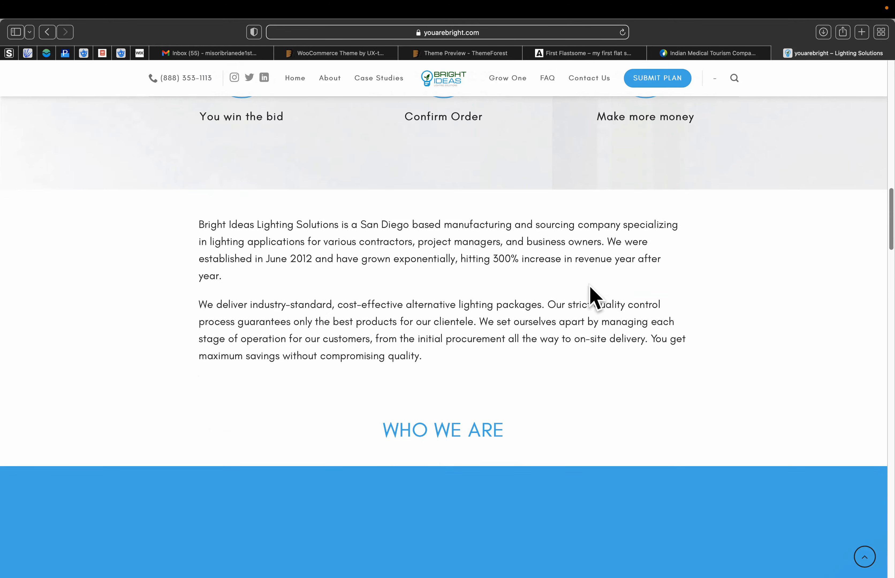
{"action": "scroll", "coordinate": [595, 297], "scroll_direction": "down", "scroll_amount": 10}
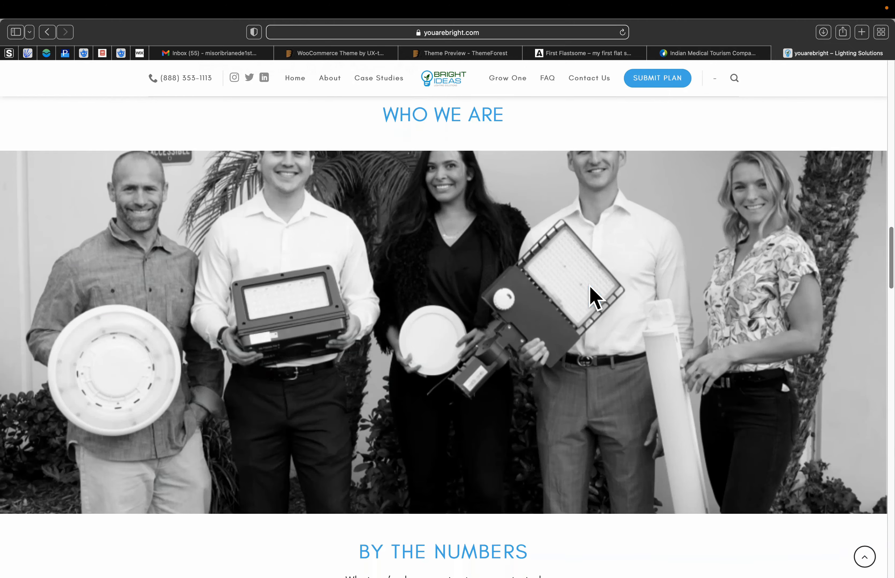
{"action": "scroll", "coordinate": [595, 298], "scroll_direction": "up", "scroll_amount": 2}
{"action": "scroll", "coordinate": [596, 298], "scroll_direction": "up", "scroll_amount": 5}
{"action": "scroll", "coordinate": [595, 298], "scroll_direction": "down", "scroll_amount": 20}
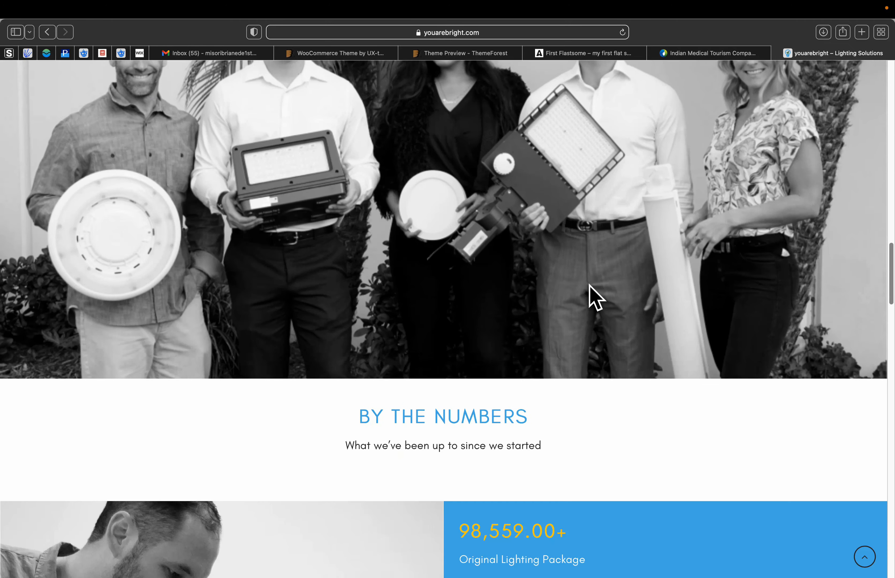
Step: Examine the Bright Ideas number counters, client logos, testimonials, product comparison slider, case study and closing call-to-action, returning to the header
{"action": "scroll", "coordinate": [596, 297], "scroll_direction": "down", "scroll_amount": 15}
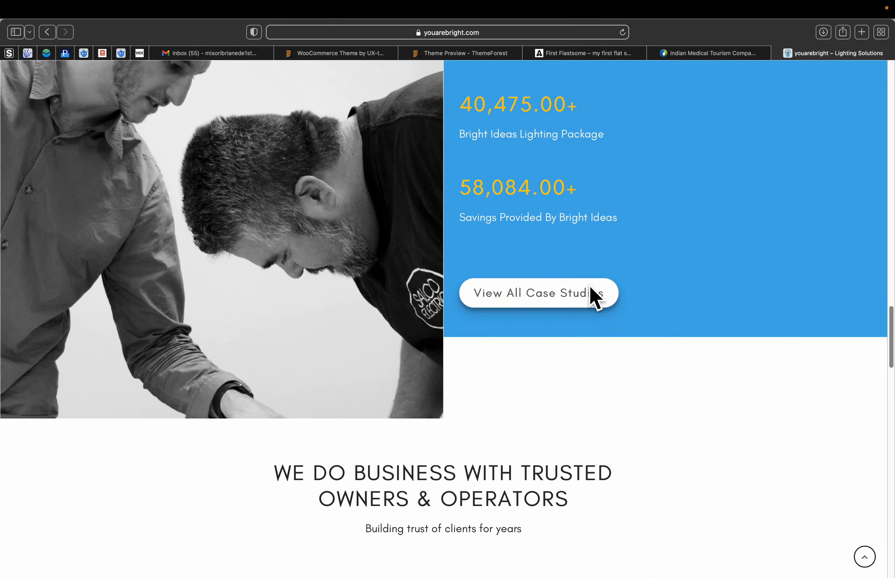
{"action": "scroll", "coordinate": [595, 298], "scroll_direction": "down", "scroll_amount": 20}
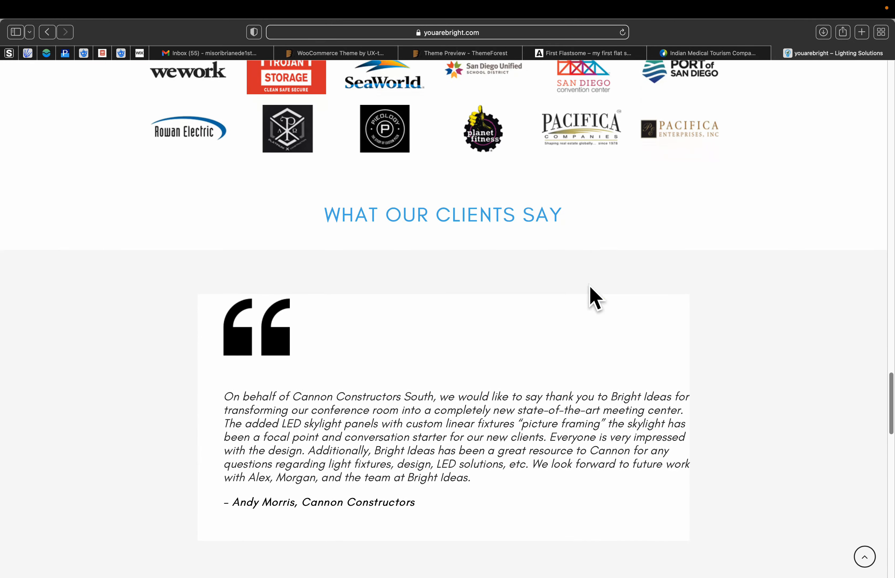
{"action": "scroll", "coordinate": [595, 298], "scroll_direction": "down", "scroll_amount": 20}
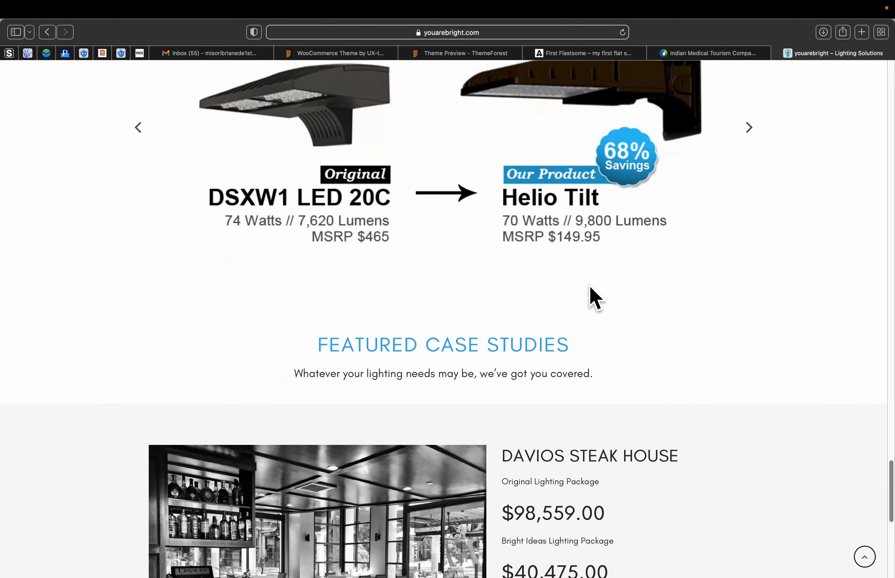
{"action": "scroll", "coordinate": [595, 297], "scroll_direction": "down", "scroll_amount": 6}
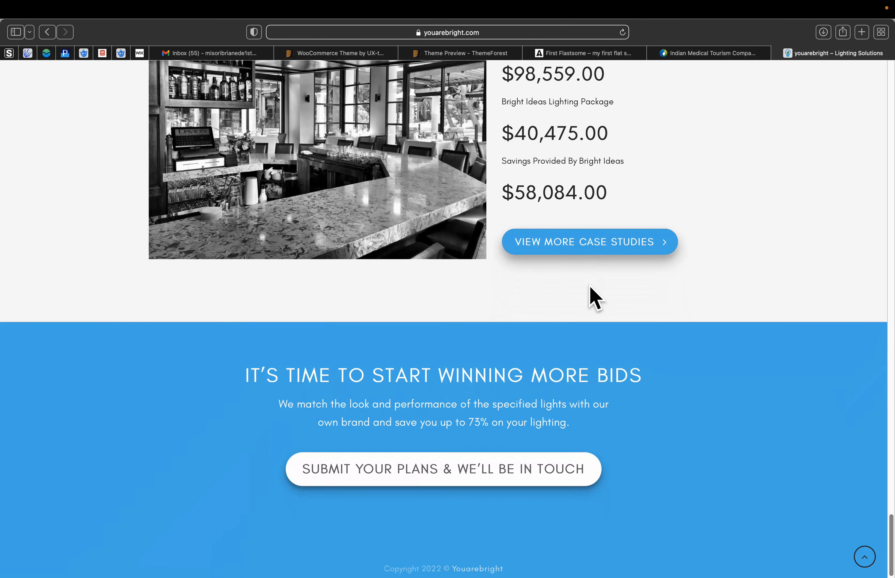
{"action": "scroll", "coordinate": [591, 294], "scroll_direction": "up", "scroll_amount": 20}
{"action": "scroll", "coordinate": [595, 297], "scroll_direction": "up", "scroll_amount": 20}
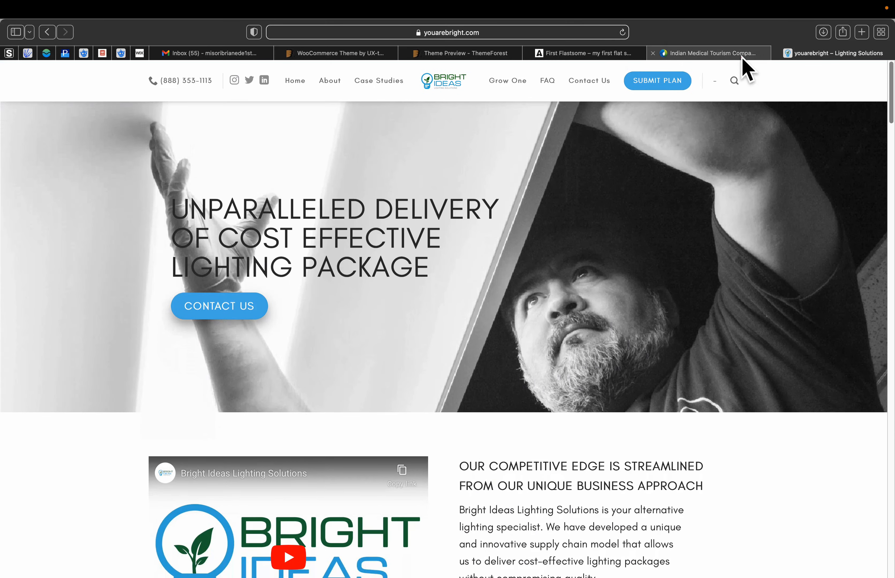
Step: Open a new blank browser tab and return to the youarebright.com page
{"action": "left_click", "coordinate": [742, 57]}
{"action": "left_click", "coordinate": [789, 57]}
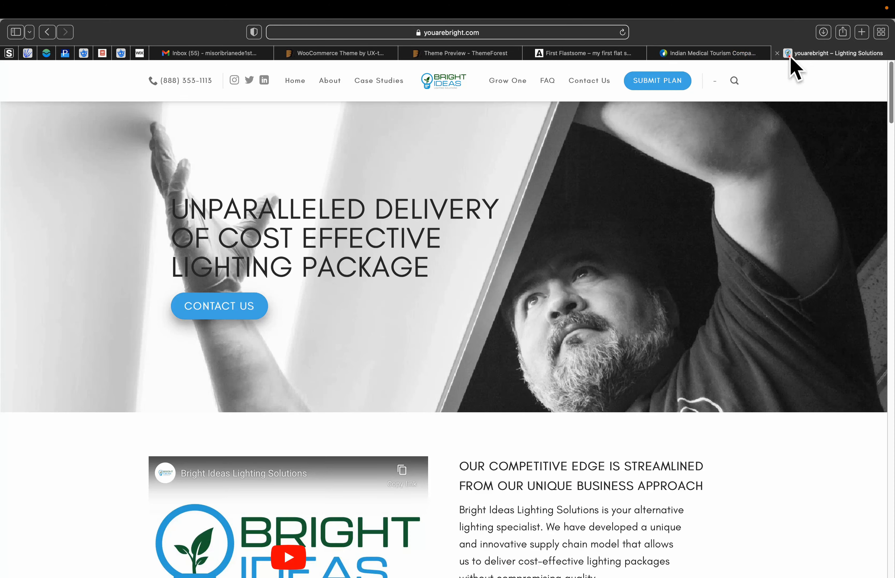
{"action": "left_click", "coordinate": [861, 32]}
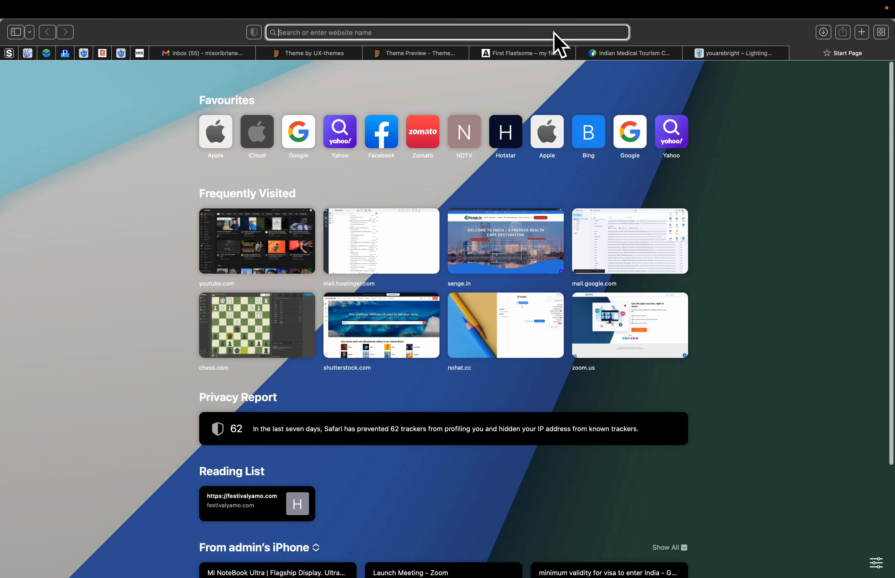
{"action": "left_click", "coordinate": [715, 51]}
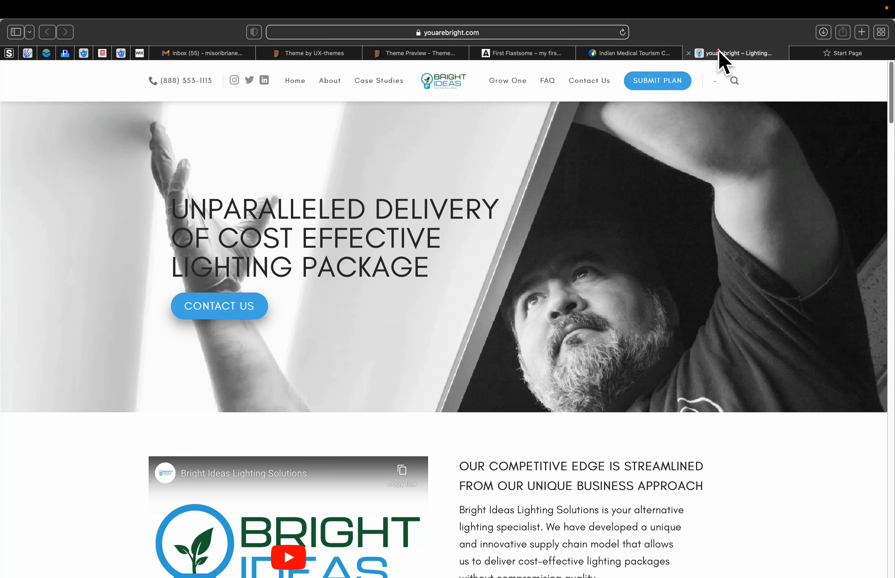
{"action": "left_click", "coordinate": [640, 51]}
{"action": "left_click", "coordinate": [705, 53]}
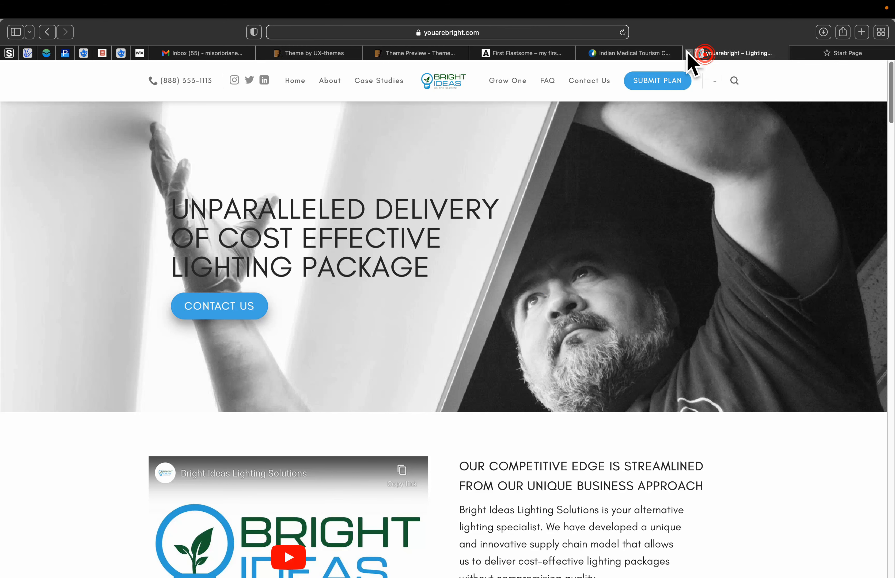
Step: Close the Indian Medical Tourism and youarebright.com example tabs and return to the First Flastsome site
{"action": "left_click", "coordinate": [588, 53]}
{"action": "left_click", "coordinate": [530, 53]}
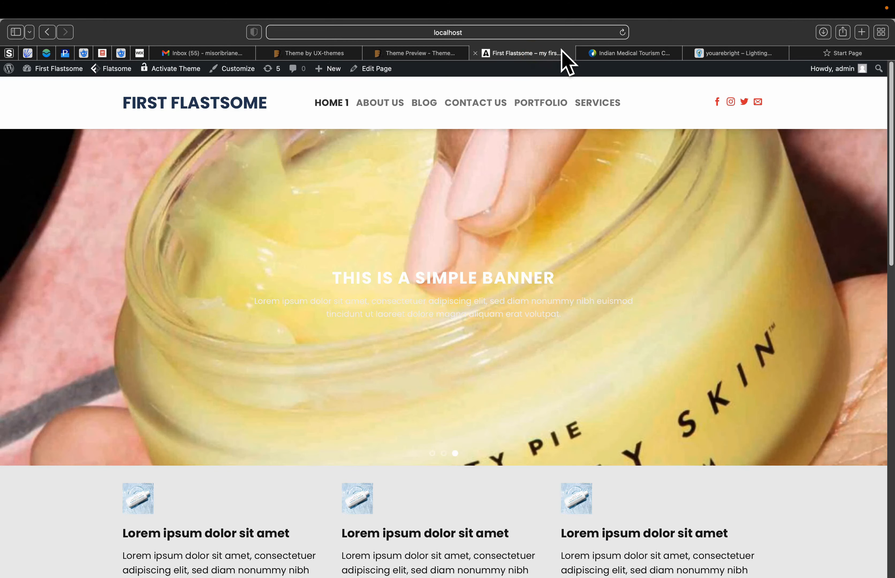
{"action": "left_click", "coordinate": [601, 53]}
{"action": "left_click", "coordinate": [582, 53]}
{"action": "left_click", "coordinate": [582, 53]}
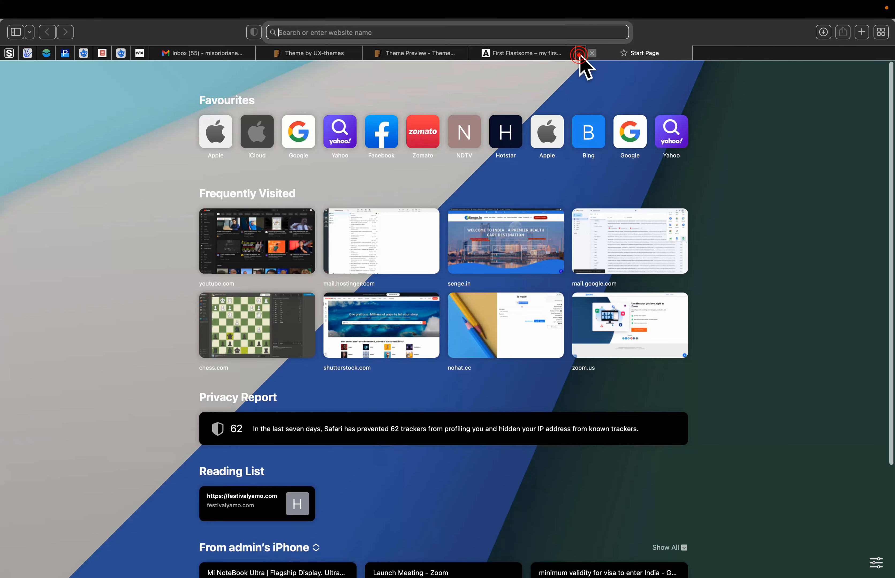
{"action": "left_click", "coordinate": [528, 53]}
Step: Take the browser out of full screen, minimise it and switch to the Whiteboard wireframe
{"action": "mouse_move", "coordinate": [30, 11]}
{"action": "left_click", "coordinate": [34, 32]}
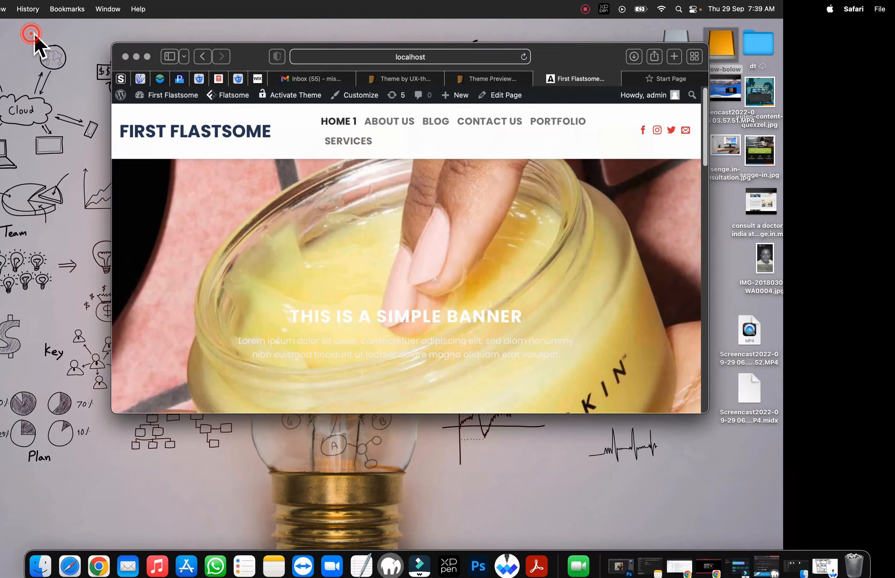
{"action": "left_click", "coordinate": [143, 61]}
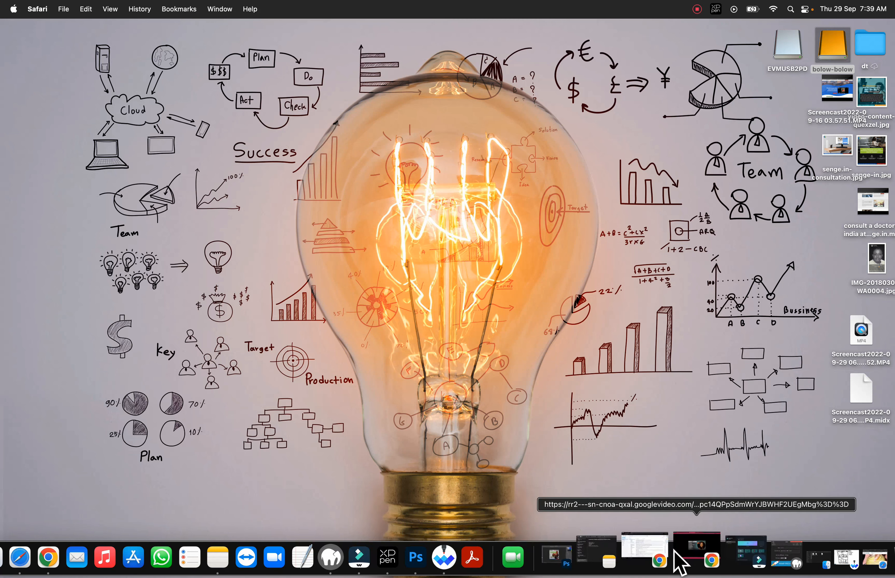
{"action": "left_click", "coordinate": [797, 550]}
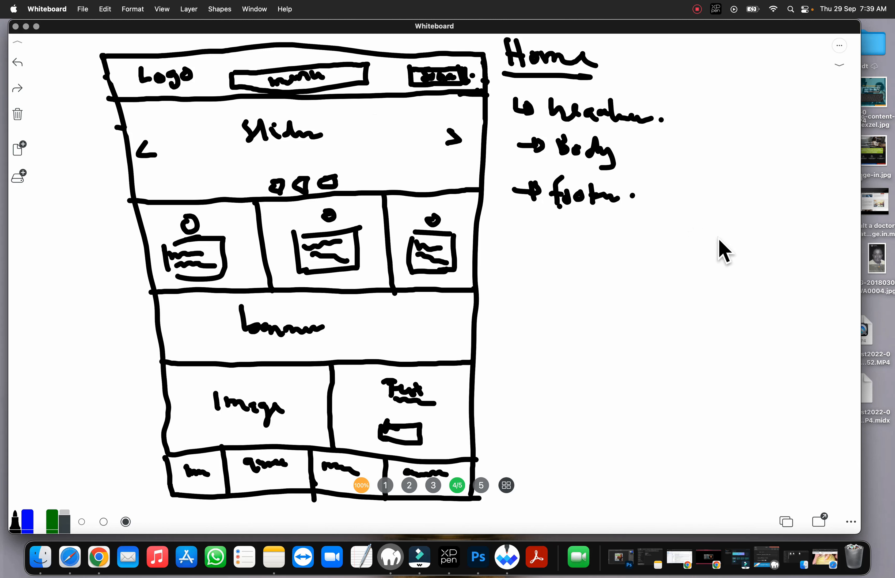
Step: Draw a divider line below the Home header, body and footer list and handwrite "Customisation area in flatsome" beneath it
{"action": "mouse_move", "coordinate": [775, 236]}
{"action": "left_mouse_down"}
{"action": "mouse_move", "coordinate": [611, 223]}
{"action": "mouse_move", "coordinate": [494, 236]}
{"action": "mouse_move", "coordinate": [511, 273]}
{"action": "mouse_move", "coordinate": [599, 268]}
{"action": "mouse_move", "coordinate": [621, 276]}
{"action": "left_mouse_up"}
{"action": "mouse_move", "coordinate": [625, 259]}
{"action": "left_mouse_down"}
{"action": "mouse_move", "coordinate": [626, 277]}
{"action": "mouse_move", "coordinate": [799, 278]}
{"action": "left_mouse_up"}
{"action": "left_click", "coordinate": [643, 249]}
{"action": "left_click", "coordinate": [744, 271]}
{"action": "left_click", "coordinate": [780, 250]}
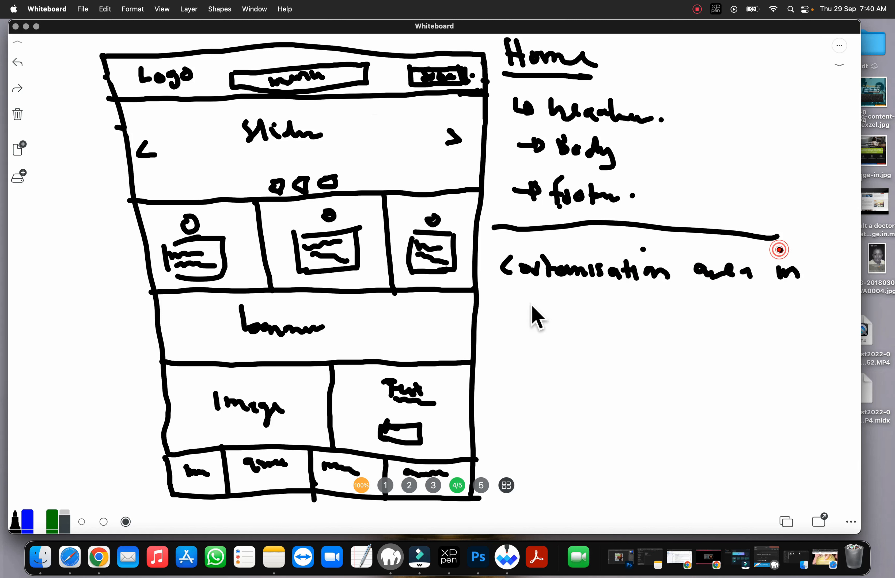
{"action": "left_click_drag", "start_coordinate": [533, 281], "coordinate": [534, 310]}
{"action": "left_click_drag", "start_coordinate": [526, 295], "coordinate": [554, 307]}
{"action": "left_click_drag", "start_coordinate": [566, 297], "coordinate": [571, 310]}
{"action": "left_click_drag", "start_coordinate": [578, 292], "coordinate": [586, 302]}
{"action": "left_click_drag", "start_coordinate": [598, 296], "coordinate": [597, 311]}
{"action": "left_click_drag", "start_coordinate": [604, 304], "coordinate": [659, 313]}
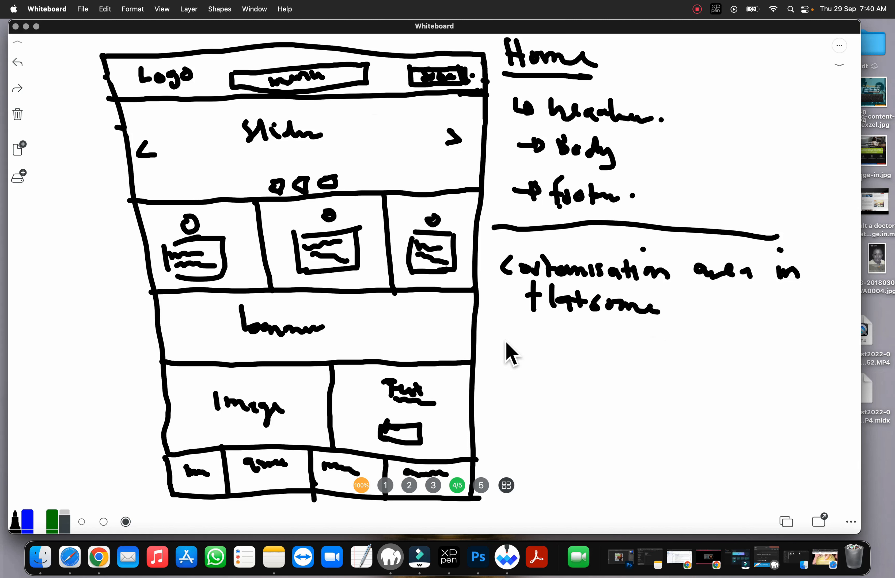
Step: Handwrite the arrowed note "Colors in flatsome" with the first word underlined, and add an arrow before the customisation note
{"action": "mouse_move", "coordinate": [491, 348]}
{"action": "left_mouse_down"}
{"action": "mouse_move", "coordinate": [514, 348]}
{"action": "mouse_move", "coordinate": [507, 352]}
{"action": "left_mouse_up"}
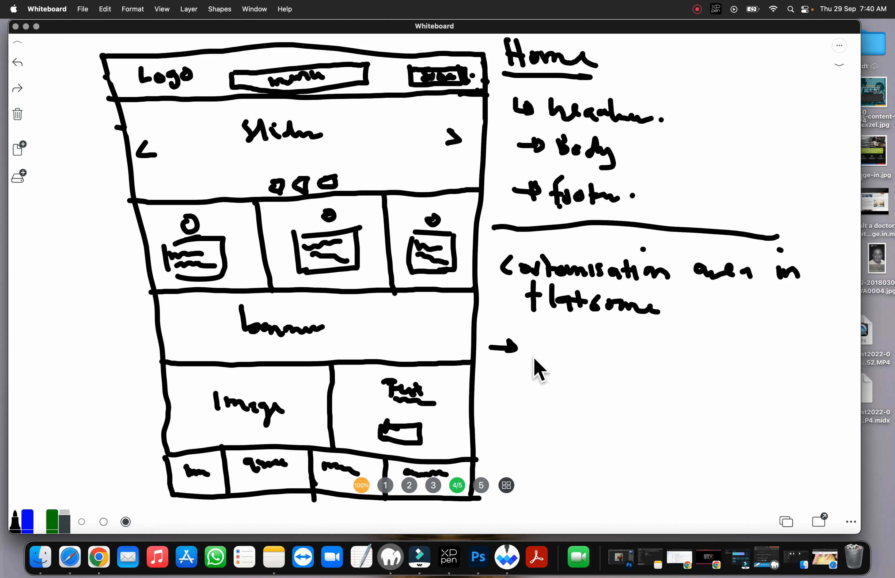
{"action": "mouse_move", "coordinate": [546, 350]}
{"action": "left_mouse_down"}
{"action": "mouse_move", "coordinate": [565, 366]}
{"action": "mouse_move", "coordinate": [599, 355]}
{"action": "mouse_move", "coordinate": [591, 356]}
{"action": "left_mouse_up"}
{"action": "left_click_drag", "start_coordinate": [509, 365], "coordinate": [550, 368]}
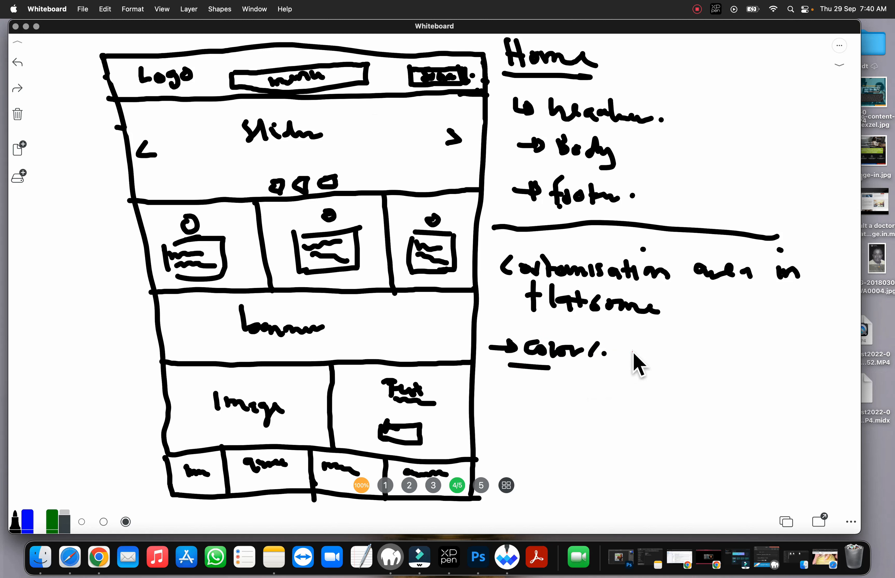
{"action": "mouse_move", "coordinate": [632, 360]}
{"action": "left_mouse_down"}
{"action": "mouse_move", "coordinate": [642, 351]}
{"action": "mouse_move", "coordinate": [652, 360]}
{"action": "left_mouse_up"}
{"action": "mouse_move", "coordinate": [677, 339]}
{"action": "left_mouse_down"}
{"action": "mouse_move", "coordinate": [674, 362]}
{"action": "mouse_move", "coordinate": [703, 361]}
{"action": "mouse_move", "coordinate": [714, 333]}
{"action": "mouse_move", "coordinate": [735, 359]}
{"action": "mouse_move", "coordinate": [775, 353]}
{"action": "left_mouse_up"}
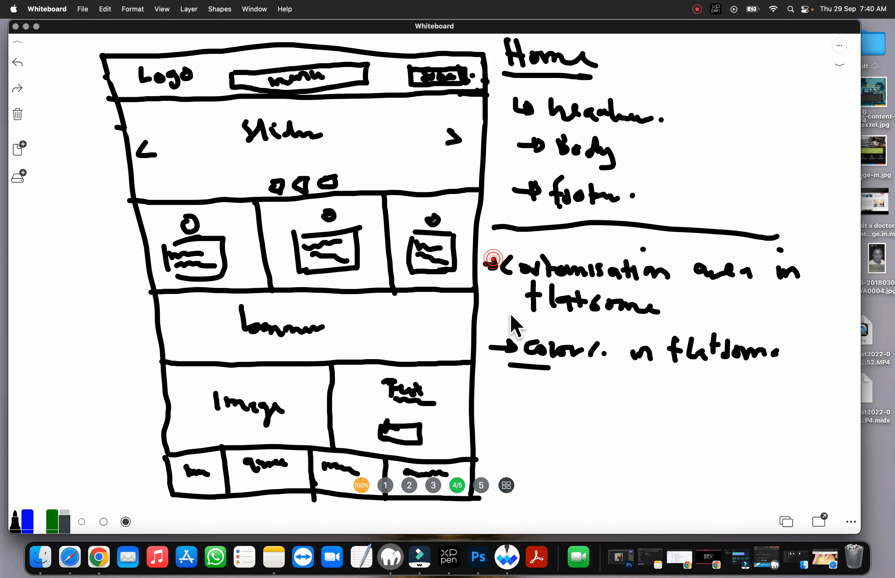
{"action": "left_click_drag", "start_coordinate": [484, 264], "coordinate": [496, 260]}
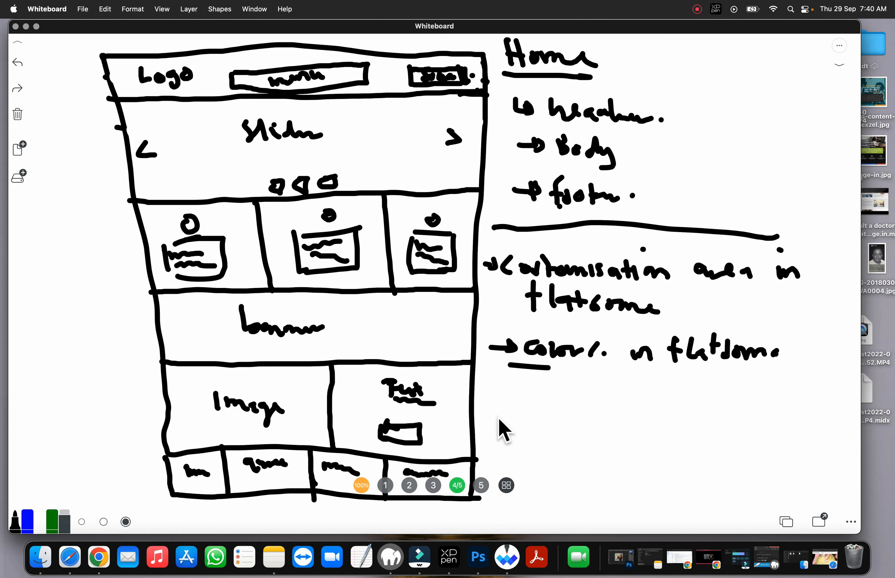
Step: Handwrite the instructor's full name and "Gate Academy Africa" below the colors note
{"action": "left_click_drag", "start_coordinate": [512, 398], "coordinate": [561, 421]}
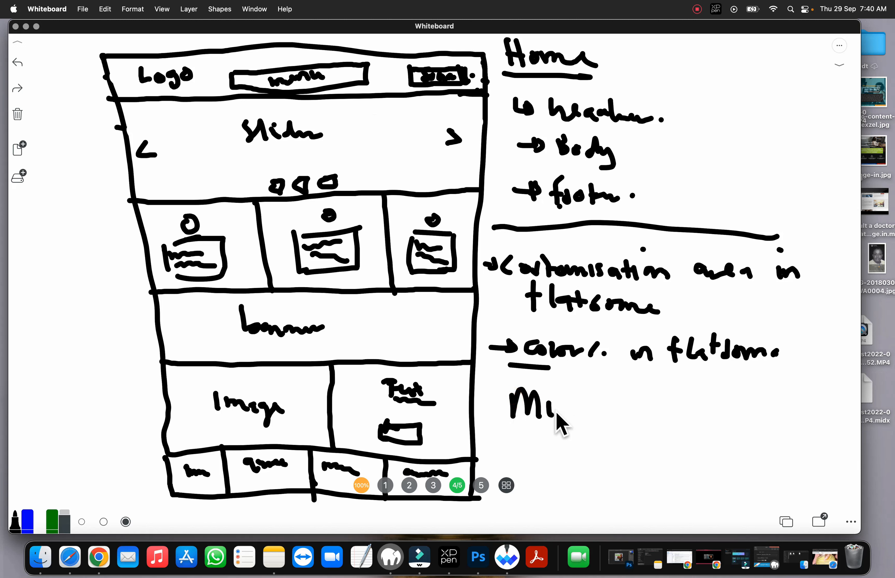
{"action": "left_click", "coordinate": [563, 391]}
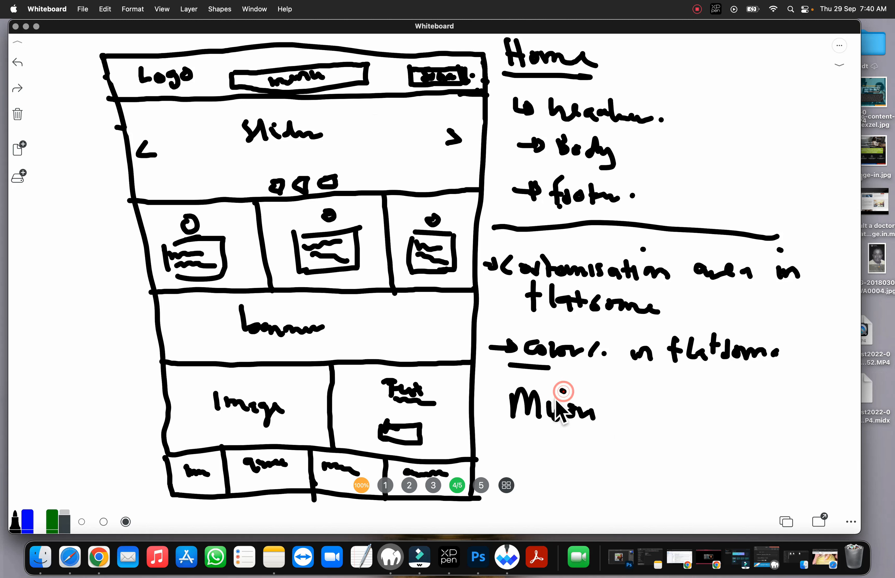
{"action": "mouse_move", "coordinate": [621, 401]}
{"action": "left_mouse_down"}
{"action": "mouse_move", "coordinate": [625, 427]}
{"action": "mouse_move", "coordinate": [661, 419]}
{"action": "mouse_move", "coordinate": [666, 408]}
{"action": "mouse_move", "coordinate": [702, 417]}
{"action": "left_mouse_up"}
{"action": "left_click", "coordinate": [667, 392]}
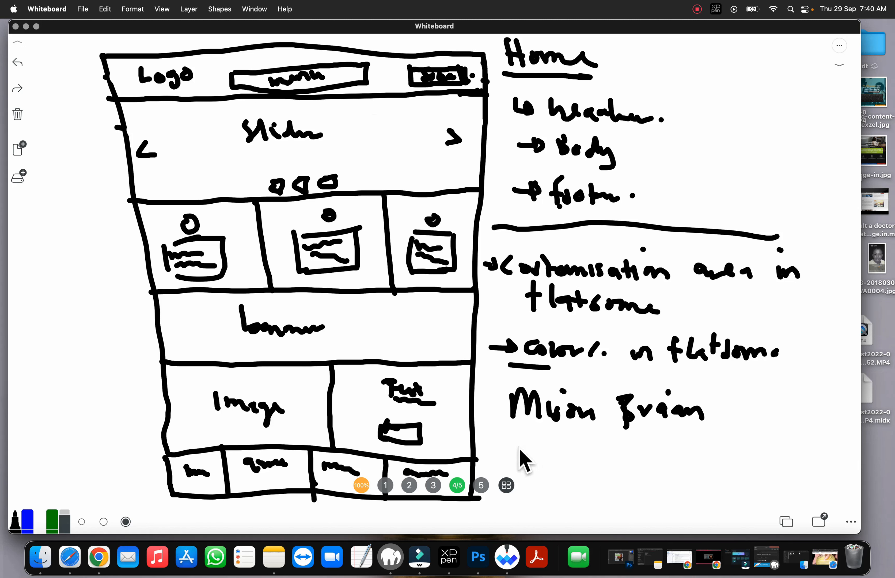
{"action": "mouse_move", "coordinate": [507, 433]}
{"action": "left_mouse_down"}
{"action": "mouse_move", "coordinate": [516, 454]}
{"action": "mouse_move", "coordinate": [559, 468]}
{"action": "mouse_move", "coordinate": [548, 457]}
{"action": "mouse_move", "coordinate": [628, 464]}
{"action": "mouse_move", "coordinate": [629, 456]}
{"action": "mouse_move", "coordinate": [720, 446]}
{"action": "mouse_move", "coordinate": [753, 450]}
{"action": "mouse_move", "coordinate": [762, 465]}
{"action": "left_mouse_up"}
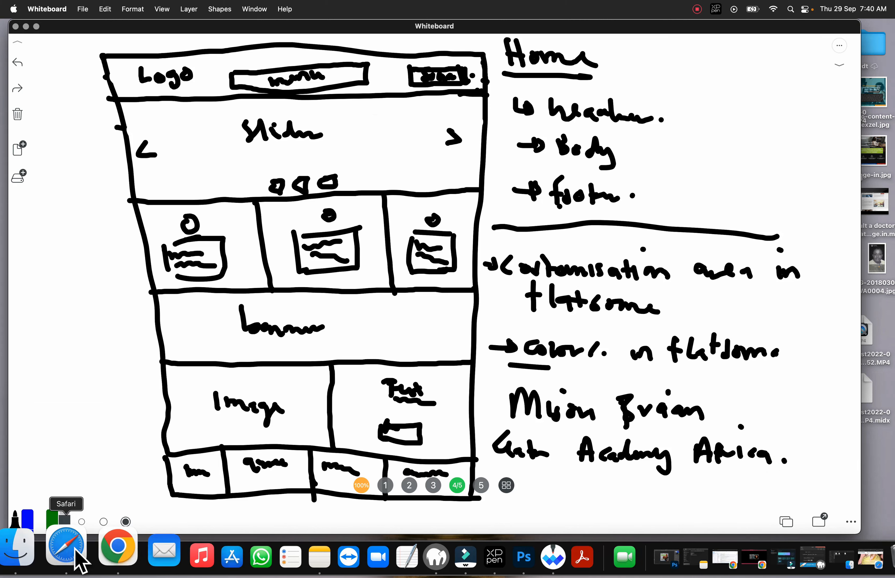
Step: Switch back to Safari in full screen and open youtube.com in the blank tab
{"action": "left_click", "coordinate": [70, 557]}
{"action": "left_click", "coordinate": [156, 61]}
{"action": "left_click", "coordinate": [777, 52]}
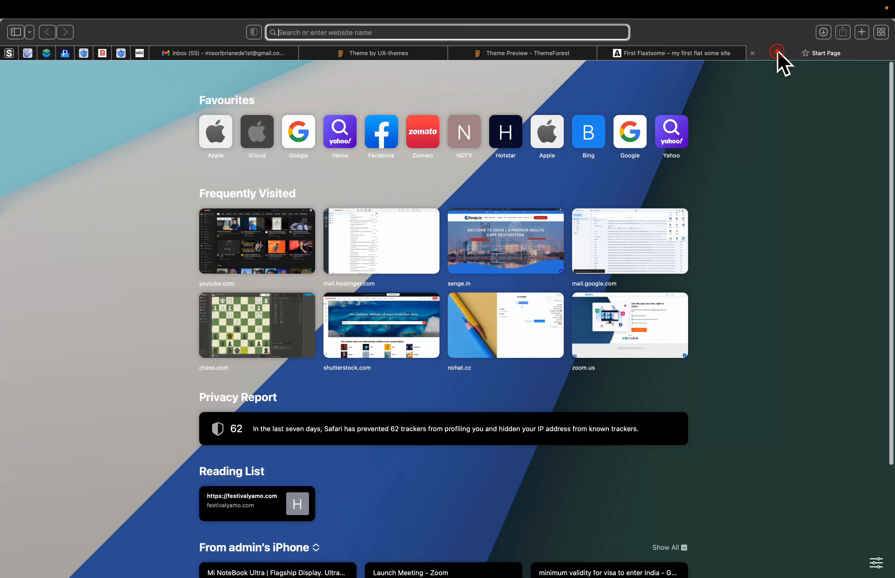
{"action": "type", "text": "you"}
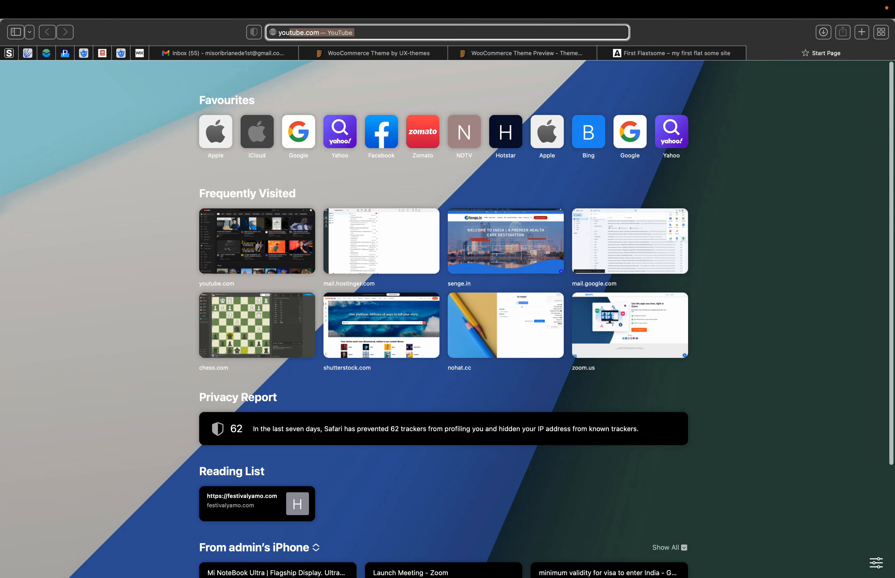
{"action": "key", "text": "Return"}
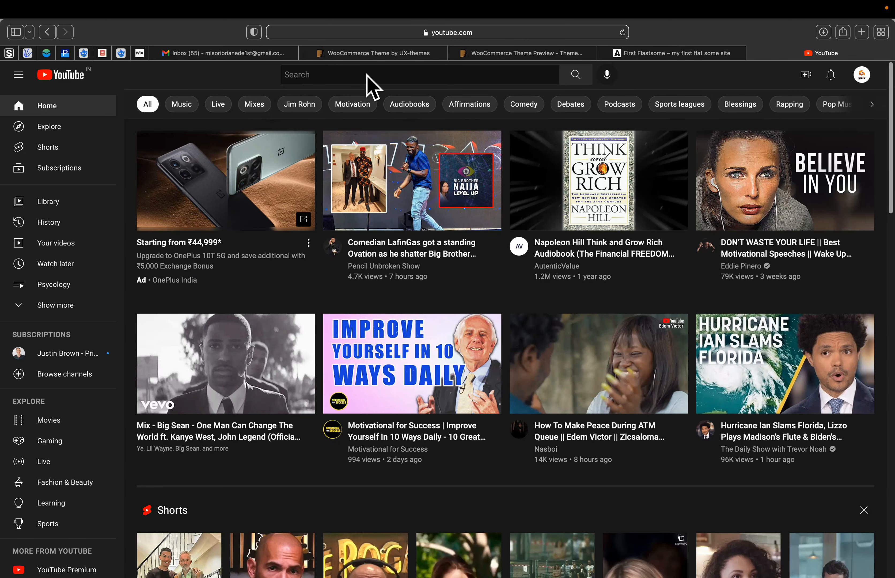
Step: Search YouTube for "gate academy africa"
{"action": "left_click", "coordinate": [369, 77]}
{"action": "type", "text": "gate a"}
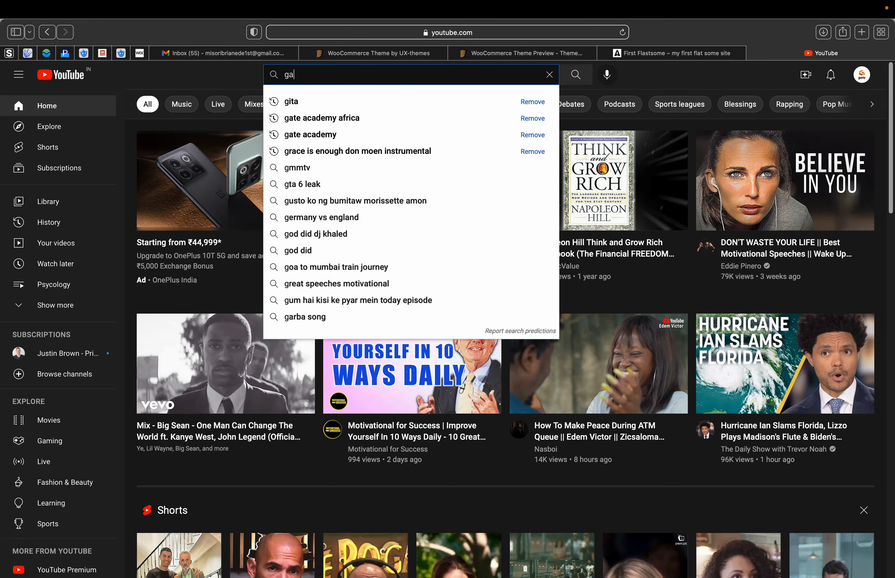
{"action": "left_click", "coordinate": [360, 105]}
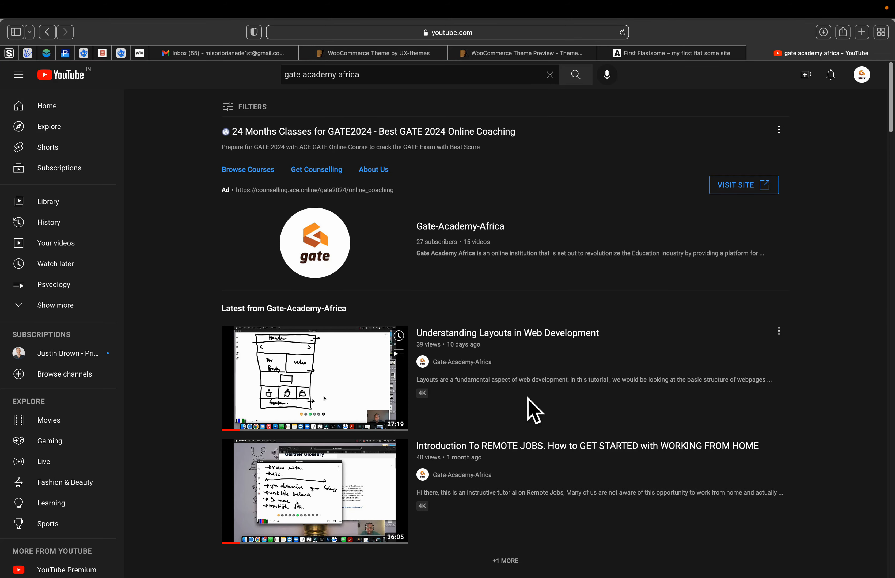
Step: Examine the search results for the Gate-Academy-Africa channel, its latest videos and the WordPress web development live classes
{"action": "scroll", "coordinate": [531, 409], "scroll_direction": "down", "scroll_amount": 1}
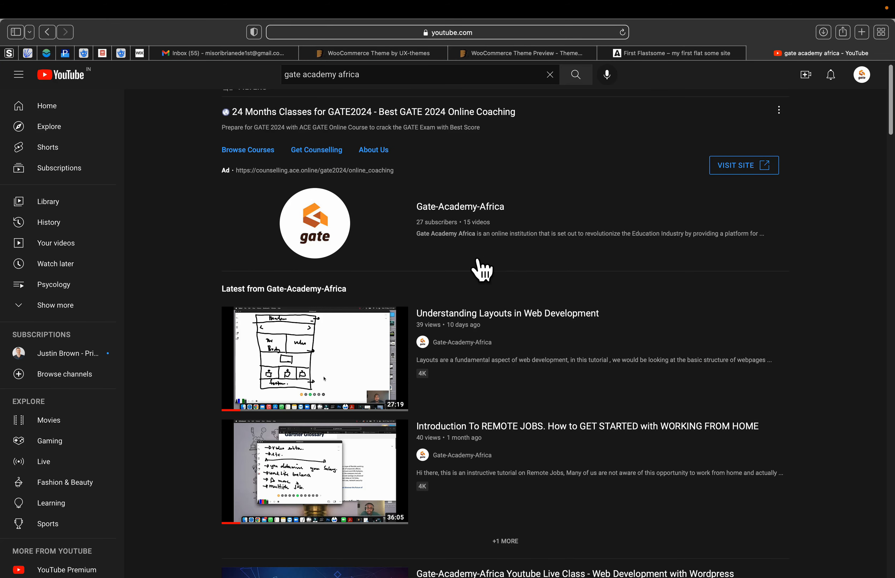
{"action": "scroll", "coordinate": [539, 286], "scroll_direction": "down", "scroll_amount": 2}
{"action": "scroll", "coordinate": [543, 286], "scroll_direction": "up", "scroll_amount": 3}
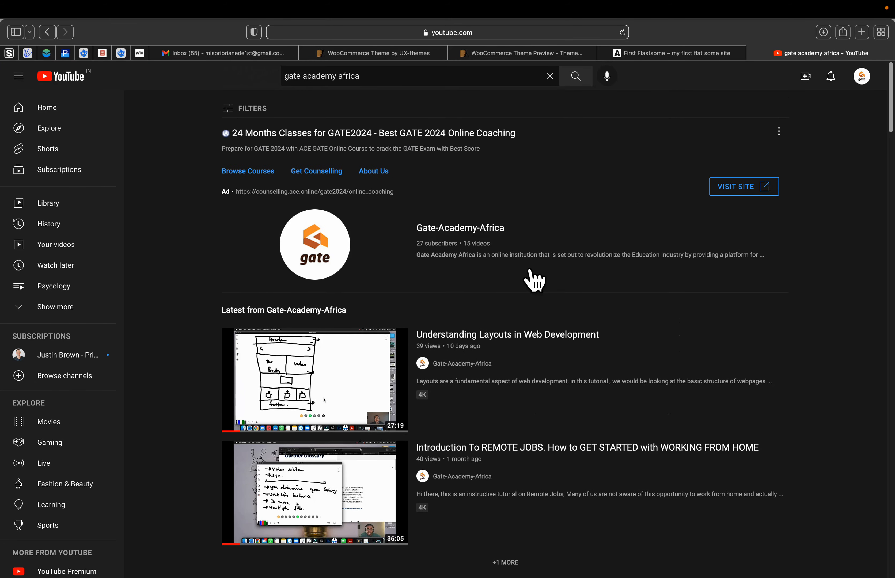
{"action": "scroll", "coordinate": [488, 356], "scroll_direction": "down", "scroll_amount": 5}
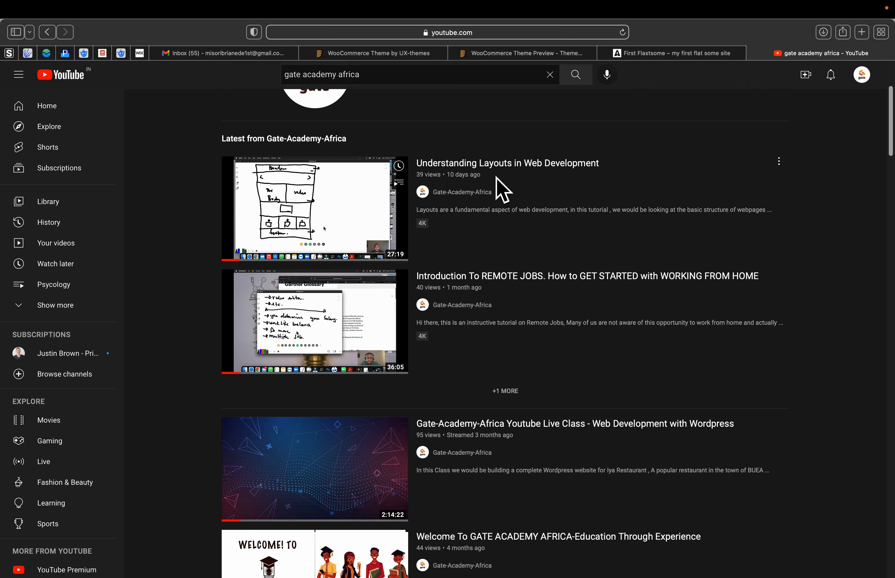
{"action": "scroll", "coordinate": [529, 250], "scroll_direction": "down", "scroll_amount": 15}
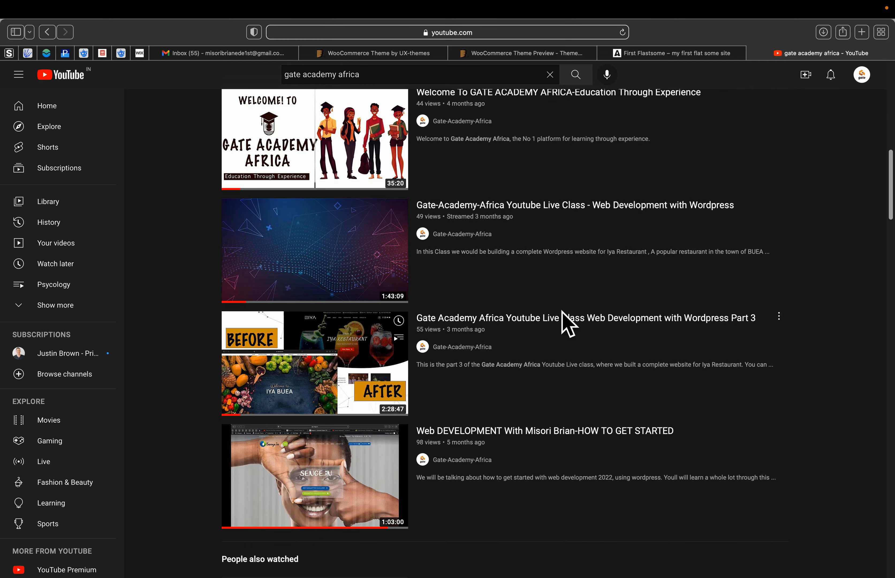
{"action": "scroll", "coordinate": [560, 319], "scroll_direction": "up", "scroll_amount": 5}
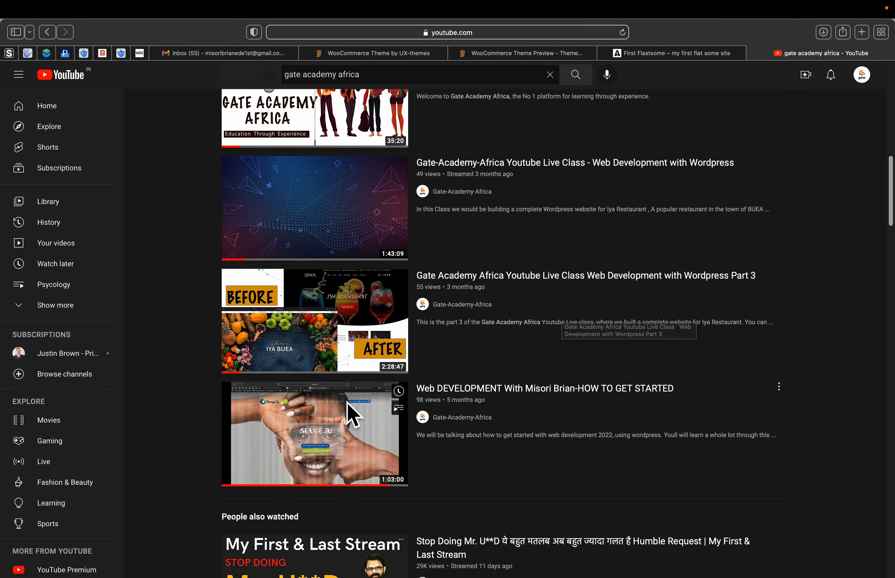
{"action": "scroll", "coordinate": [353, 415], "scroll_direction": "down", "scroll_amount": 2}
{"action": "scroll", "coordinate": [386, 275], "scroll_direction": "up", "scroll_amount": 2}
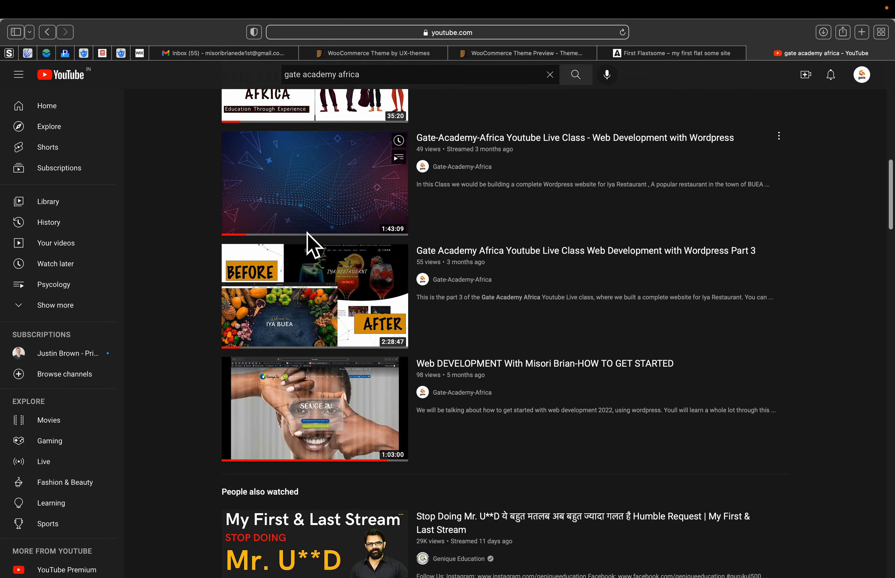
{"action": "scroll", "coordinate": [316, 390], "scroll_direction": "down", "scroll_amount": 4}
{"action": "scroll", "coordinate": [331, 275], "scroll_direction": "up", "scroll_amount": 10}
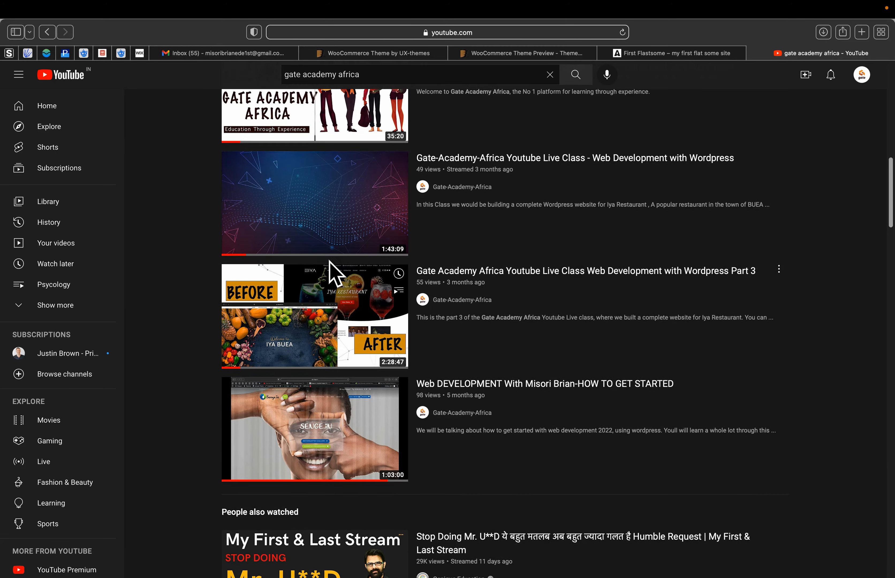
{"action": "scroll", "coordinate": [331, 265], "scroll_direction": "up", "scroll_amount": 8}
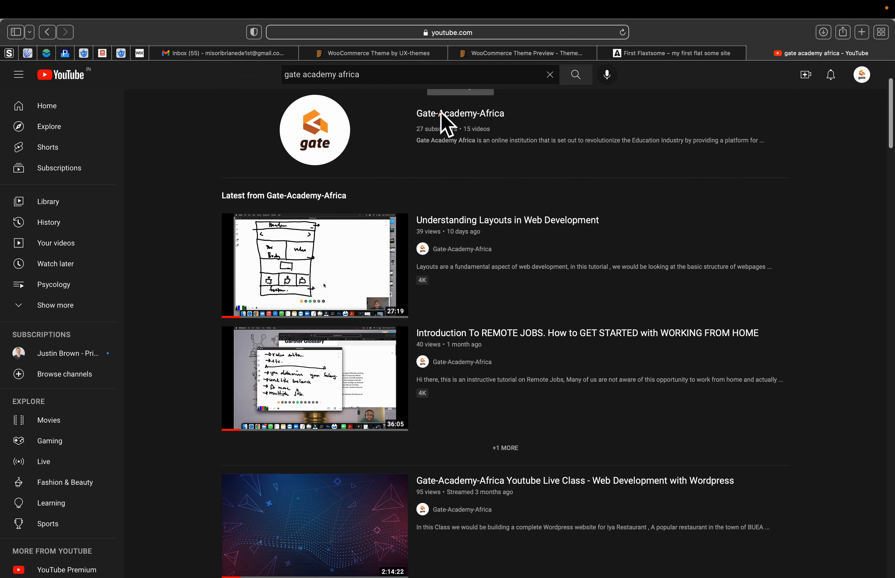
Step: Open the Gate-Academy-Africa channel, pause its welcome video and advance the Uploads row to the older videos
{"action": "left_click", "coordinate": [432, 113]}
{"action": "scroll", "coordinate": [529, 256], "scroll_direction": "down", "scroll_amount": 5}
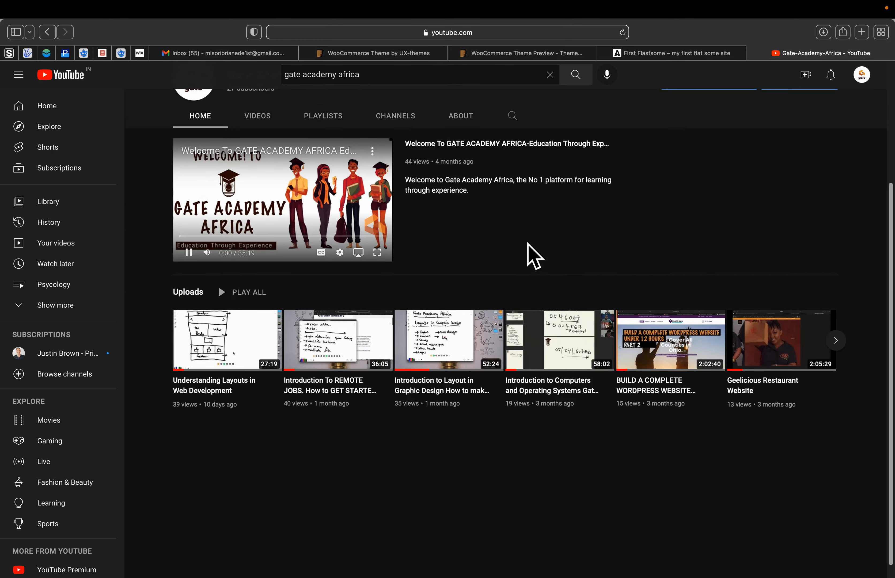
{"action": "left_click", "coordinate": [283, 185]}
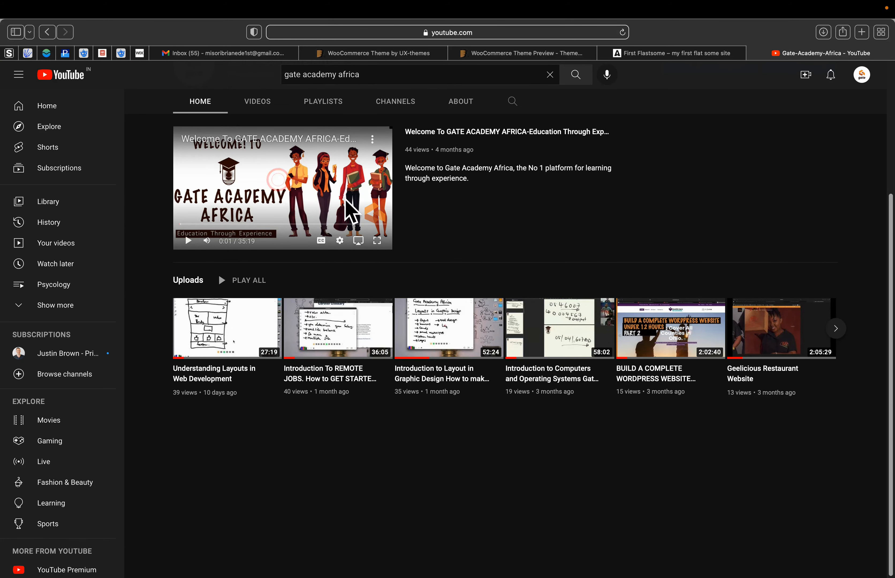
{"action": "left_click", "coordinate": [837, 326]}
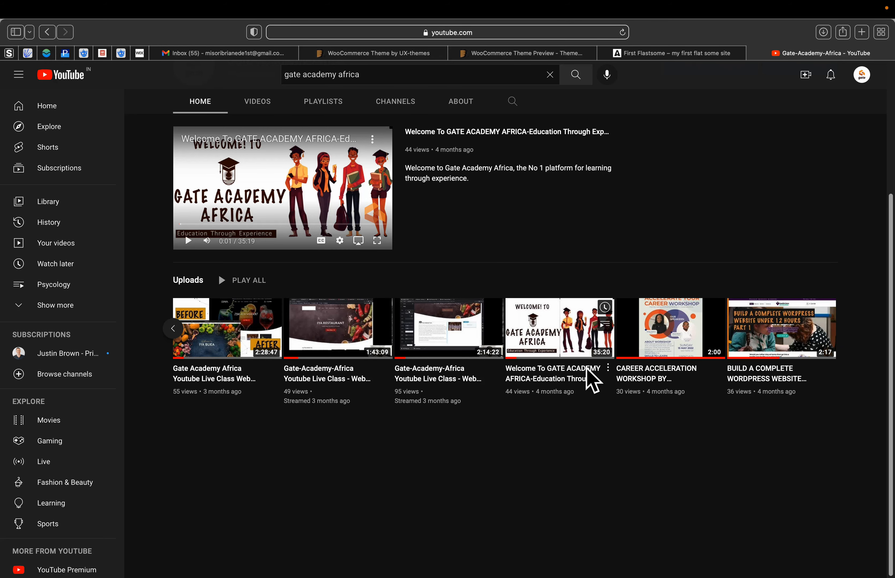
Step: Show the Gate-Academy-Africa channel's playlists and look through the created ones
{"action": "scroll", "coordinate": [664, 393], "scroll_direction": "up", "scroll_amount": 5}
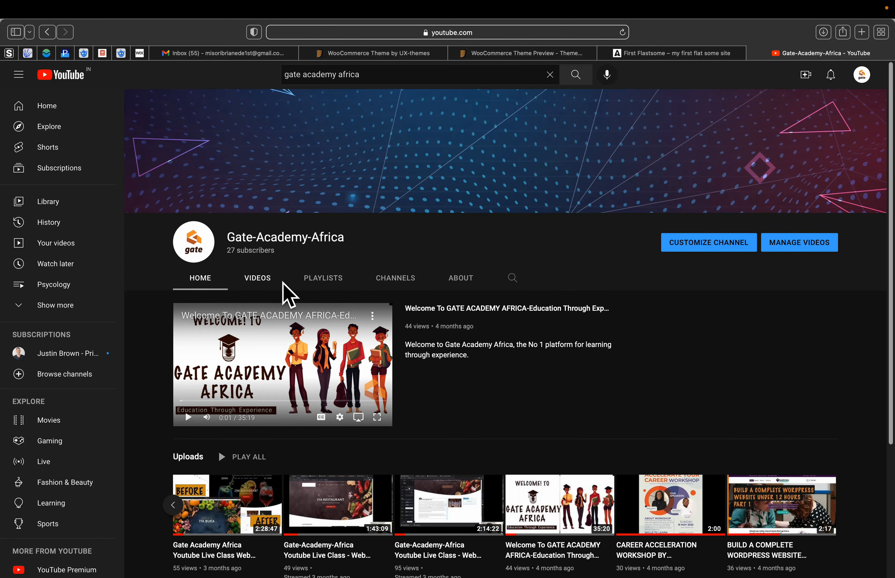
{"action": "left_click", "coordinate": [337, 281]}
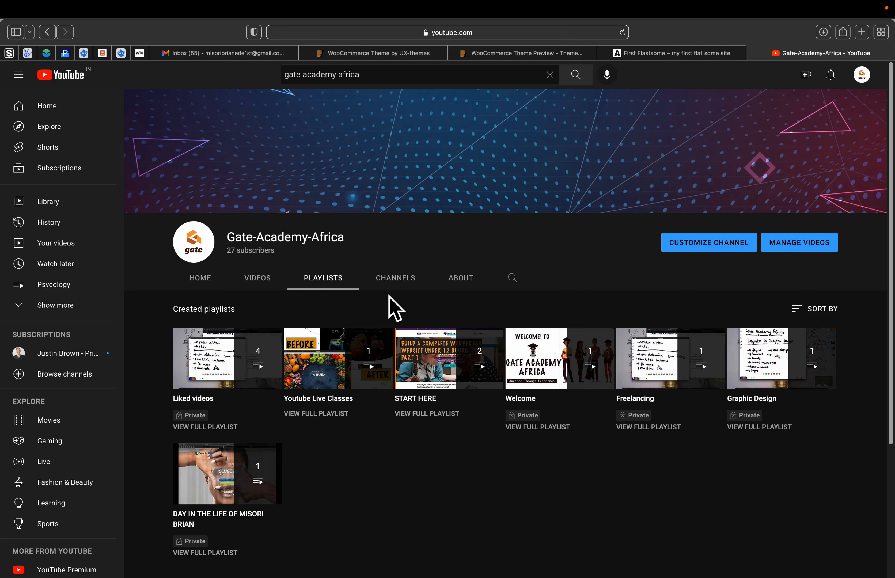
{"action": "scroll", "coordinate": [453, 496], "scroll_direction": "down", "scroll_amount": 1}
{"action": "scroll", "coordinate": [459, 509], "scroll_direction": "down", "scroll_amount": 3}
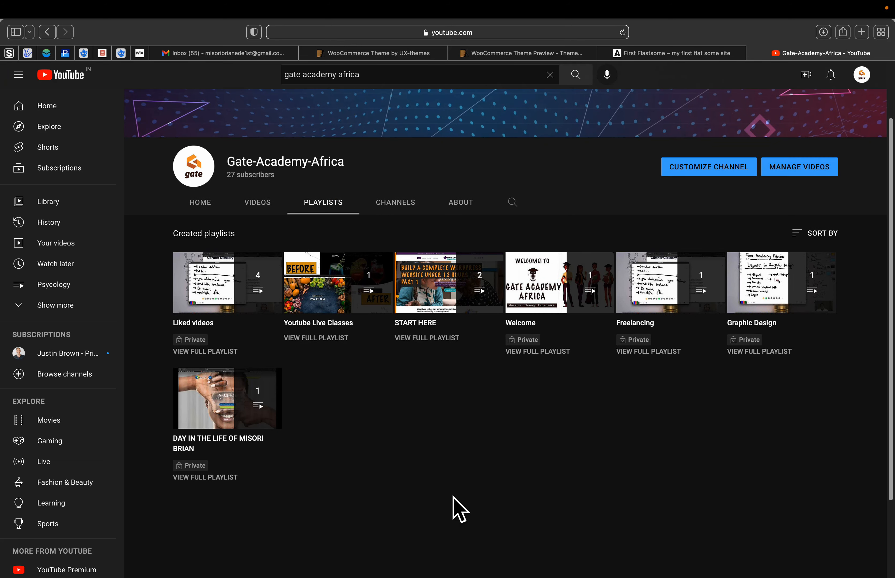
Step: Open the channel's video management in YouTube Studio and examine its channel playlists with their visibility and video counts
{"action": "left_click", "coordinate": [796, 165]}
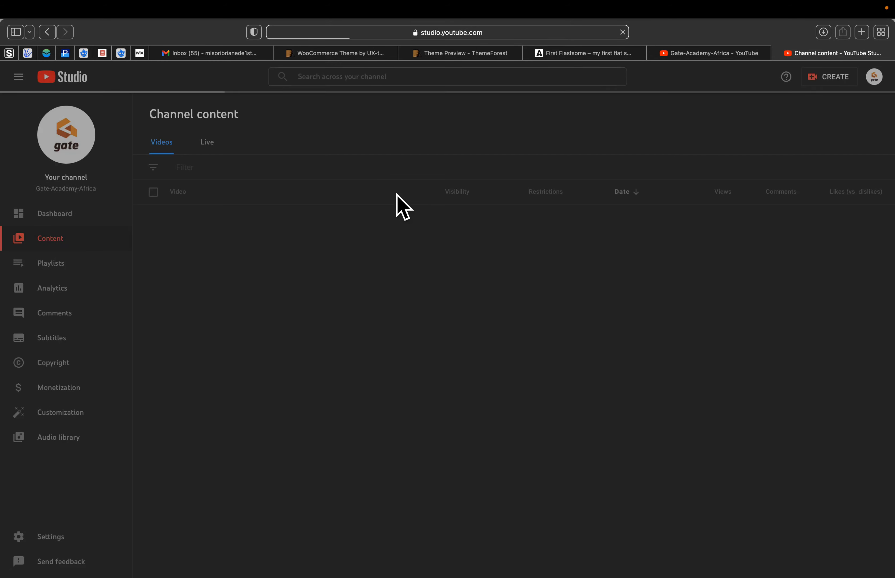
{"action": "left_click", "coordinate": [57, 267]}
{"action": "scroll", "coordinate": [270, 343], "scroll_direction": "down", "scroll_amount": 1}
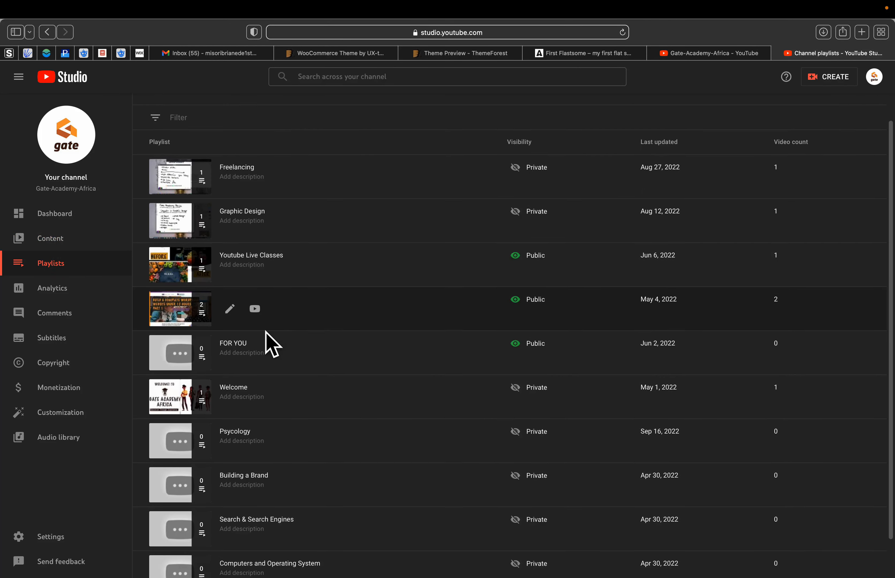
{"action": "scroll", "coordinate": [271, 343], "scroll_direction": "up", "scroll_amount": 1}
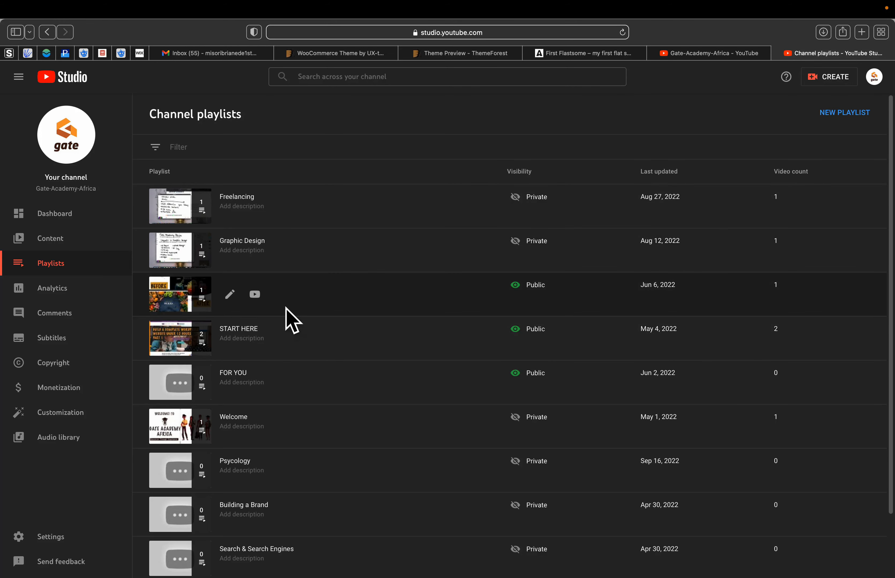
{"action": "scroll", "coordinate": [320, 369], "scroll_direction": "down", "scroll_amount": 2}
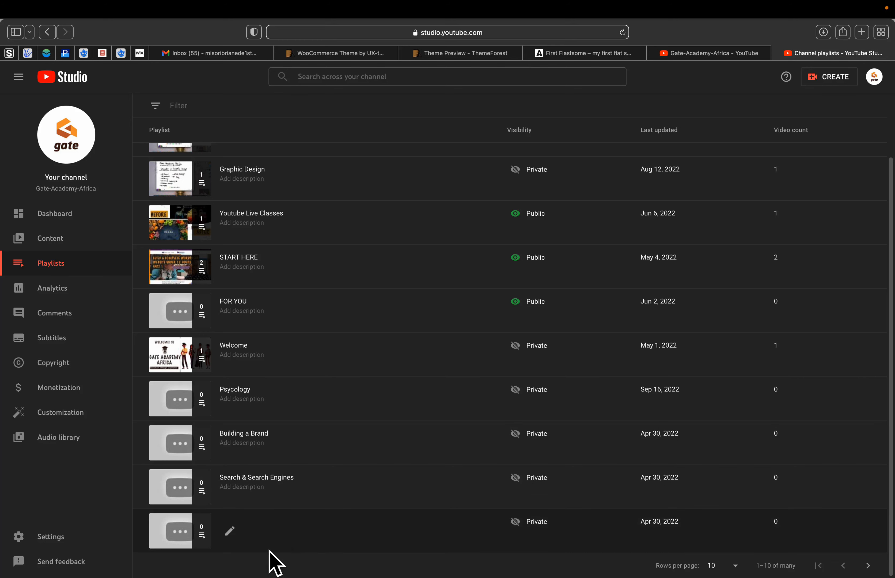
{"action": "scroll", "coordinate": [309, 538], "scroll_direction": "up", "scroll_amount": 3}
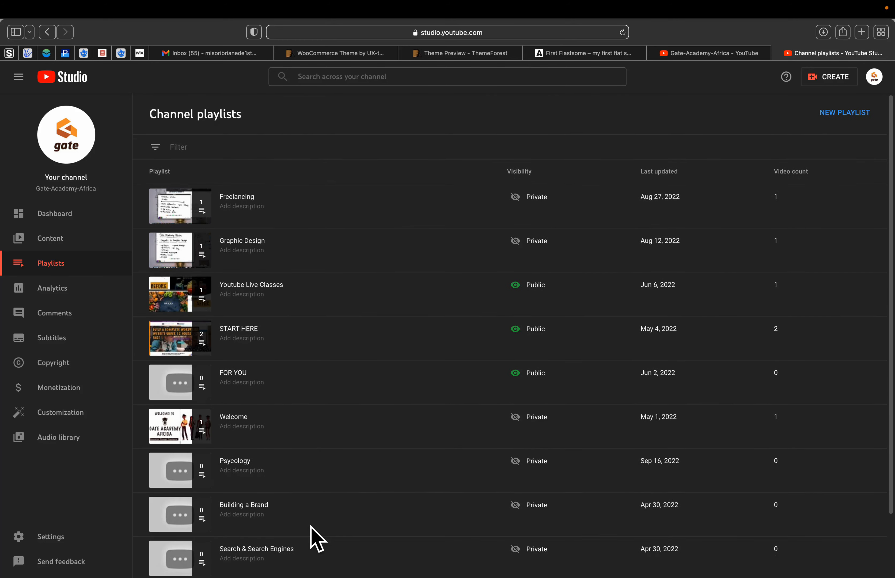
Step: View the channel dashboard in YouTube Studio and go back to the channel content list
{"action": "left_click", "coordinate": [62, 220]}
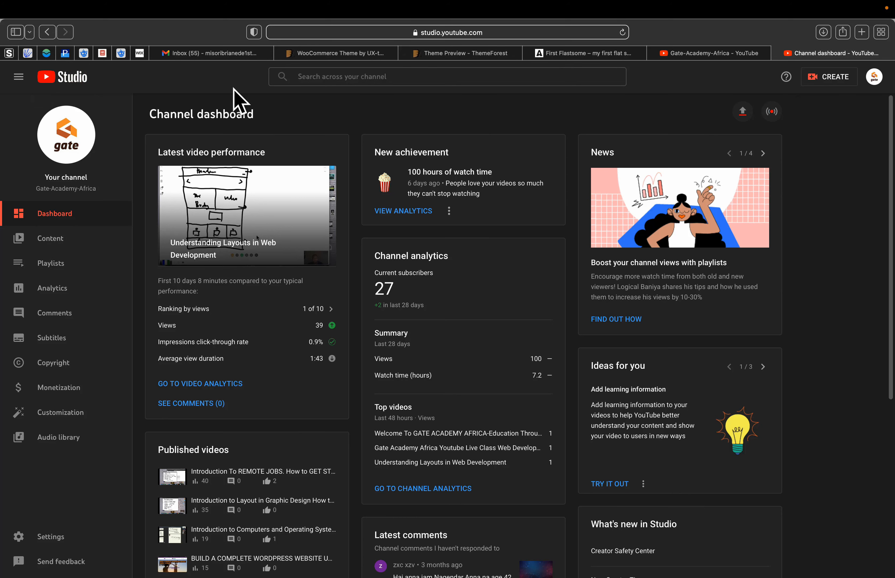
{"action": "left_click", "coordinate": [83, 35]}
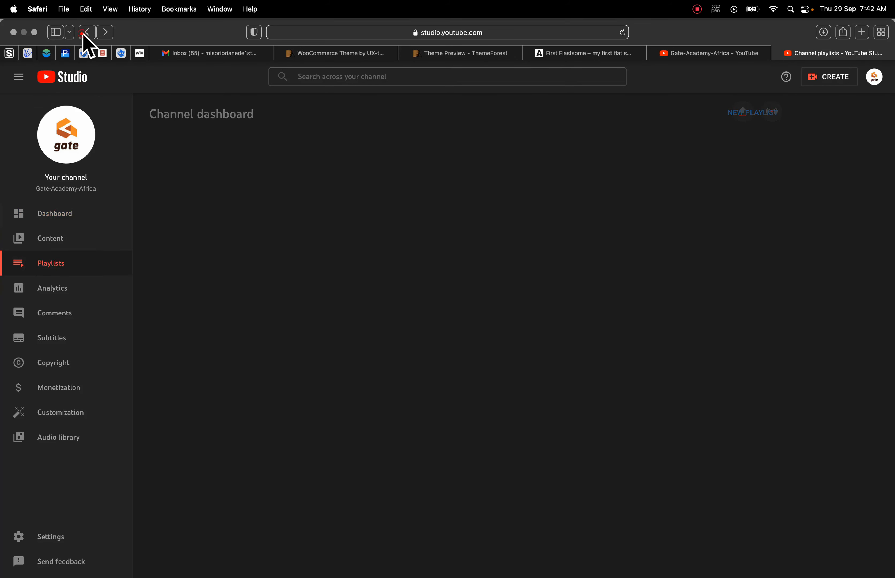
{"action": "left_click", "coordinate": [84, 36]}
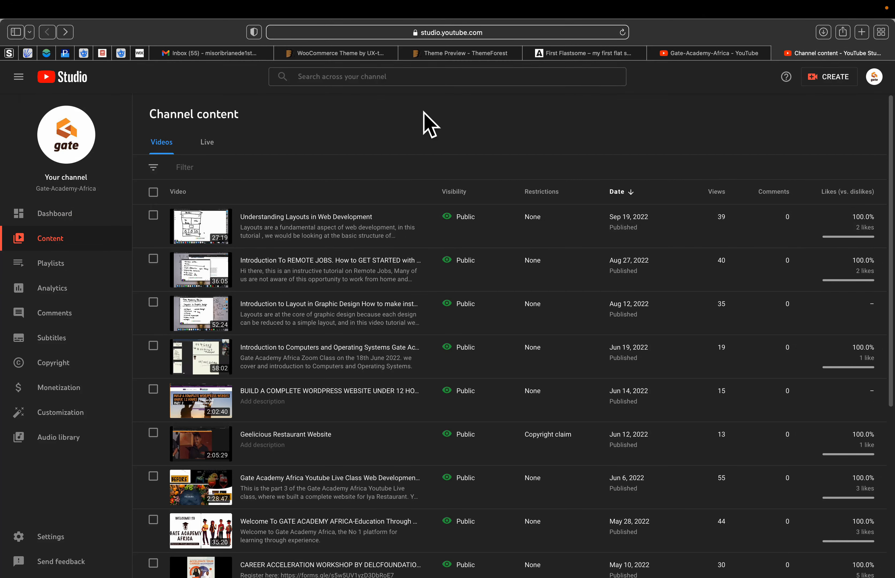
Step: Return to the Gate-Academy-Africa channel's playlists page and close the YouTube Studio tab
{"action": "left_click", "coordinate": [707, 53]}
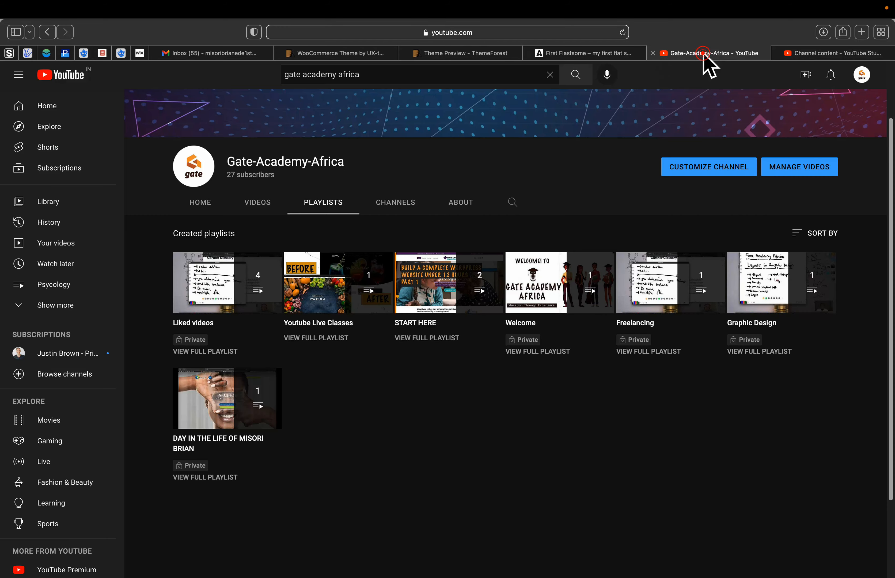
{"action": "left_click", "coordinate": [777, 53]}
{"action": "scroll", "coordinate": [542, 355], "scroll_direction": "down", "scroll_amount": 2}
{"action": "scroll", "coordinate": [545, 354], "scroll_direction": "up", "scroll_amount": 4}
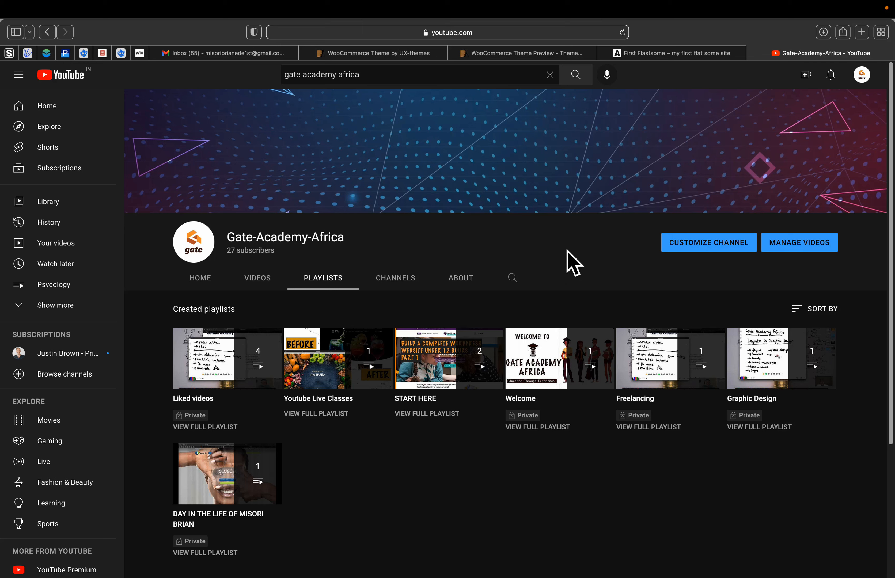
{"action": "mouse_move", "coordinate": [319, 2]}
{"action": "left_click", "coordinate": [697, 9]}
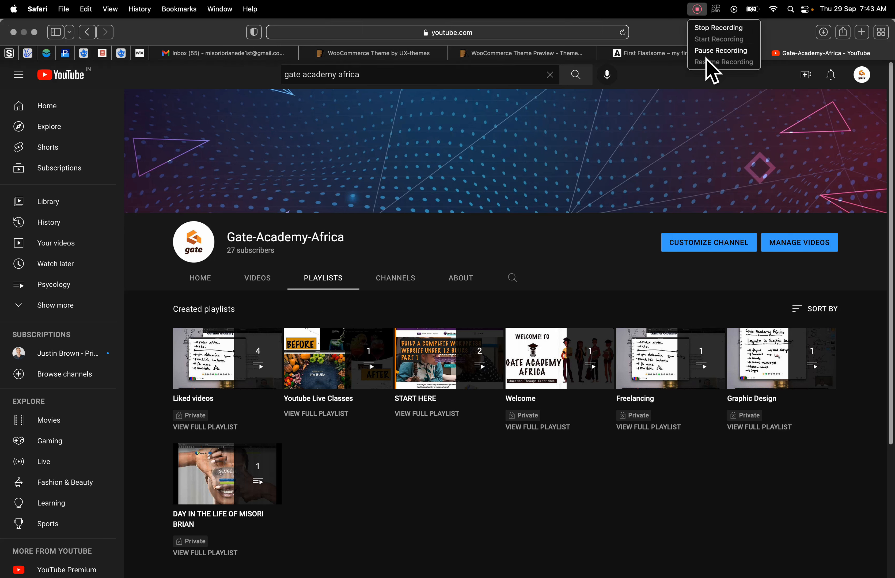